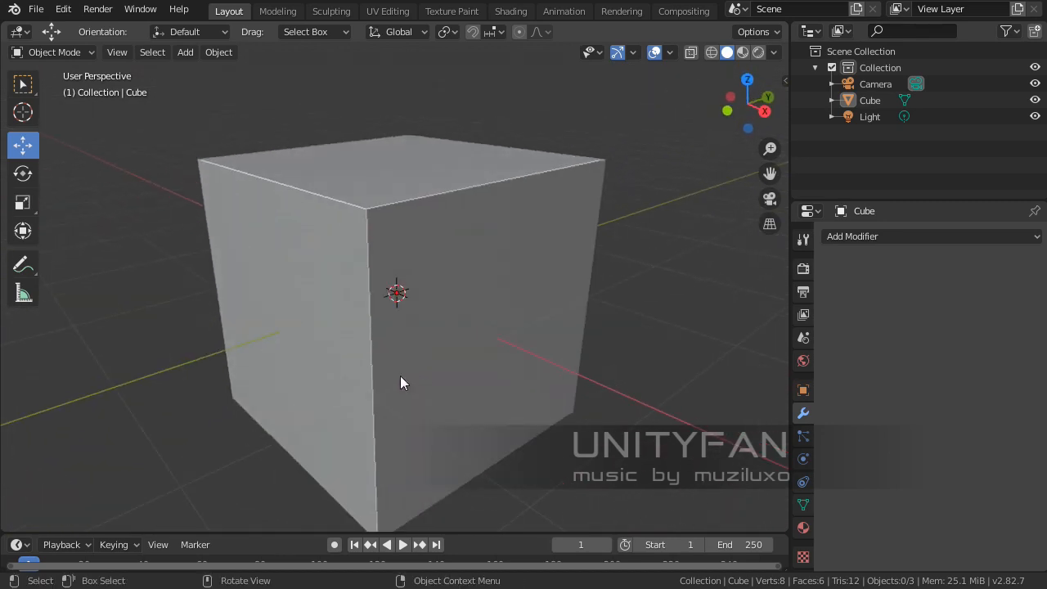
click(906, 236)
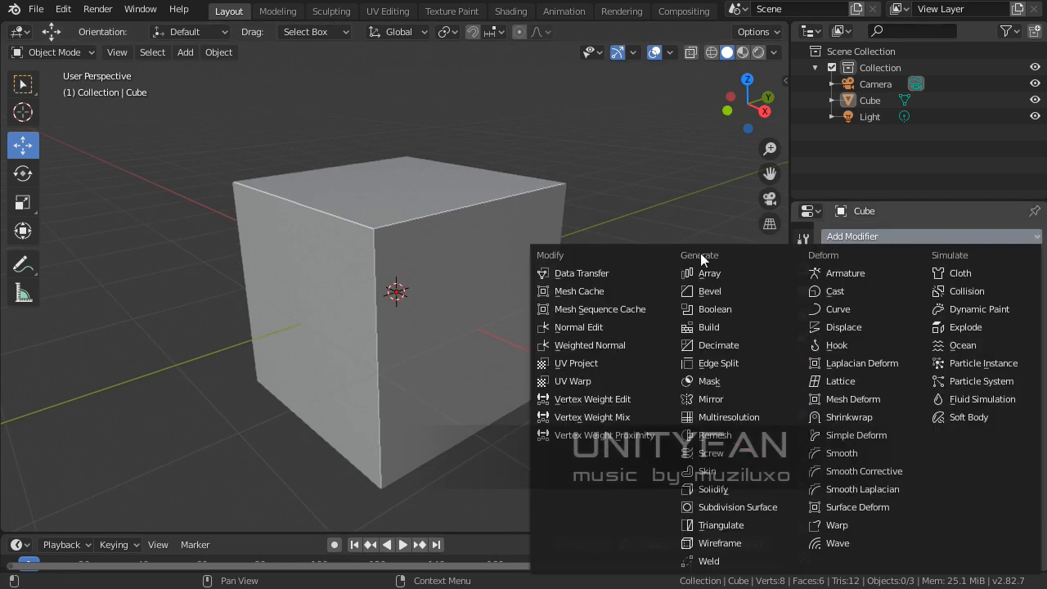
click(862, 235)
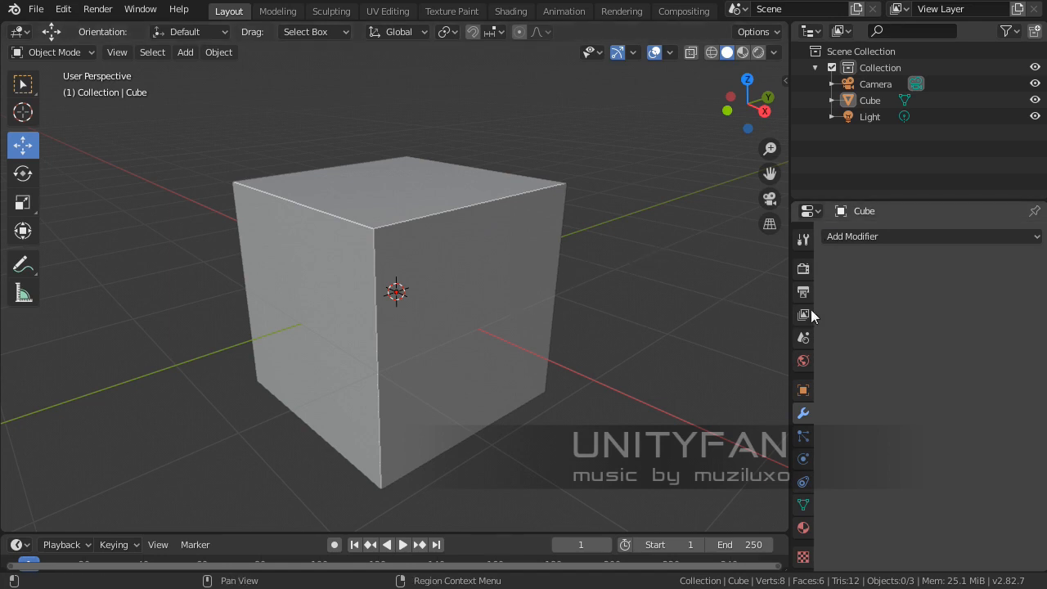
click(898, 239)
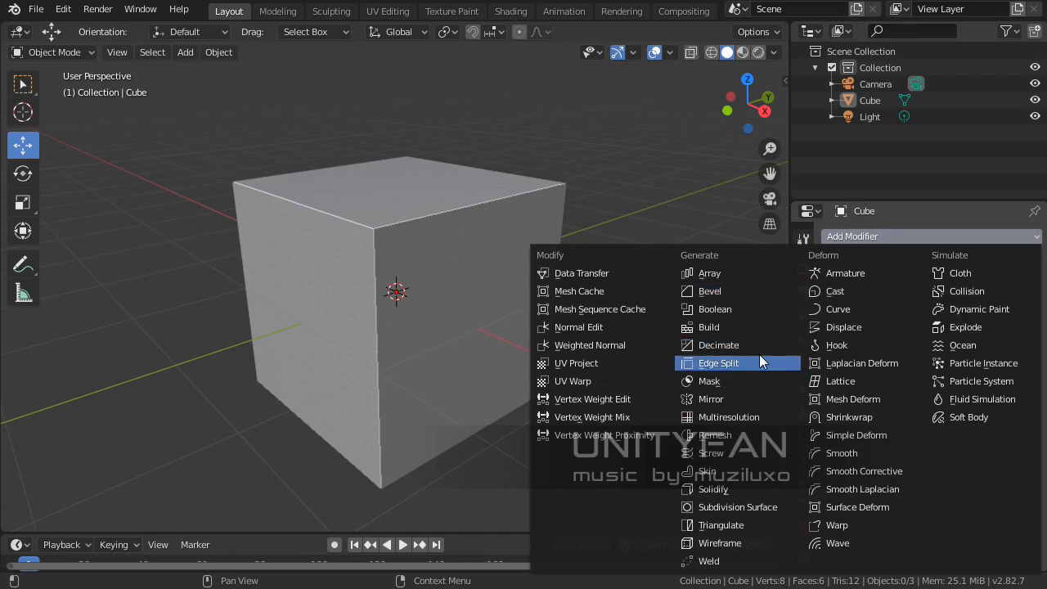
scroll(413, 287, up, 3)
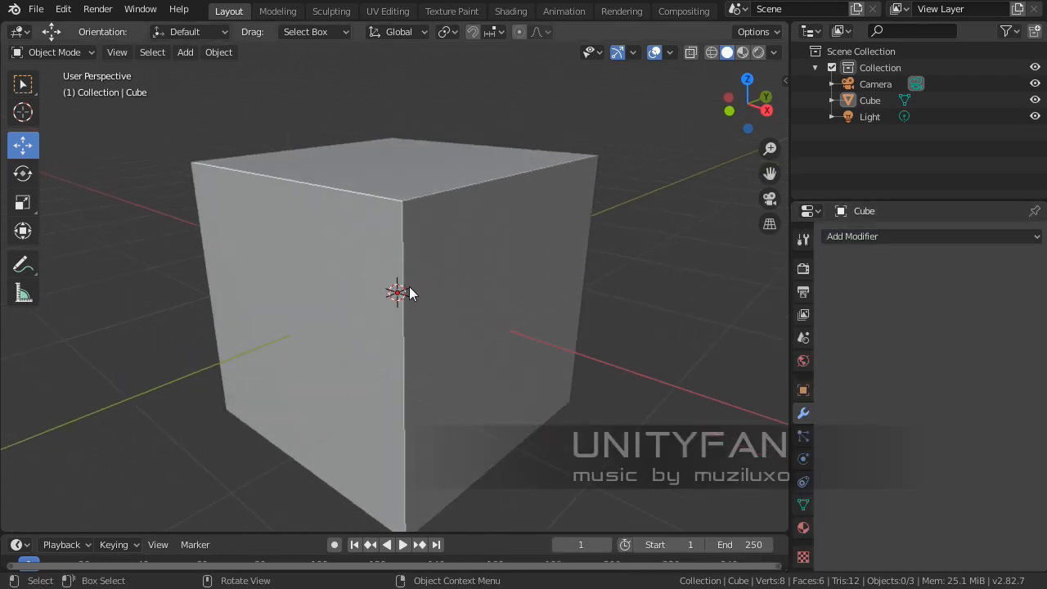
click(871, 236)
Step: Select the cube and add an Array modifier to it
click(315, 324)
middle_drag(341, 323, 475, 294)
scroll(351, 328, down, 3)
scroll(398, 332, up, 3)
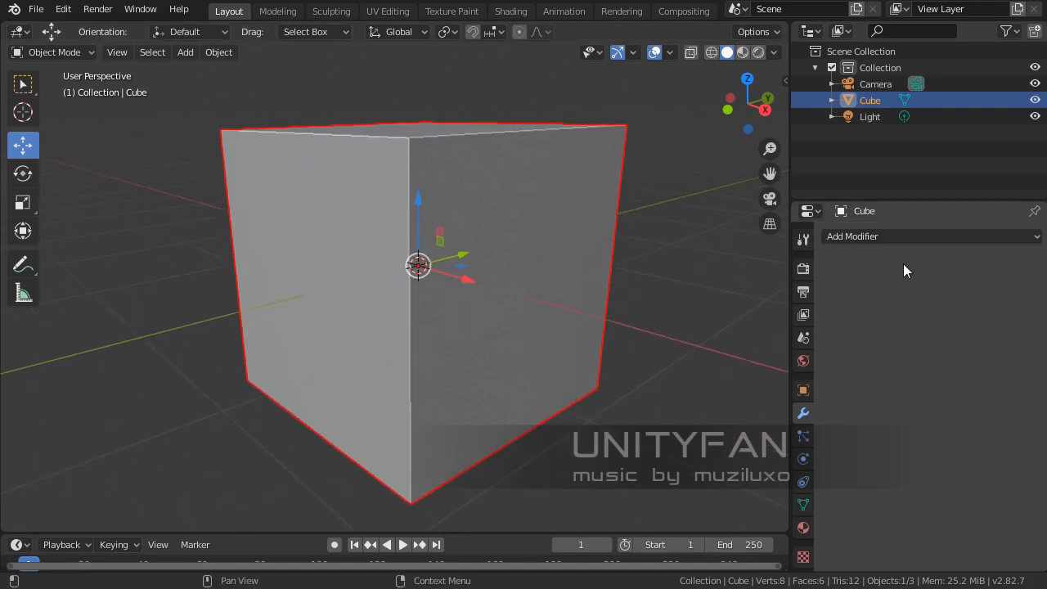
click(899, 236)
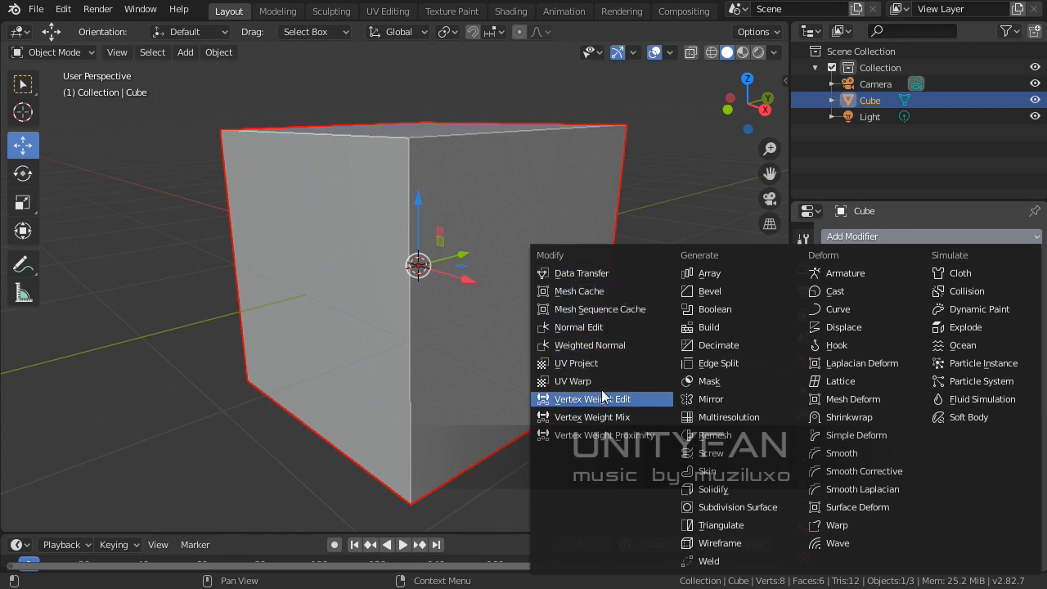
click(856, 238)
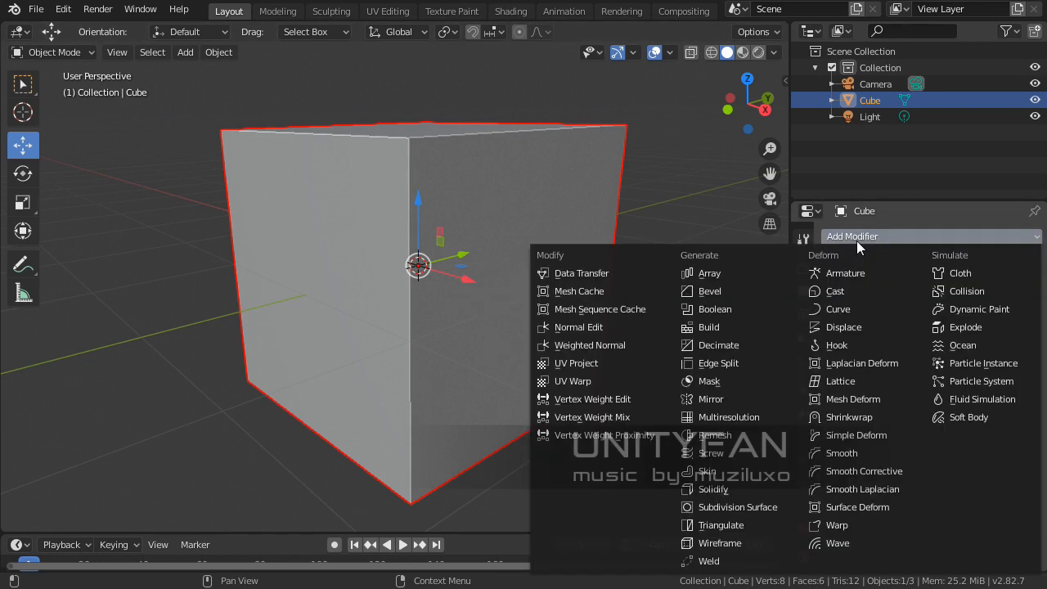
click(719, 273)
mouse_move(545, 257)
middle_down()
mouse_move(461, 276)
mouse_move(594, 299)
mouse_move(533, 306)
mouse_move(519, 332)
mouse_move(479, 330)
mouse_move(495, 336)
middle_up()
scroll(553, 301, up, 4)
scroll(553, 301, down, 2)
scroll(491, 323, down, 3)
scroll(867, 387, down, 2)
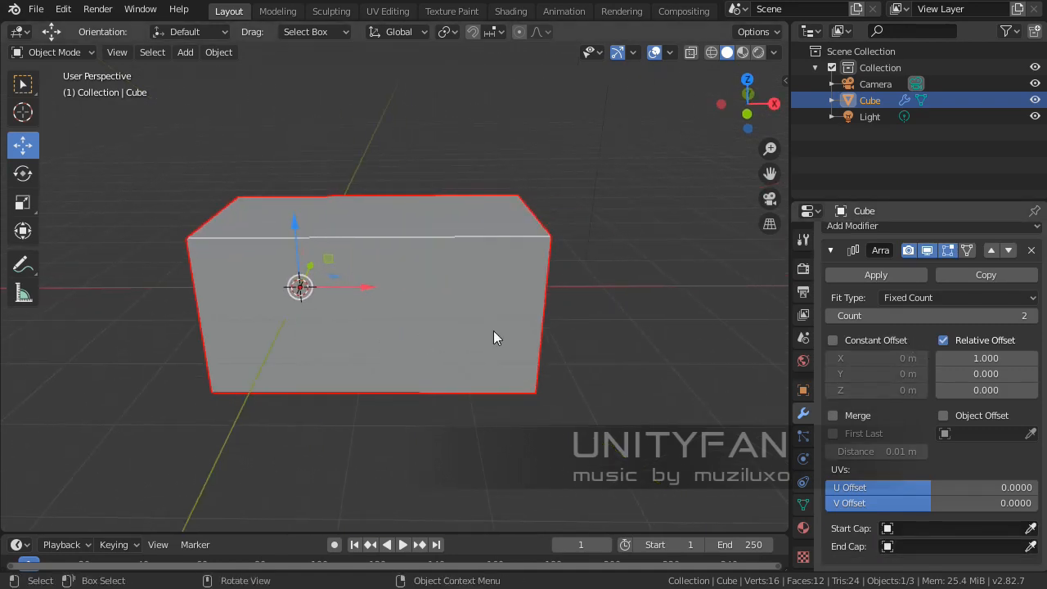
Step: Turn on the wireframe overlay in the viewport so the edges of the arrayed cubes are drawn
click(773, 52)
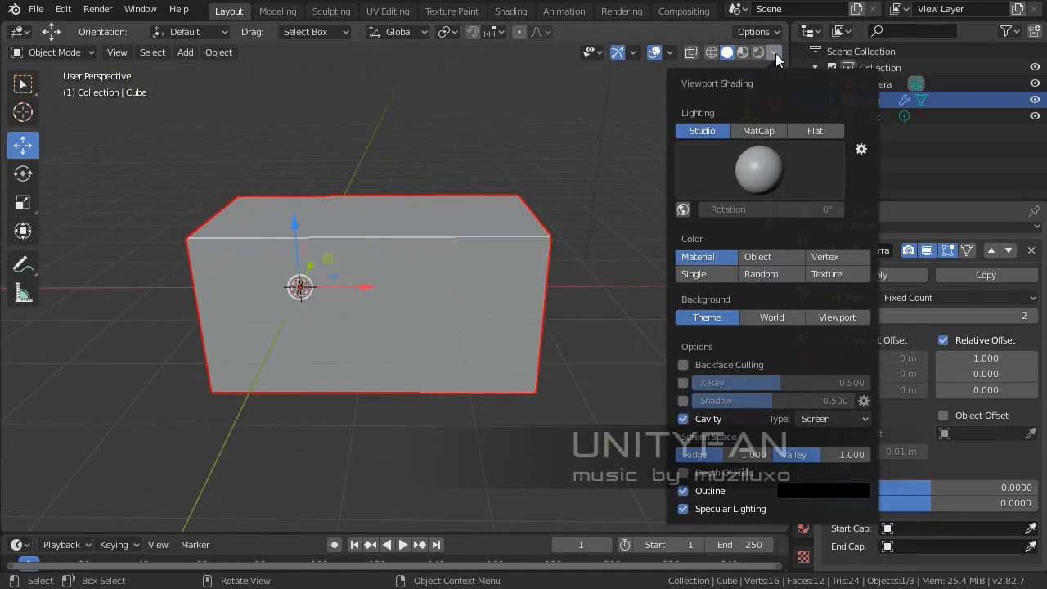
click(775, 52)
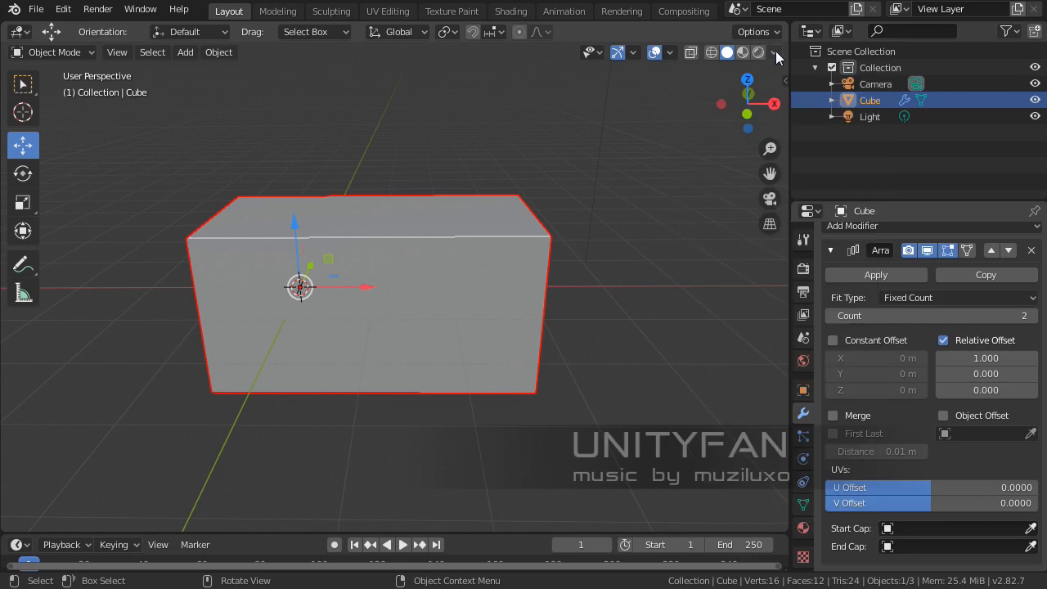
click(694, 53)
click(694, 52)
click(672, 53)
click(572, 330)
mouse_move(244, 328)
middle_down()
mouse_move(172, 326)
mouse_move(255, 326)
middle_up()
scroll(413, 335, up, 1)
mouse_move(413, 335)
middle_down()
mouse_move(398, 337)
mouse_move(453, 315)
mouse_move(413, 329)
middle_up()
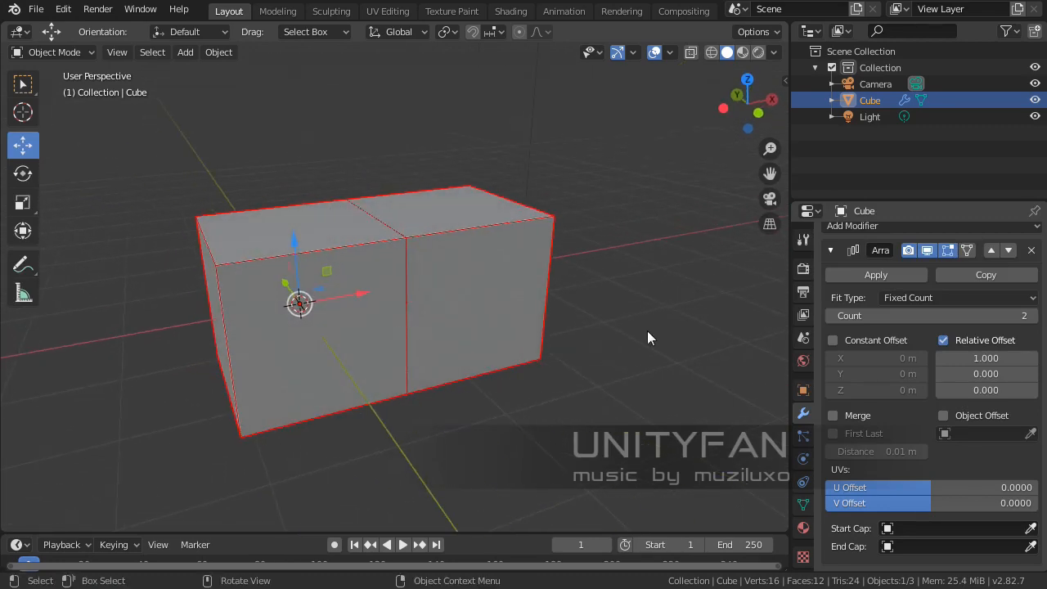
Step: Increase the cube's Array count to 7 with the fixed count fit type
click(1030, 316)
click(1030, 315)
click(1030, 316)
click(1031, 316)
click(1031, 315)
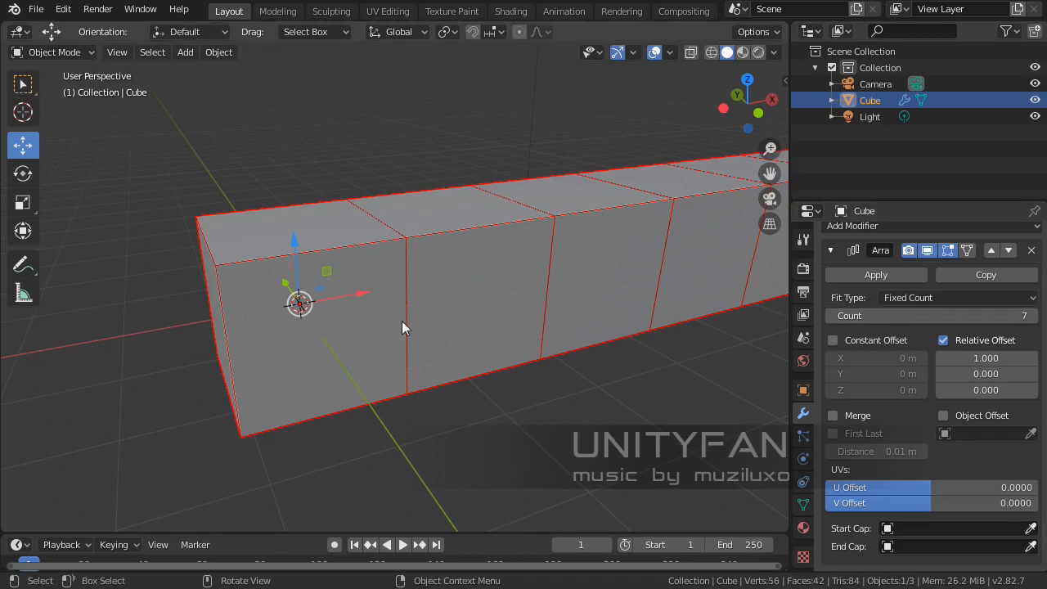
Step: Move the cube array up and away from the world origin along the Y axis
middle_drag(401, 326, 325, 306)
drag(337, 280, 318, 211)
drag(316, 253, 219, 276)
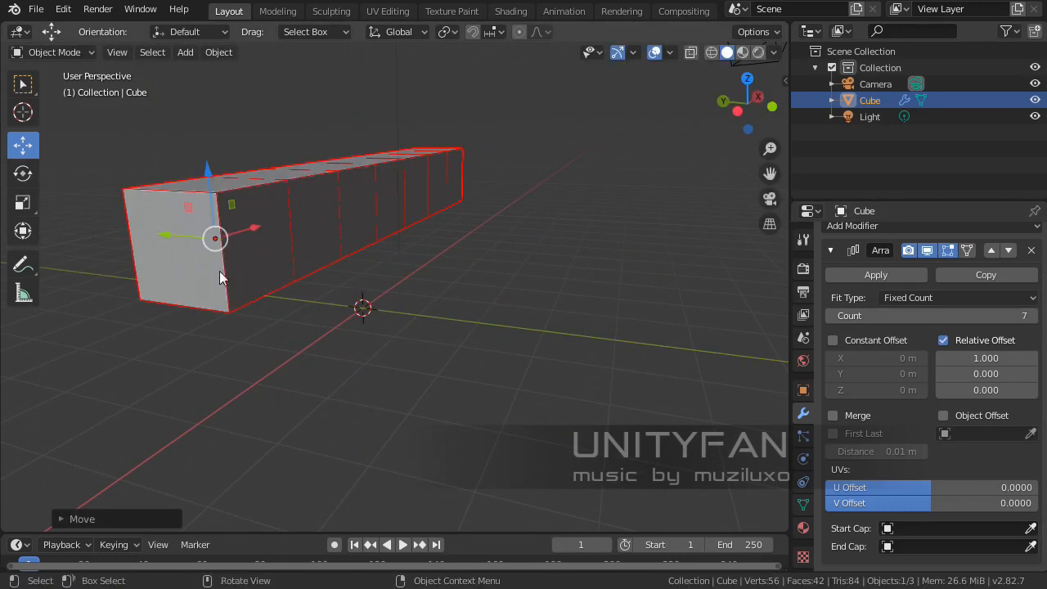
Step: Add a Monkey mesh at the world origin in front of the cube array
key(shift+a)
mouse_move(371, 274)
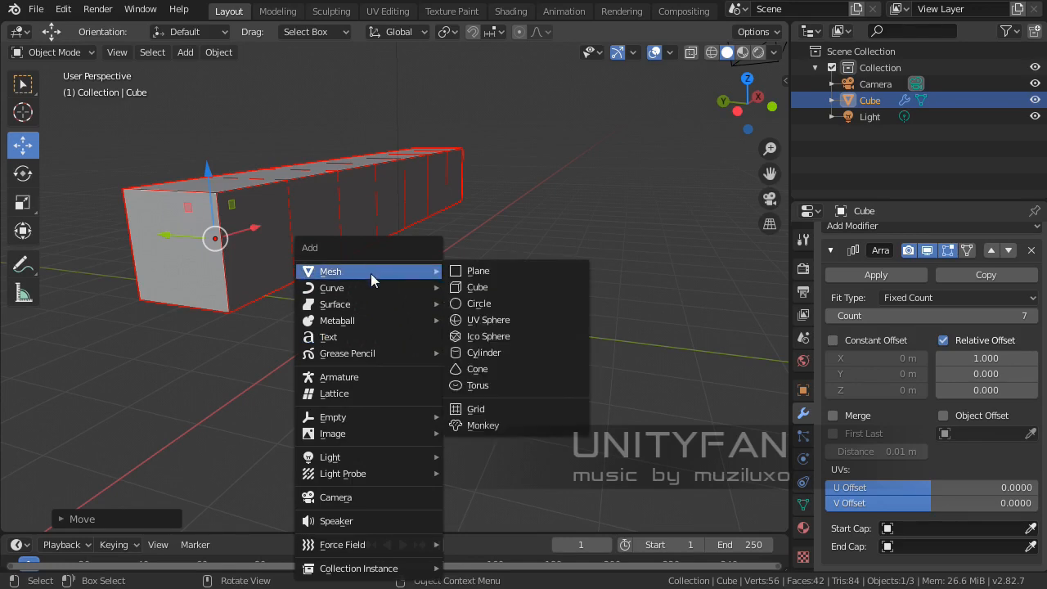
click(511, 426)
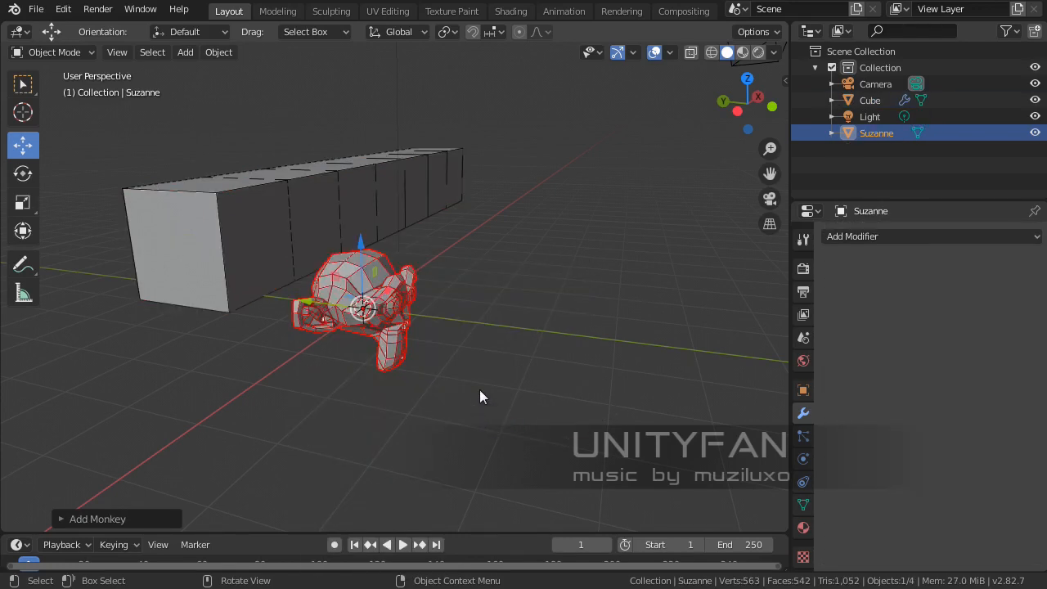
middle_drag(479, 389, 746, 323)
Step: Add an Array modifier to the monkey and set its count to 7
click(861, 239)
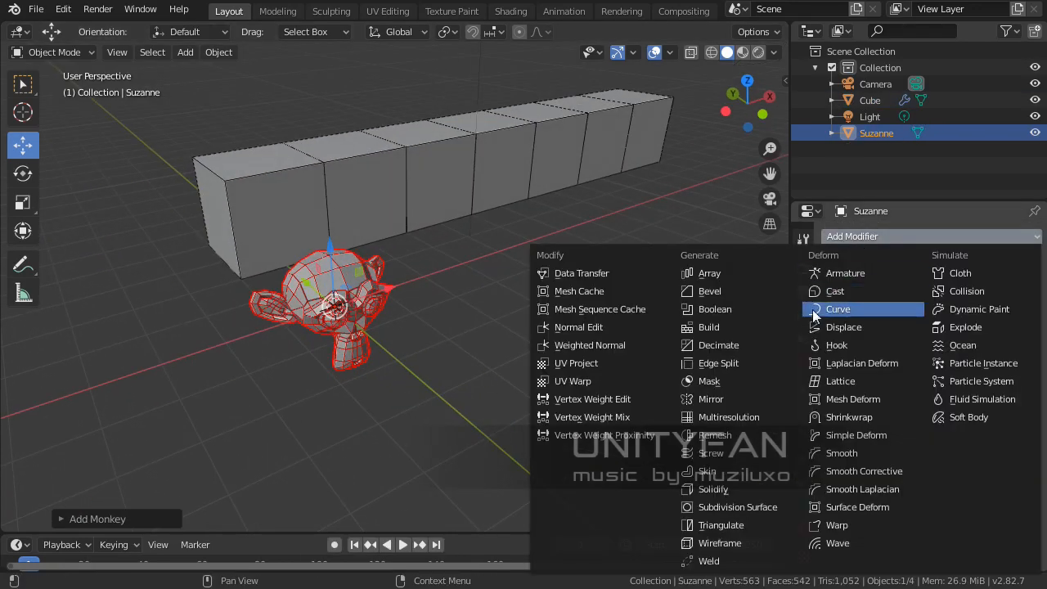
click(709, 272)
scroll(559, 285, up, 5)
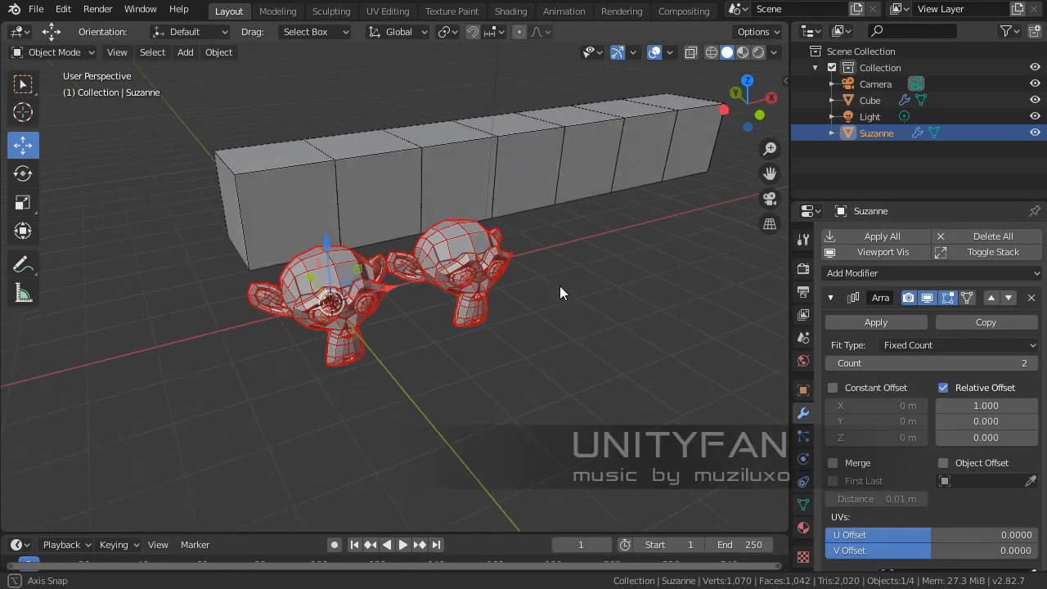
drag(1026, 360, 1040, 360)
middle_drag(782, 376, 467, 387)
scroll(436, 381, up, 1)
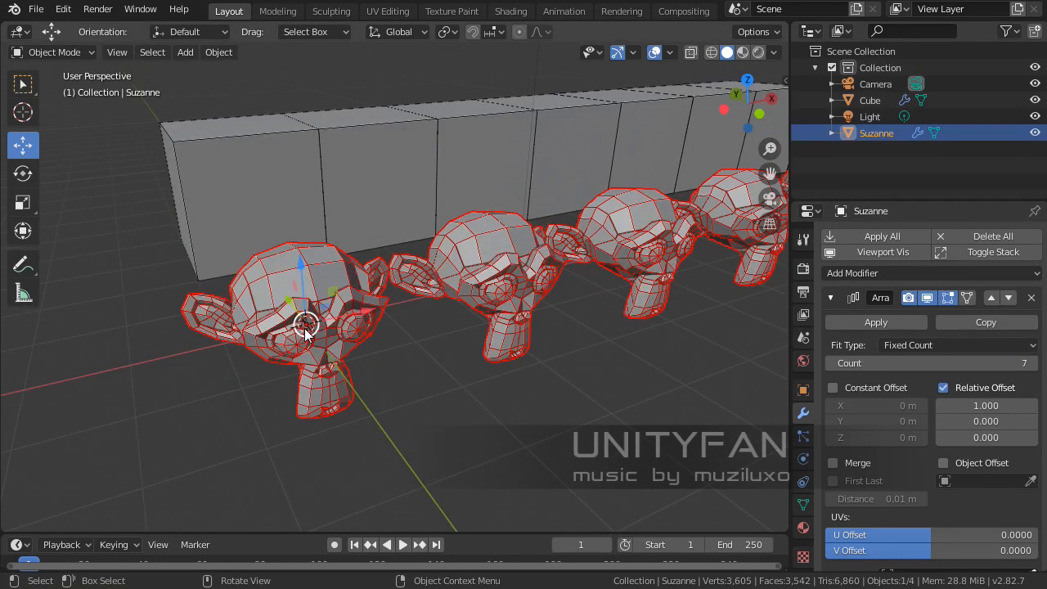
Step: In Edit Mode, pull the top of the first monkey's head upward into a tall spike
middle_drag(311, 326, 454, 210)
key(Tab)
click(313, 262)
click(26, 150)
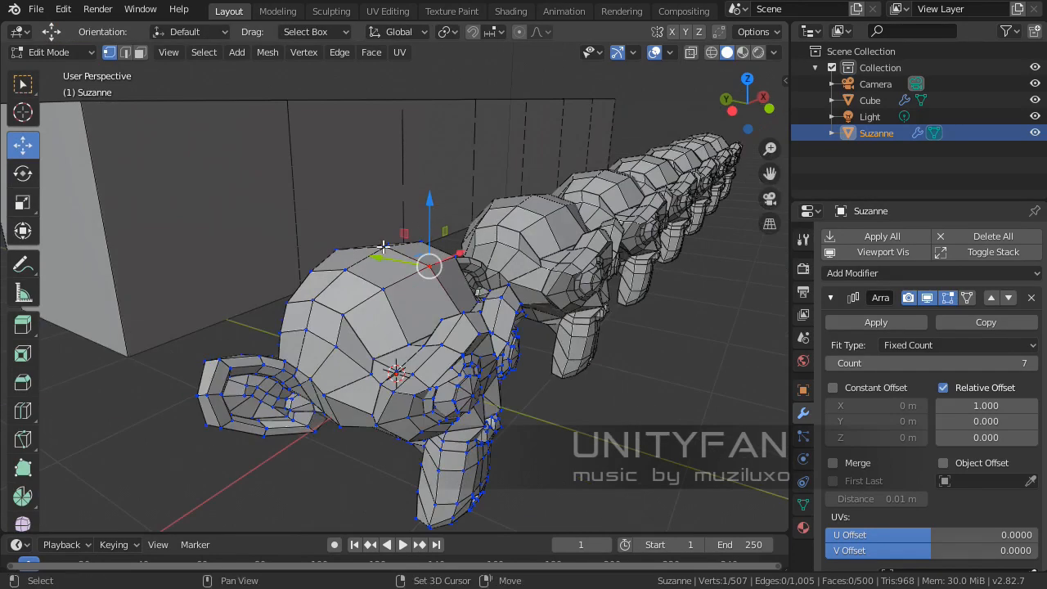
drag(415, 216, 404, 86)
middle_drag(404, 87, 412, 225)
scroll(422, 250, down, 2)
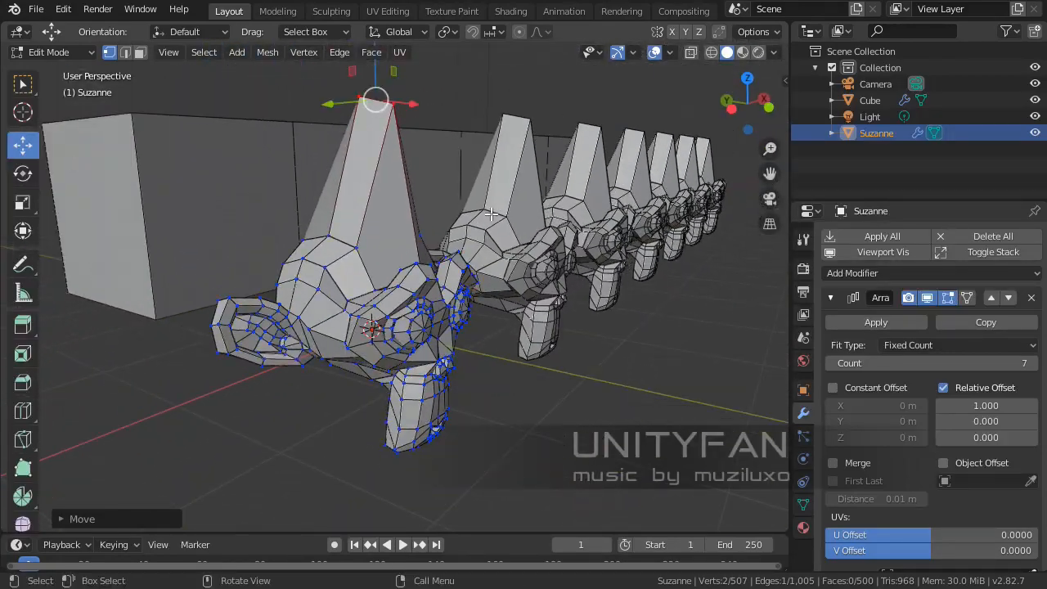
middle_drag(479, 233, 303, 221)
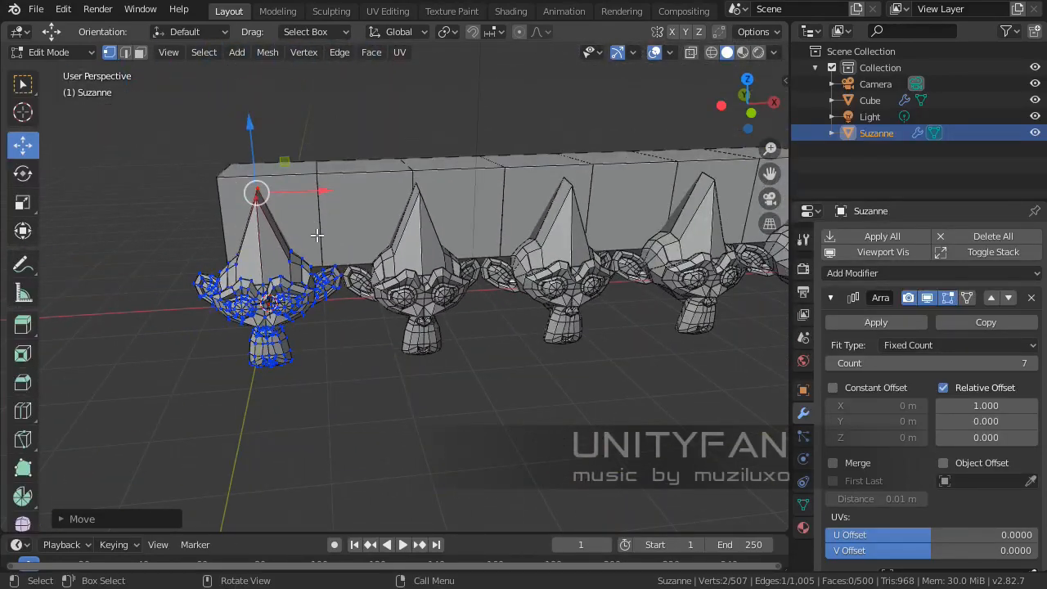
middle_drag(331, 277, 413, 315)
Step: Undo the vertex move on the monkey's head and return to Object Mode
key(ctrl+z)
scroll(416, 286, up, 3)
key(Tab)
scroll(413, 315, down, 4)
Step: Select the cube array and move it farther away from the monkeys along the Y axis
click(297, 241)
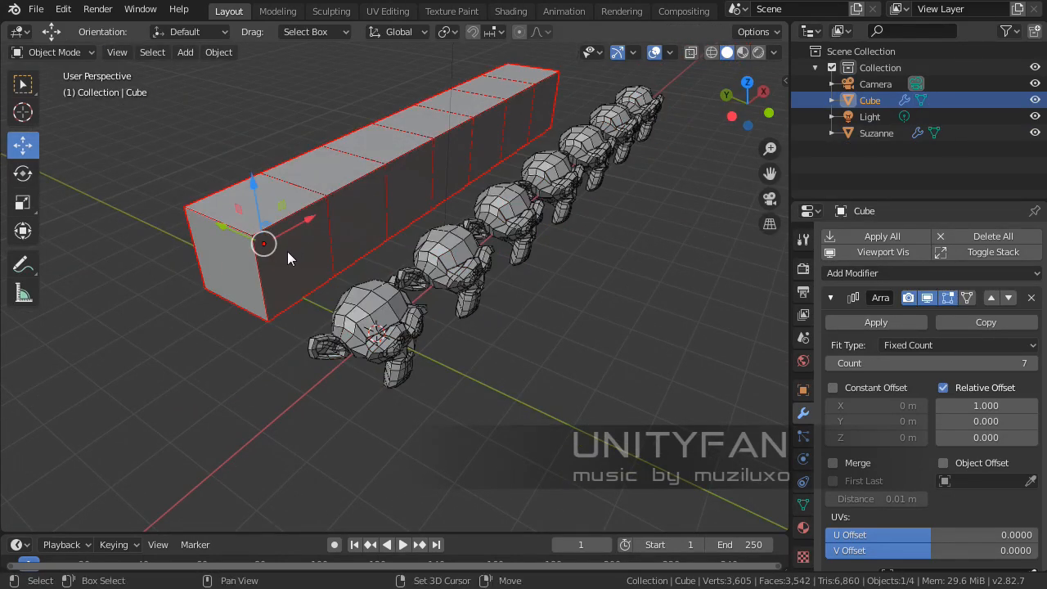
shift+middle_drag(287, 251, 375, 311)
drag(306, 284, 270, 275)
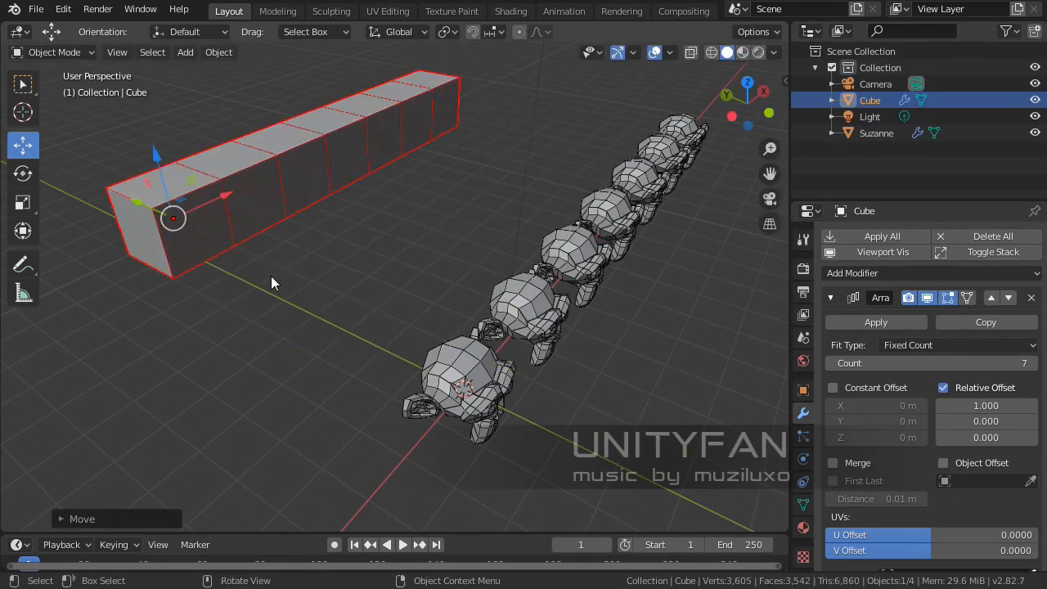
middle_drag(271, 275, 367, 280)
scroll(403, 248, up, 2)
Step: Widen the Properties editor so the Array modifier's settings have more room, and frame the cube array closely
drag(789, 323, 740, 325)
middle_drag(541, 325, 515, 295)
scroll(445, 292, up, 3)
middle_drag(371, 289, 520, 381)
shift+middle_drag(478, 378, 576, 366)
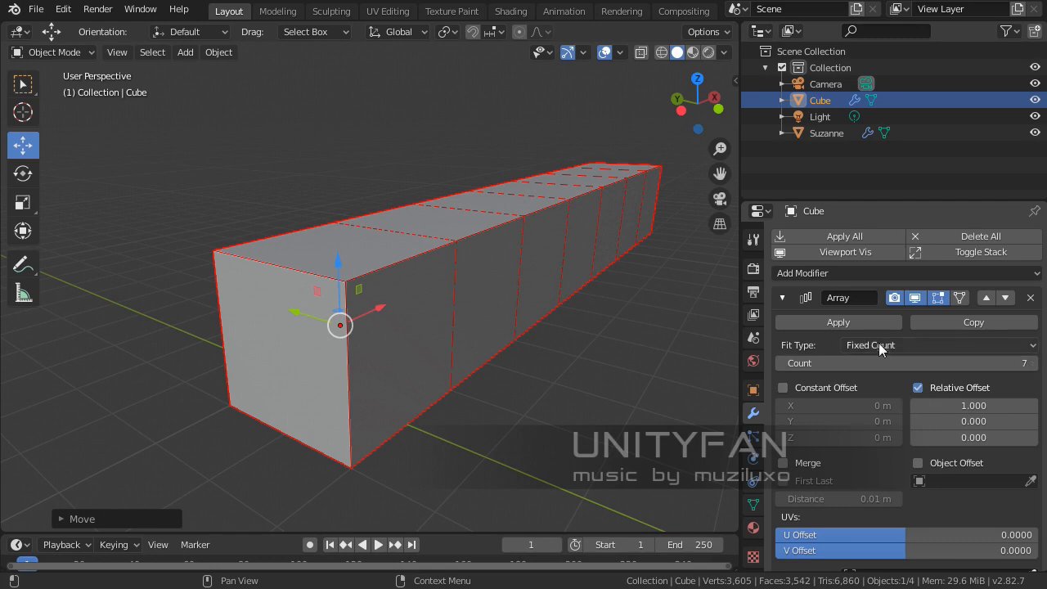
mouse_move(452, 343)
middle_down()
mouse_move(482, 319)
mouse_move(436, 320)
mouse_move(442, 330)
middle_up()
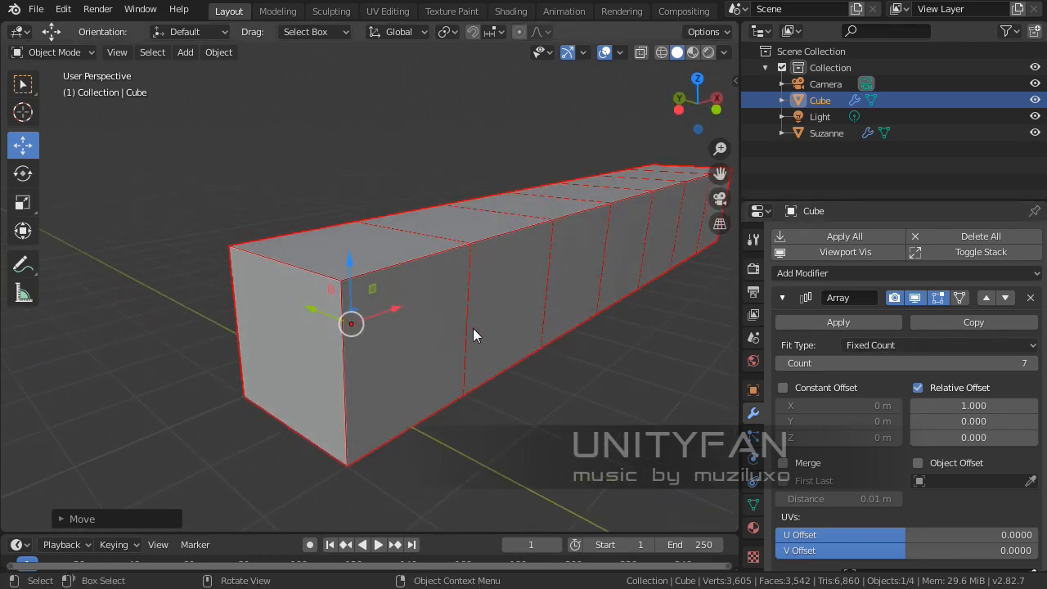
Step: Switch the cube's Array modifier from Relative Offset to Constant Offset
click(784, 387)
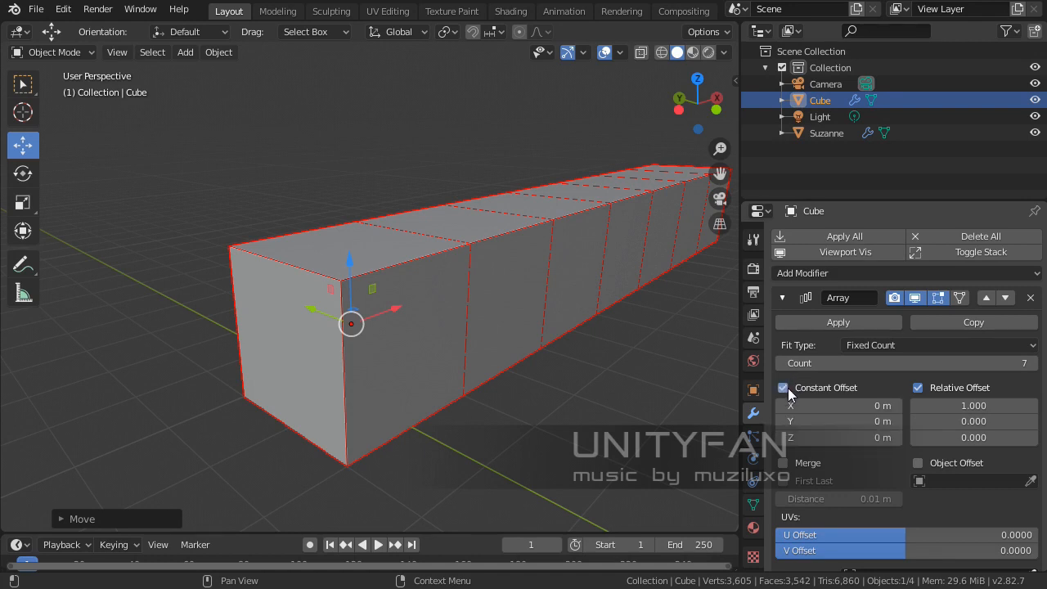
click(917, 388)
middle_drag(500, 361, 523, 352)
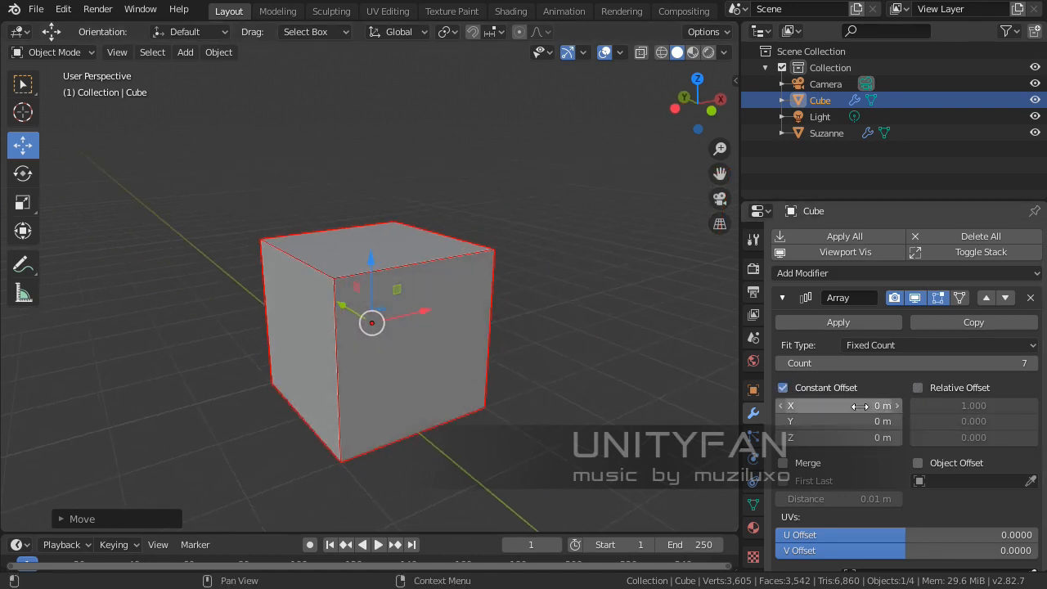
Step: Set the cube array's constant X offset to 3 m
drag(838, 405, 942, 405)
middle_drag(586, 388, 524, 400)
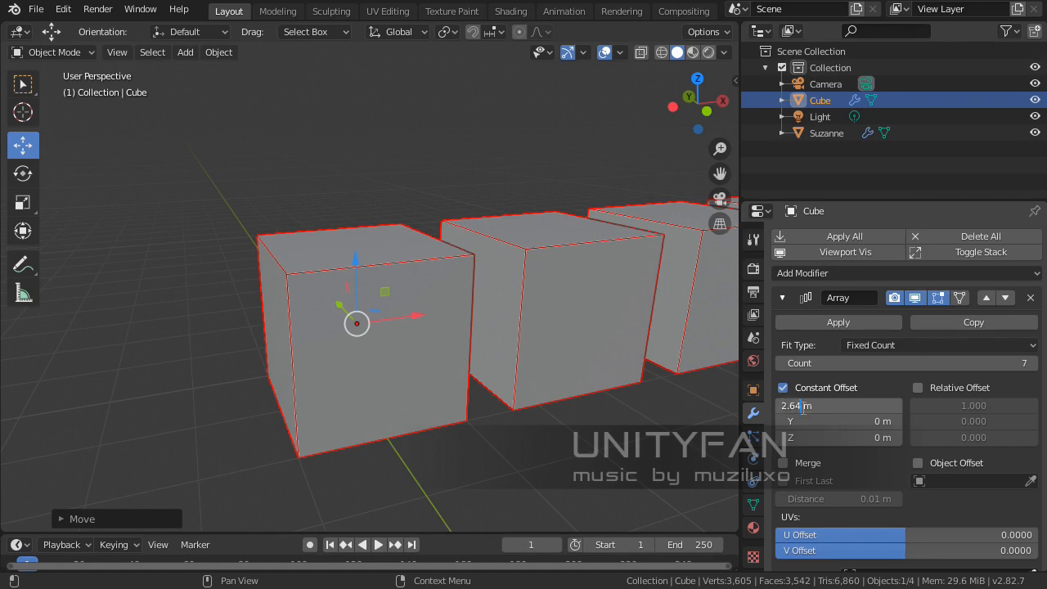
text(3)
key(Return)
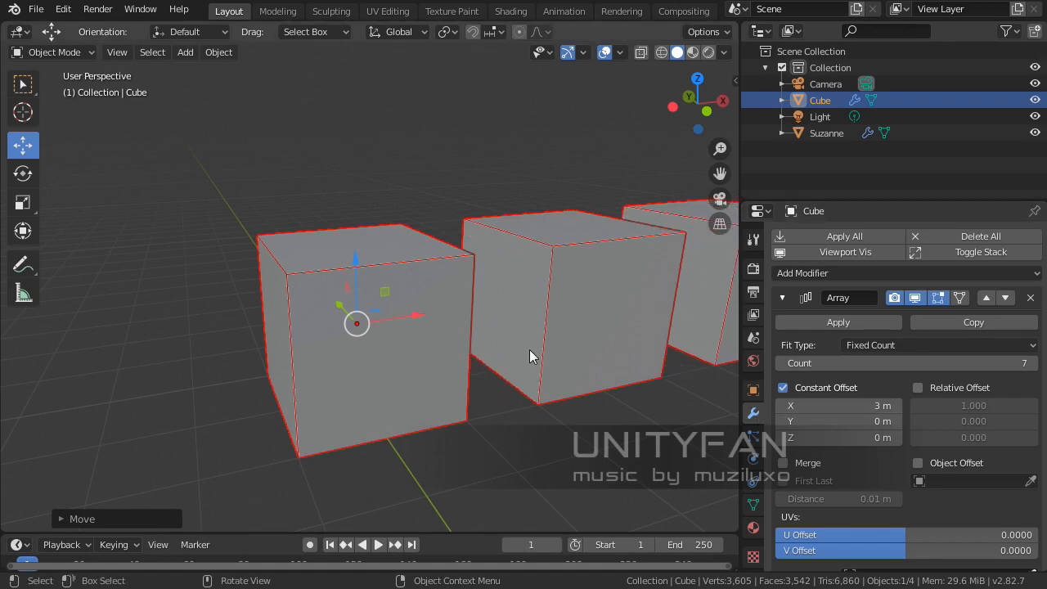
middle_drag(533, 355, 413, 332)
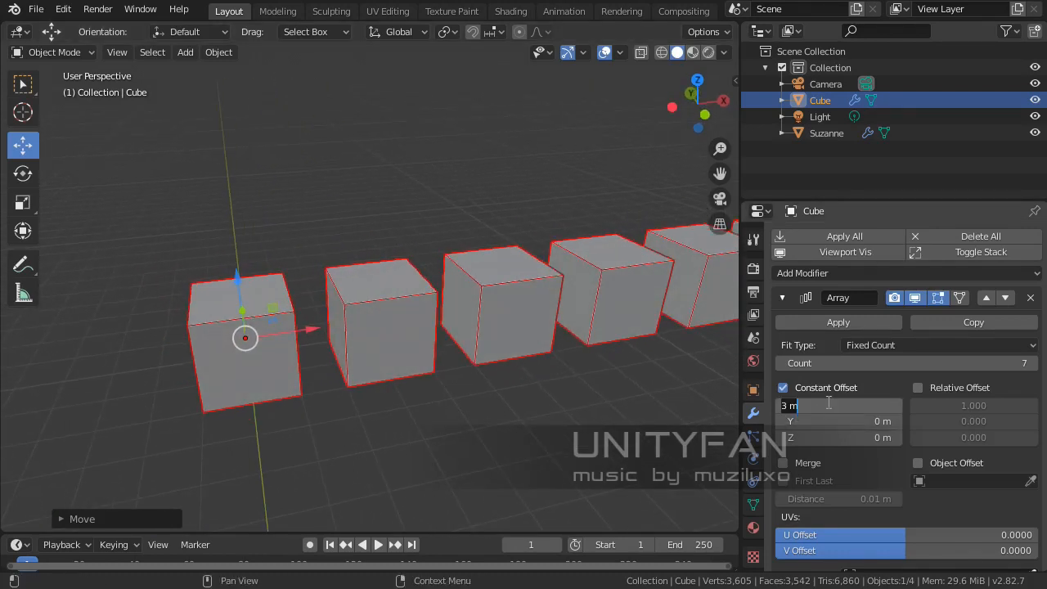
Step: Change the cube array's constant offset to 0 m in X and 3 m in Y
text(0)
key(Return)
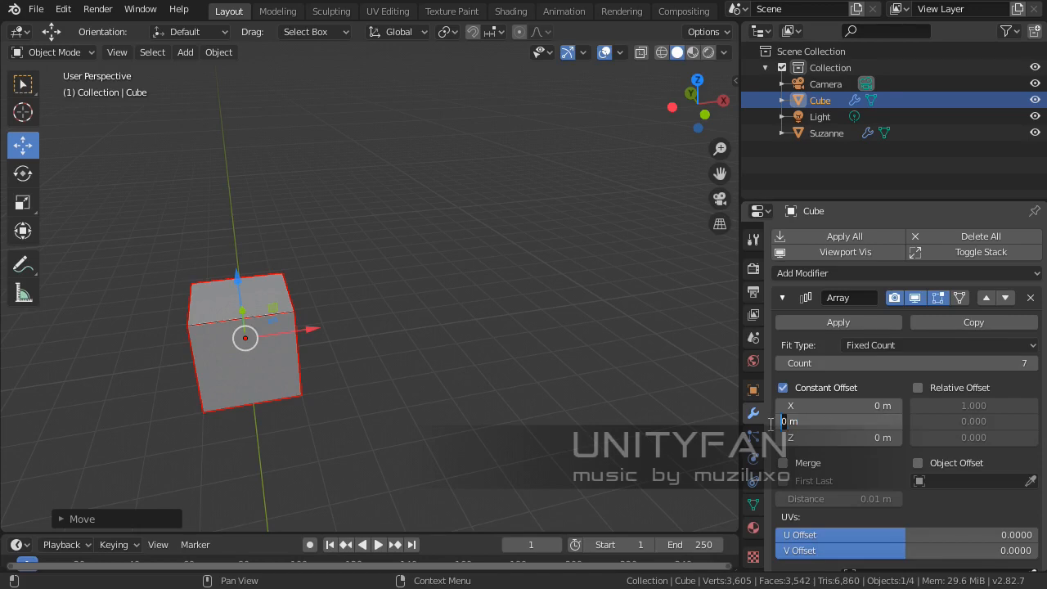
text(3)
key(Return)
middle_drag(212, 364, 382, 326)
scroll(323, 327, up, 2)
scroll(382, 327, down, 2)
Step: Reset the cube array's constant Y offset to 0 m and set its X offset to 3 m
click(818, 421)
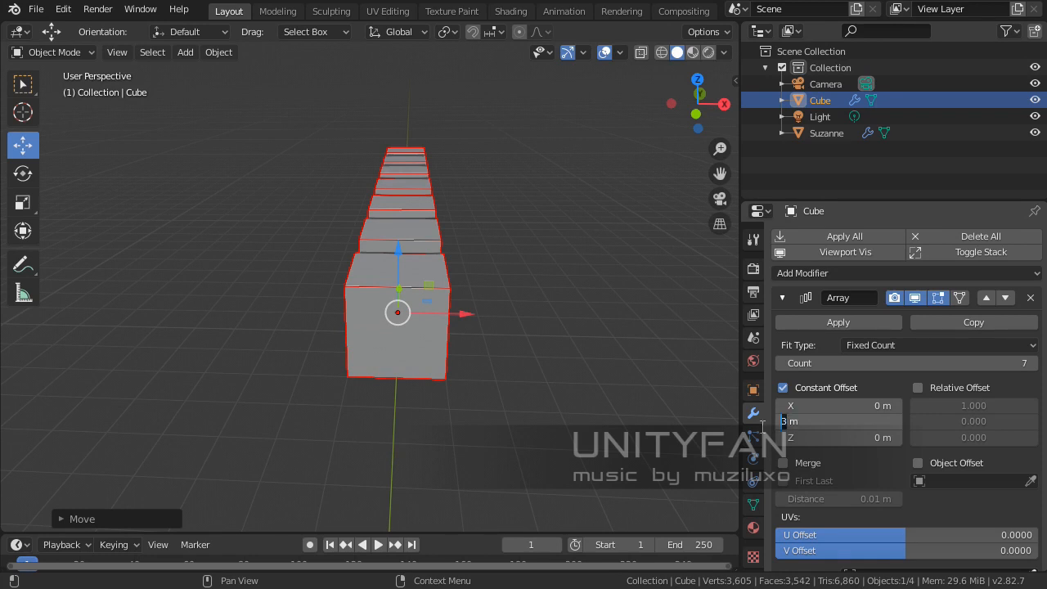
text(0)
key(Return)
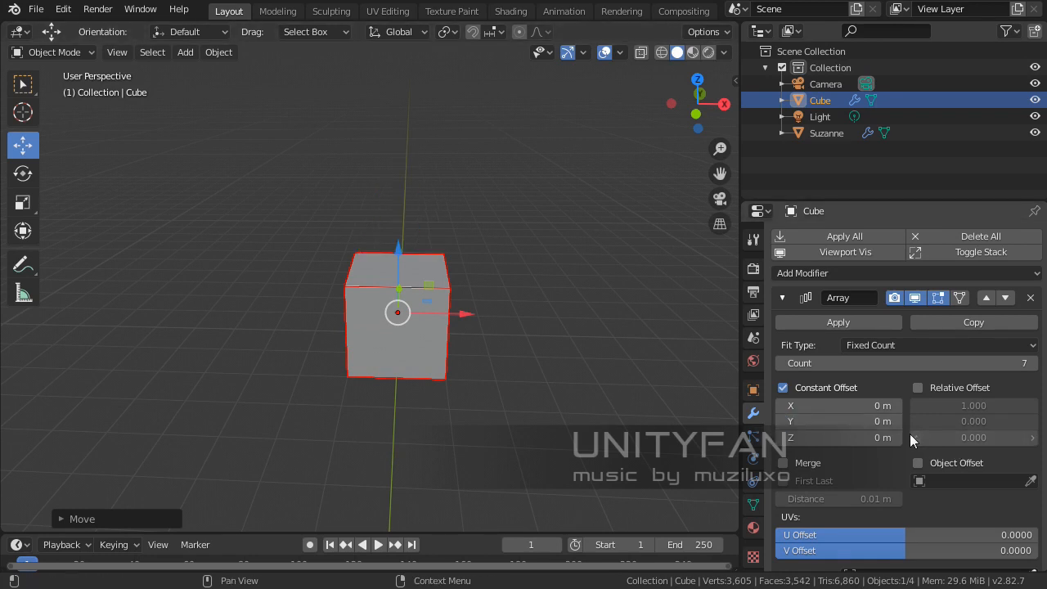
click(840, 406)
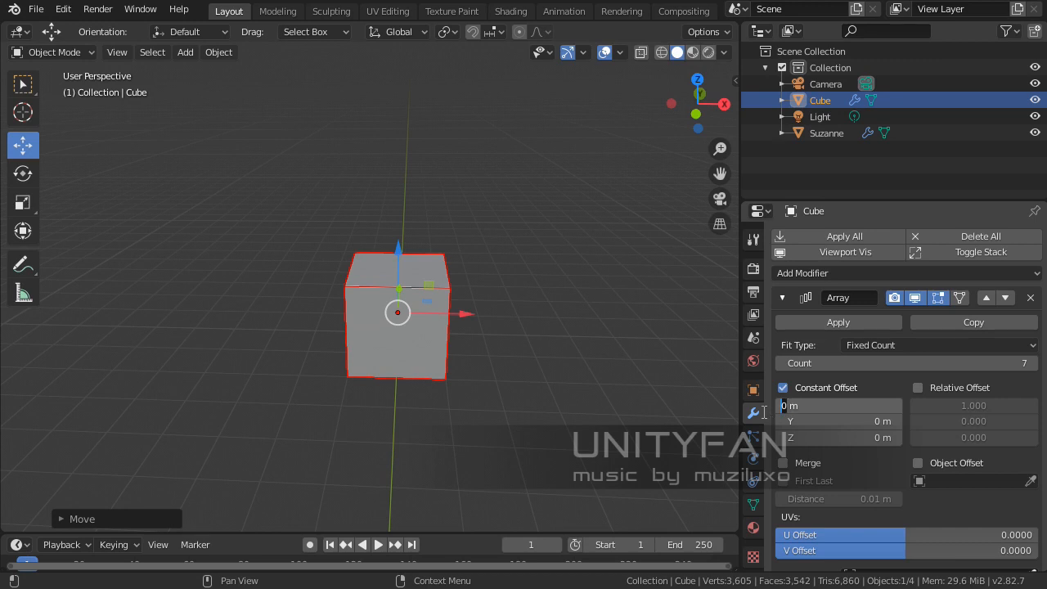
text(3)
key(Return)
middle_drag(359, 384, 329, 358)
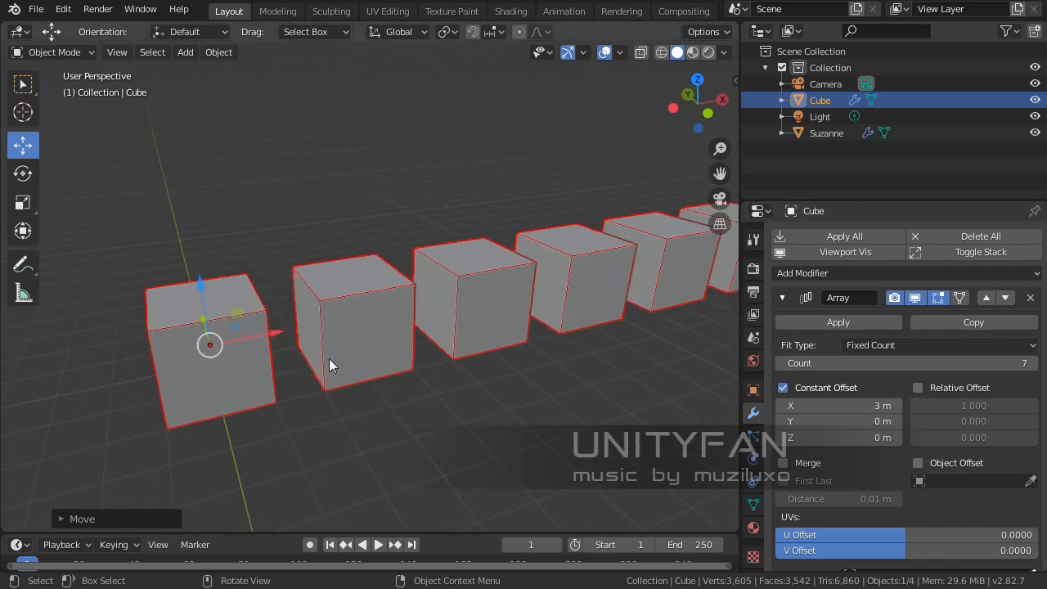
click(783, 297)
click(782, 297)
click(783, 296)
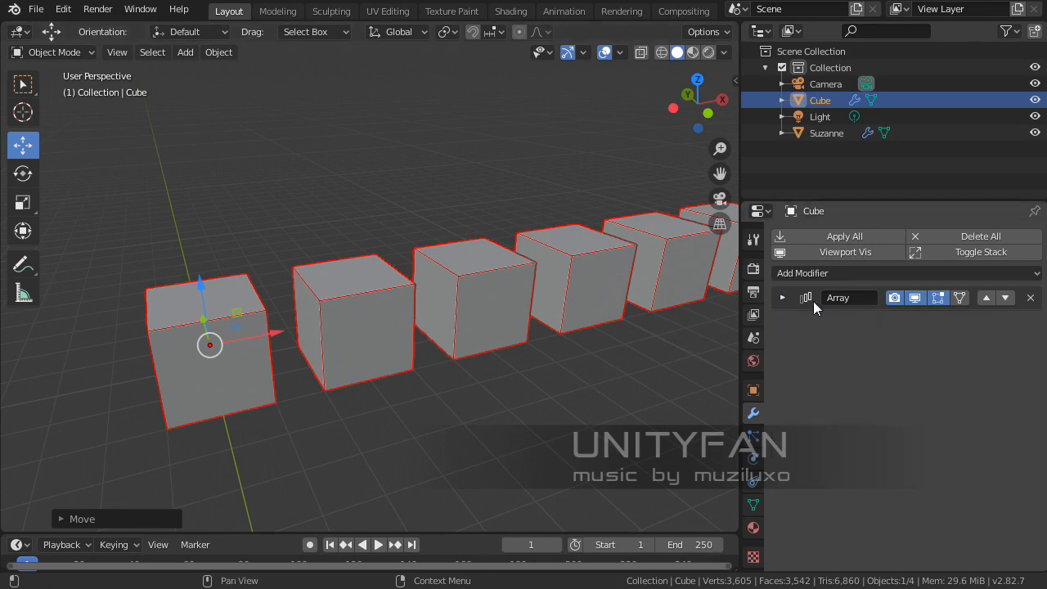
click(782, 297)
middle_drag(285, 473, 311, 460)
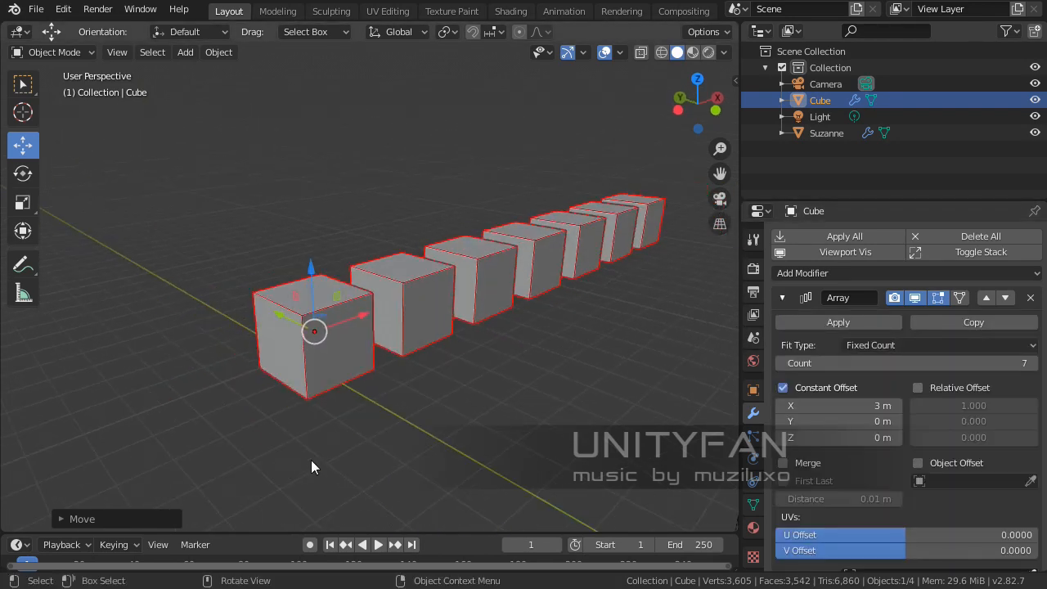
click(388, 440)
shift+middle_drag(387, 439, 191, 314)
scroll(193, 313, down, 2)
middle_drag(280, 326, 352, 314)
click(362, 301)
key(x)
click(421, 380)
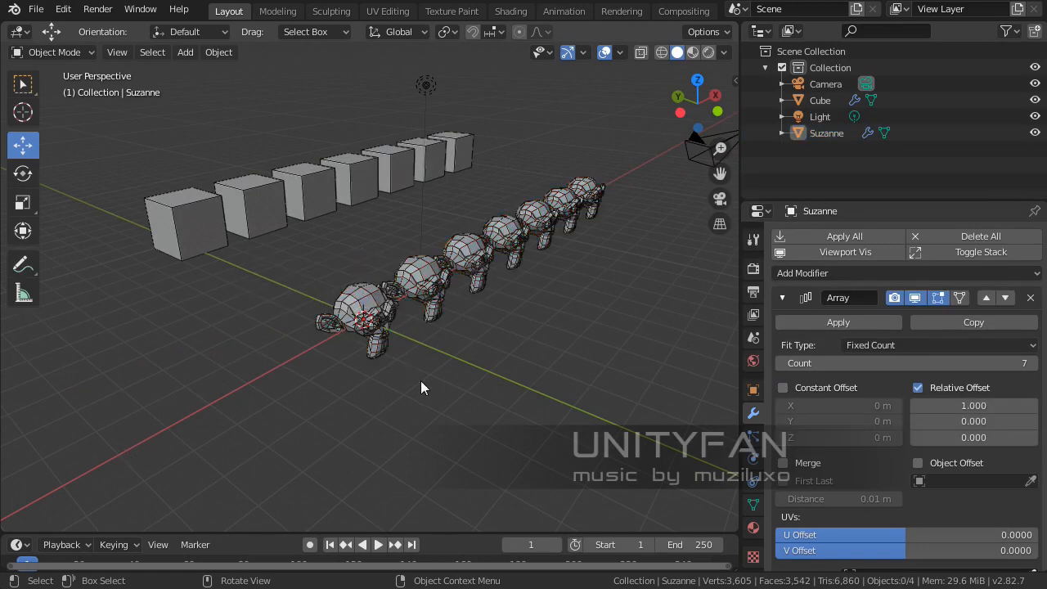
Step: Add a Bezier curve at the world origin
key(shift+a)
mouse_move(385, 416)
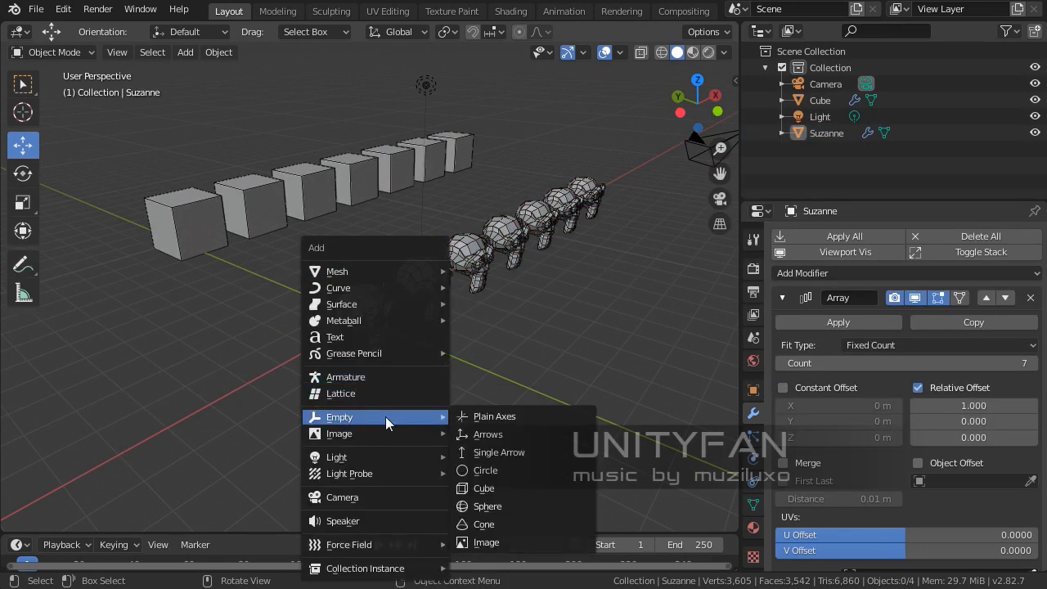
mouse_move(347, 286)
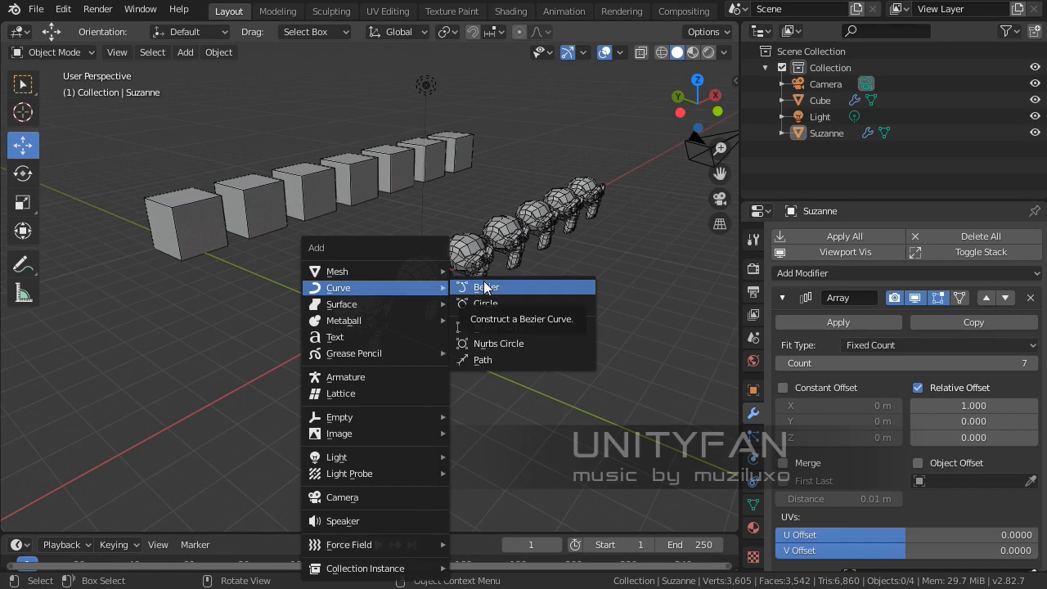
click(486, 287)
middle_drag(486, 293, 430, 337)
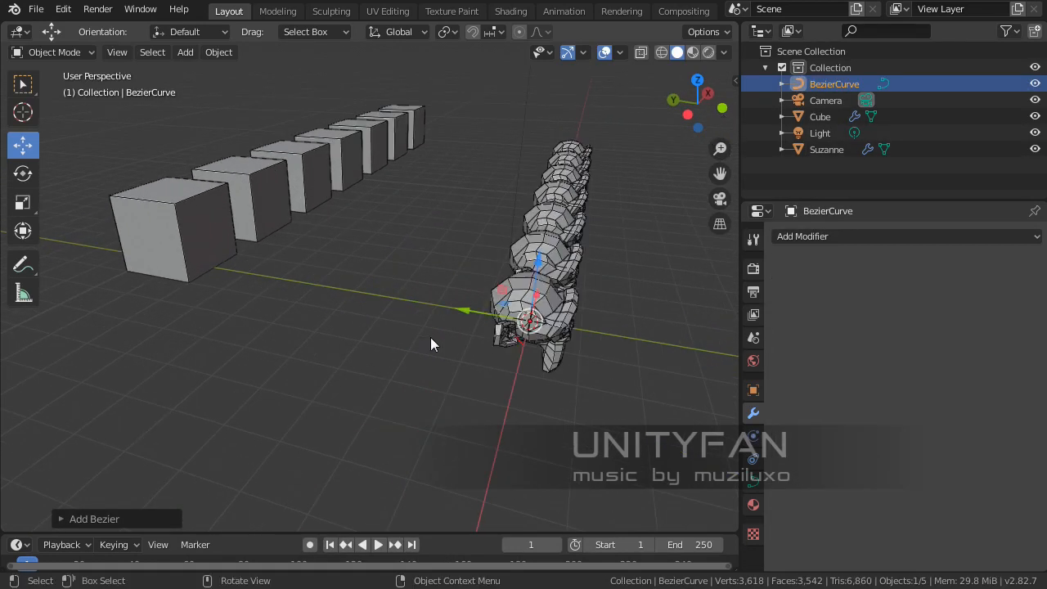
Step: Move the monkey array along the Y axis, away from the cubes, to clear the new curve
click(517, 305)
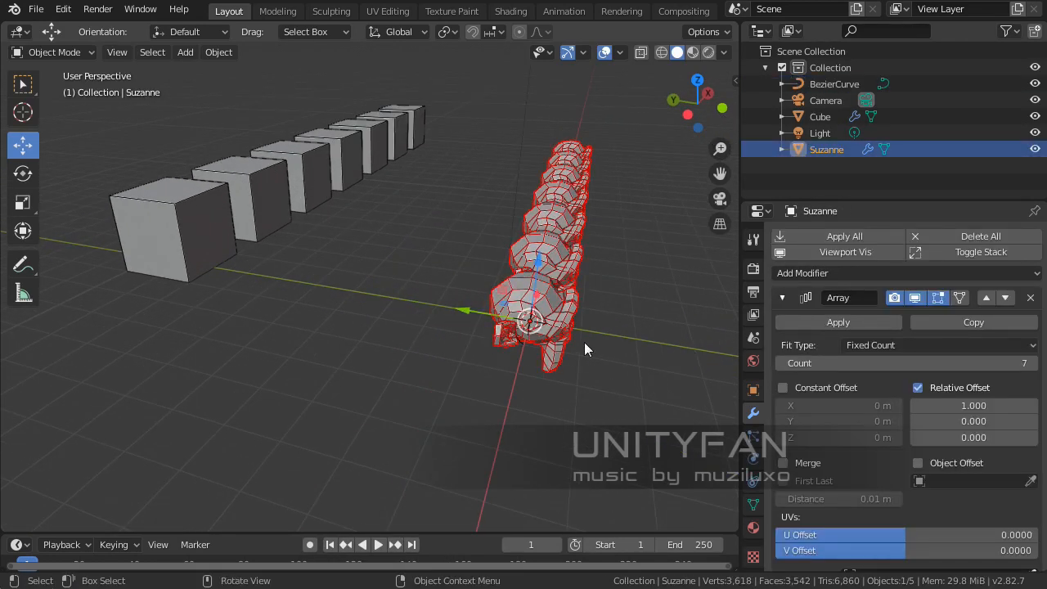
drag(454, 310, 672, 352)
shift+middle_drag(588, 352, 410, 349)
scroll(375, 350, up, 5)
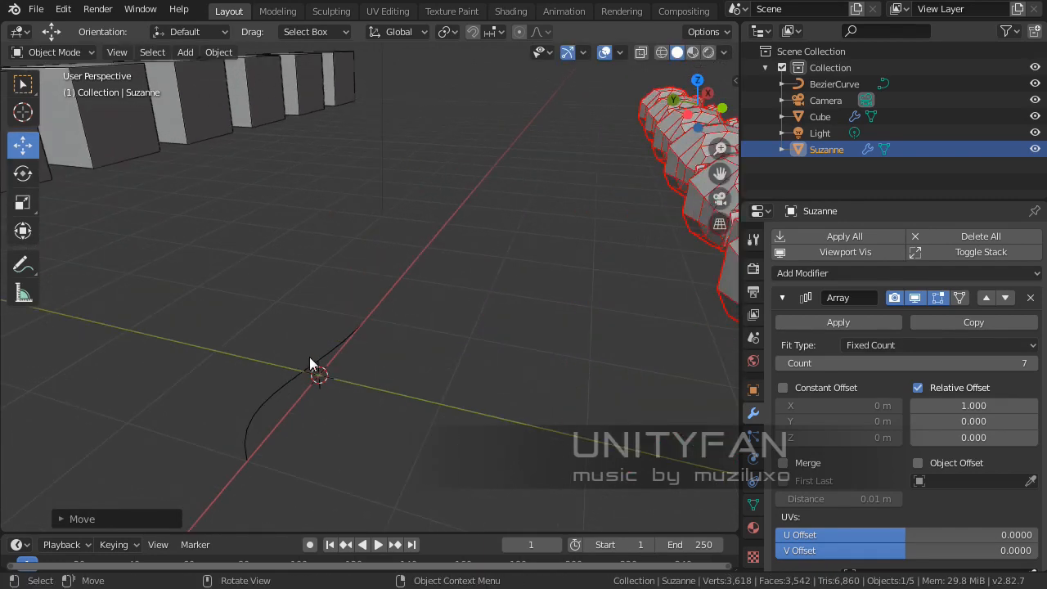
Step: Lengthen the Bezier curve in Edit Mode by moving its end point along the X axis, beside the monkey row
click(310, 360)
key(Tab)
middle_drag(370, 321, 3, 242)
click(26, 153)
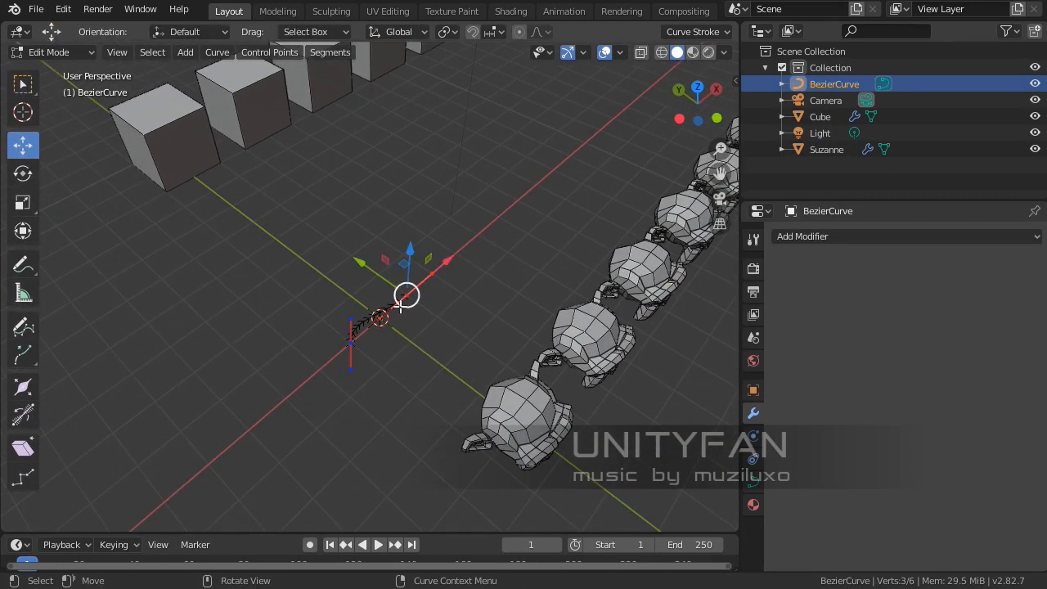
drag(439, 271, 590, 180)
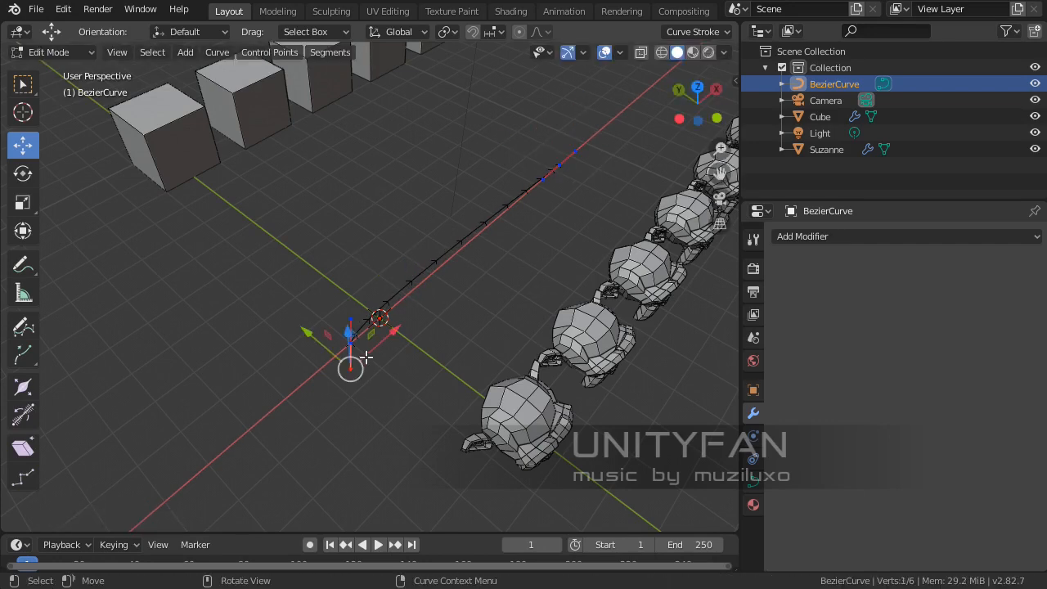
Step: Swing the handle of the curve's start point sideways toward the cubes to bend the curve into an arc
middle_drag(338, 339, 416, 345)
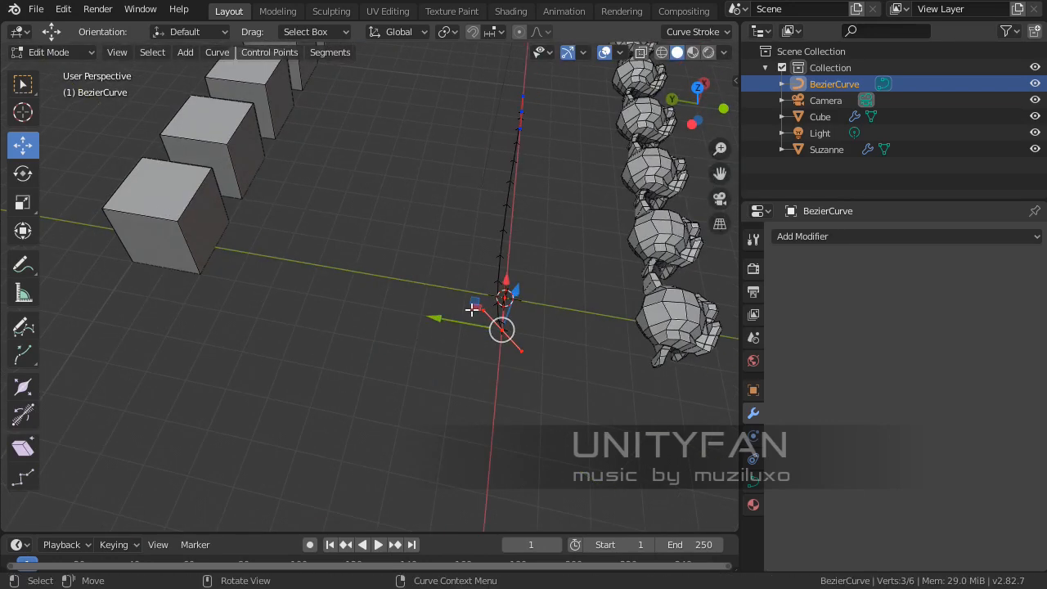
drag(479, 297, 460, 285)
middle_drag(472, 301, 428, 404)
drag(416, 371, 327, 270)
Step: Stretch and angle the handles of the curve's end point to form an S-shape, and return to Object Mode
middle_drag(458, 341, 391, 273)
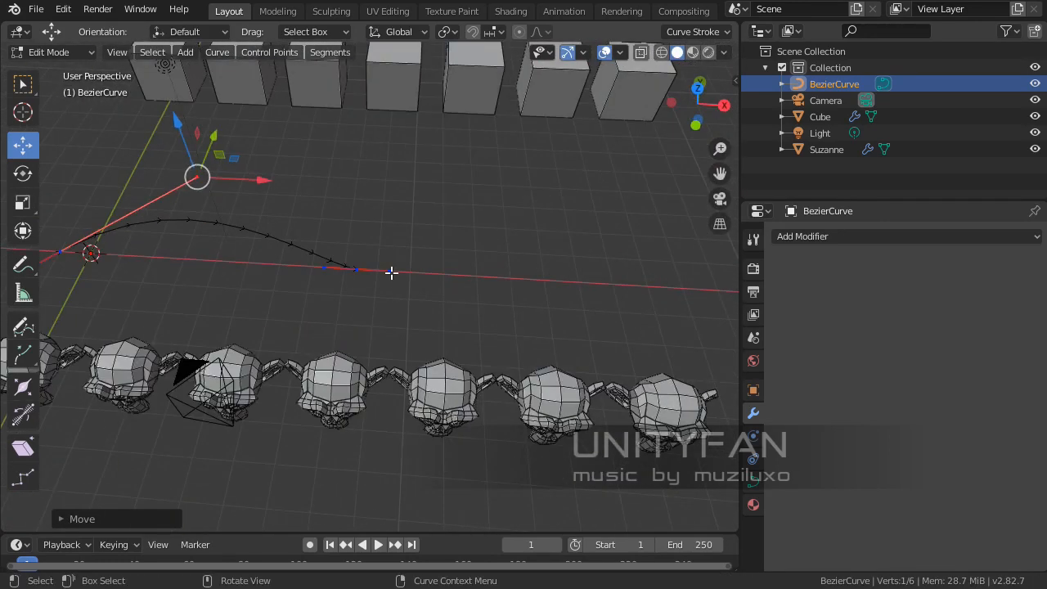
drag(416, 272, 584, 277)
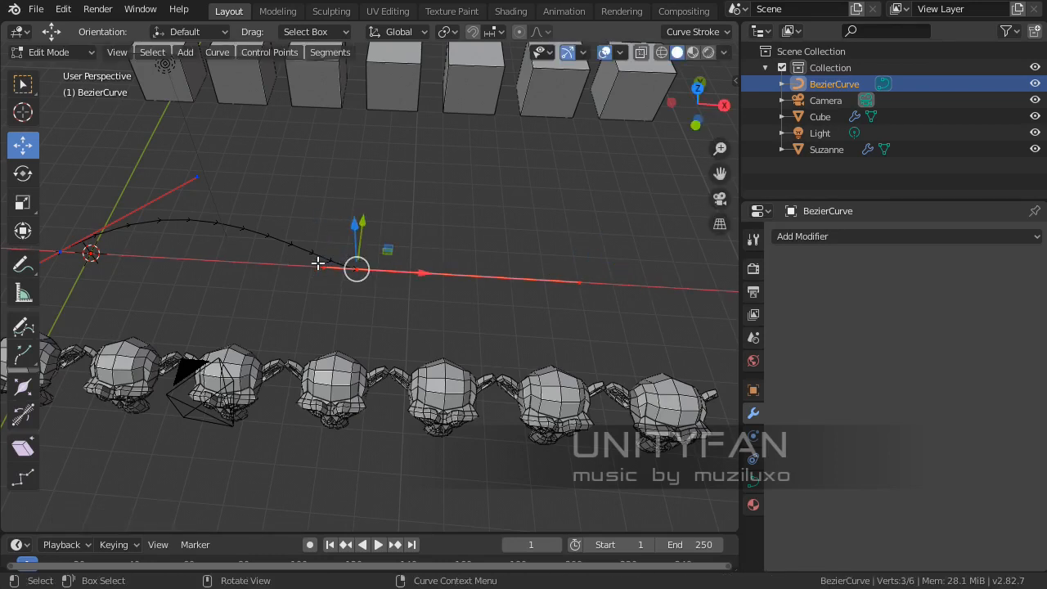
drag(350, 250, 288, 271)
drag(167, 292, 170, 292)
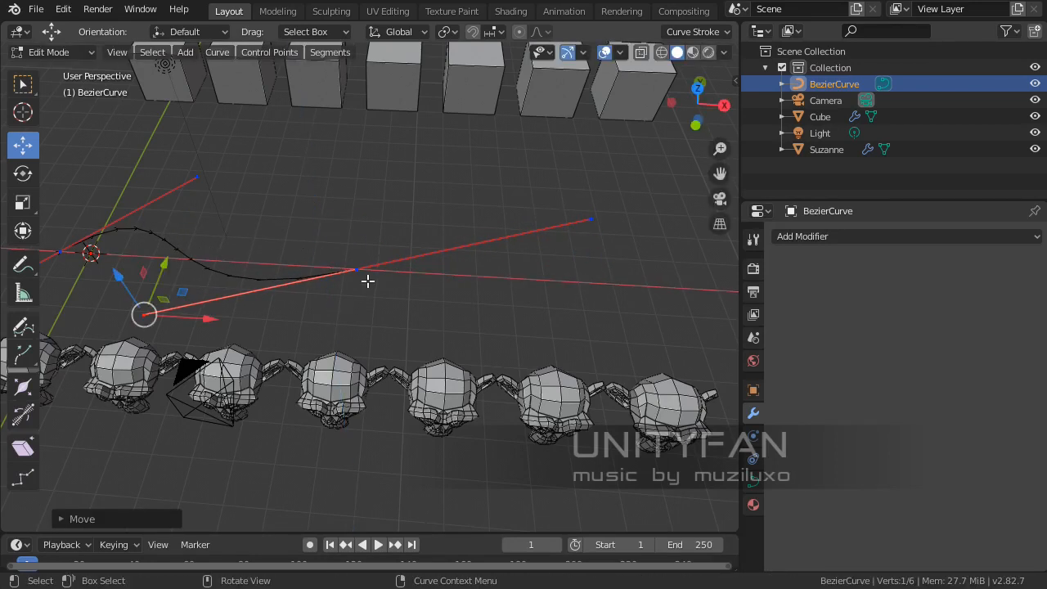
drag(416, 280, 533, 281)
middle_drag(532, 280, 230, 199)
key(Tab)
Step: Add a Curve modifier to the cube array and set BezierCurve as its object
click(230, 199)
middle_drag(266, 278, 310, 270)
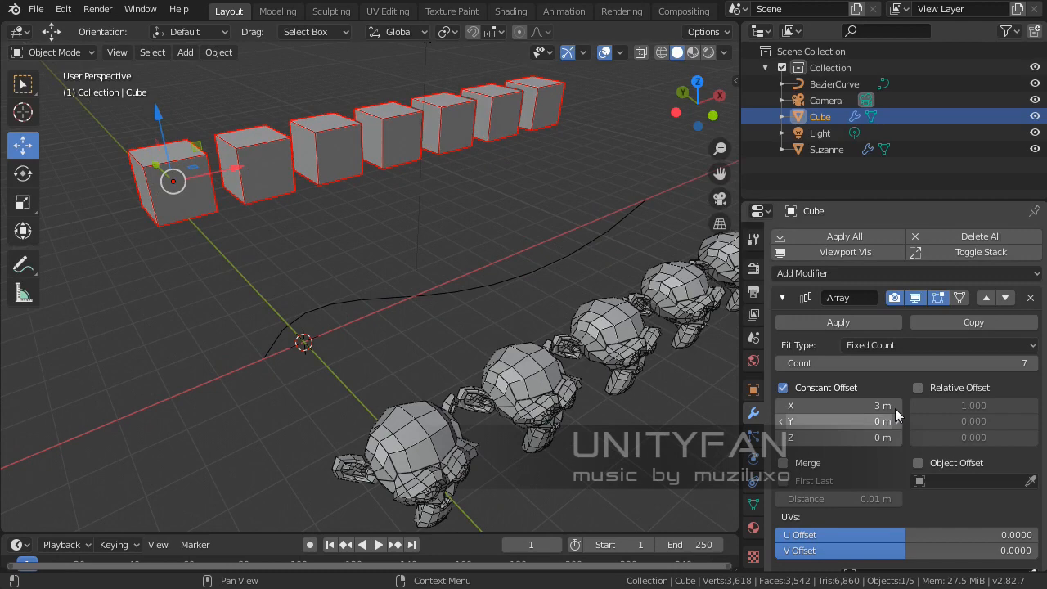
click(783, 297)
click(863, 275)
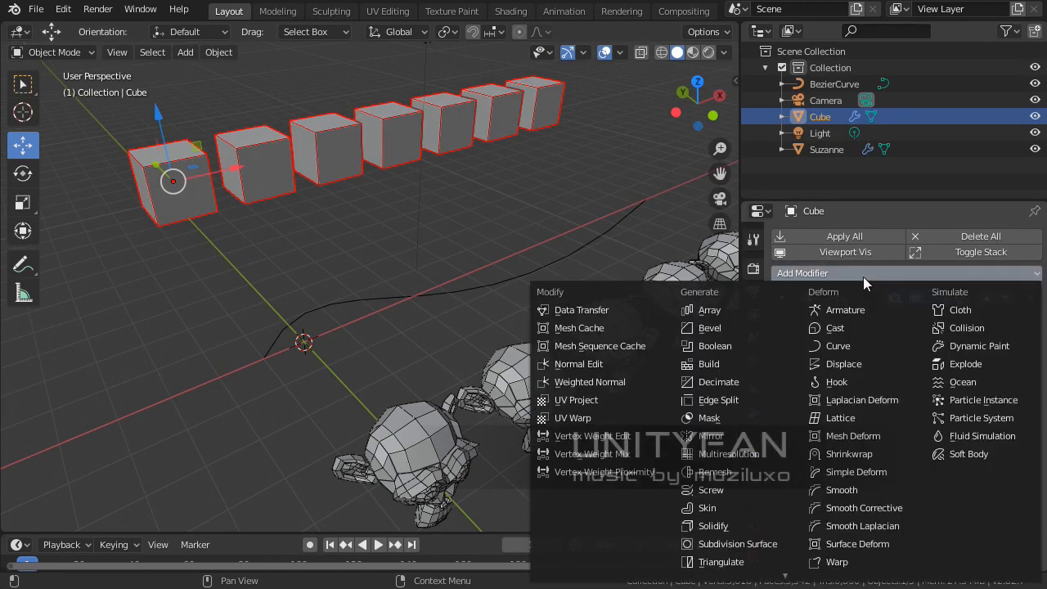
click(849, 342)
middle_drag(531, 352, 555, 349)
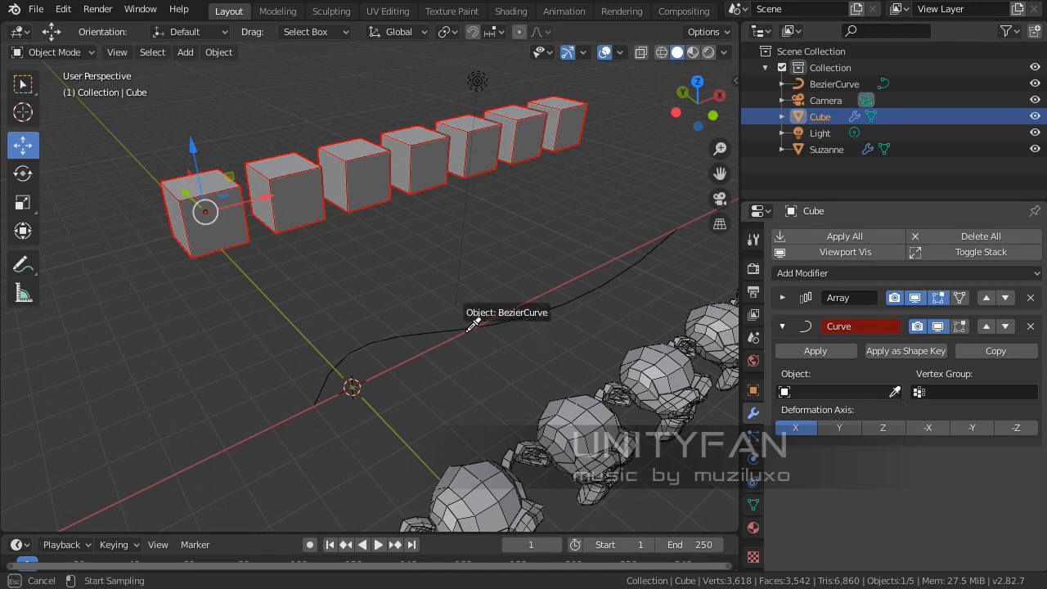
click(467, 330)
Step: Reopen the Bezier curve in Edit Mode and reposition its start point's handle to reshape the bent cube row
middle_drag(466, 331, 316, 248)
click(303, 309)
click(537, 360)
key(Tab)
key(Tab)
scroll(318, 249, down, 3)
middle_drag(373, 282, 392, 243)
click(382, 317)
key(Tab)
click(405, 300)
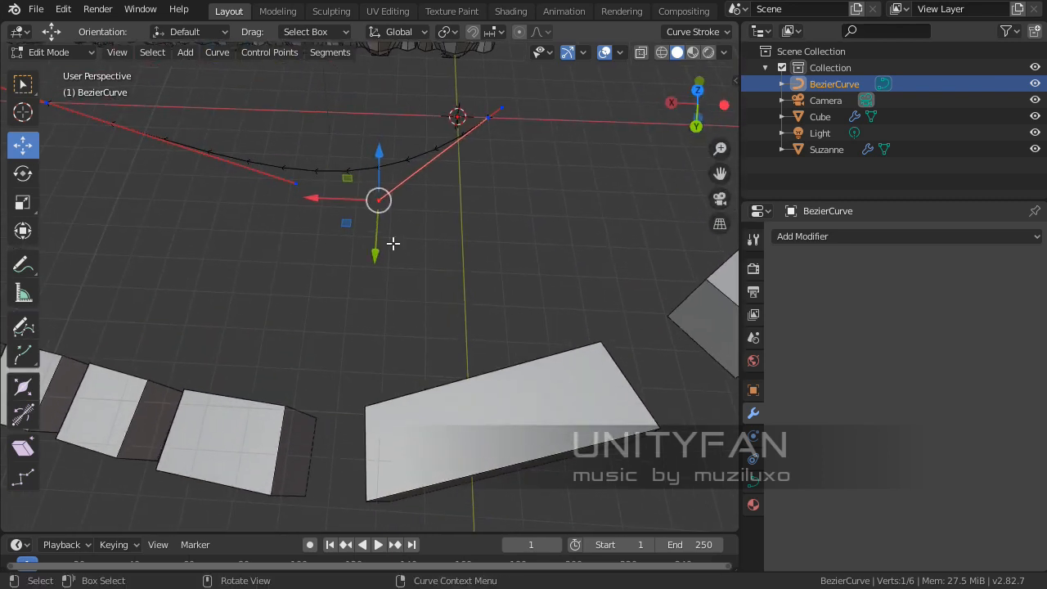
drag(347, 230, 324, 201)
scroll(332, 269, down, 2)
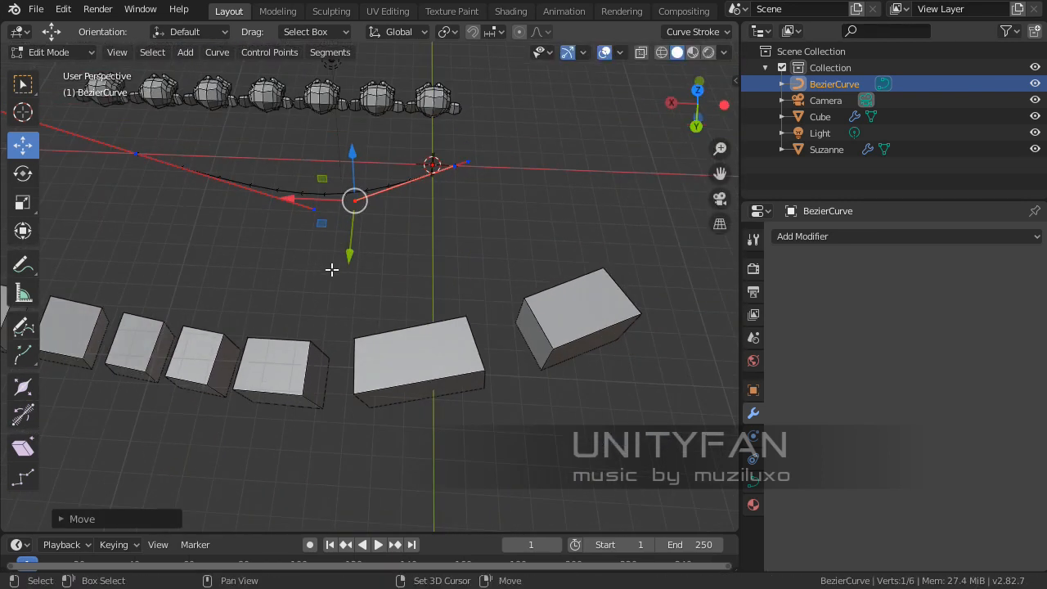
Step: Pull the end point's inner handle toward the cubes and the start handle toward the monkeys, and leave Edit Mode
shift+middle_drag(352, 268, 504, 314)
drag(485, 307, 395, 294)
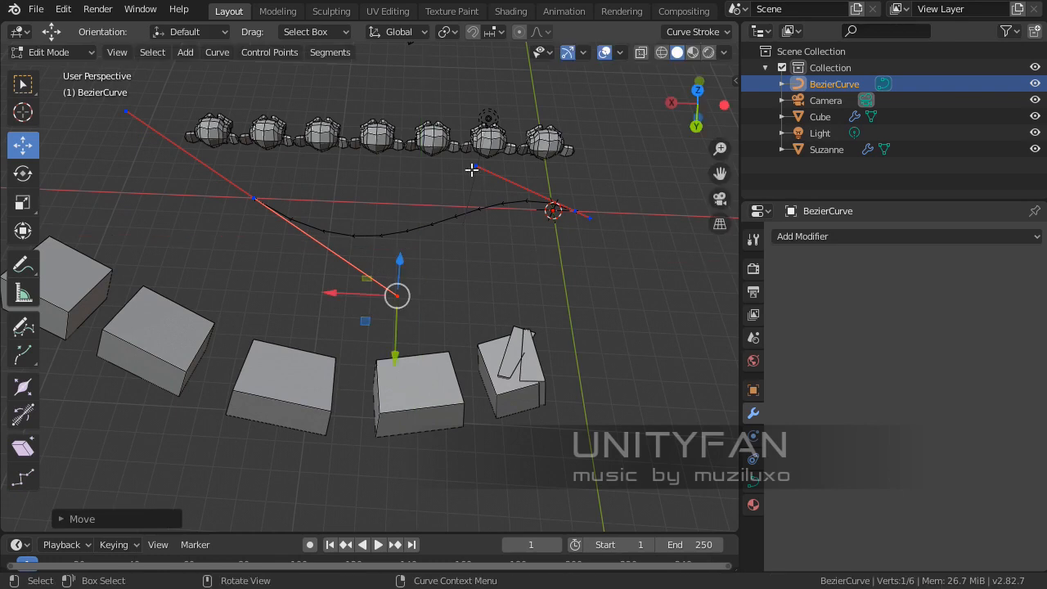
drag(442, 187, 400, 193)
middle_drag(412, 201, 490, 335)
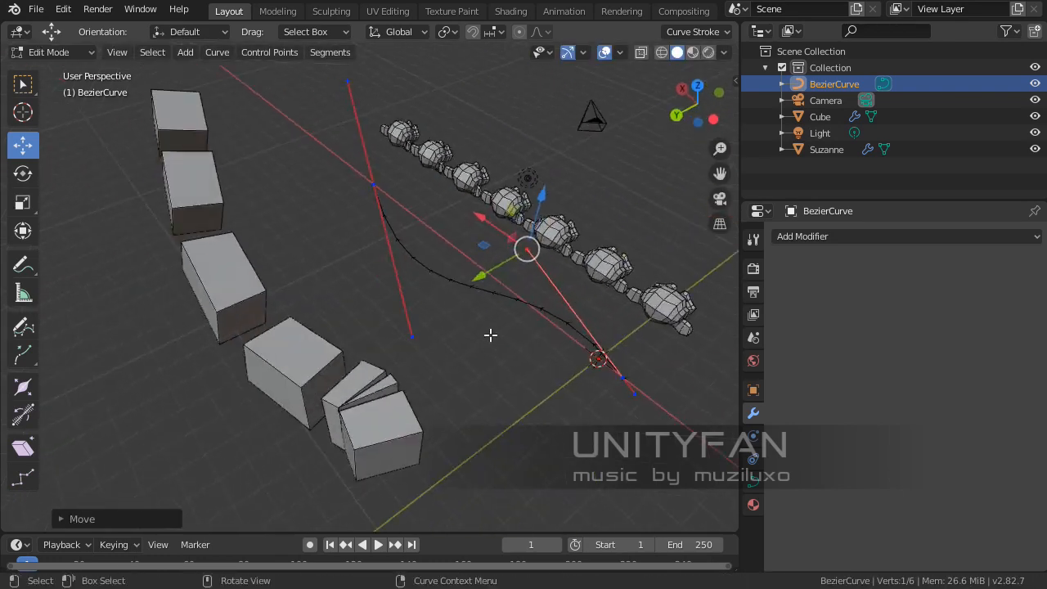
key(Tab)
Step: Snap the cube array to the 3D cursor at the world origin
middle_drag(566, 419, 237, 360)
click(236, 360)
middle_drag(358, 398, 314, 295)
click(485, 293)
middle_drag(485, 293, 238, 235)
click(238, 235)
middle_drag(311, 279, 289, 274)
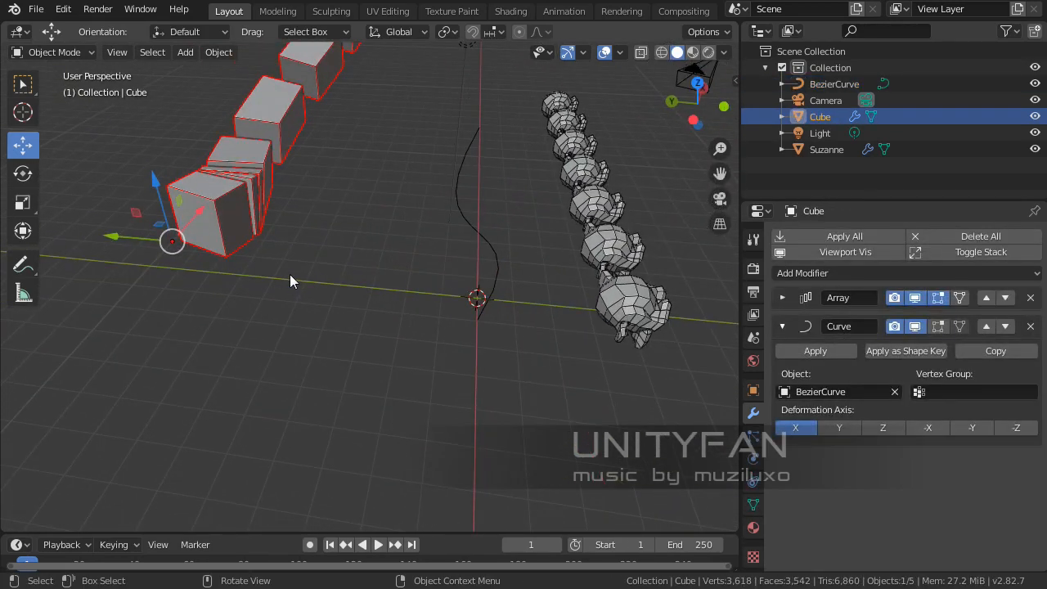
key(shift+s)
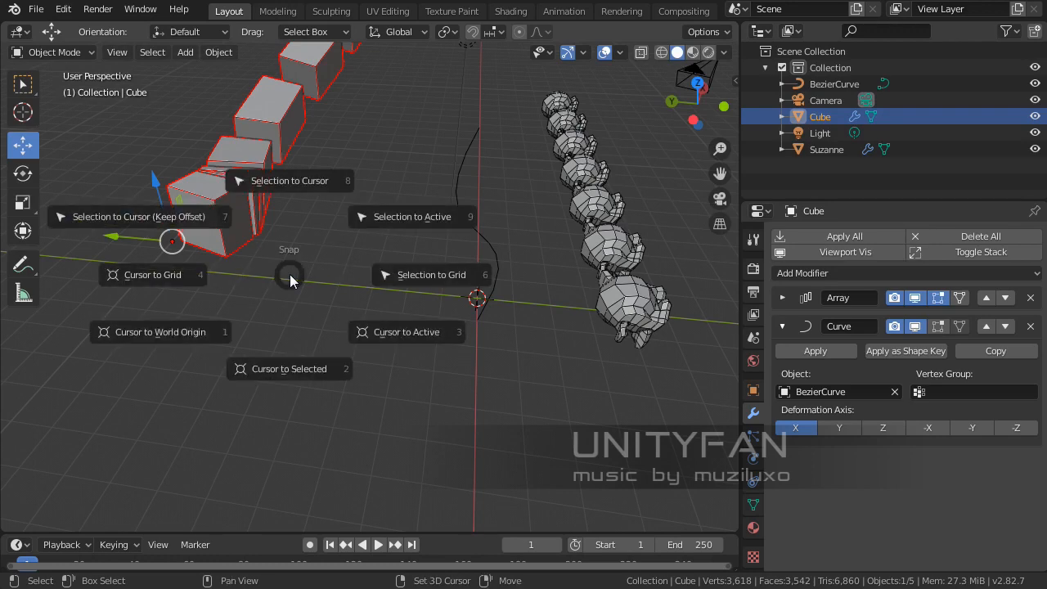
click(291, 184)
Step: Move the cube array and its Bezier curve together along the Y axis, away from the monkeys
middle_drag(385, 243, 339, 335)
shift+click(374, 321)
key(g)
click(100, 238)
shift+middle_drag(233, 302, 327, 323)
click(474, 358)
Step: Raise the handle of the curve's start point along the Z axis to bend the cube row vertically
scroll(299, 237, up, 4)
click(277, 206)
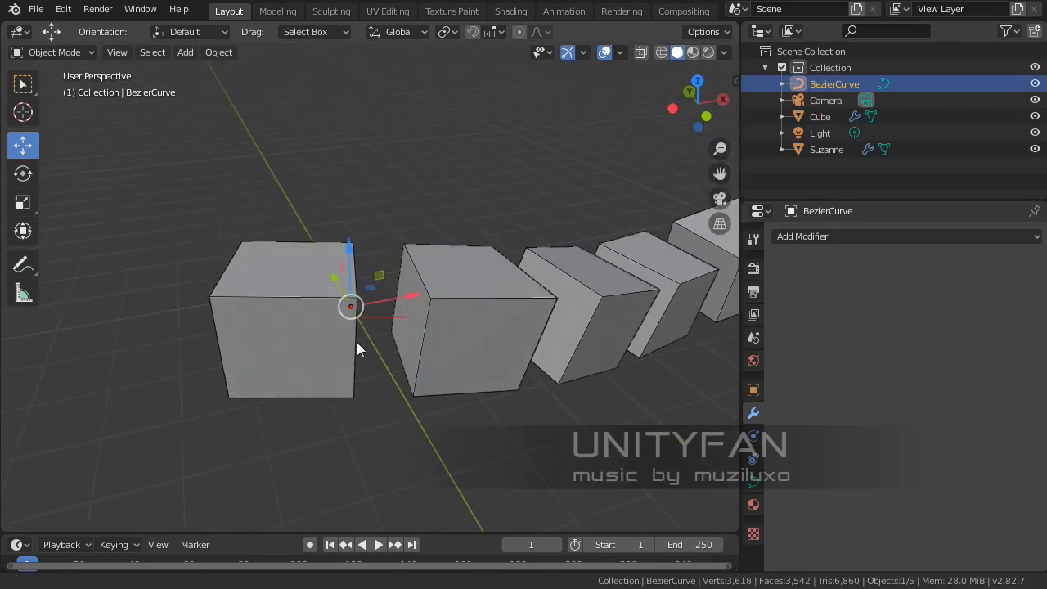
scroll(358, 344, up, 6)
scroll(321, 307, down, 6)
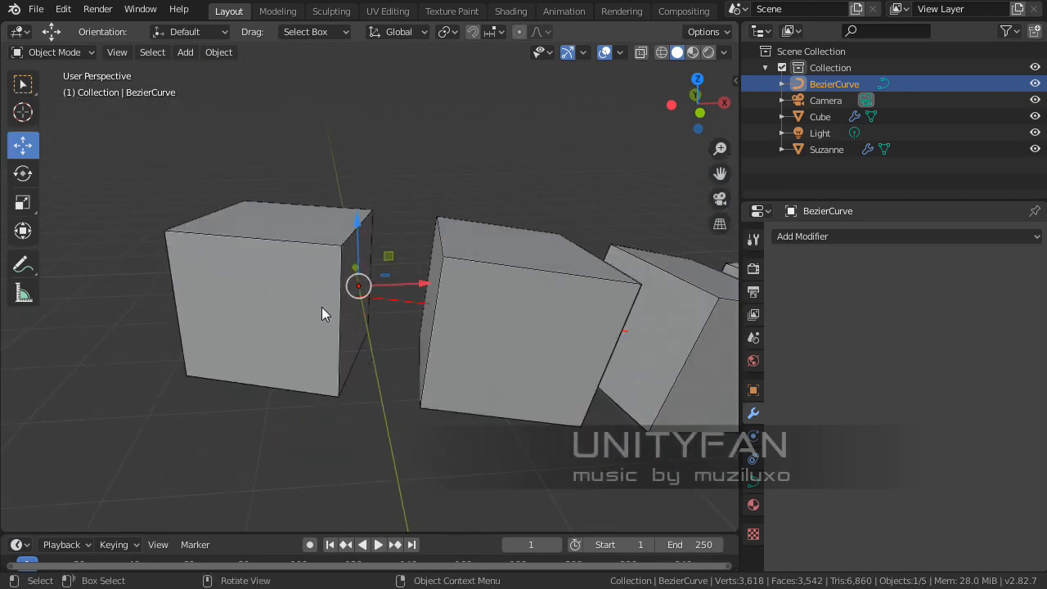
middle_drag(322, 307, 402, 343)
click(447, 320)
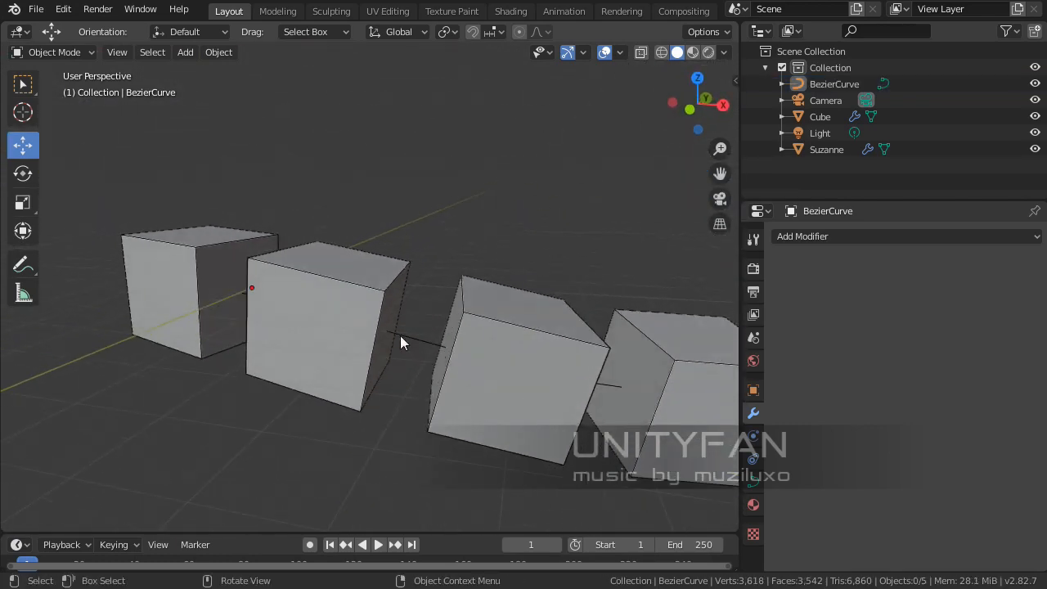
click(411, 341)
key(Tab)
middle_drag(568, 358, 485, 342)
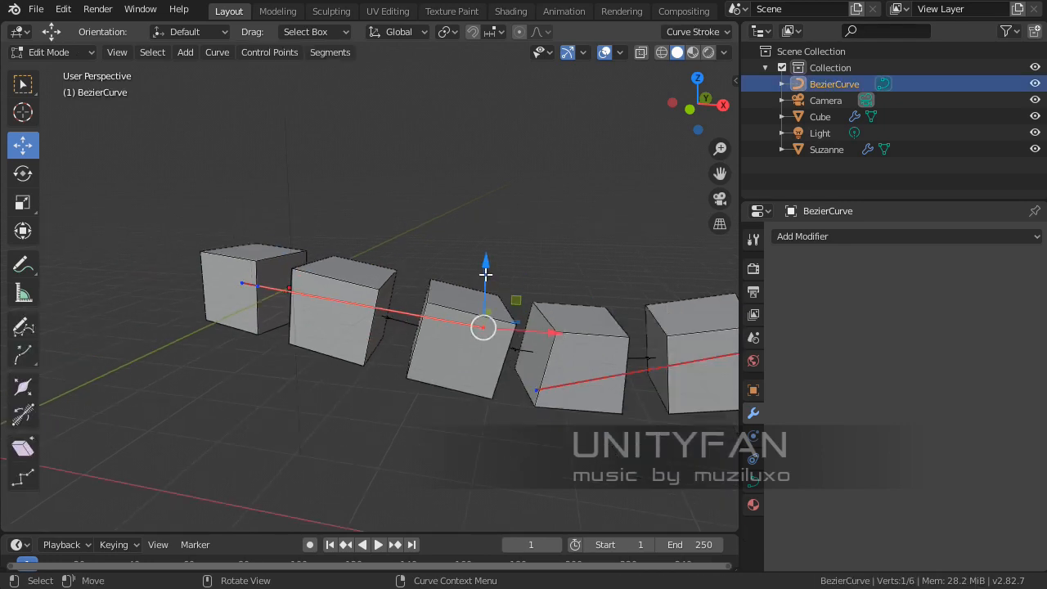
drag(485, 276, 458, 168)
scroll(418, 245, down, 3)
middle_drag(418, 245, 318, 260)
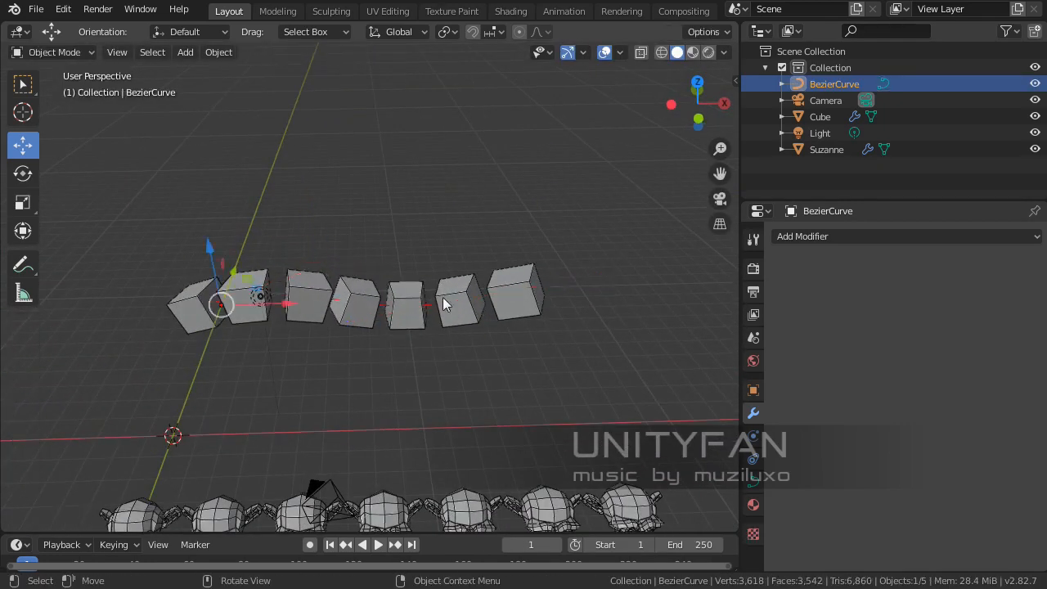
mouse_move(447, 304)
middle_down()
mouse_move(415, 351)
mouse_move(438, 309)
middle_up()
scroll(438, 308, up, 3)
key(Tab)
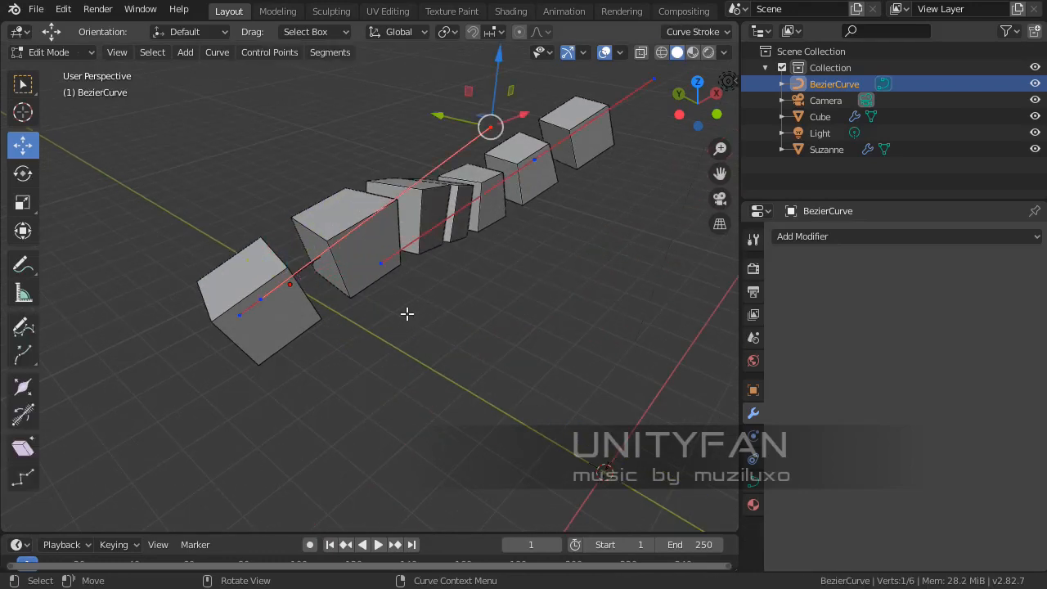
key(Tab)
Step: Duplicate the Bezier curve and move the copy about -6.1 m along the Y axis, between the cubes and the monkeys
scroll(304, 280, down, 4)
middle_drag(305, 280, 383, 301)
key(shift+d)
key(y)
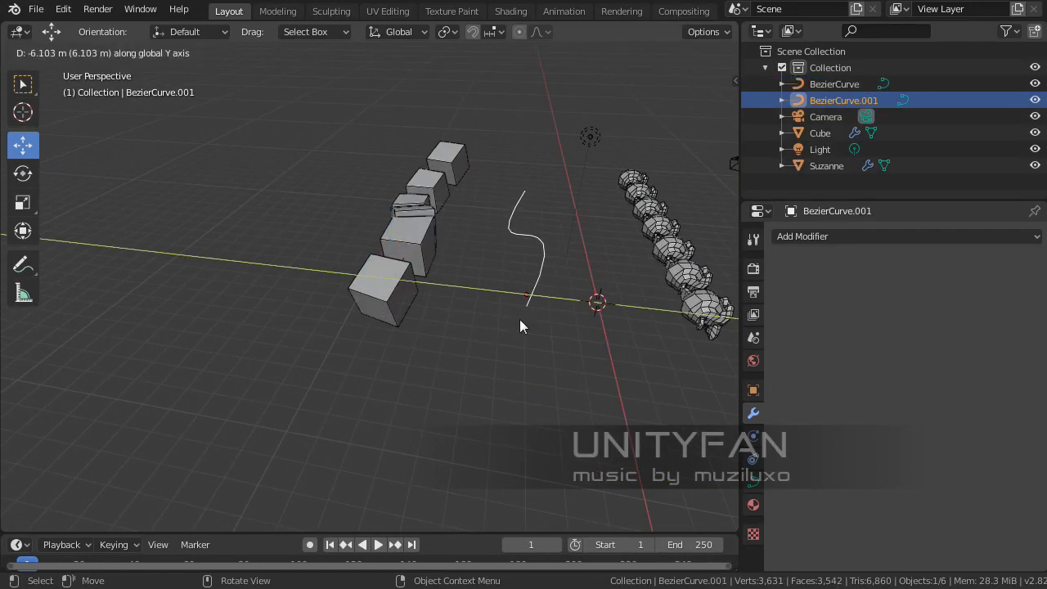
click(519, 319)
middle_drag(520, 319, 482, 321)
Step: Add a Curve modifier to the monkey array and set BezierCurve.001 as its object
click(580, 310)
click(781, 298)
click(824, 274)
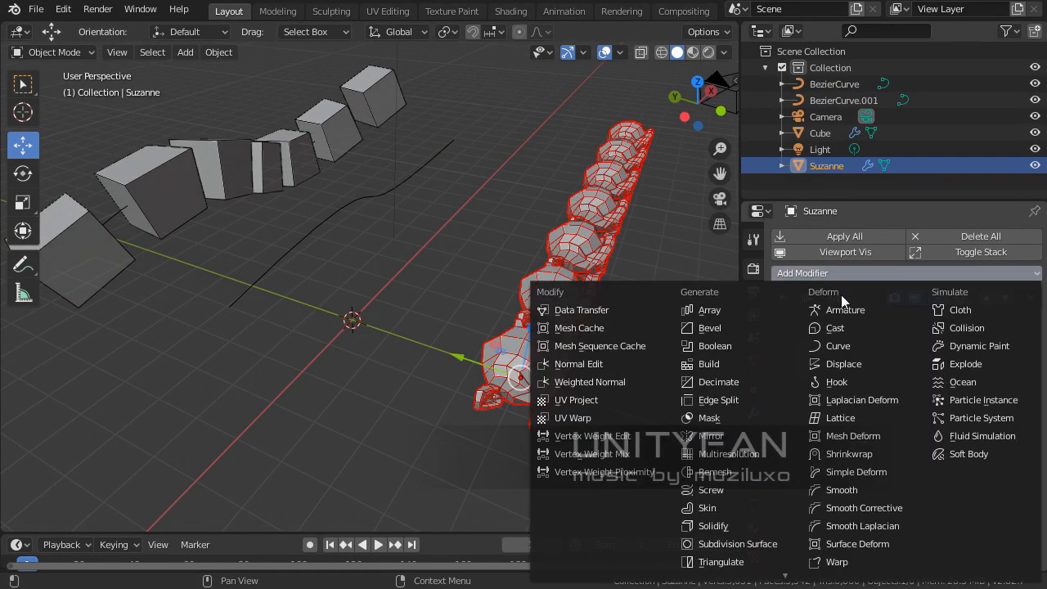
click(828, 348)
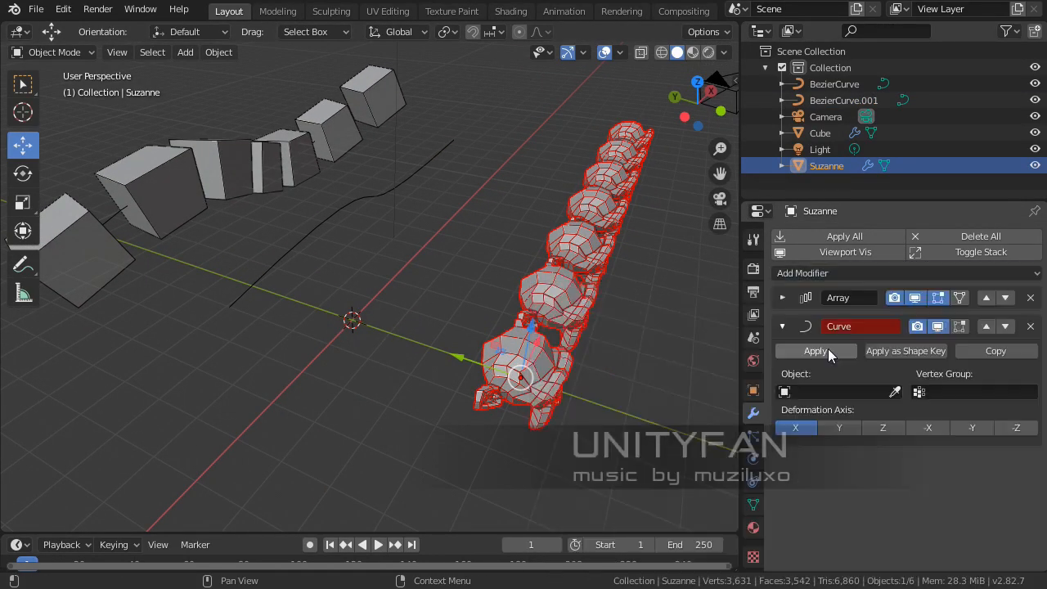
middle_drag(635, 345, 458, 325)
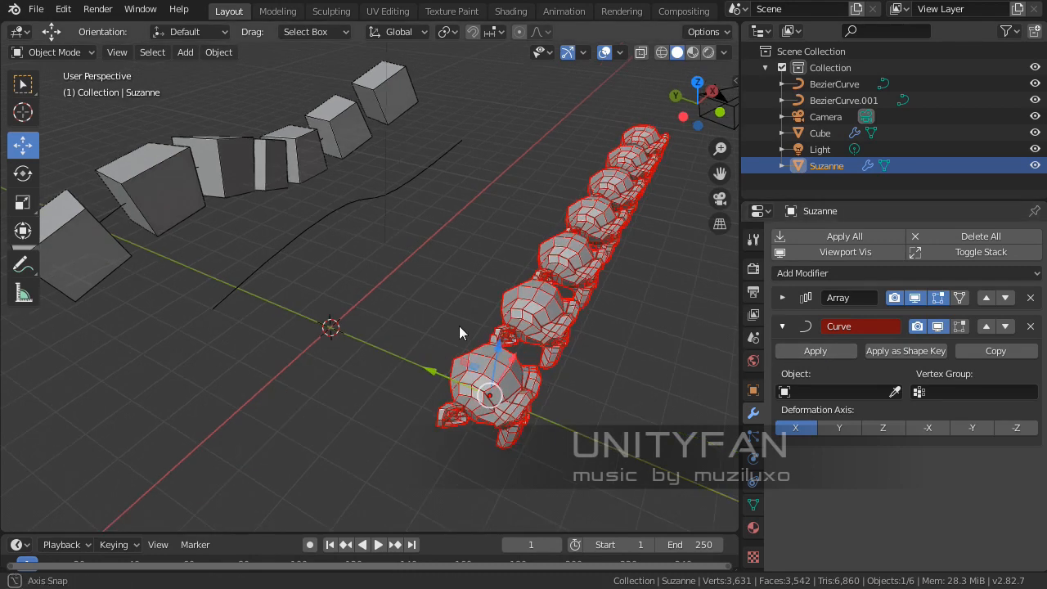
click(895, 392)
click(277, 249)
scroll(272, 302, down, 3)
middle_drag(272, 302, 276, 334)
scroll(276, 332, down, 2)
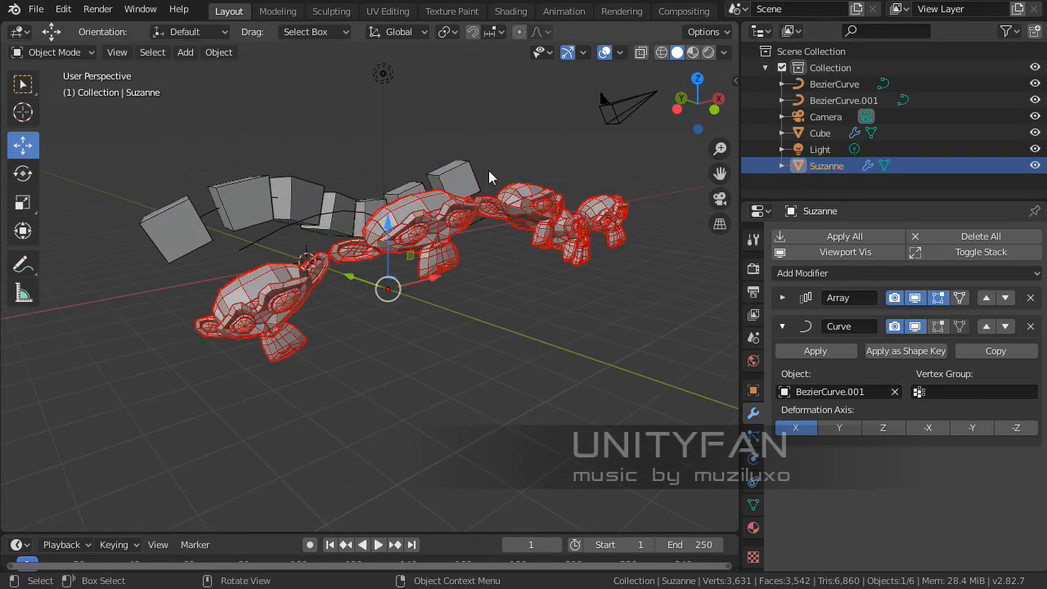
Step: Turn off the Wireframe overlay in the viewport and deselect the monkey array
middle_drag(315, 301, 368, 262)
click(620, 51)
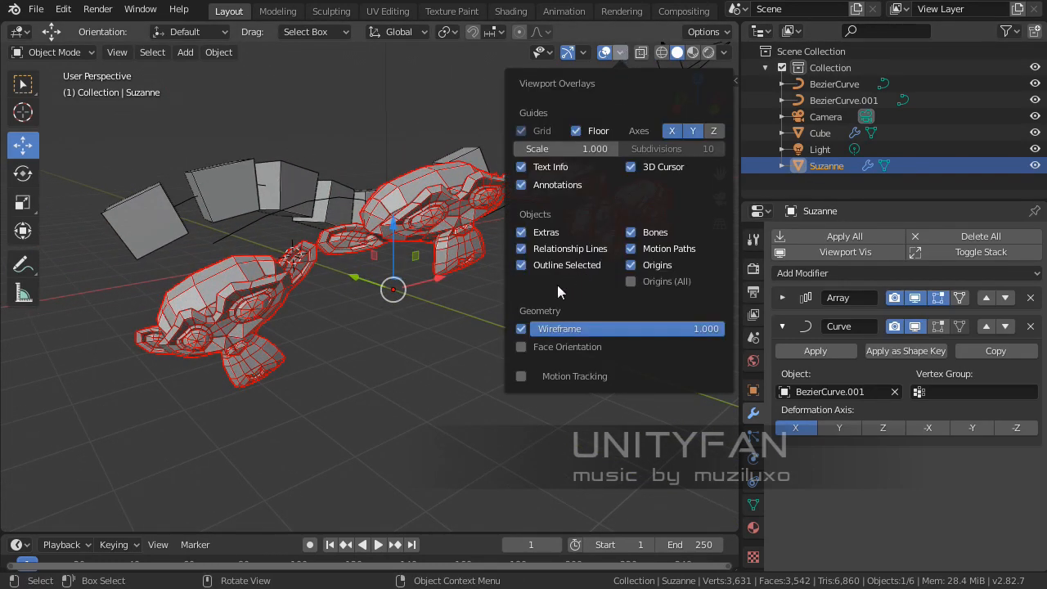
click(521, 329)
click(417, 358)
Step: Snap the 3D cursor to the origin of BezierCurve.001
middle_drag(417, 358, 305, 304)
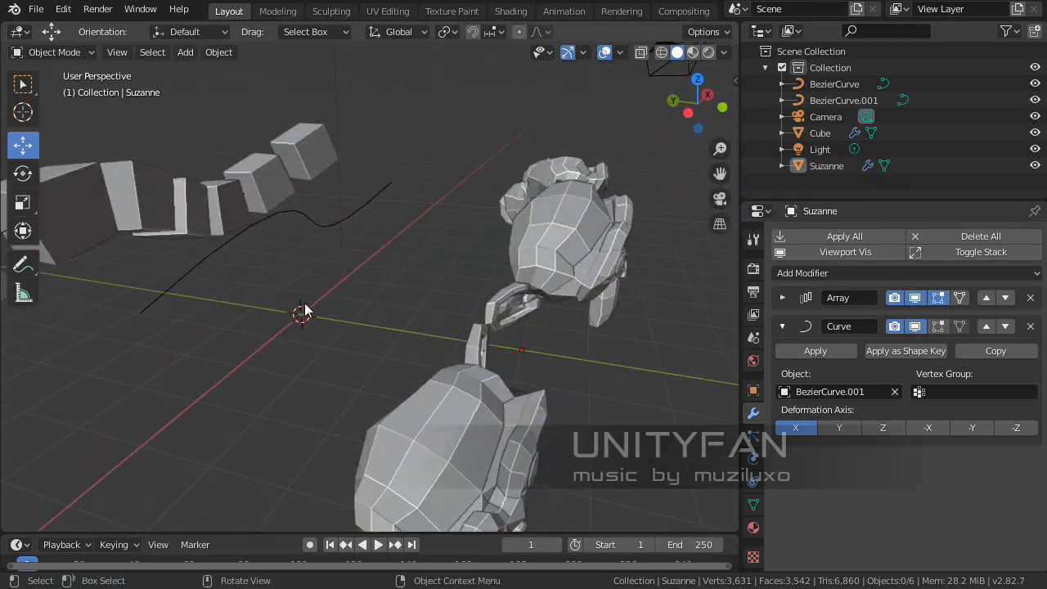
click(169, 280)
click(508, 302)
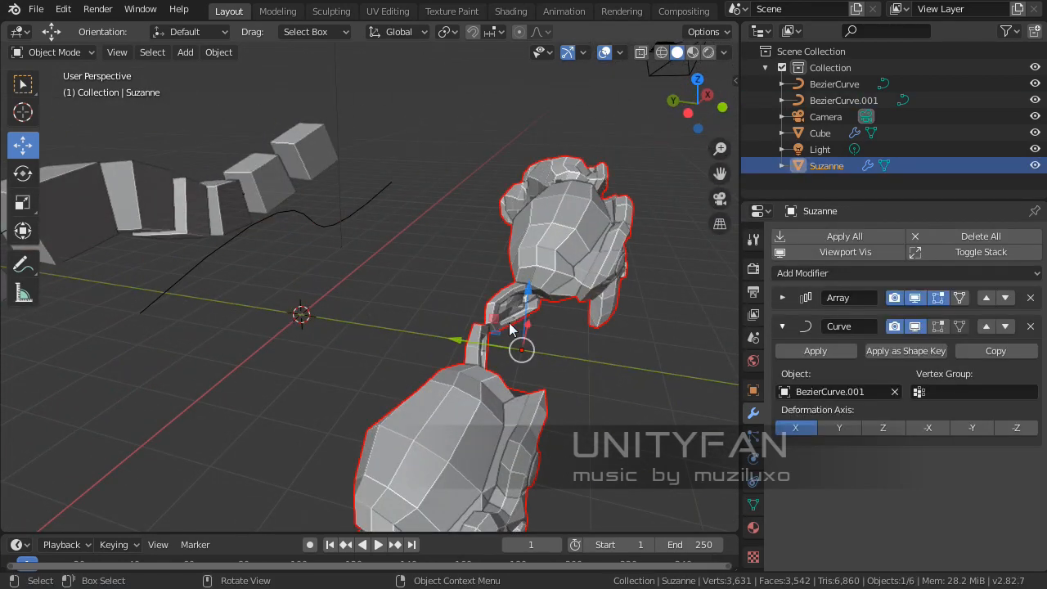
click(171, 296)
key(shift+s)
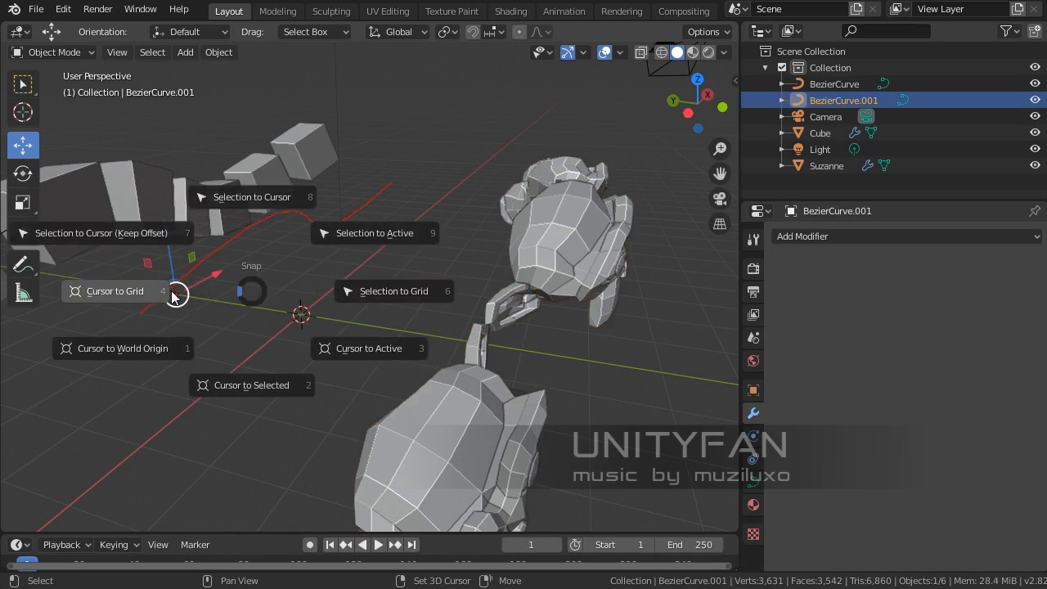
click(250, 384)
Step: Snap the monkey array to the 3D cursor with Selection to Cursor so it sits on BezierCurve.001
click(581, 272)
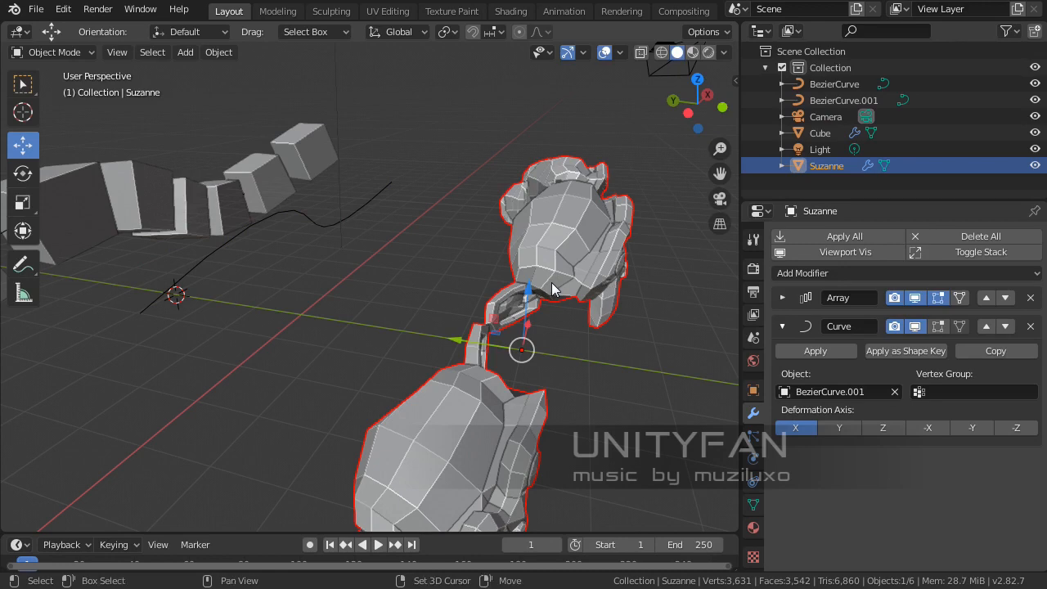
key(shift+s)
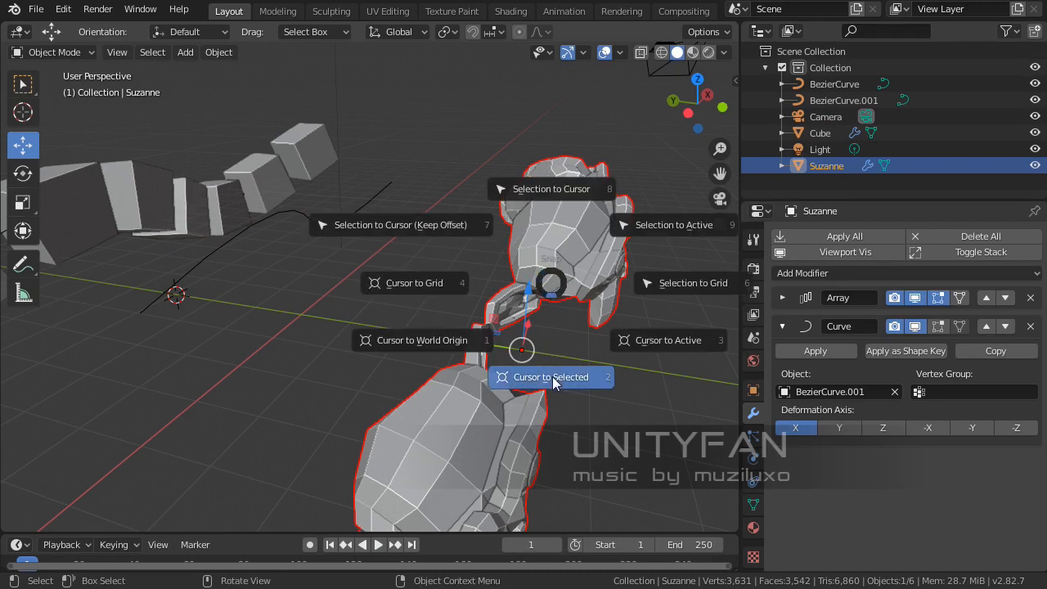
click(556, 185)
middle_drag(514, 205, 348, 327)
Step: In Edit Mode on BezierCurve.001, move the start point's handle within the XZ plane, back toward the curve's start
click(519, 357)
click(311, 296)
key(Tab)
scroll(369, 283, down, 5)
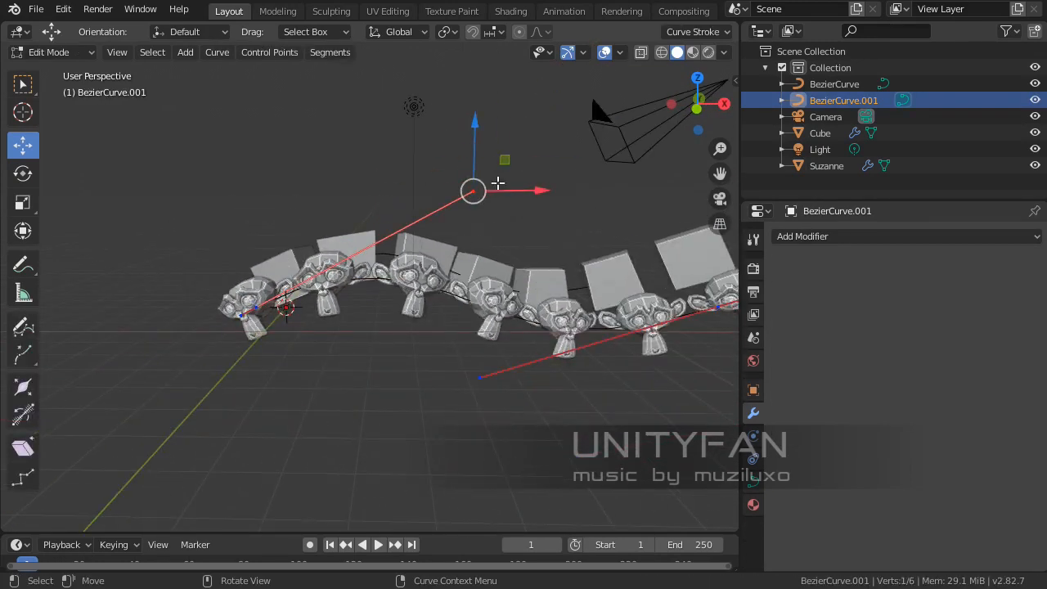
drag(502, 161, 421, 187)
Step: Move the inner handle of the end point of BezierCurve.001 away from the cubes to bend the monkey row sideways, and return to Object Mode
middle_drag(442, 302, 563, 348)
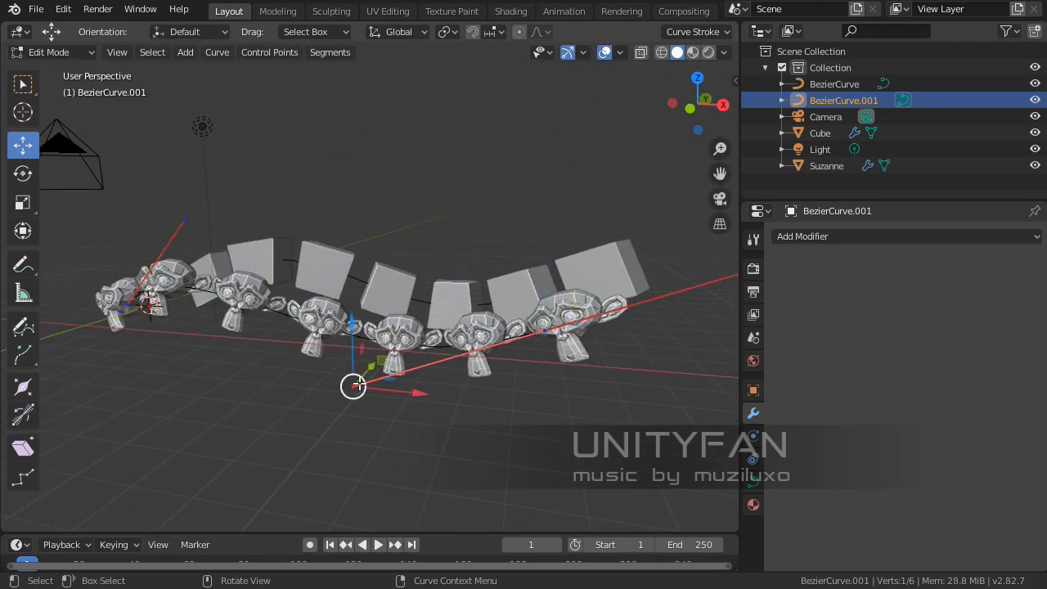
drag(409, 313, 363, 421)
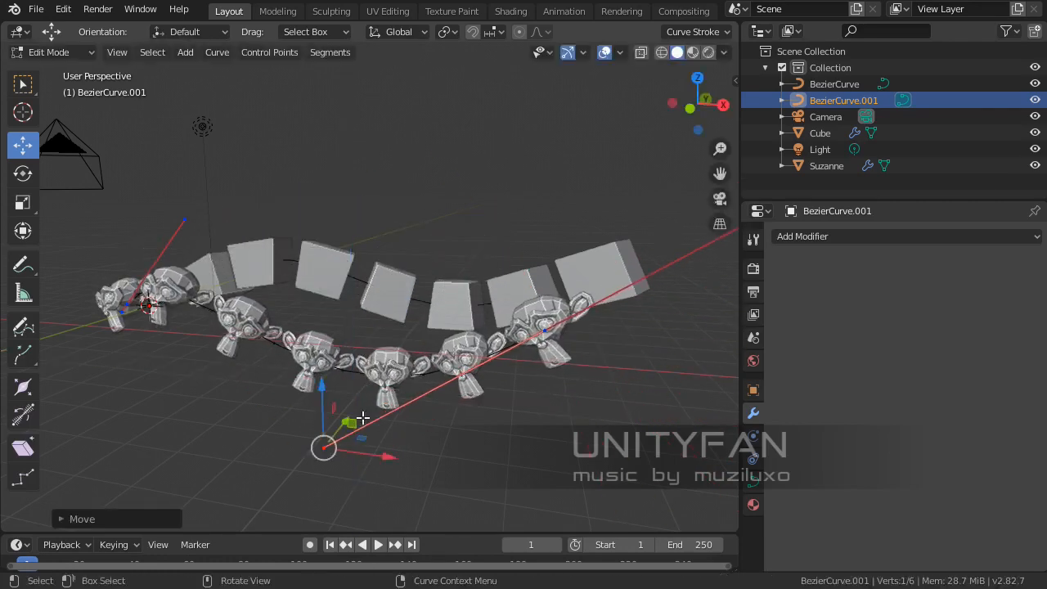
middle_drag(363, 420, 511, 419)
middle_drag(443, 419, 413, 413)
key(Tab)
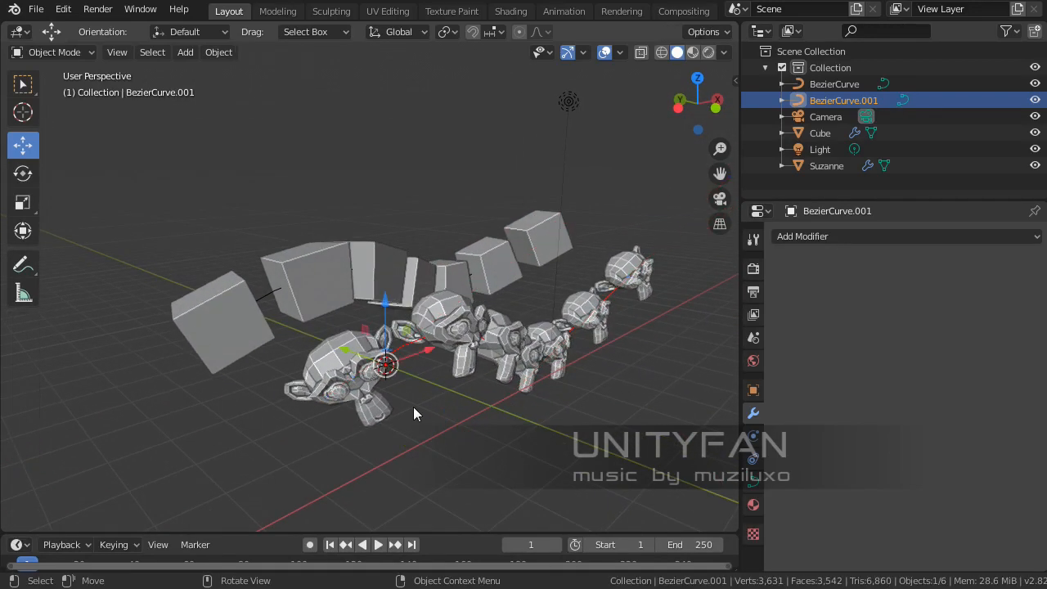
Step: Delete the cube array, the monkey array and both Bezier curves, leaving only the camera and light
click(477, 301)
key(x)
click(458, 325)
click(450, 335)
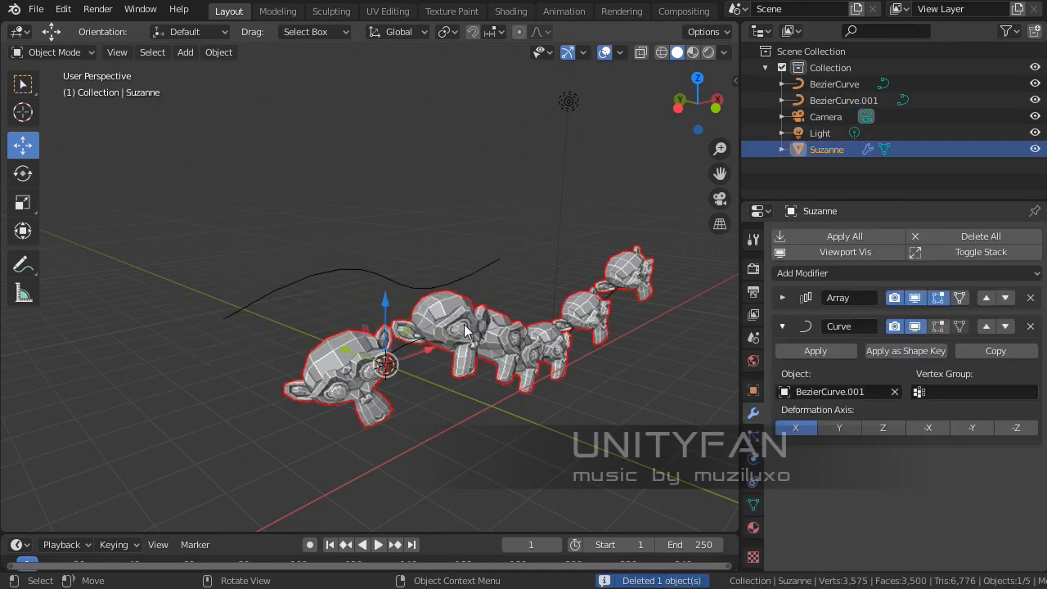
key(x)
click(445, 331)
click(446, 336)
key(x)
click(405, 332)
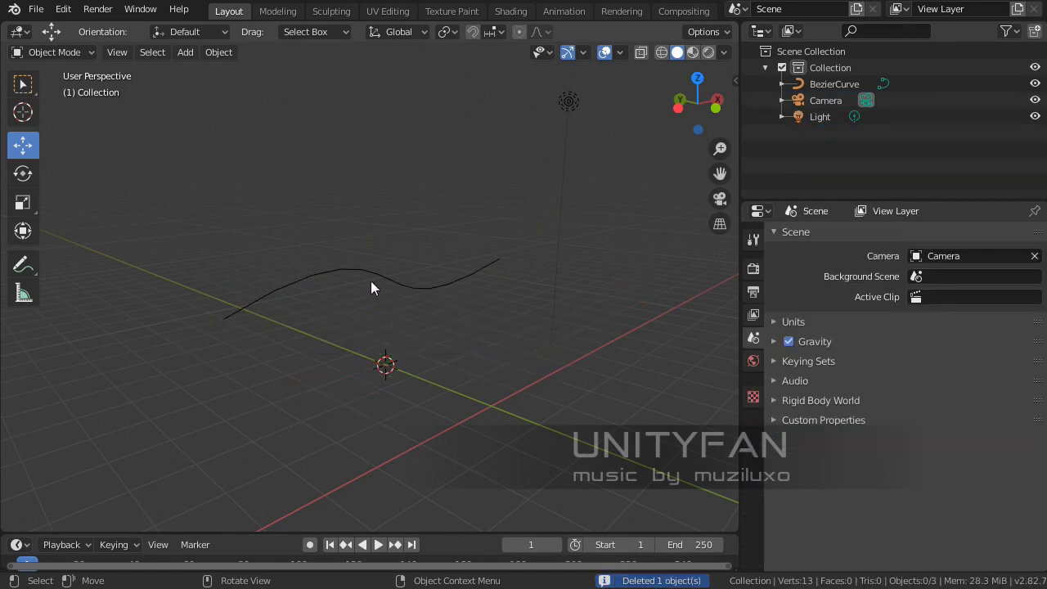
click(370, 281)
key(x)
click(371, 280)
Step: Reset the 3D cursor to the world origin and add a new cube mesh there
shift+middle_drag(458, 341, 430, 310)
key(shift+c)
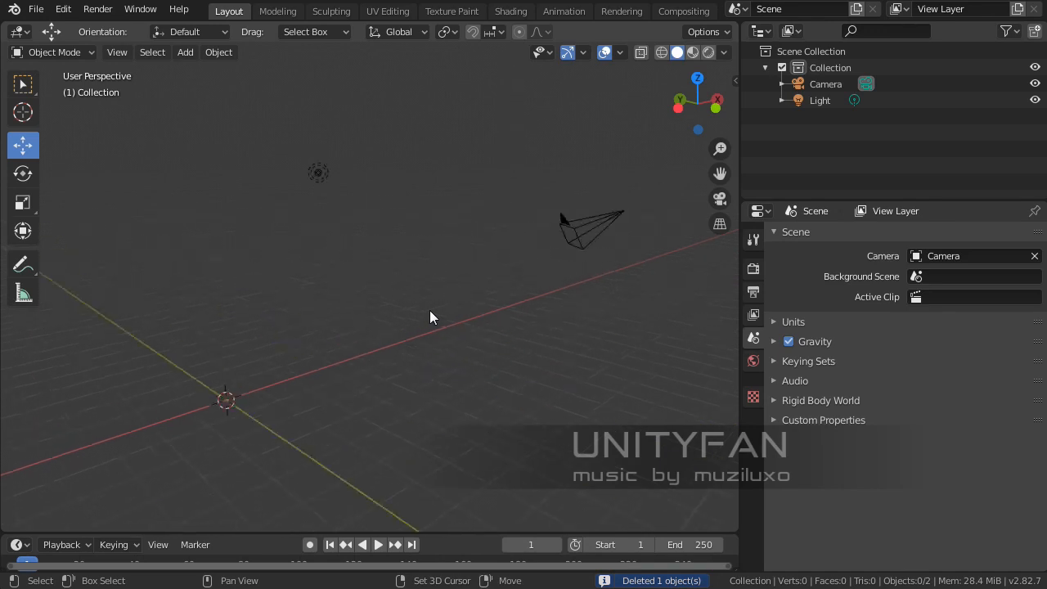
shift+middle_drag(312, 369, 436, 346)
scroll(512, 273, up, 3)
scroll(513, 316, up, 3)
key(shift+a)
mouse_move(406, 270)
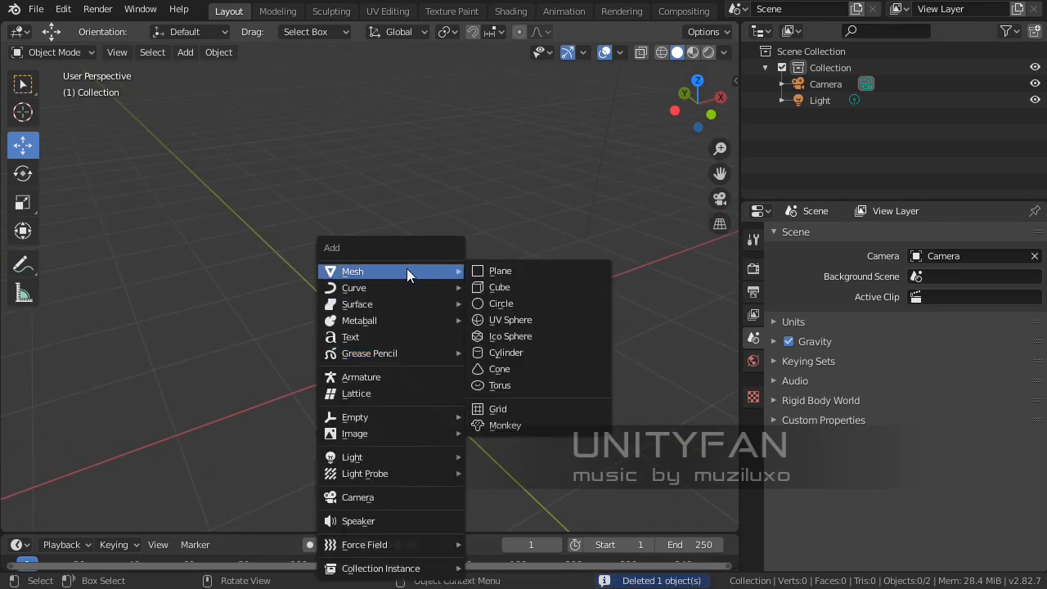
click(513, 280)
Step: Add a Bevel modifier to the cube and look at its bevelled edges
click(810, 237)
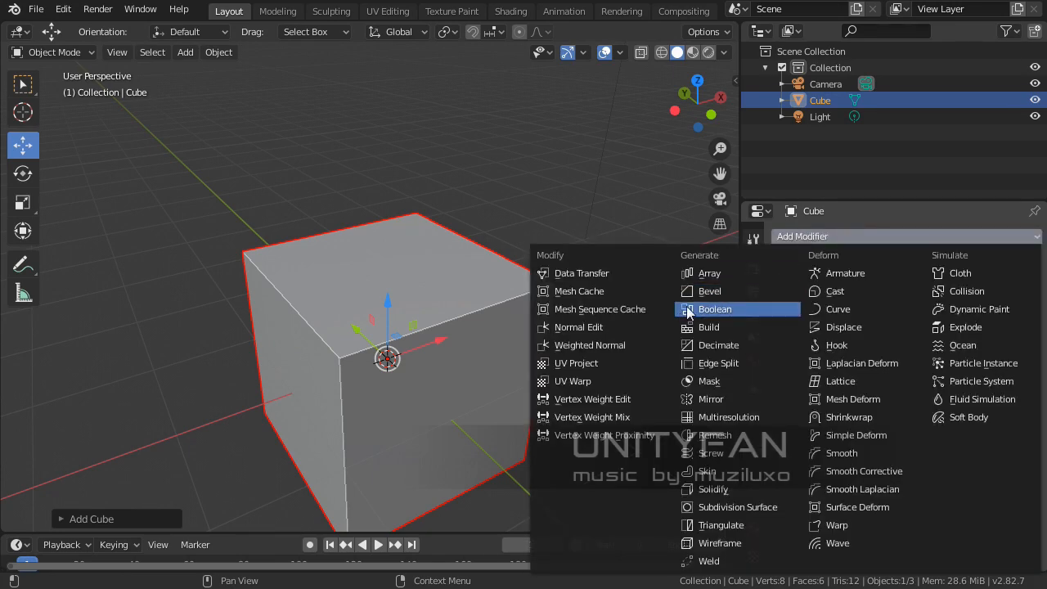
click(701, 291)
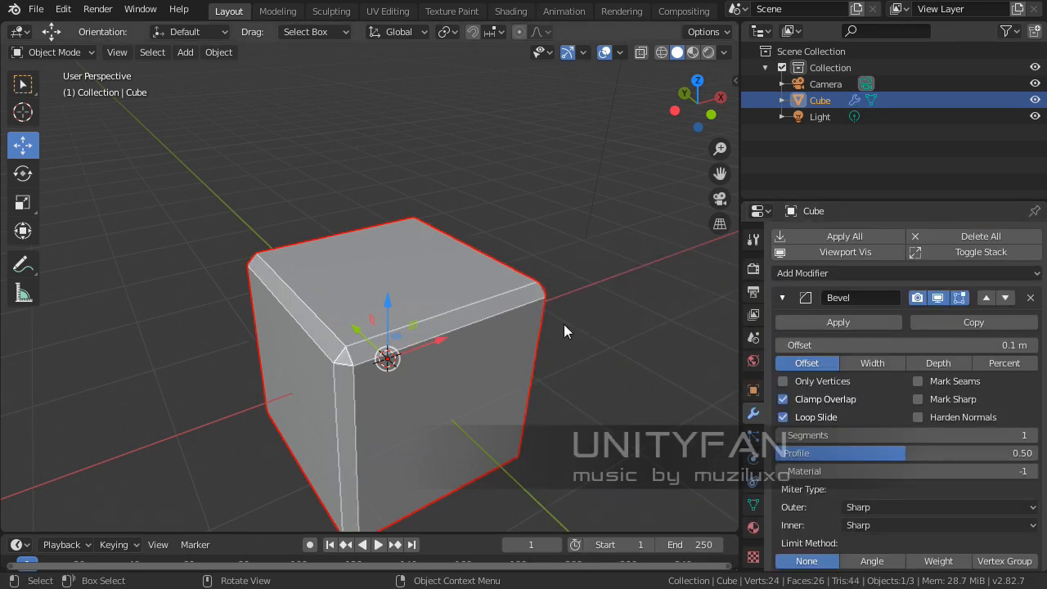
middle_drag(563, 324, 507, 282)
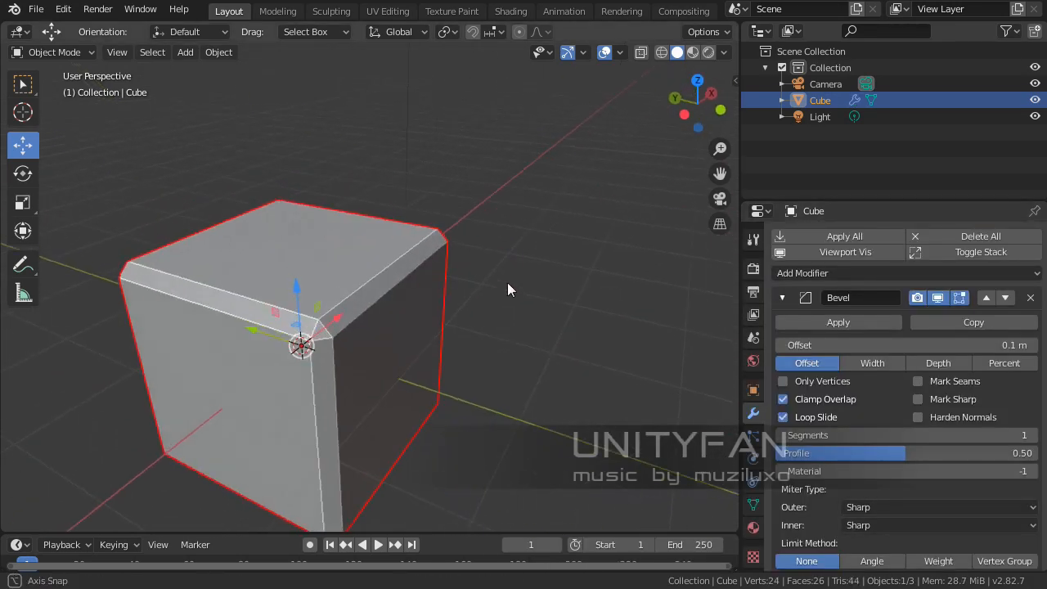
scroll(437, 286, up, 2)
shift+middle_drag(438, 286, 483, 254)
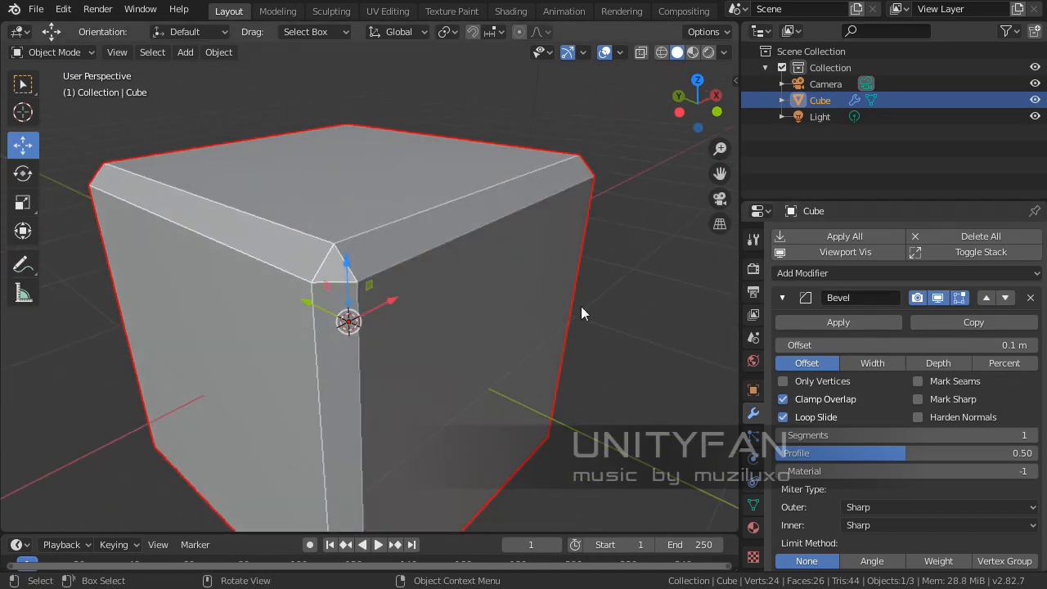
mouse_move(442, 323)
middle_down()
mouse_move(475, 280)
mouse_move(446, 326)
middle_up()
scroll(475, 279, down, 2)
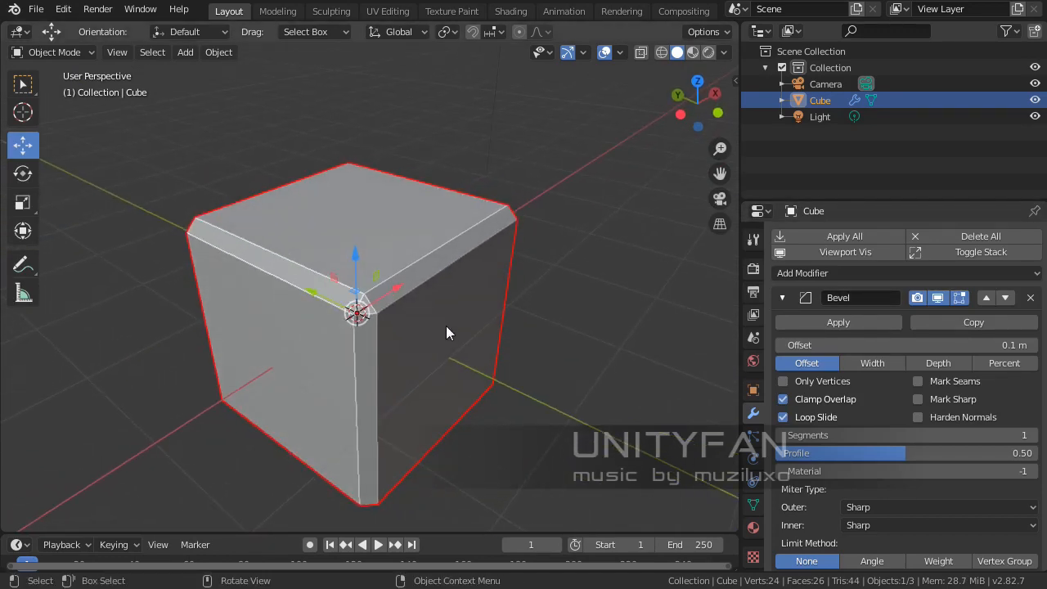
Step: Set the Bevel modifier's segments to 3
scroll(498, 300, up, 3)
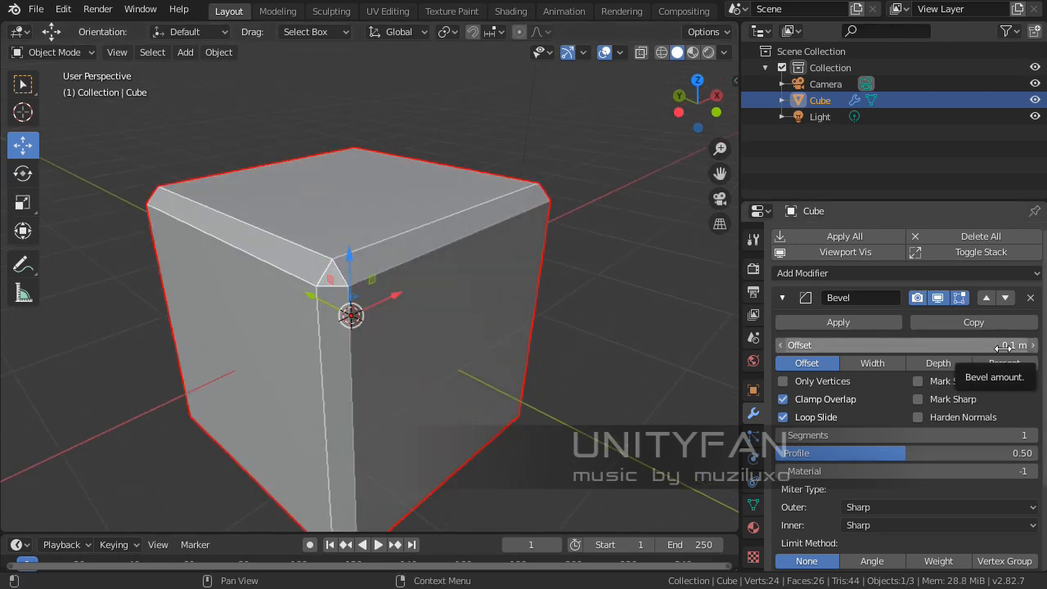
shift+middle_drag(386, 337, 385, 362)
scroll(408, 364, up, 2)
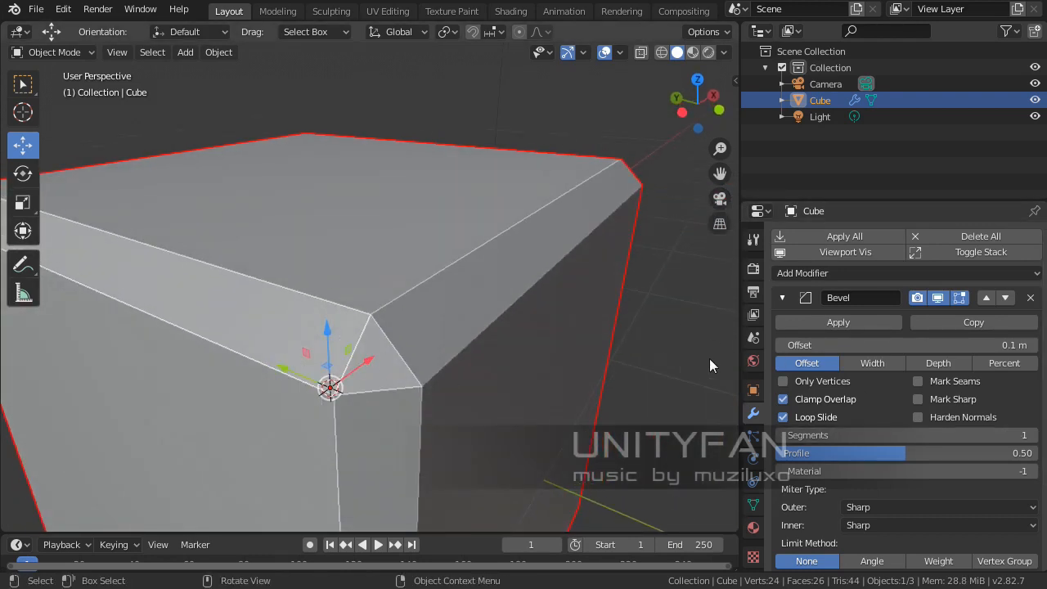
click(1031, 435)
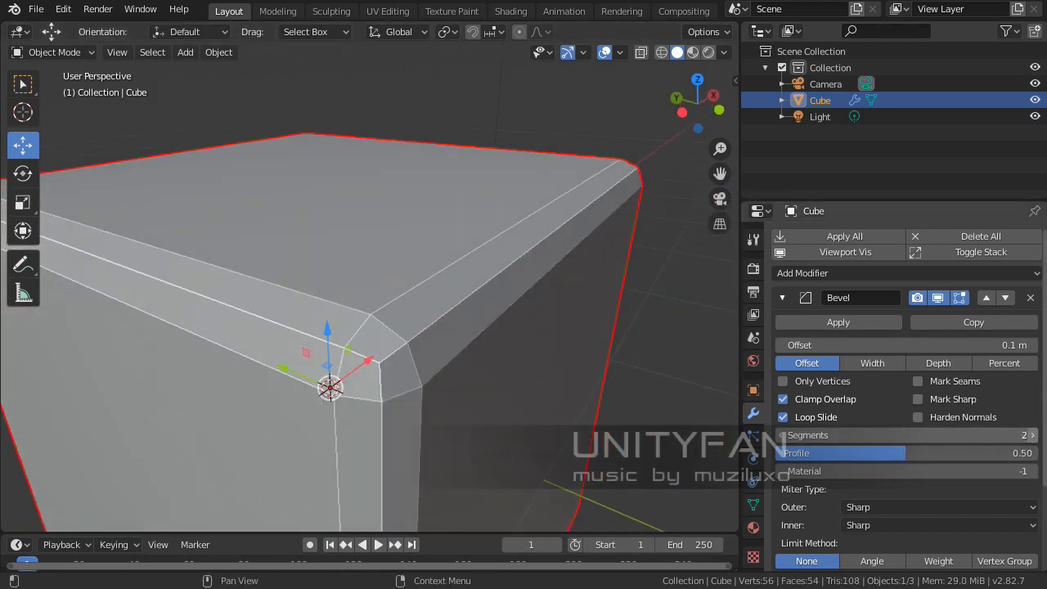
click(1031, 435)
Step: Apply smooth shading to the bevelled cube and check its rounded edges and corners
scroll(345, 252, down, 3)
middle_drag(460, 307, 297, 335)
right_click(309, 317)
click(287, 303)
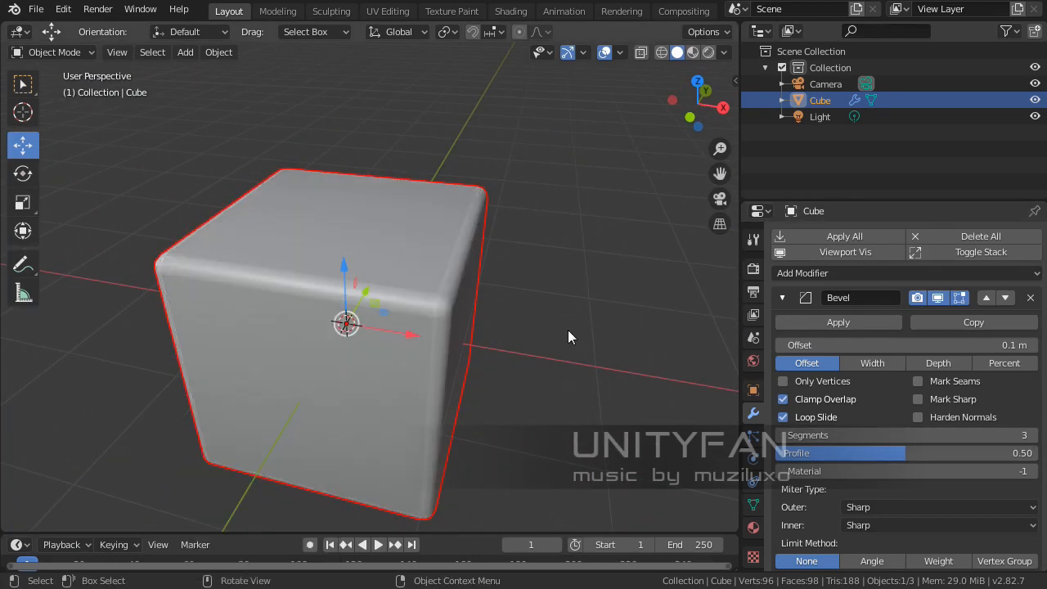
click(568, 330)
mouse_move(568, 330)
middle_down()
mouse_move(251, 278)
mouse_move(234, 196)
mouse_move(338, 215)
mouse_move(479, 297)
mouse_move(441, 301)
mouse_move(490, 311)
mouse_move(322, 302)
mouse_move(404, 293)
mouse_move(366, 302)
mouse_move(427, 304)
mouse_move(228, 353)
middle_up()
scroll(451, 283, up, 3)
click(394, 272)
scroll(394, 271, down, 3)
Step: In Edit Mode, add two crossing loop cuts through the middle of the cube, dividing its top into four faces
key(Tab)
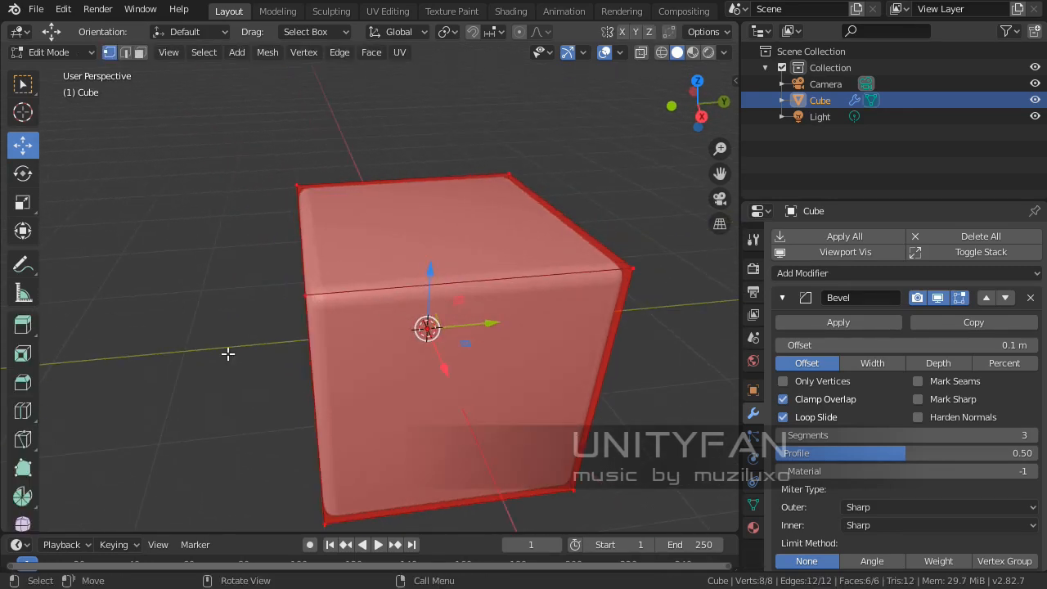
click(383, 291)
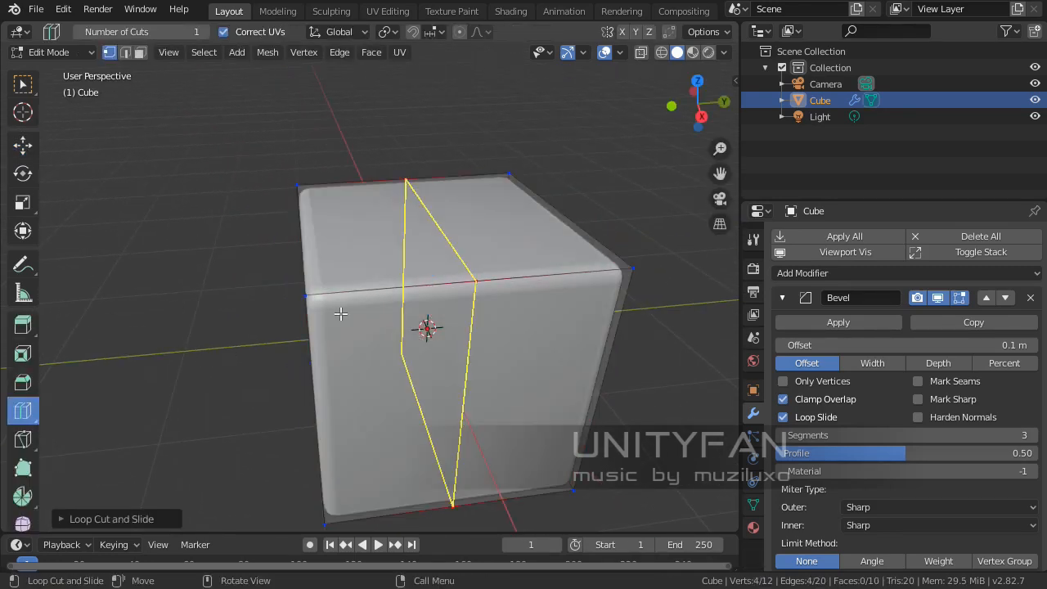
middle_drag(224, 307, 382, 323)
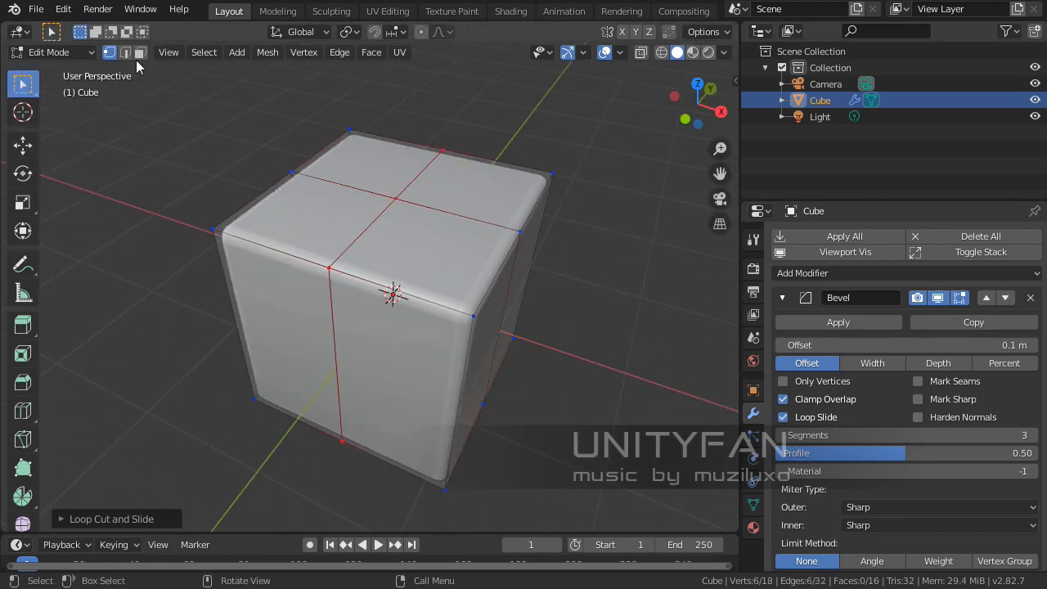
Step: Extrude one quarter of the cube's top face upward into a tall block and return to Object Mode
middle_drag(307, 256, 165, 248)
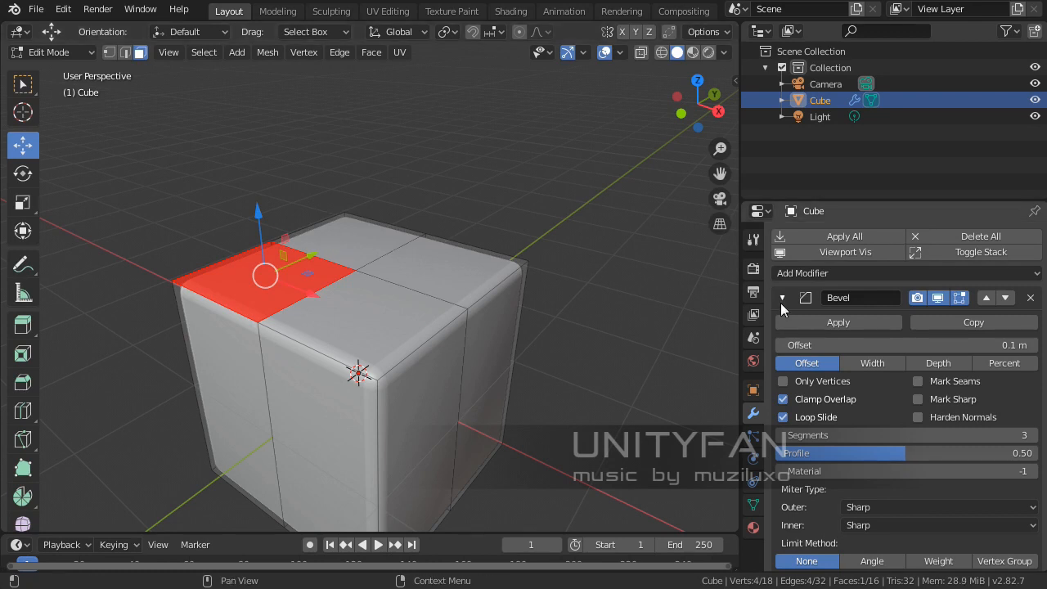
shift+middle_drag(284, 255, 319, 285)
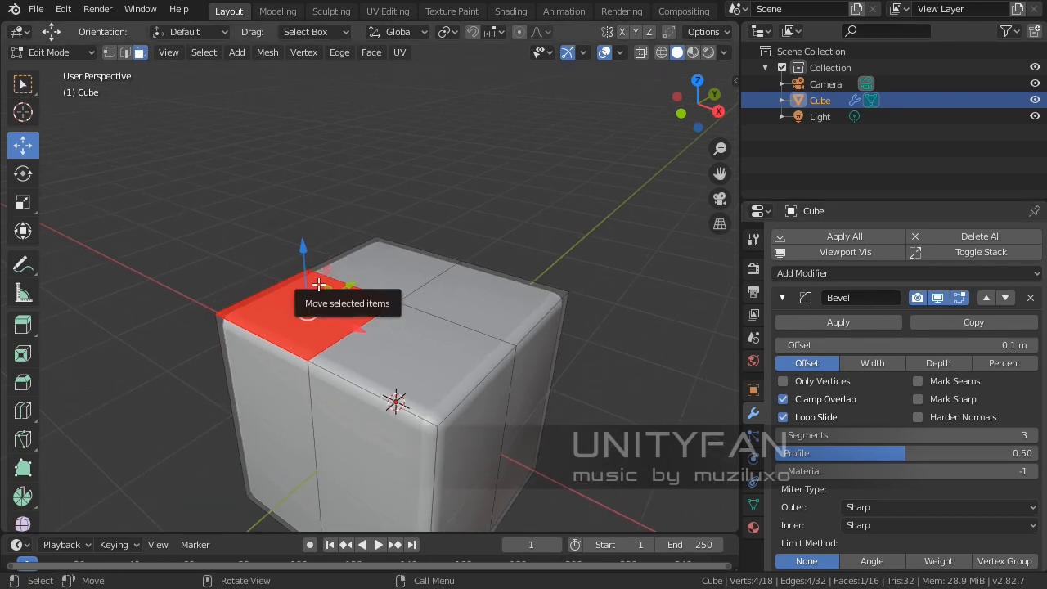
key(e)
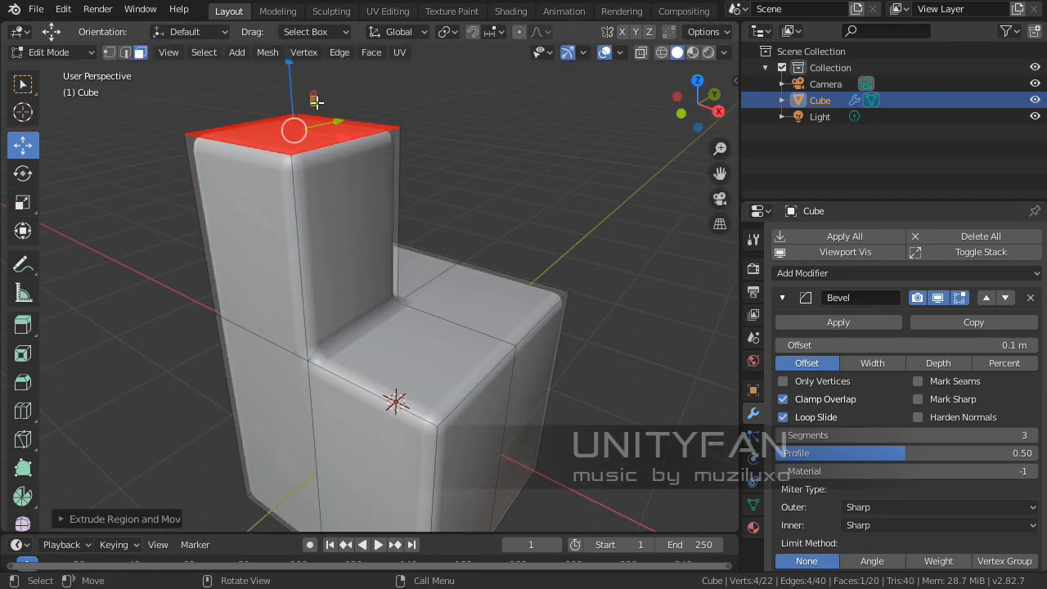
middle_drag(299, 210, 489, 198)
scroll(449, 194, up, 2)
key(Tab)
Step: Examine the bevelled edges around the extruded block from several angles in Object Mode and Edit Mode
middle_drag(415, 205, 396, 262)
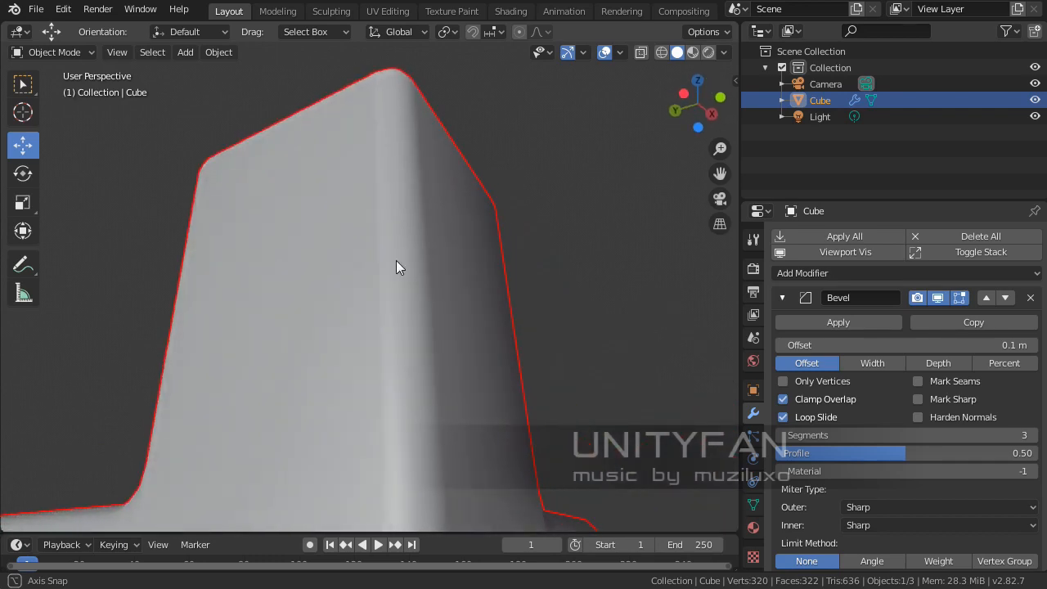
scroll(396, 267, down, 4)
middle_drag(395, 304, 254, 276)
key(Tab)
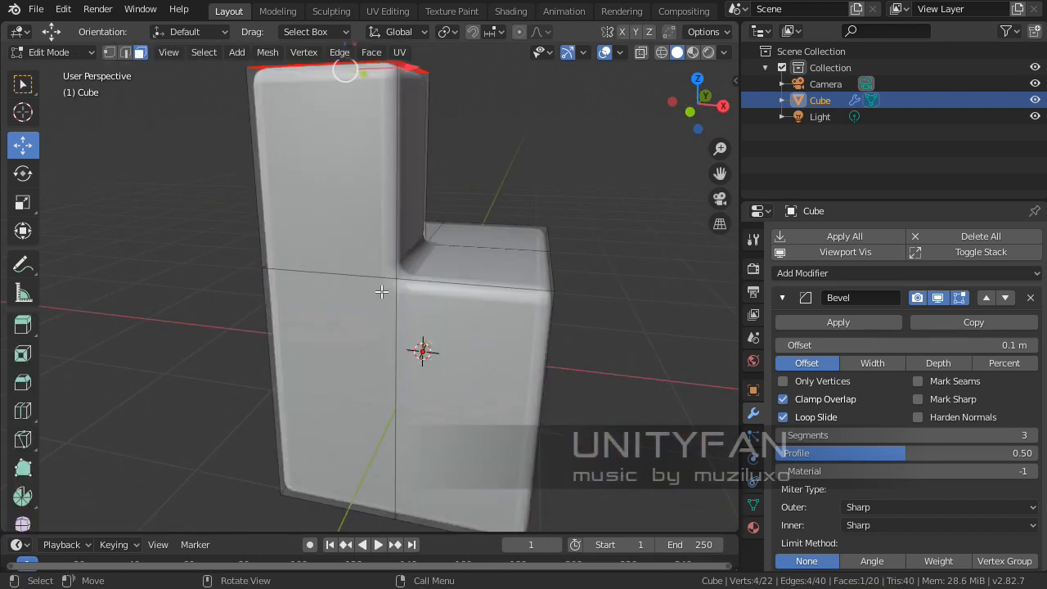
middle_drag(407, 316, 382, 239)
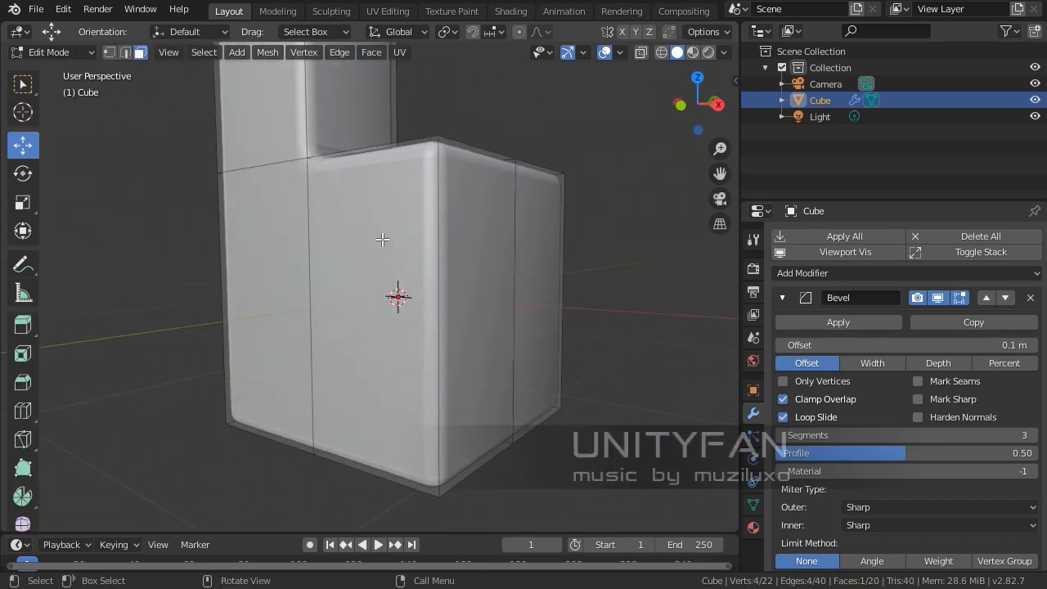
middle_drag(328, 282, 417, 317)
key(Tab)
middle_drag(405, 211, 678, 74)
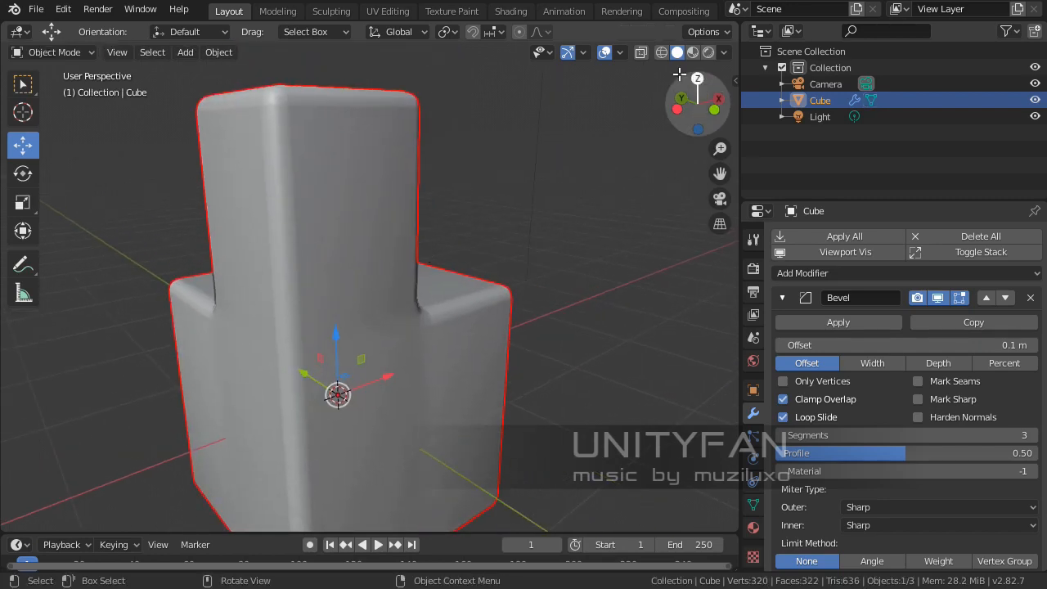
Step: Turn on the Wireframe overlay to show the bevel geometry and enter Edit Mode on the cube
click(619, 53)
click(521, 328)
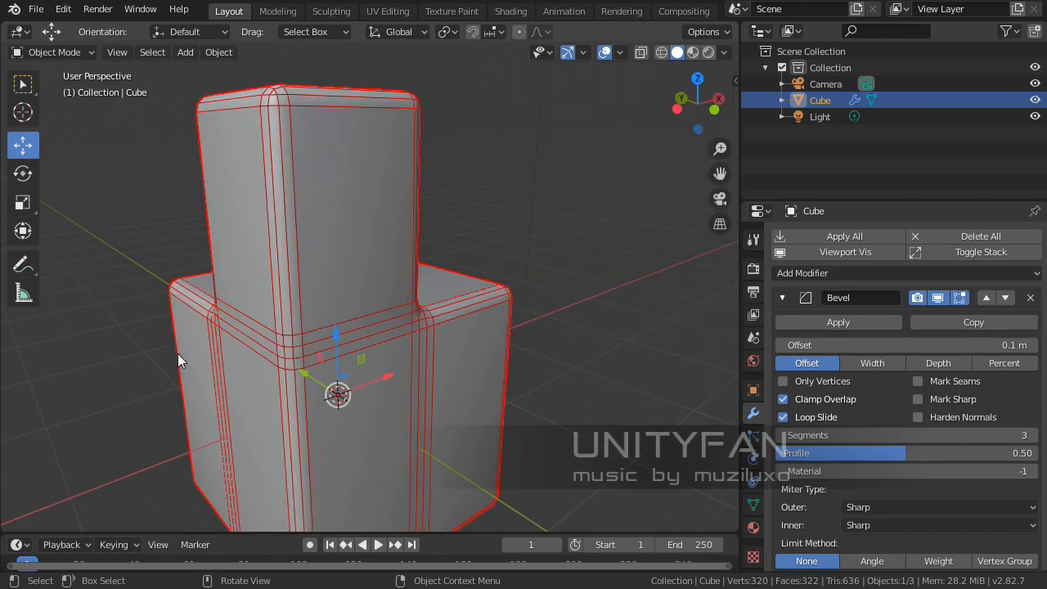
mouse_move(178, 353)
middle_down()
mouse_move(206, 340)
mouse_move(317, 233)
mouse_move(290, 292)
mouse_move(402, 192)
middle_up()
key(Tab)
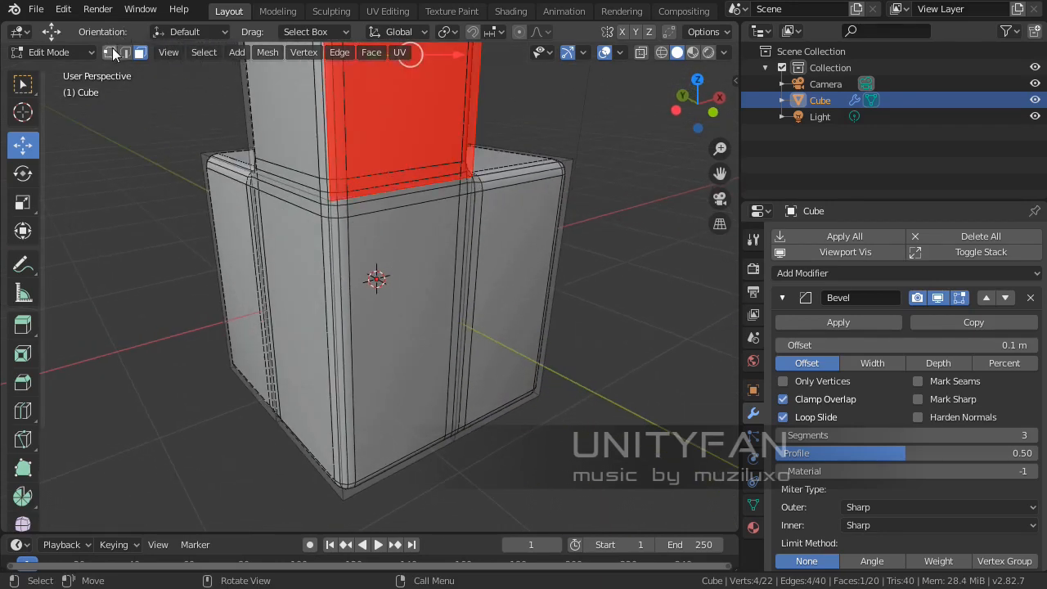
Step: Dissolve the two horizontal edges at the base of the extruded block where it meets the cube's flush outer sides
middle_drag(376, 202, 404, 322)
scroll(340, 367, up, 2)
scroll(404, 323, up, 4)
drag(308, 216, 302, 260)
middle_drag(302, 260, 404, 272)
scroll(356, 279, up, 2)
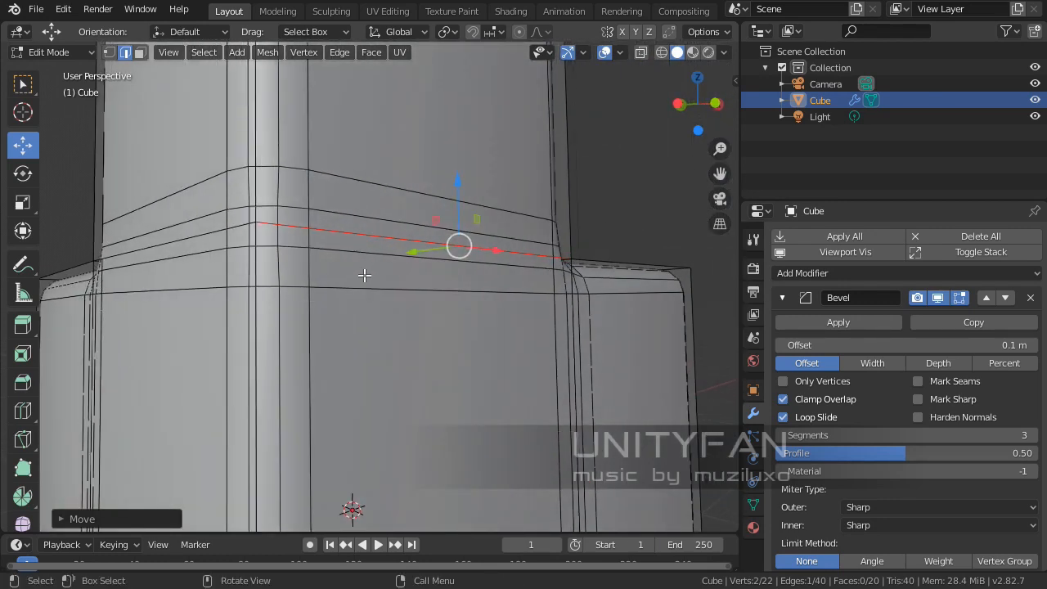
middle_drag(368, 215, 393, 272)
scroll(339, 275, down, 2)
shift+click(263, 279)
key(x)
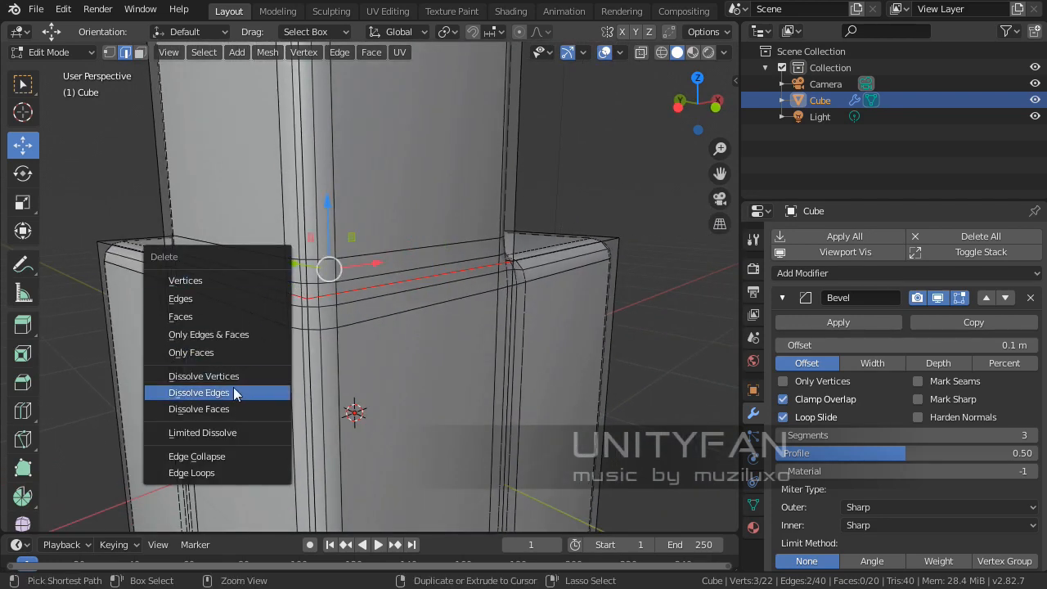
click(233, 391)
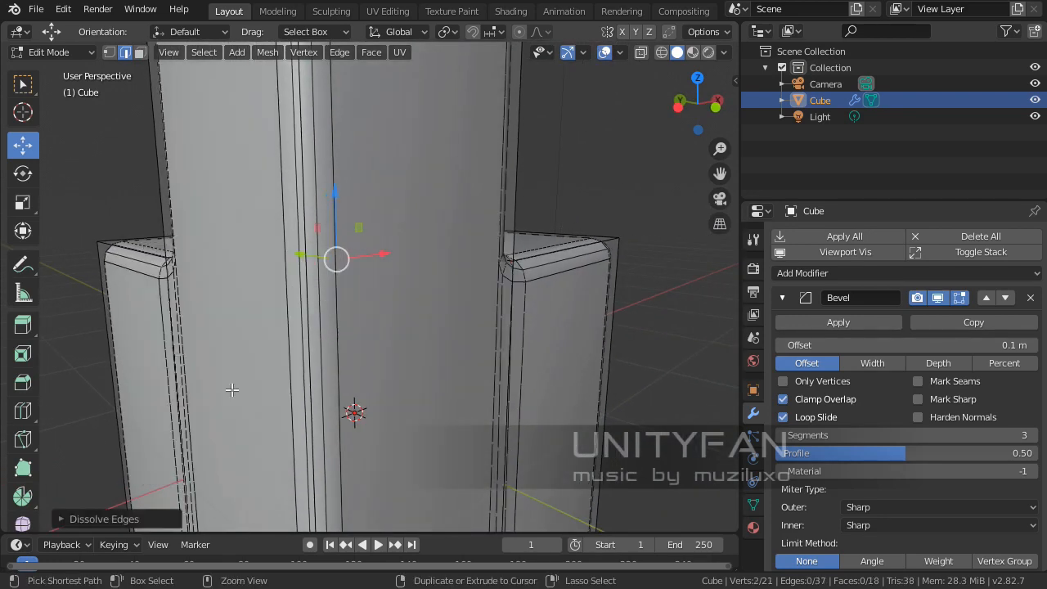
Step: Dissolve one line of loop-cut edges running across the cube's top and down its side, and return to Object Mode
middle_drag(233, 392, 321, 250)
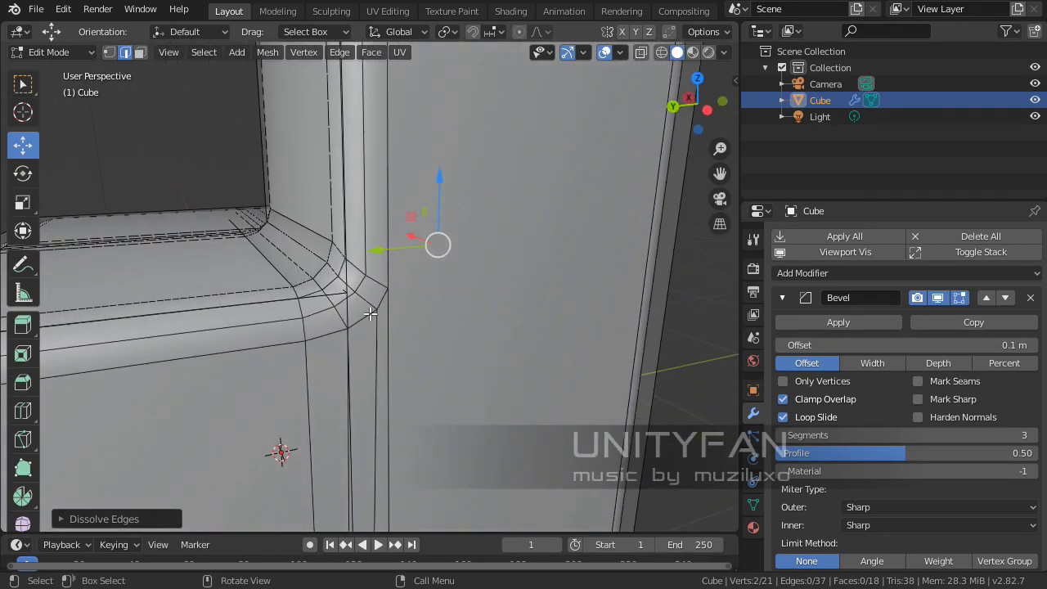
scroll(370, 314, down, 3)
key(Tab)
key(Tab)
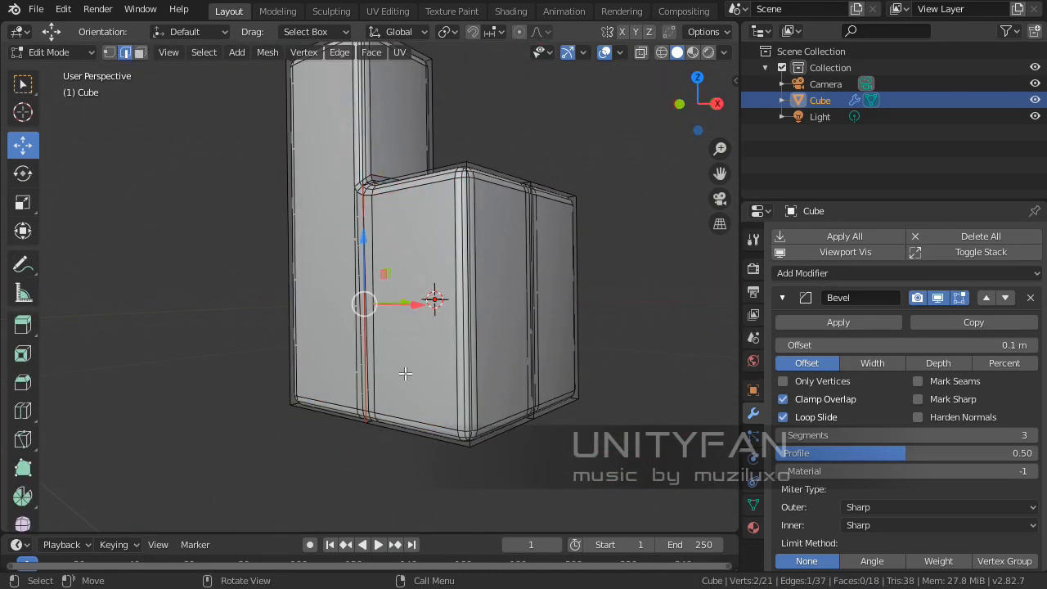
middle_drag(405, 373, 417, 293)
middle_drag(407, 225, 395, 326)
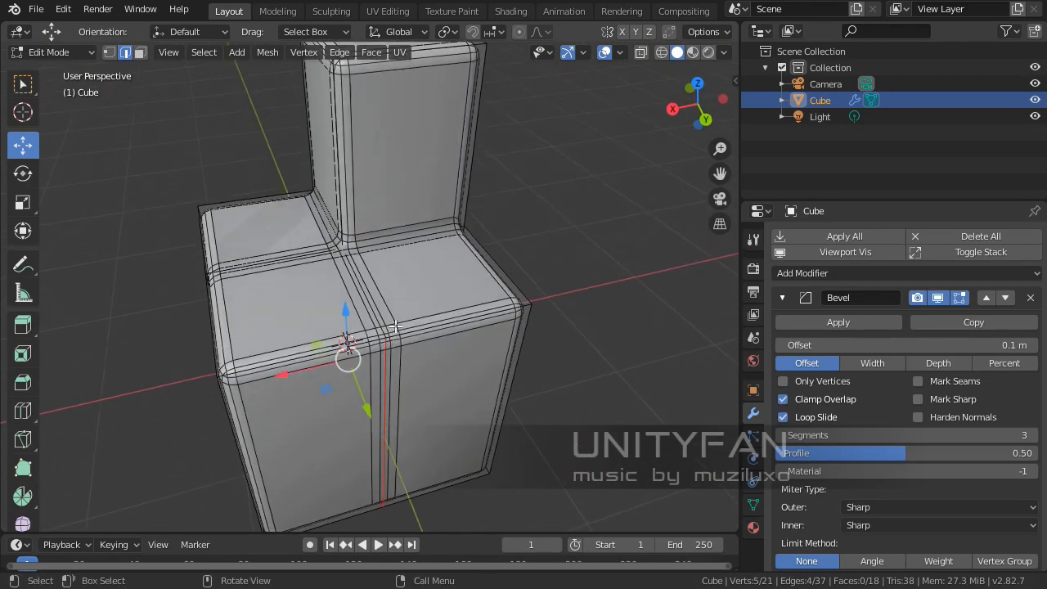
key(x)
click(368, 287)
middle_drag(369, 286, 409, 347)
key(Tab)
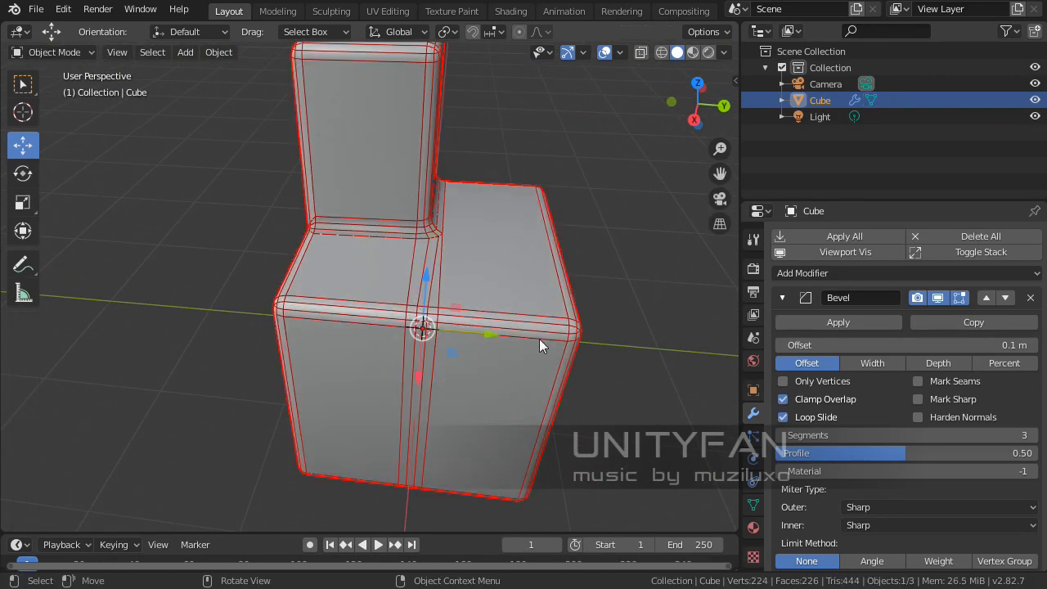
Step: Dissolve the remaining loop-cut edges that run from the block's base across the cube's top and around its sides
scroll(379, 352, up, 4)
scroll(432, 342, up, 3)
scroll(409, 346, down, 2)
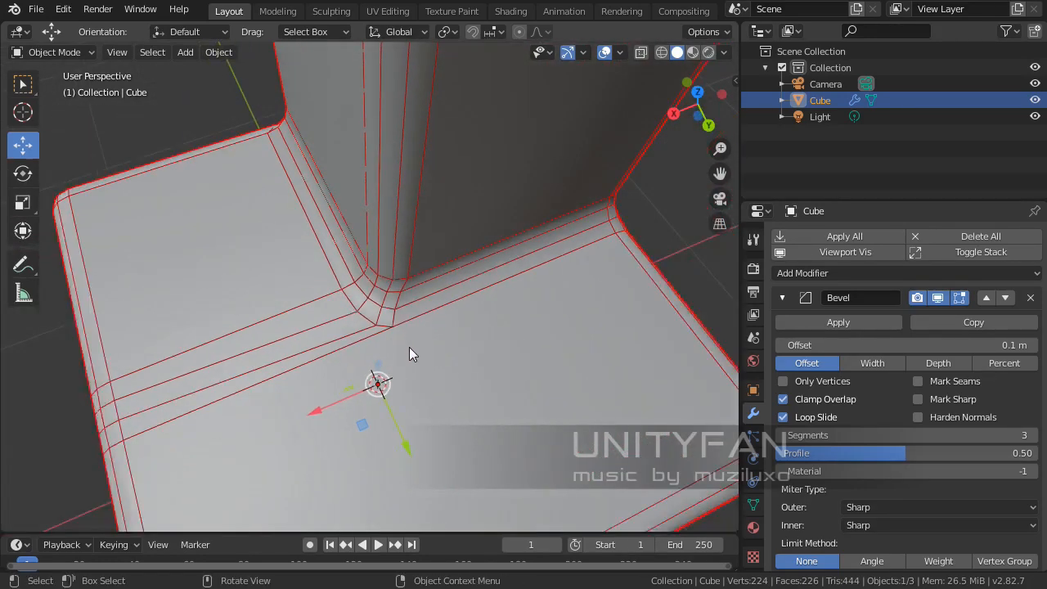
scroll(409, 347, up, 3)
scroll(428, 356, down, 6)
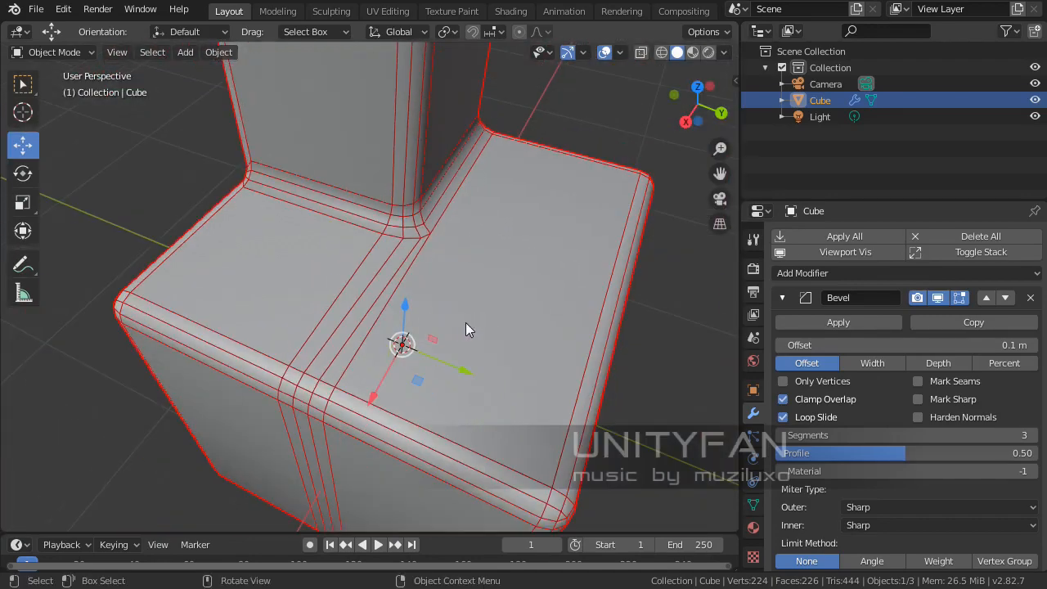
middle_drag(467, 330, 440, 303)
key(Tab)
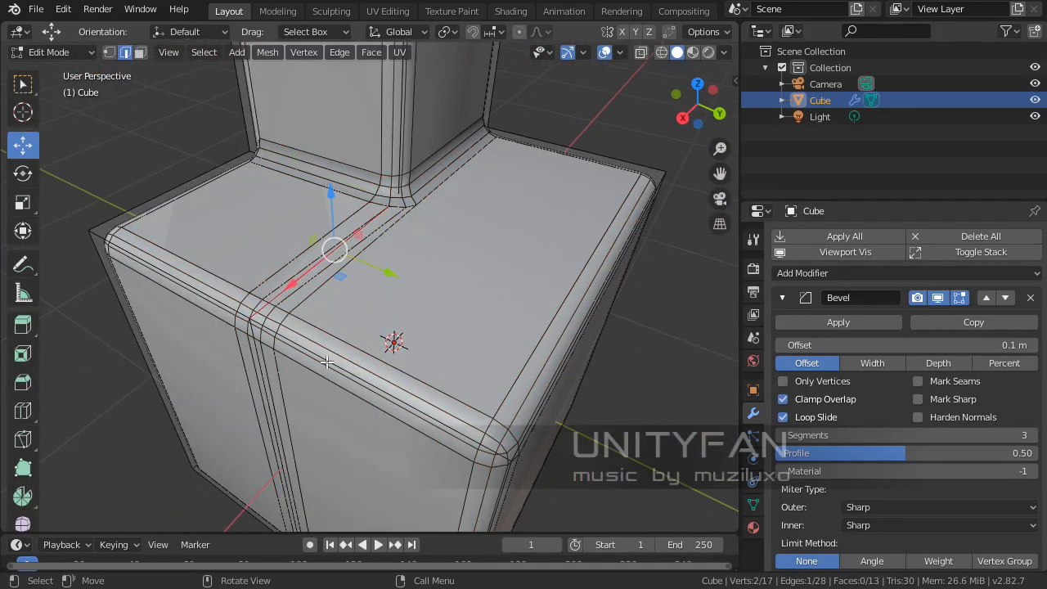
shift+click(272, 387)
middle_drag(272, 387, 399, 282)
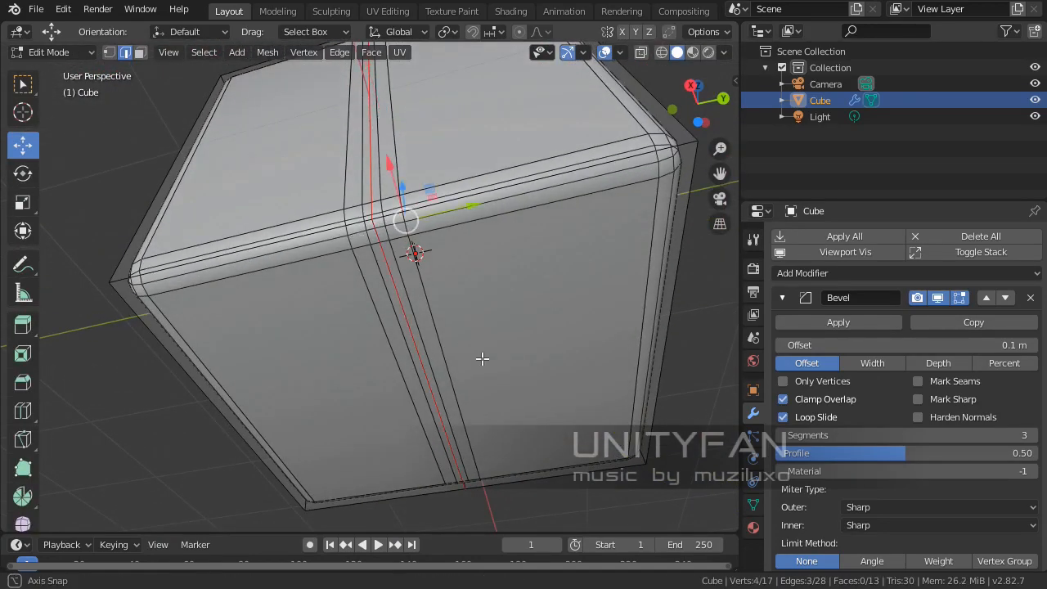
middle_drag(482, 358, 278, 432)
middle_drag(452, 321, 372, 328)
key(x)
click(401, 325)
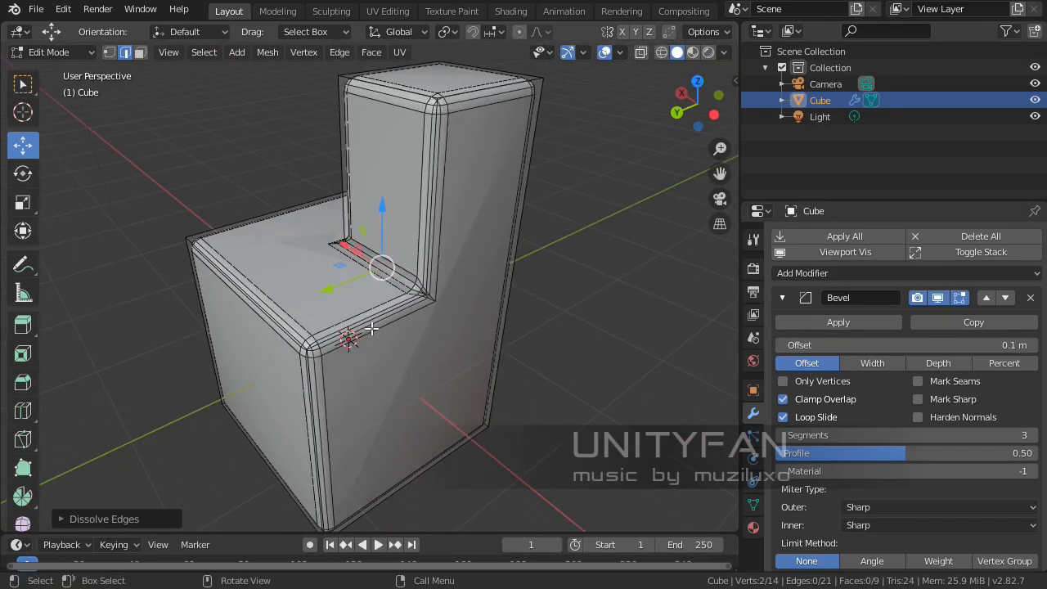
Step: Return to Object Mode and toggle the Bevel modifier's viewport display to compare, leaving it off
key(Tab)
shift+middle_drag(503, 324, 490, 324)
scroll(454, 311, up, 1)
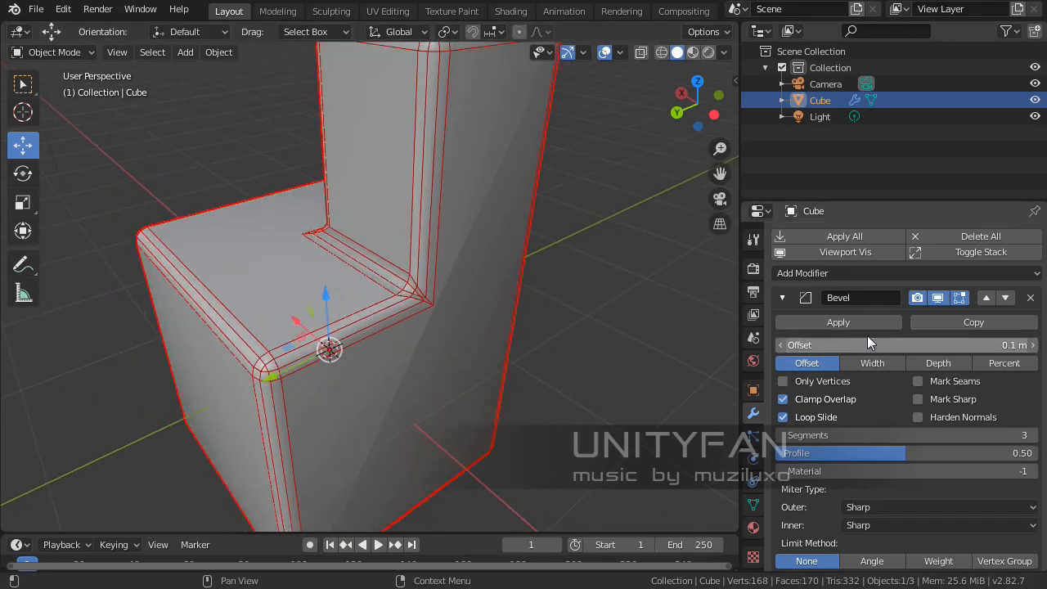
click(937, 298)
scroll(396, 313, down, 4)
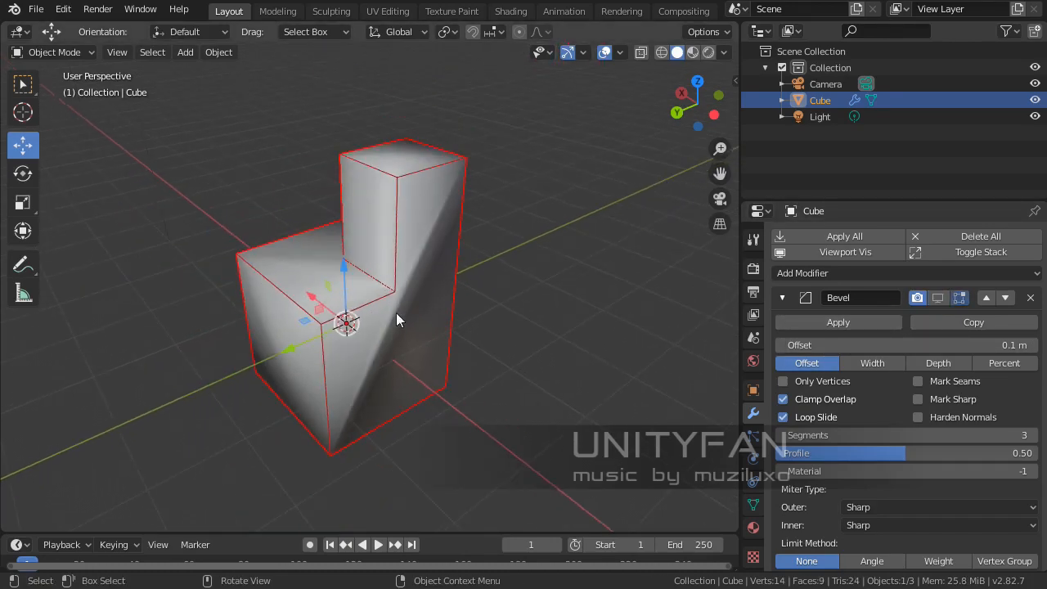
middle_drag(396, 312, 282, 302)
scroll(463, 291, up, 2)
click(942, 300)
click(942, 300)
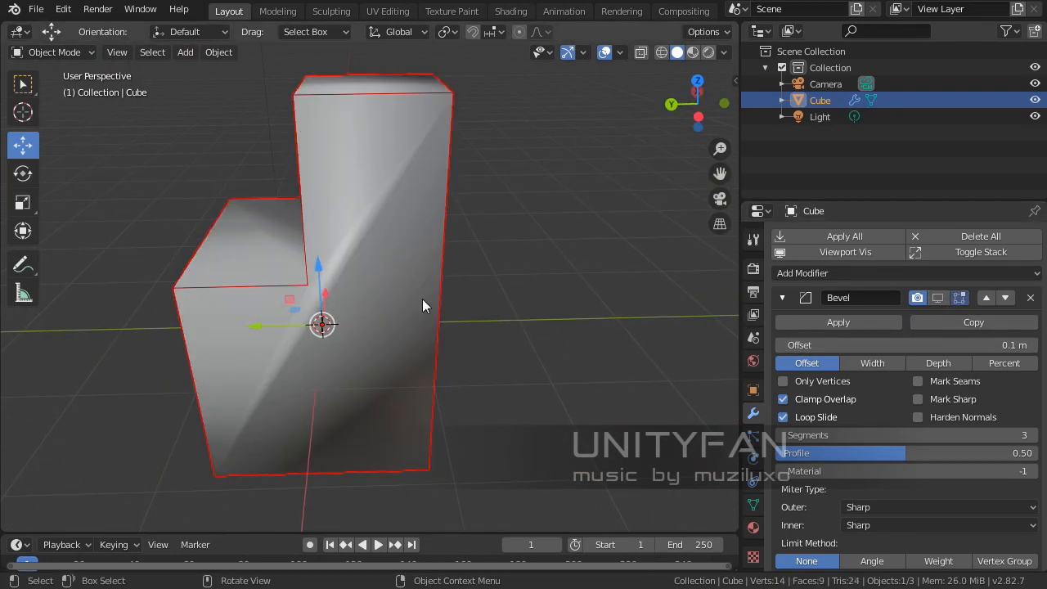
Step: Set the unbevelled cube to flat shading and inspect its faces
mouse_move(422, 299)
middle_down()
mouse_move(538, 316)
mouse_move(554, 298)
mouse_move(476, 283)
mouse_move(320, 217)
mouse_move(439, 246)
mouse_move(400, 349)
mouse_move(212, 331)
middle_up()
right_click(415, 249)
click(413, 259)
scroll(414, 274, down, 3)
scroll(271, 321, up, 3)
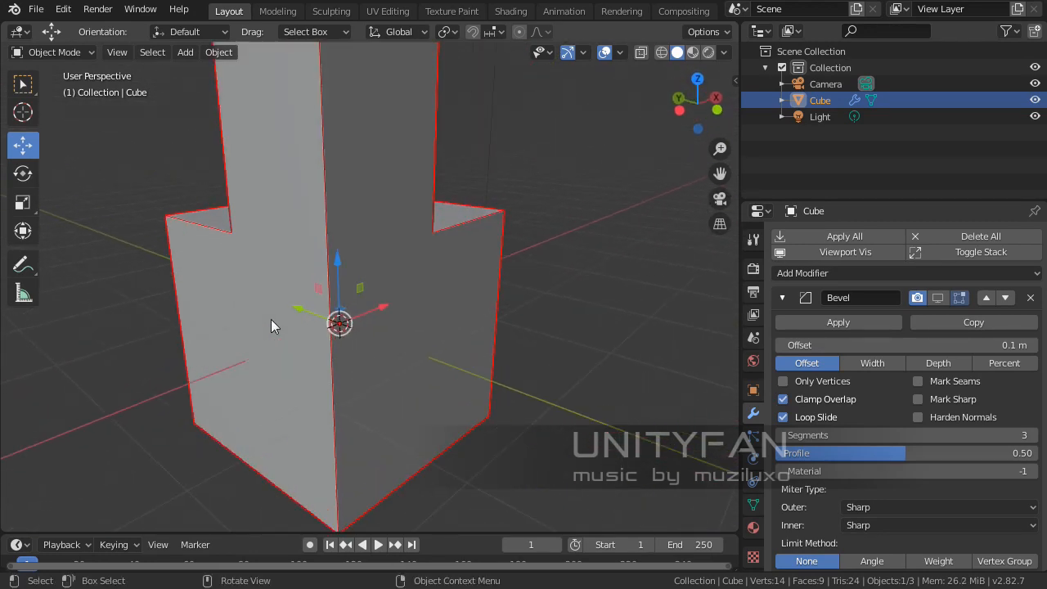
middle_drag(282, 317, 390, 372)
scroll(337, 377, up, 4)
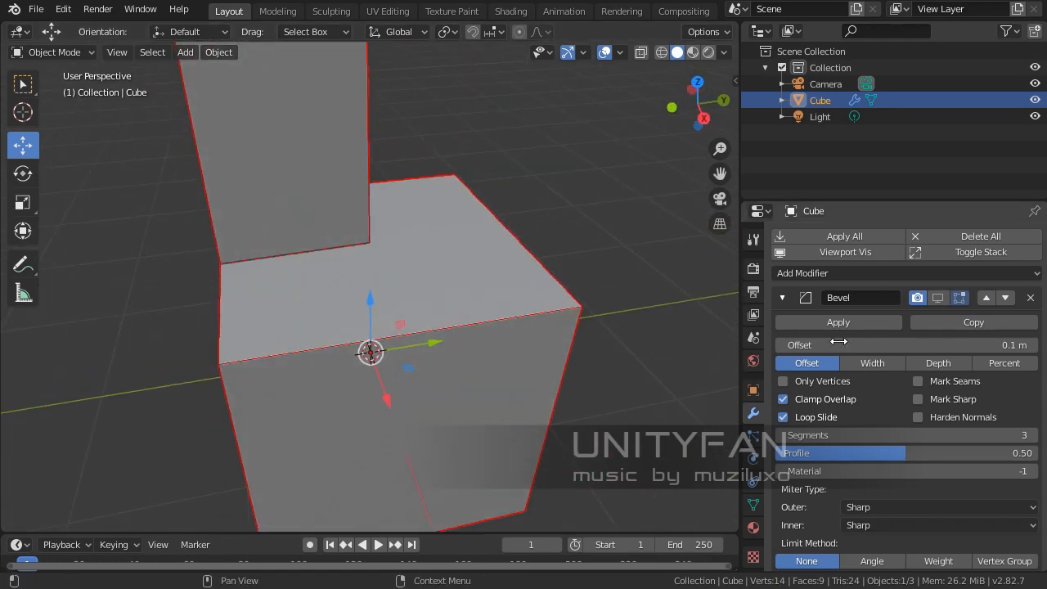
Step: Turn the Bevel modifier's viewport display back on and set the cube to smooth shading
click(937, 297)
middle_drag(391, 324, 438, 326)
click(578, 392)
scroll(296, 345, up, 4)
middle_drag(296, 345, 404, 324)
scroll(382, 341, up, 2)
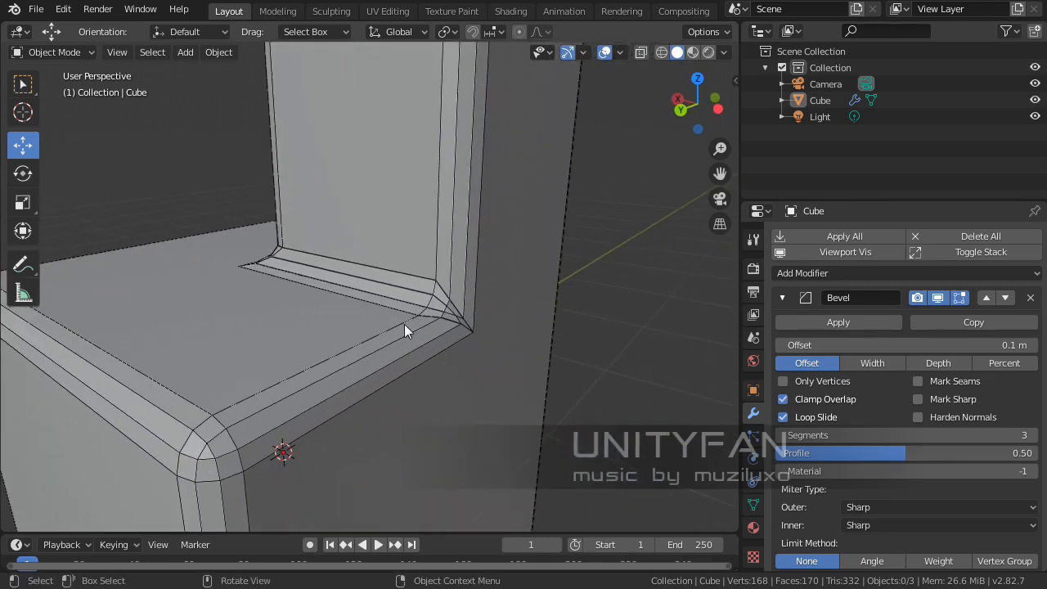
right_click(394, 301)
click(369, 289)
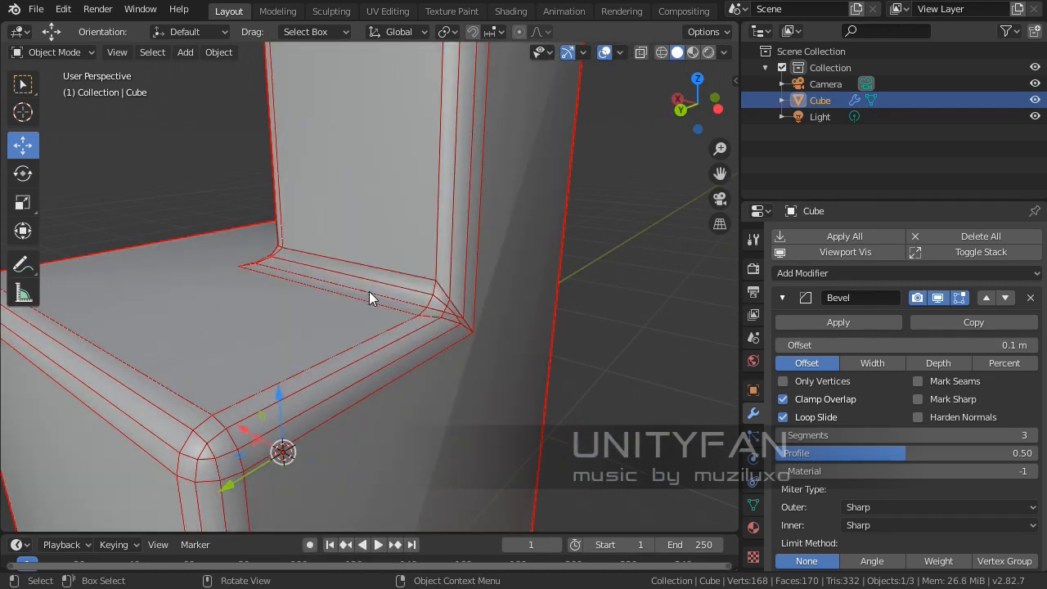
Step: In Edit Mode, connect the vertex at the block's outer base corner to the cube's bottom corner on the same side face
mouse_move(369, 291)
middle_down()
mouse_move(417, 322)
mouse_move(274, 339)
mouse_move(415, 334)
mouse_move(358, 326)
mouse_move(358, 281)
mouse_move(381, 302)
middle_up()
scroll(273, 340, down, 3)
scroll(414, 335, up, 4)
key(Tab)
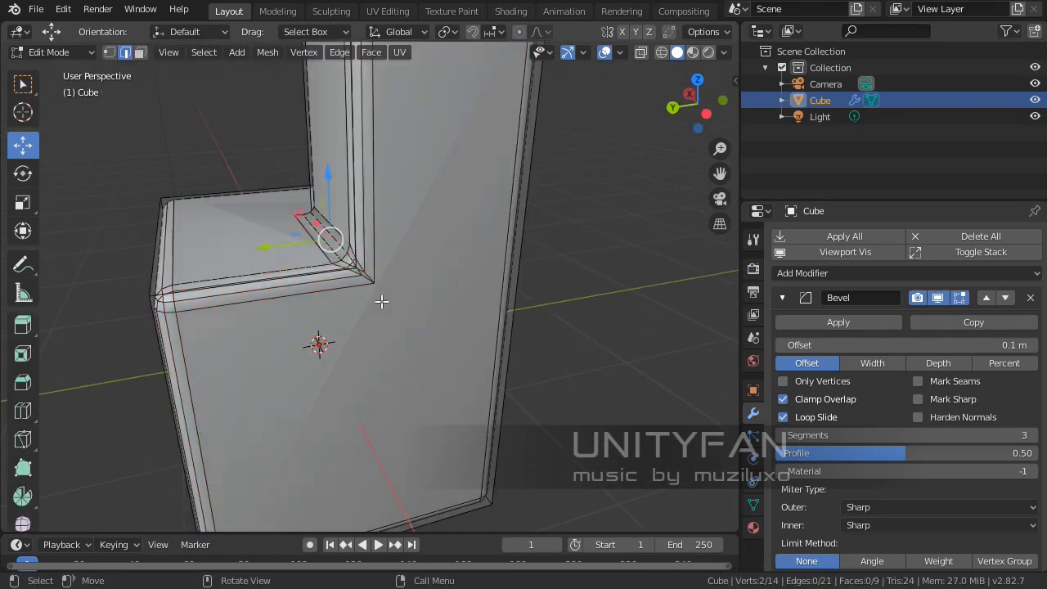
middle_drag(325, 273, 302, 260)
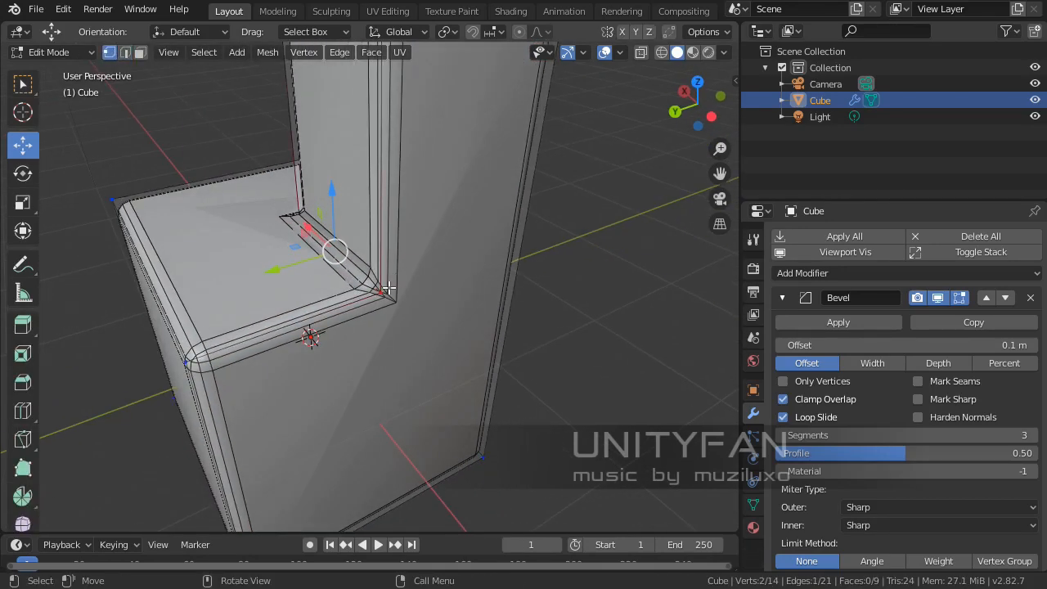
click(388, 288)
middle_drag(462, 352, 419, 299)
mouse_move(458, 373)
shift+middle_down()
mouse_move(450, 255)
mouse_move(491, 314)
mouse_move(439, 346)
mouse_move(471, 374)
shift+middle_up()
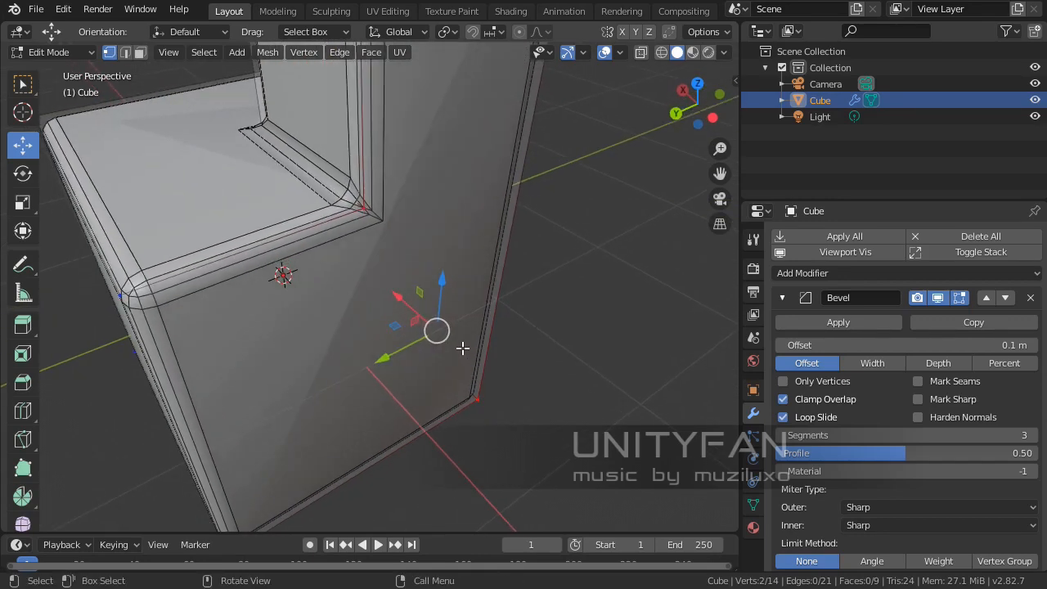
key(j)
key(Tab)
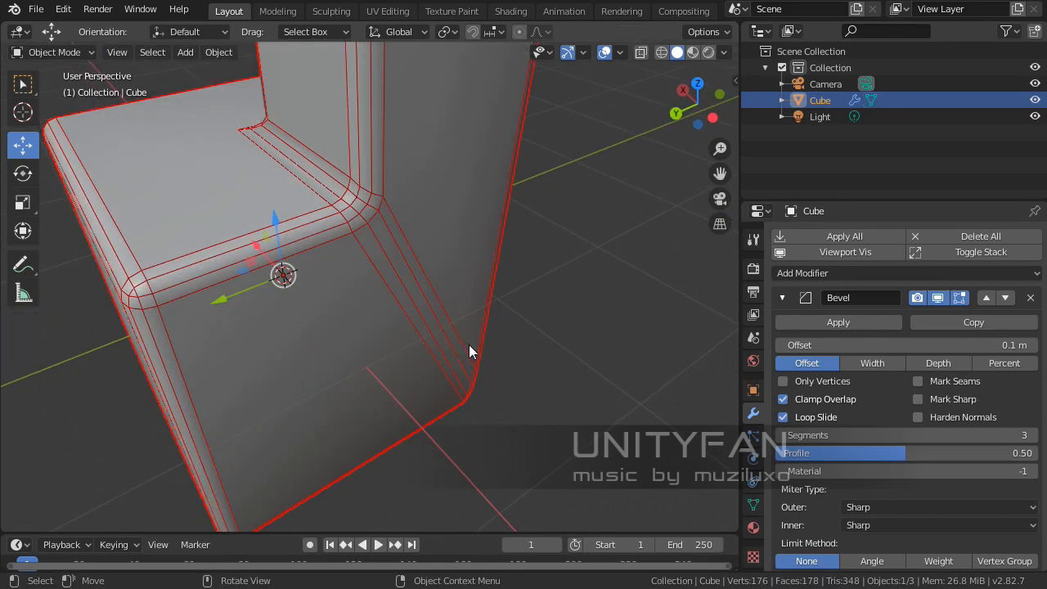
Step: Connect the vertex at the block's inner base corner to the cube's opposite top corner, and return to Object Mode
middle_drag(468, 344, 390, 309)
scroll(508, 309, up, 3)
key(Tab)
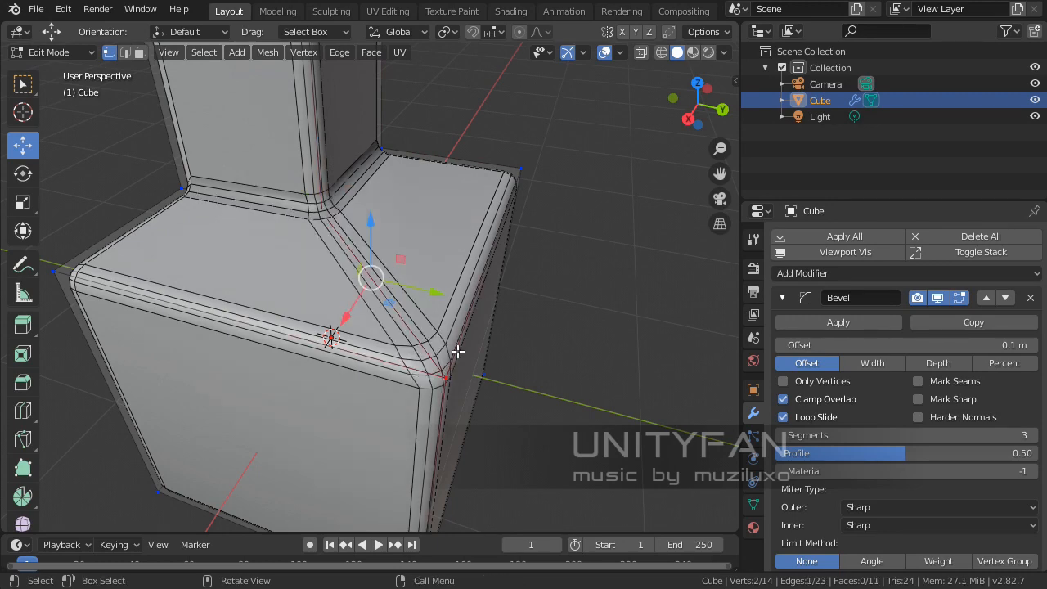
scroll(457, 351, down, 4)
key(Tab)
middle_drag(458, 351, 498, 389)
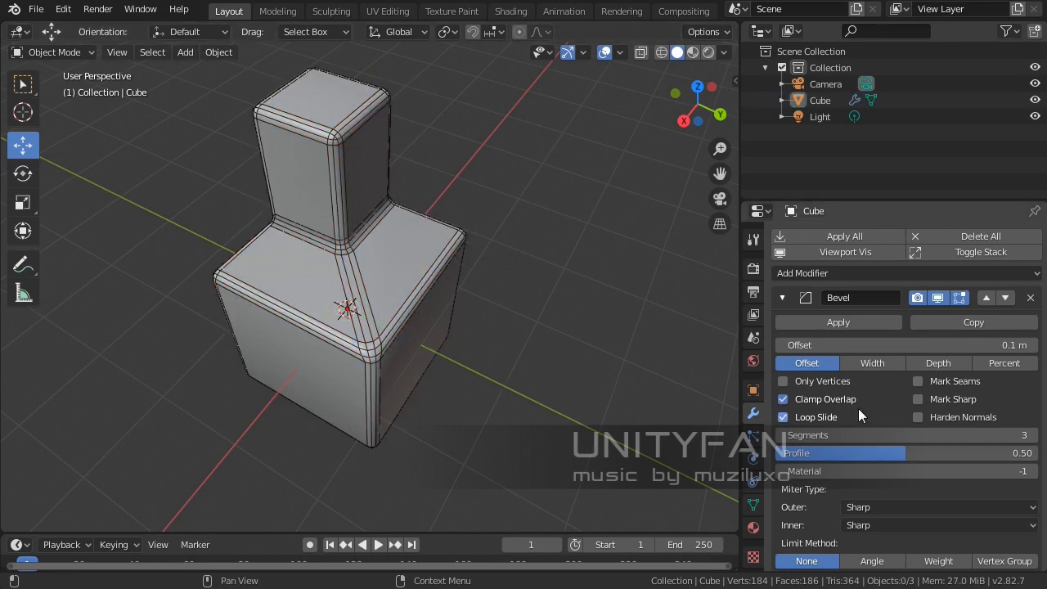
Step: Look through the Bevel modifier's settings and examine the bevelled edges around the new diagonal
scroll(860, 415, down, 3)
scroll(480, 321, up, 5)
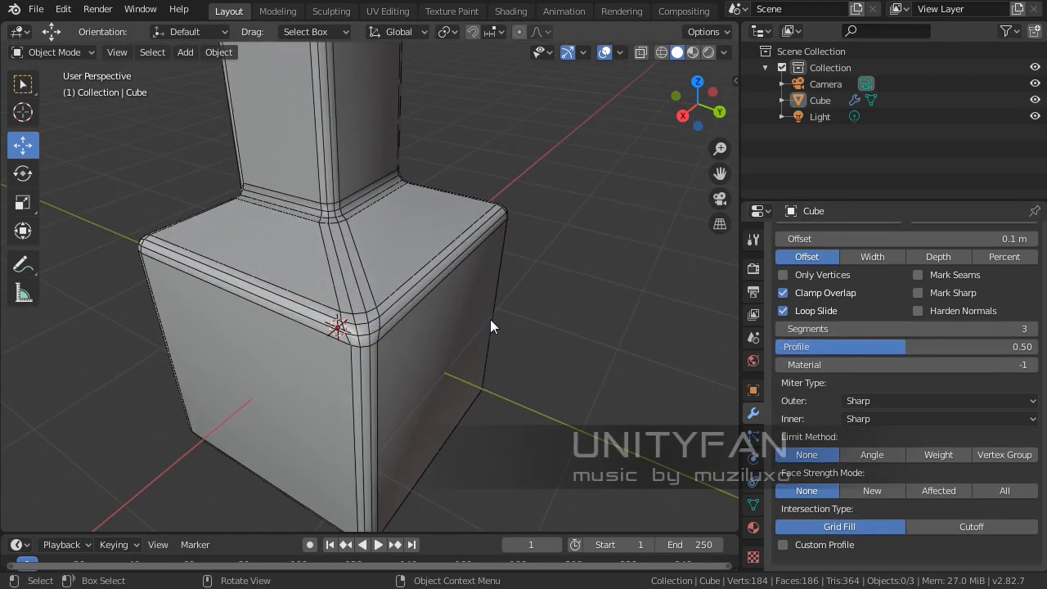
scroll(891, 359, up, 2)
scroll(891, 359, up, 1)
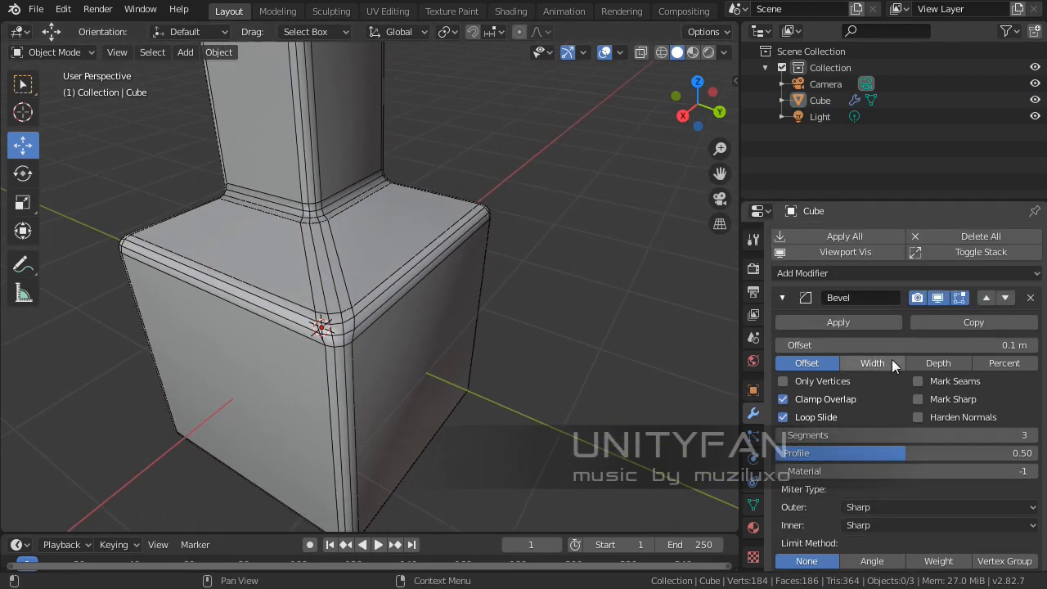
scroll(895, 368, down, 3)
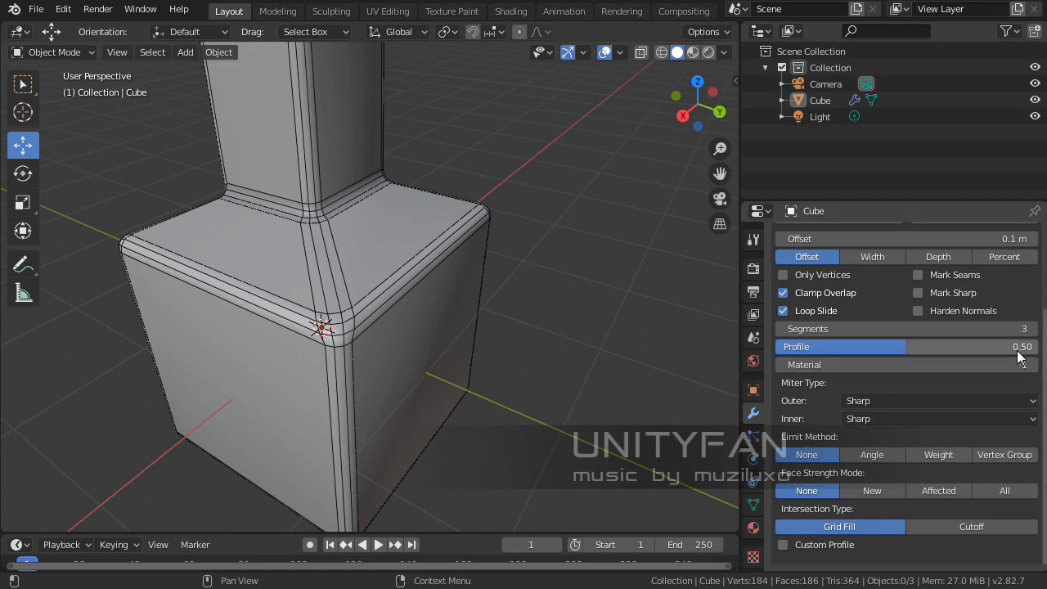
scroll(485, 274, up, 2)
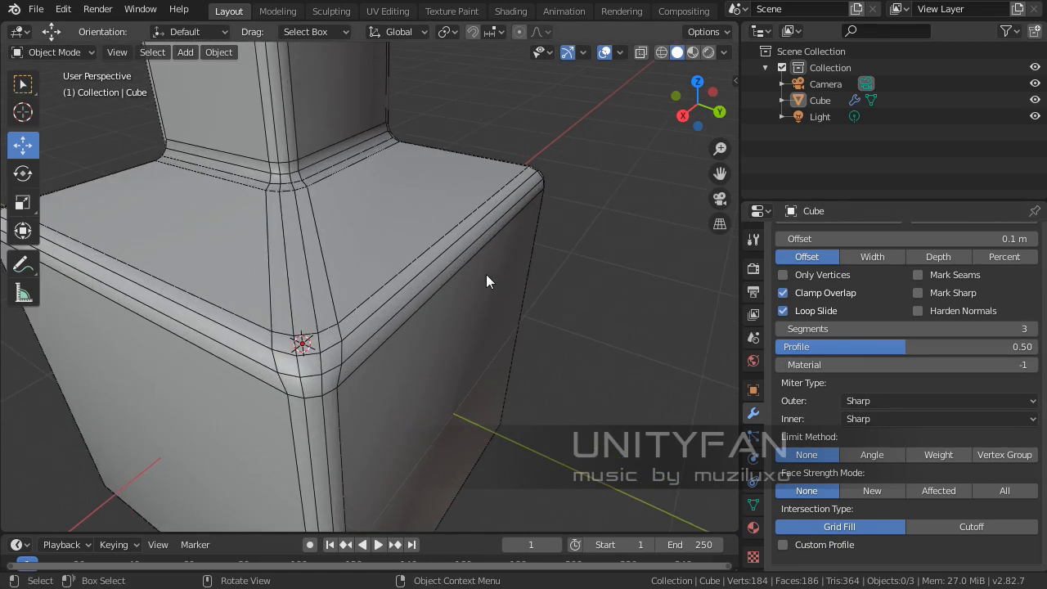
shift+middle_drag(486, 274, 539, 350)
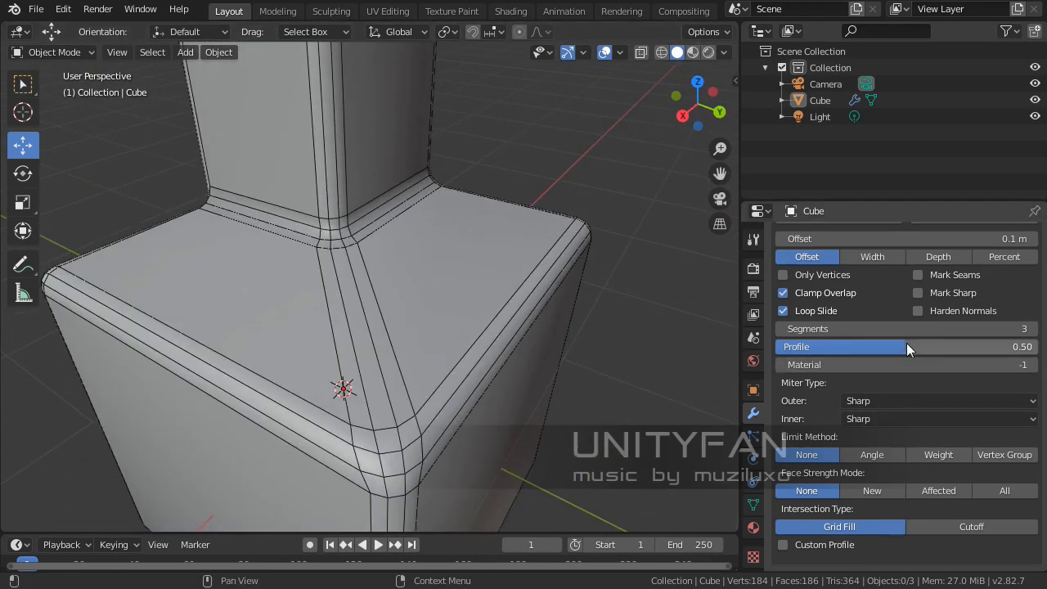
Step: Raise the Bevel modifier's profile to 1.00 and inspect the cube's corner up close
drag(906, 346, 1030, 347)
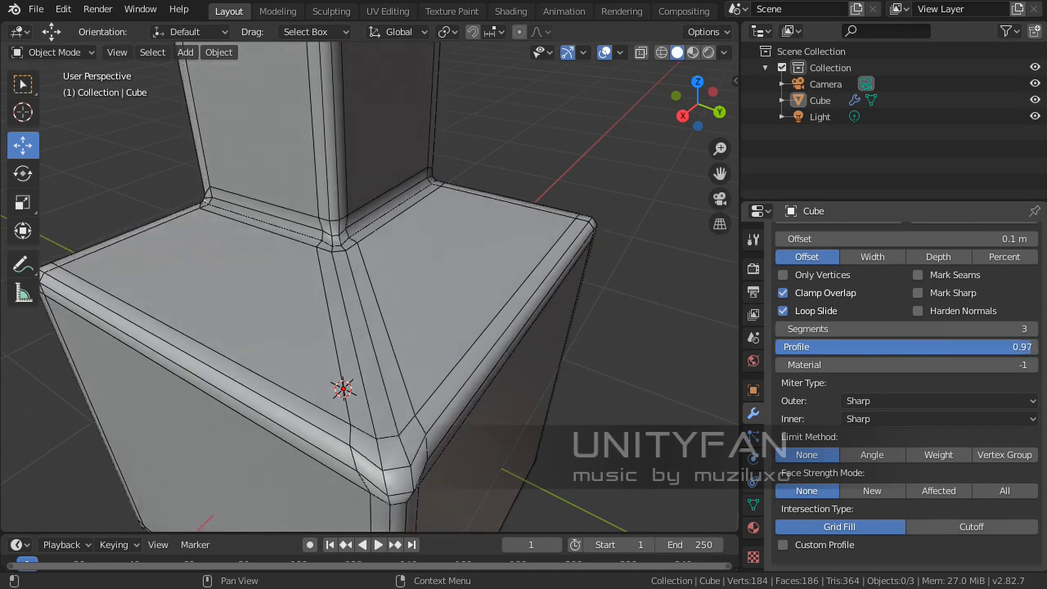
middle_drag(357, 268, 410, 193)
scroll(372, 231, up, 2)
scroll(374, 203, up, 3)
scroll(405, 213, up, 2)
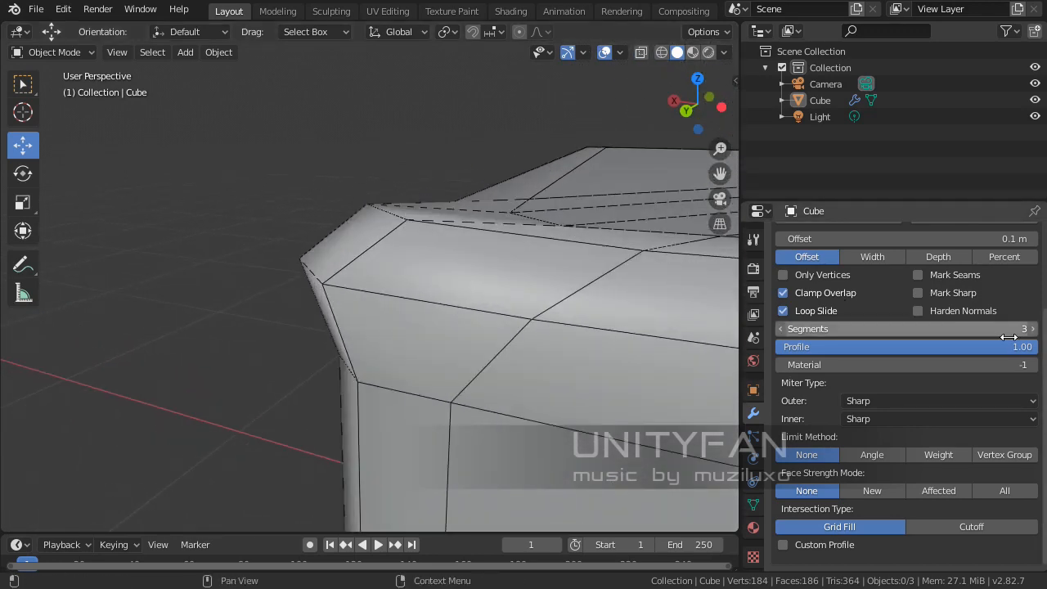
Step: Set the Bevel modifier's profile to 0.5
mouse_move(1010, 346)
mouse_down()
mouse_move(949, 345)
mouse_move(1007, 346)
mouse_up()
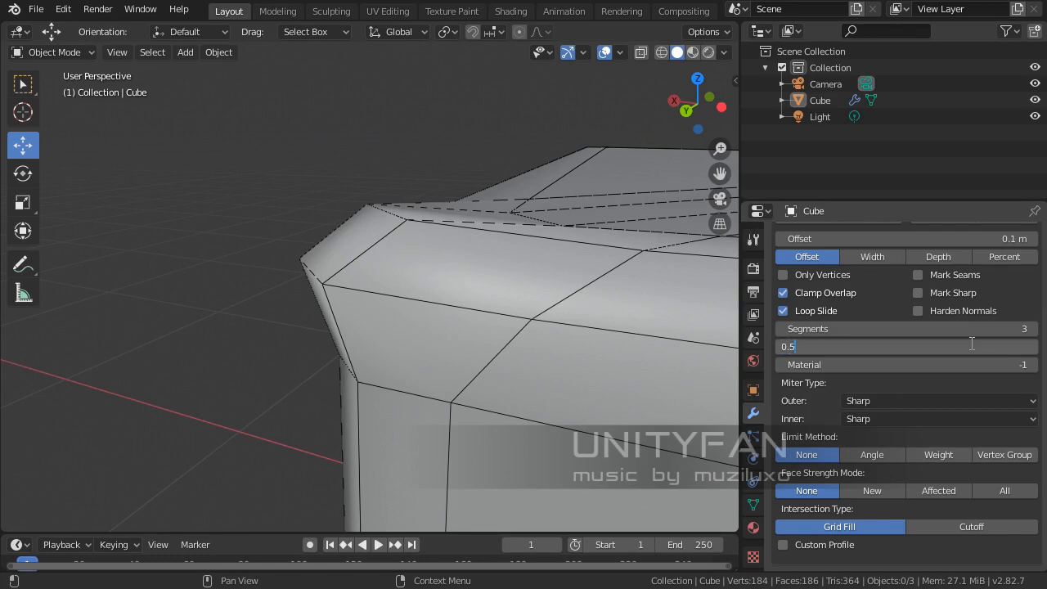
key(Return)
scroll(276, 189, down, 3)
ctrl+middle_drag(324, 212, 578, 253)
Step: Switch Harden Normals on and off again, and inspect the bevelled cube in Edit Mode and Object Mode
click(921, 308)
click(918, 310)
key(Tab)
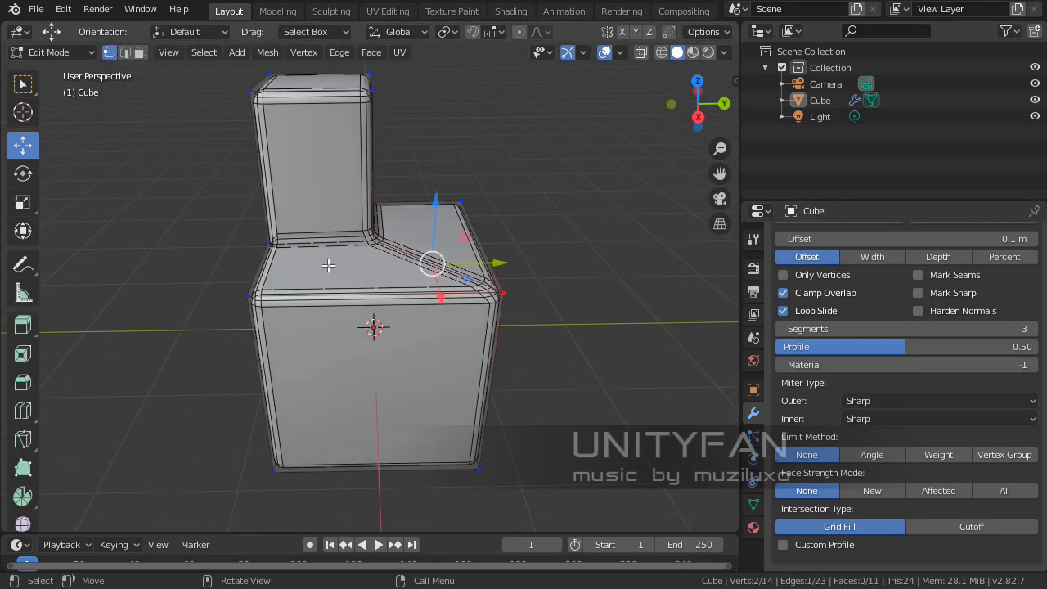
middle_drag(447, 254, 320, 281)
key(Tab)
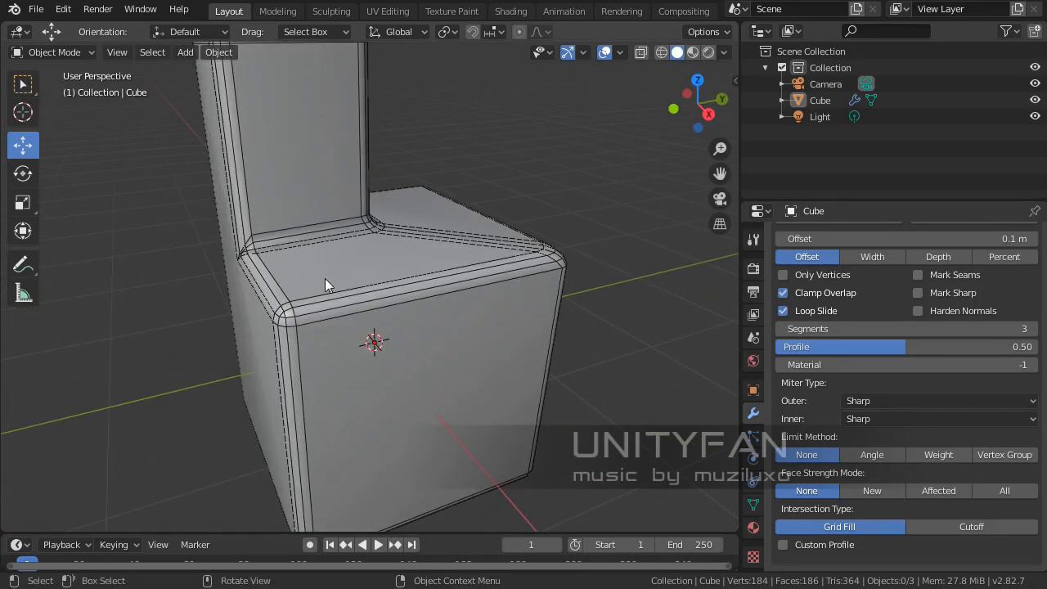
Step: Select the bevelled cube and enable Custom Profile on its Bevel modifier
middle_drag(324, 278, 454, 270)
click(408, 240)
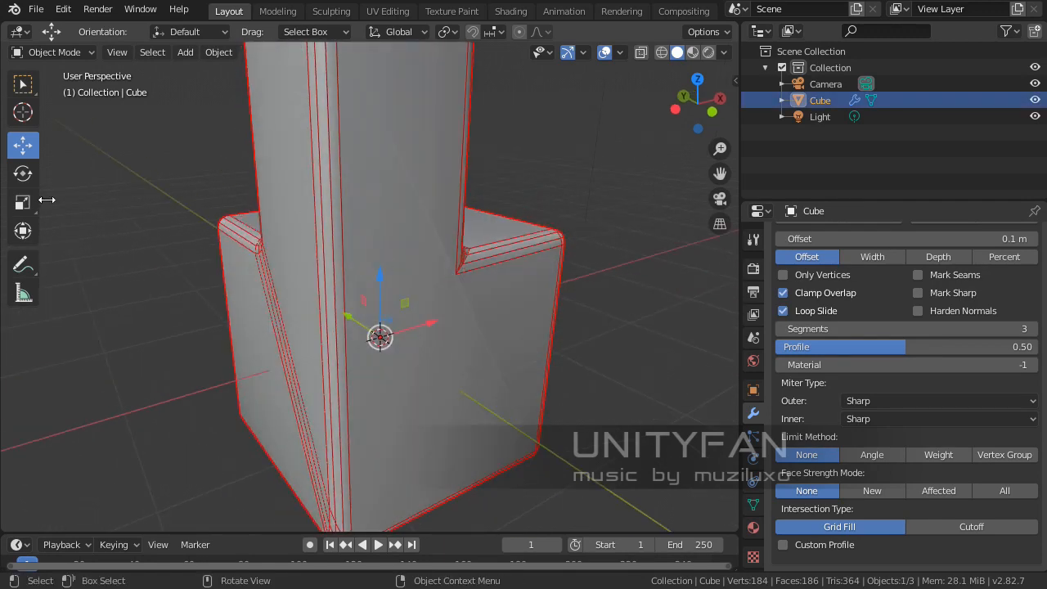
middle_drag(178, 215, 86, 277)
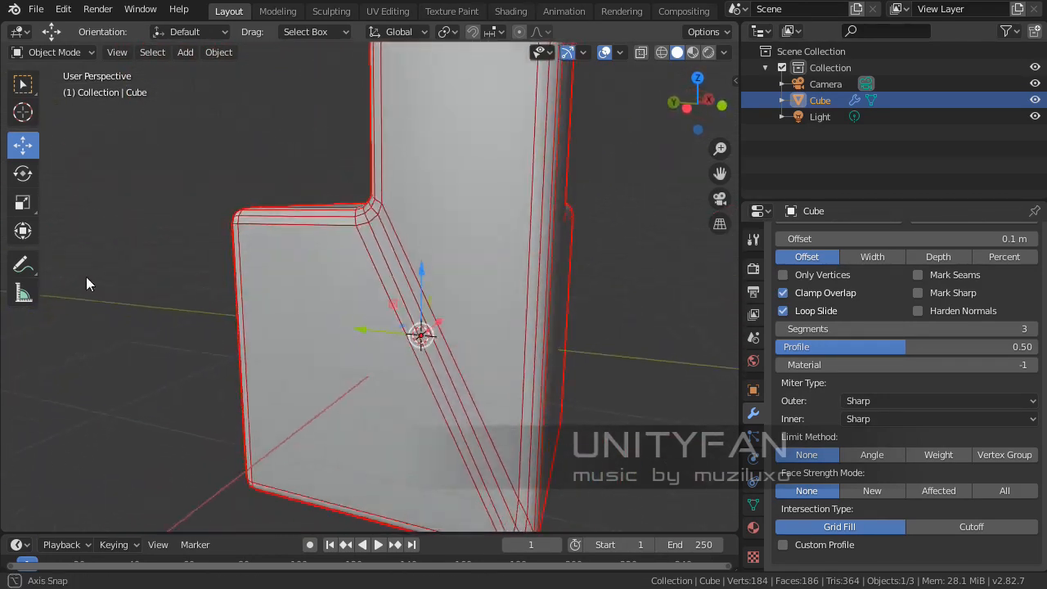
shift+middle_drag(255, 302, 227, 344)
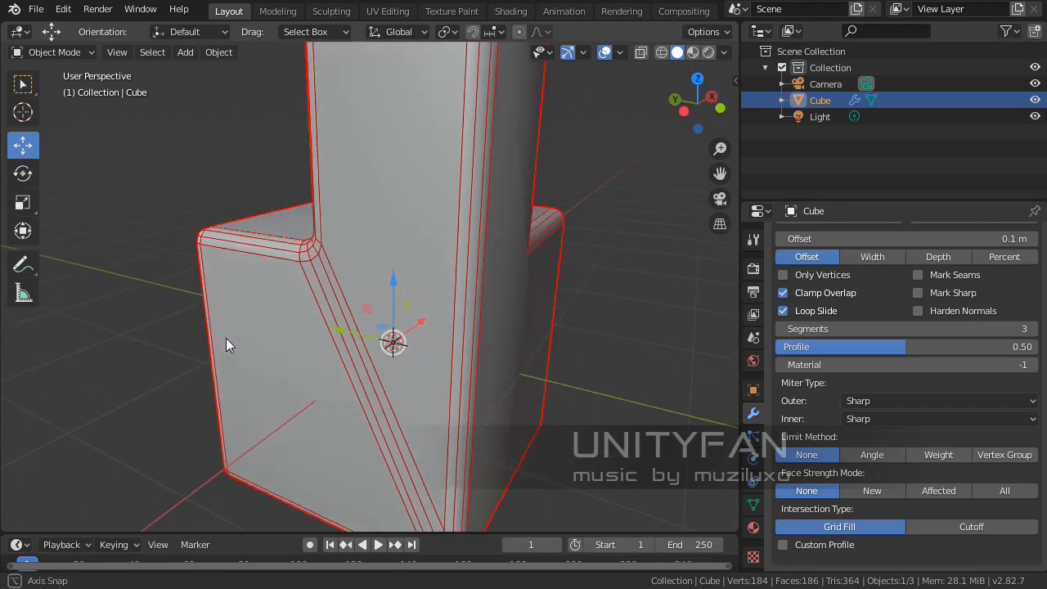
click(785, 544)
scroll(865, 490, down, 6)
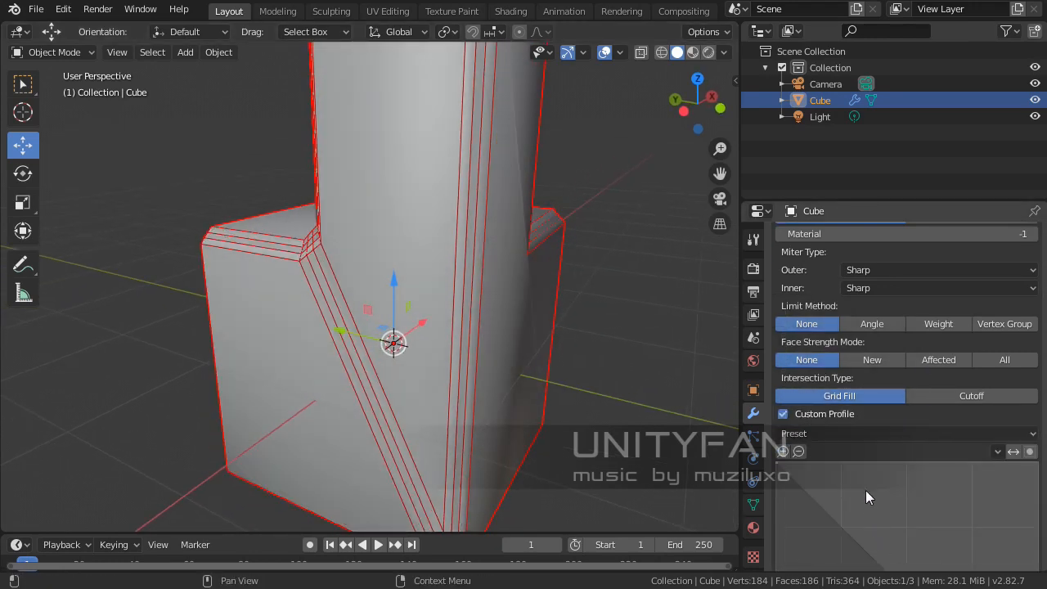
scroll(859, 481, down, 2)
scroll(855, 422, up, 3)
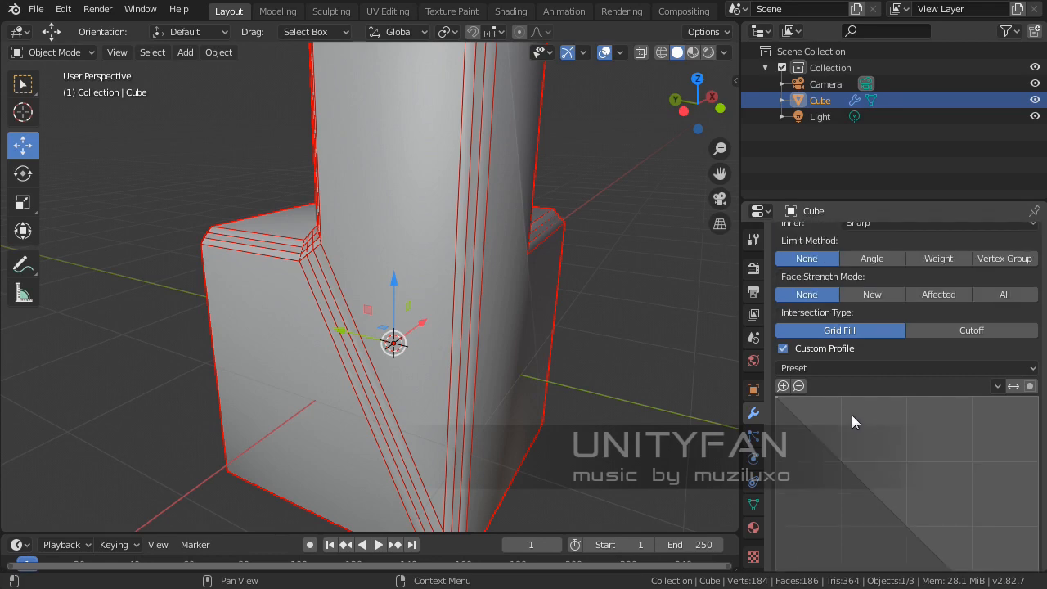
Step: Examine the cube's bevelled corners up close and look through the Bevel modifier's settings down to the profile graph
mouse_move(415, 362)
middle_down()
mouse_move(495, 366)
mouse_move(404, 338)
mouse_move(417, 360)
middle_up()
scroll(834, 422, up, 6)
scroll(841, 432, down, 4)
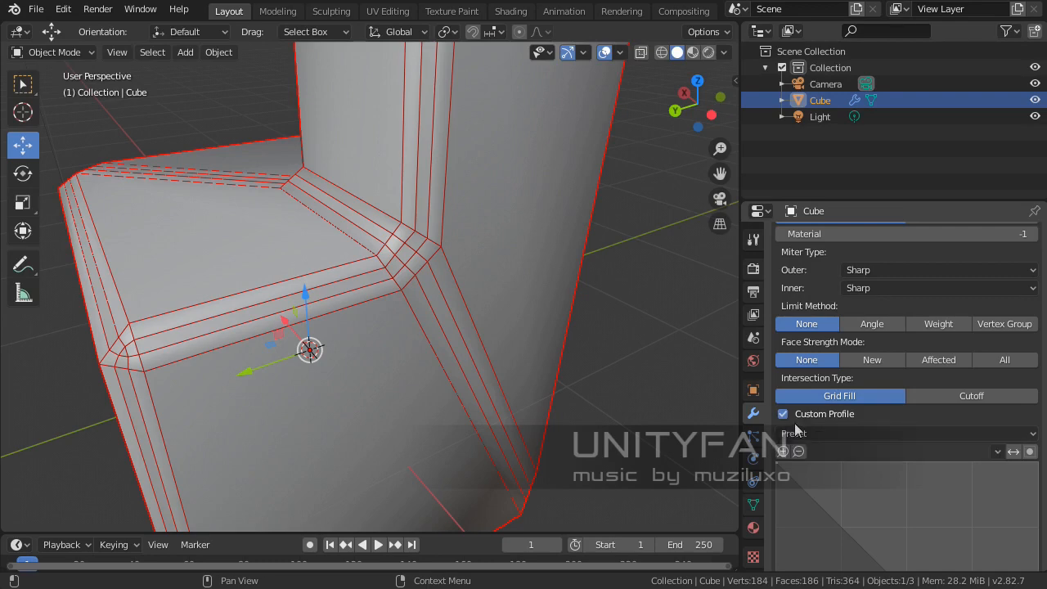
middle_drag(524, 377, 641, 401)
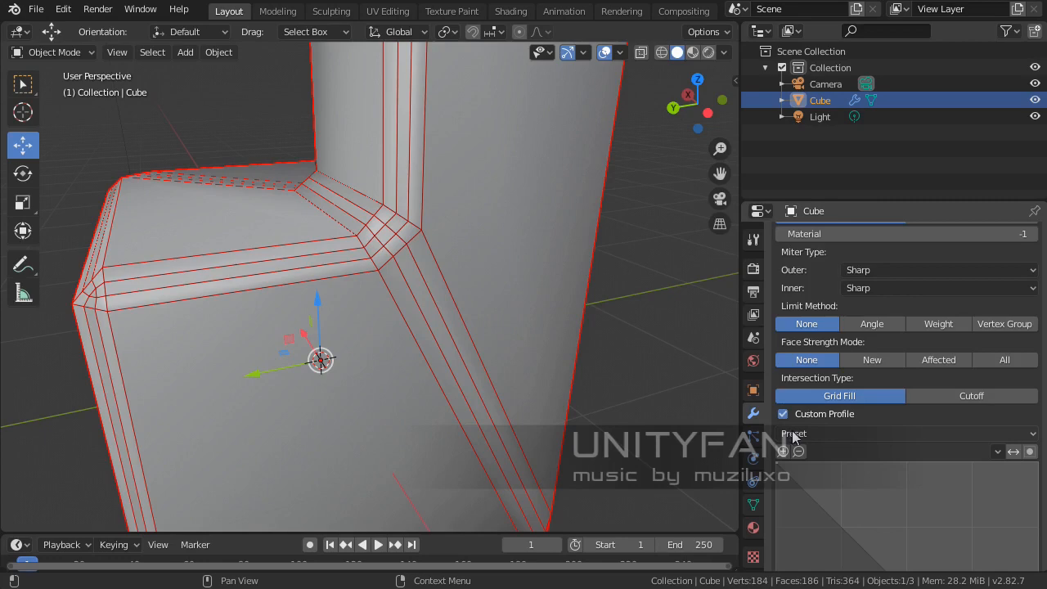
scroll(791, 431, up, 4)
scroll(843, 419, up, 3)
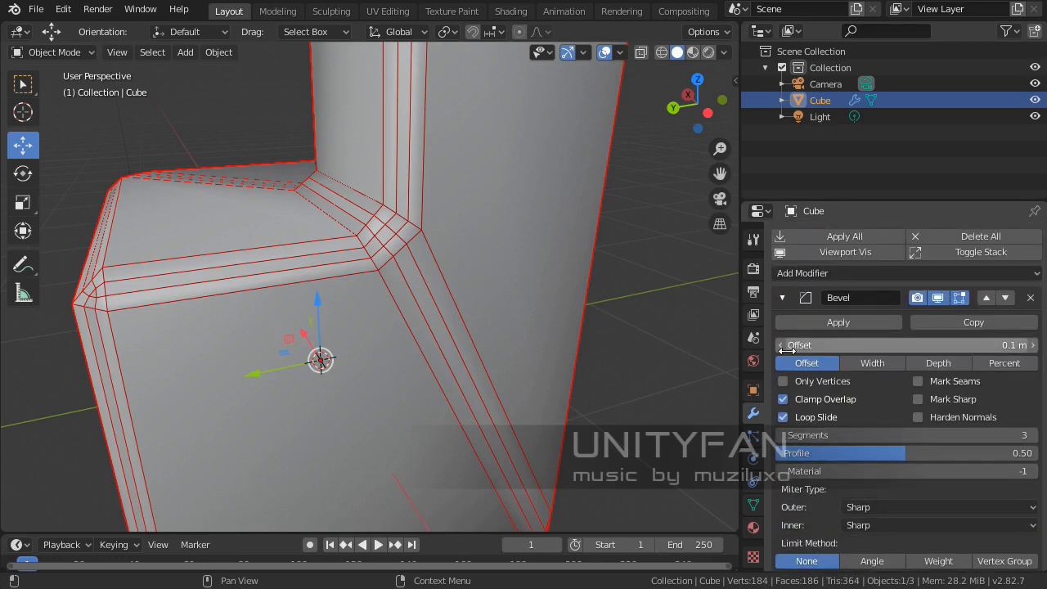
scroll(953, 380, down, 10)
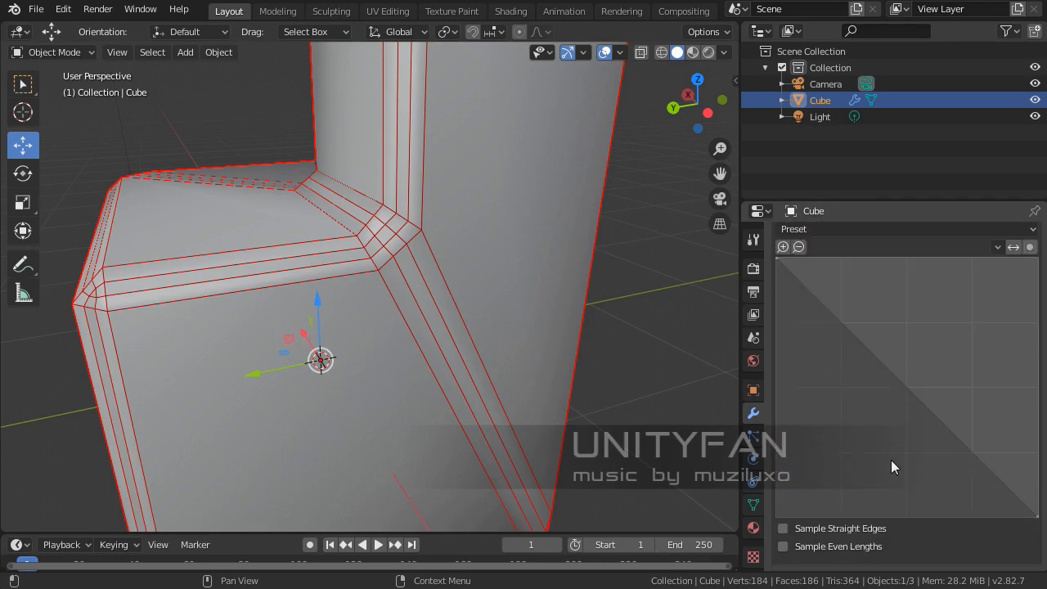
Step: Add two points to the custom bevel profile, at about X 0.54, Y 0.93 and X 0.98, Y 0.52, giving a rounded curve
drag(872, 353, 918, 276)
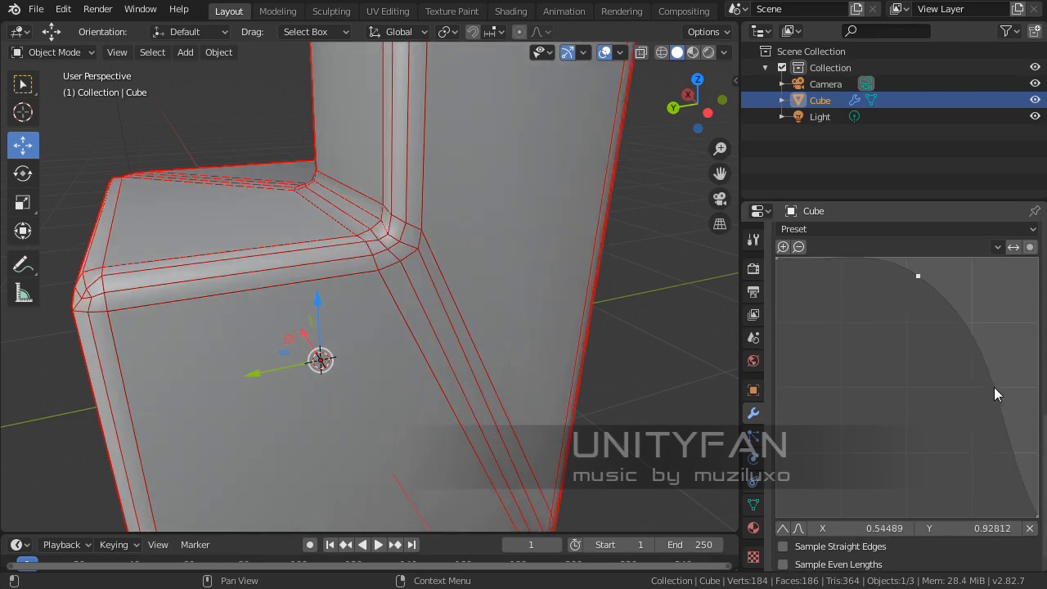
drag(994, 390, 1032, 384)
middle_drag(186, 331, 291, 376)
scroll(284, 375, up, 2)
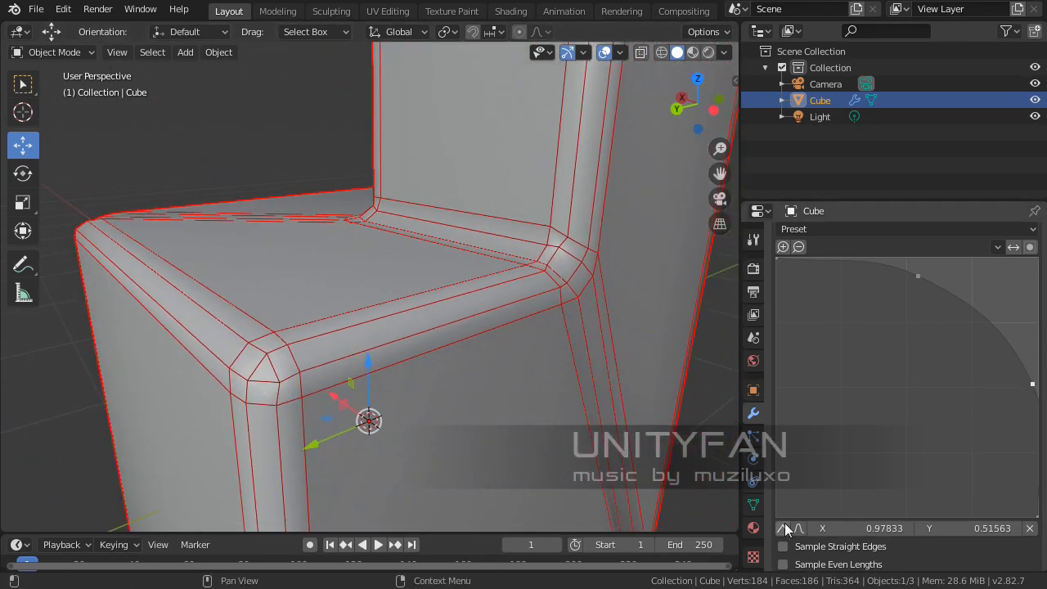
Step: Give both added profile points straight vector handles and move them to the graph's borders, the lower one to about X 1.00, Y 0.53
click(784, 525)
drag(923, 276, 934, 258)
click(786, 530)
drag(1029, 384, 1039, 379)
Step: Inspect the cube's custom-profile bevel from several sides in Edit Mode and Object Mode
middle_drag(359, 378, 566, 357)
key(Tab)
key(Tab)
scroll(316, 257, down, 3)
scroll(383, 282, up, 3)
click(566, 356)
click(414, 299)
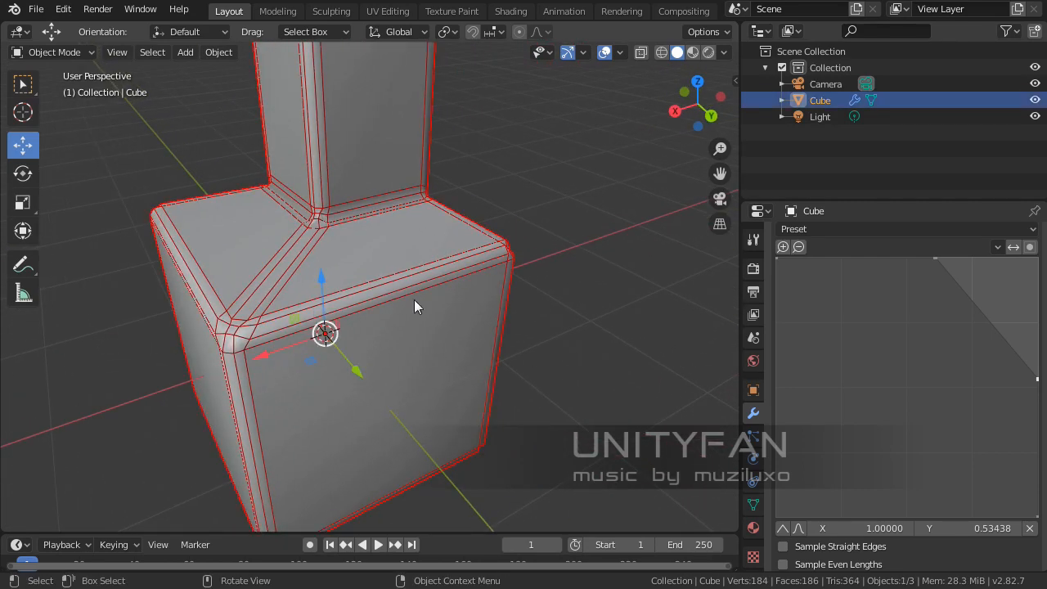
Step: Turn off the wireframe overlay, deselect the cube and view the whole bevelled shape
click(620, 53)
click(521, 328)
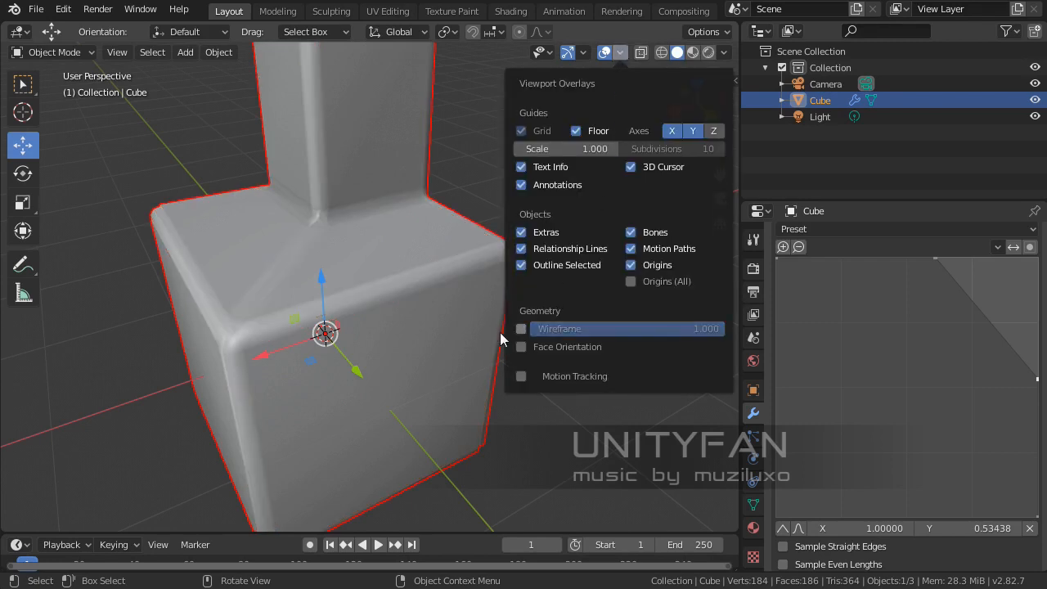
click(533, 476)
scroll(402, 350, down, 5)
middle_drag(403, 350, 542, 328)
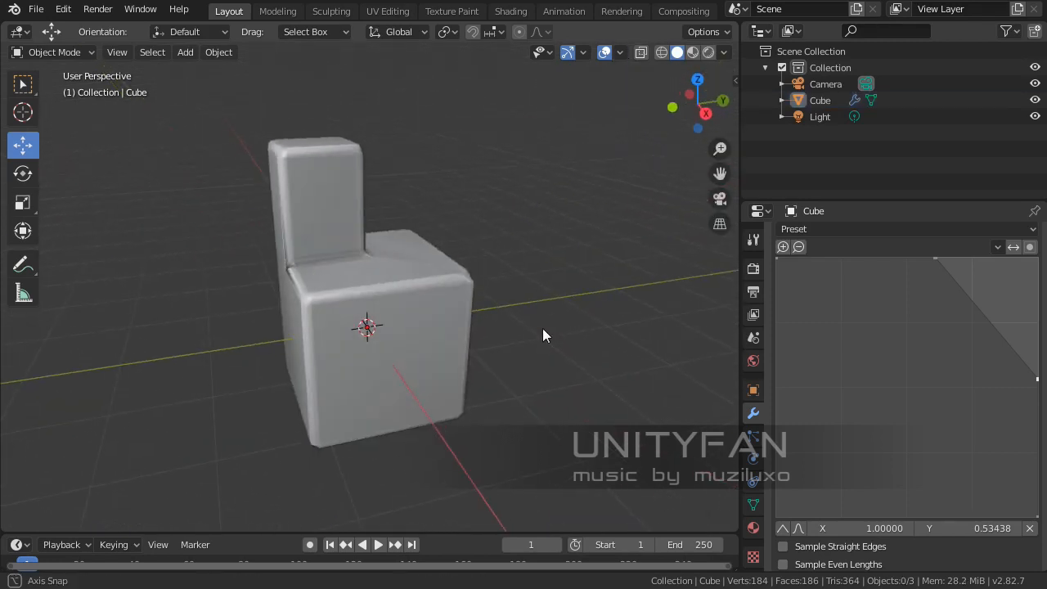
Step: Delete the bevelled cube from the scene
click(371, 282)
key(x)
click(371, 284)
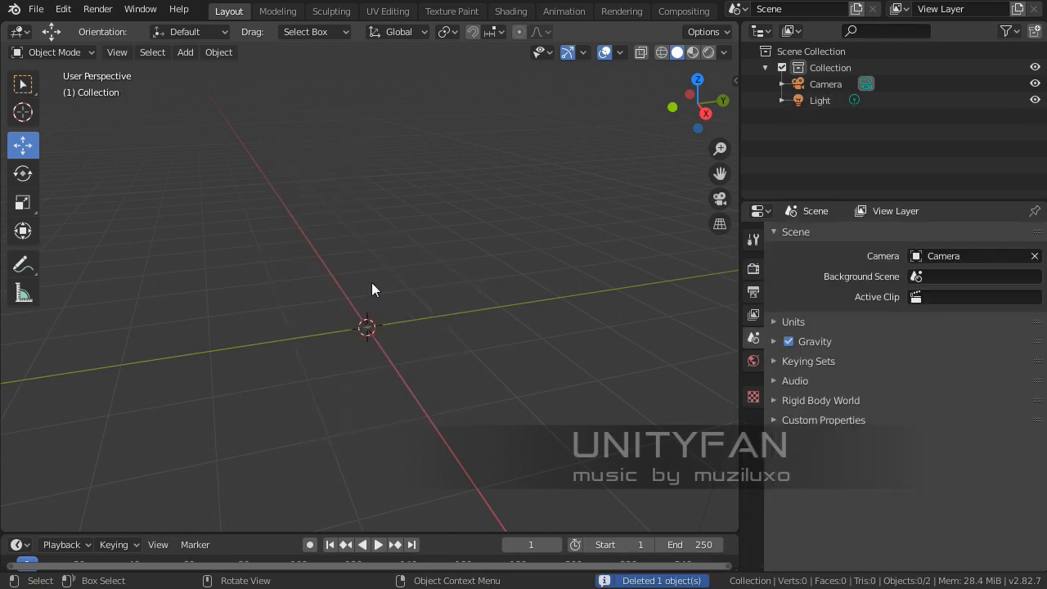
middle_drag(383, 306, 457, 303)
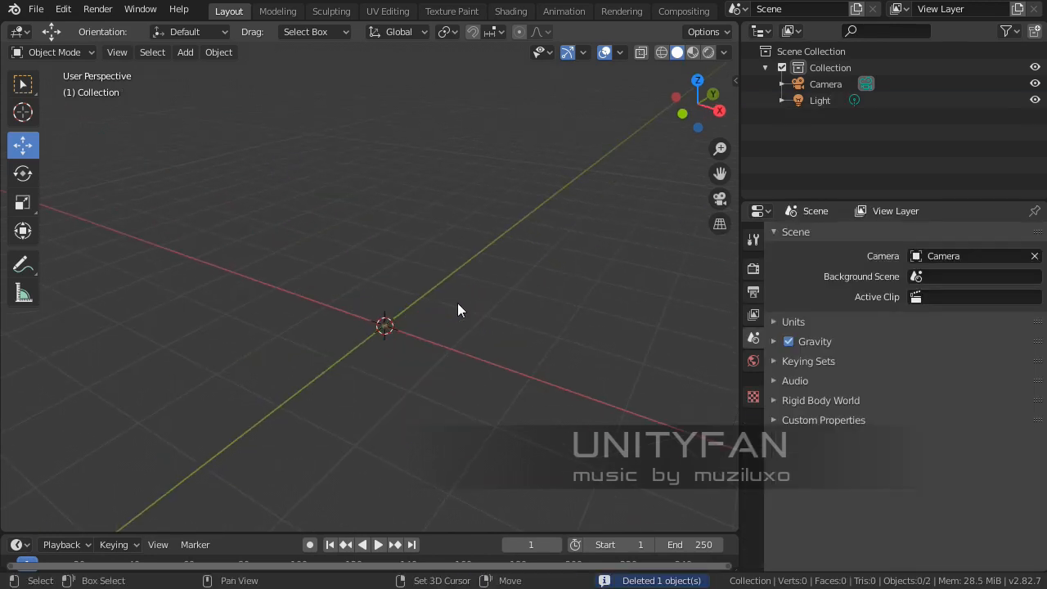
key(shift+a)
mouse_move(427, 277)
click(514, 286)
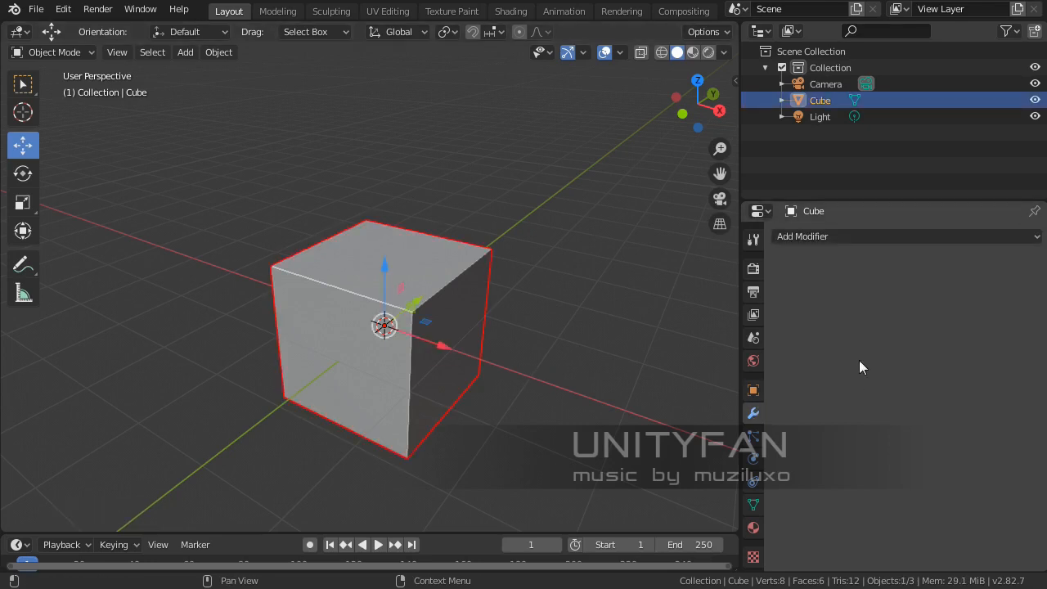
click(851, 236)
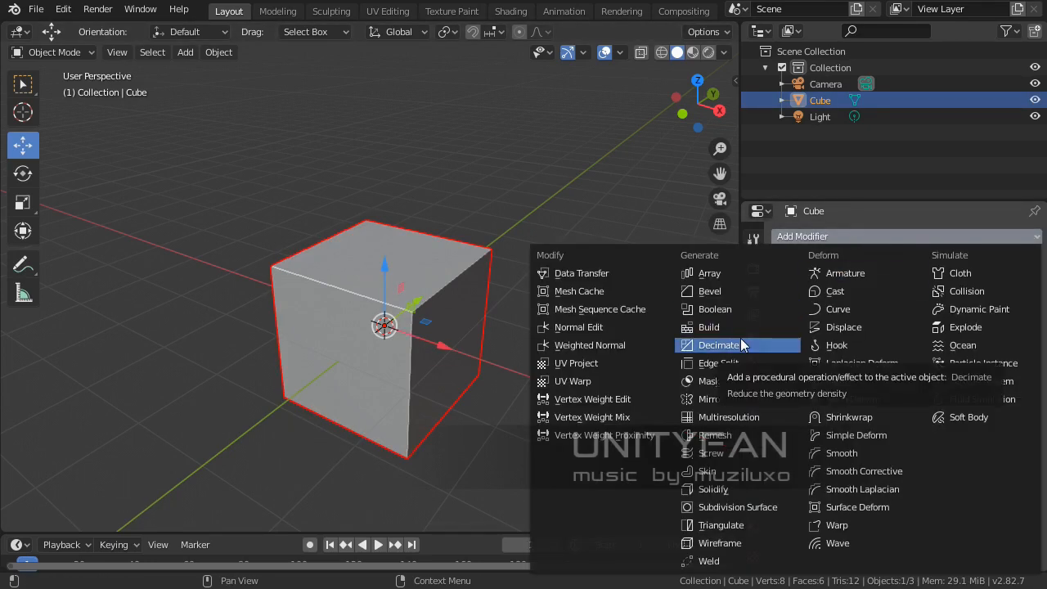
click(724, 310)
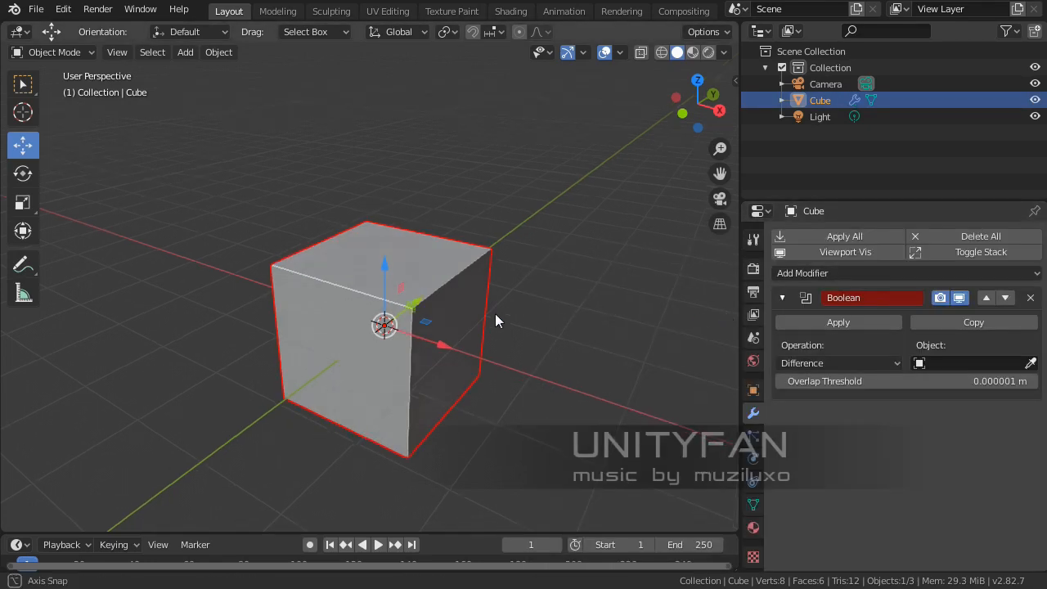
middle_drag(495, 314, 427, 334)
scroll(486, 314, up, 3)
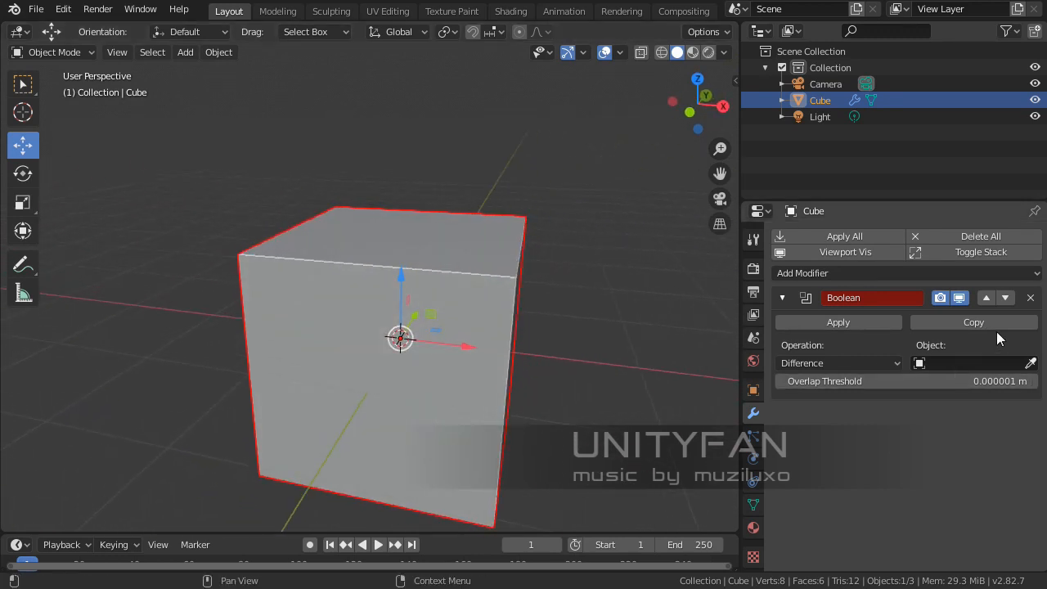
scroll(411, 265, down, 3)
click(1029, 297)
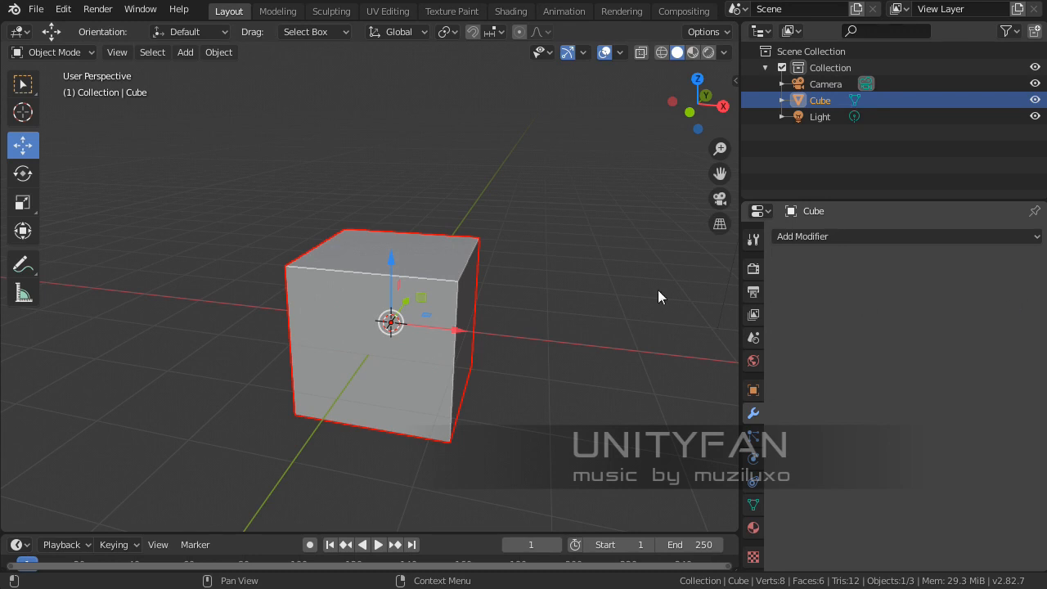
key(x)
click(410, 305)
Step: Add a Monkey mesh at the scene origin and inspect its face from the front
key(shift+a)
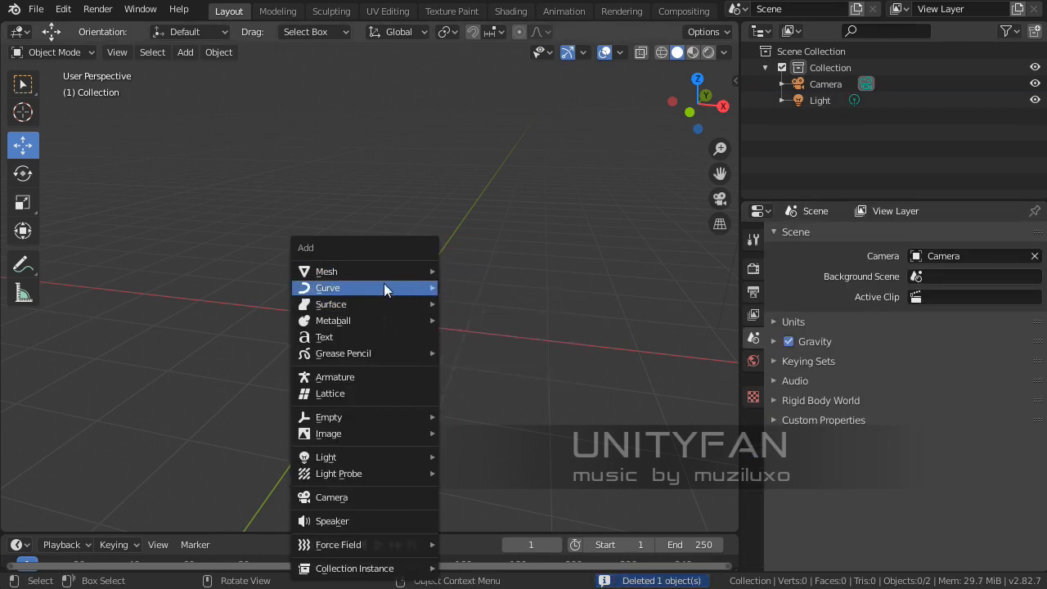
mouse_move(383, 276)
click(482, 423)
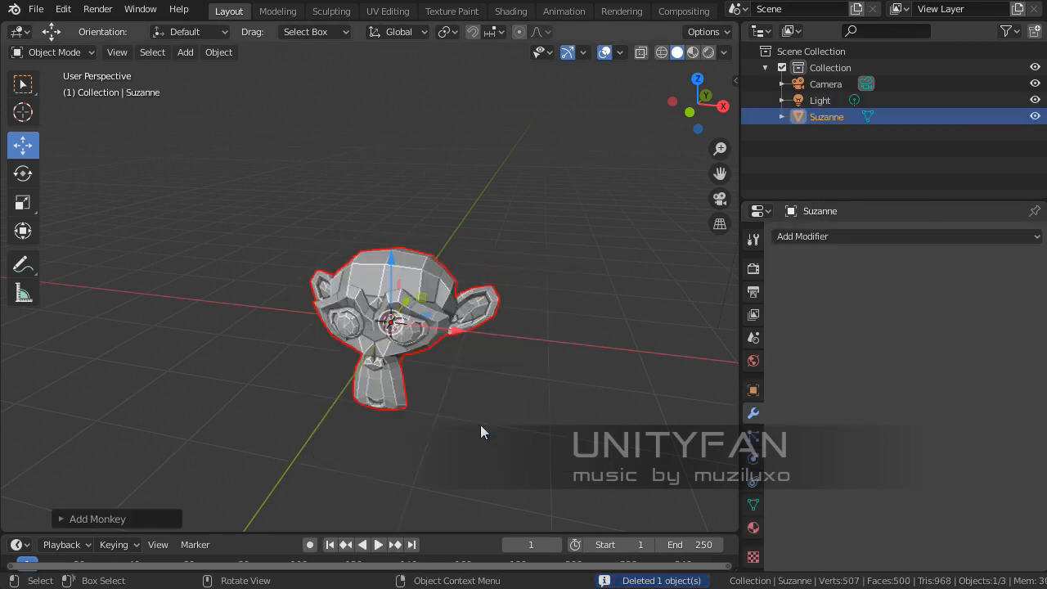
middle_drag(380, 380, 335, 344)
scroll(411, 376, up, 2)
scroll(385, 314, up, 3)
scroll(413, 369, down, 2)
scroll(335, 342, up, 2)
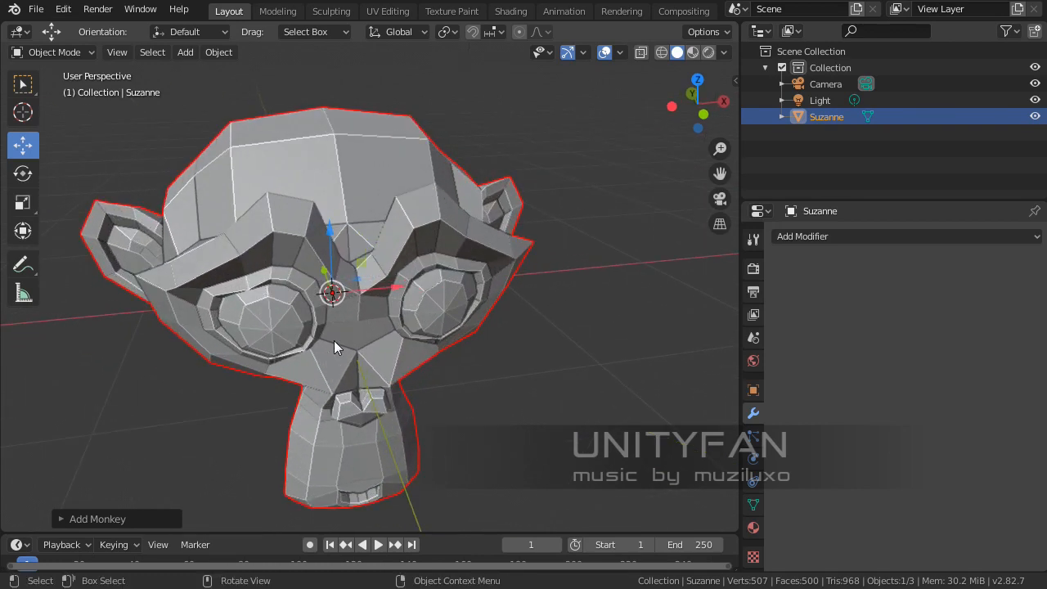
scroll(339, 336, down, 1)
middle_drag(349, 339, 319, 334)
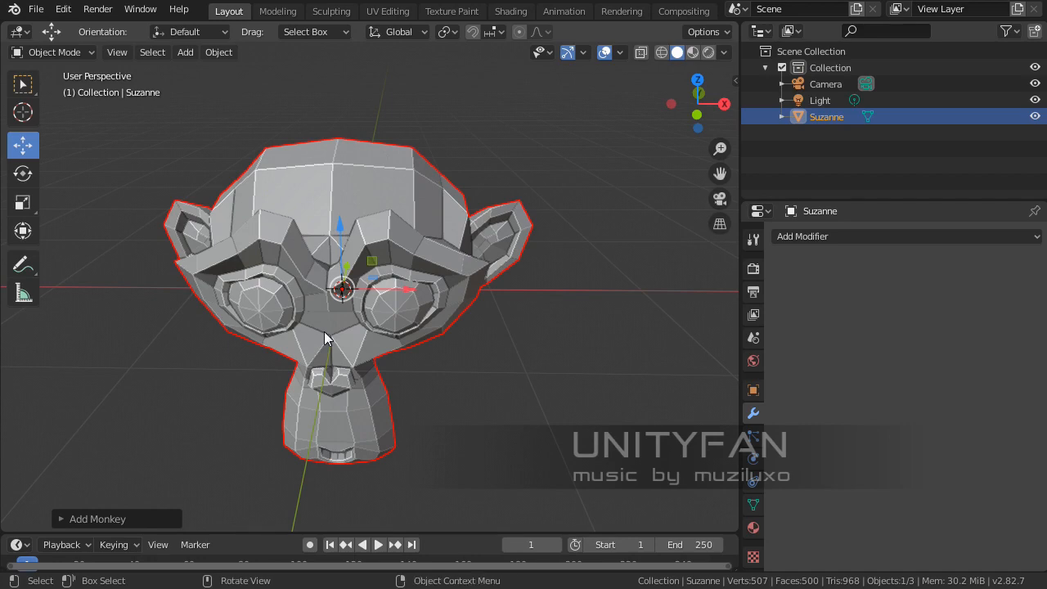
Step: Add a cube and move it along the X axis until it stands beside the monkey head
key(shift+a)
mouse_move(317, 270)
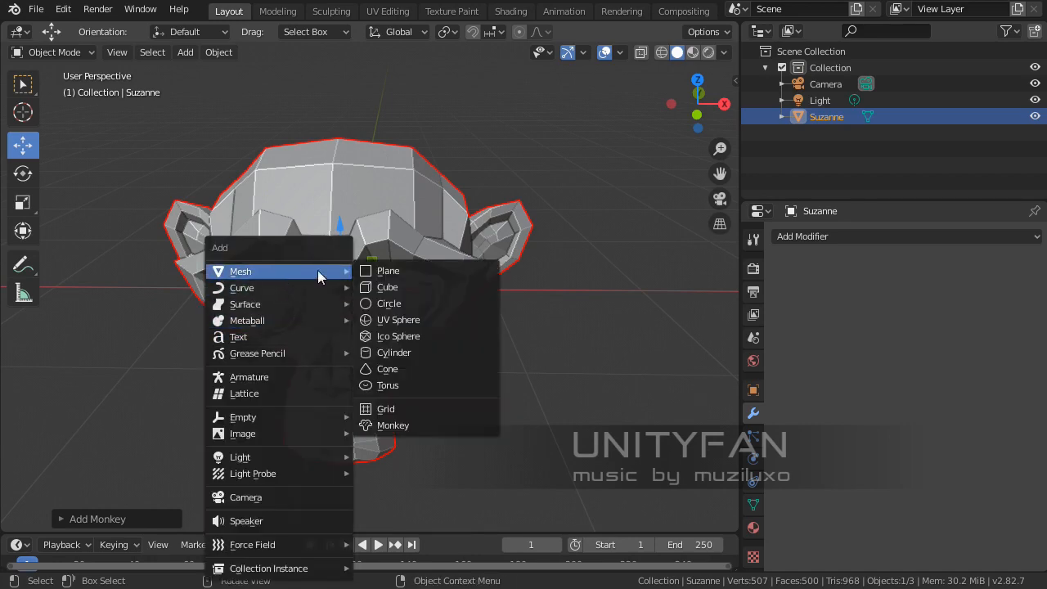
click(392, 286)
scroll(482, 309, down, 4)
drag(409, 286, 610, 295)
Step: Scale the cube down uniformly and move it slightly higher beside the monkey head
mouse_move(395, 306)
middle_down()
mouse_move(397, 294)
mouse_move(334, 286)
mouse_move(279, 291)
mouse_move(393, 288)
mouse_move(356, 313)
mouse_move(393, 315)
middle_up()
key(s)
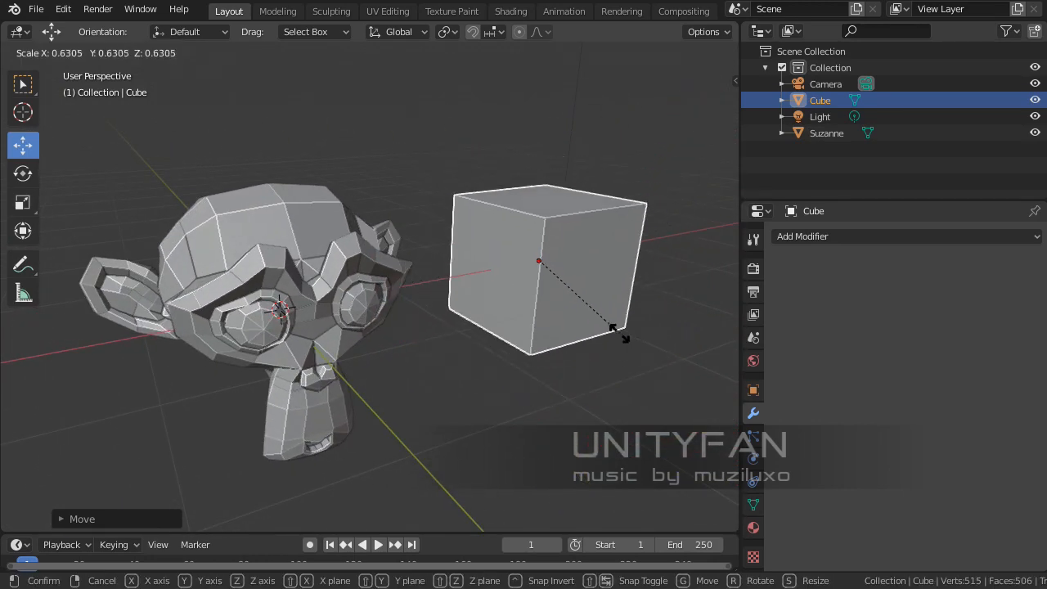
click(619, 312)
middle_drag(619, 312, 409, 259)
key(g)
click(475, 264)
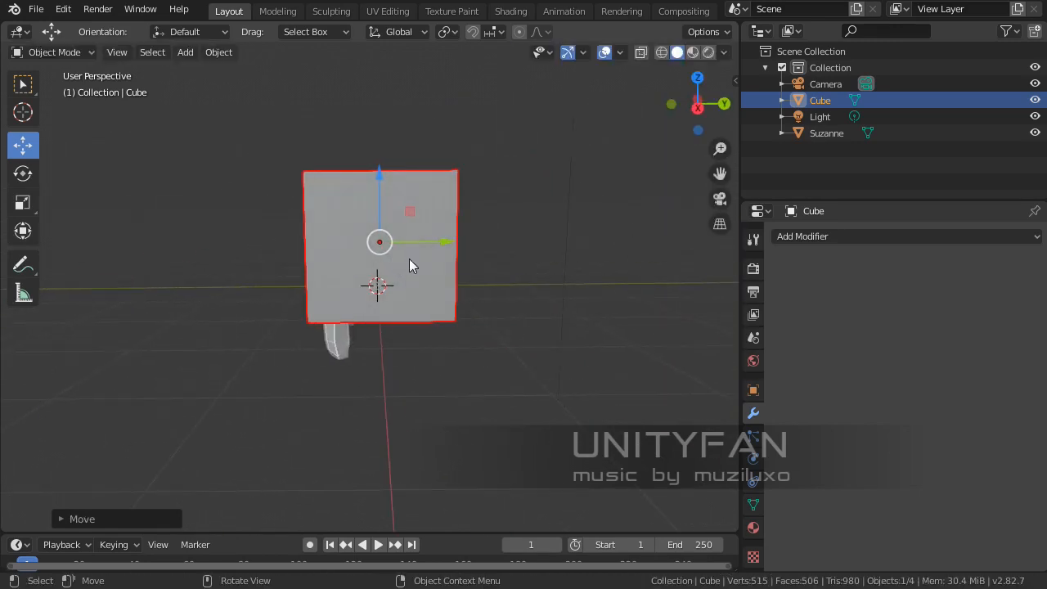
Step: Shift the cube forward along the Y axis and slightly along the X axis towards the monkey head
drag(434, 242, 379, 245)
middle_drag(381, 250, 488, 274)
scroll(488, 274, up, 2)
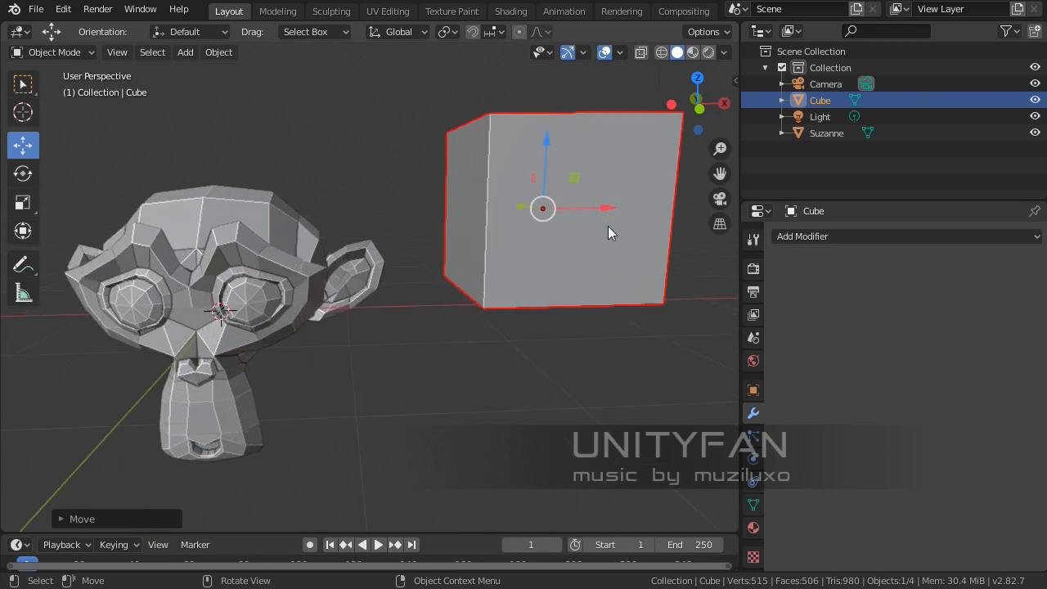
drag(600, 208, 580, 205)
middle_drag(395, 258, 411, 308)
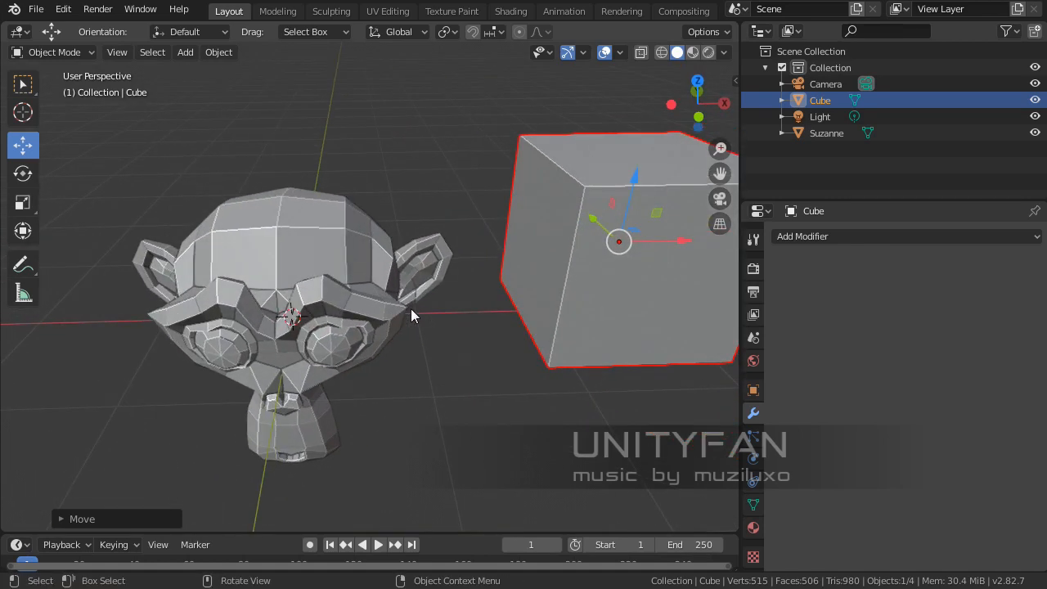
Step: Add a Boolean modifier to the monkey head
middle_drag(346, 319, 455, 313)
click(353, 326)
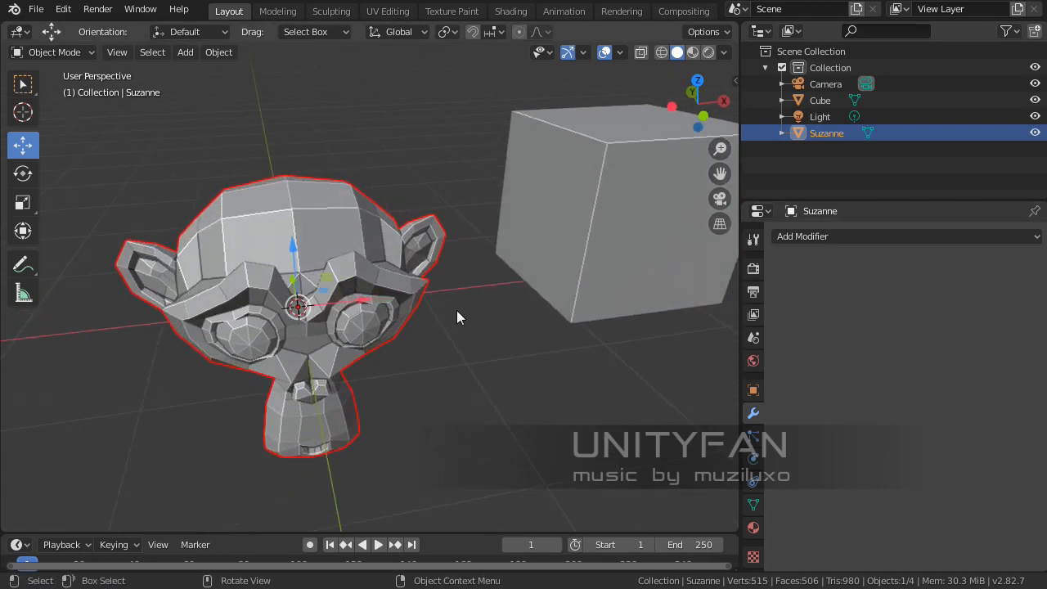
click(824, 236)
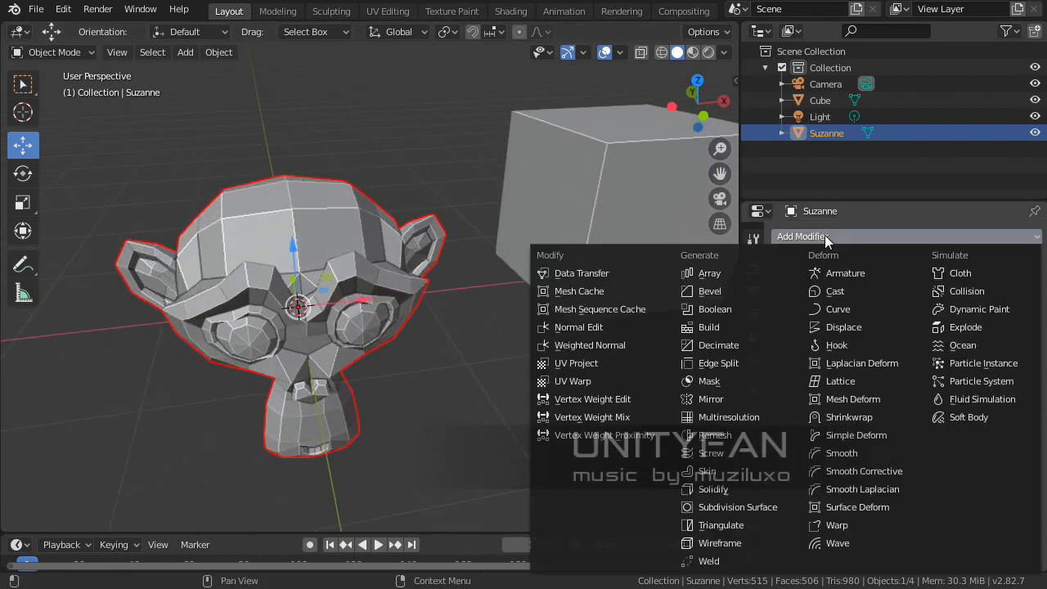
click(713, 309)
middle_drag(641, 311, 613, 348)
click(473, 359)
scroll(473, 359, down, 3)
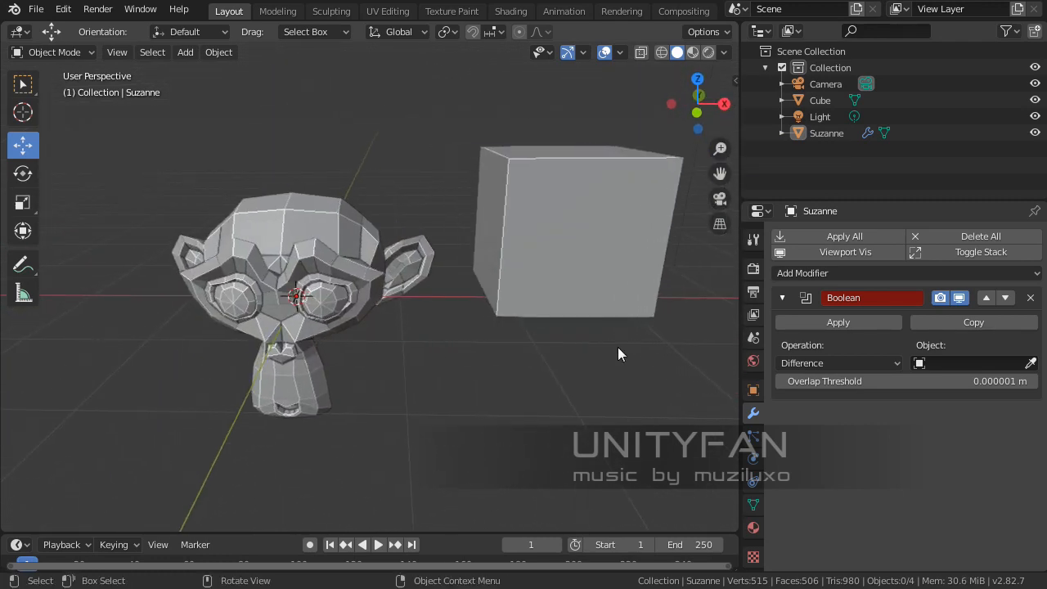
Step: Pick the cube as the object of the monkey head's Boolean modifier, with Difference as the operation
click(326, 253)
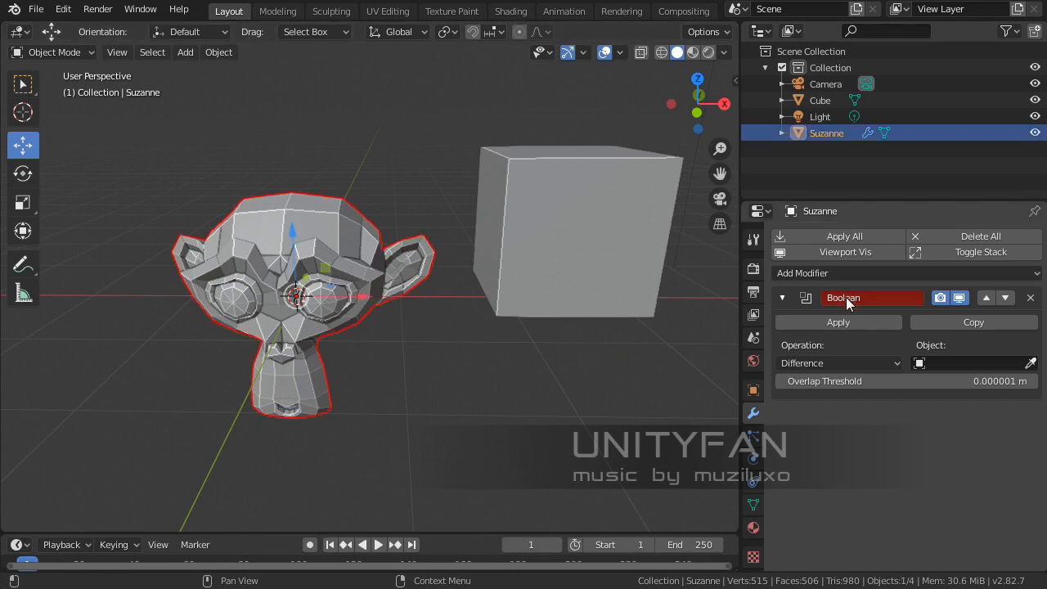
click(1029, 363)
click(553, 222)
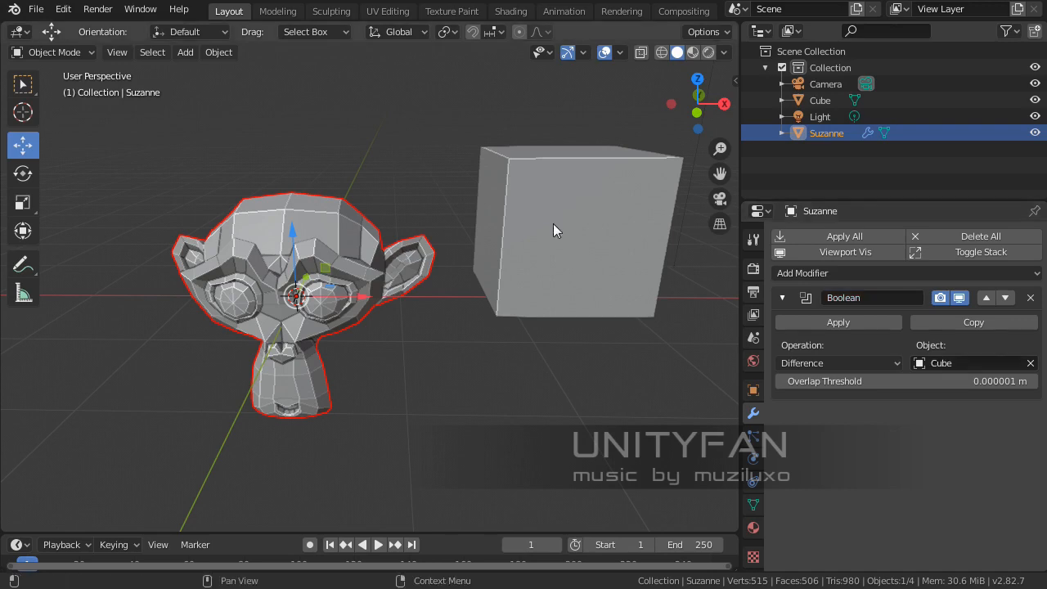
Step: Move the cube along the X axis until it overlaps the side of the monkey head
click(597, 267)
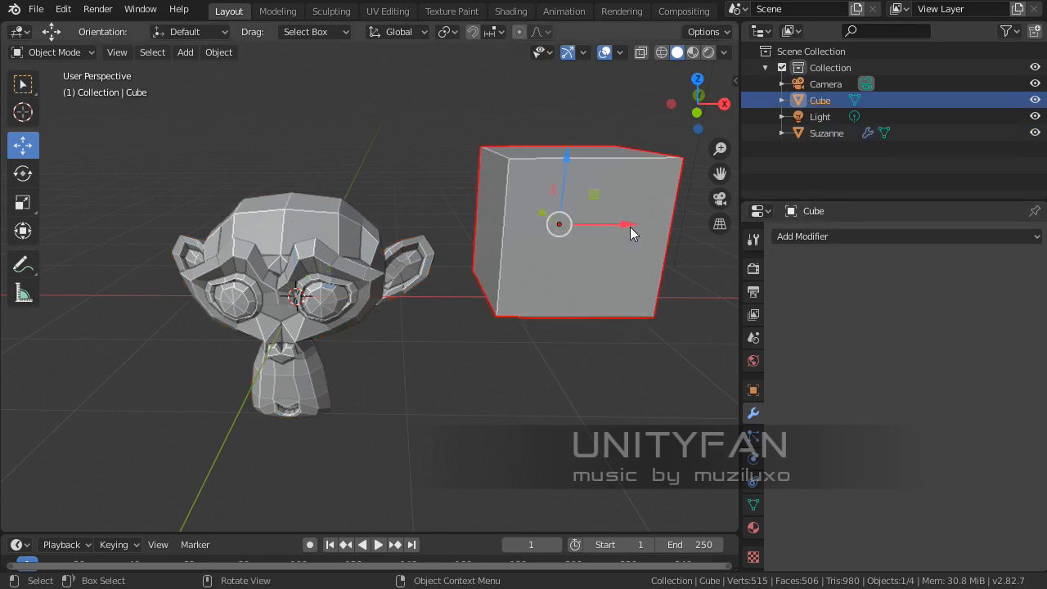
drag(628, 225, 387, 260)
middle_drag(388, 260, 467, 311)
click(533, 411)
Step: Hide the cube briefly to inspect the Boolean cut in the monkey head, and bring the cube back
scroll(509, 342, up, 3)
middle_drag(510, 342, 454, 314)
click(481, 335)
key(h)
middle_drag(495, 307, 543, 246)
key(alt+h)
Step: Shift the cube along the X axis and hide it to inspect the new cut in the monkey head
key(g)
key(x)
click(566, 244)
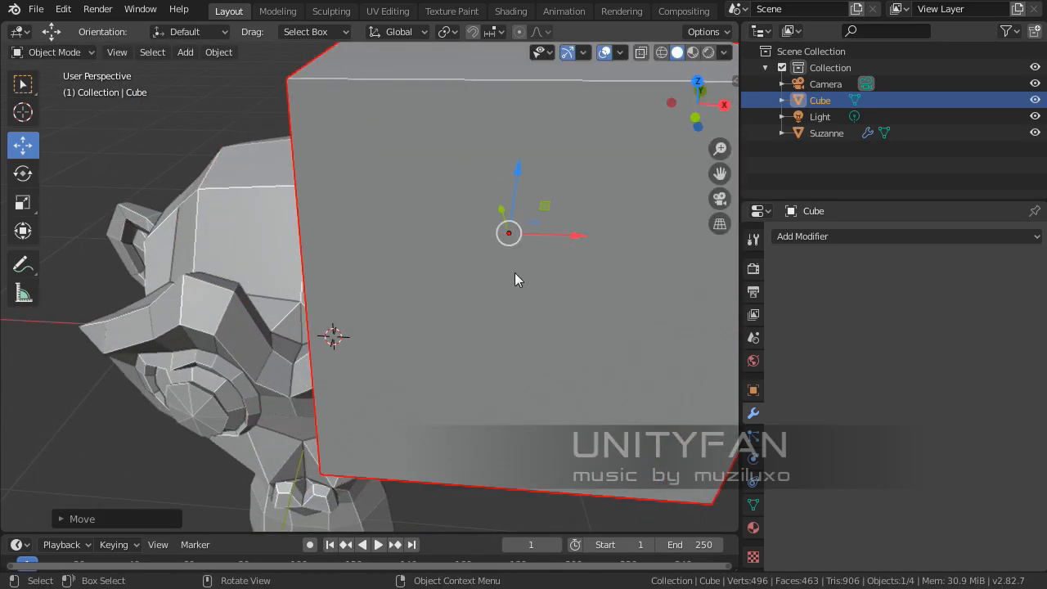
key(h)
mouse_move(514, 280)
middle_down()
mouse_move(410, 264)
mouse_move(440, 280)
mouse_move(507, 283)
middle_up()
click(354, 258)
scroll(417, 278, down, 2)
shift+middle_drag(430, 285, 400, 294)
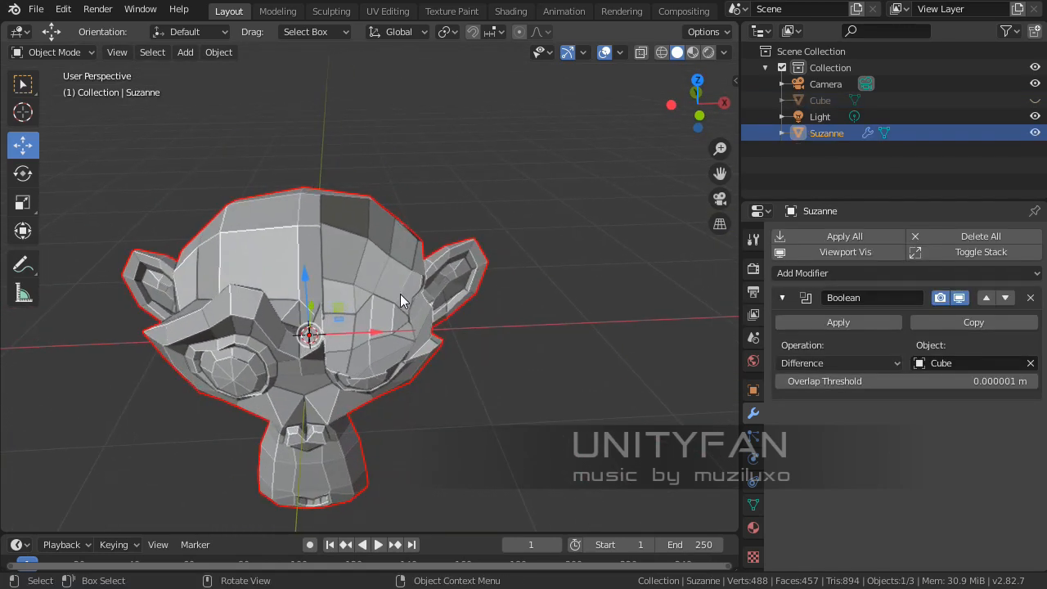
Step: Unhide the cube and nudge it slightly along the X axis
key(alt)
key(alt+h)
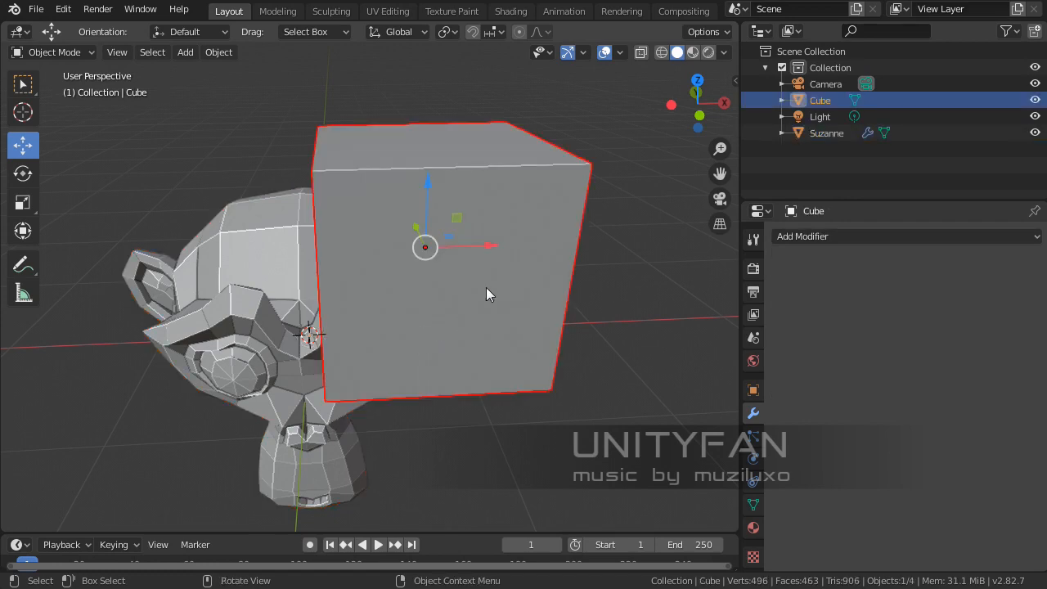
drag(490, 245, 504, 244)
middle_drag(504, 245, 543, 293)
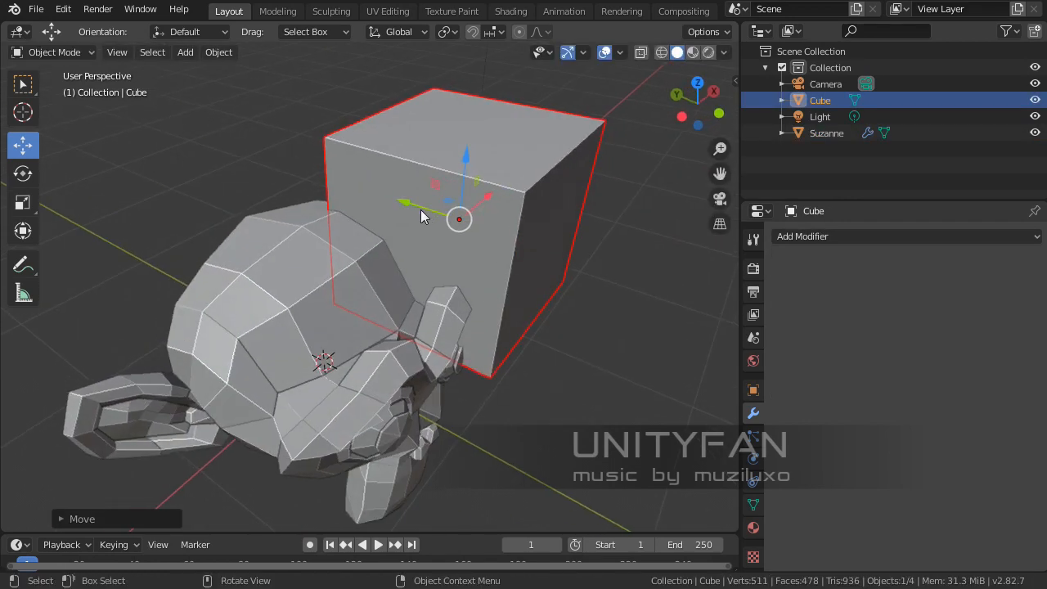
key(g)
key(x)
key(Escape)
Step: Scale the cube up uniformly by a factor of about 1.32
key(s)
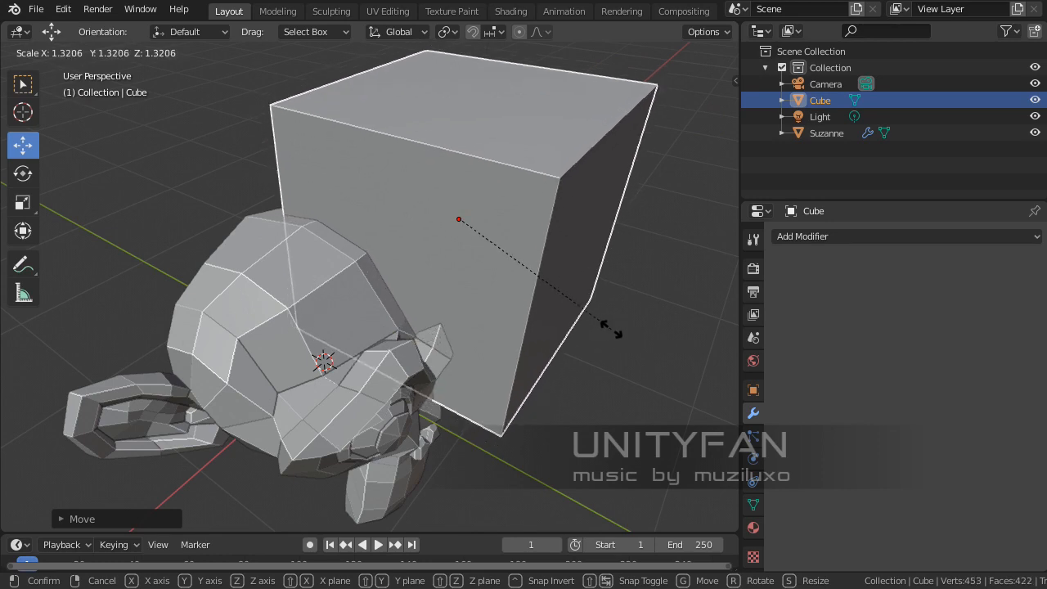
click(608, 331)
middle_drag(608, 331, 401, 305)
Step: Hide the enlarged cube and examine the Boolean cut in the monkey head up close and from several angles
key(h)
scroll(477, 323, up, 5)
mouse_move(477, 323)
middle_down()
mouse_move(308, 308)
mouse_move(448, 328)
mouse_move(487, 304)
mouse_move(525, 337)
mouse_move(435, 291)
mouse_move(364, 285)
mouse_move(425, 329)
mouse_move(523, 337)
mouse_move(469, 327)
middle_up()
scroll(485, 304, down, 2)
scroll(521, 337, down, 4)
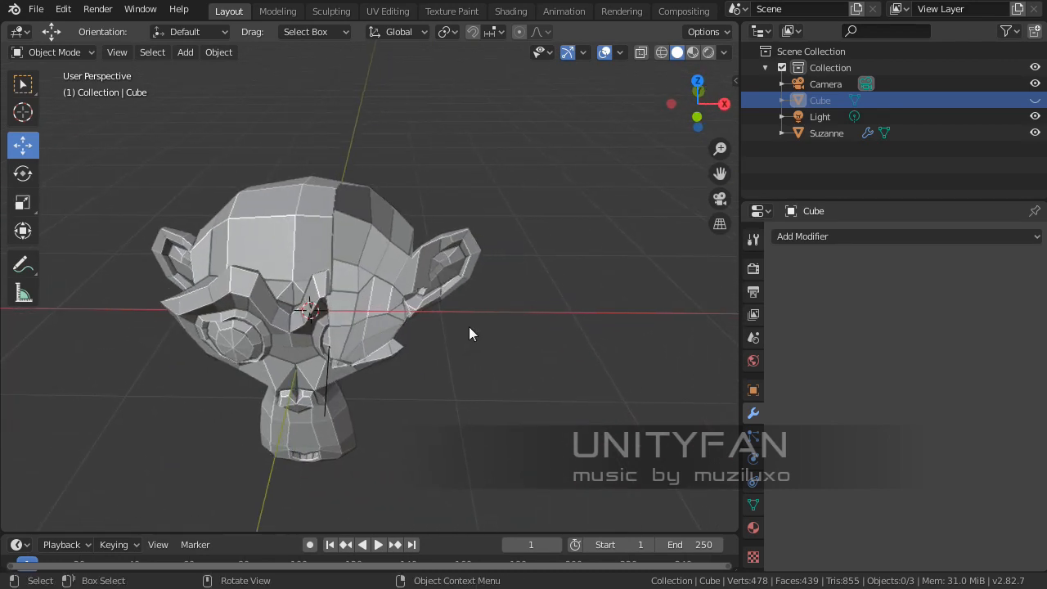
scroll(469, 326, up, 3)
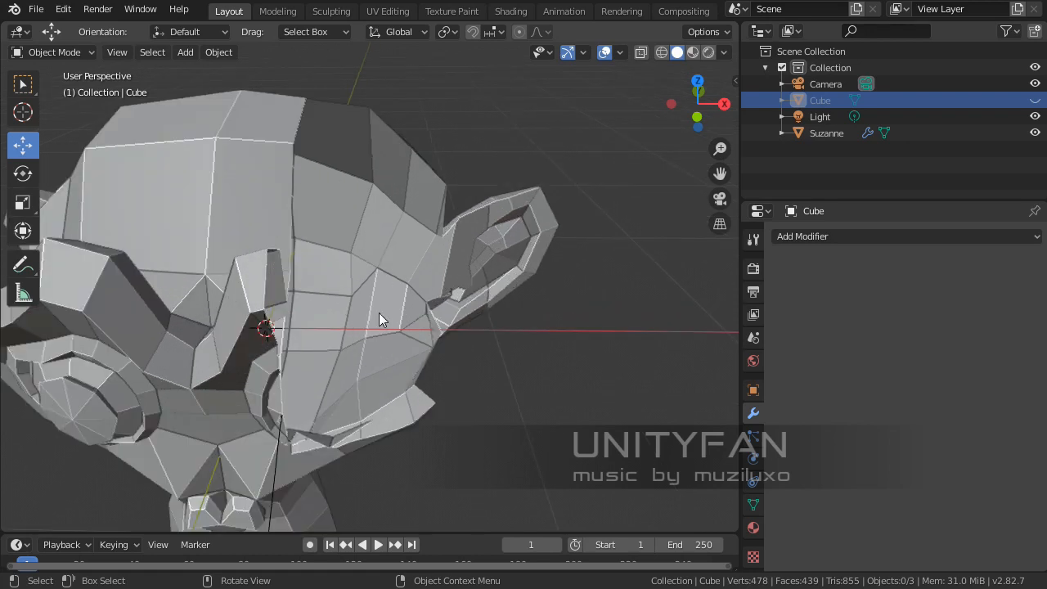
middle_drag(379, 313, 361, 319)
scroll(395, 263, down, 4)
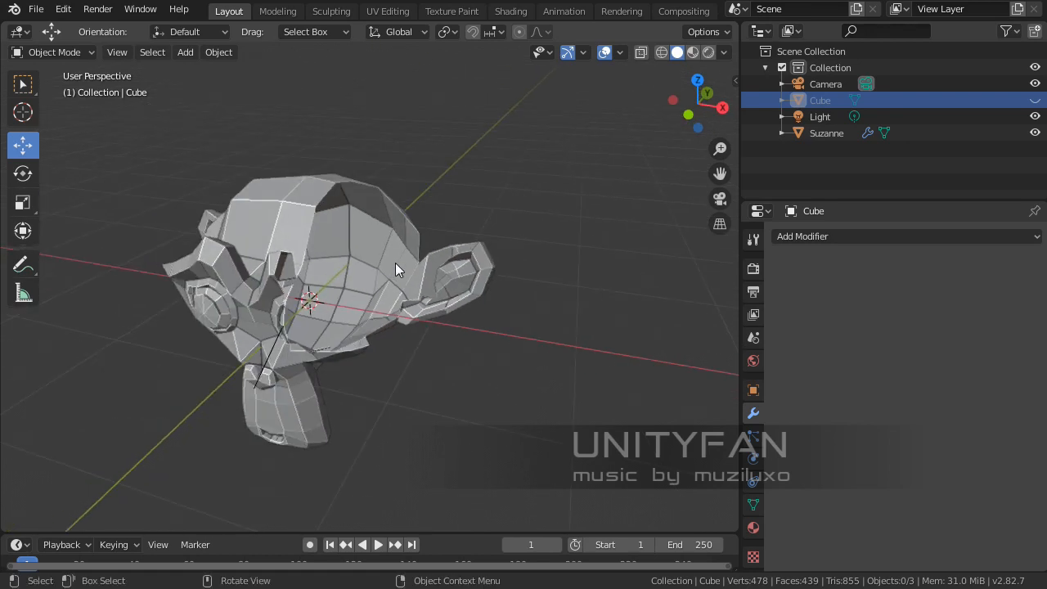
Step: Delete the monkey head from the scene
click(405, 234)
key(x)
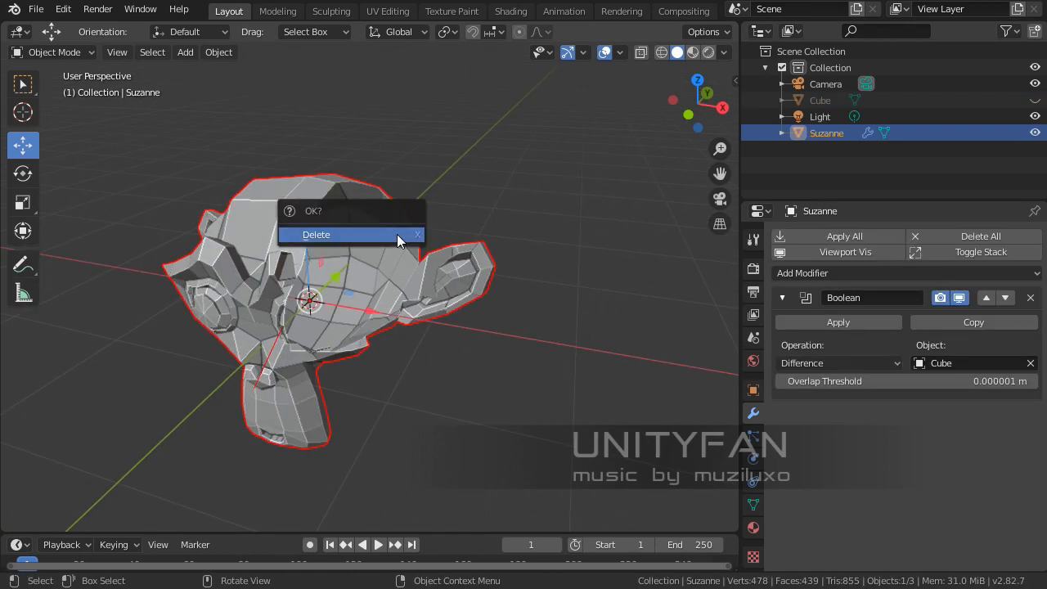
click(396, 234)
Step: Add a new mesh cube at the 3D cursor
key(shift+a)
mouse_move(397, 268)
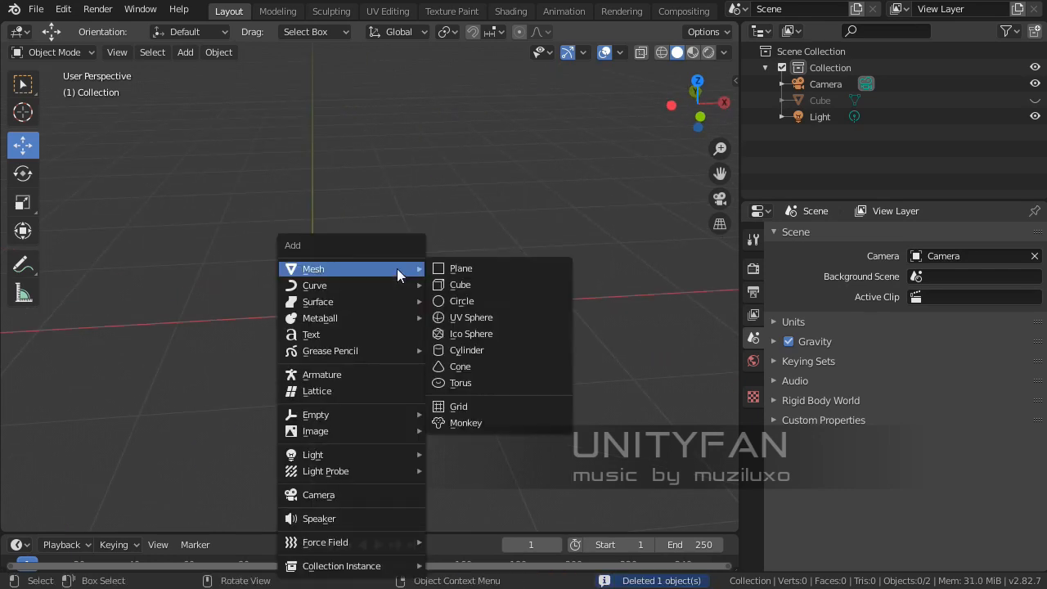
click(465, 286)
middle_drag(392, 319, 453, 316)
Step: Unhide the original cube and move it along the Y axis, keeping it overlapping a corner of the new cube
key(alt+h)
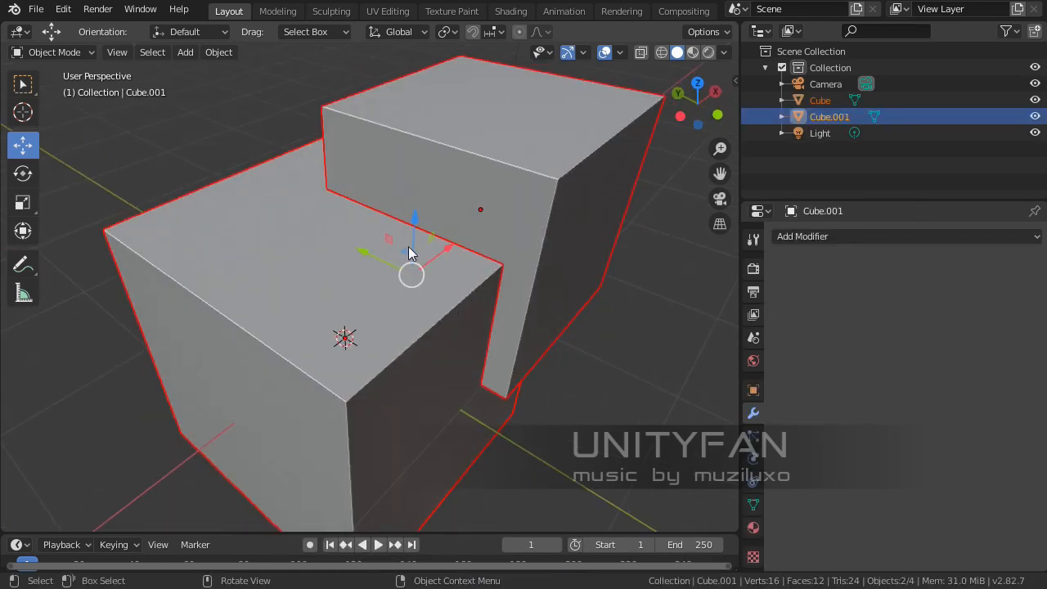
click(446, 163)
drag(447, 205, 488, 219)
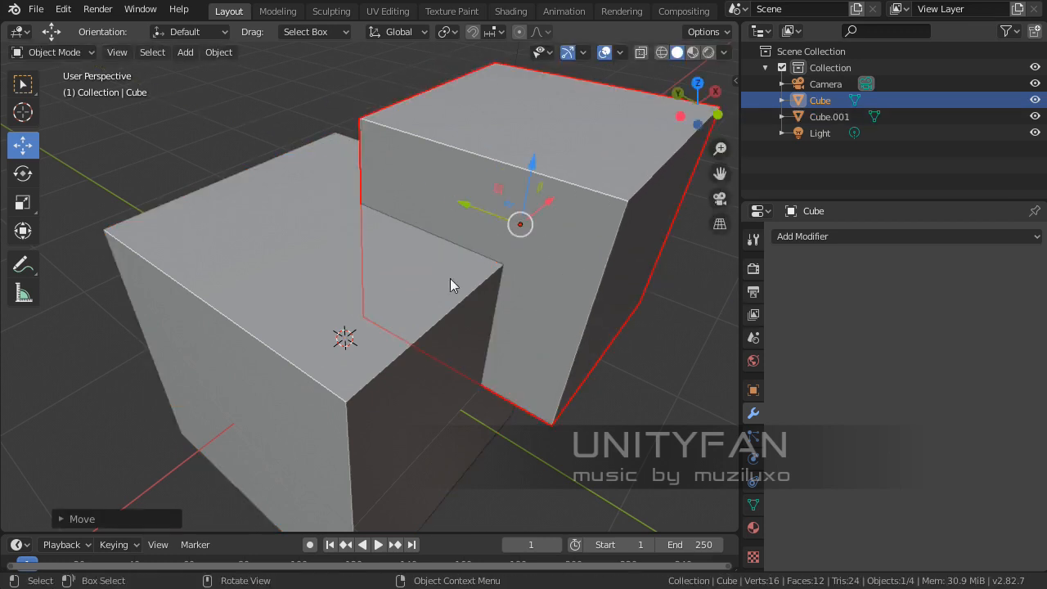
Step: Add a Boolean modifier to the new cube, with Difference as the operation and the original cube as its object
click(385, 352)
middle_drag(386, 352, 311, 283)
click(834, 237)
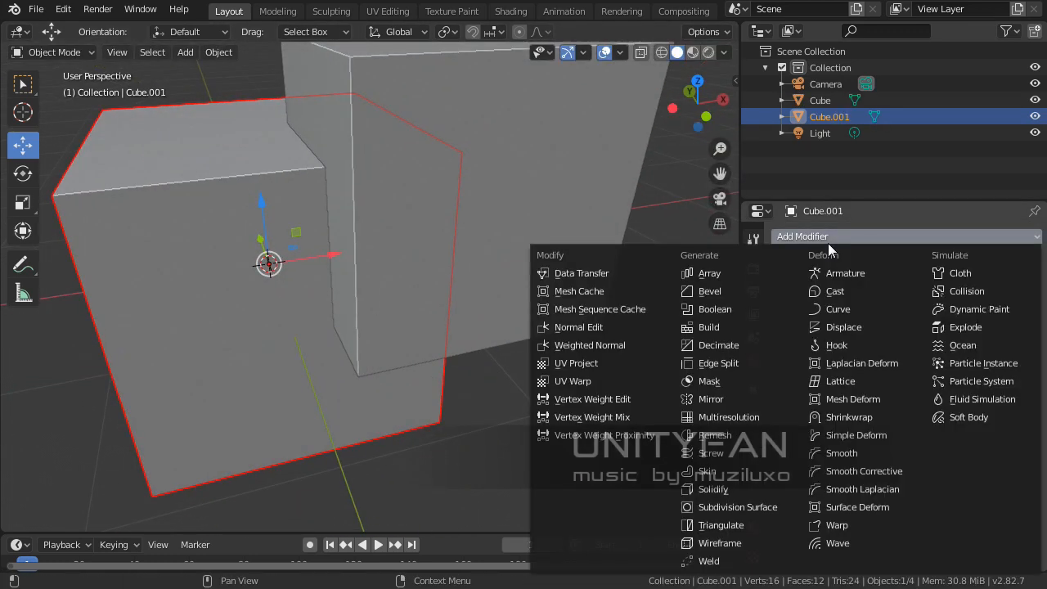
click(739, 308)
middle_drag(709, 309, 431, 324)
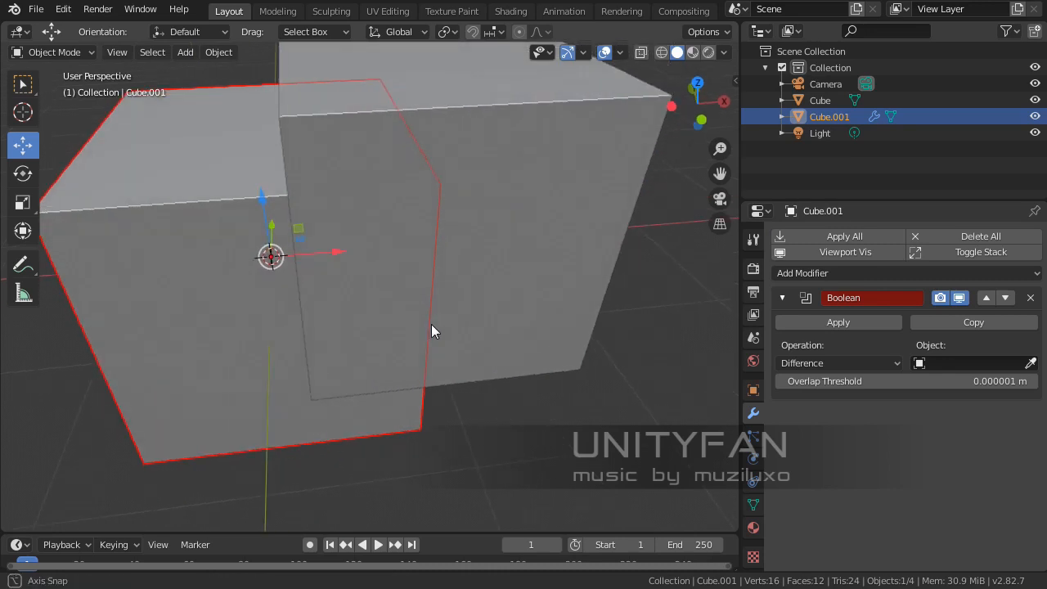
click(1027, 362)
click(543, 245)
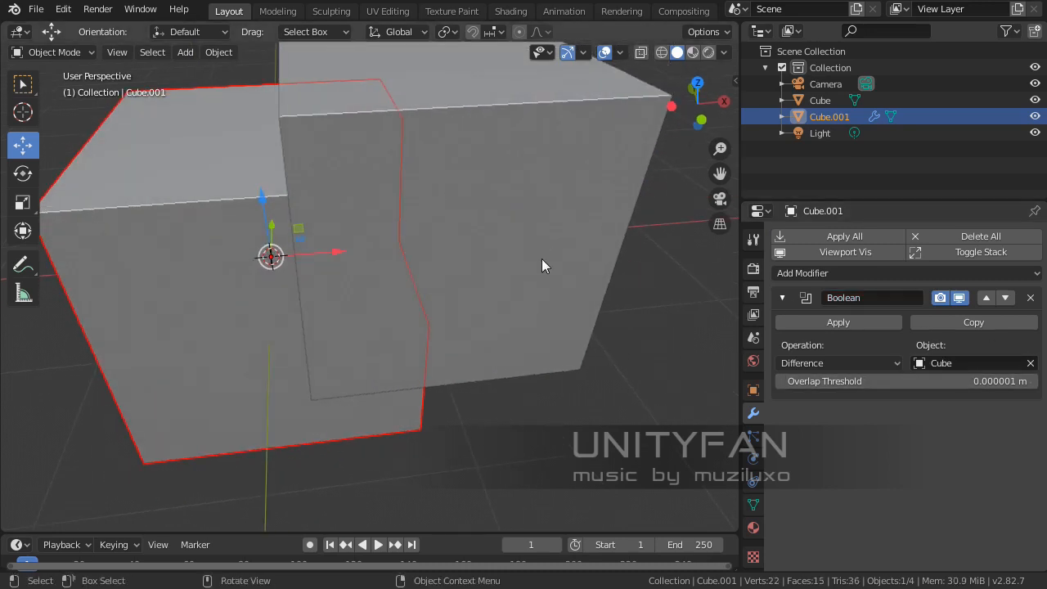
Step: Hide the original cube briefly to inspect the notch cut into the new cube, and bring it back
click(542, 258)
middle_drag(541, 259, 557, 311)
key(h)
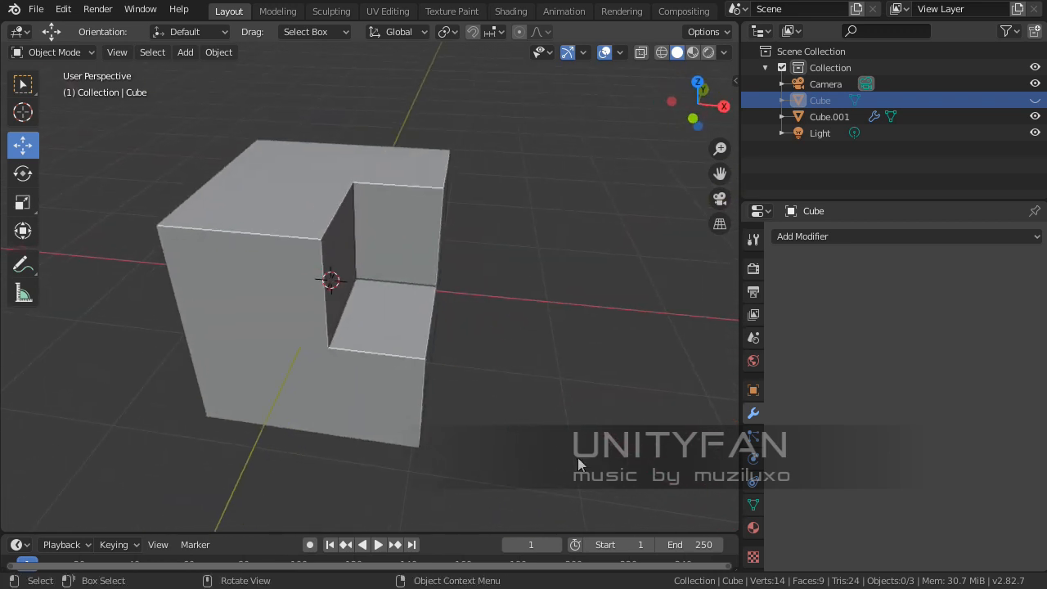
key(alt+h)
click(574, 413)
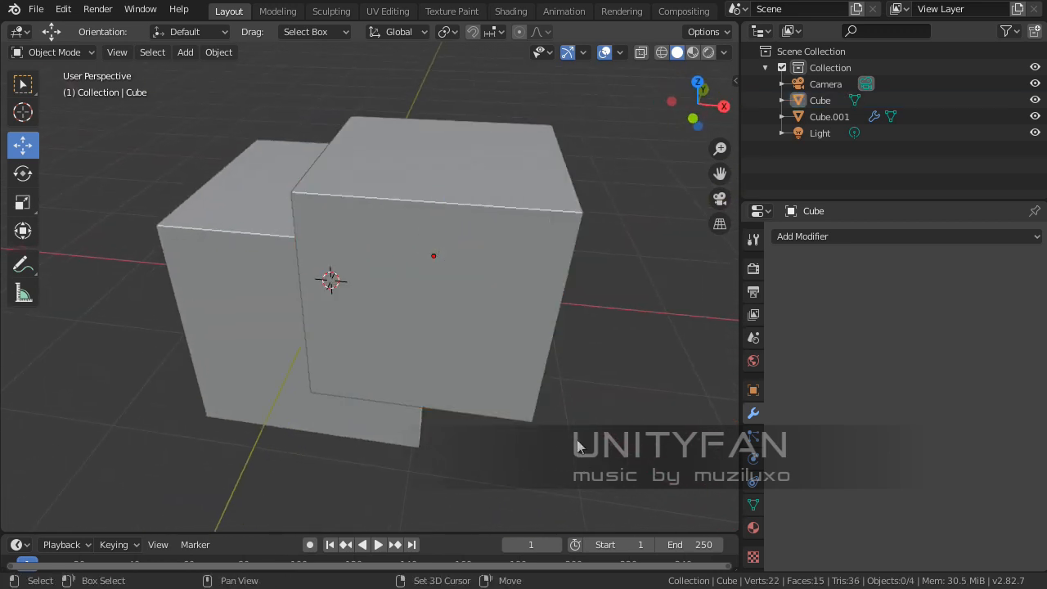
shift+middle_drag(574, 413, 533, 379)
Step: Create a new collection under the Scene Collection and rename it booleanCollection 2
click(766, 68)
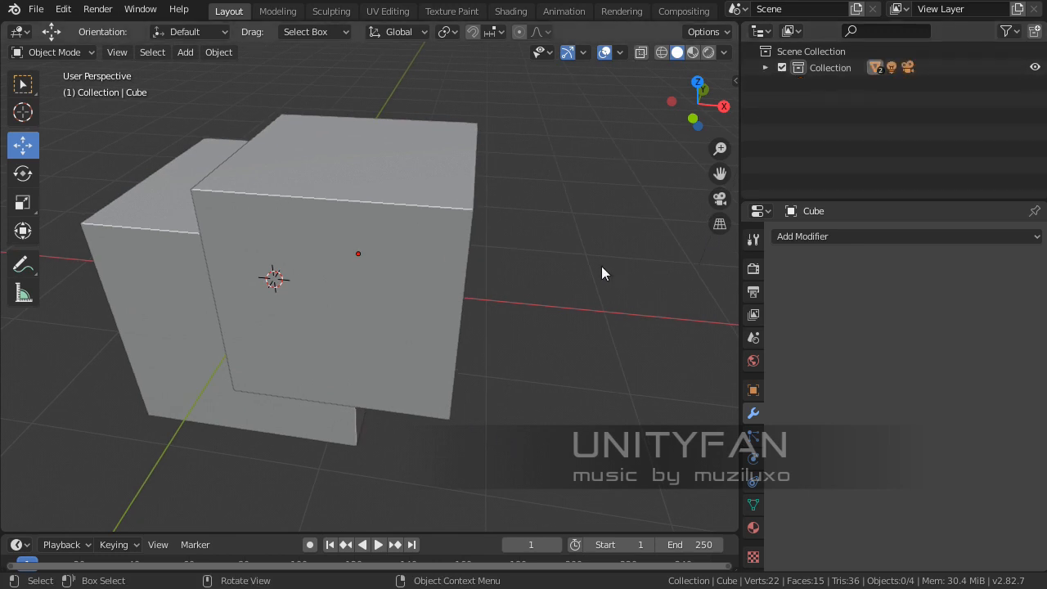
middle_drag(601, 266, 537, 386)
click(567, 351)
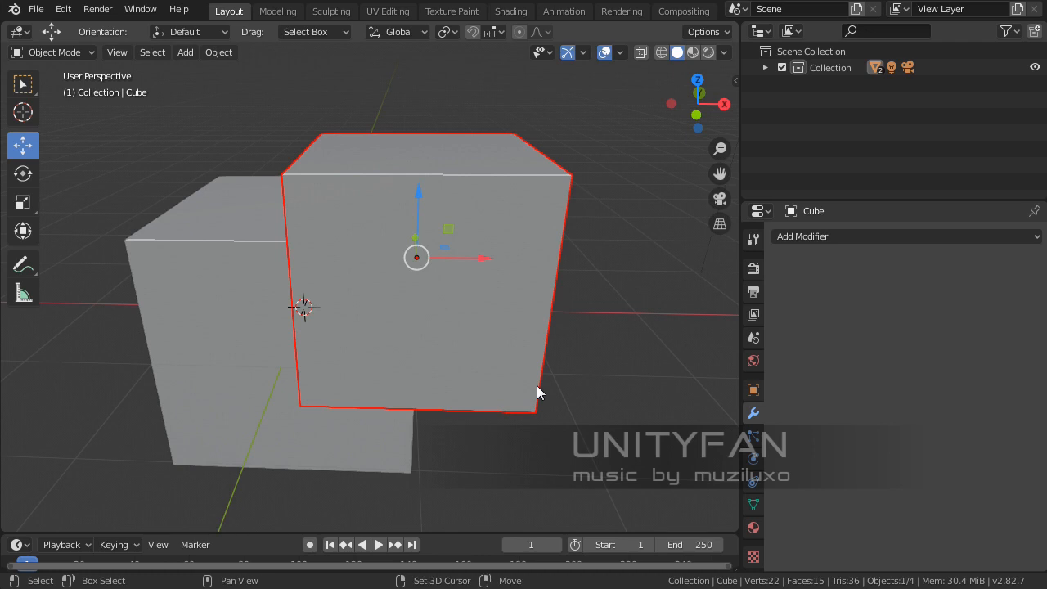
right_click(822, 50)
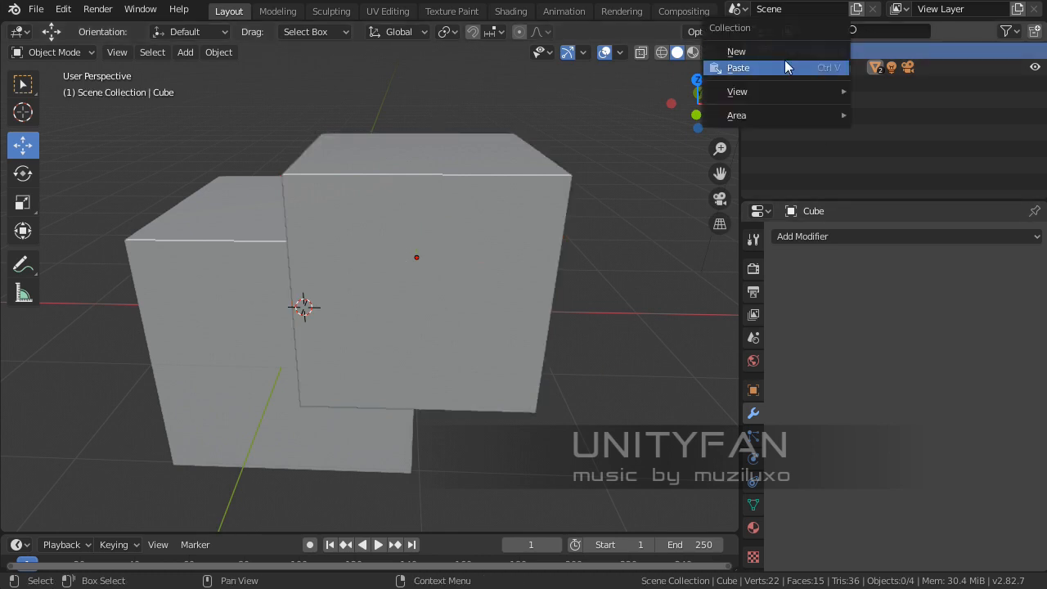
click(797, 52)
double_click(820, 82)
key(Return)
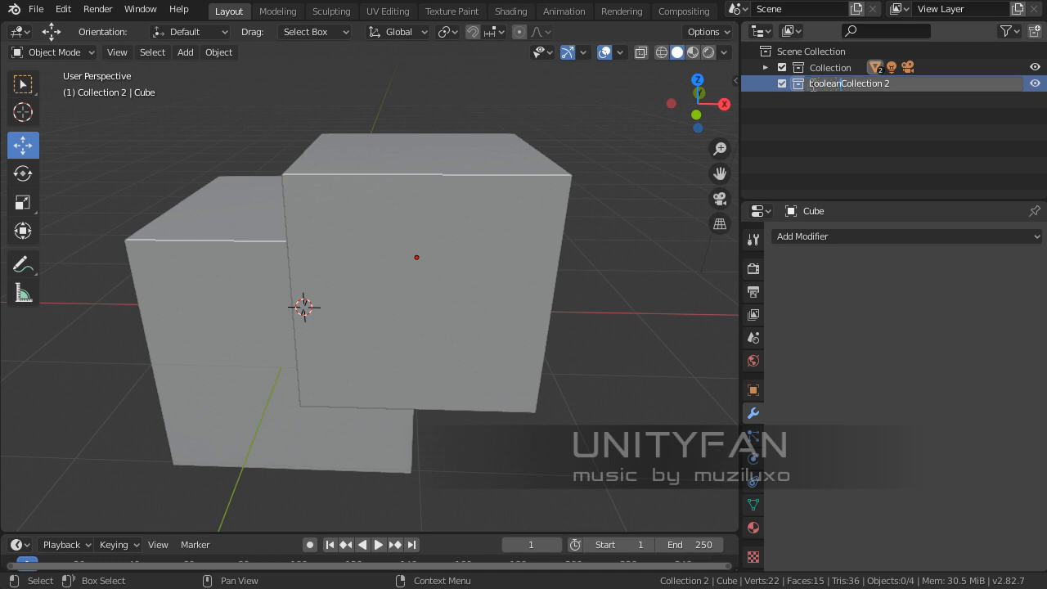
key(Return)
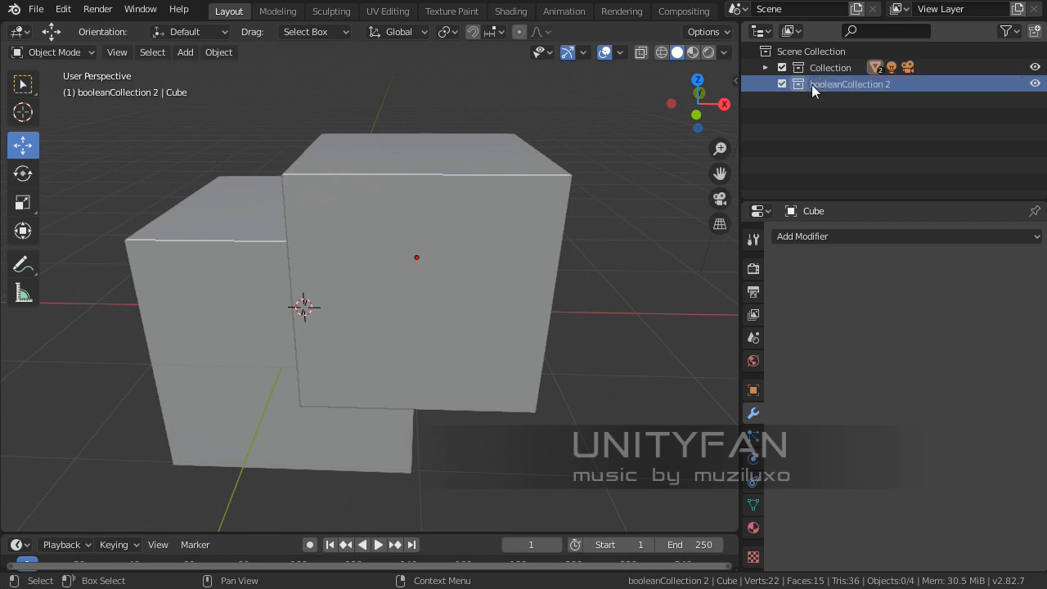
Step: Snap the 3D cursor to the centre of the cutting cube
click(426, 307)
mouse_move(426, 308)
middle_down()
mouse_move(408, 295)
mouse_move(413, 305)
middle_up()
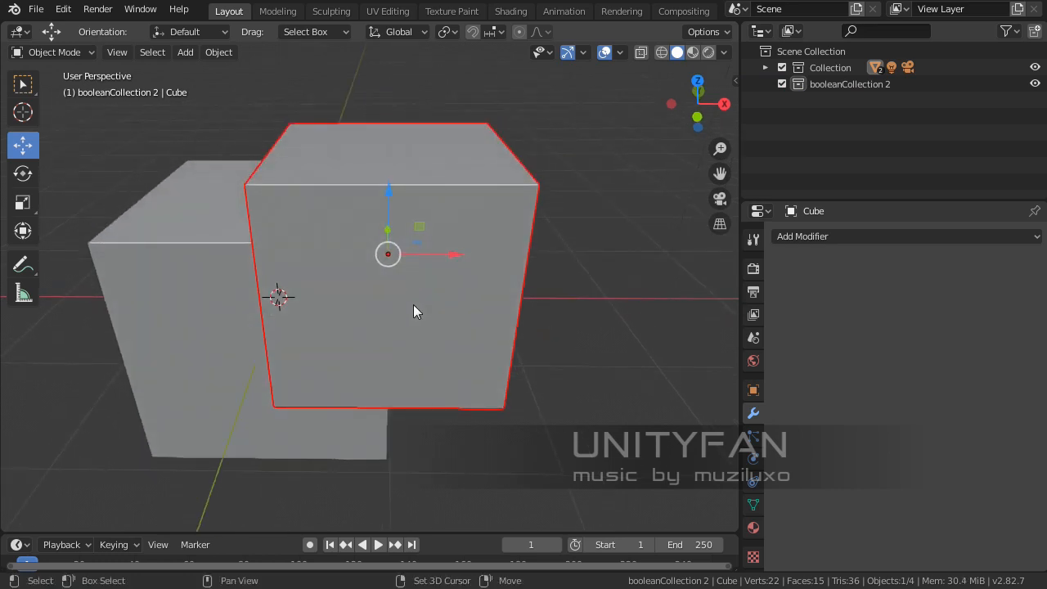
key(shift+s)
click(425, 403)
Step: Add a Plain Axes empty at the cutting cube's centre and place it in Collection
key(shift+a)
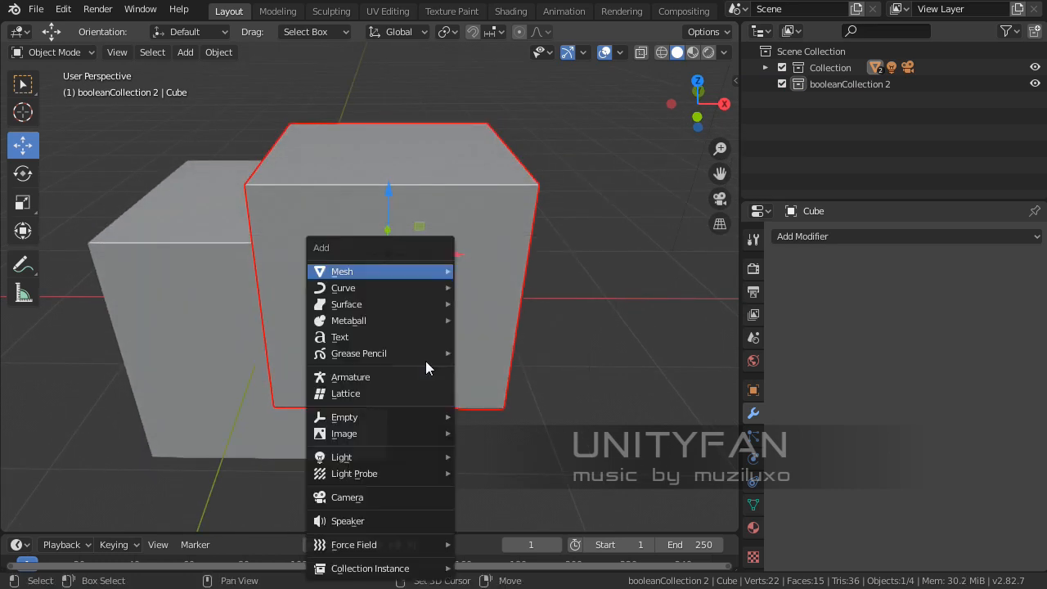
mouse_move(378, 416)
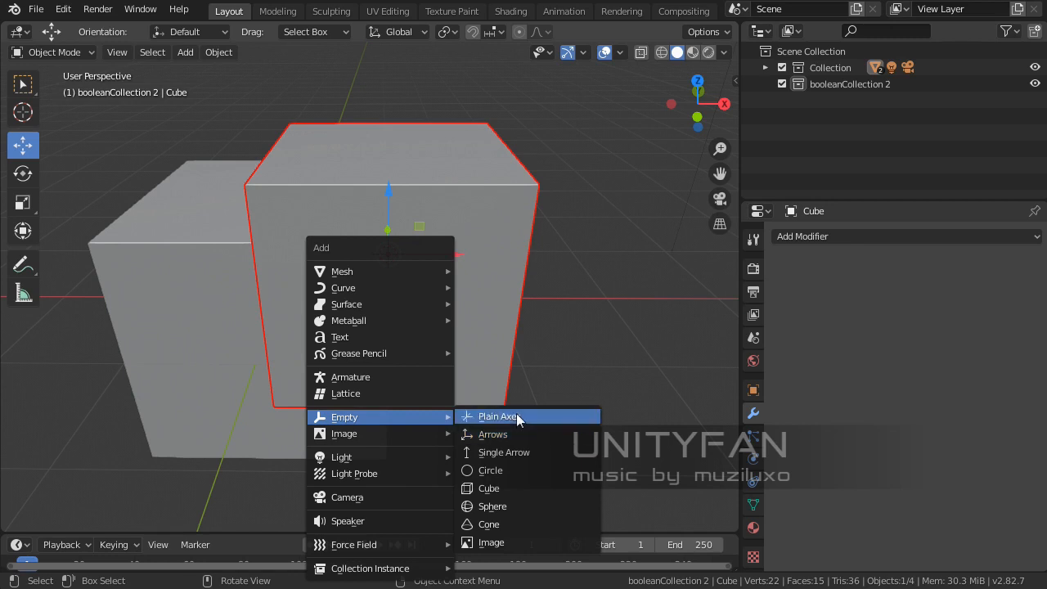
click(494, 417)
drag(842, 98, 829, 72)
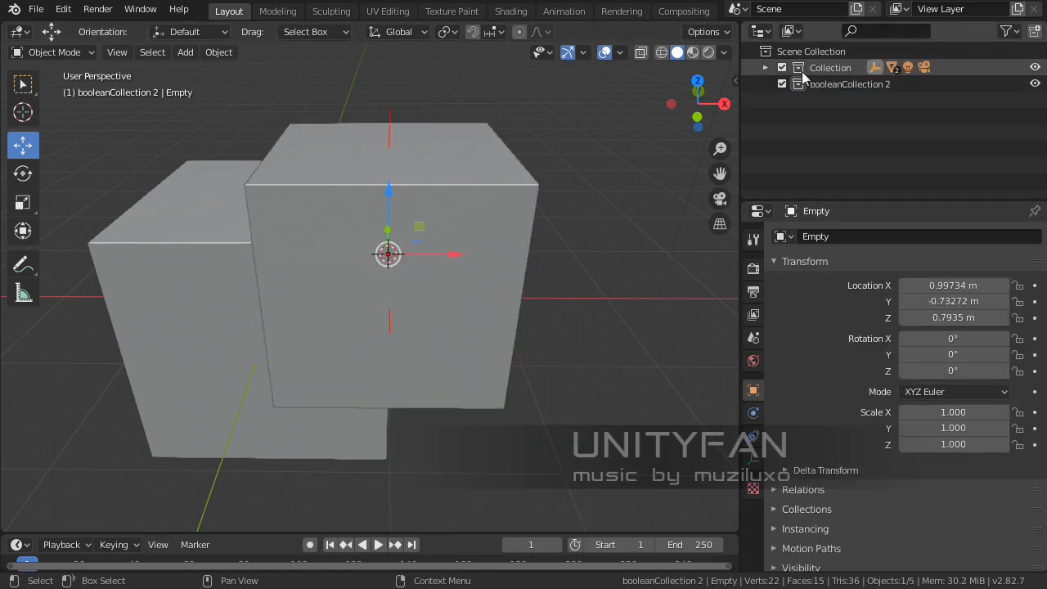
click(764, 67)
Step: Parent the cutting cube to the empty using the Object option
middle_drag(429, 175, 423, 297)
click(402, 338)
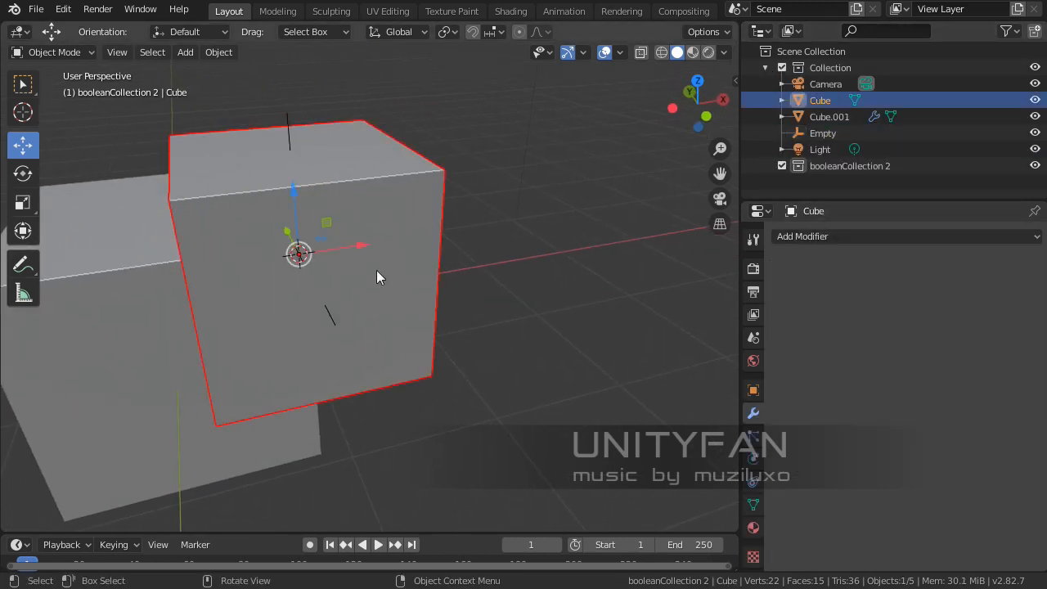
middle_drag(376, 272, 417, 230)
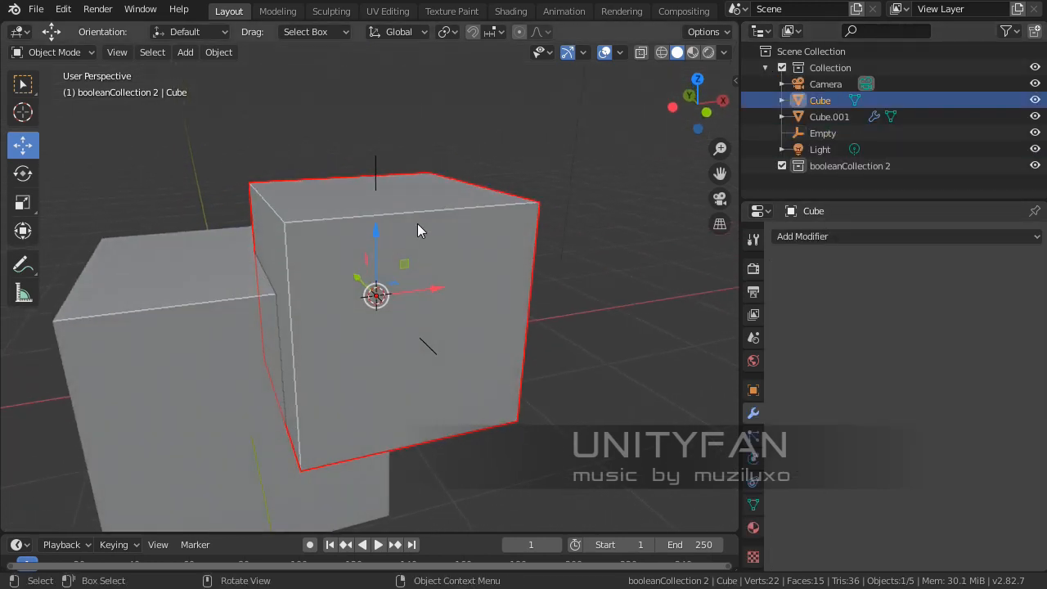
shift+click(377, 163)
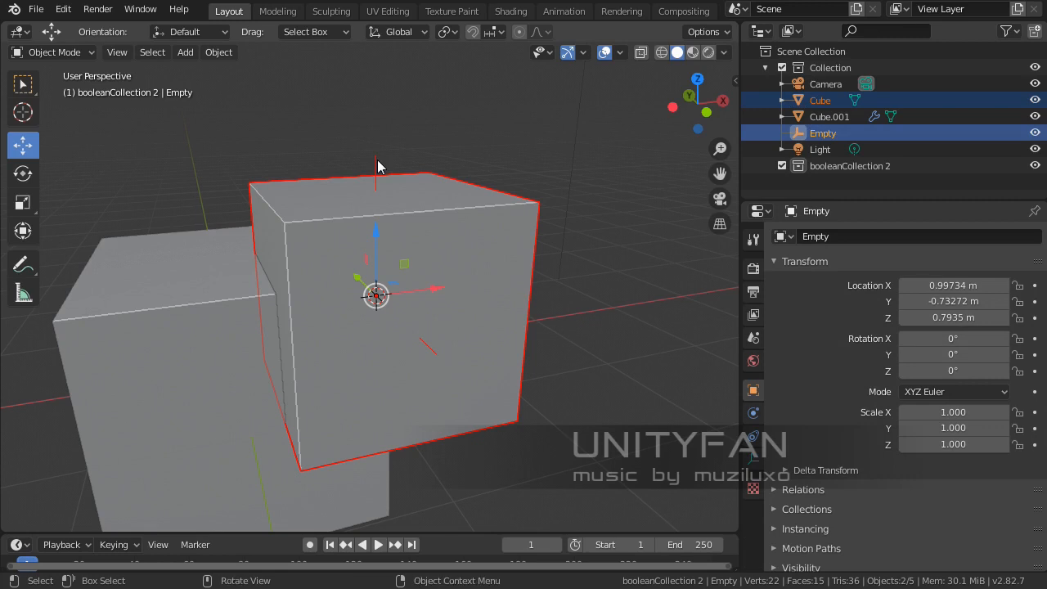
key(ctrl+p)
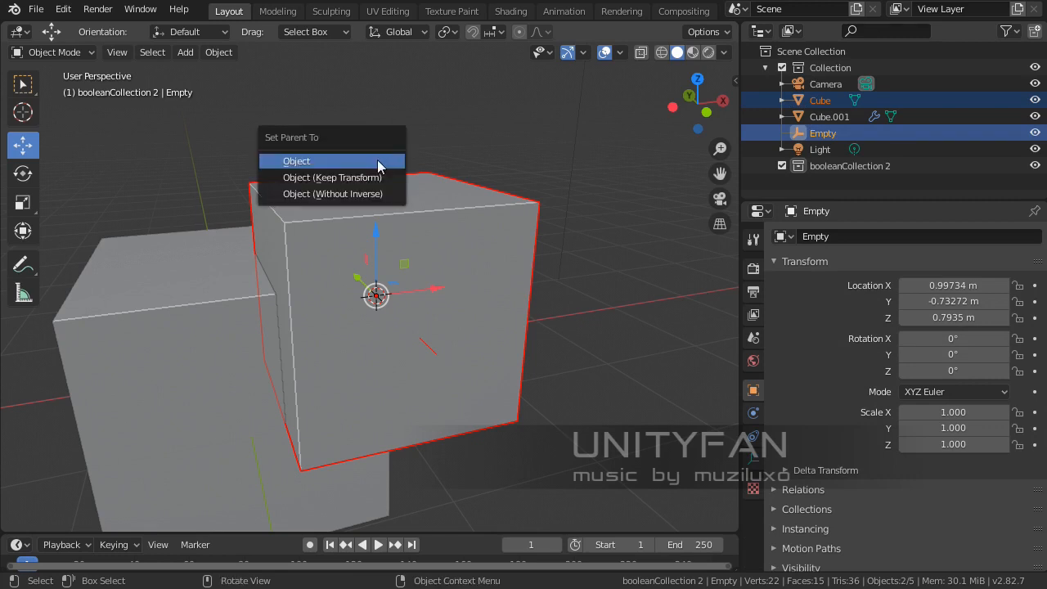
click(379, 162)
Step: Move the cutting cube into booleanCollection 2
middle_drag(379, 178, 409, 239)
click(425, 226)
scroll(416, 202, up, 3)
scroll(412, 238, down, 2)
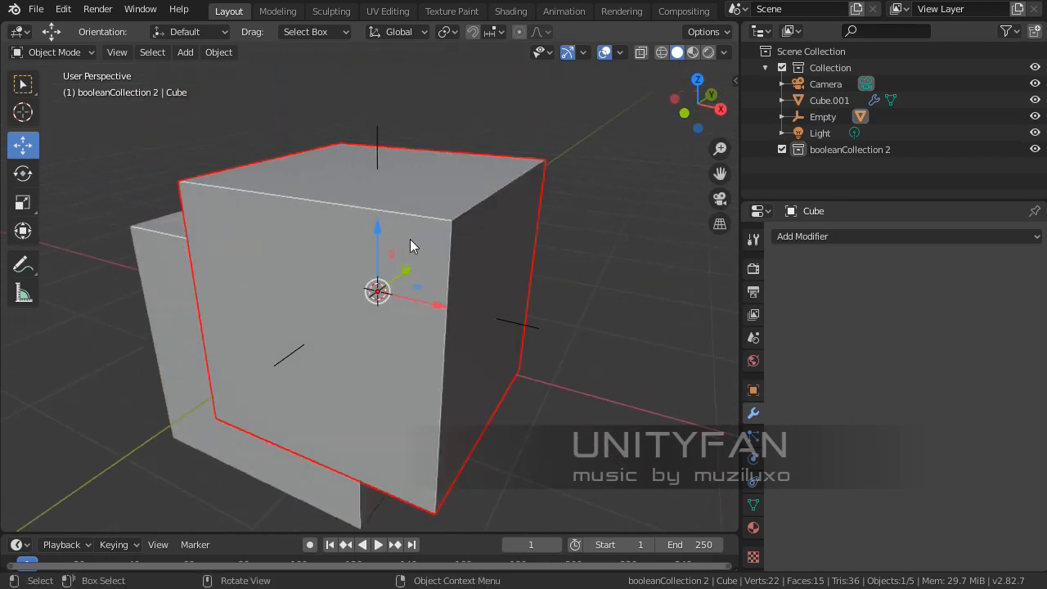
key(m)
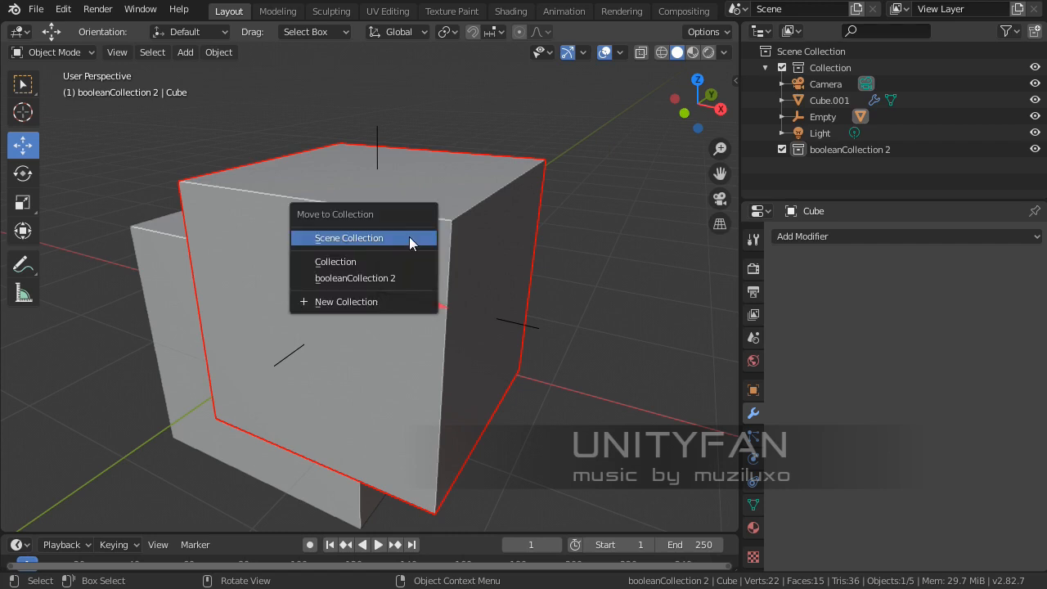
click(371, 278)
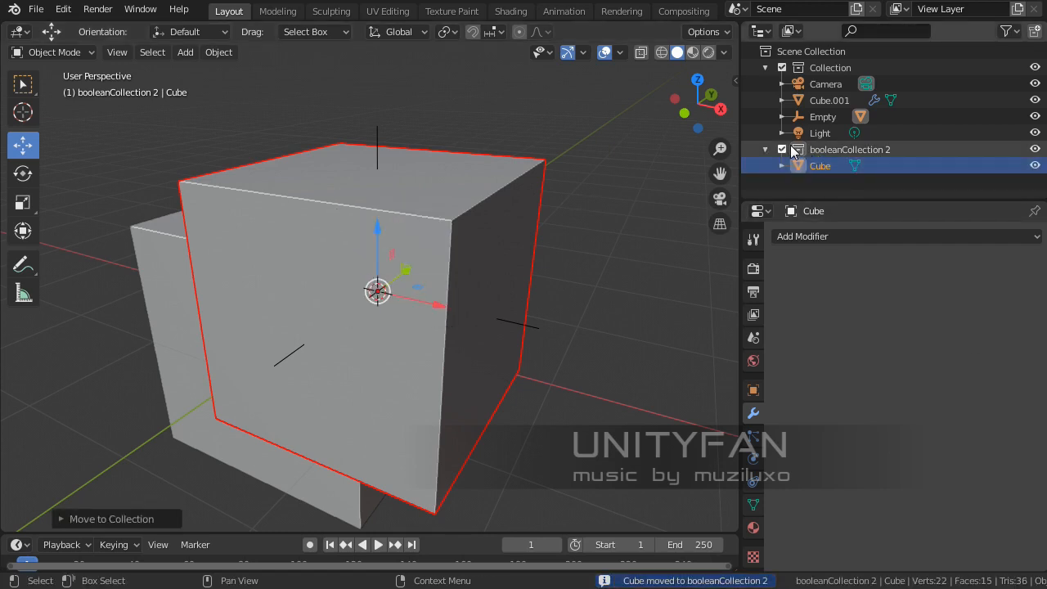
Step: Exclude booleanCollection 2 temporarily to view the cut cube and select the empty, and include the collection again
click(782, 150)
middle_drag(478, 217, 524, 293)
click(482, 292)
click(782, 149)
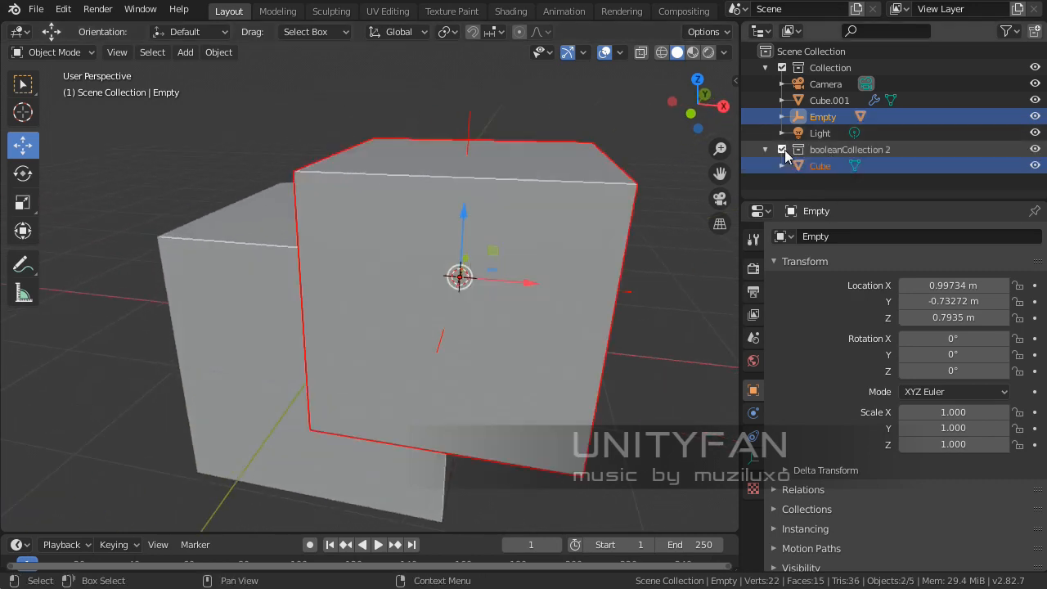
Step: Select the empty and move it together with its child cube in the XZ plane to about X 0.62 m, Z 0.86 m
middle_drag(493, 234, 480, 266)
drag(488, 255, 491, 255)
click(493, 258)
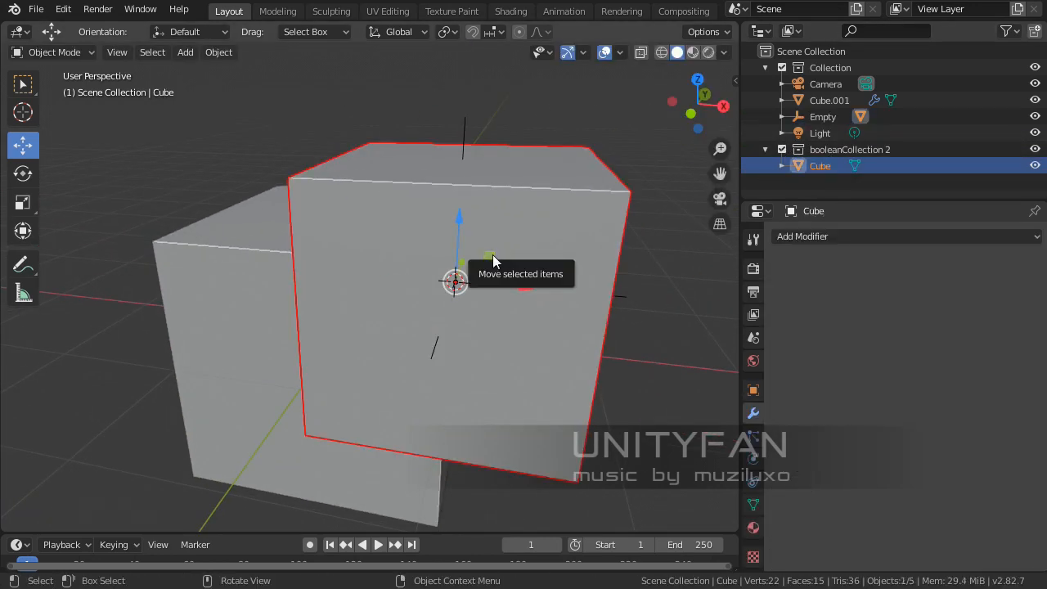
key(ctrl+z)
click(622, 296)
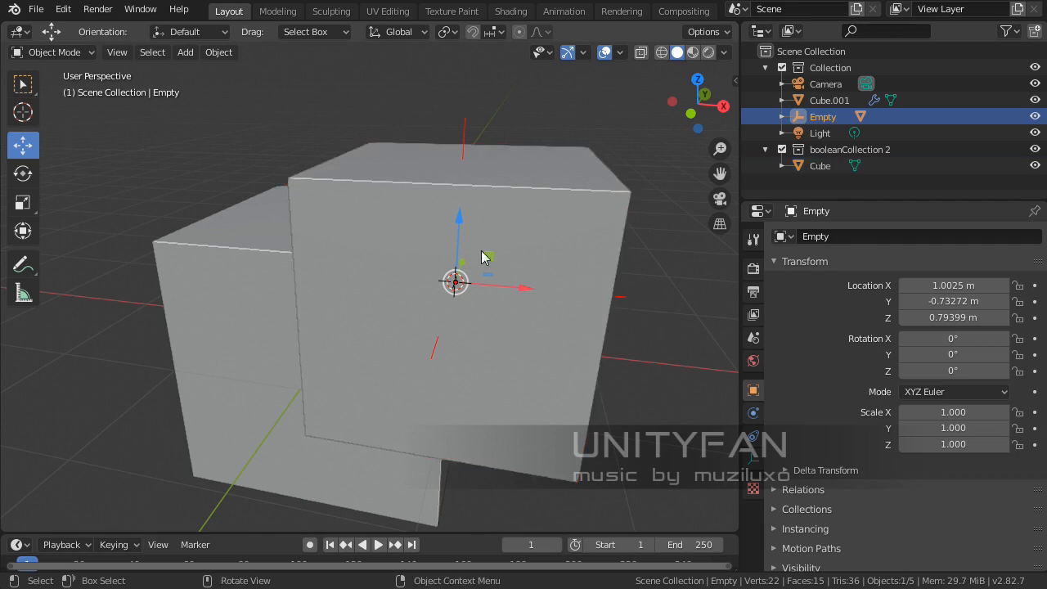
drag(487, 256, 458, 269)
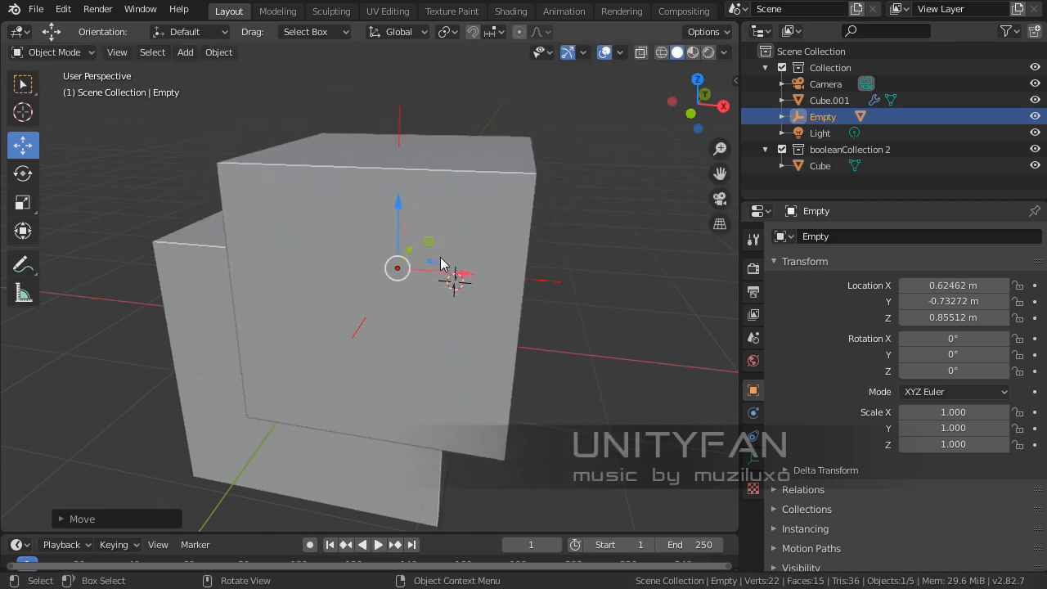
middle_drag(458, 269, 435, 271)
Step: Select the cutting cube, switch back to its parent empty, and move the empty to about X 0.80 m
click(480, 201)
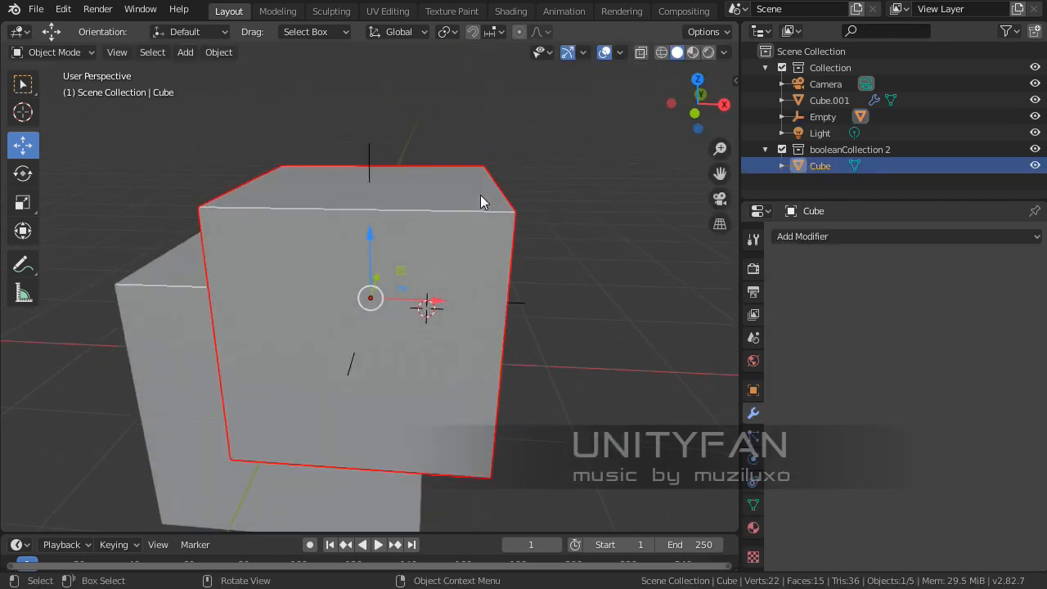
click(377, 147)
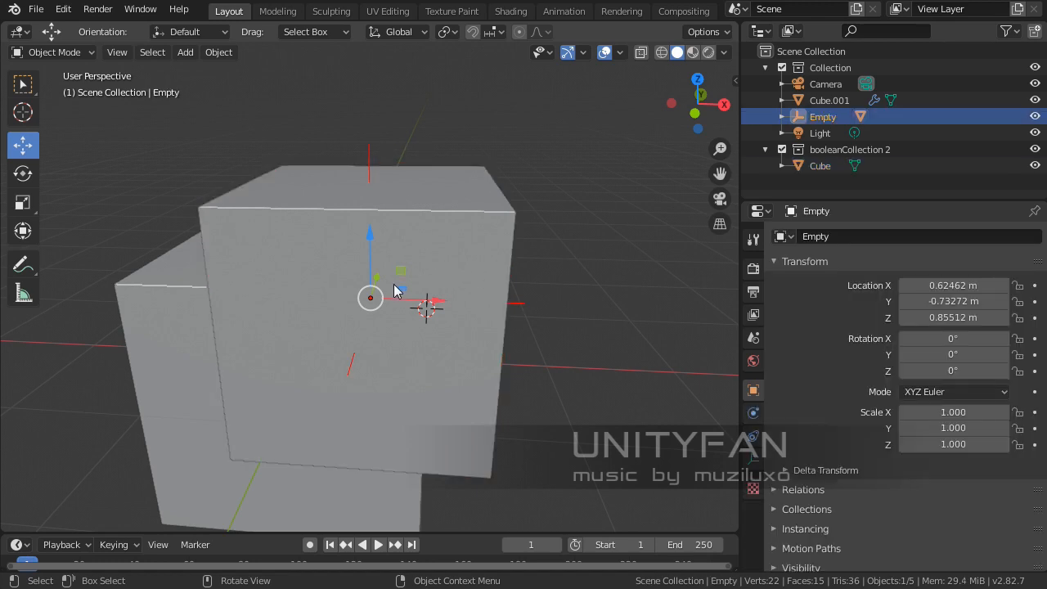
drag(393, 291, 432, 278)
middle_drag(431, 278, 478, 266)
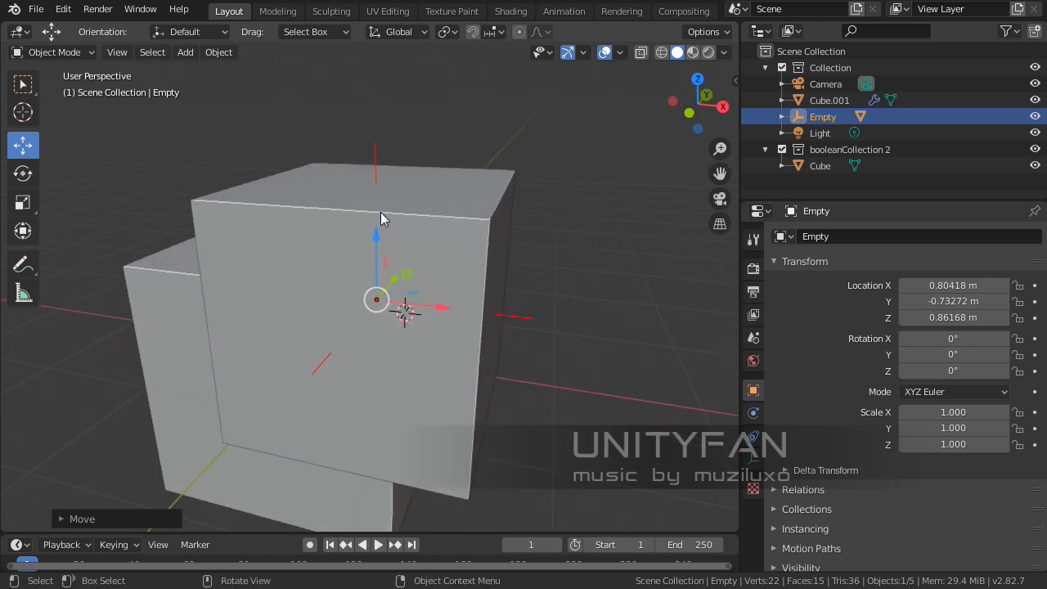
Step: Exclude booleanCollection 2 and slide the empty along X to about -0.01 m to shift the Boolean cut
click(782, 153)
middle_drag(409, 308, 537, 260)
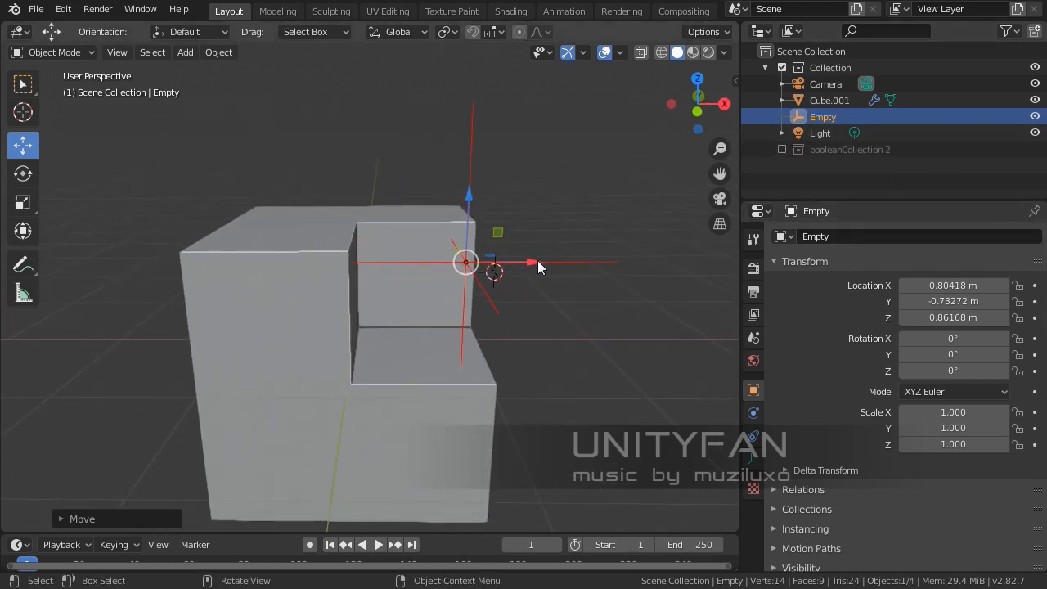
drag(537, 260, 385, 302)
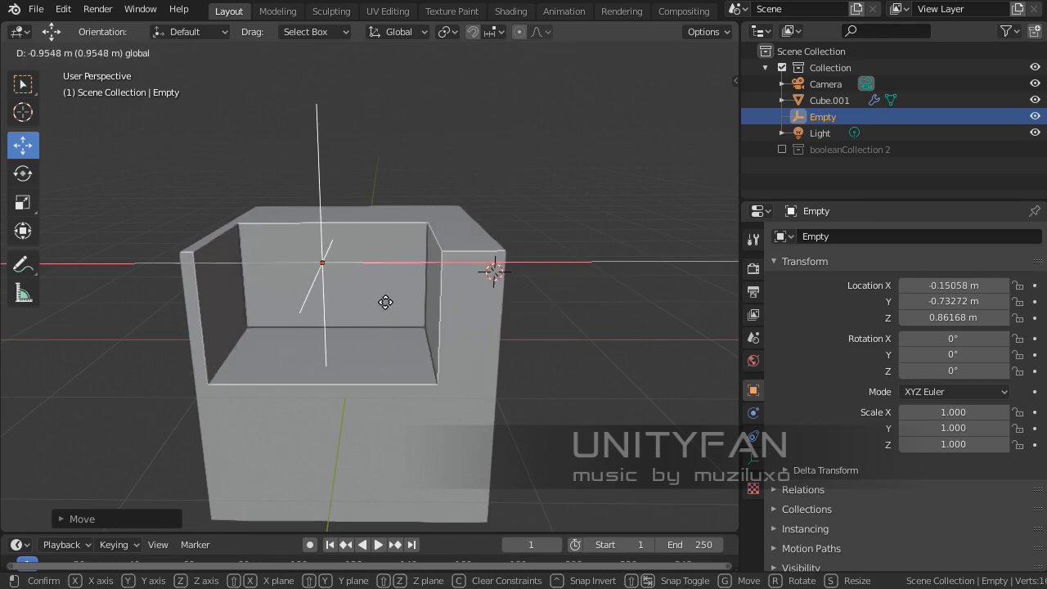
middle_drag(385, 302, 500, 337)
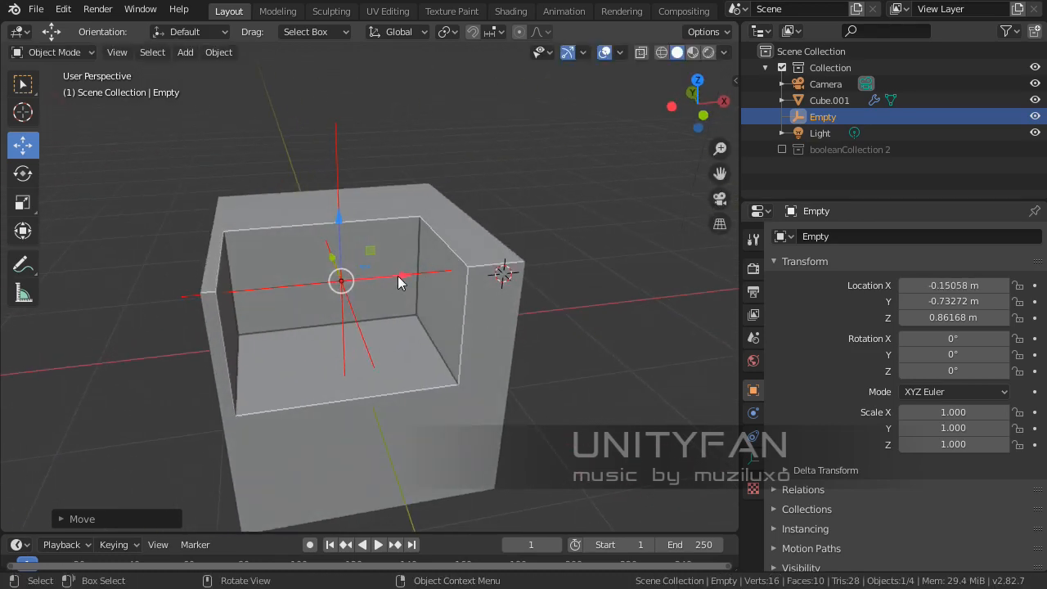
drag(398, 276, 432, 271)
Step: Move the empty deeper into the cube, to about Y -0.29 m and Z 0.46 m
middle_drag(397, 298, 482, 236)
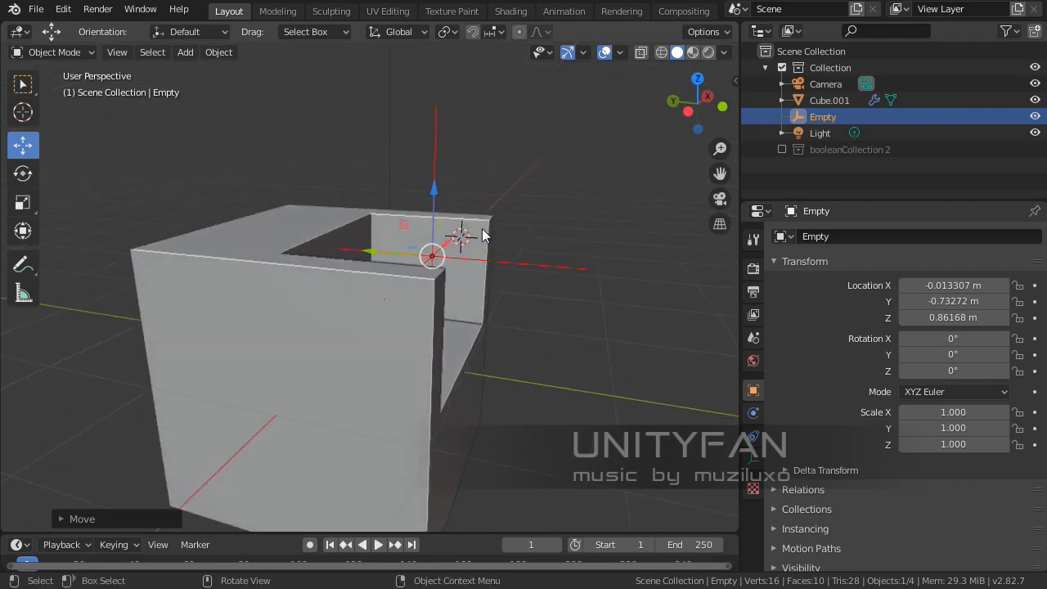
drag(407, 220, 347, 303)
middle_drag(412, 324, 353, 253)
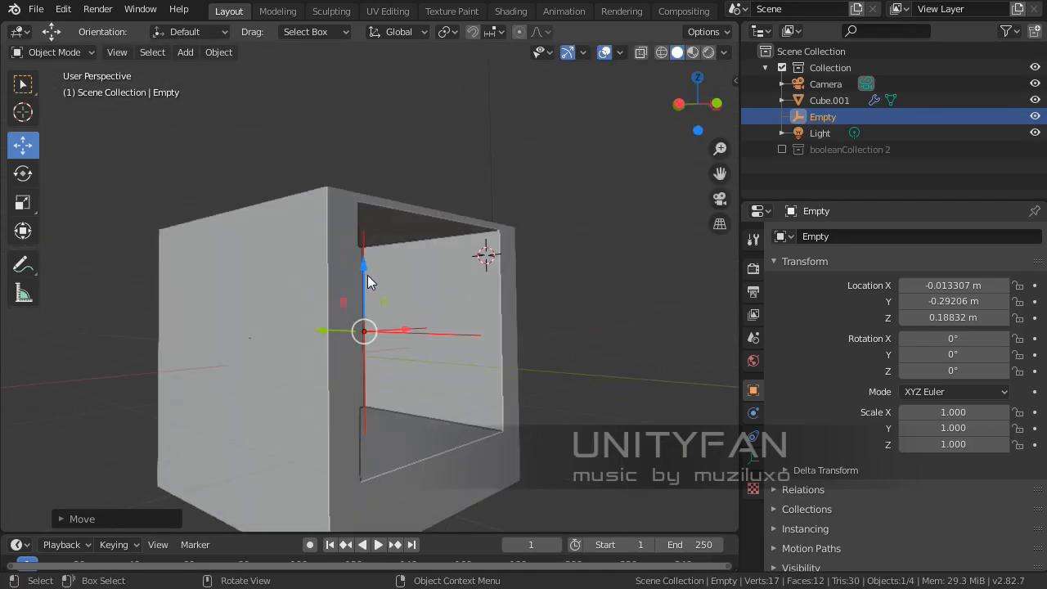
drag(368, 275, 358, 235)
middle_drag(359, 236, 350, 308)
Step: Slide the empty along X to about 1.04 m, pulling the cut back towards the cube's side
scroll(350, 309, down, 2)
middle_drag(439, 310, 390, 255)
scroll(389, 255, up, 2)
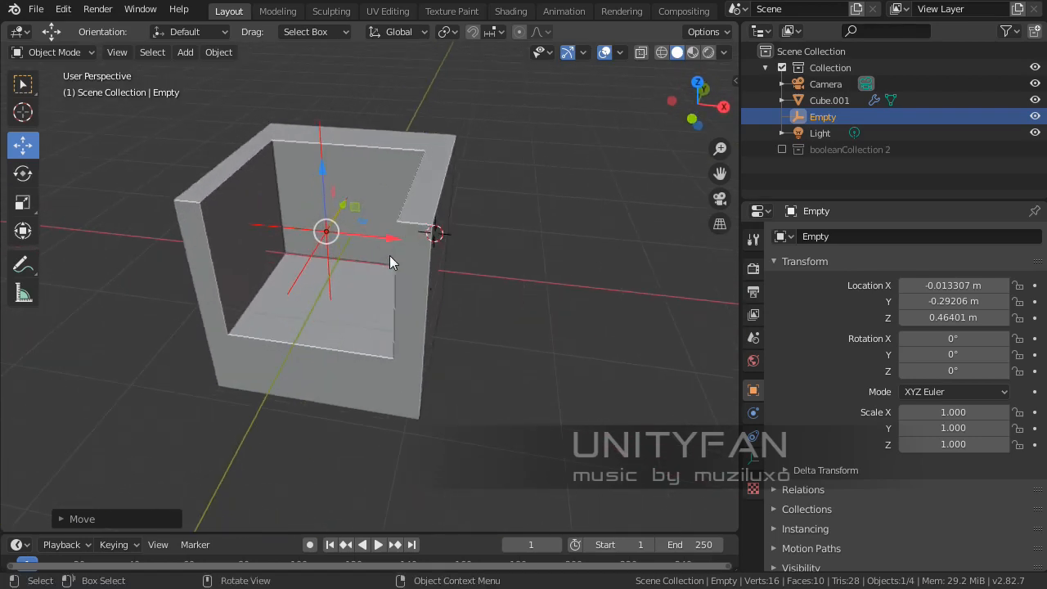
shift+middle_drag(334, 237, 368, 246)
scroll(368, 245, up, 1)
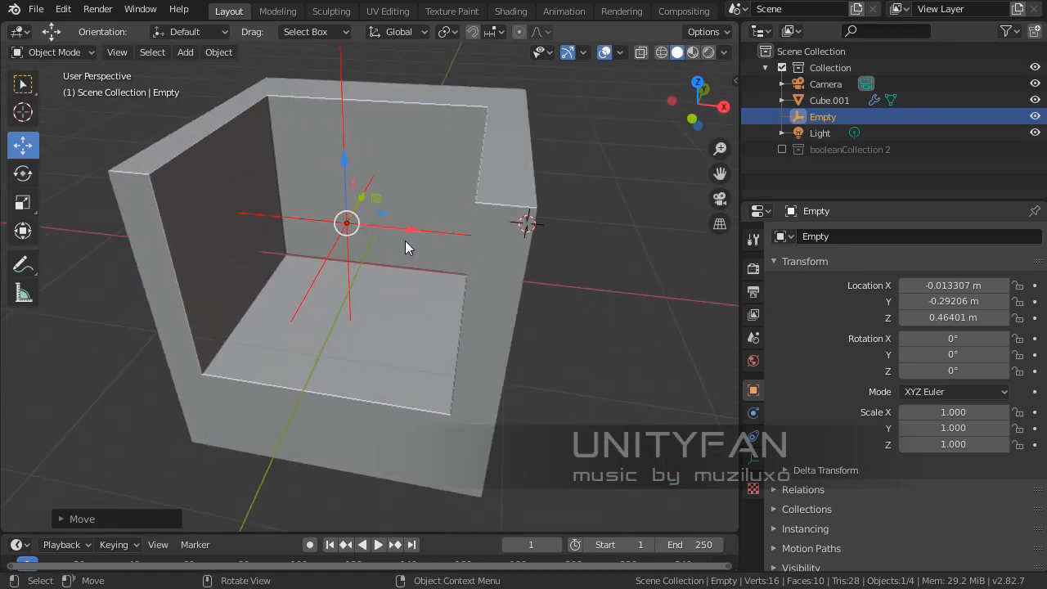
drag(390, 233, 524, 233)
scroll(486, 236, down, 2)
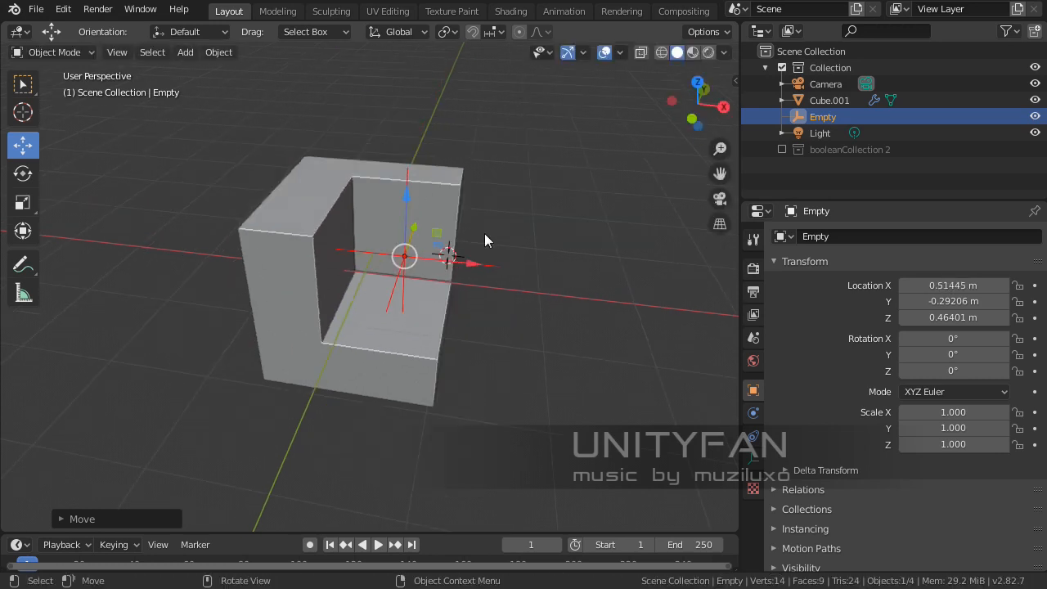
drag(444, 250, 495, 257)
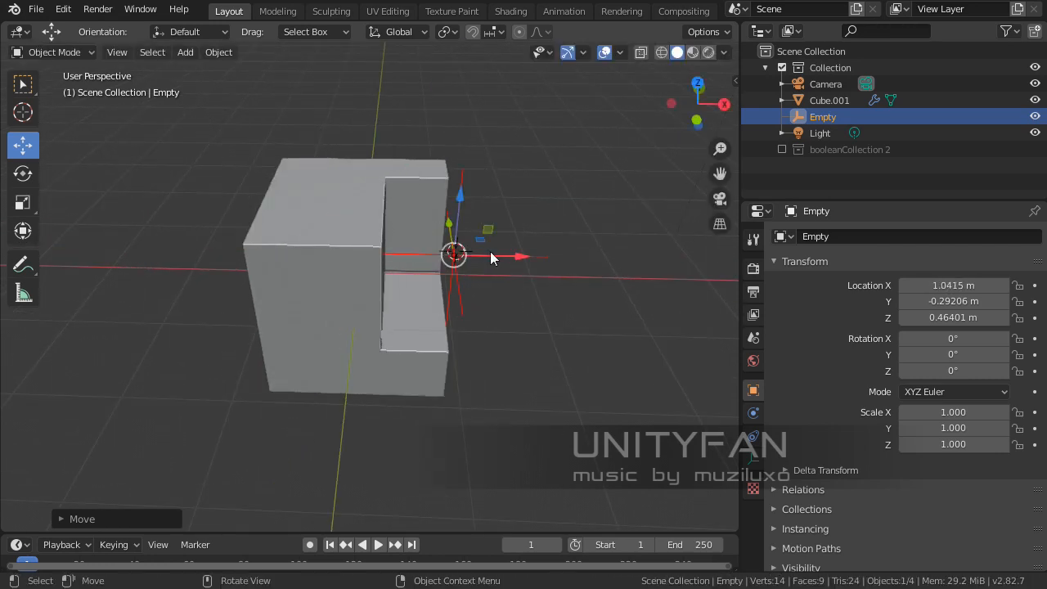
Step: Delete the cube that carries the Boolean modifier
middle_drag(495, 257, 379, 221)
click(327, 214)
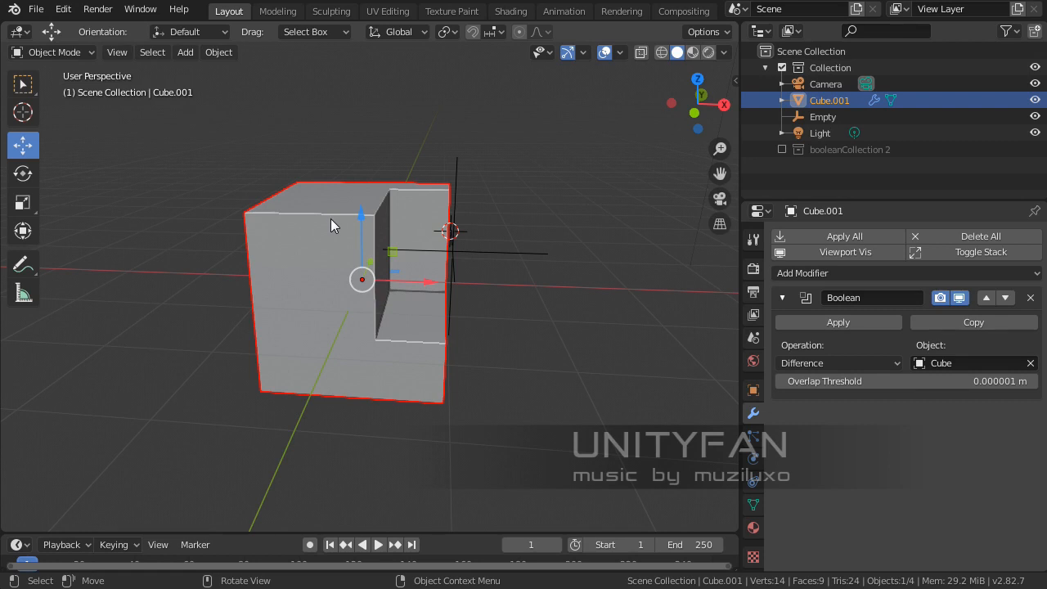
key(x)
click(332, 221)
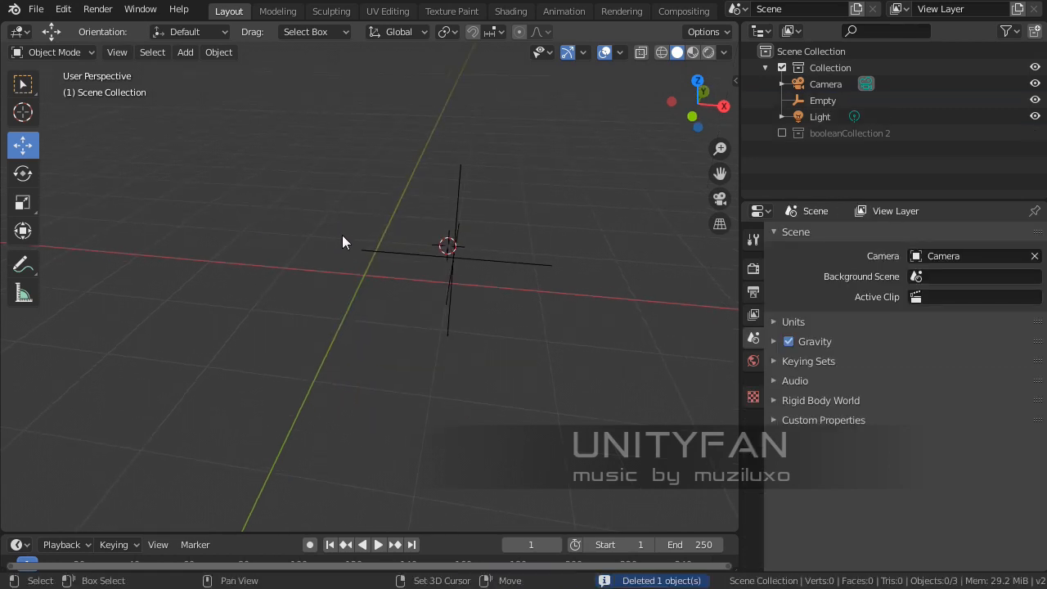
key(shift+a)
mouse_move(295, 90)
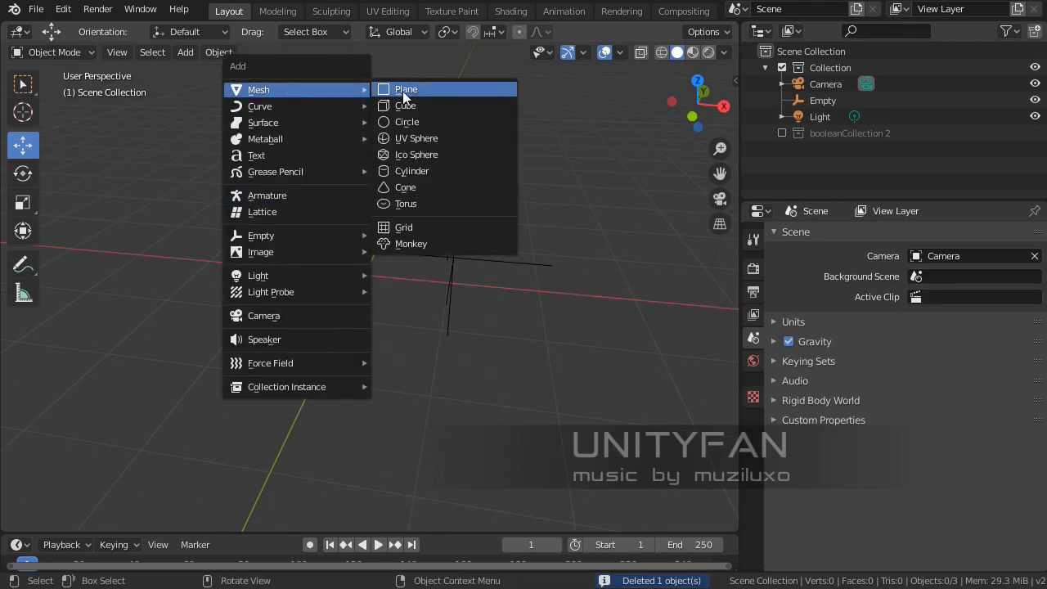
click(407, 244)
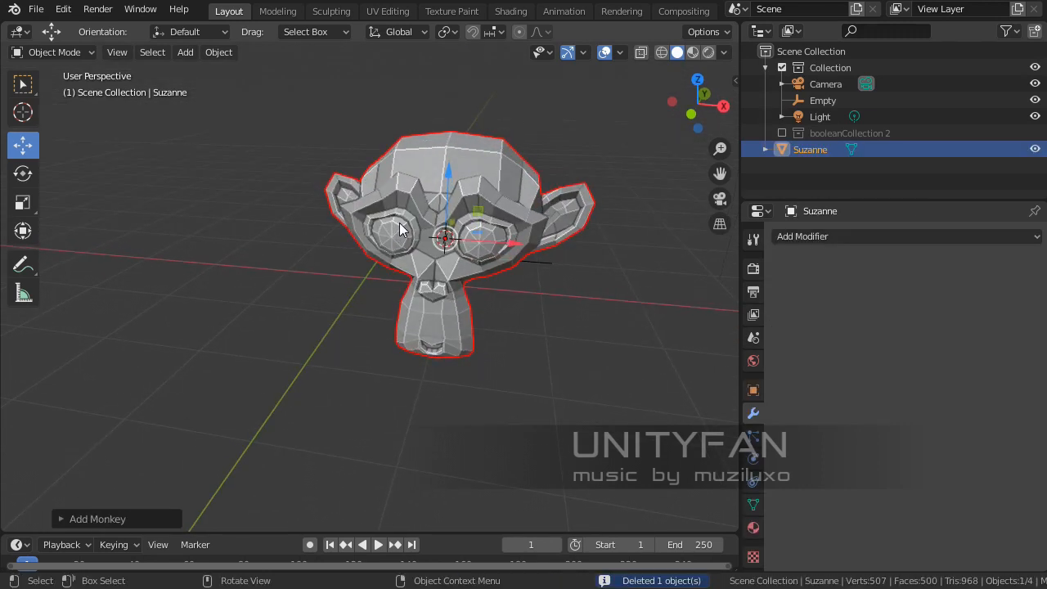
key(x)
click(404, 221)
scroll(415, 221, up, 2)
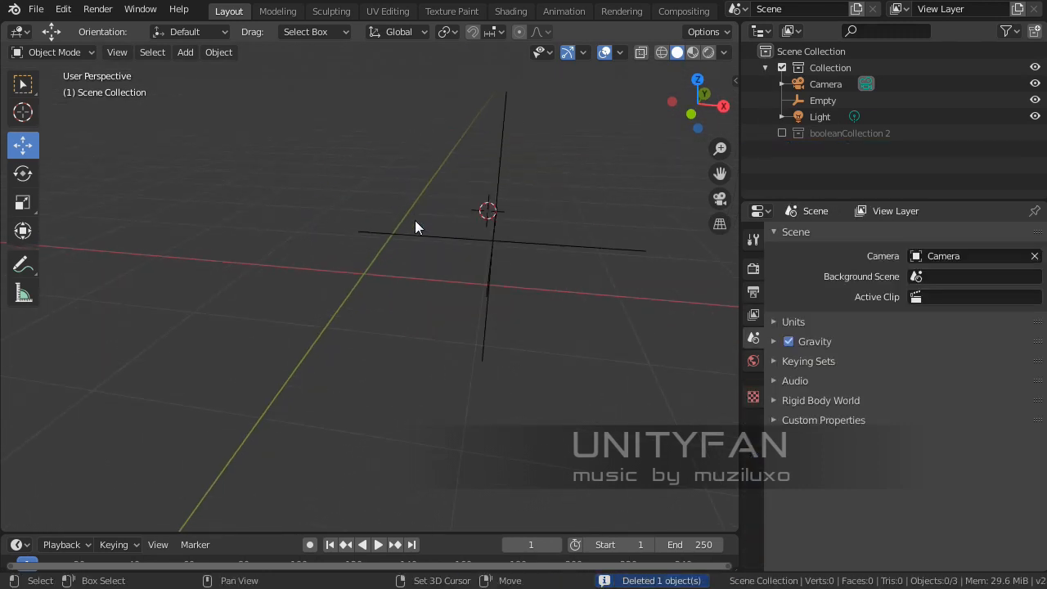
Step: Reset the 3D cursor to the world origin and add a Monkey mesh there
key(shift+c)
scroll(414, 226, down, 2)
key(shift+a)
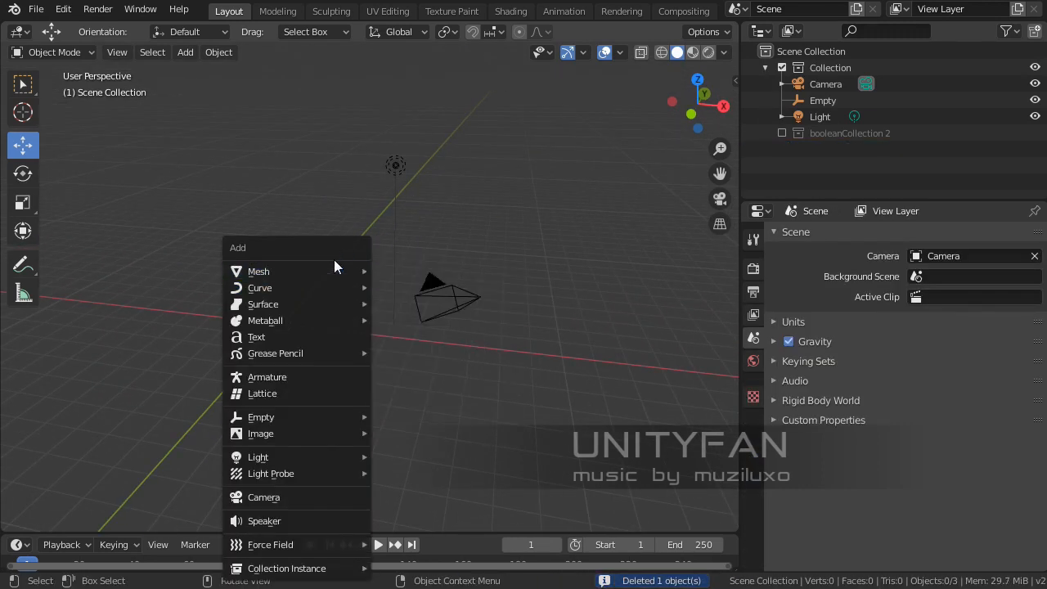
mouse_move(330, 266)
click(407, 425)
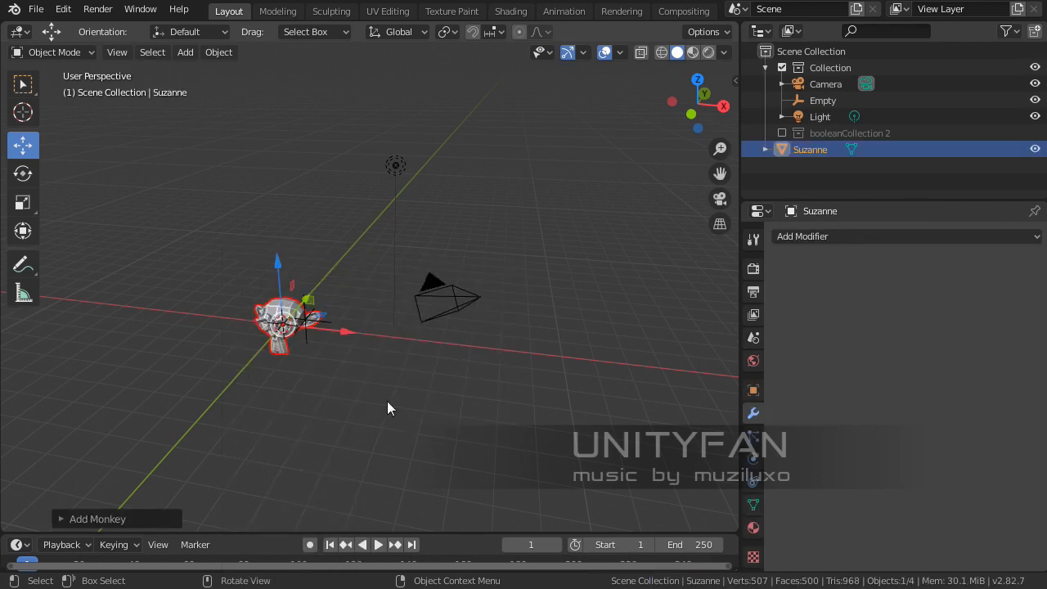
Step: Frame the monkey and add a Boolean modifier to it
key(KP_Decimal)
middle_drag(360, 278, 508, 286)
click(902, 237)
click(714, 309)
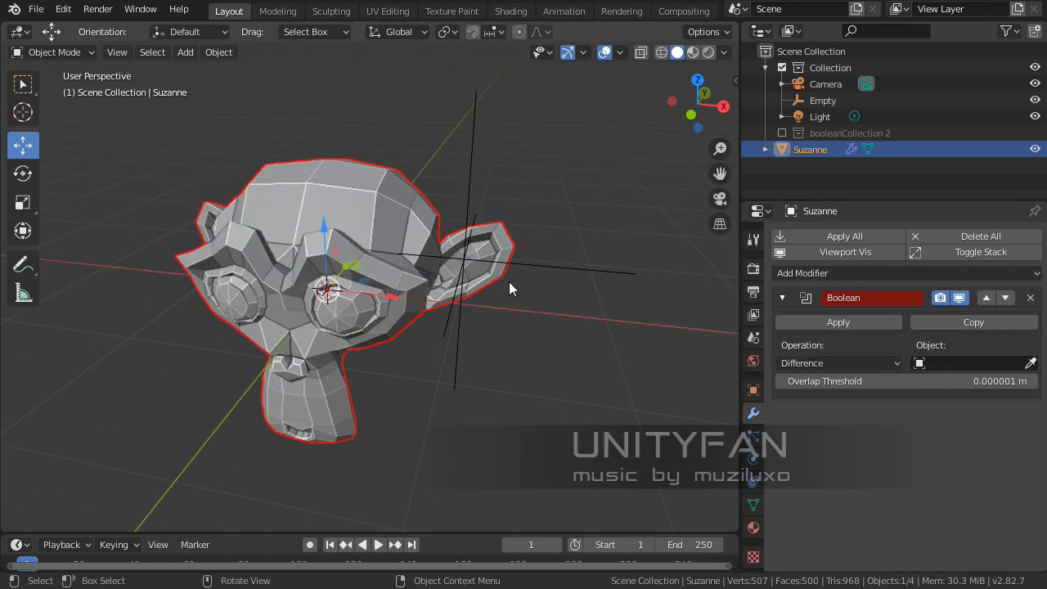
Step: Include booleanCollection 2 again and assign Cube as the object of the monkey's Boolean Difference modifier
click(782, 133)
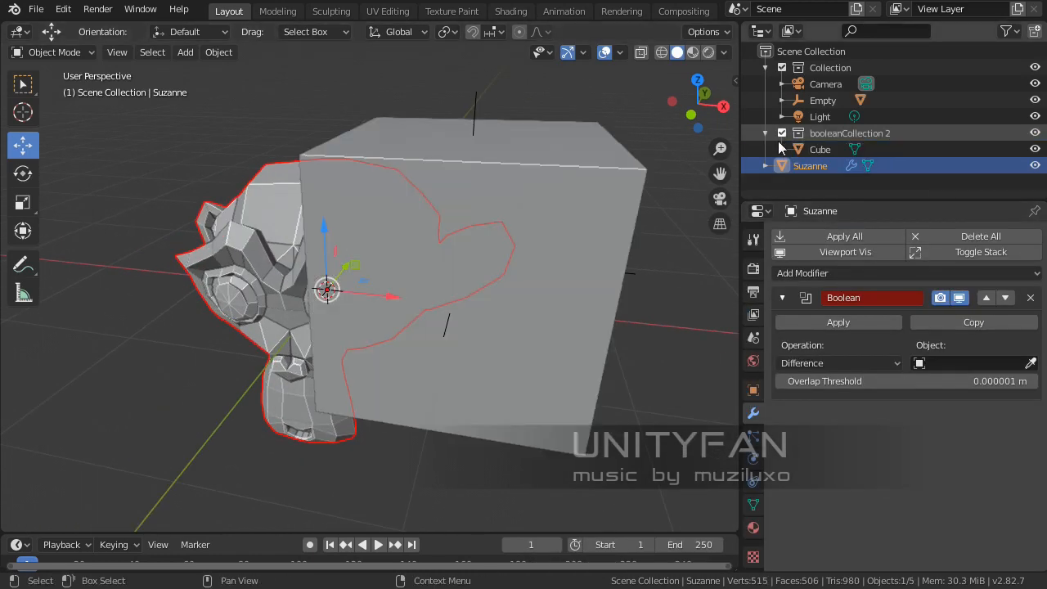
middle_drag(573, 237, 502, 286)
click(495, 205)
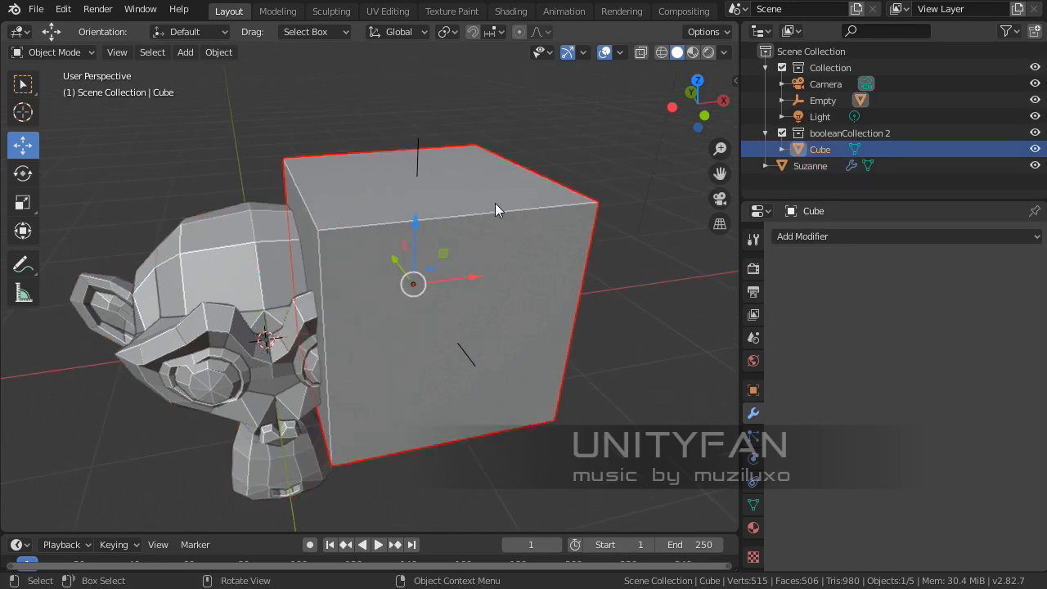
click(236, 278)
click(1029, 363)
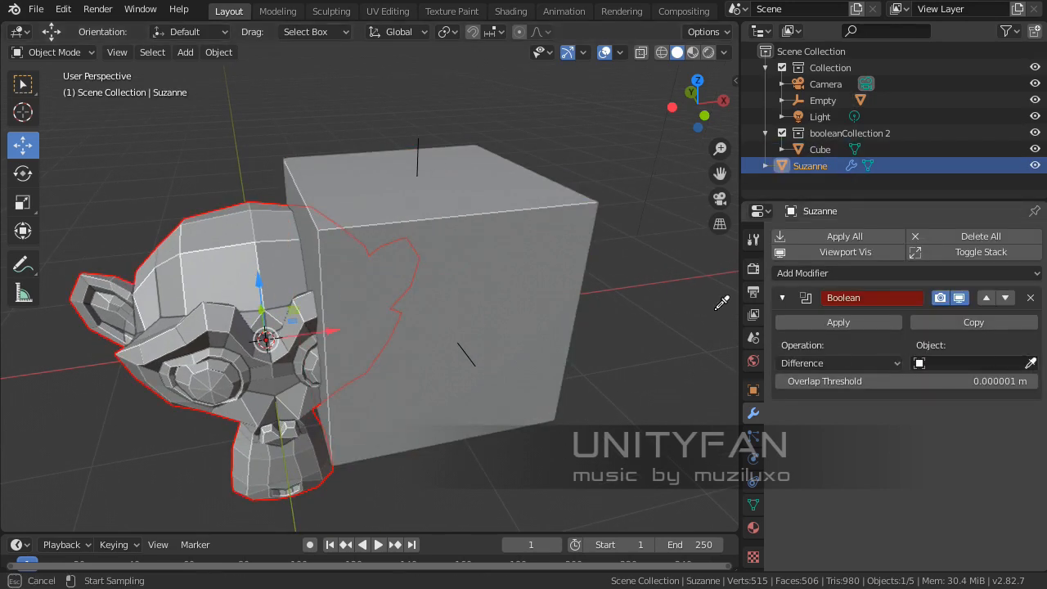
click(485, 174)
middle_drag(485, 174, 708, 188)
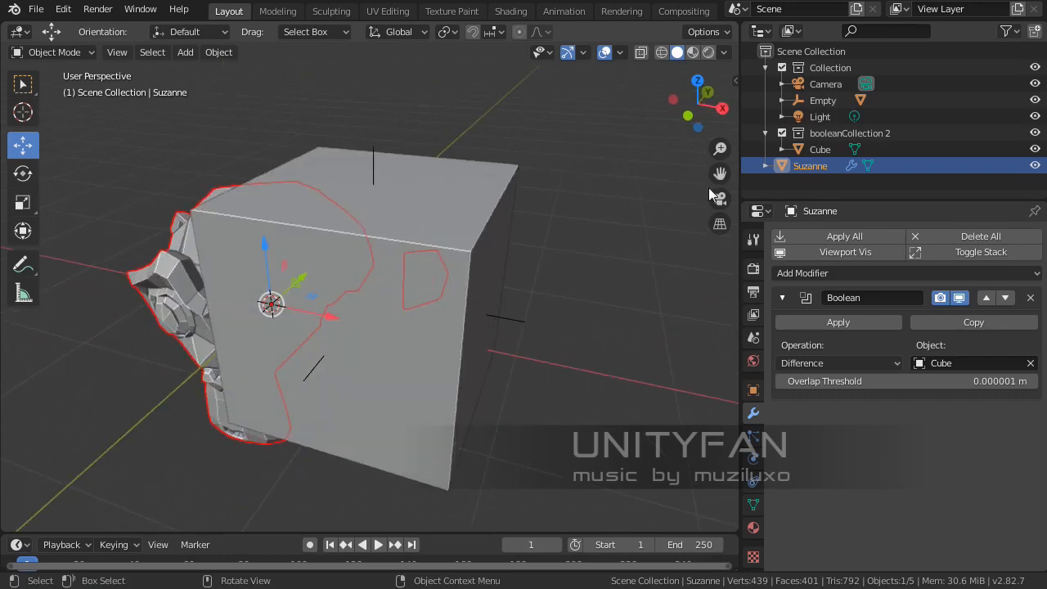
Step: Exclude booleanCollection 2 and select the empty beside the monkey
click(782, 134)
click(440, 312)
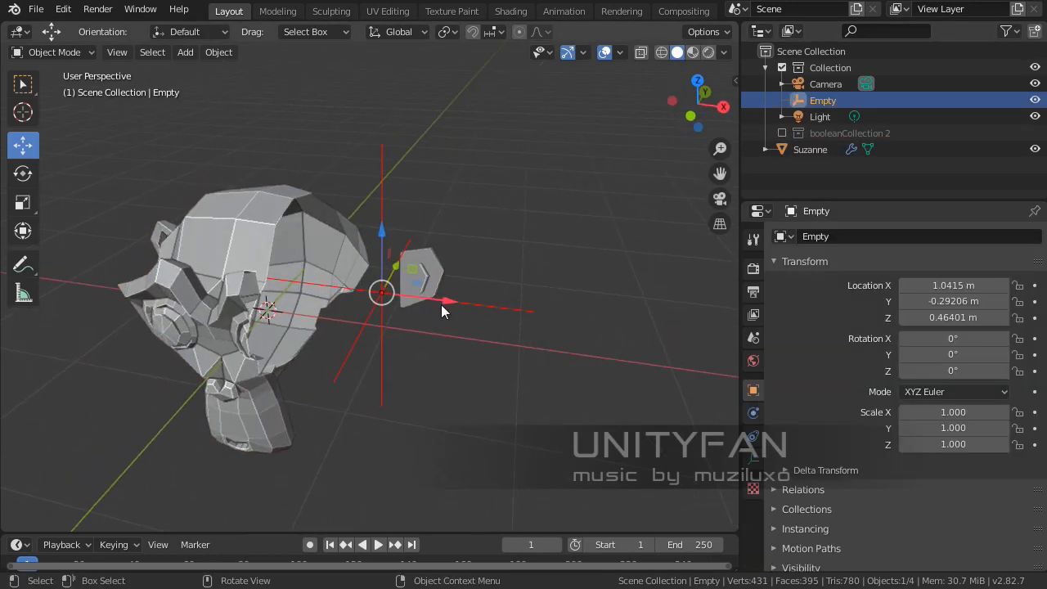
drag(441, 304, 417, 338)
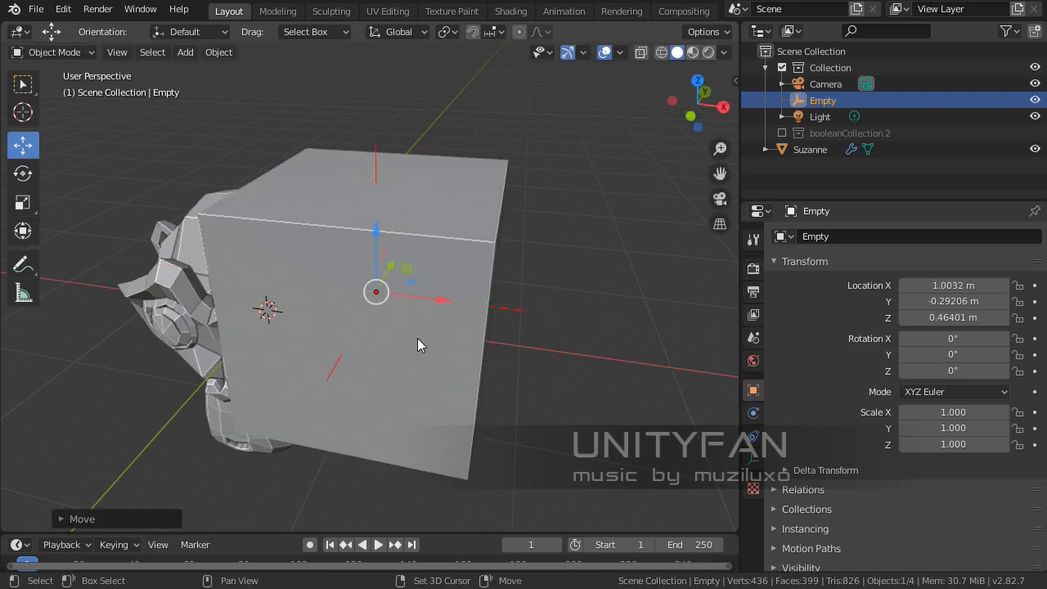
shift+middle_drag(417, 344, 515, 304)
key(ctrl+z)
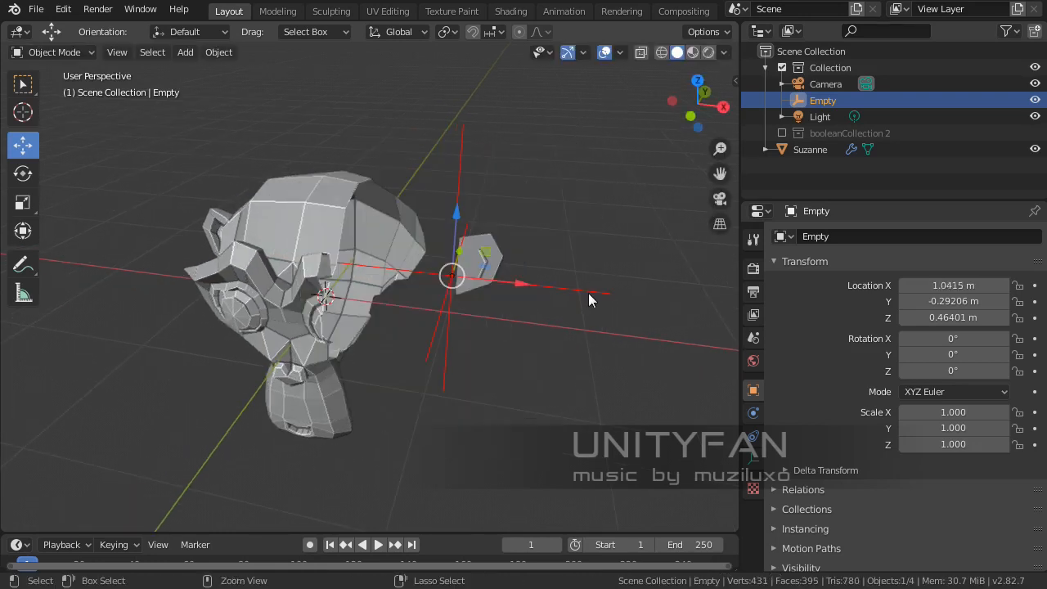
key(ctrl+z)
Step: Select the empty and slide it along X to about 0.81 m, then back out to about 0.95 m
click(508, 292)
drag(508, 292, 448, 306)
scroll(460, 309, up, 2)
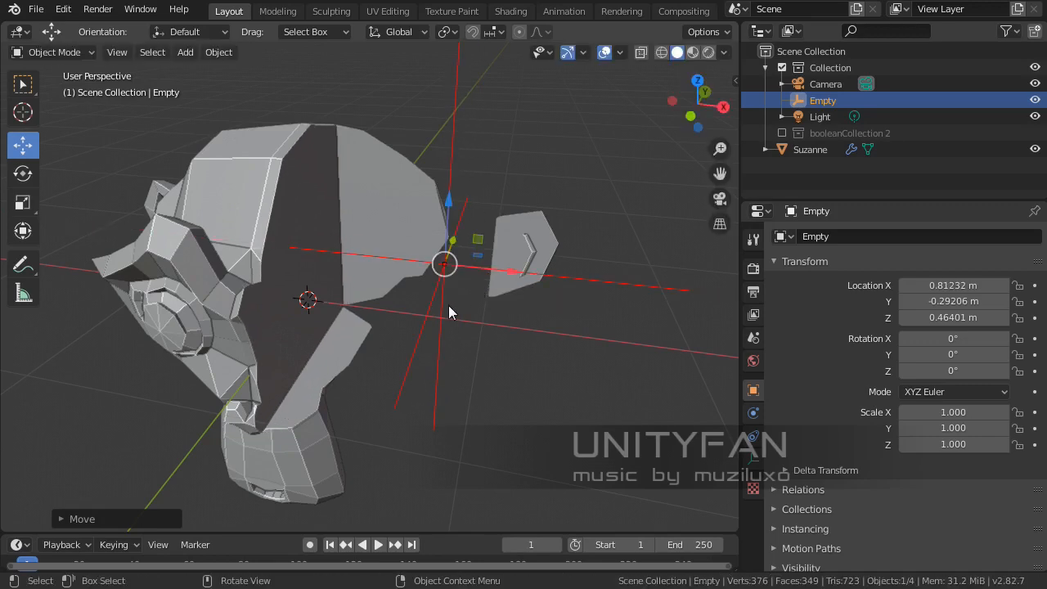
middle_drag(448, 305, 452, 329)
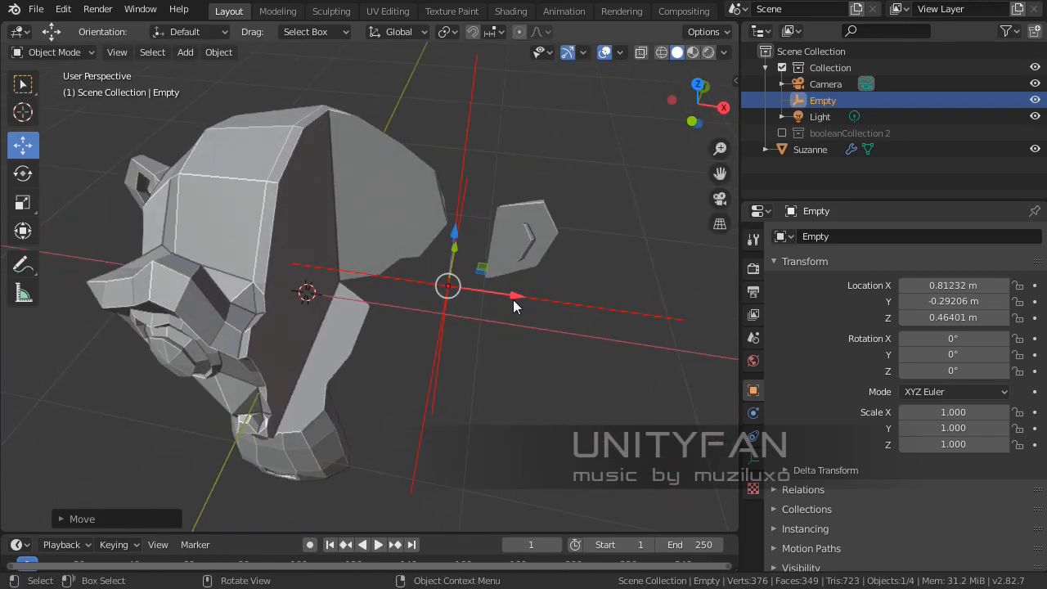
drag(512, 299, 552, 297)
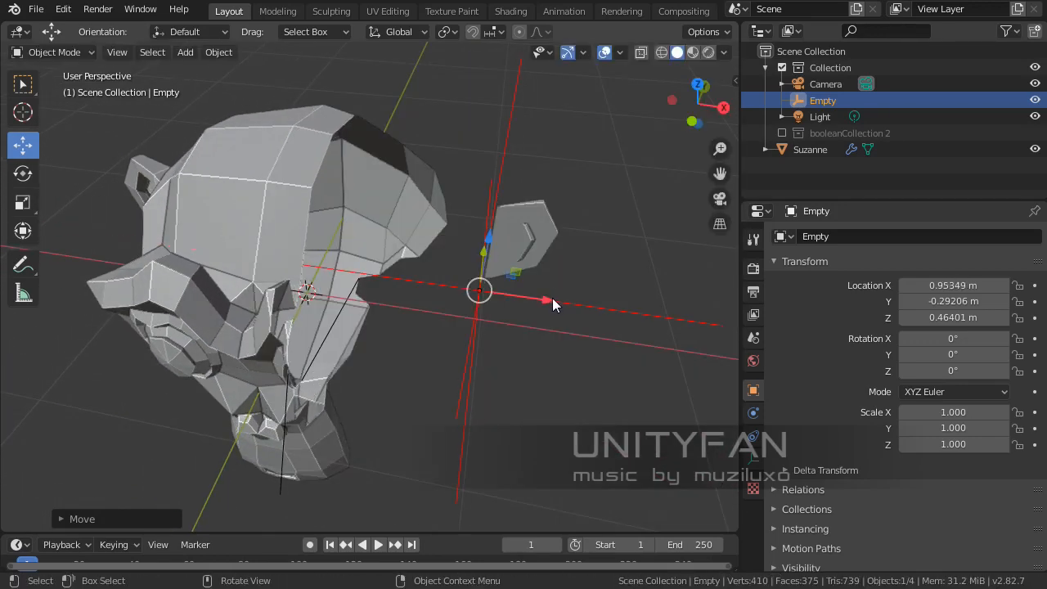
Step: Inspect the monkey's hollow interior and raise the empty along Z to about 1.01 m
middle_drag(552, 298, 408, 294)
scroll(434, 243, up, 4)
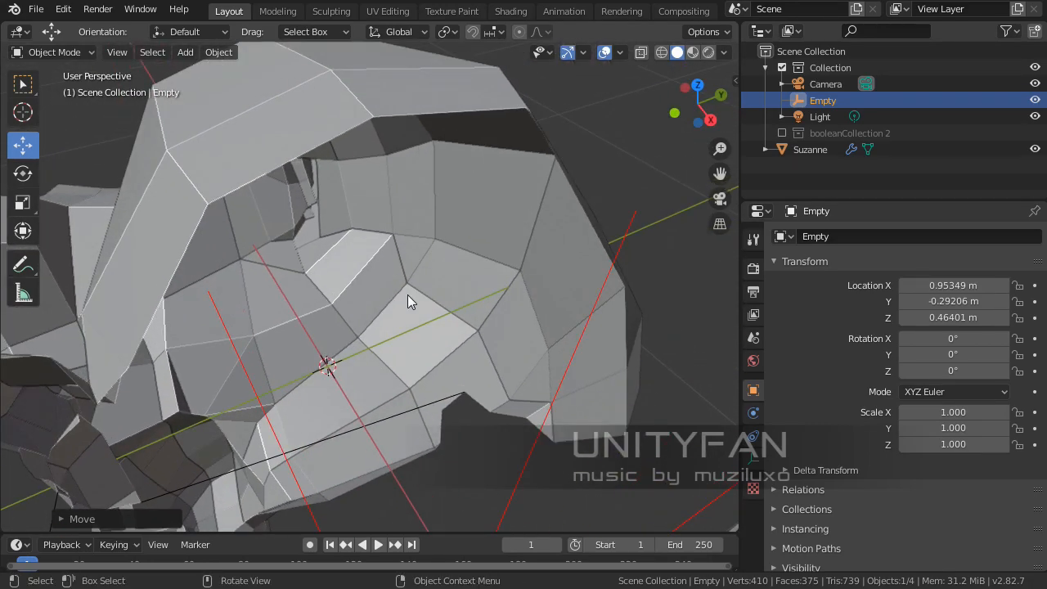
scroll(482, 260, down, 5)
drag(449, 301, 460, 177)
middle_drag(460, 176, 269, 196)
drag(252, 184, 255, 164)
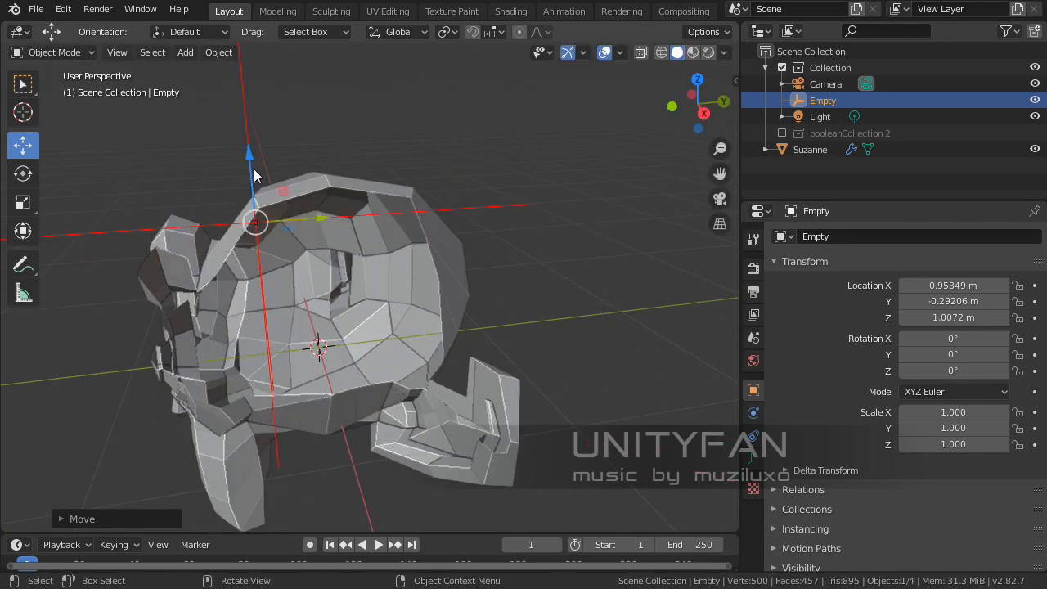
Step: Slide the empty along Y to about -0.56 m, then include booleanCollection 2 briefly to check the cutting cube and exclude it again
middle_drag(255, 163, 328, 257)
drag(328, 257, 305, 295)
middle_drag(305, 295, 622, 229)
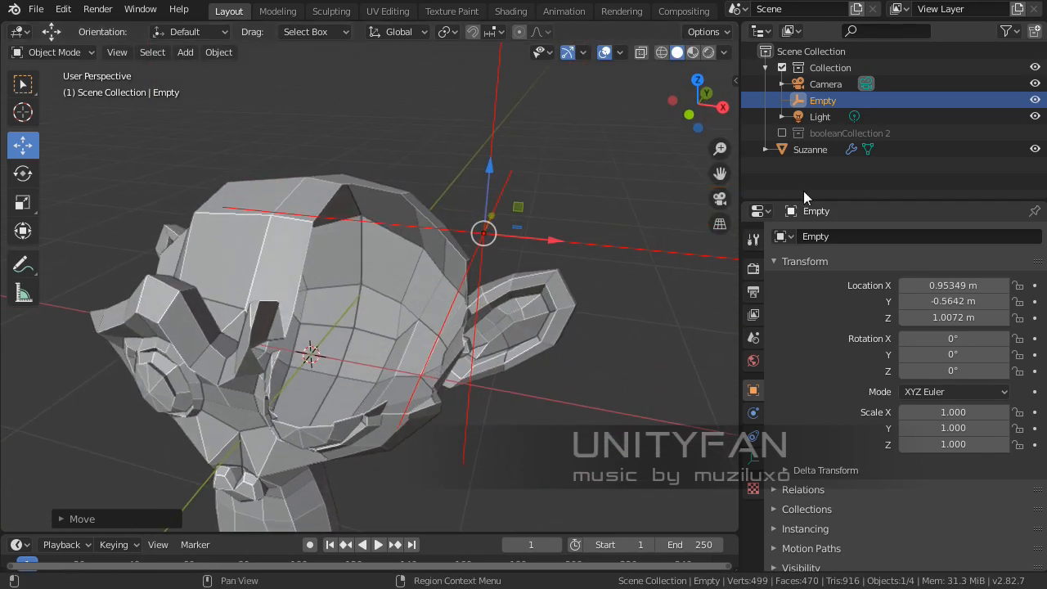
click(782, 133)
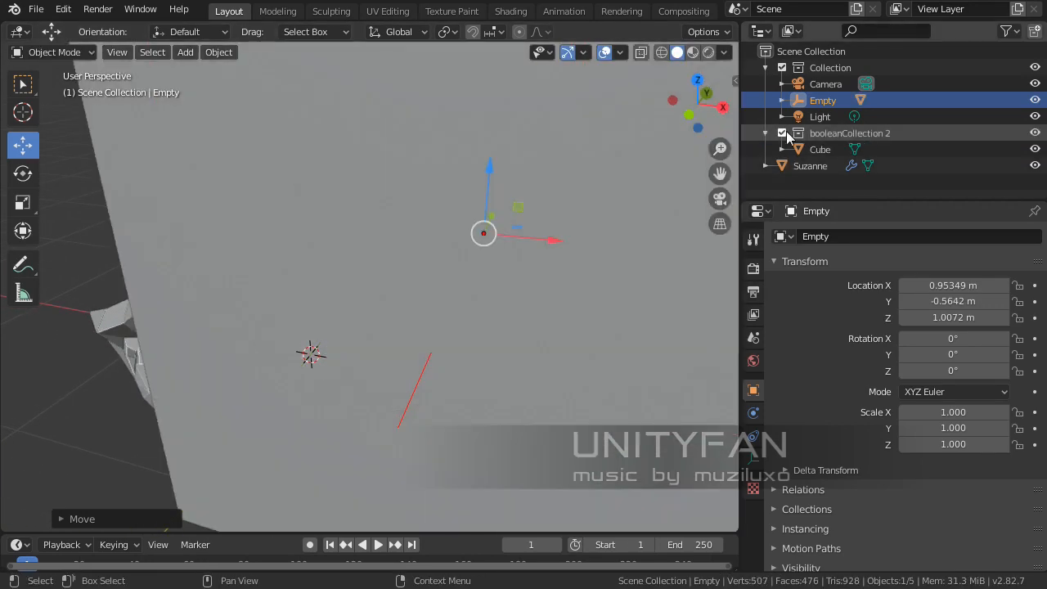
click(782, 133)
Step: Lower the empty along Z to about 0.61 m, slide it along X to about 0.80 m, and back out to about 0.95 m
drag(488, 184, 477, 291)
middle_drag(509, 365, 577, 332)
drag(576, 332, 524, 336)
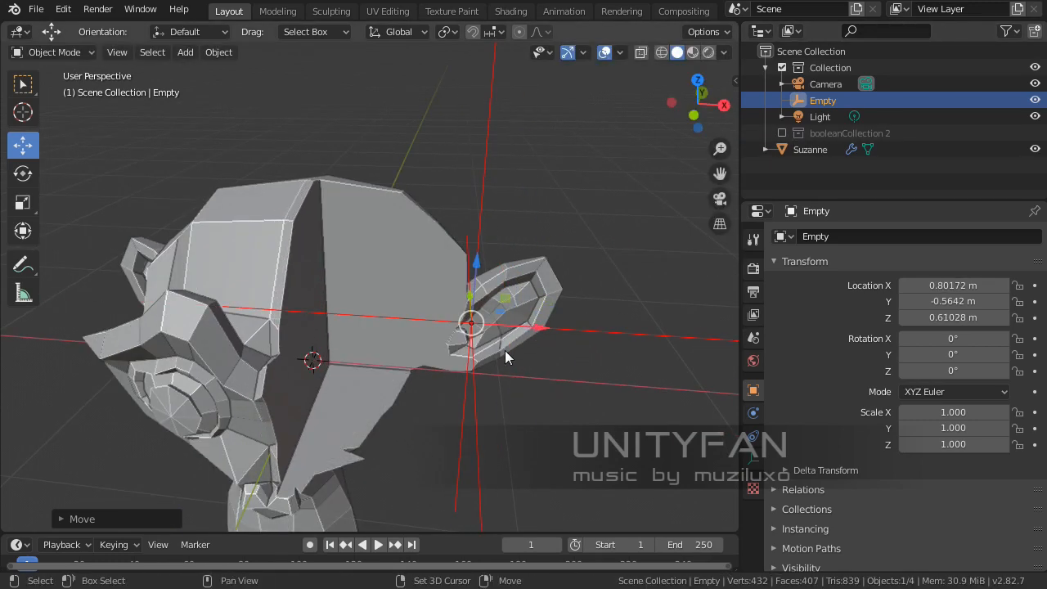
middle_drag(504, 350, 663, 300)
scroll(547, 281, up, 3)
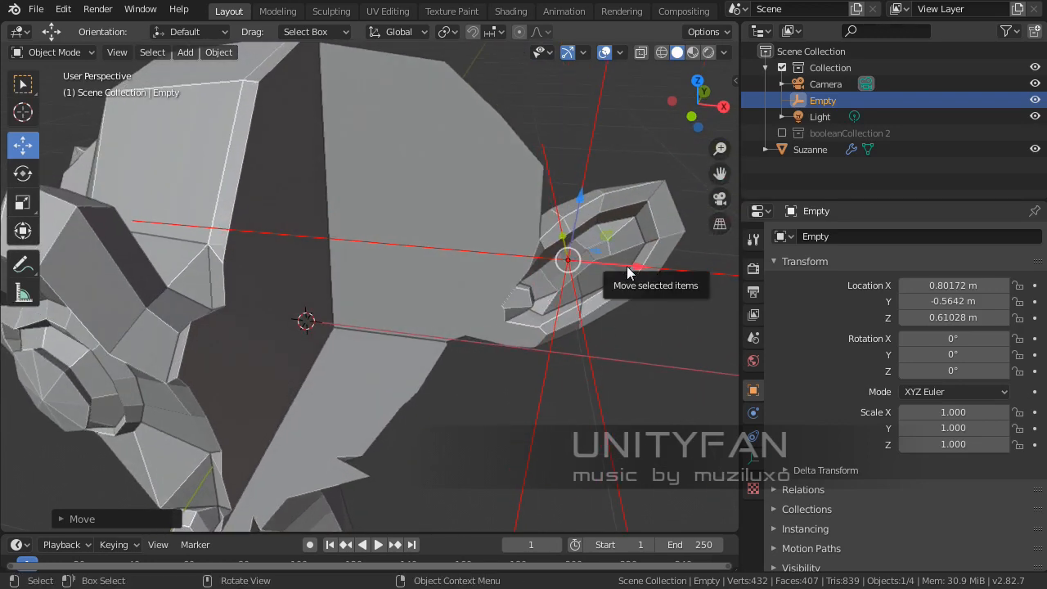
drag(626, 268, 709, 273)
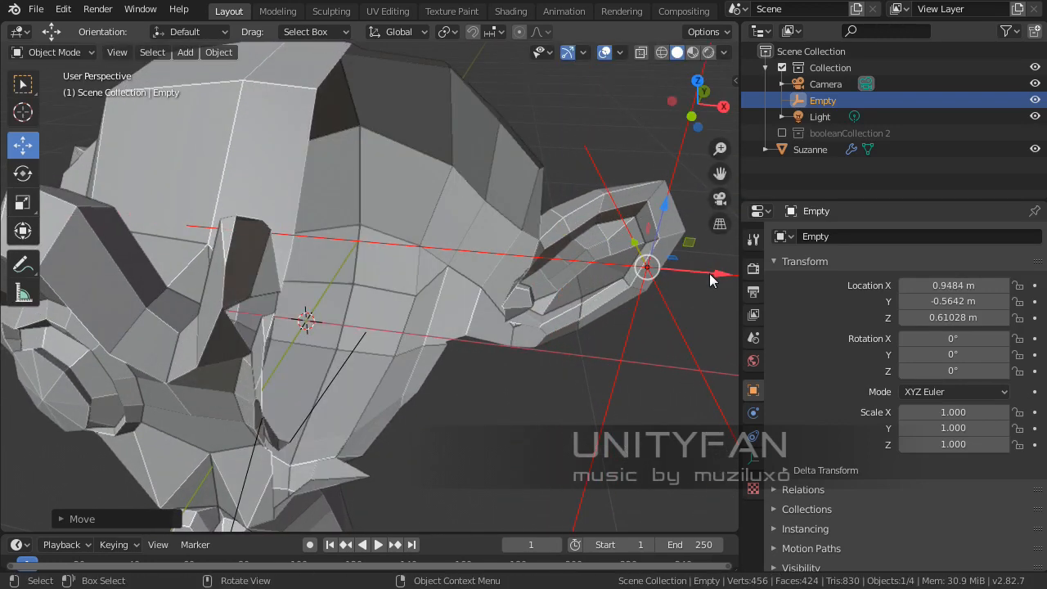
scroll(624, 296, down, 4)
mouse_move(624, 296)
middle_down()
mouse_move(553, 306)
mouse_move(613, 304)
middle_up()
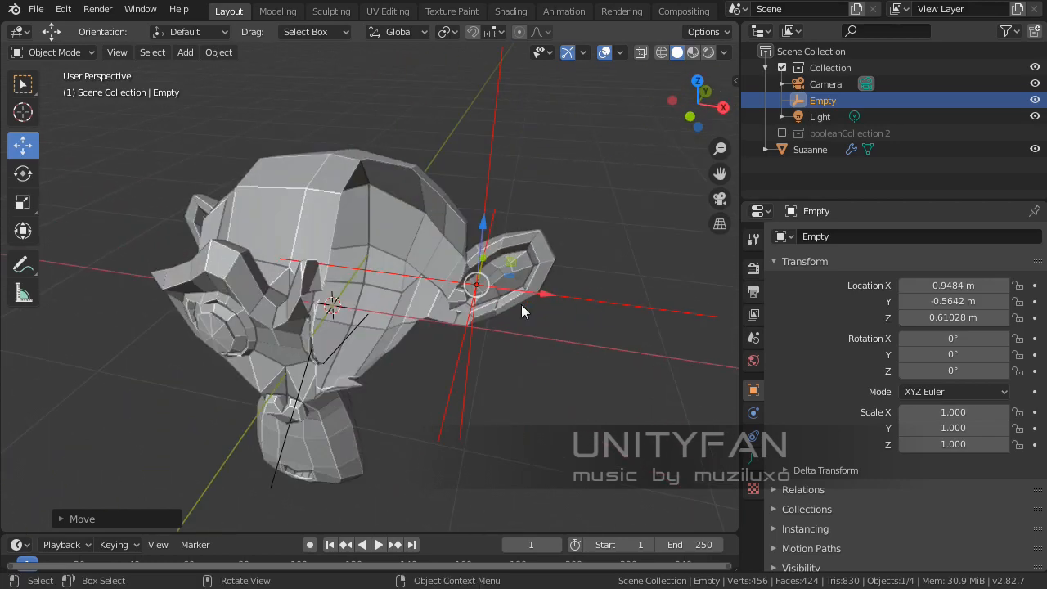
Step: Select the monkey and enter Edit Mode with its face in front view
scroll(521, 306, up, 3)
shift+middle_drag(463, 327, 524, 319)
middle_drag(523, 319, 381, 292)
click(368, 257)
key(Tab)
scroll(390, 293, down, 2)
Step: Select a face on each of the monkey's eyeballs, grow the selection over both eyeballs, and delete the selected faces
click(483, 244)
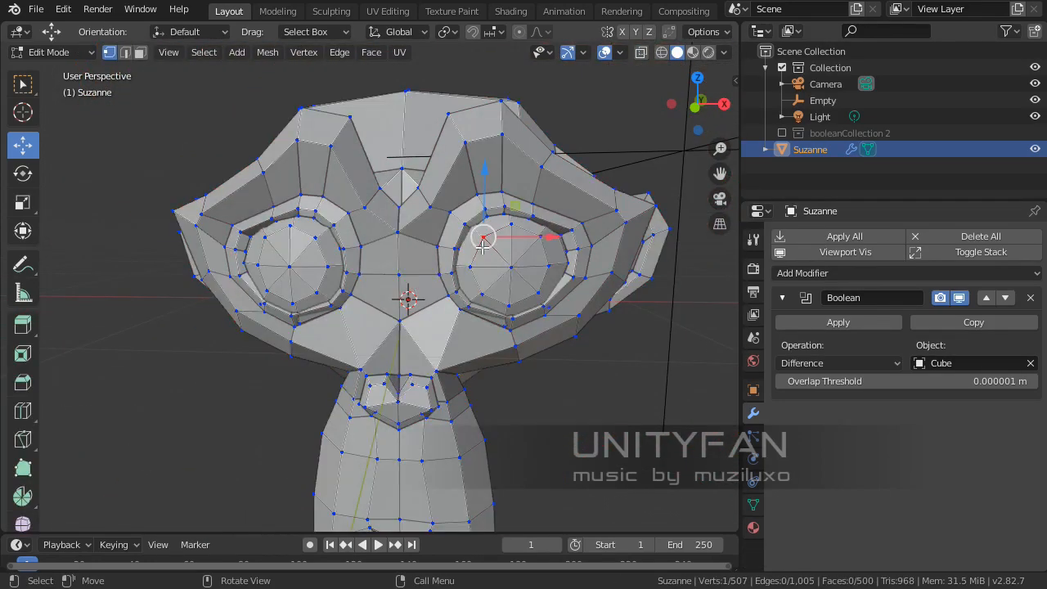
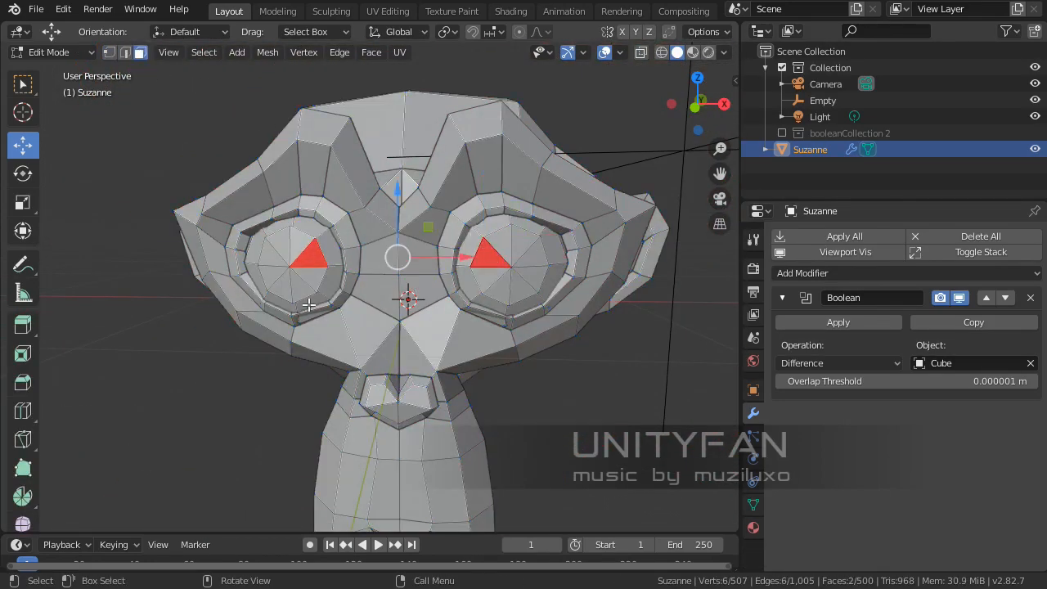
key(ctrl+KP_Add)
key(ctrl+KP_Add)
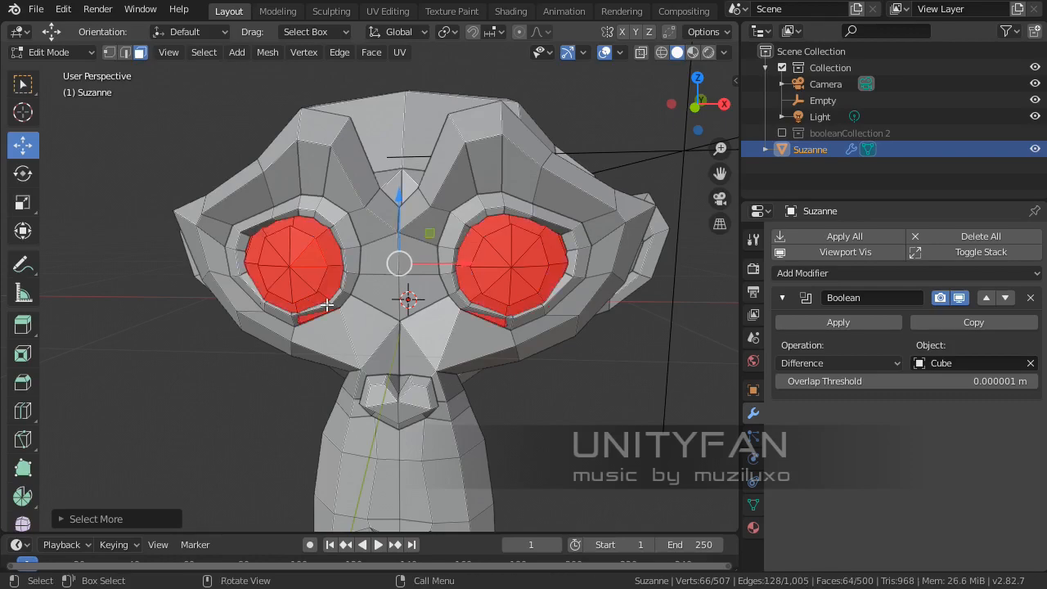
middle_drag(326, 305, 298, 295)
scroll(245, 295, up, 3)
key(x)
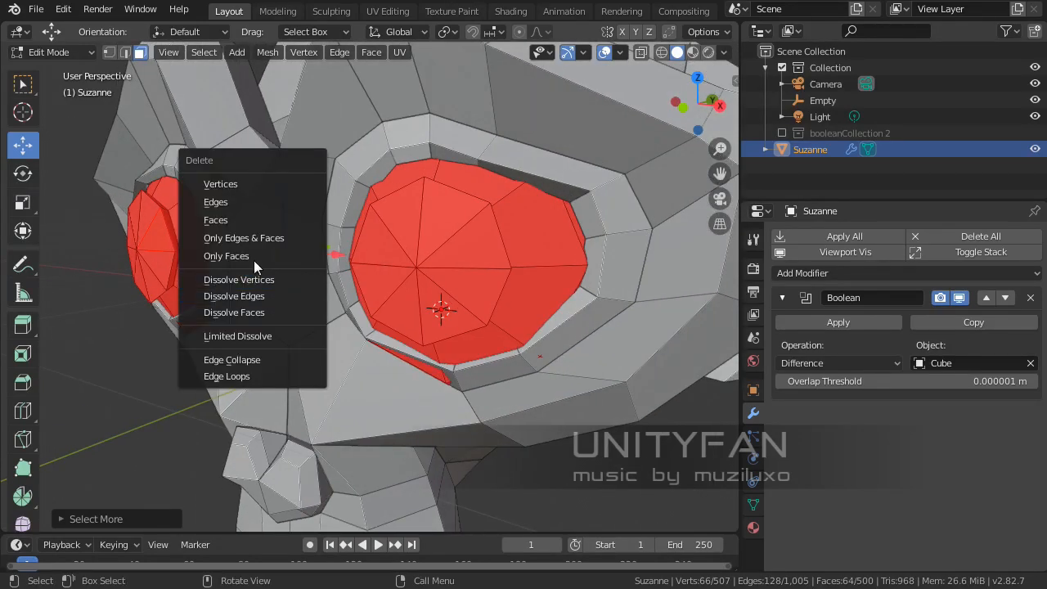
click(244, 218)
Step: In edge select mode, select the open edge loops of both eye sockets, fill them with faces, and return to Object Mode
middle_drag(244, 225, 370, 248)
mouse_move(370, 248)
shift+middle_down()
mouse_move(289, 238)
mouse_move(427, 247)
mouse_move(357, 257)
shift+middle_up()
click(125, 53)
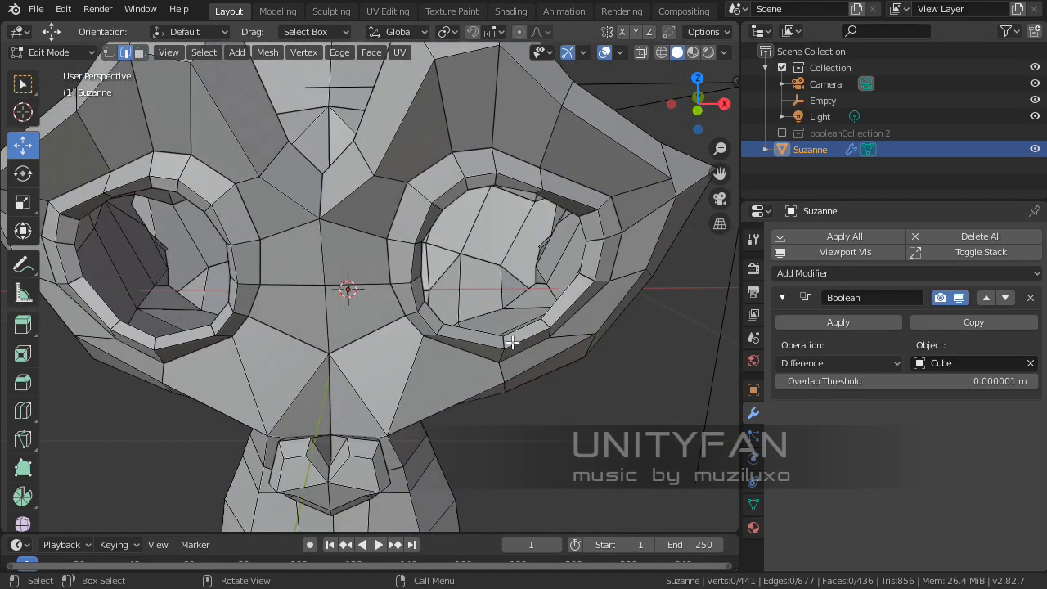
middle_drag(472, 326, 328, 320)
scroll(327, 320, up, 2)
shift+middle_drag(251, 326, 287, 318)
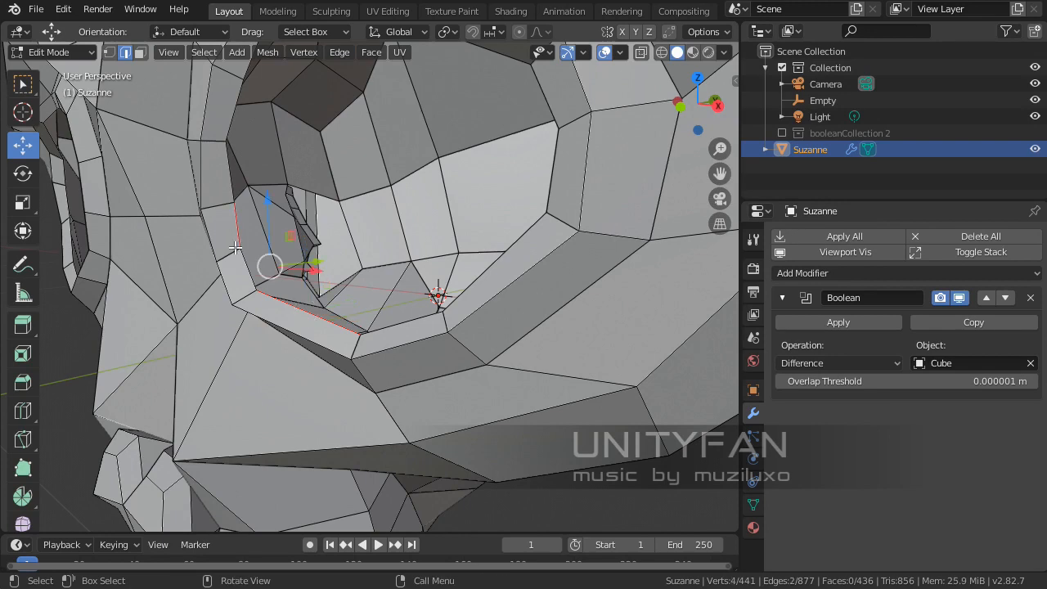
middle_drag(243, 269, 313, 274)
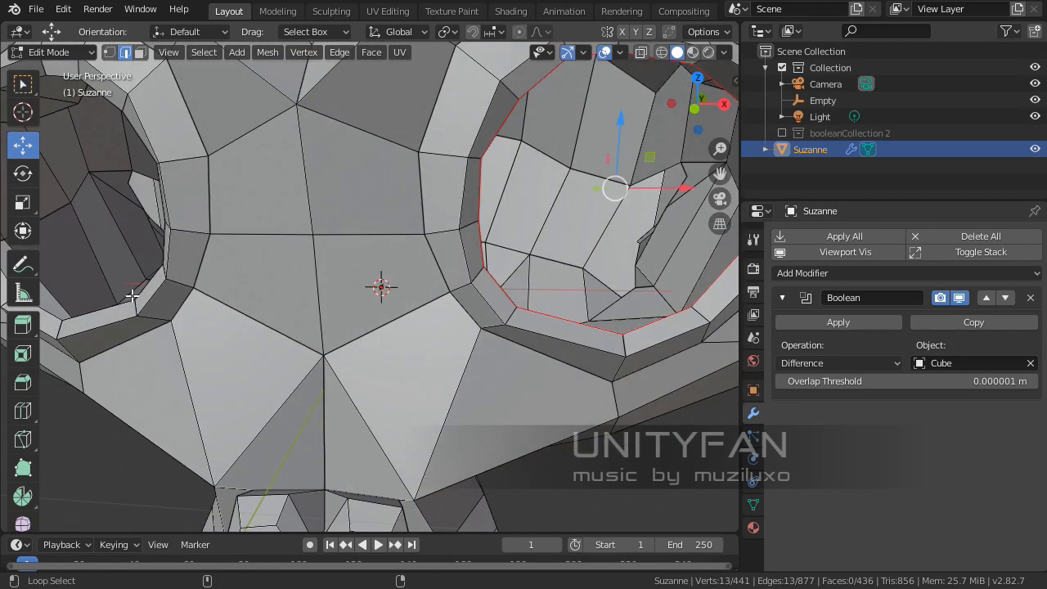
scroll(83, 311, down, 5)
scroll(268, 300, up, 3)
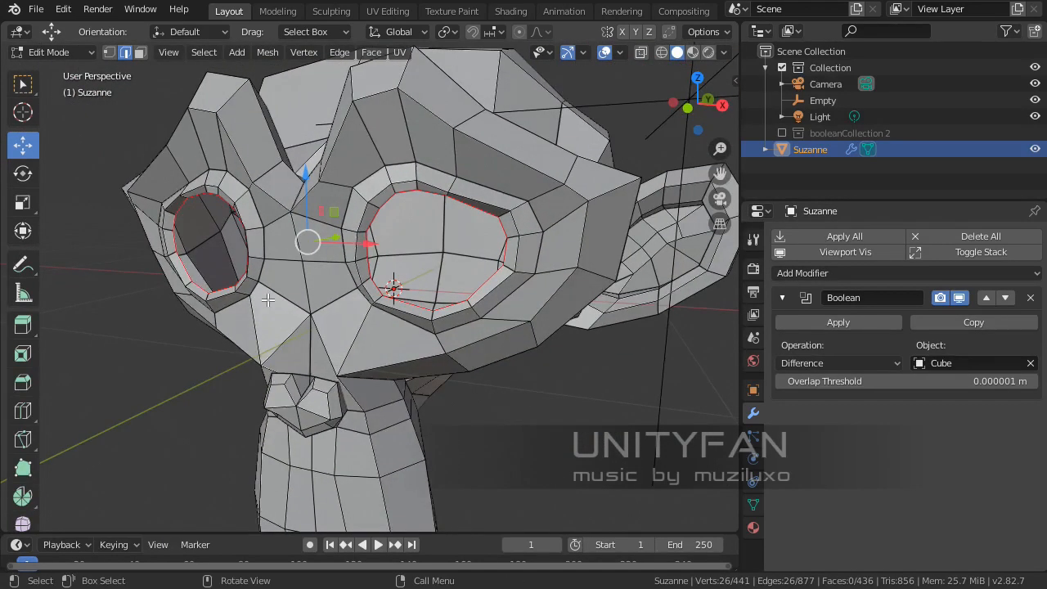
key(f)
middle_drag(263, 295, 312, 305)
key(Tab)
scroll(314, 305, down, 4)
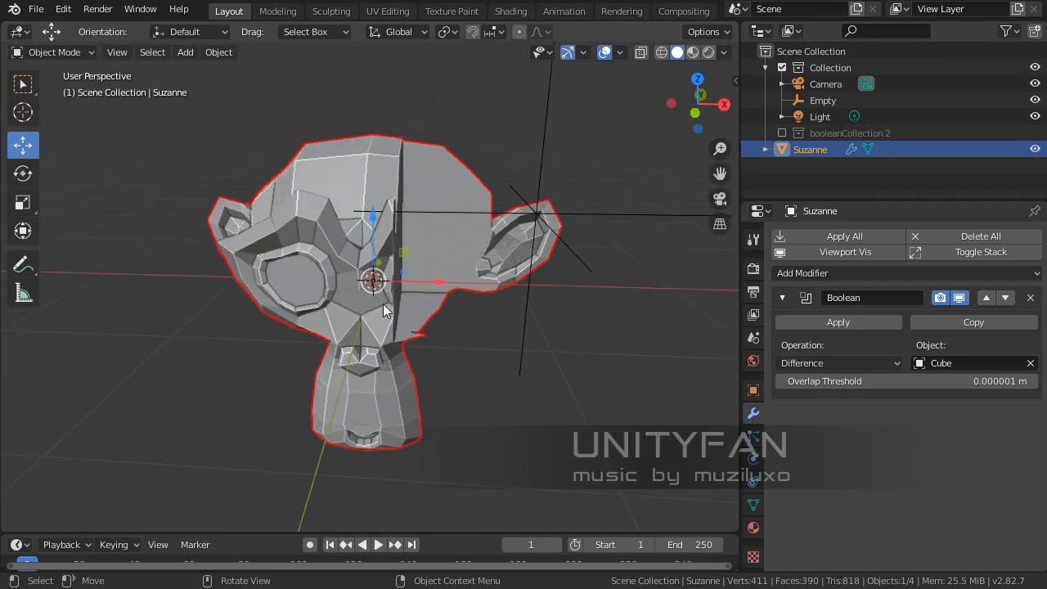
Step: Select the empty and move it along X to about 0.38 m, cutting deeper into the monkey's head
middle_drag(572, 319, 554, 304)
click(514, 340)
key(g)
key(x)
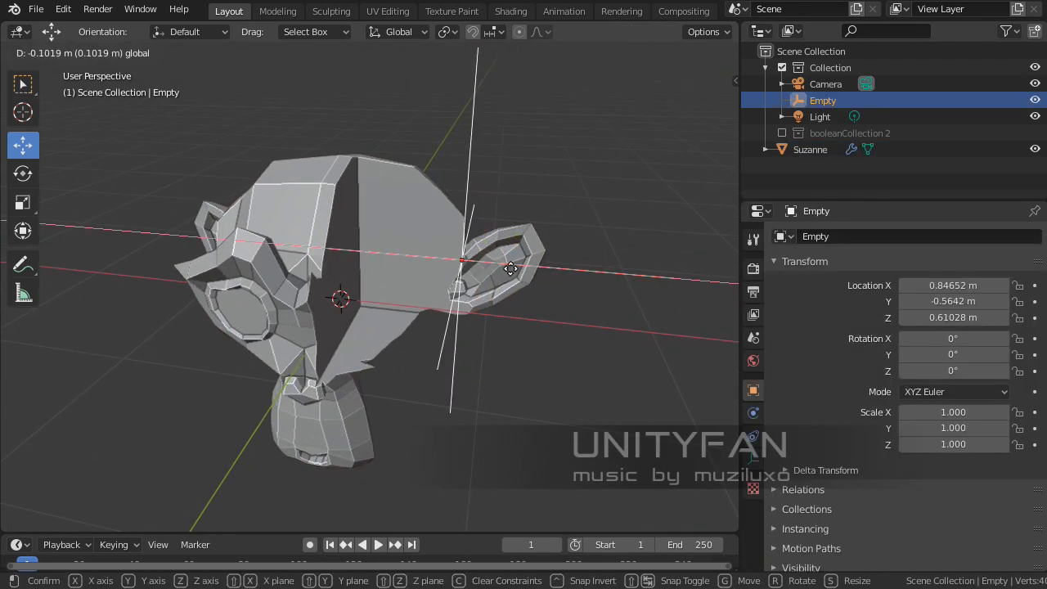
click(437, 281)
scroll(438, 296, up, 2)
middle_drag(437, 300, 377, 167)
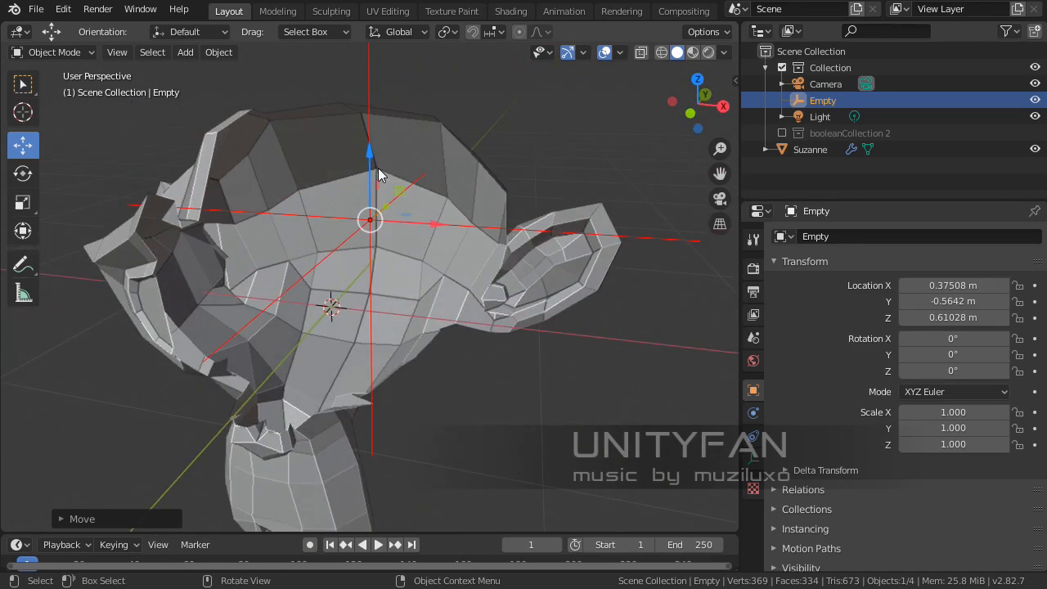
Step: Move the empty repeatedly in X and Z around the monkey's head, ending at about X 0.56 m and Z 0.52 m
drag(404, 194, 424, 276)
middle_drag(430, 289, 560, 306)
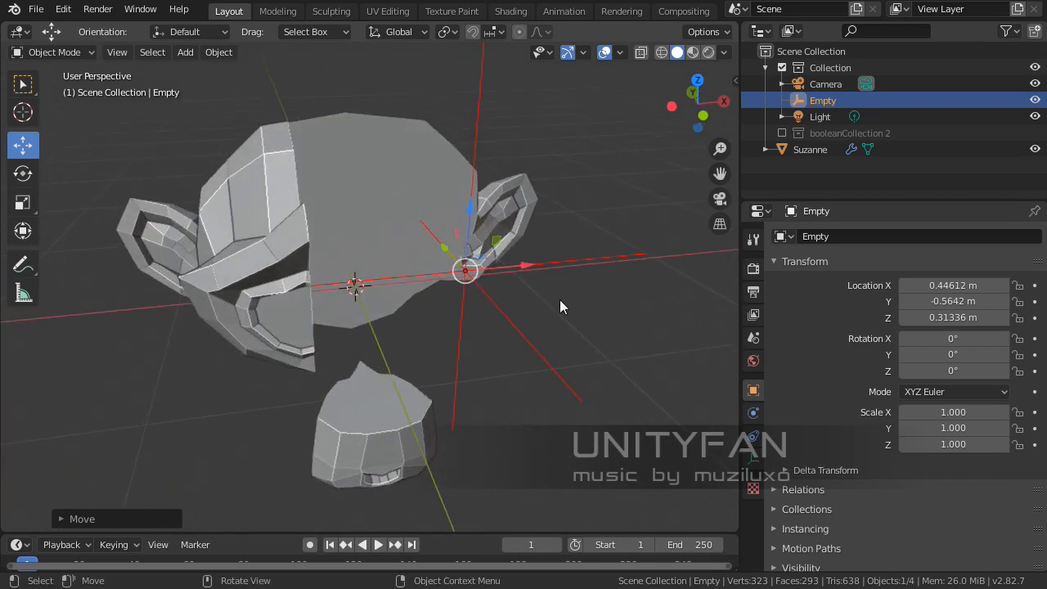
drag(534, 260, 481, 267)
middle_drag(469, 296, 436, 216)
drag(417, 184, 429, 142)
middle_drag(442, 217, 414, 294)
drag(442, 255, 471, 266)
middle_drag(471, 266, 431, 254)
drag(421, 241, 471, 331)
middle_drag(471, 331, 532, 307)
Step: Select the monkey and set its Boolean modifier's operation to Intersect
click(215, 275)
scroll(491, 339, down, 2)
middle_drag(564, 339, 513, 350)
scroll(318, 313, up, 2)
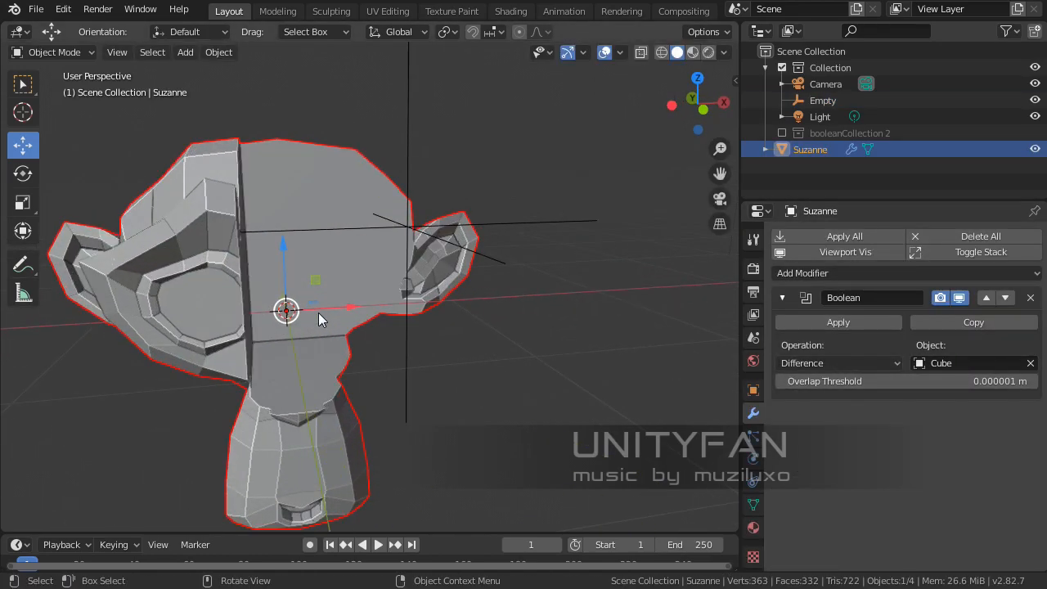
click(859, 360)
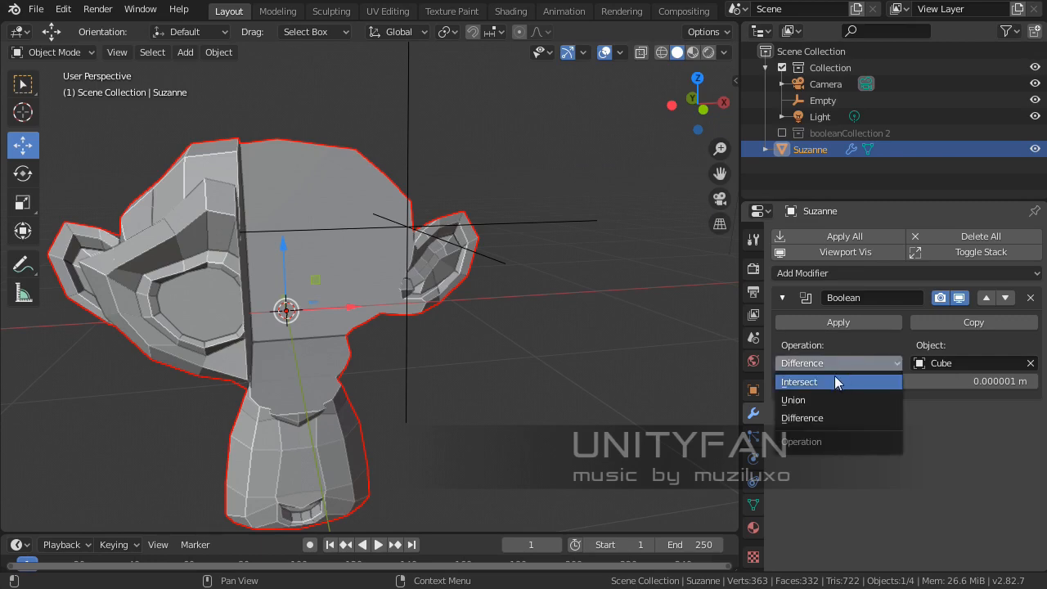
click(834, 382)
Step: Select the empty and slide it along X to about 0.76 m, then slightly back to vary the monkey's intersected shape
middle_drag(376, 343, 498, 239)
click(464, 242)
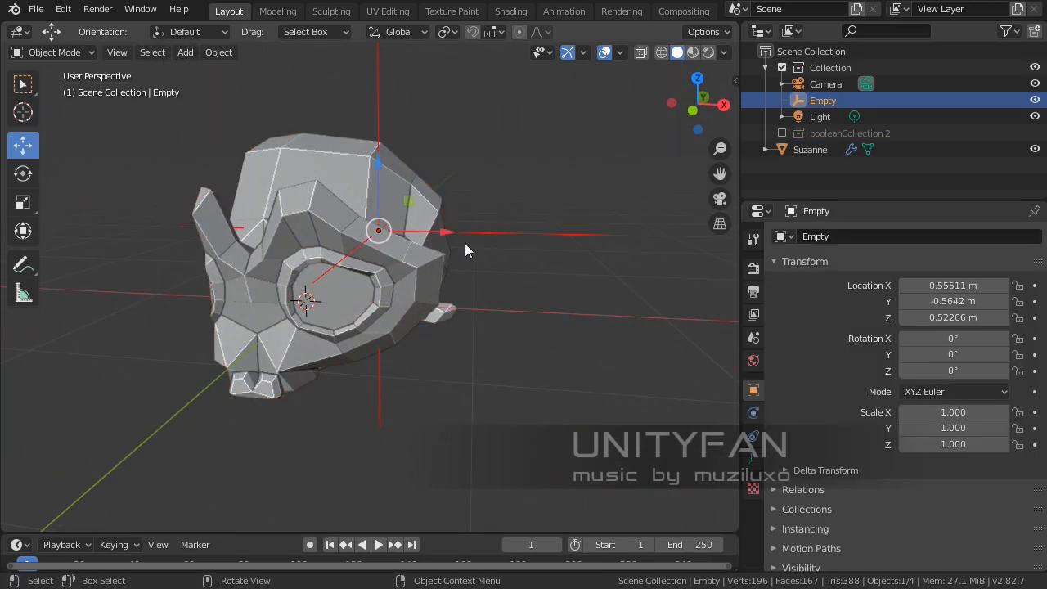
drag(435, 239, 481, 265)
mouse_move(406, 323)
middle_down()
mouse_move(568, 355)
mouse_move(485, 329)
mouse_move(476, 360)
mouse_move(419, 365)
mouse_move(458, 337)
middle_up()
scroll(409, 362, down, 5)
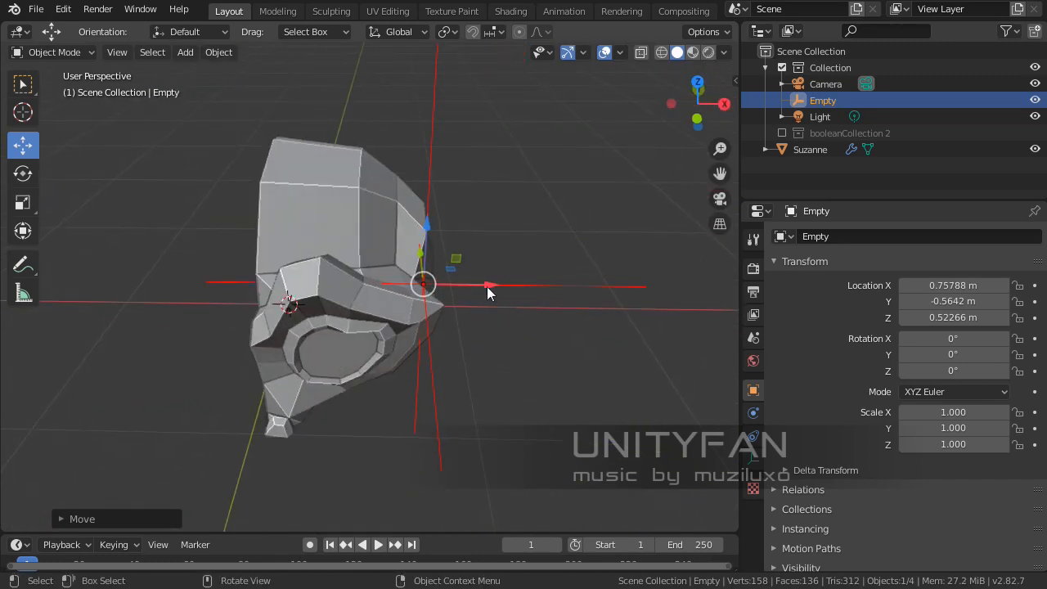
drag(487, 292, 466, 304)
middle_drag(466, 304, 507, 368)
scroll(399, 309, down, 1)
scroll(335, 317, up, 2)
Step: Select the monkey and open the operation choices of its Boolean modifier
click(321, 329)
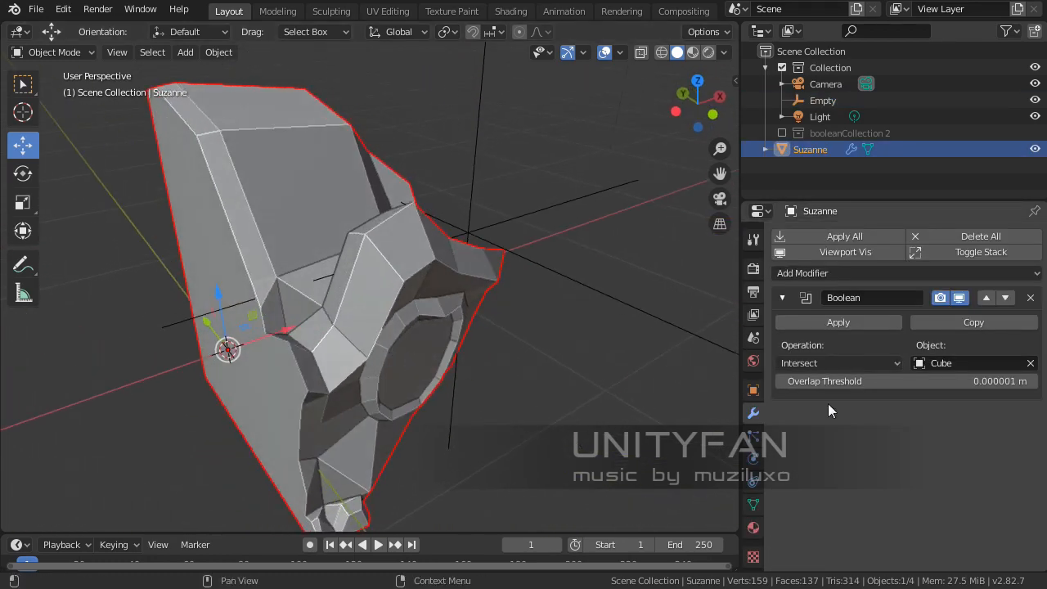
click(843, 363)
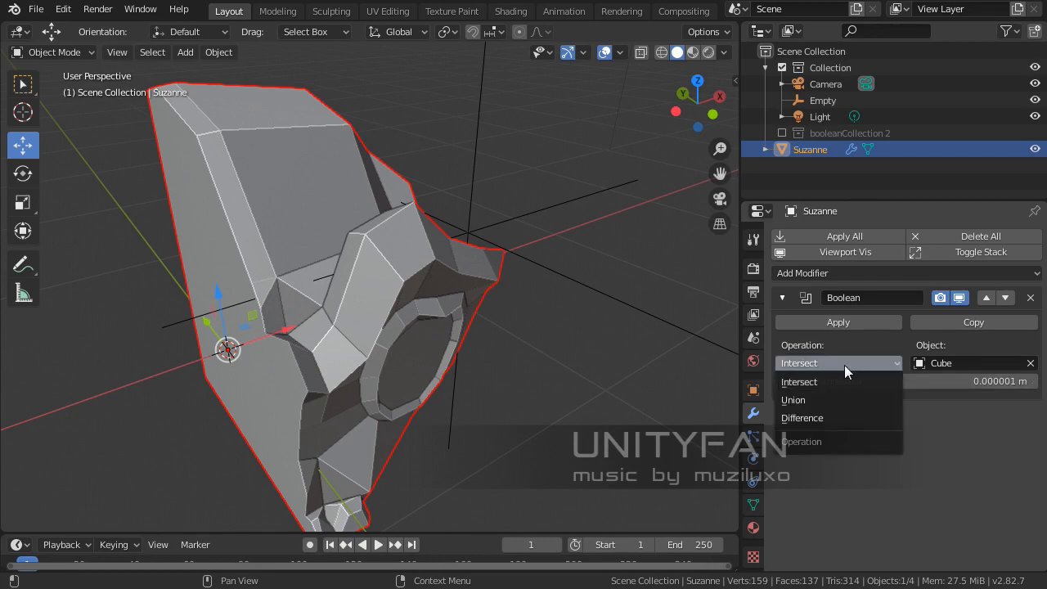
Step: Set the Boolean modifier's operation to Union and move the Empty along X to about 0.82 m
click(823, 406)
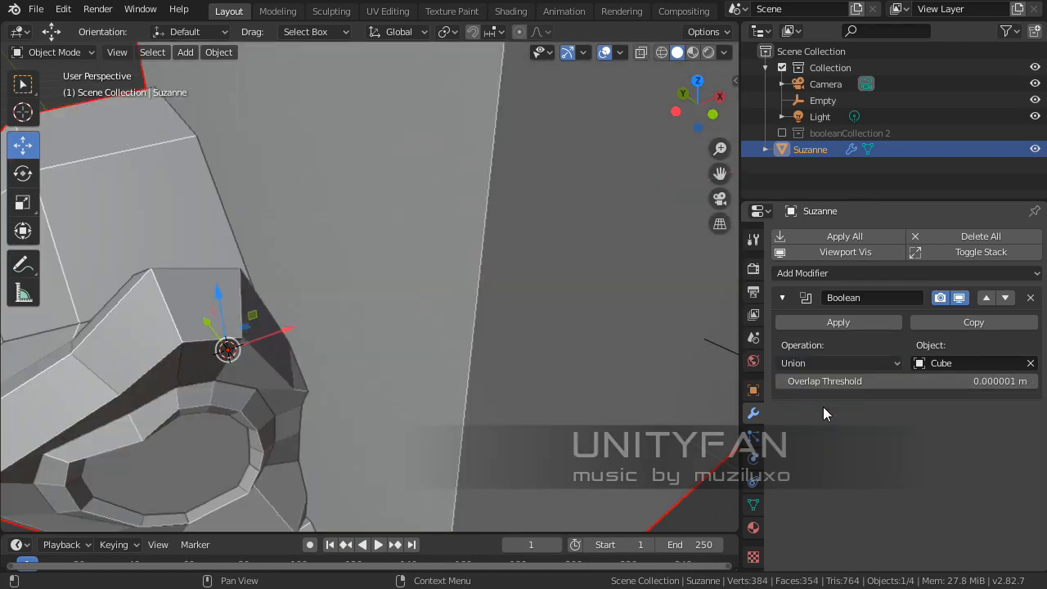
middle_drag(490, 352, 269, 346)
click(408, 119)
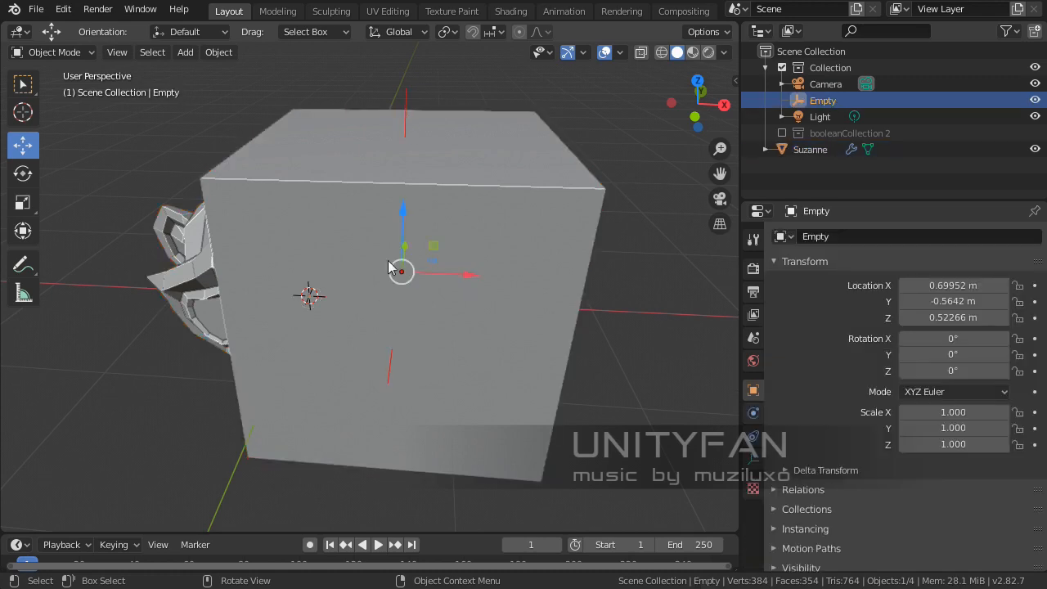
middle_drag(398, 269, 317, 165)
click(317, 165)
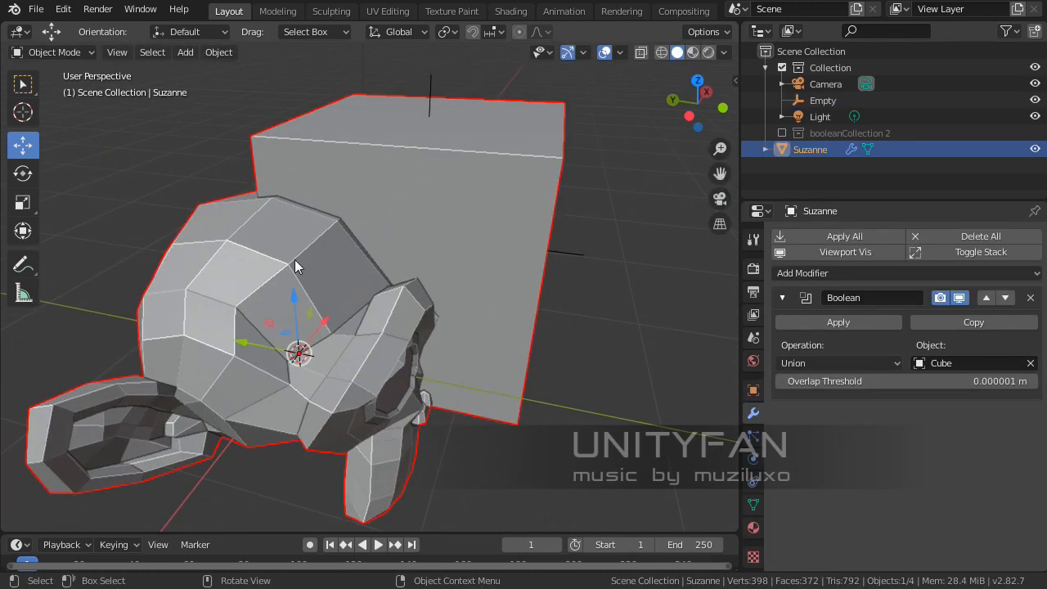
Step: Inspect the union of the monkey head and cube in wireframe, and return to solid shading
middle_drag(297, 262, 270, 261)
scroll(314, 208, down, 2)
mouse_move(313, 211)
middle_down()
mouse_move(306, 240)
mouse_move(242, 236)
mouse_move(245, 221)
middle_up()
key(z)
click(284, 254)
middle_drag(284, 253, 372, 248)
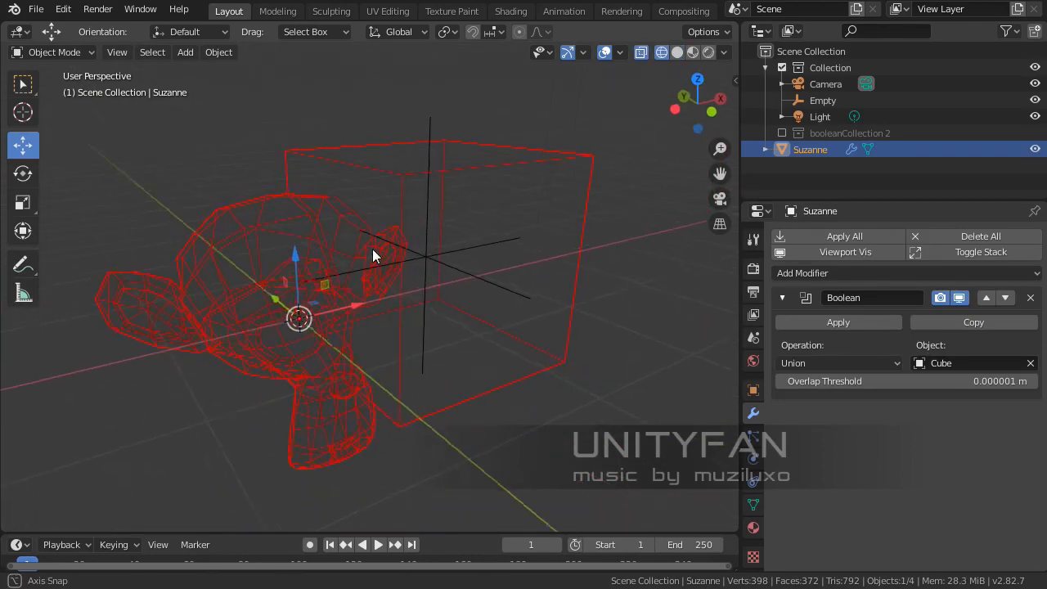
key(z)
click(468, 250)
scroll(367, 280, up, 5)
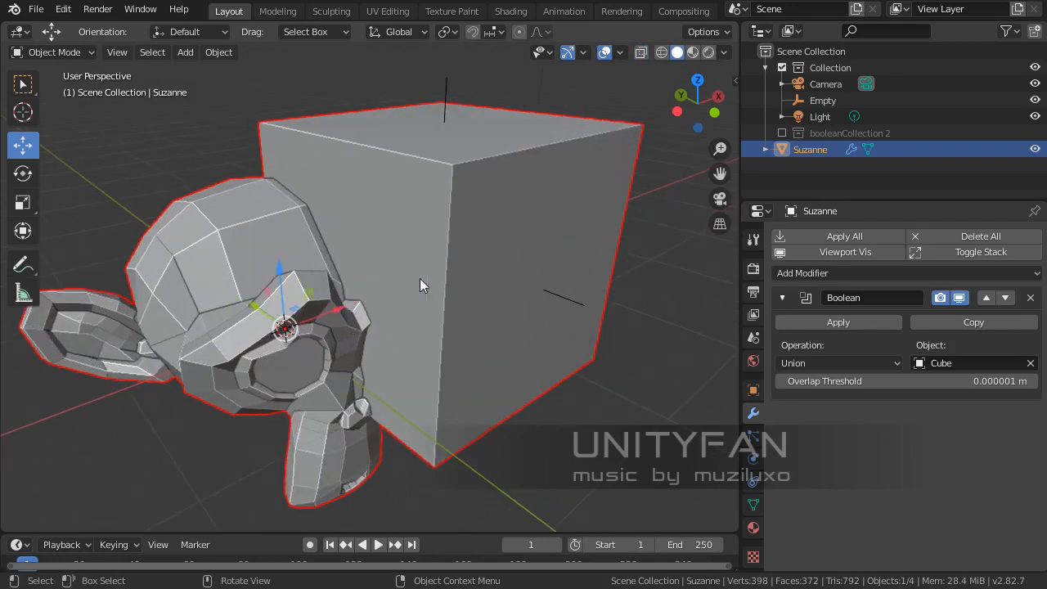
Step: Apply the Boolean modifier on the monkey head
click(838, 324)
scroll(510, 347, up, 3)
middle_drag(509, 347, 413, 362)
scroll(446, 359, down, 3)
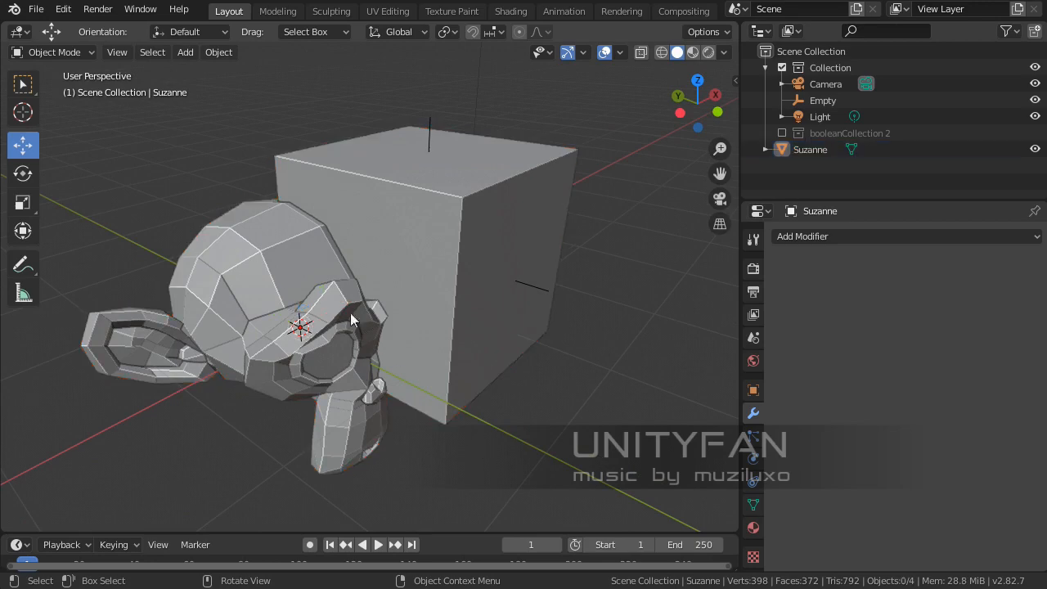
Step: Examine the merged mesh in Edit Mode using edge selection and face selection
key(Tab)
key(2)
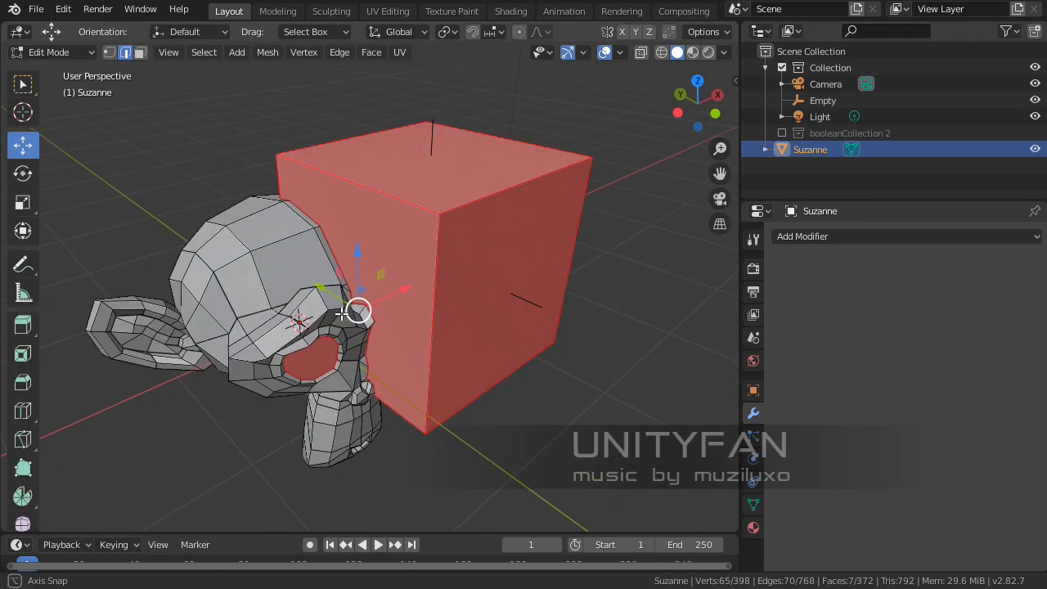
click(494, 439)
middle_drag(493, 439, 441, 360)
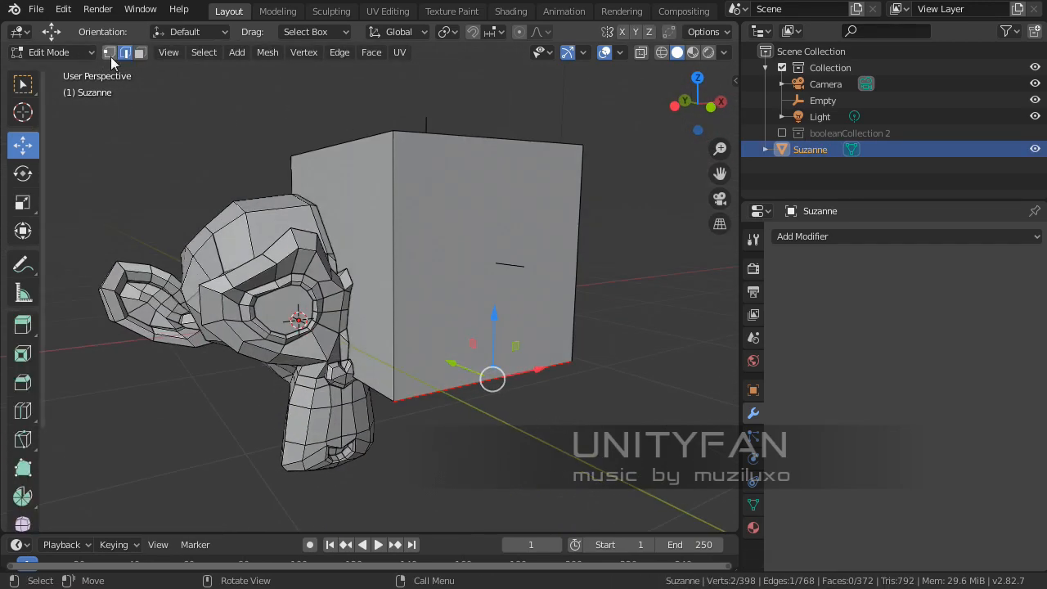
click(139, 52)
scroll(217, 185, up, 4)
middle_drag(218, 185, 260, 234)
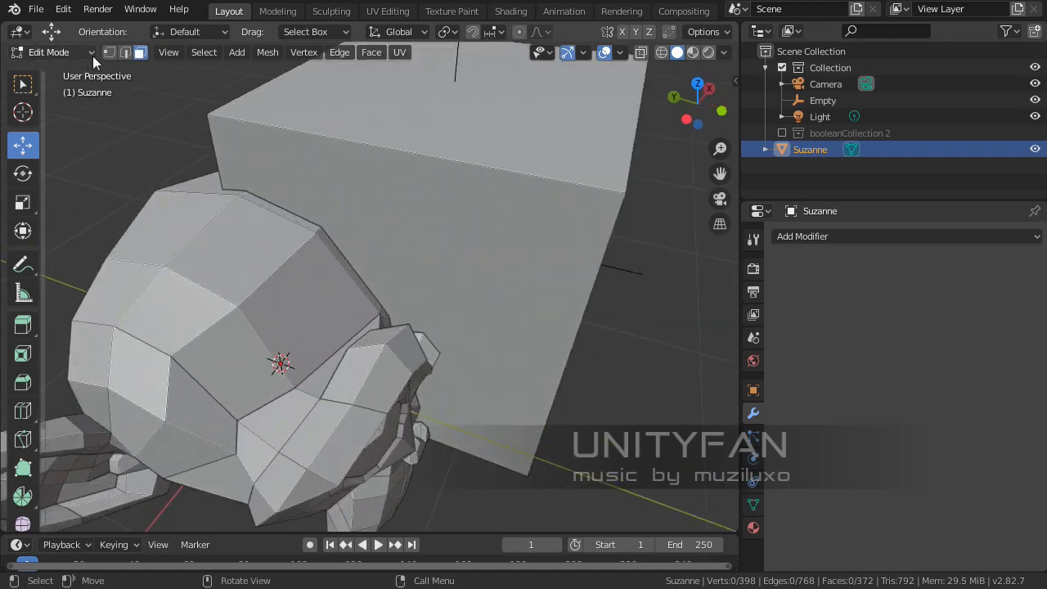
Step: Try moving single vertices near the seam between the head and the cube, undo the moves, and return to Object Mode
middle_drag(370, 285, 478, 263)
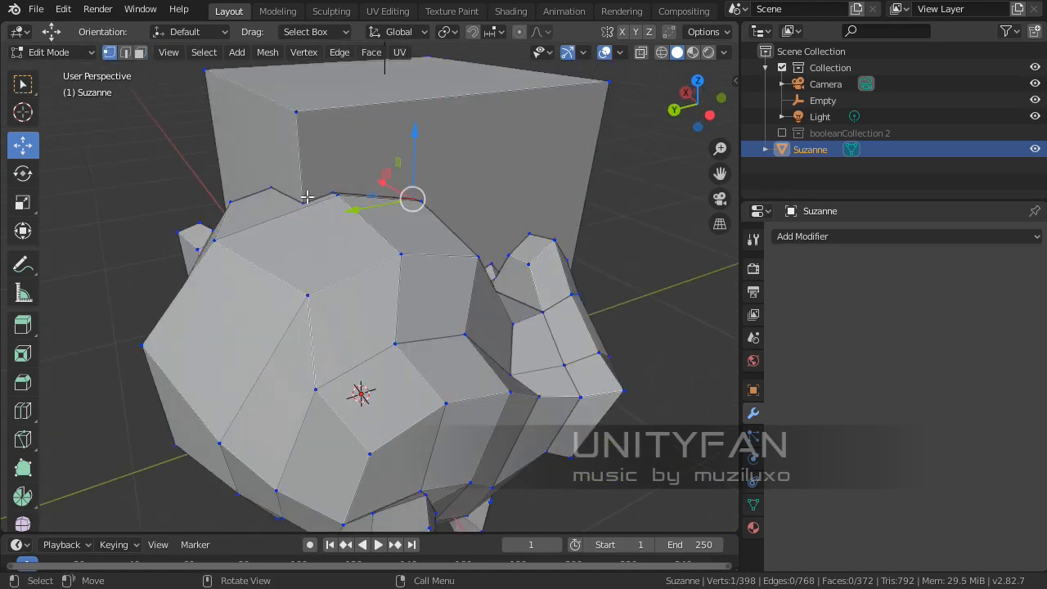
middle_drag(306, 196, 414, 272)
drag(335, 206, 168, 121)
drag(320, 145, 236, 131)
middle_drag(262, 224, 470, 138)
drag(452, 135, 367, 168)
scroll(366, 168, down, 3)
shift+middle_drag(367, 205, 515, 229)
middle_drag(515, 229, 384, 278)
key(ctrl+z)
middle_drag(455, 295, 218, 331)
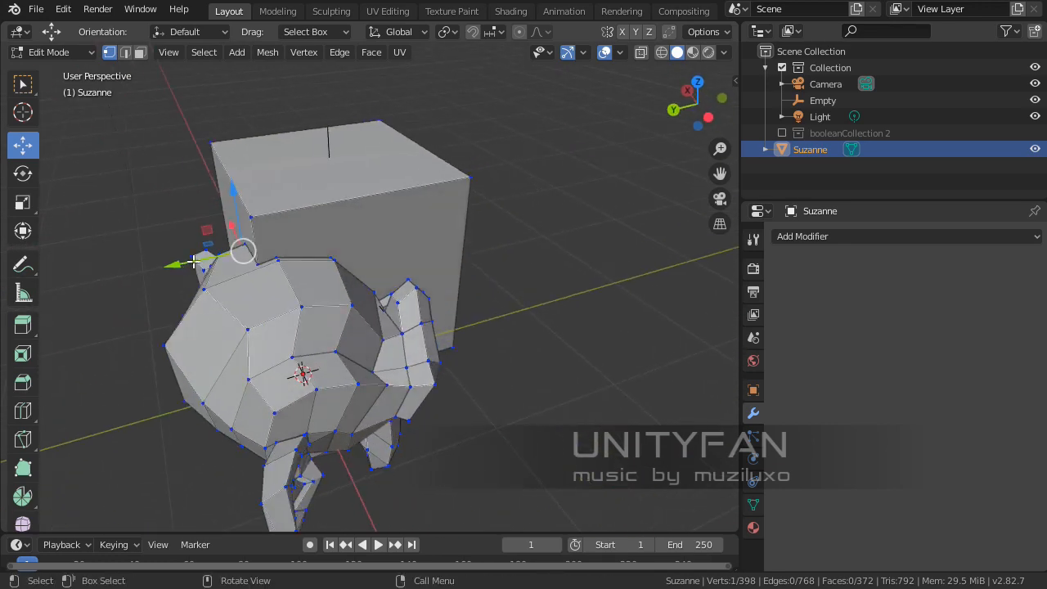
drag(193, 261, 95, 263)
mouse_move(192, 306)
middle_down()
mouse_move(327, 323)
mouse_move(184, 311)
middle_up()
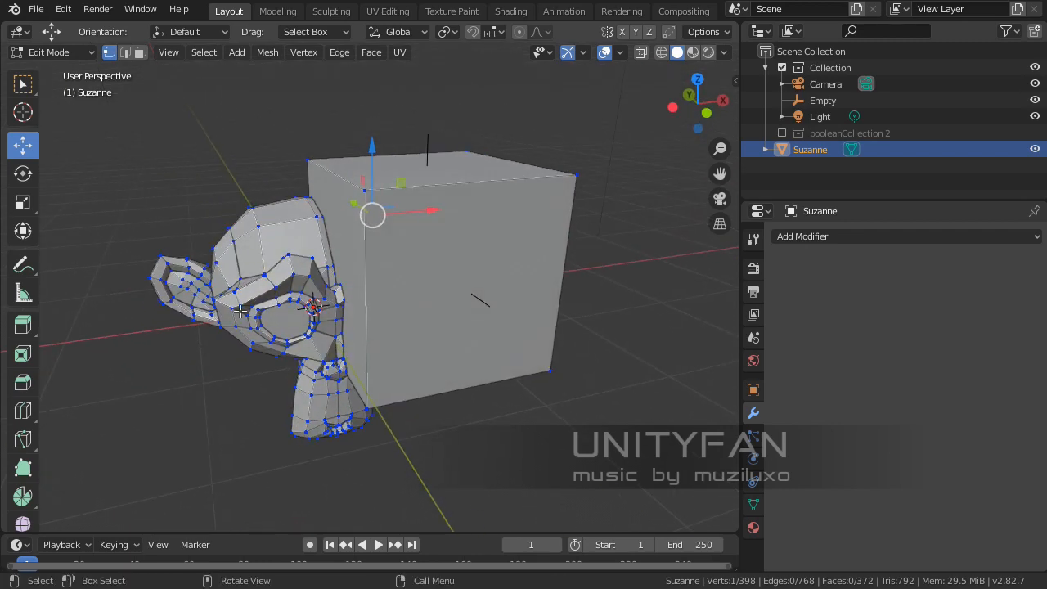
key(Tab)
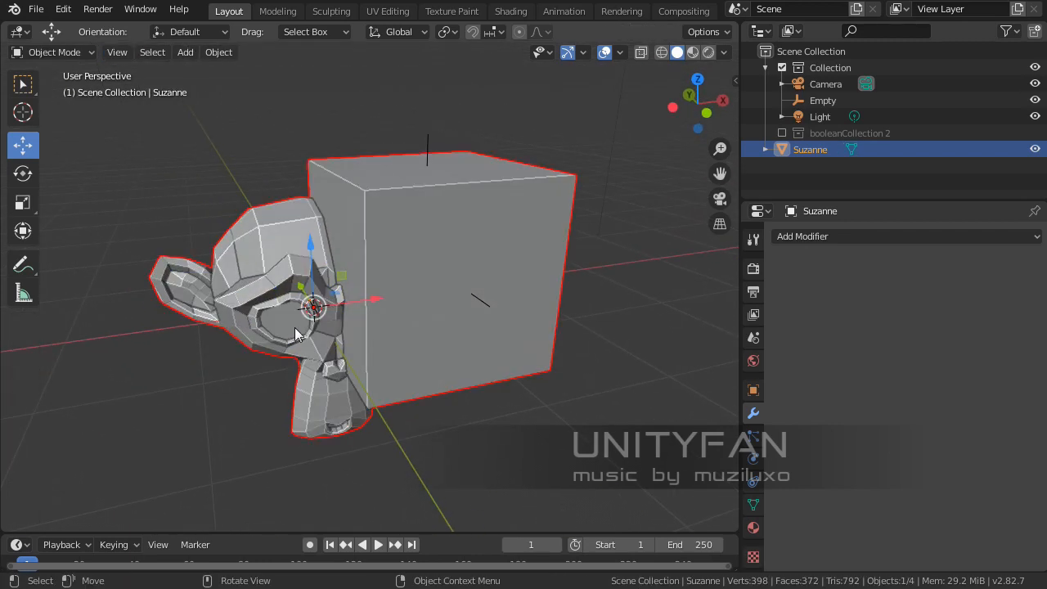
Step: Delete the merged monkey-and-cube mesh and the Empty from the scene
key(x)
click(294, 327)
click(436, 274)
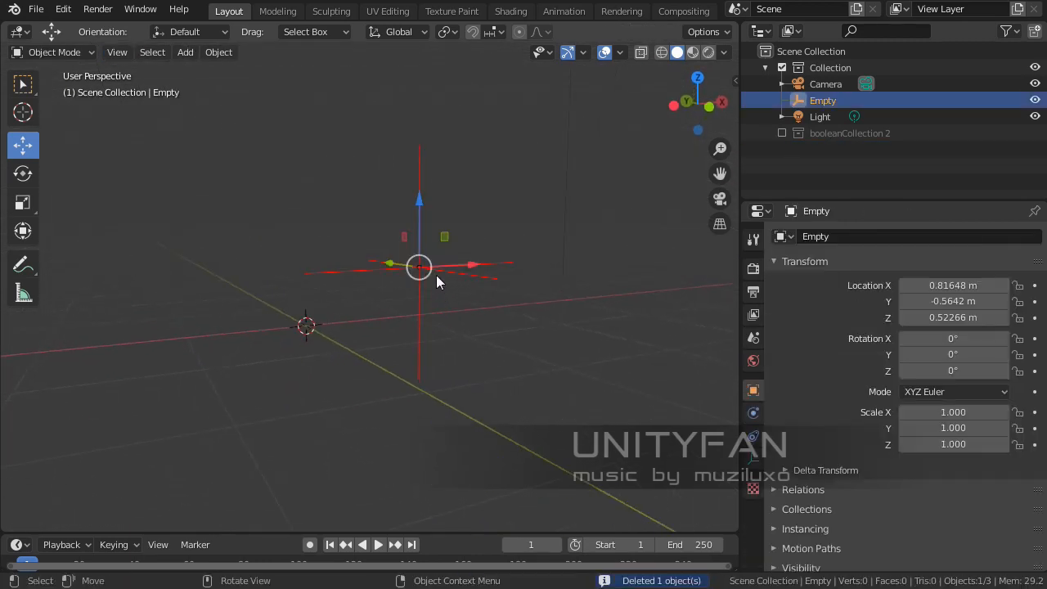
middle_drag(436, 275, 426, 312)
key(x)
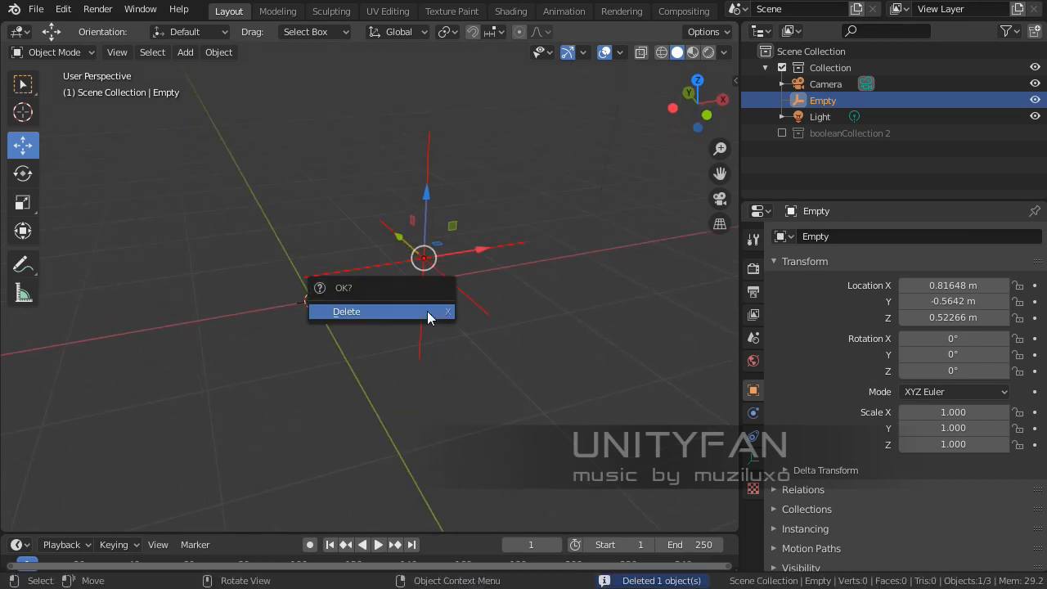
click(427, 311)
middle_drag(306, 314, 351, 304)
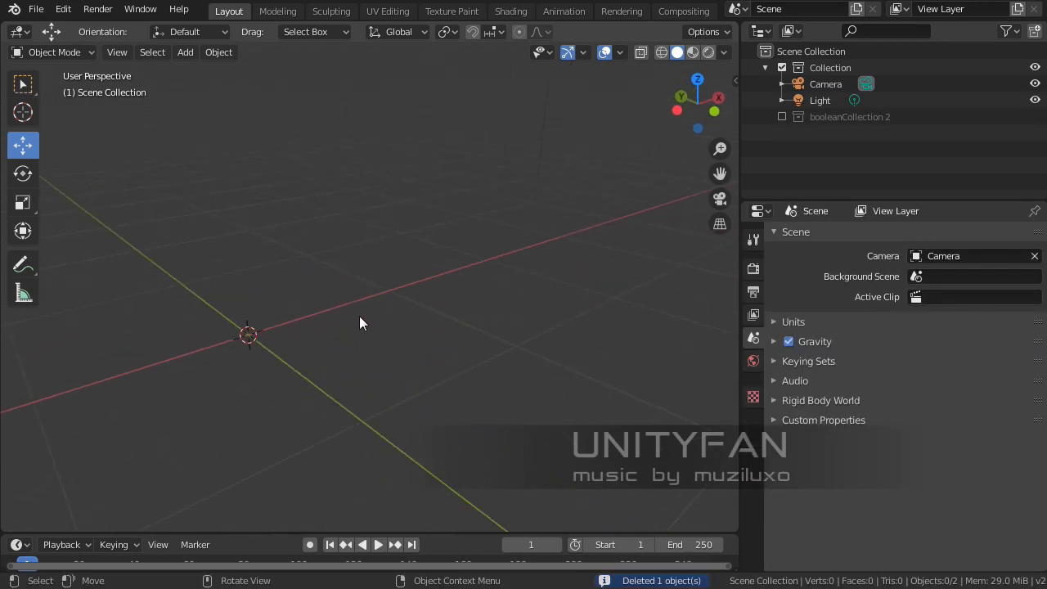
key(shift+a)
mouse_move(327, 272)
click(434, 288)
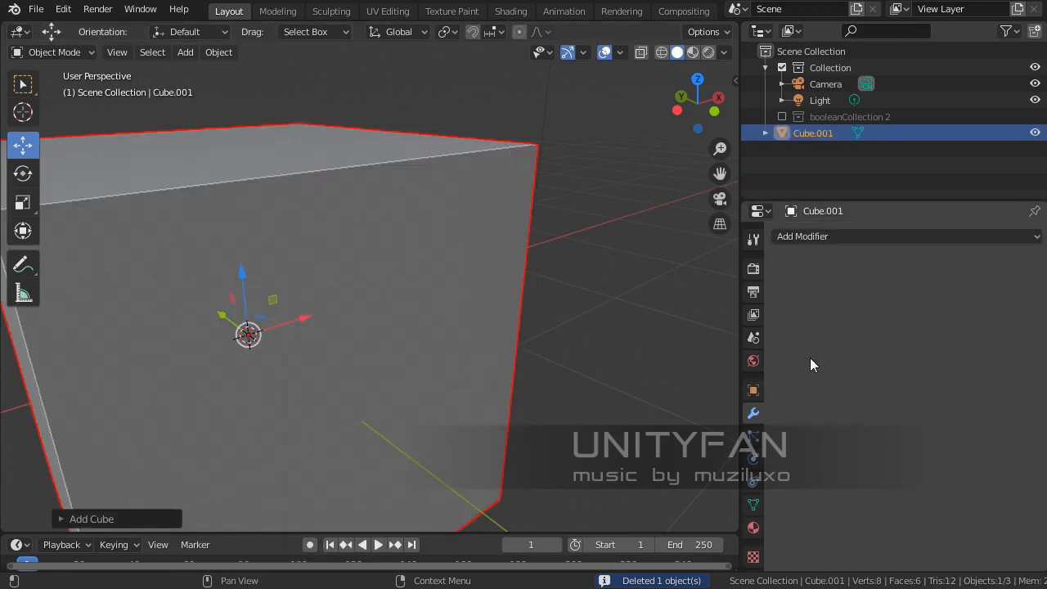
click(864, 237)
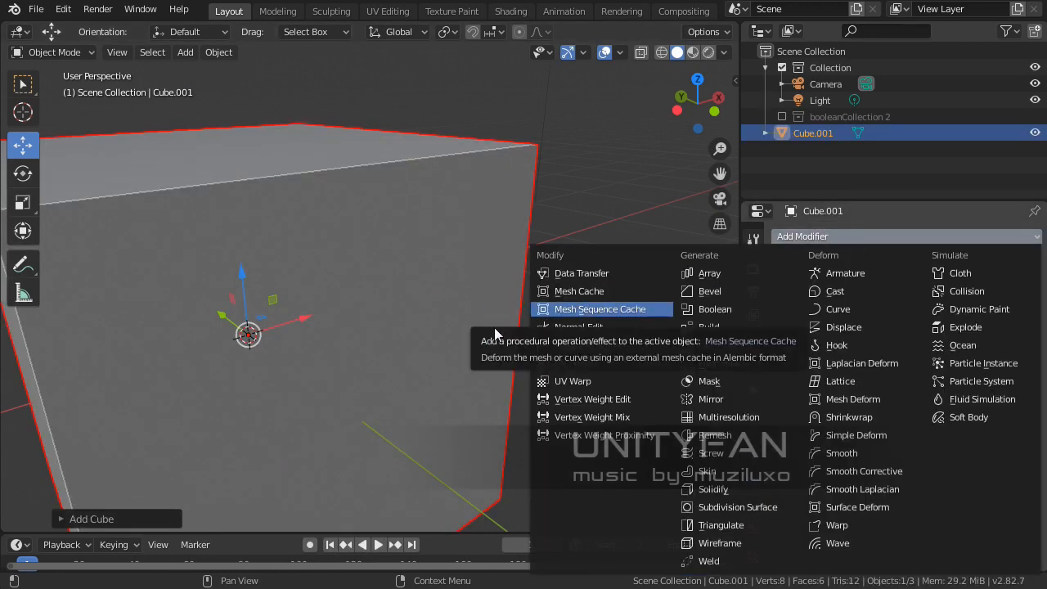
click(782, 237)
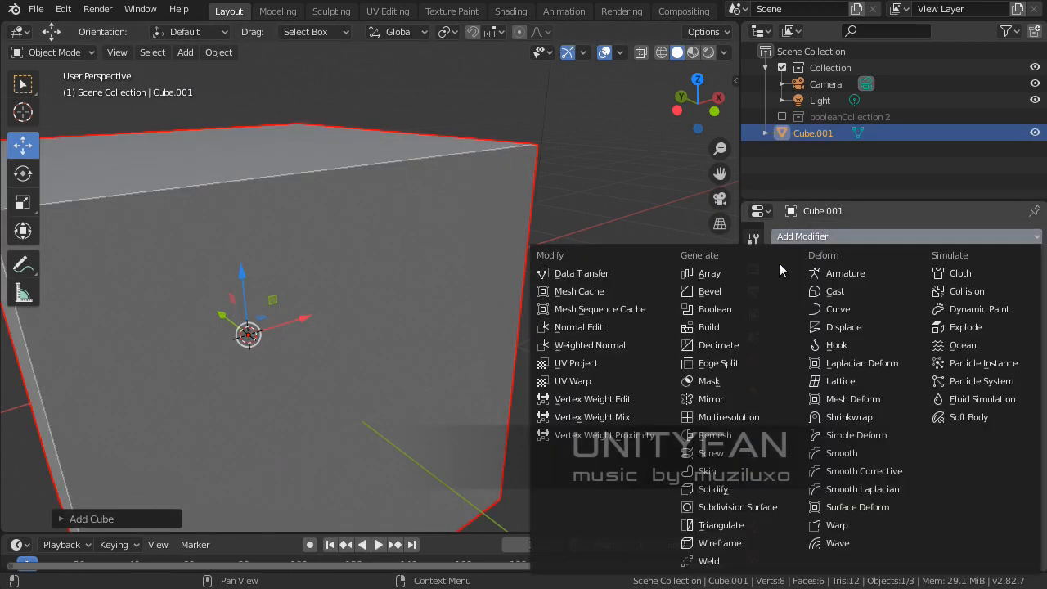
click(722, 327)
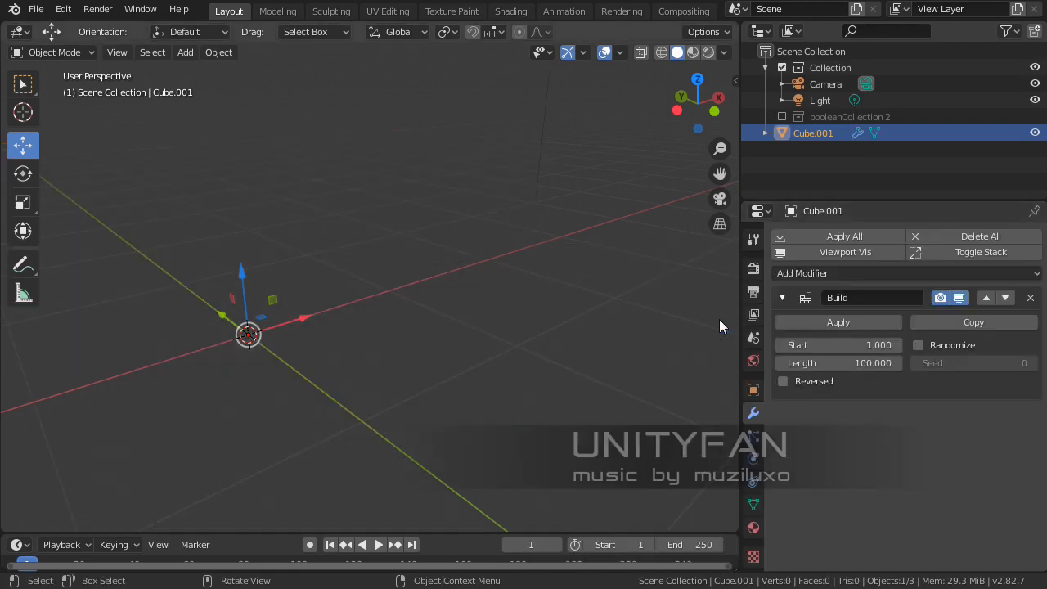
key(x)
click(401, 359)
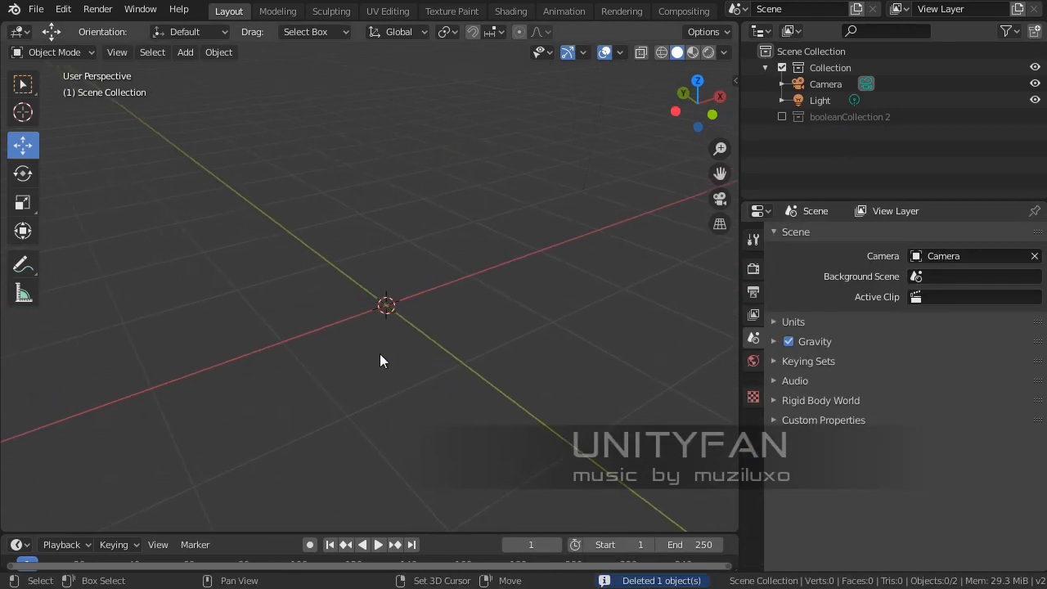
Step: Add a monkey mesh and give it a Build modifier
key(shift+a)
mouse_move(314, 273)
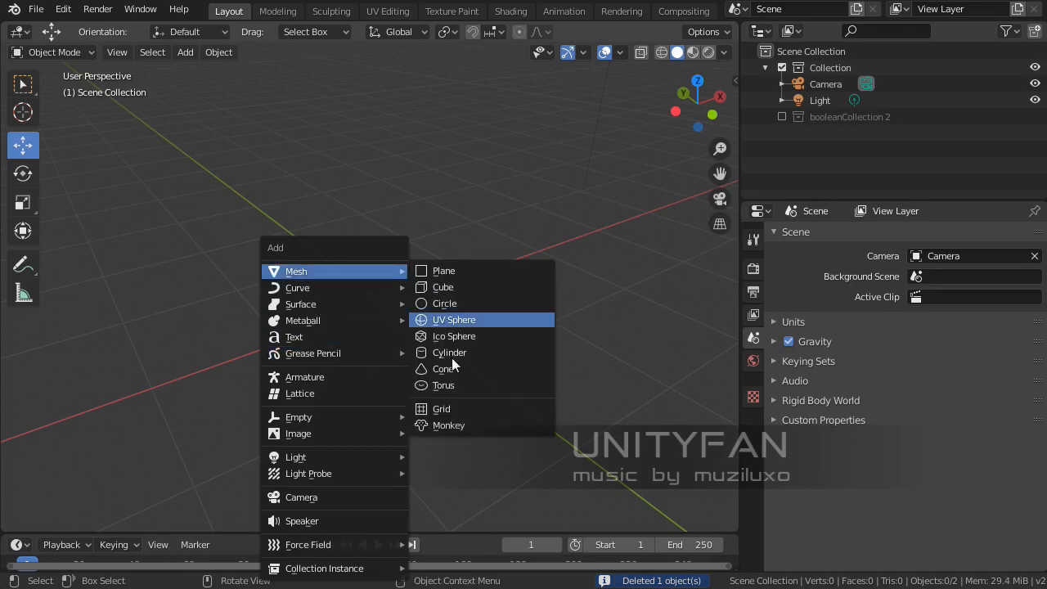
click(448, 425)
click(834, 237)
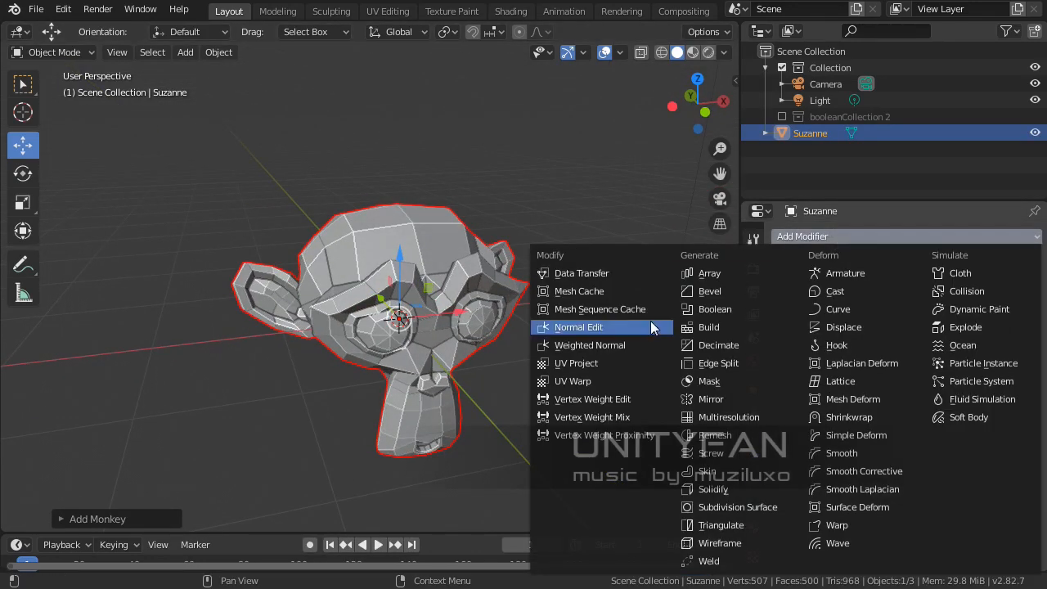
click(718, 334)
shift+middle_drag(486, 341, 425, 337)
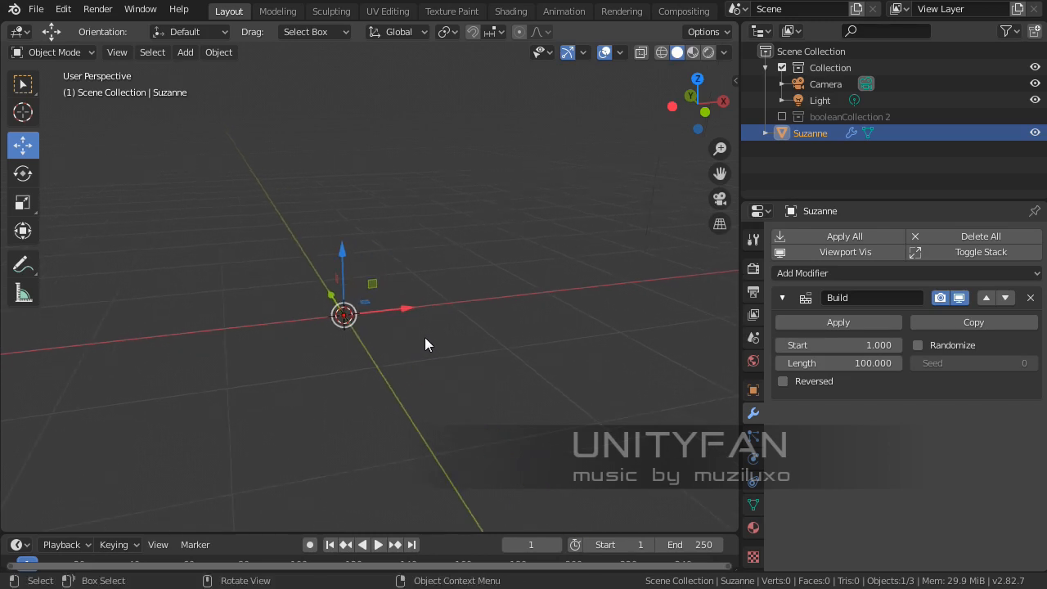
Step: Enlarge the timeline area beneath the 3D viewport
drag(455, 532, 454, 516)
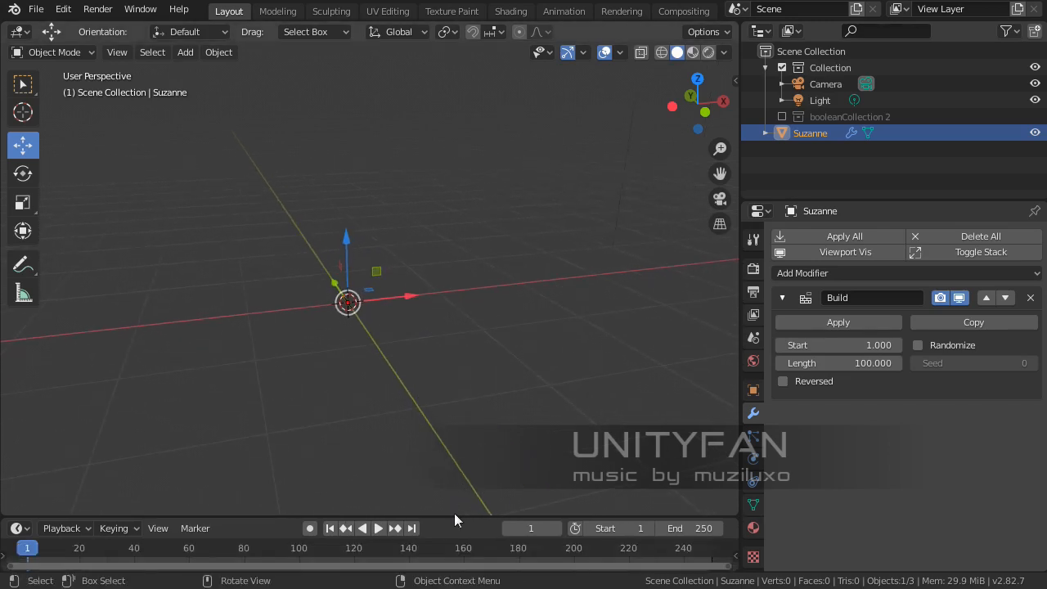
click(454, 513)
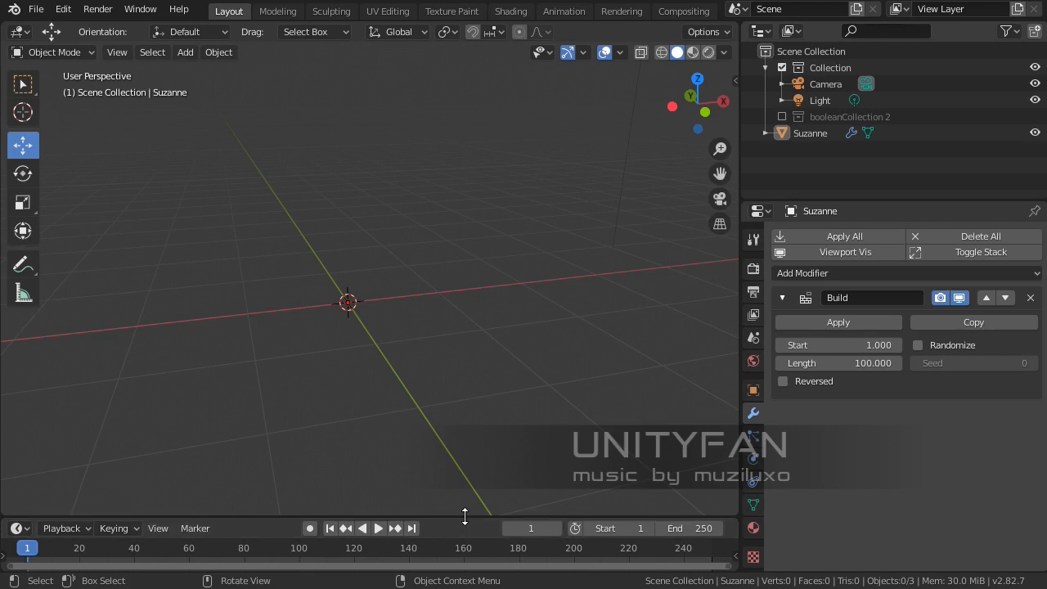
drag(462, 518, 463, 488)
middle_drag(360, 463, 389, 412)
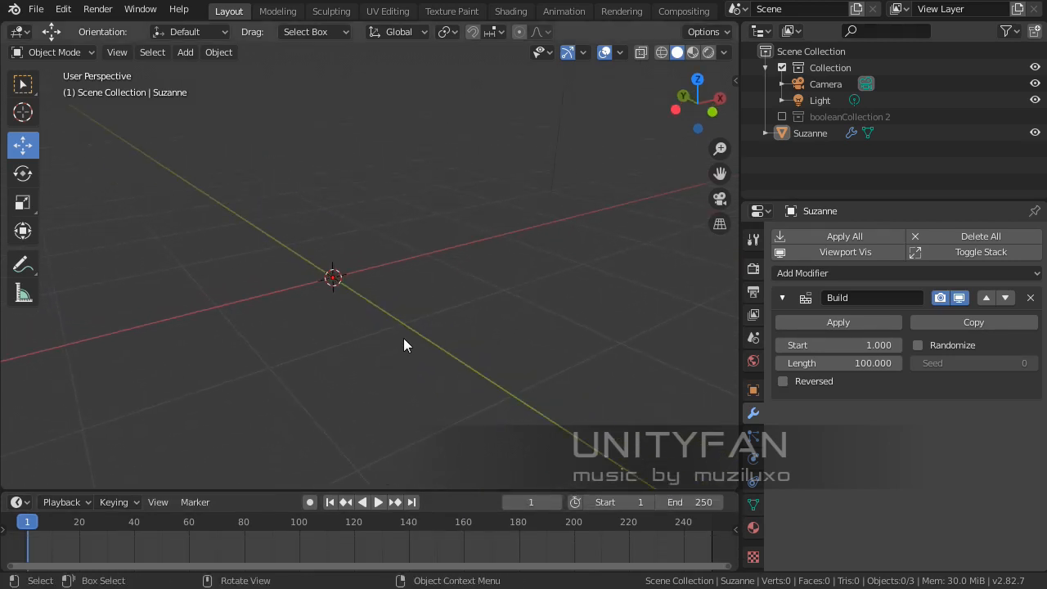
Step: Play the monkey's build animation while viewing it from several angles, and scrub back to frame 86
key(space)
middle_drag(466, 385, 575, 346)
middle_drag(502, 413, 301, 407)
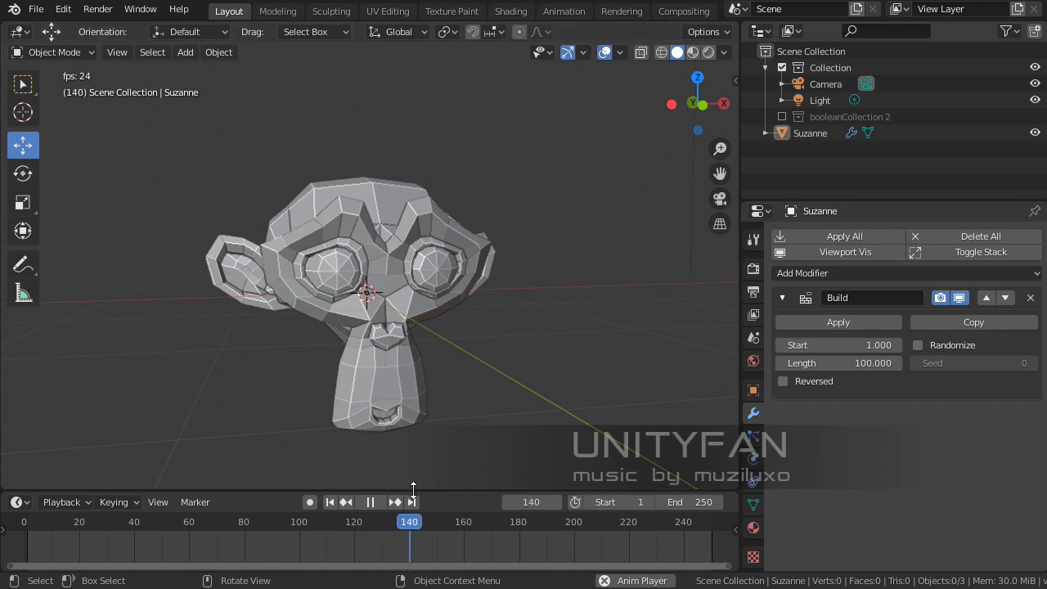
key(space)
key(space)
drag(480, 523, 260, 531)
key(space)
middle_drag(272, 363, 359, 266)
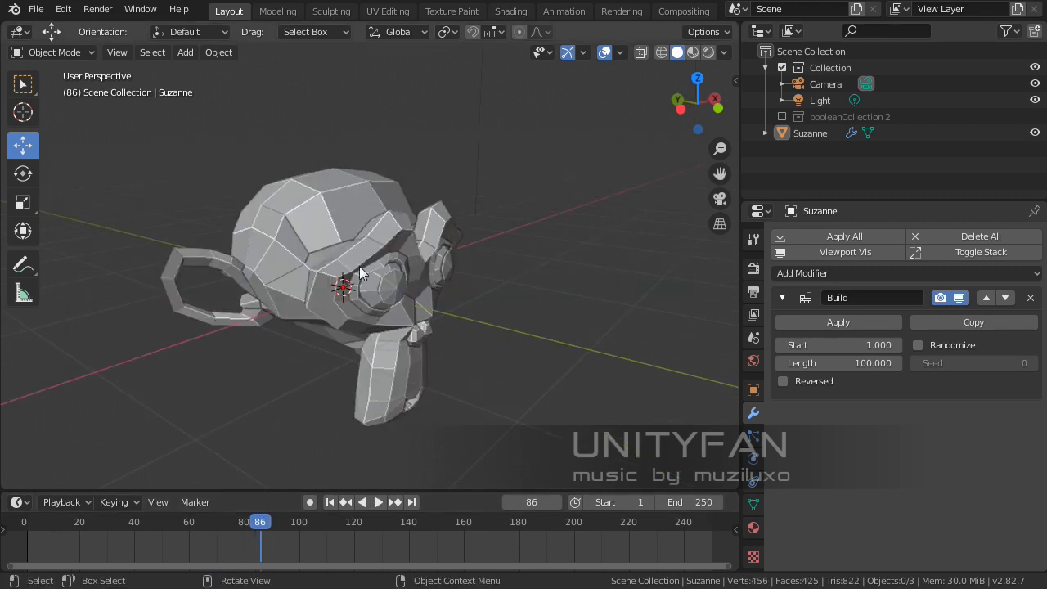
Step: Select the monkey and examine its partially built mesh at frames 71 and 56
click(356, 259)
scroll(355, 259, up, 4)
drag(248, 524, 218, 529)
scroll(320, 320, down, 2)
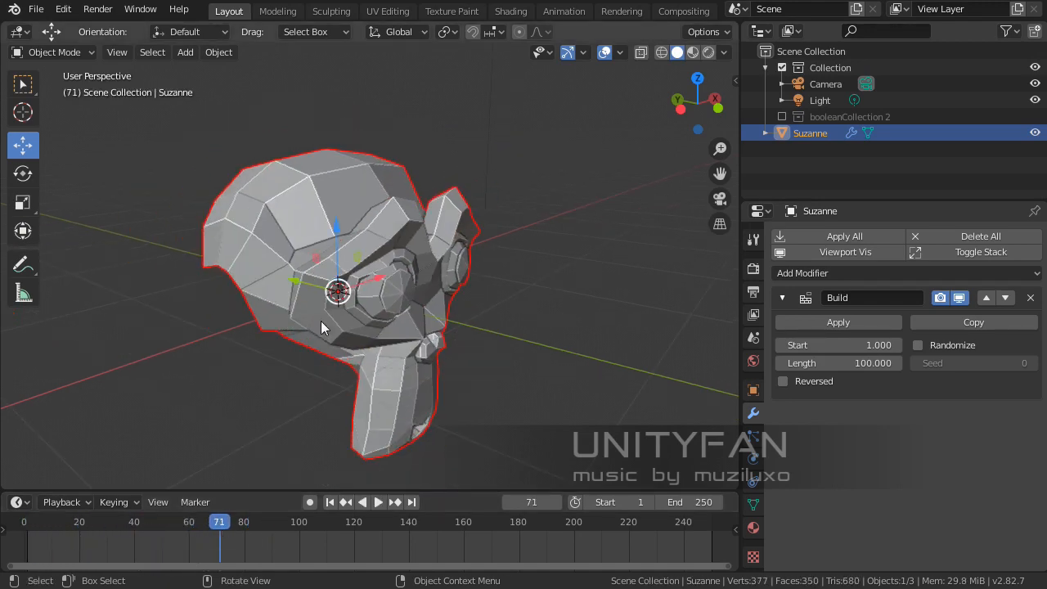
middle_drag(321, 320, 398, 366)
click(178, 523)
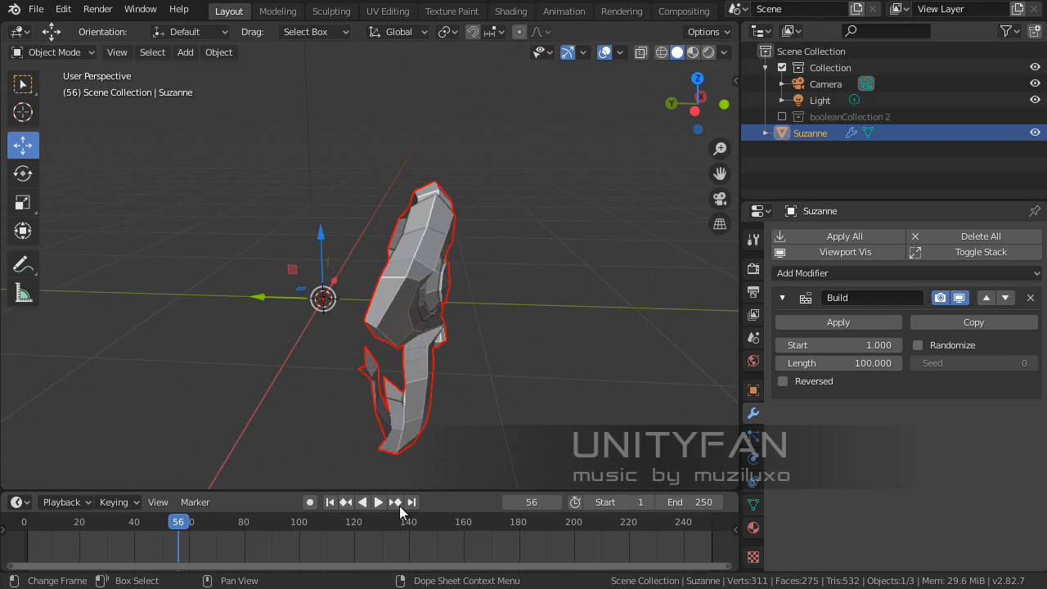
Step: Enable Randomize on the Build modifier and scrub the timeline back to frame 0
click(921, 345)
drag(218, 542, 25, 539)
middle_drag(670, 375, 556, 363)
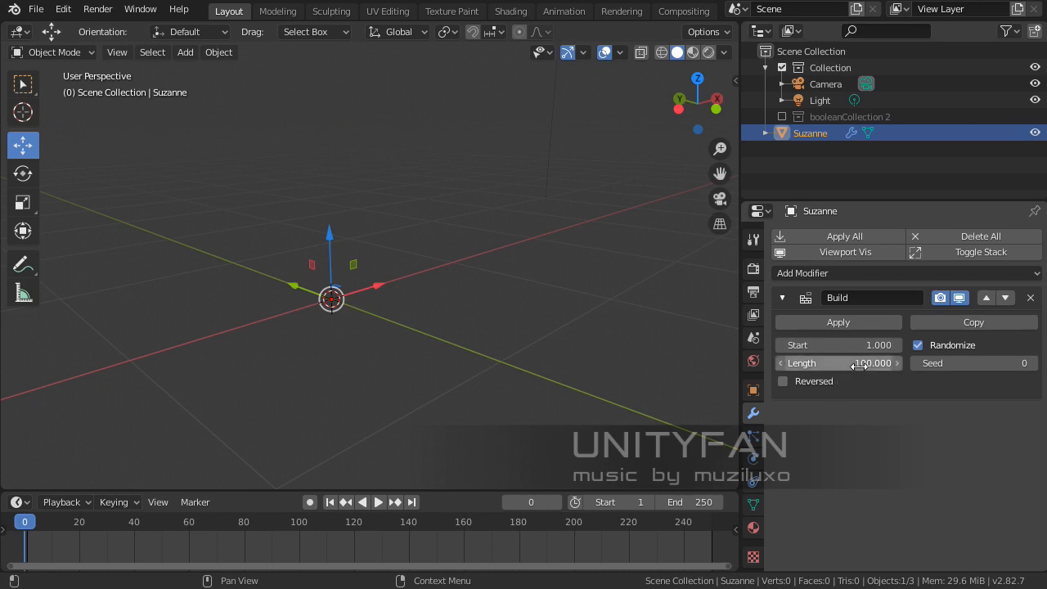
Step: Set the Build modifier's Length to 10
click(859, 366)
text(1)
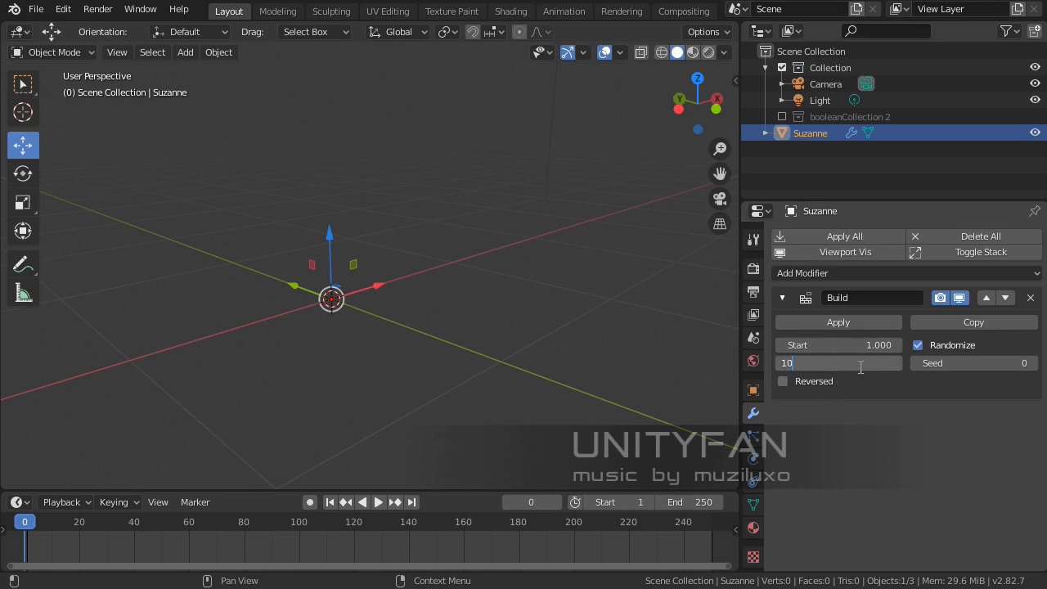
text(0)
key(Return)
Step: Play the randomized build animation, restart it from the beginning of the timeline, and stop playback
middle_drag(490, 384, 443, 250)
key(space)
click(24, 526)
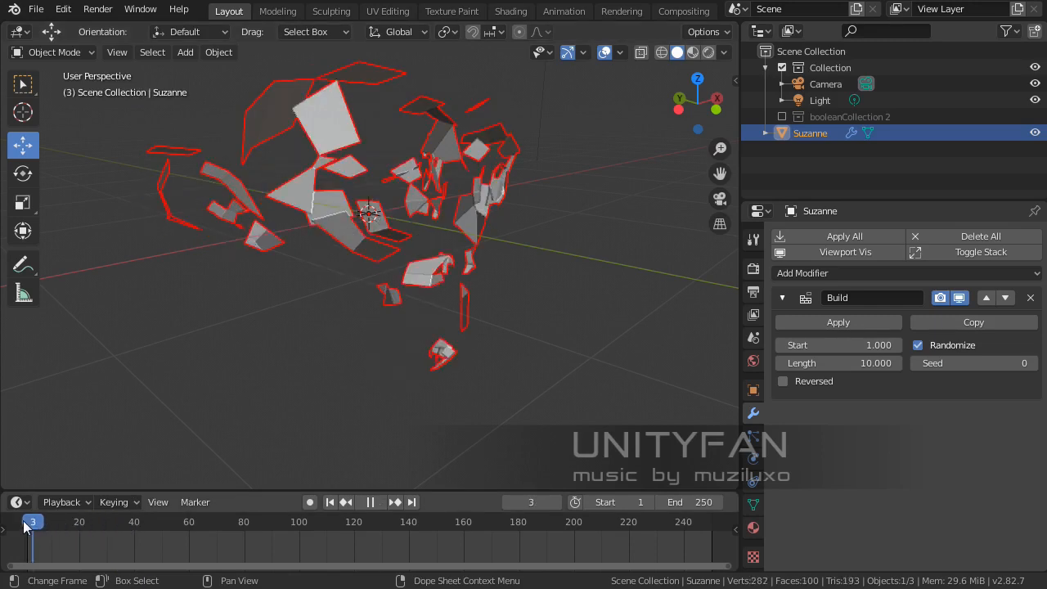
key(space)
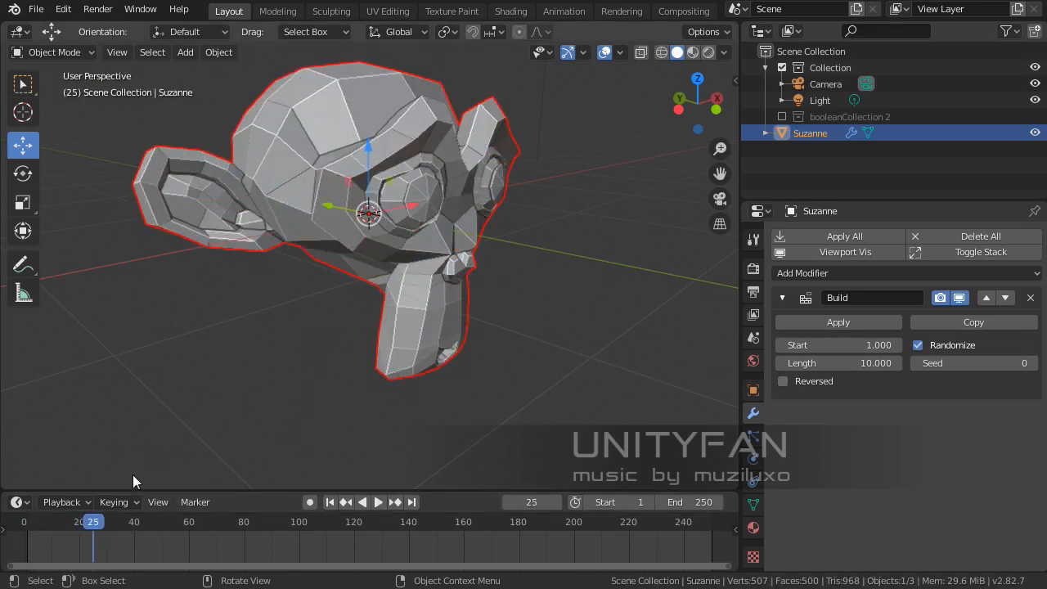
Step: Return the timeline to frame 0 and set the Build modifier's Length to 50
drag(70, 525, 24, 525)
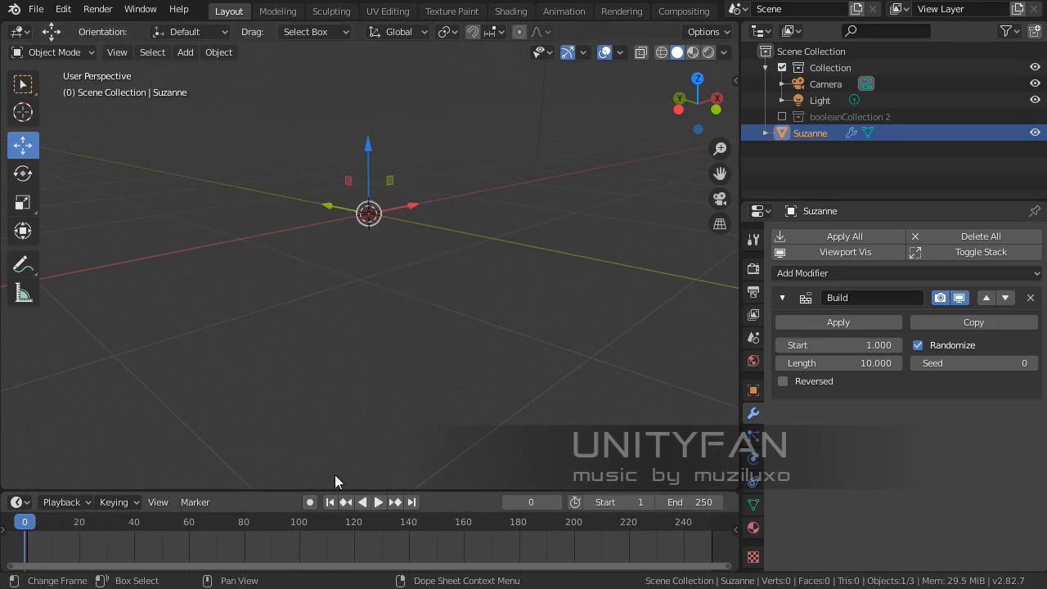
click(863, 369)
text(50)
key(Return)
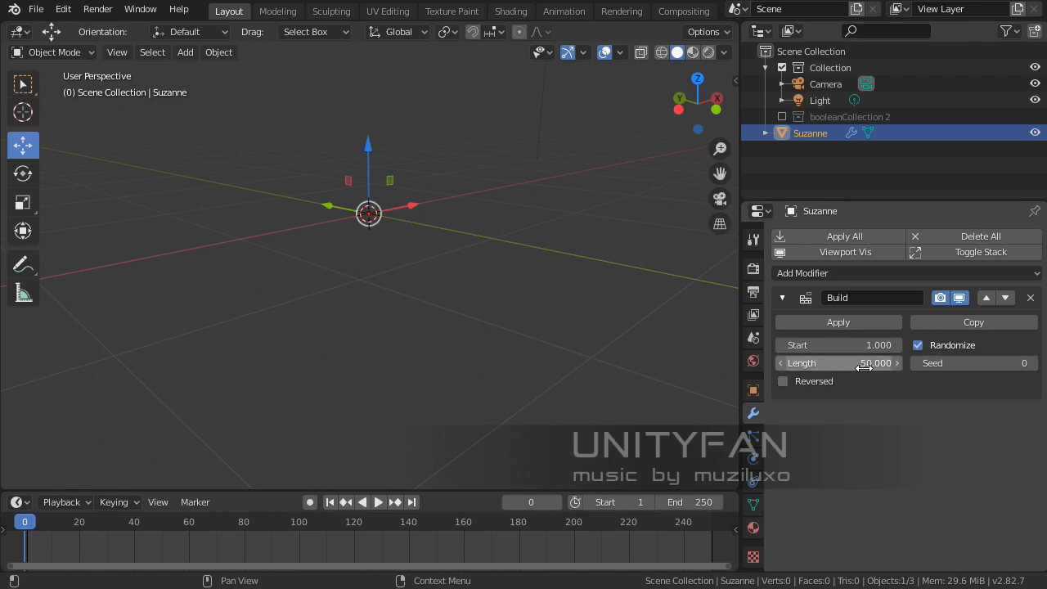
Step: Play the monkey's build animation, replay it from frame 0 while viewing it from another angle, and stop playback
middle_drag(332, 289, 314, 306)
key(space)
key(space)
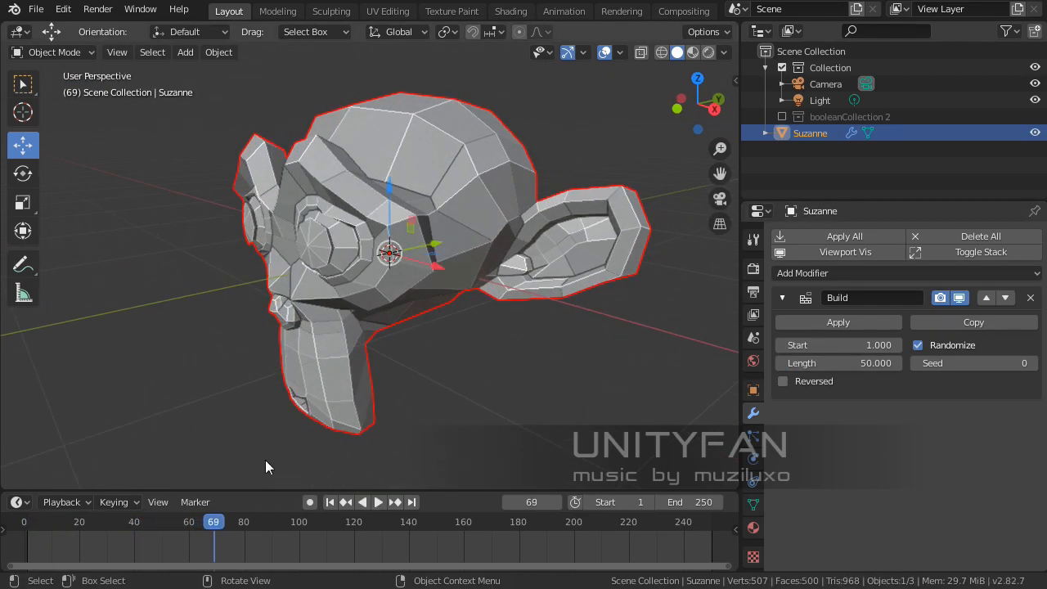
drag(223, 524, 3, 528)
key(space)
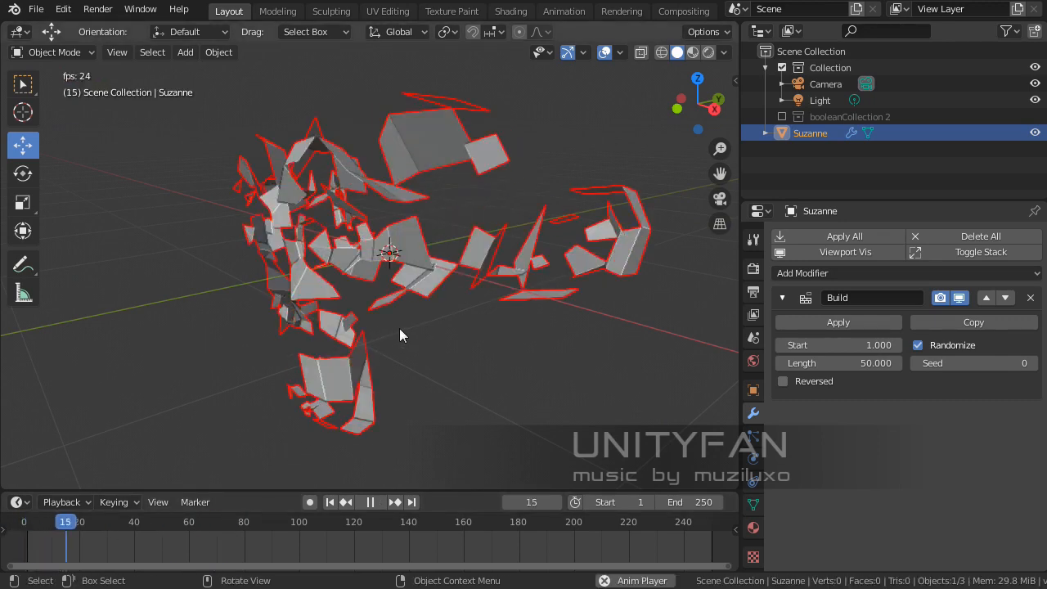
middle_drag(399, 328, 384, 392)
click(127, 523)
key(Escape)
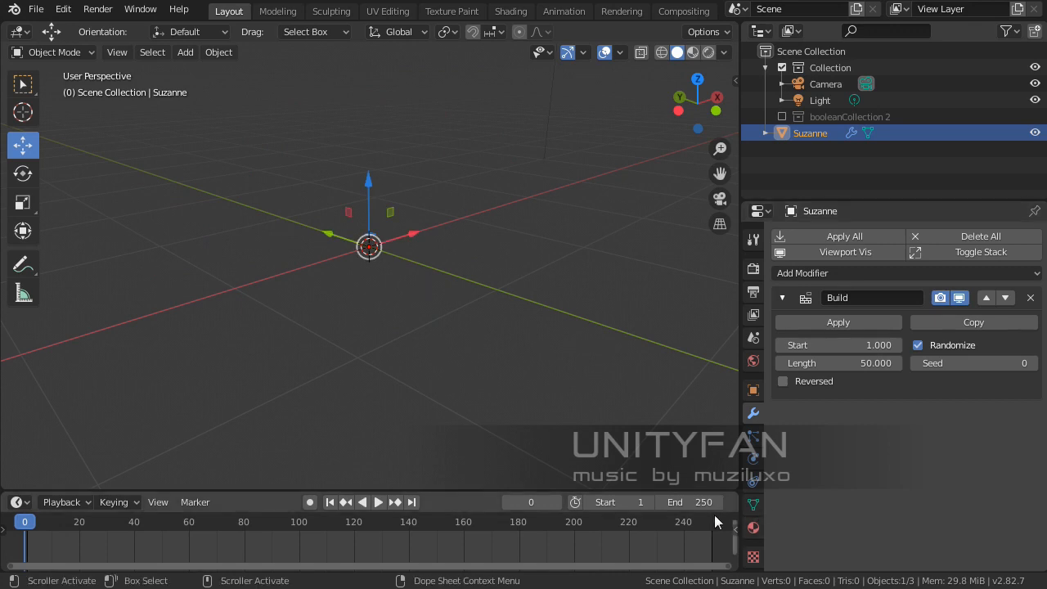
Step: Scrub forward through the build frames, play the animation, stop it, and examine the partially built monkey
drag(29, 523, 107, 525)
key(space)
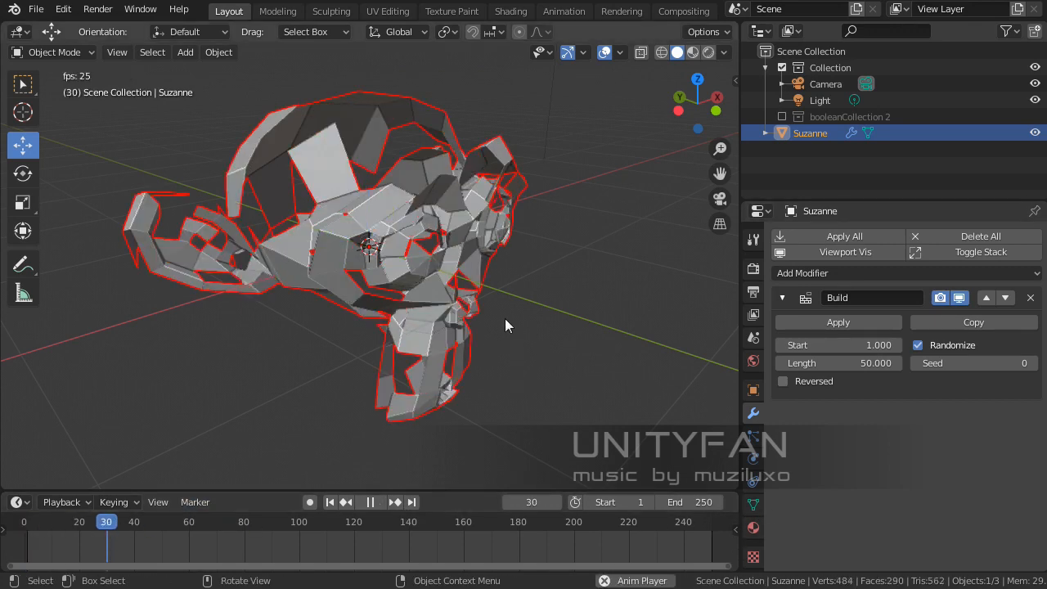
key(space)
middle_drag(539, 362, 613, 362)
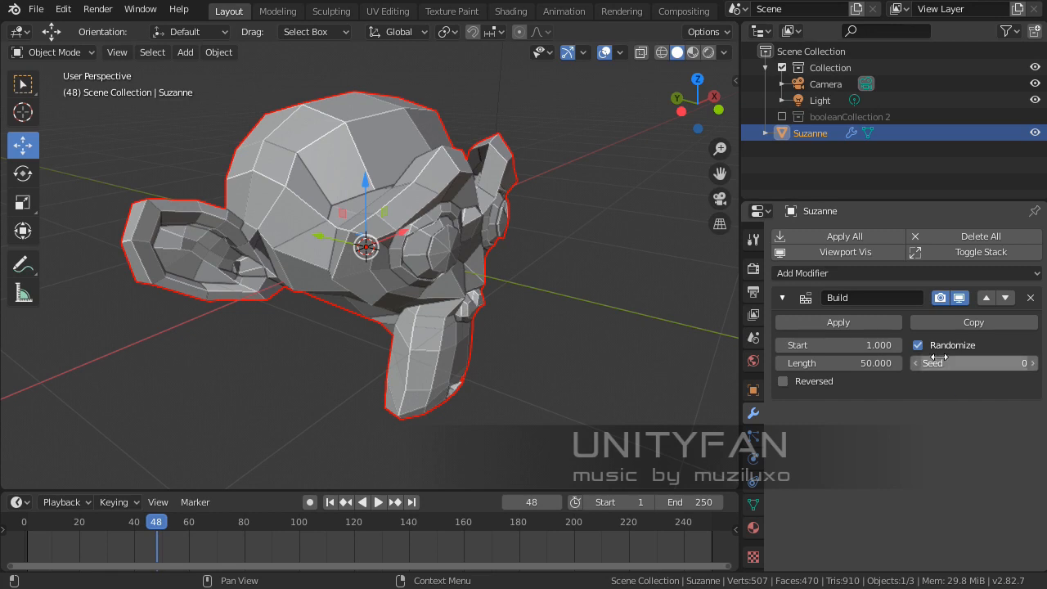
Step: Remove the Build modifier from the monkey and return the timeline to frame 1
click(1030, 297)
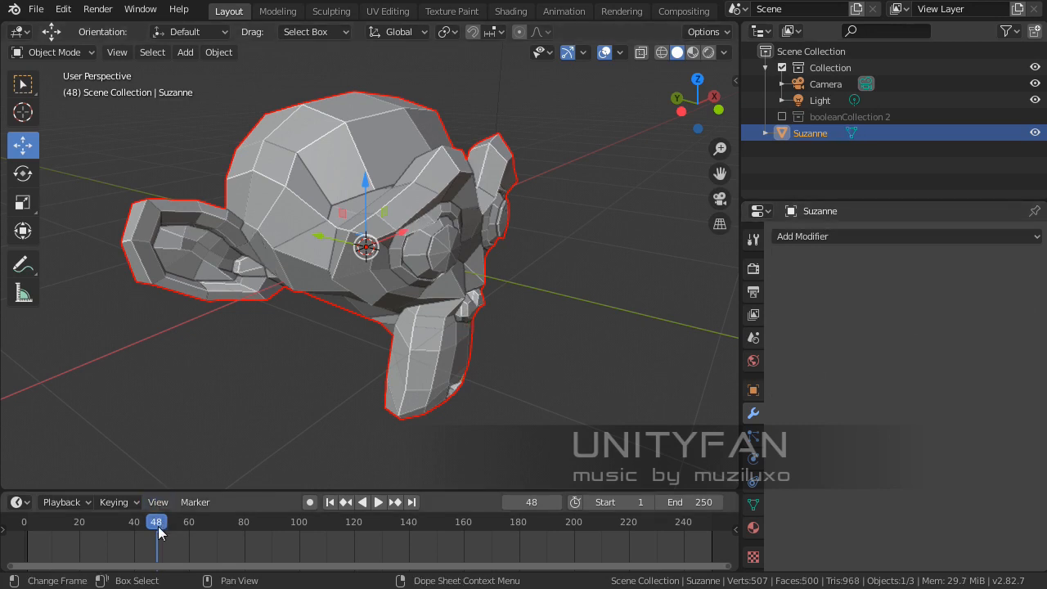
drag(157, 526, 27, 524)
click(875, 239)
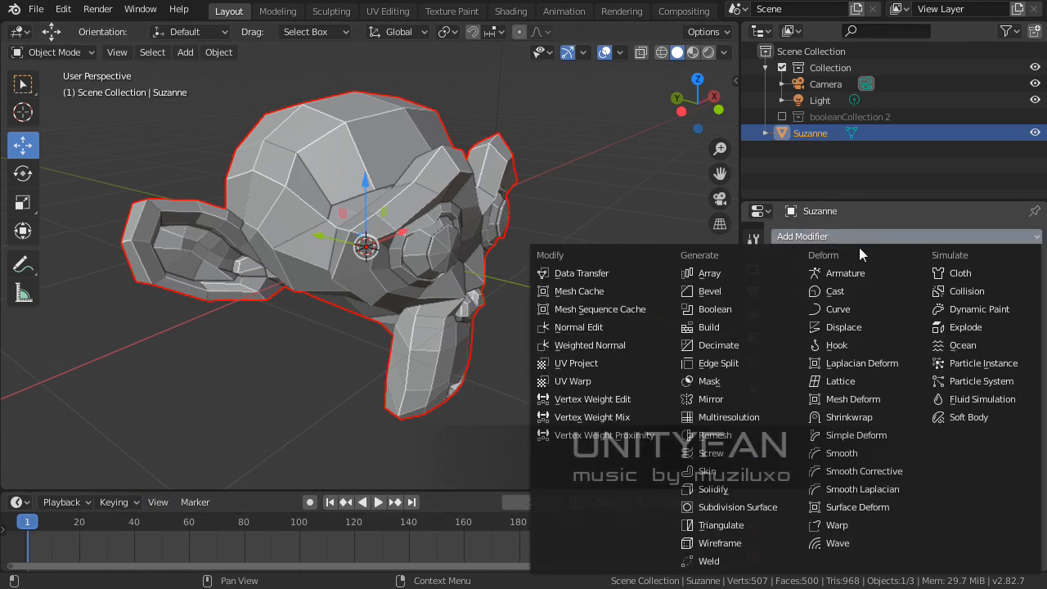
click(718, 344)
mouse_move(345, 340)
middle_down()
mouse_move(191, 324)
mouse_move(276, 351)
mouse_move(335, 348)
middle_up()
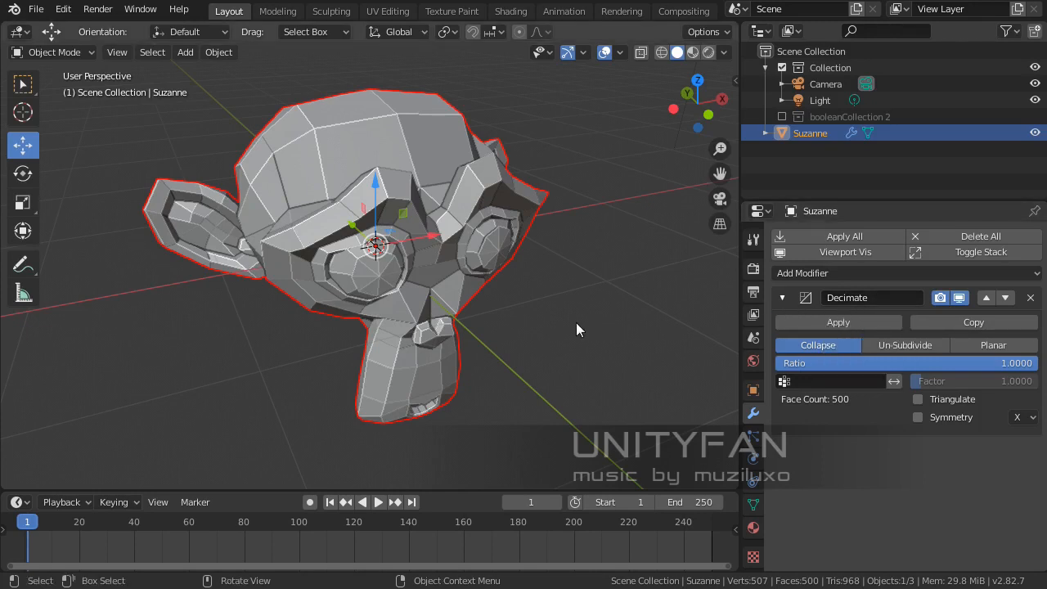
middle_drag(409, 310, 443, 323)
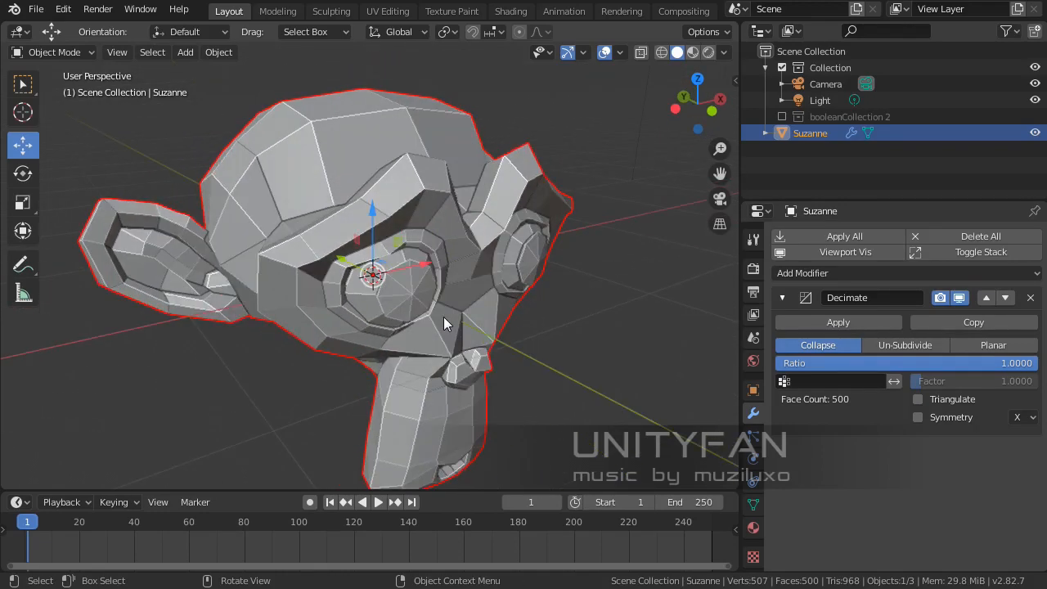
click(1030, 298)
Step: Add a Subdivision Surface modifier with 3 viewport subdivisions to the monkey and apply it
click(824, 240)
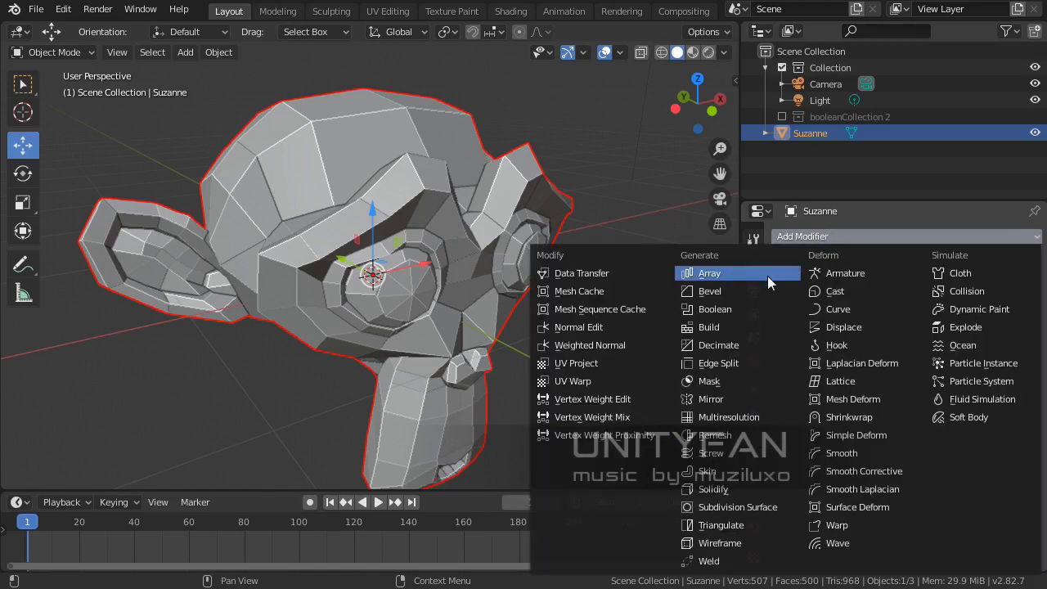
click(724, 507)
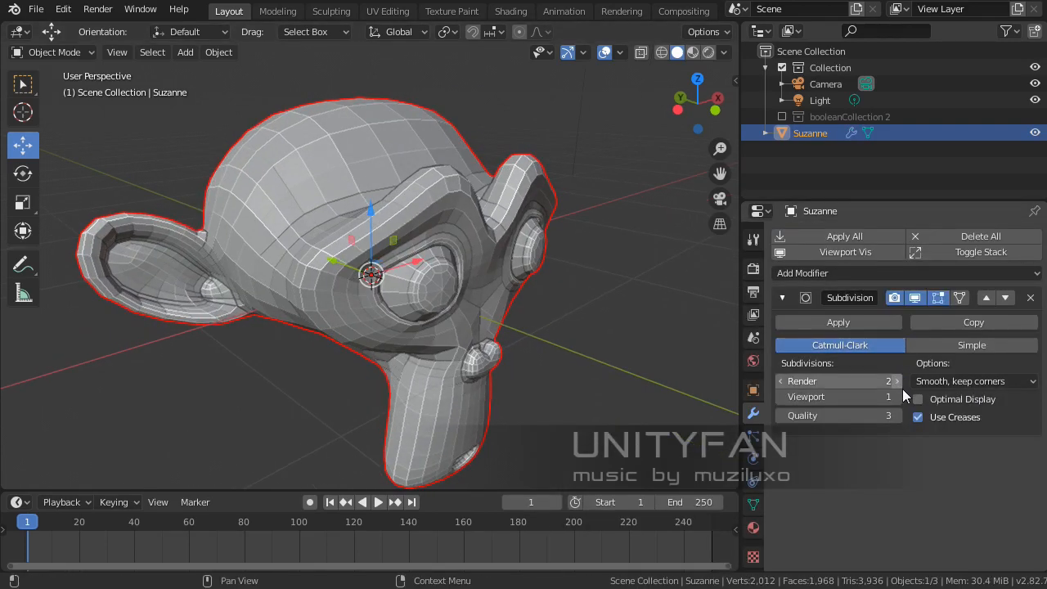
click(899, 396)
click(901, 396)
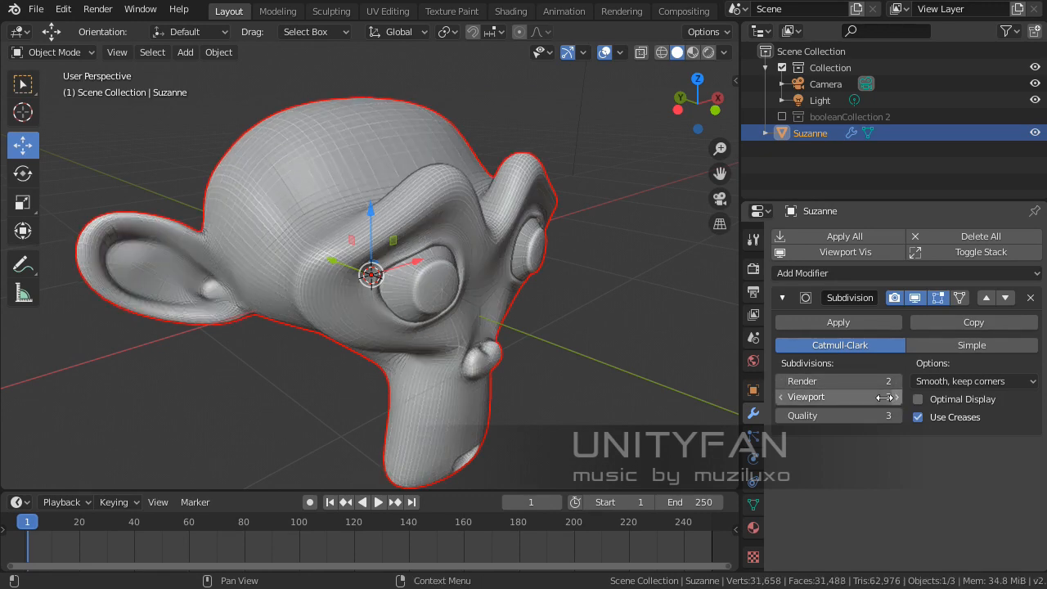
middle_drag(457, 323, 413, 322)
scroll(407, 314, up, 4)
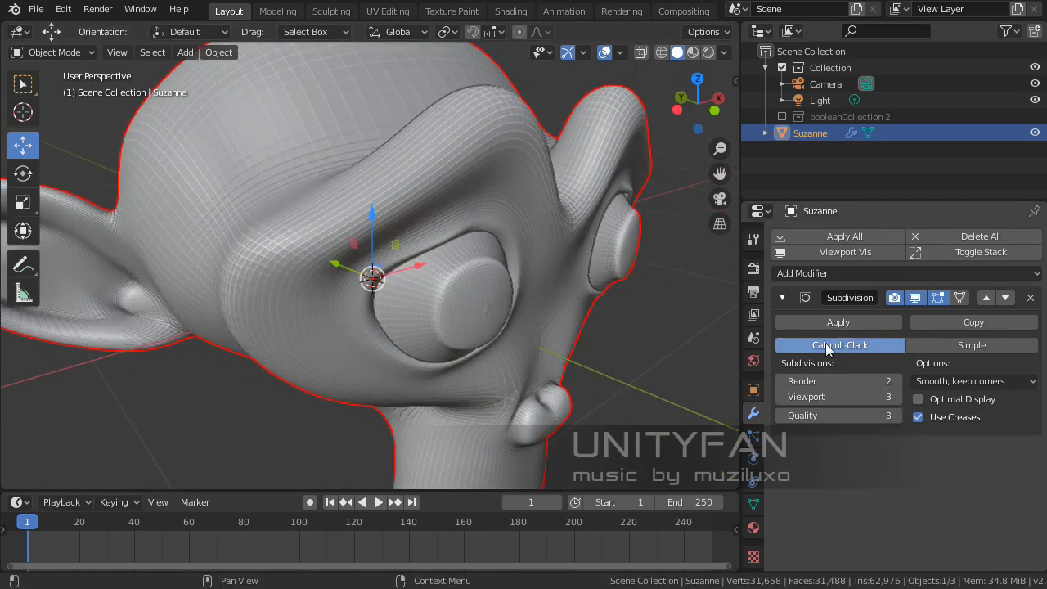
click(838, 323)
Step: Shade the subdivided monkey smooth and view it from the side
right_click(350, 273)
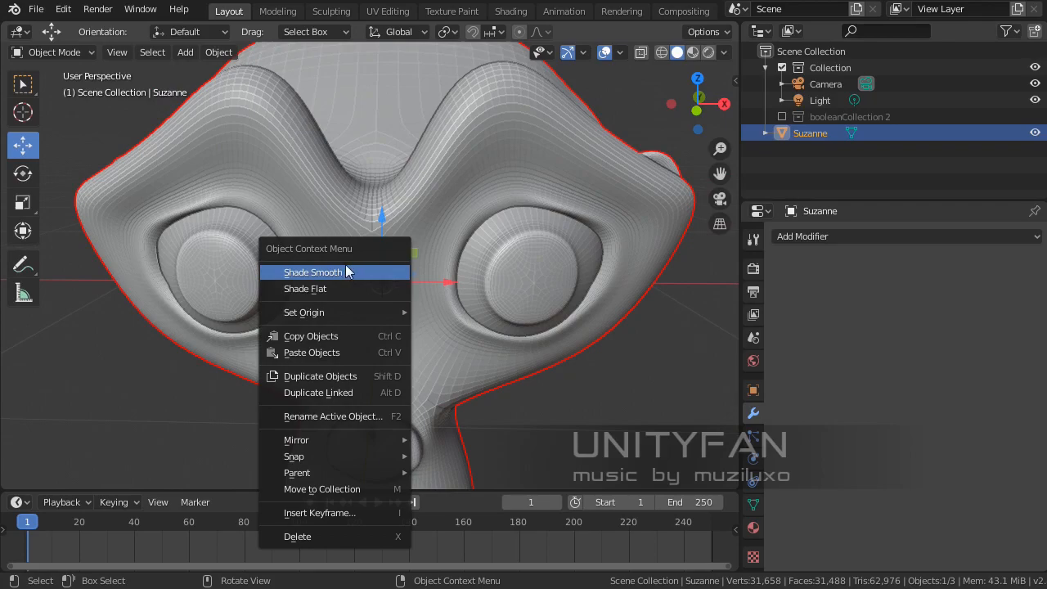
click(352, 276)
middle_drag(354, 287, 547, 311)
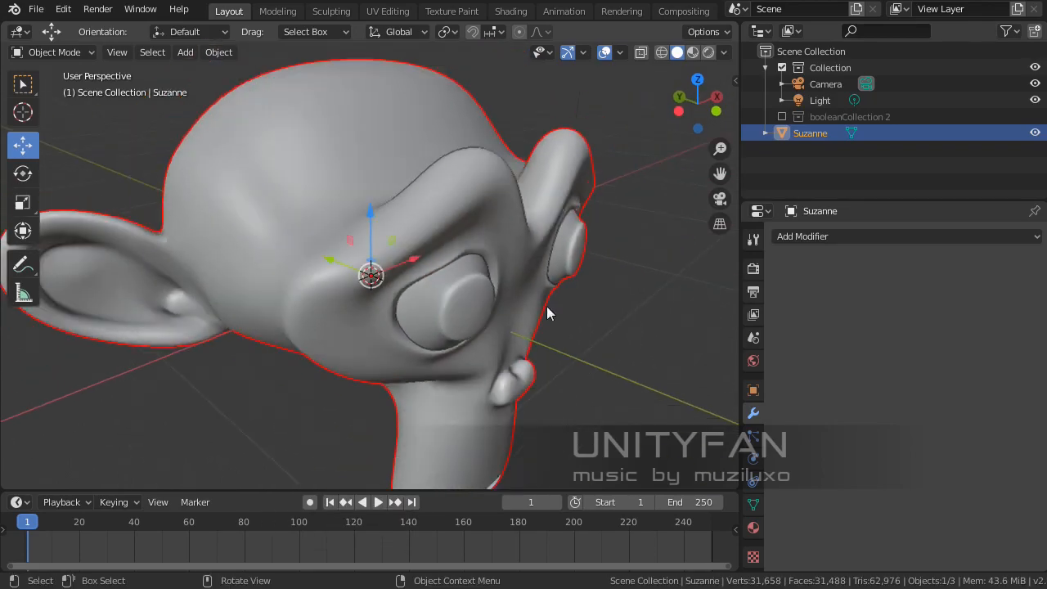
Step: Enable the wireframe overlay in the viewport and reselect the monkey
click(621, 52)
click(522, 328)
middle_drag(402, 316, 440, 355)
key(alt+a)
click(409, 253)
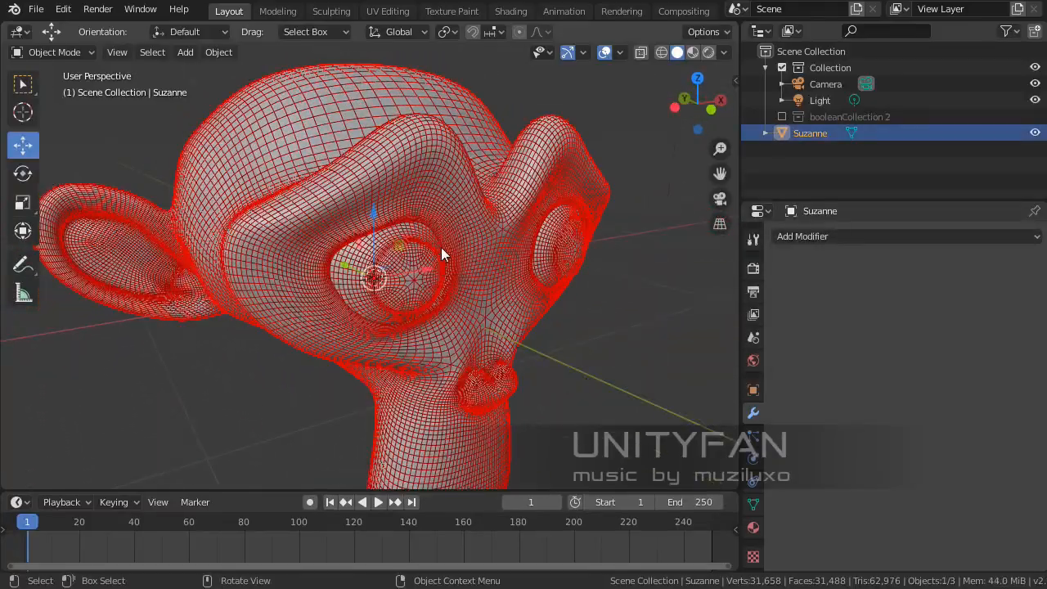
Step: Examine the density of the monkey's subdivided wireframe around the eyes and face, with the mesh selected and deselected
middle_drag(441, 247, 460, 258)
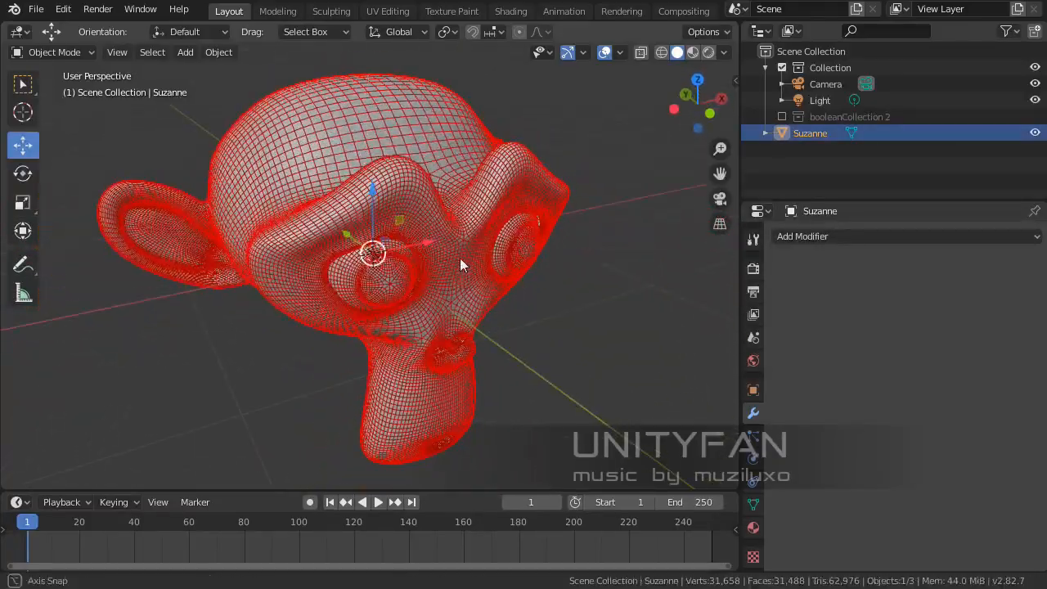
scroll(452, 284, up, 2)
shift+middle_drag(484, 305, 476, 300)
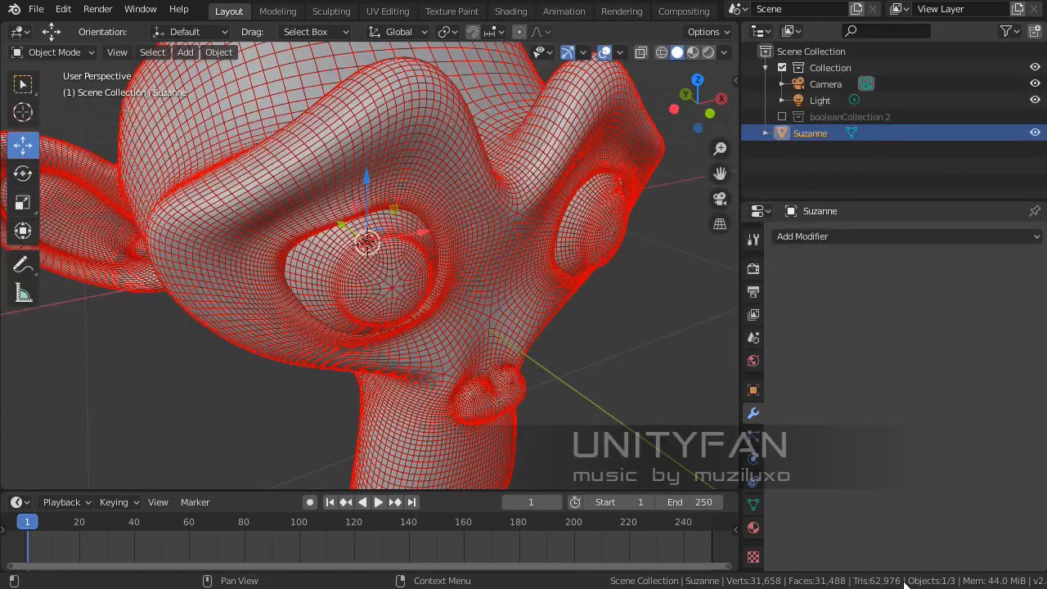
mouse_move(455, 381)
middle_down()
mouse_move(377, 333)
mouse_move(458, 362)
middle_up()
scroll(550, 405, down, 2)
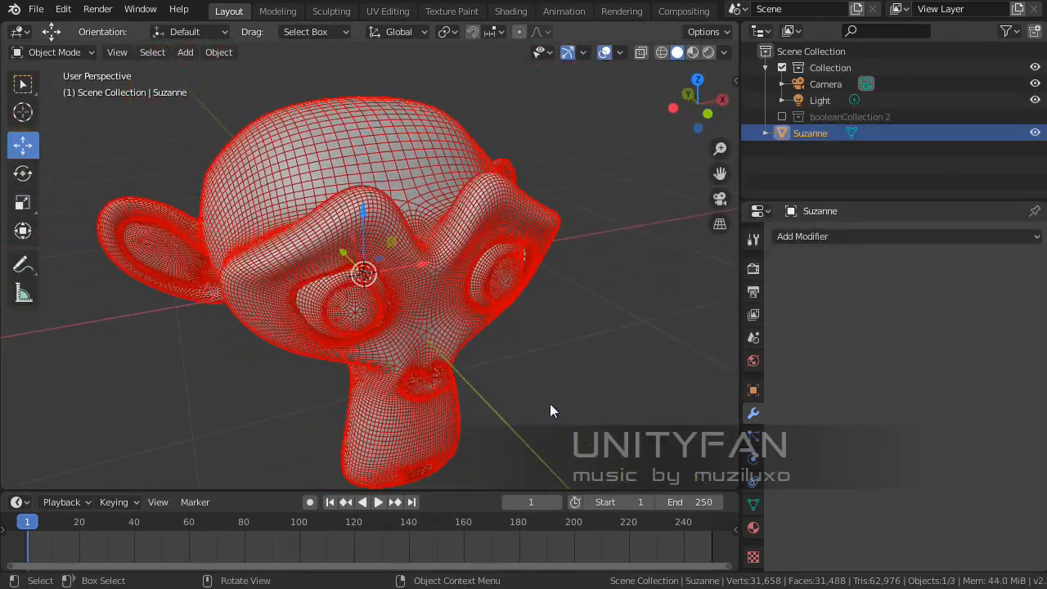
click(551, 404)
middle_drag(550, 404, 468, 356)
scroll(339, 274, up, 2)
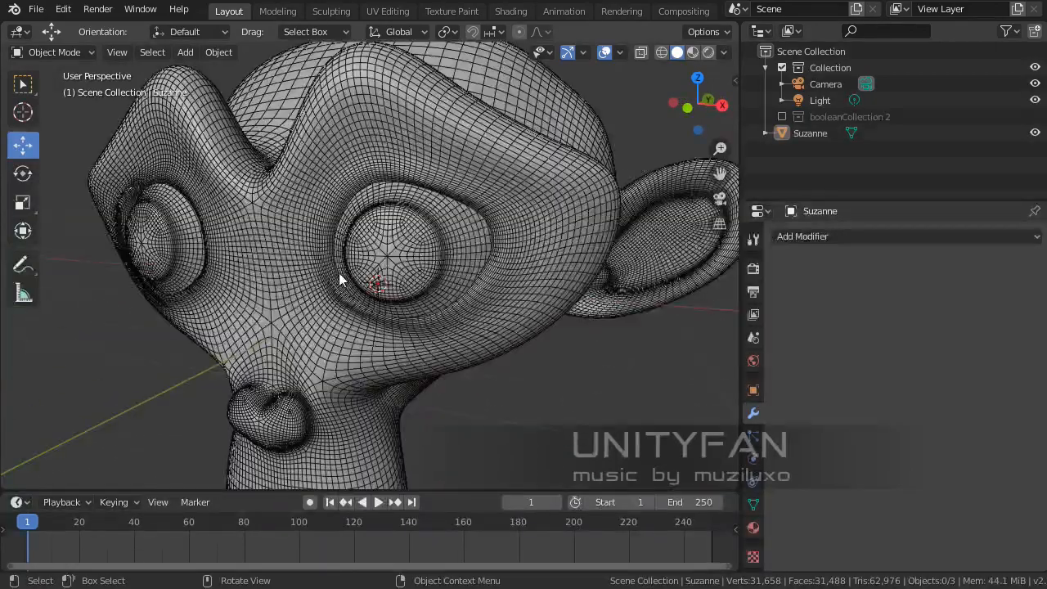
middle_drag(339, 279, 567, 266)
Step: Select the monkey and add a Decimate modifier to it
click(437, 287)
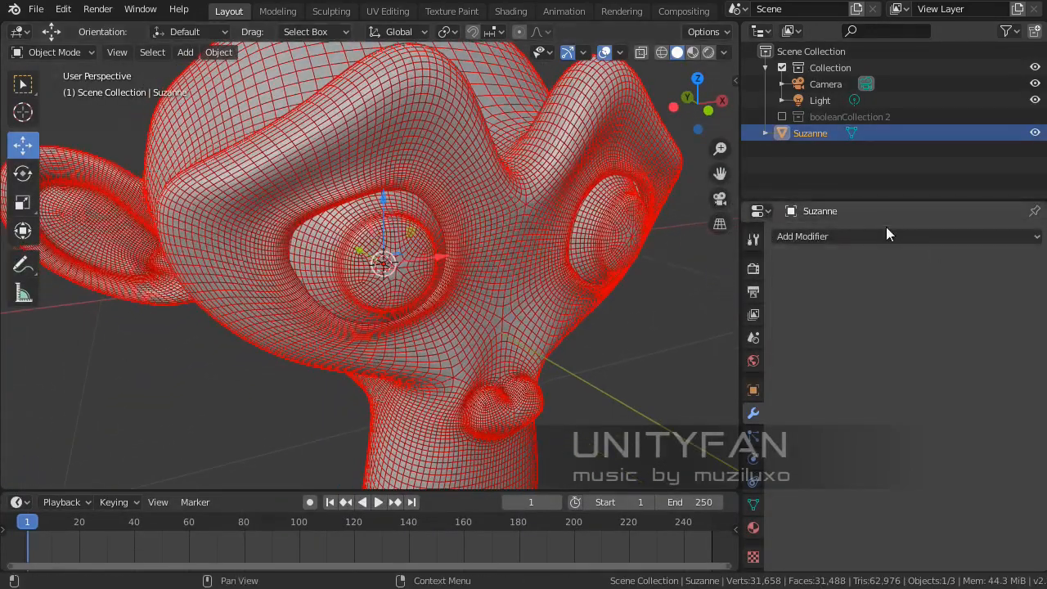
click(853, 241)
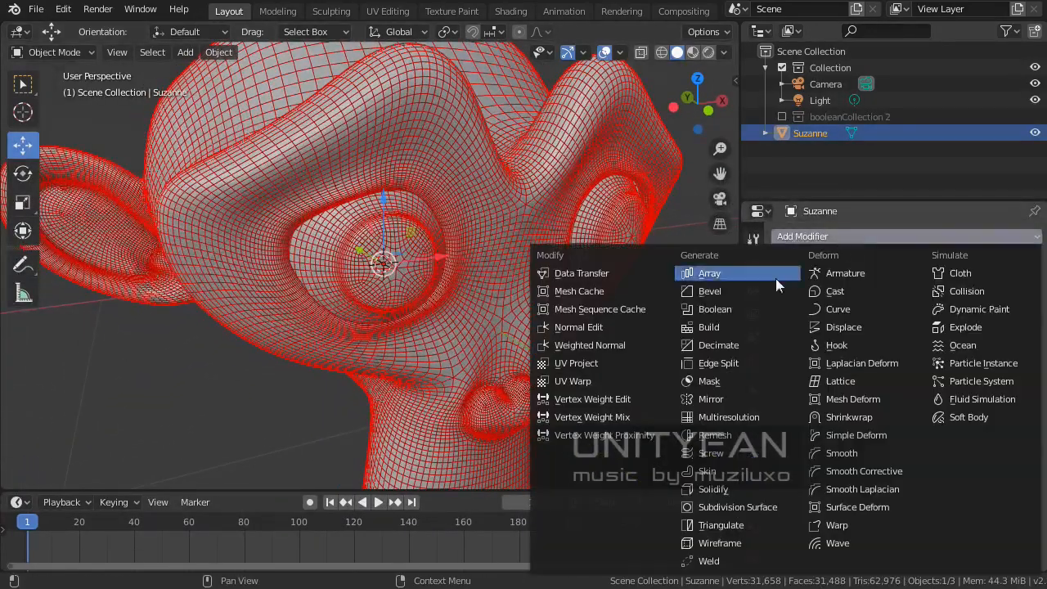
click(723, 347)
middle_drag(617, 337, 490, 335)
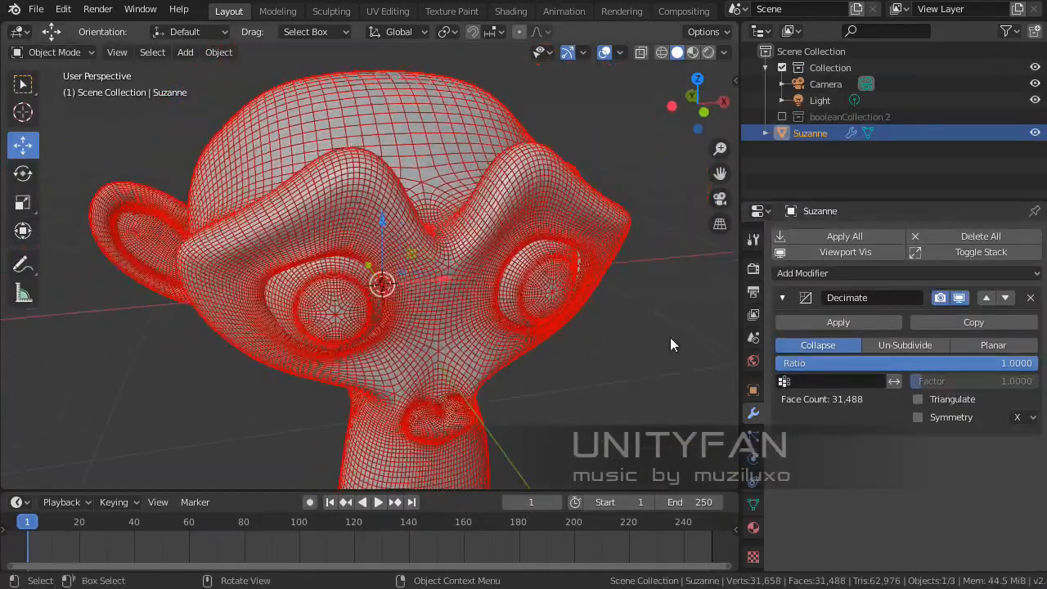
Step: Set the Decimate modifier's Collapse ratio to 0.1
drag(972, 362, 714, 366)
click(973, 361)
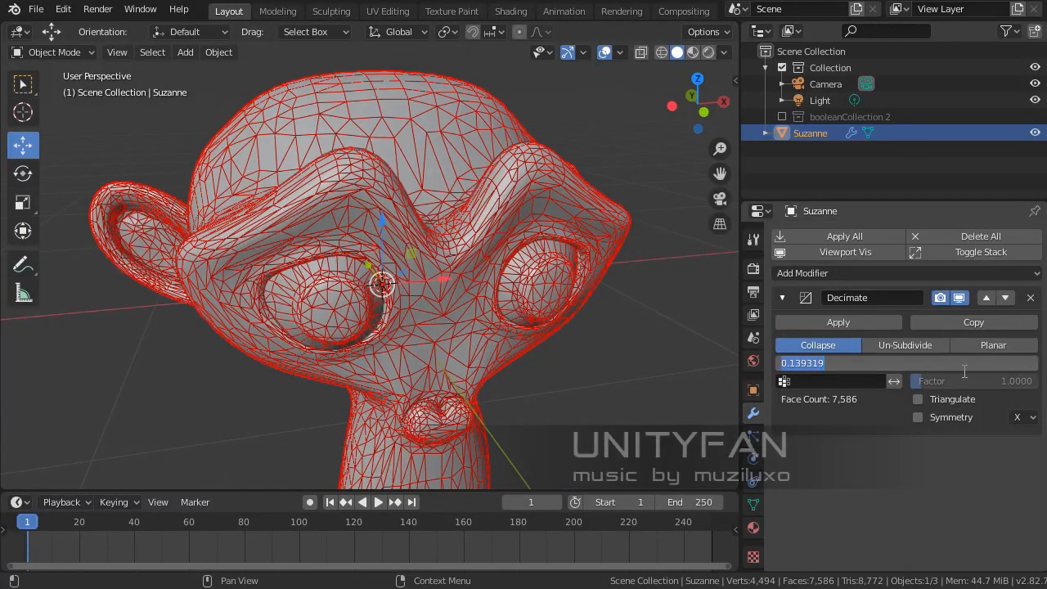
text(0.1)
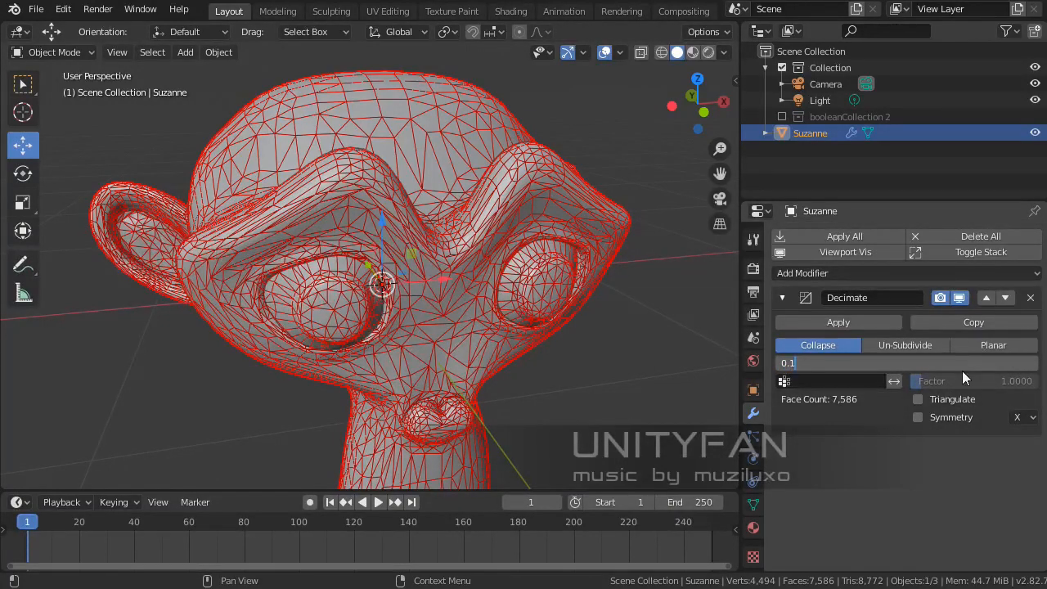
key(Return)
Step: Examine the decimated triangle wireframe around the monkey's face and the scene statistics, then deselect the mesh
middle_drag(288, 302, 311, 306)
scroll(378, 318, up, 3)
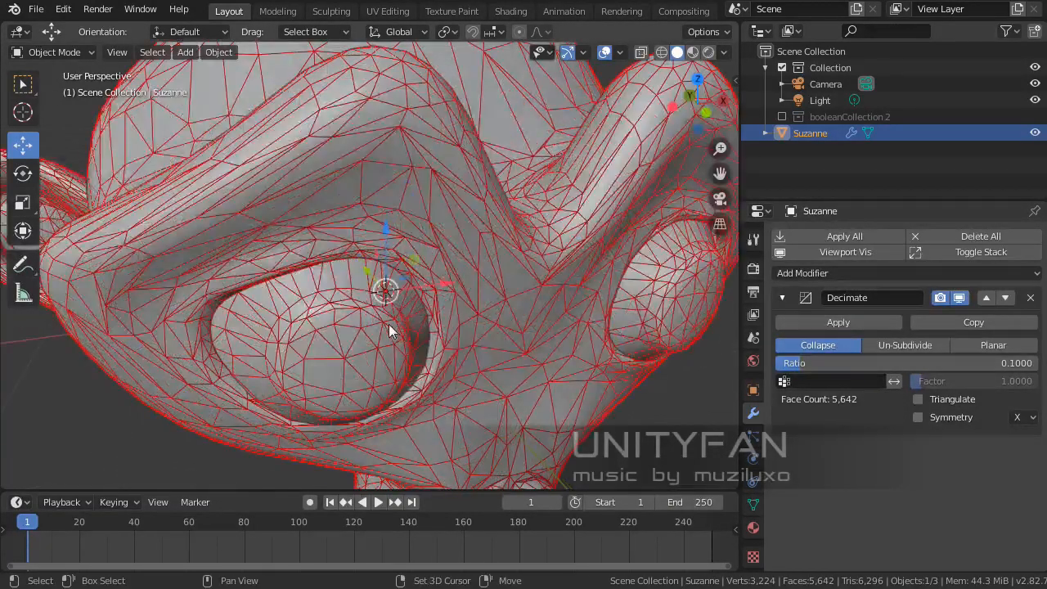
scroll(388, 324, down, 2)
scroll(605, 440, down, 1)
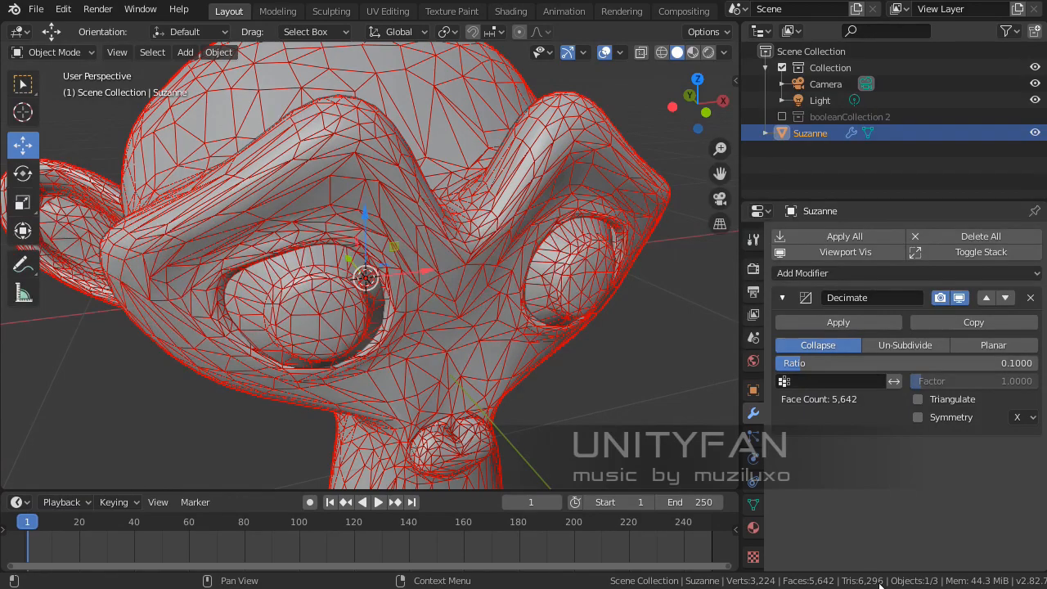
scroll(536, 392, down, 2)
middle_drag(536, 392, 578, 356)
click(578, 355)
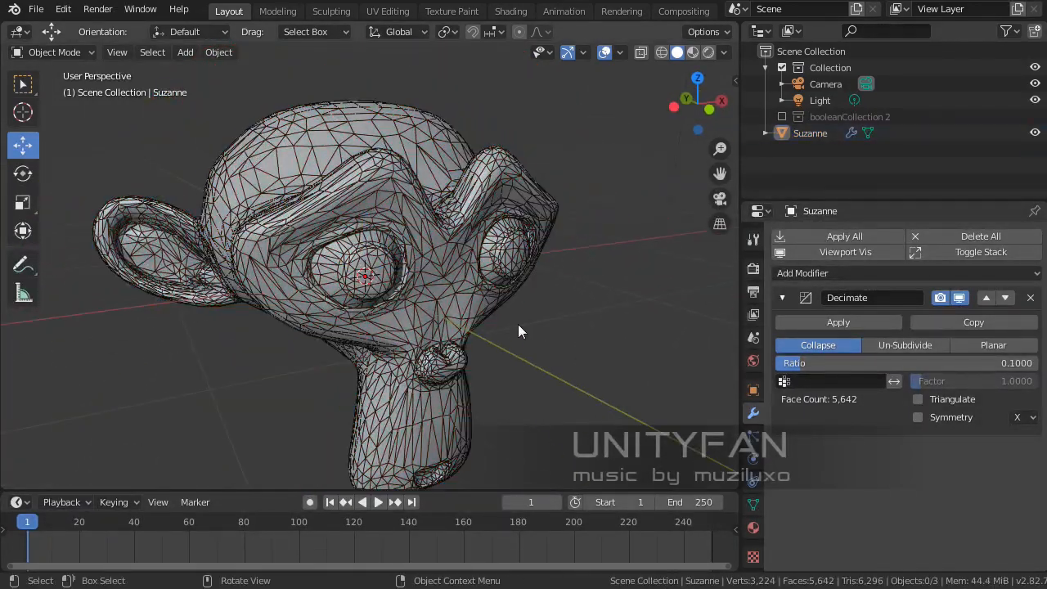
middle_drag(518, 324, 678, 256)
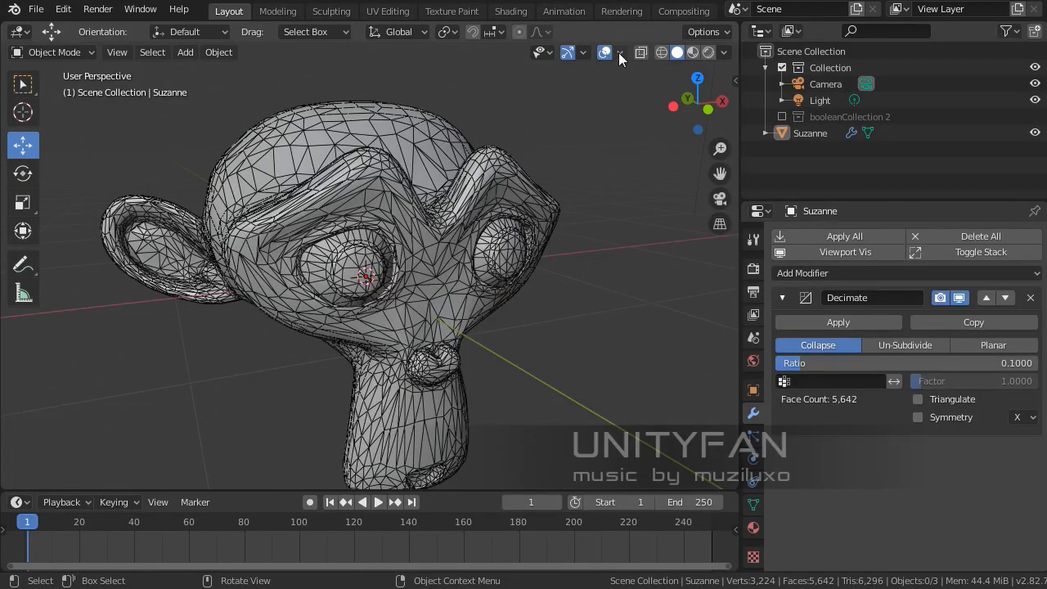
Step: Hide the wireframe overlay, select the monkey, and inspect the decimated surface's shading around the eyes
click(620, 52)
click(522, 326)
middle_drag(523, 327, 413, 327)
click(401, 314)
scroll(413, 327, up, 3)
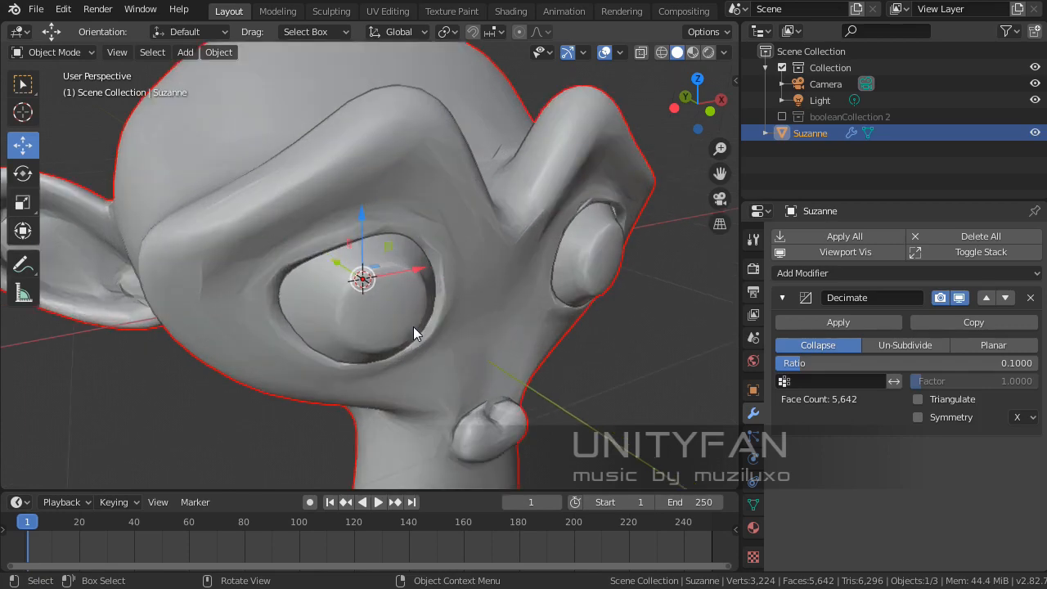
scroll(413, 327, down, 5)
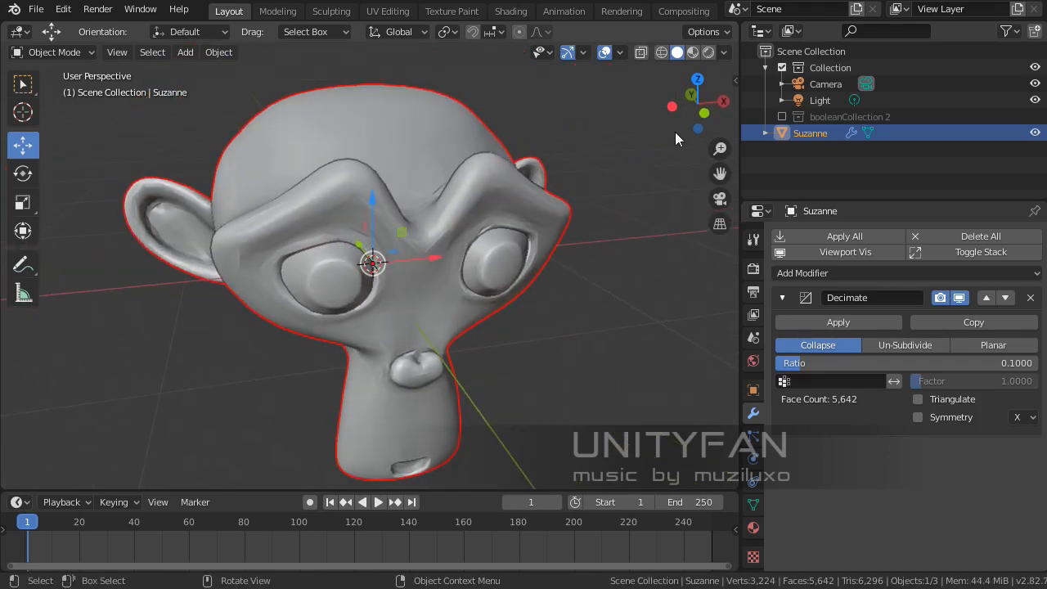
Step: Show the wireframe overlay again and inspect the decimated triangles around the monkey's nose
click(619, 53)
click(520, 327)
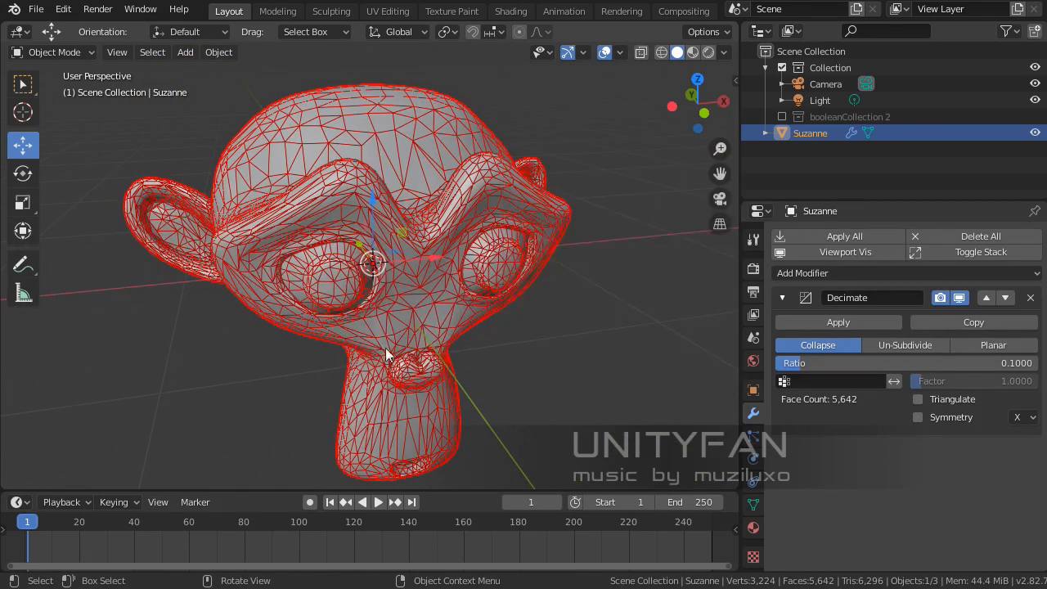
middle_drag(491, 359, 275, 341)
scroll(308, 321, up, 8)
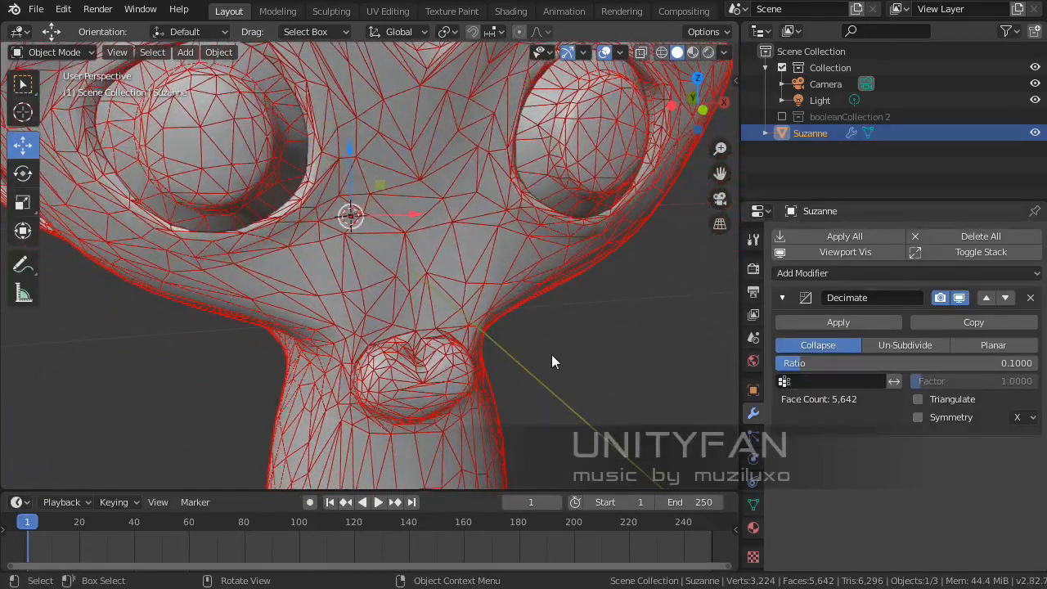
Step: Enable X-axis symmetry in the monkey's Decimate modifier and deselect the mesh
click(551, 354)
scroll(459, 298, up, 3)
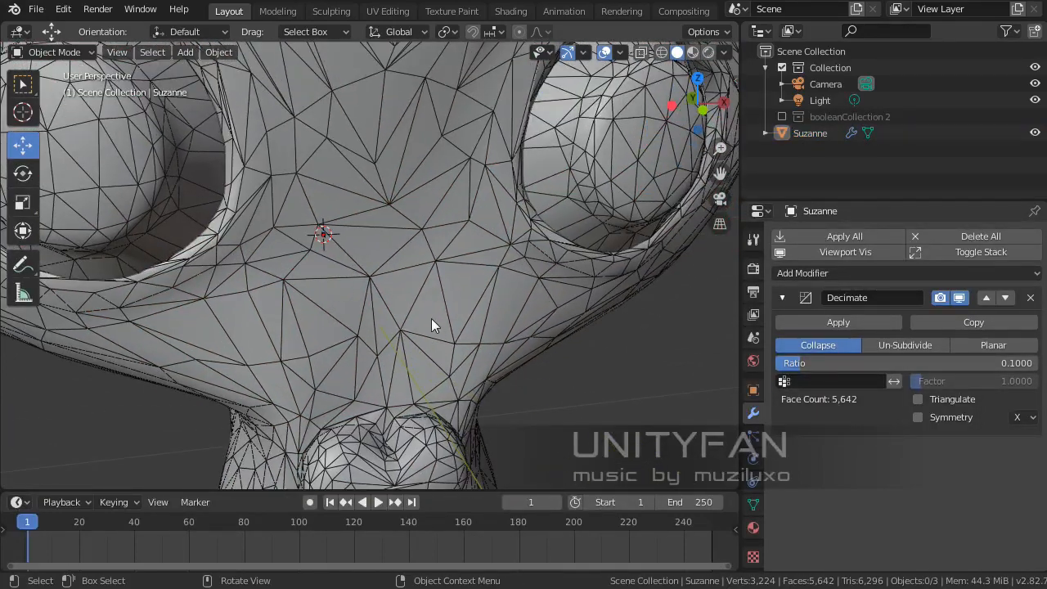
click(426, 304)
scroll(425, 302, down, 2)
scroll(479, 319, up, 2)
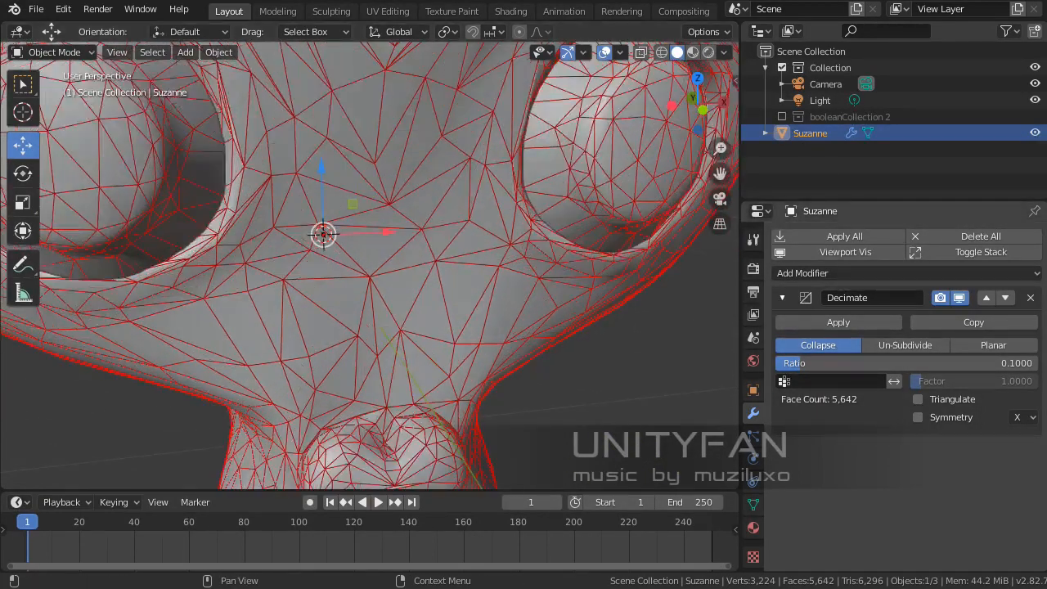
click(917, 417)
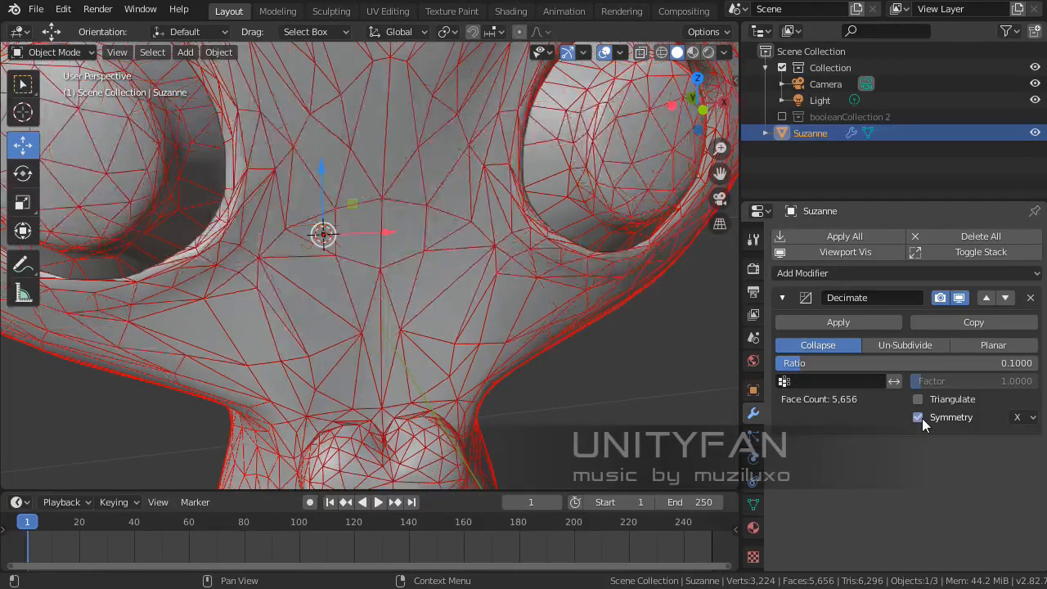
scroll(519, 369, down, 4)
click(503, 380)
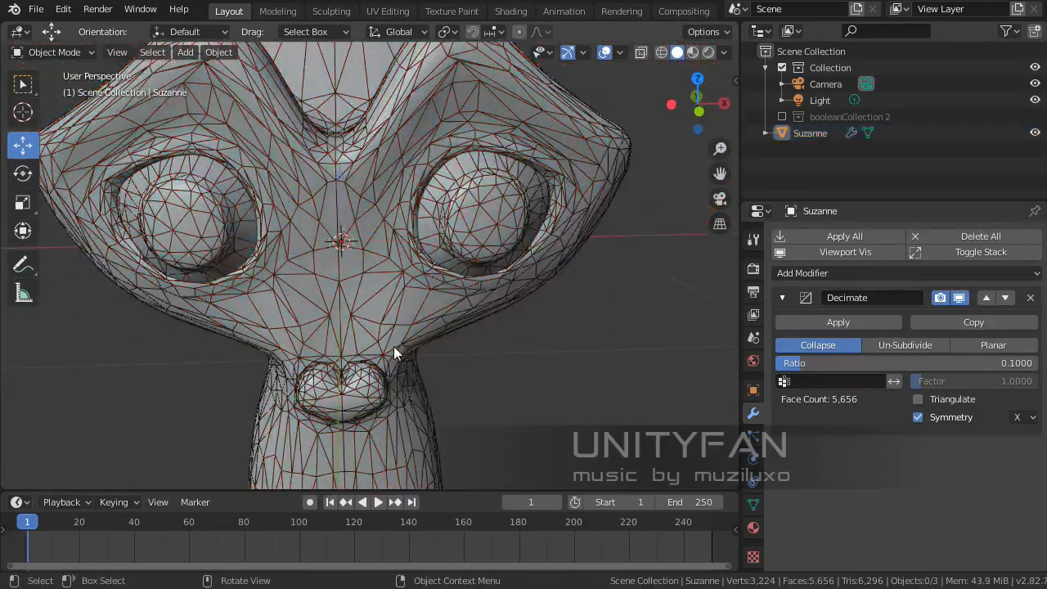
Step: Switch the Decimate symmetry off and back on to compare the triangle layout across the monkey's forehead
middle_drag(393, 346, 417, 420)
scroll(417, 420, up, 4)
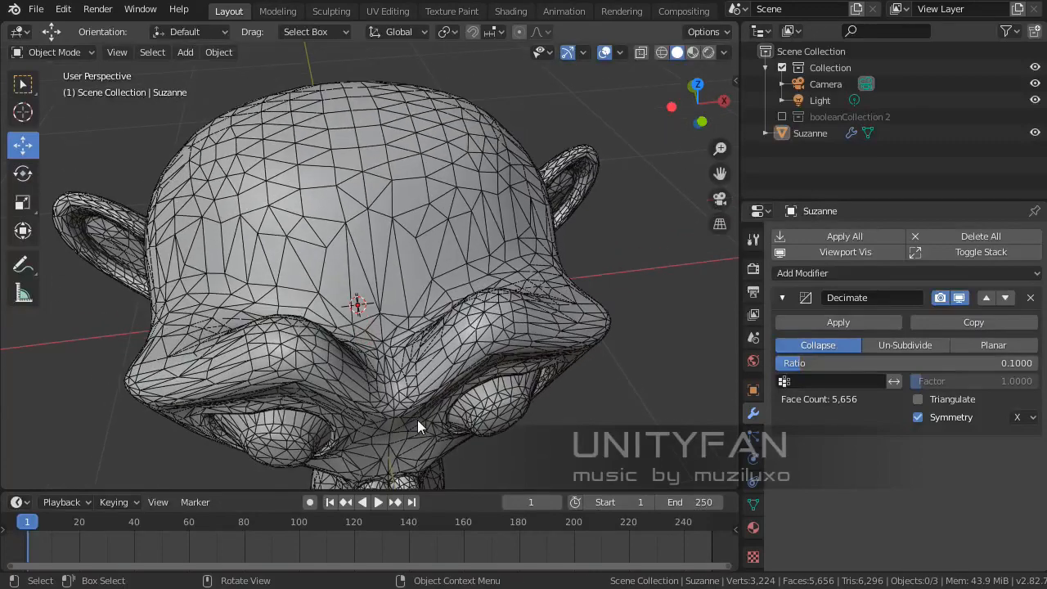
click(917, 417)
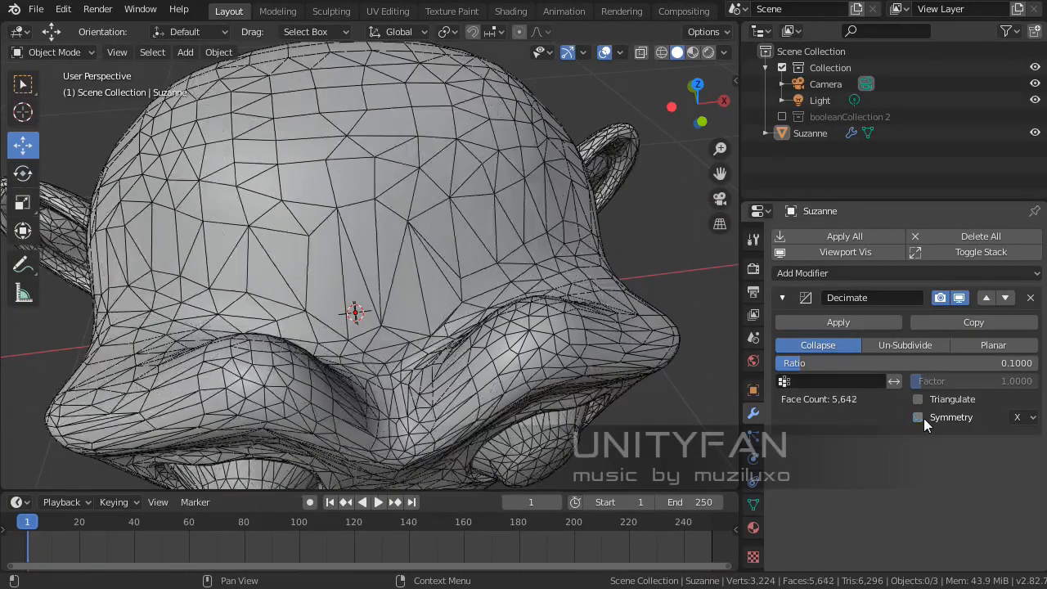
middle_drag(439, 298, 396, 284)
scroll(400, 265, up, 4)
scroll(379, 331, down, 5)
scroll(396, 284, up, 4)
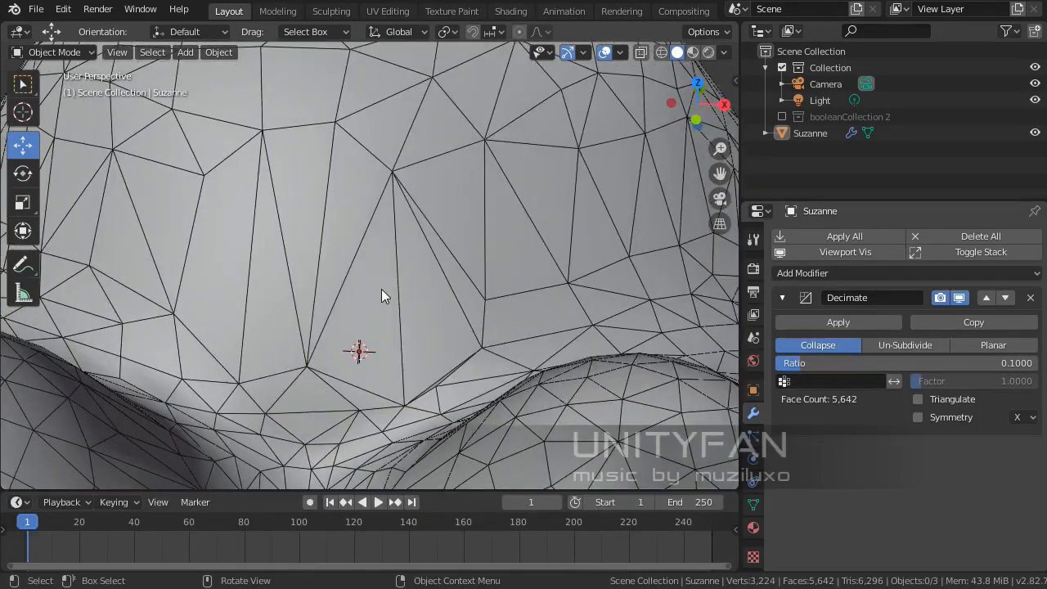
scroll(381, 289, down, 4)
scroll(381, 288, up, 2)
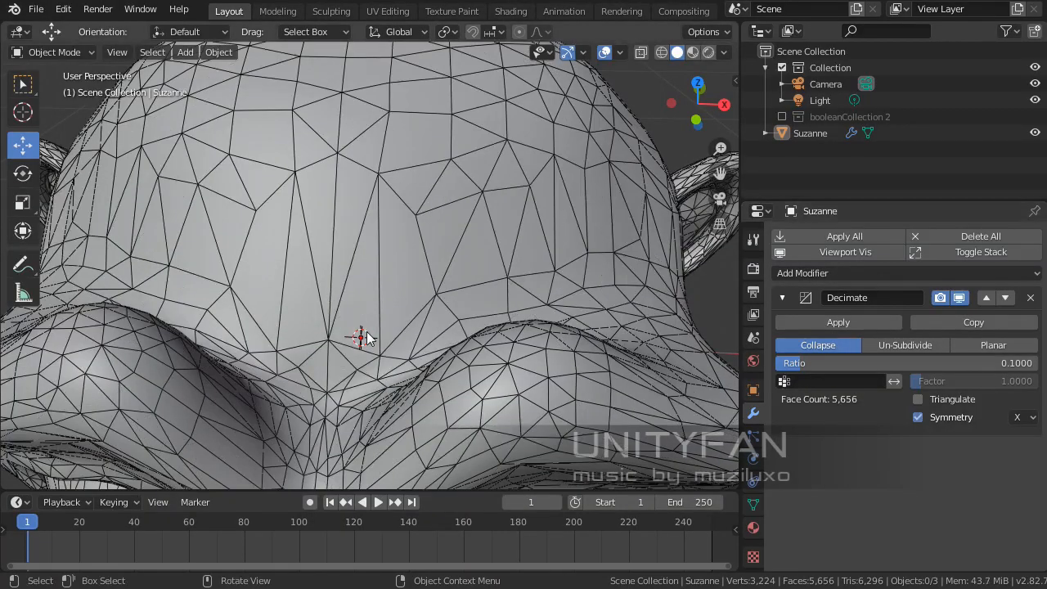
Step: Examine the symmetrical decimated triangles around the monkey's eyes and brow from several angles
middle_drag(365, 332, 415, 328)
scroll(374, 267, down, 3)
scroll(413, 324, up, 4)
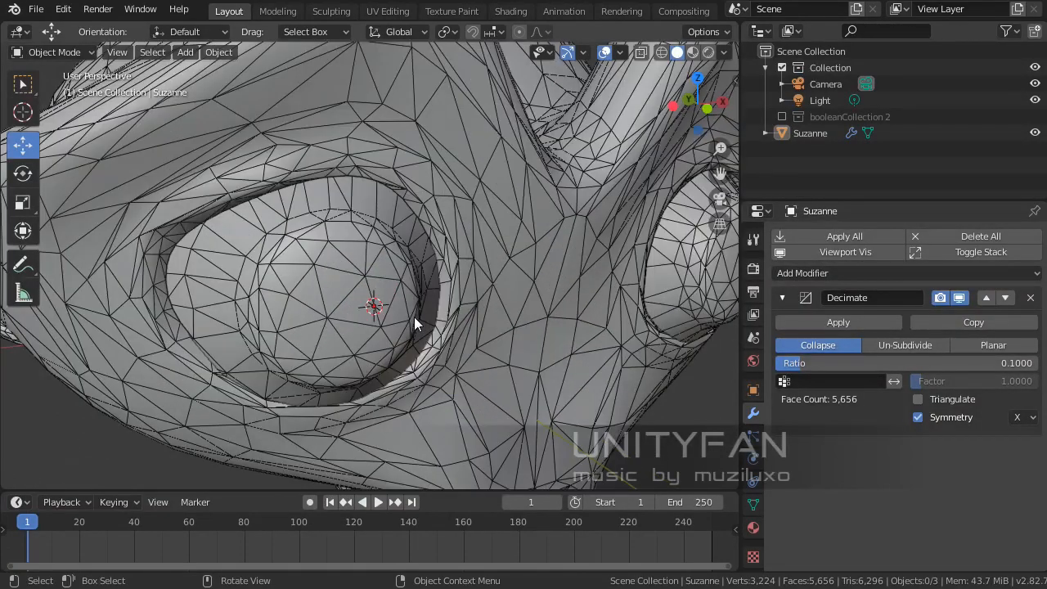
scroll(441, 312, down, 4)
middle_drag(466, 310, 384, 317)
scroll(399, 238, up, 3)
middle_drag(417, 319, 376, 309)
scroll(397, 288, up, 3)
scroll(397, 288, down, 3)
Step: Remove the Decimate modifier from the monkey and delete the dense monkey mesh from the scene
click(318, 267)
scroll(311, 280, down, 5)
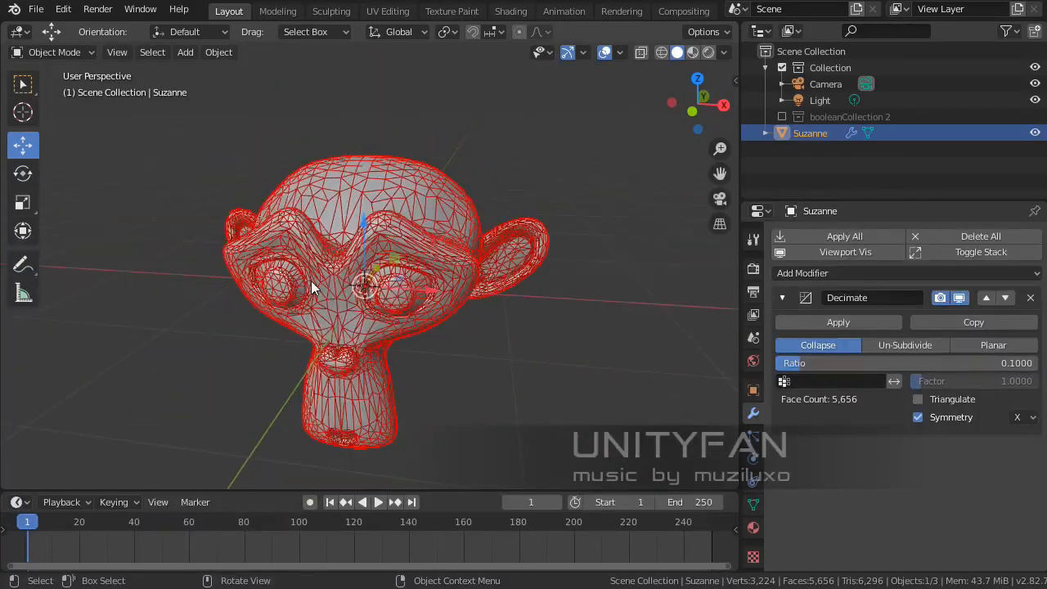
click(1029, 297)
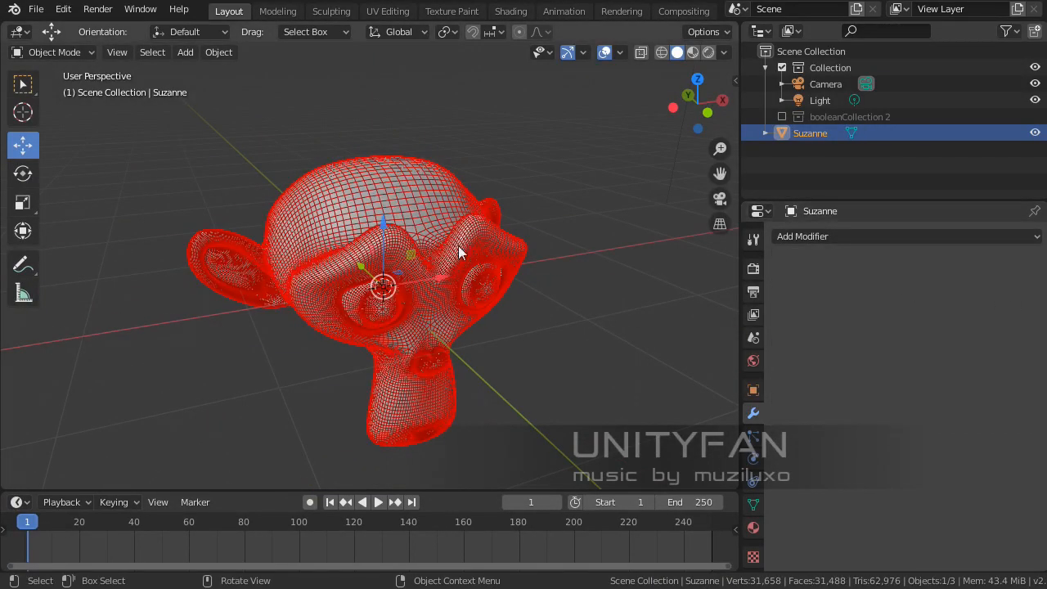
key(x)
click(382, 250)
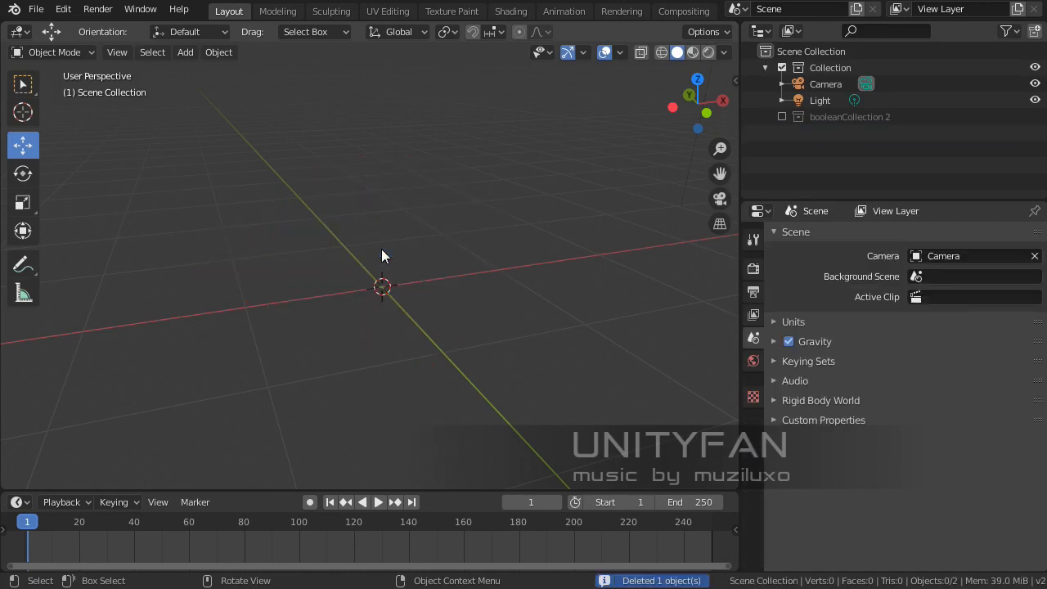
Step: Add a new monkey mesh and give it an Edge Split modifier
key(shift+a)
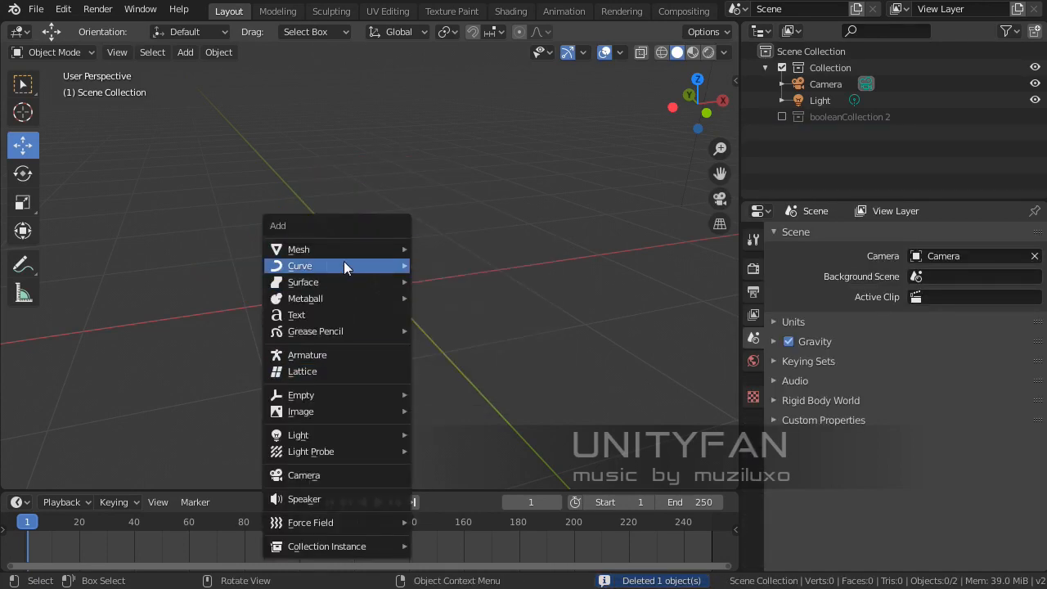
mouse_move(349, 251)
click(461, 398)
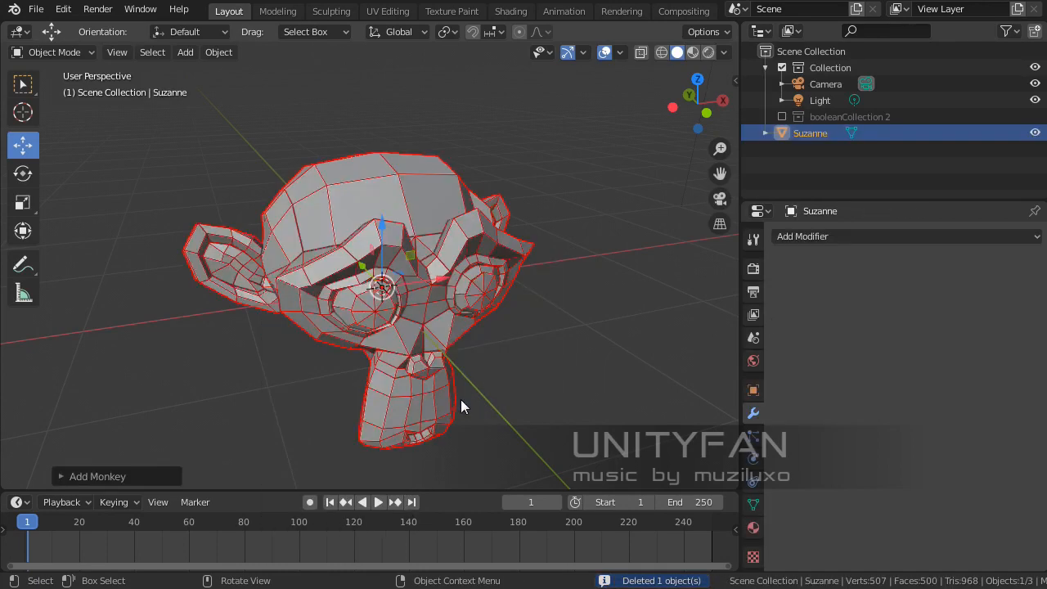
click(827, 237)
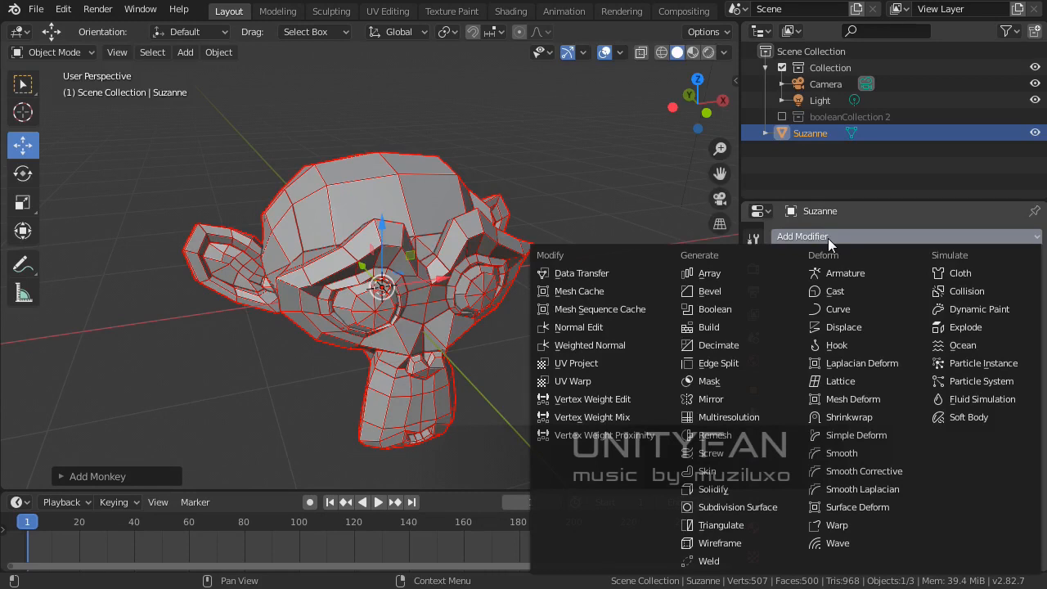
click(745, 363)
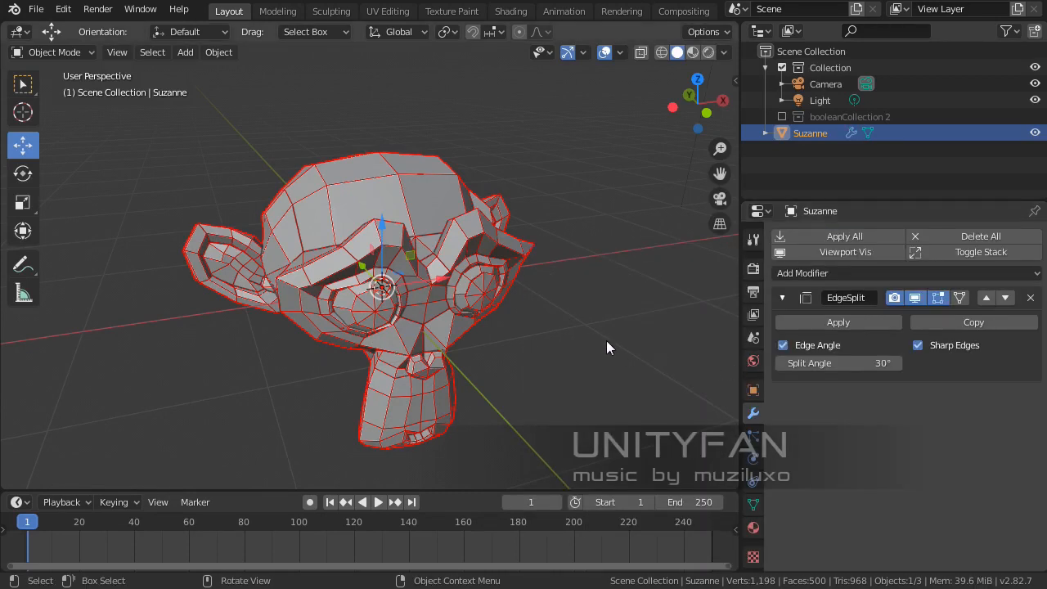
Step: Duplicate the monkey with its Edge Split modifier along the X axis and adjust the copy's position beside the original
middle_drag(606, 341, 406, 295)
click(546, 319)
click(425, 273)
key(shift+d)
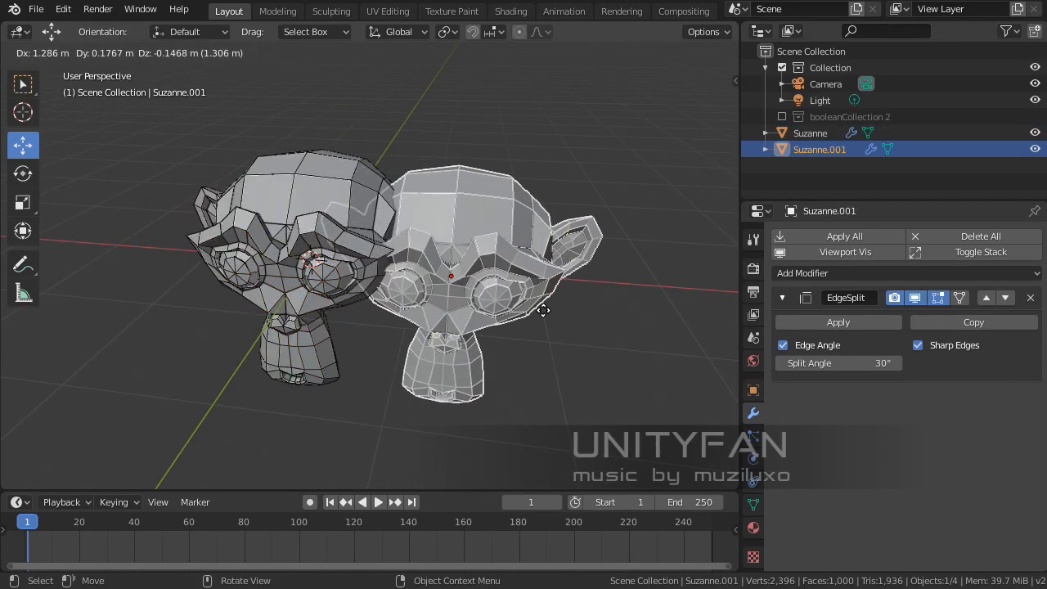
key(x)
click(706, 317)
shift+middle_drag(631, 322, 506, 324)
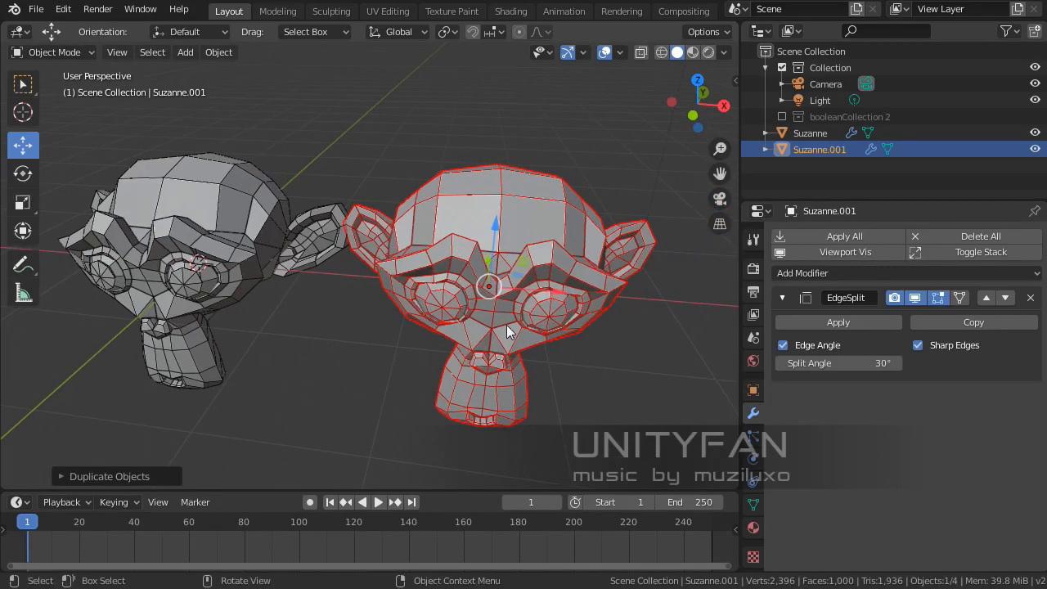
scroll(449, 310, down, 2)
drag(512, 283, 531, 339)
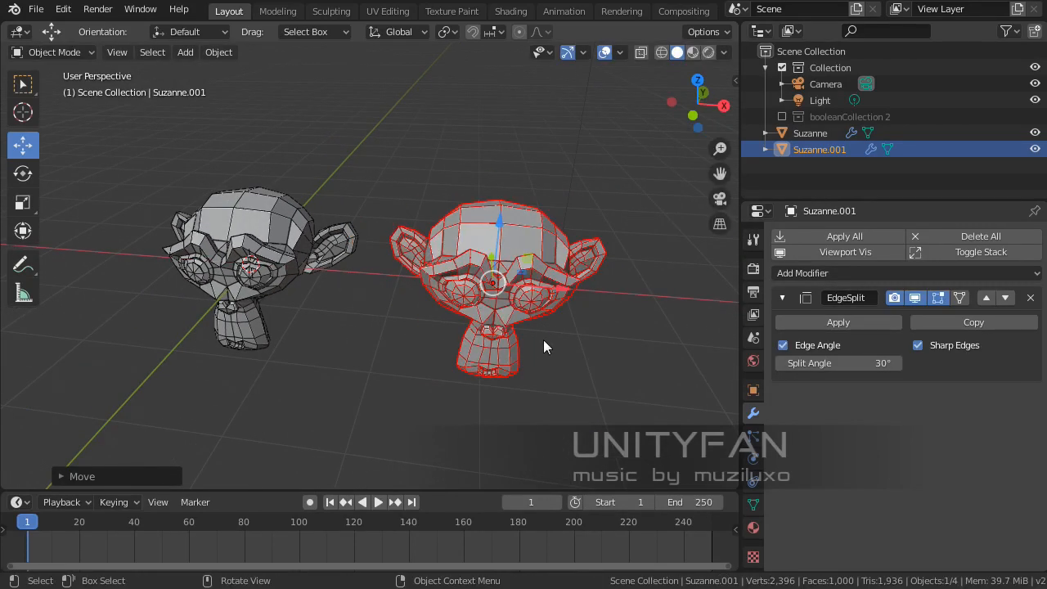
Step: Apply smooth shading to the duplicated monkey
scroll(544, 341, up, 2)
right_click(553, 306)
click(524, 309)
key(KP_Decimal)
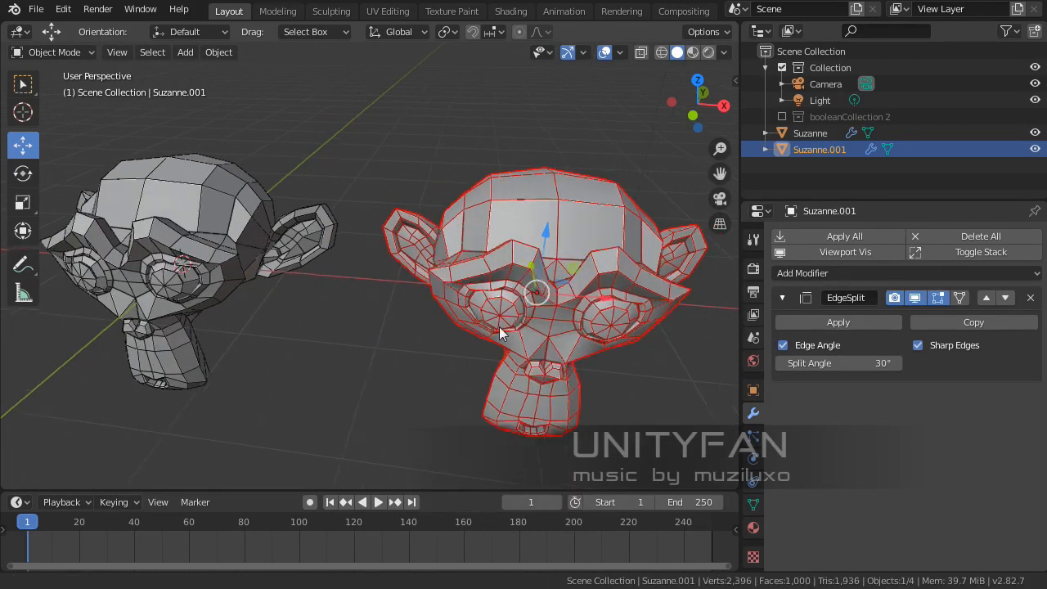
click(560, 348)
click(446, 311)
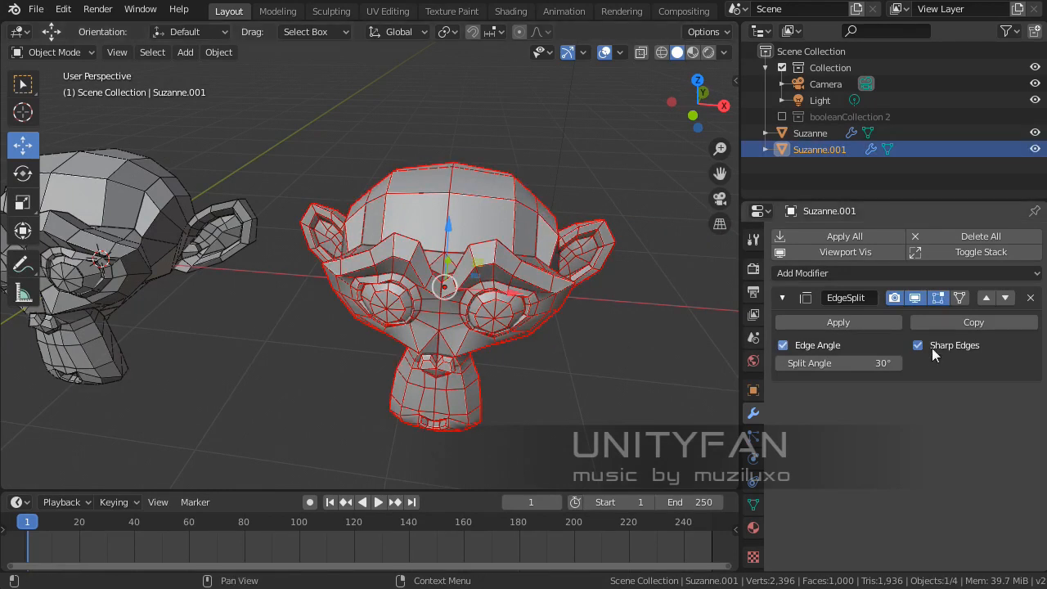
Step: Remove the Edge Split modifier from the smooth-shaded duplicate and deselect it
click(1030, 298)
click(587, 393)
middle_drag(587, 393, 545, 381)
click(396, 272)
click(524, 368)
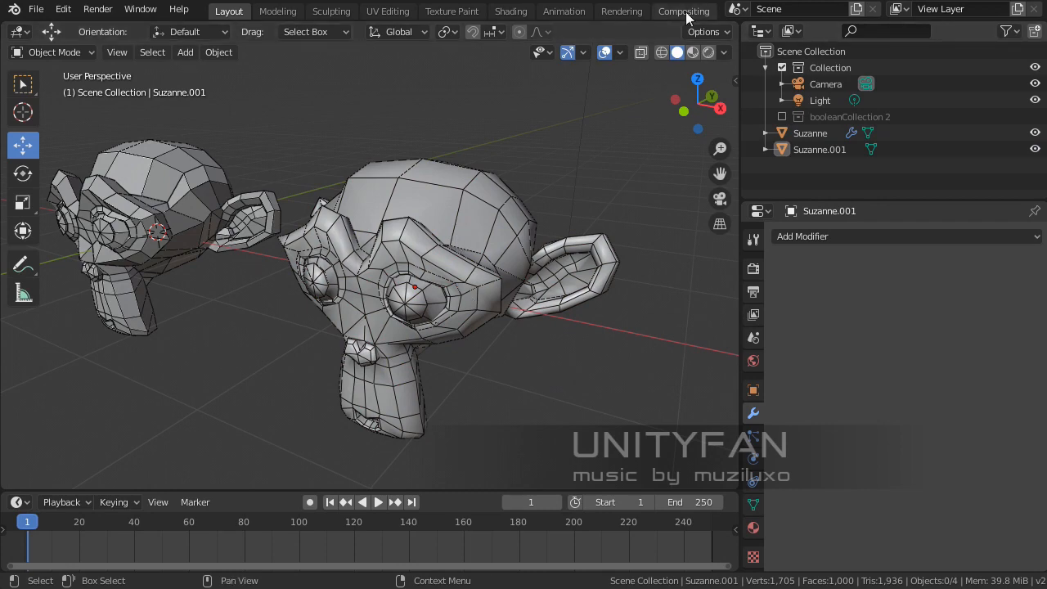
Step: Hide the wireframe overlay and compare the smooth-shaded duplicate with the original monkey
click(620, 53)
click(525, 263)
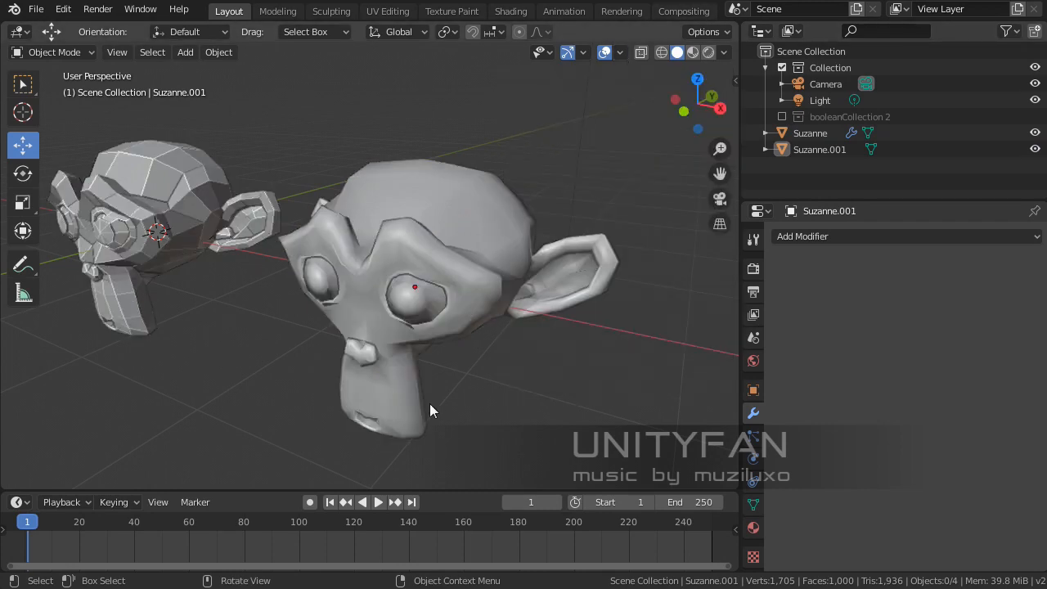
click(429, 403)
middle_drag(429, 403, 453, 381)
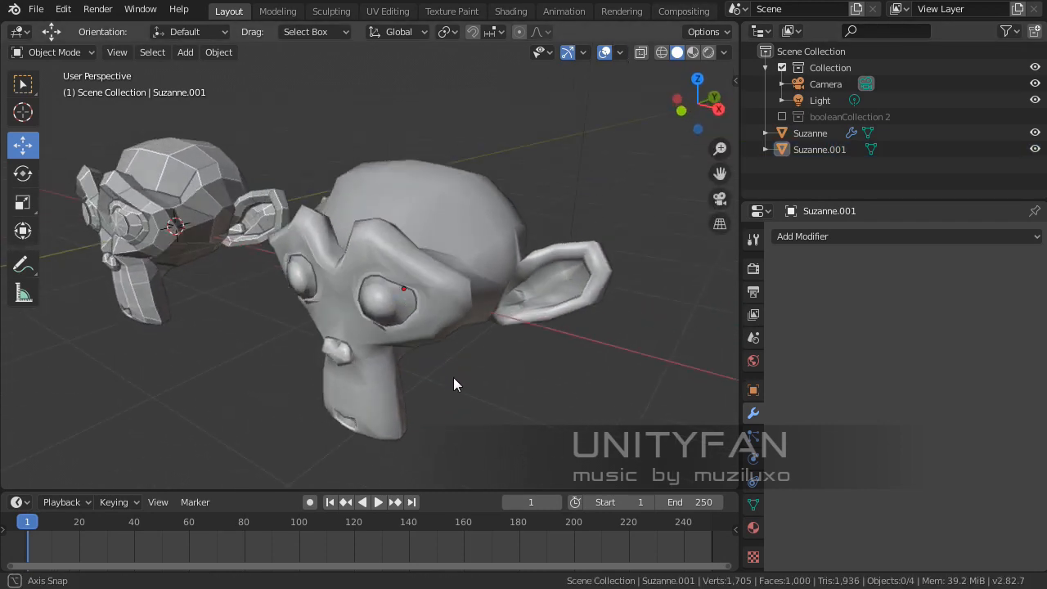
scroll(456, 335, up, 3)
middle_drag(456, 334, 632, 231)
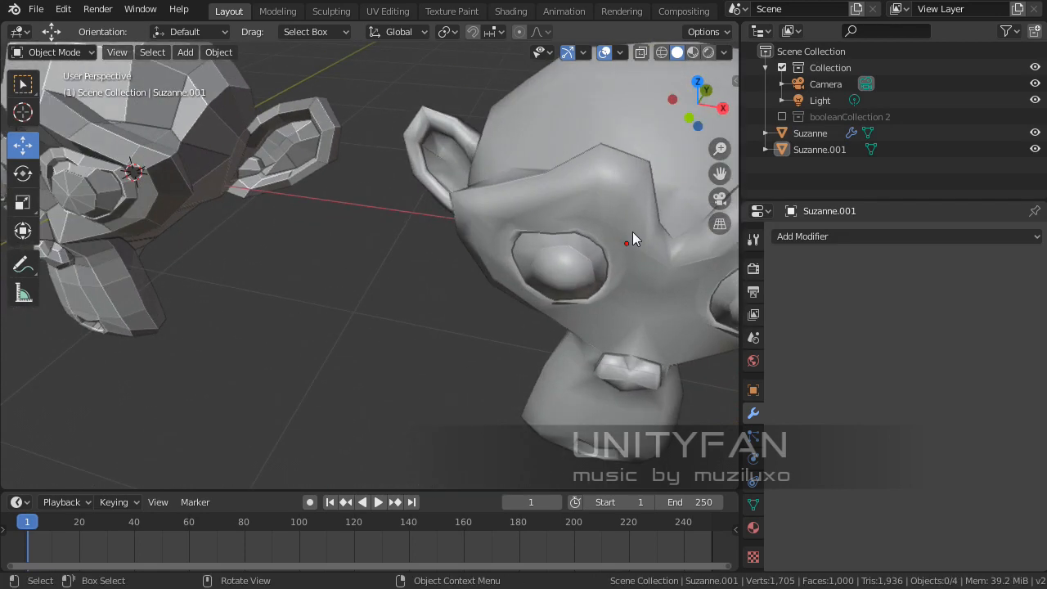
Step: Select the original monkey and apply flat shading to it
shift+middle_drag(176, 221, 425, 400)
middle_drag(295, 280, 328, 270)
click(328, 269)
right_click(280, 287)
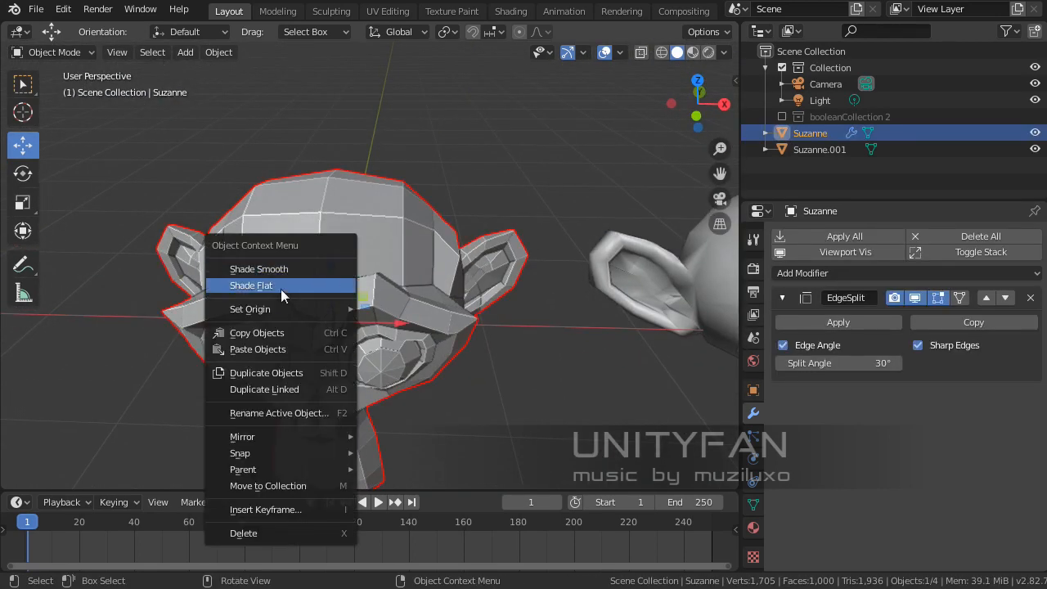
click(272, 288)
Step: Inspect the flat-shaded faces and edges on the original monkey's head, then compare them with the smooth-shaded duplicate
scroll(449, 331, up, 5)
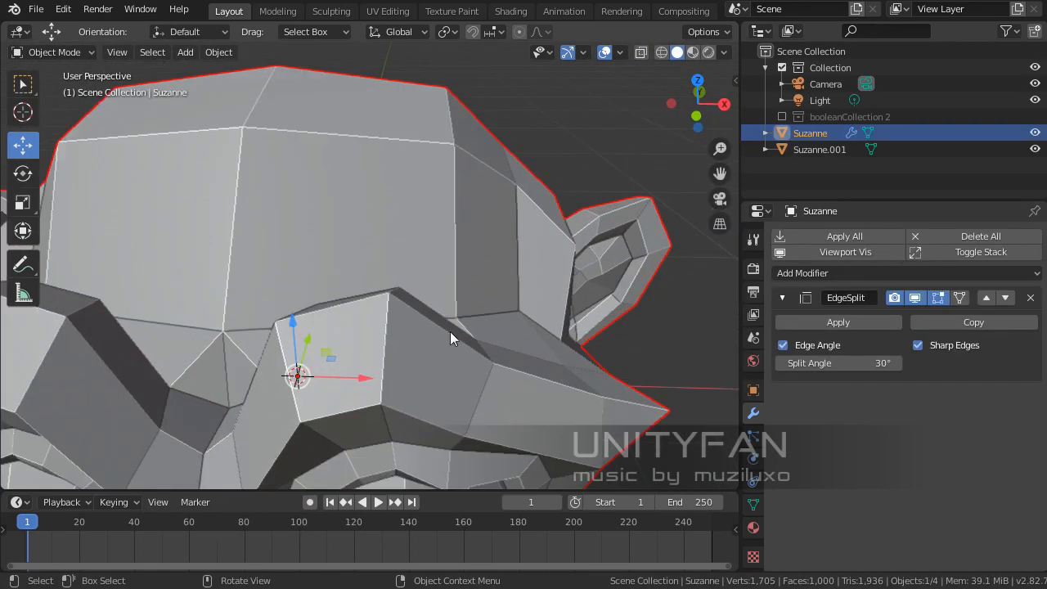
middle_drag(450, 331, 352, 325)
shift+middle_drag(432, 244, 466, 209)
scroll(368, 148, down, 2)
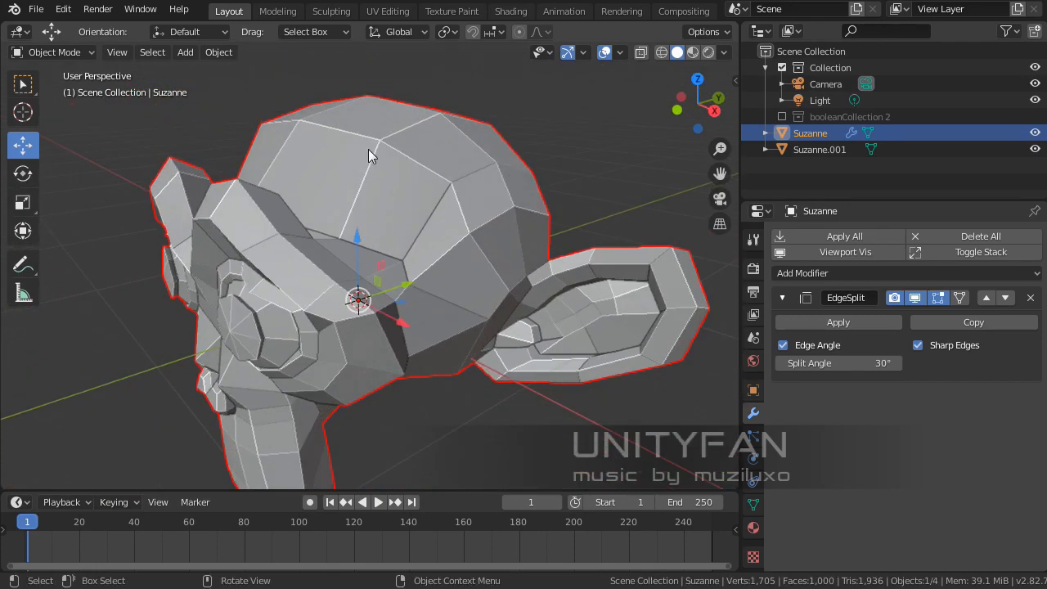
middle_drag(368, 149, 491, 245)
scroll(491, 245, down, 3)
shift+middle_drag(507, 266, 320, 213)
scroll(346, 222, down, 2)
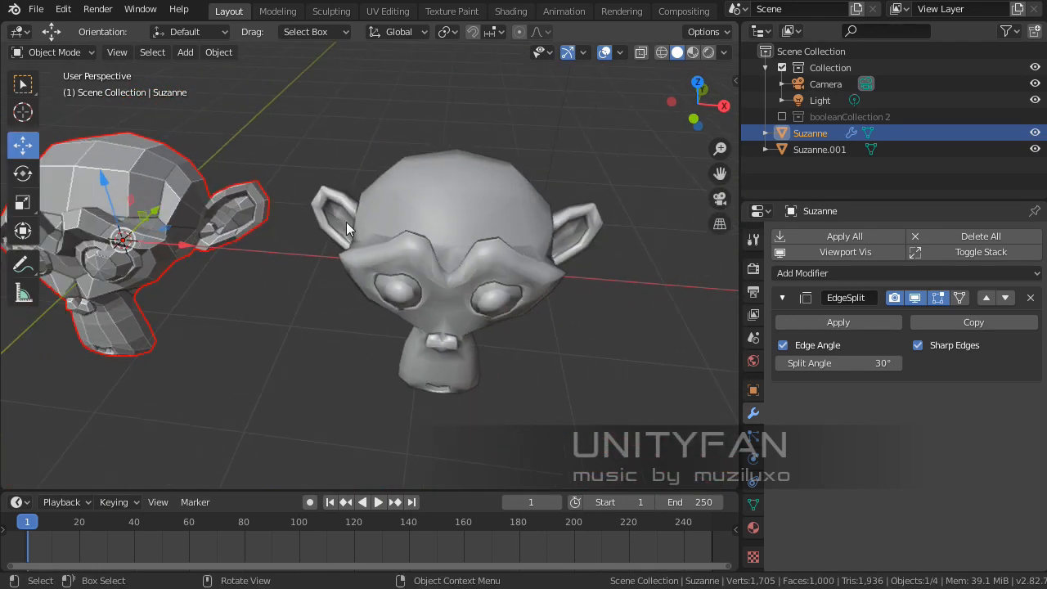
Step: Select the smooth-shaded duplicate and add an Edge Split modifier with a 30° split angle to it
click(465, 244)
scroll(381, 244, up, 2)
shift+middle_drag(164, 220, 461, 252)
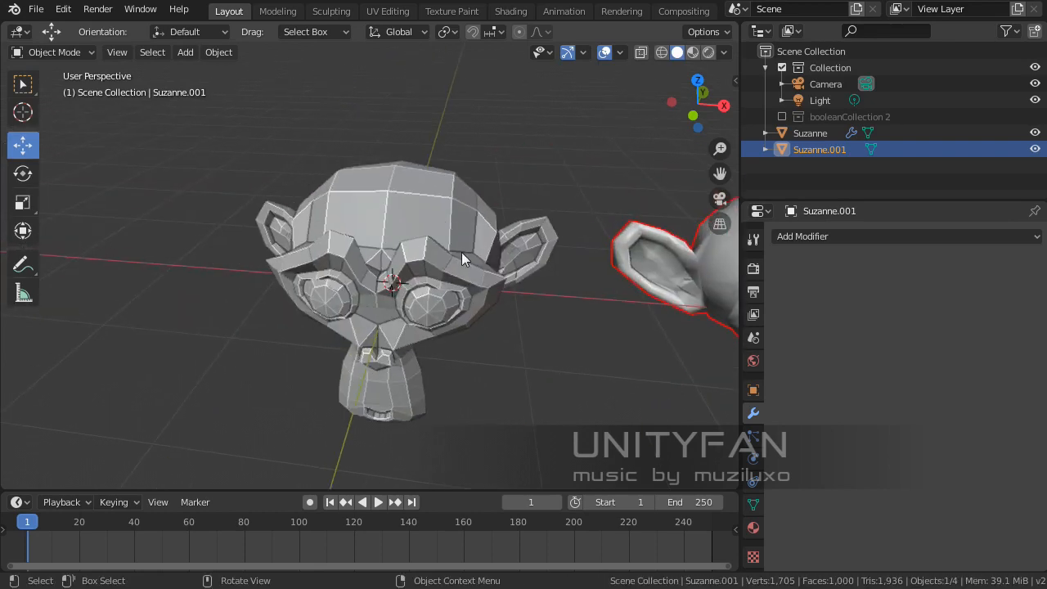
click(463, 252)
shift+middle_drag(719, 268, 435, 238)
click(435, 238)
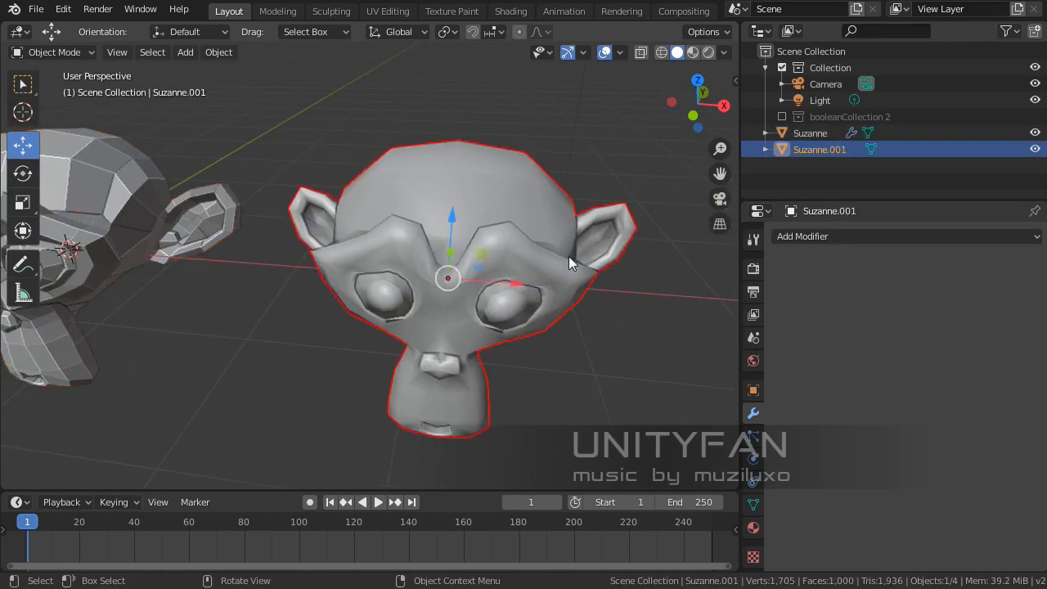
click(844, 238)
click(724, 368)
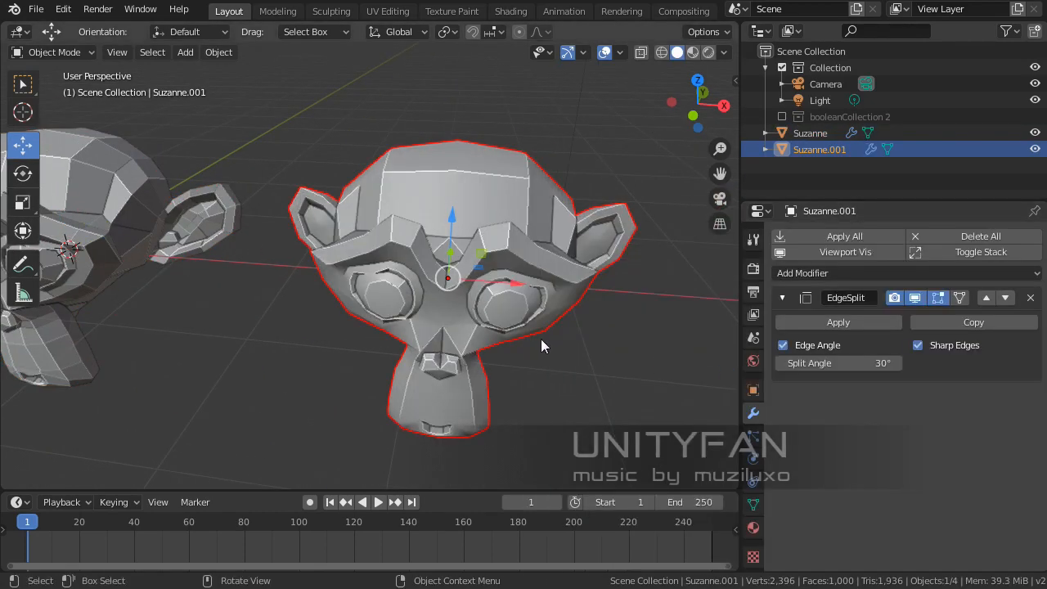
Step: Deselect the duplicate and examine the split edges and shading across its forehead up close
middle_drag(540, 339, 575, 363)
click(575, 356)
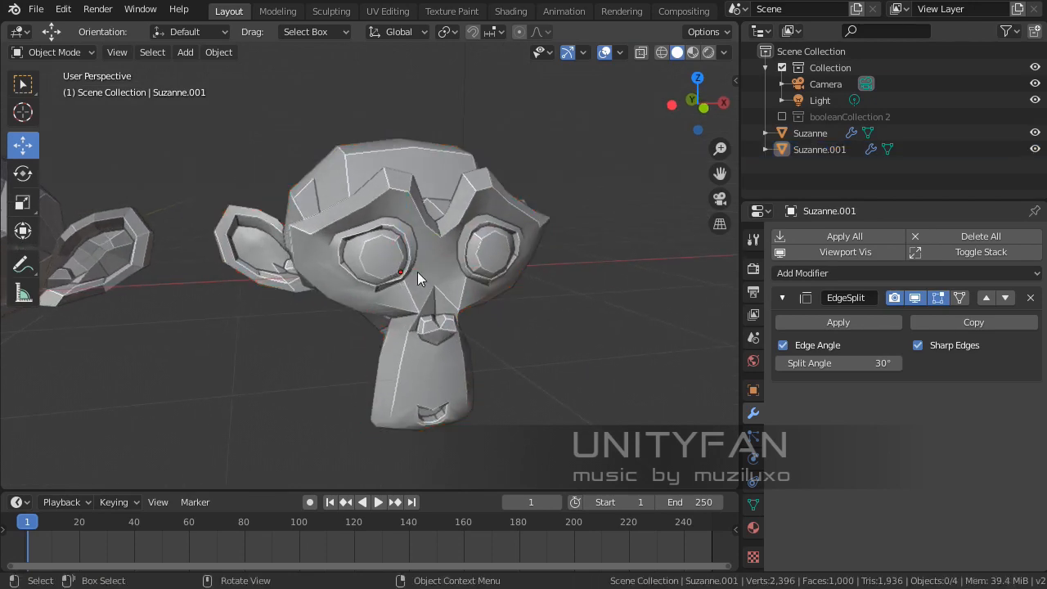
middle_drag(417, 272, 373, 303)
scroll(523, 279, up, 4)
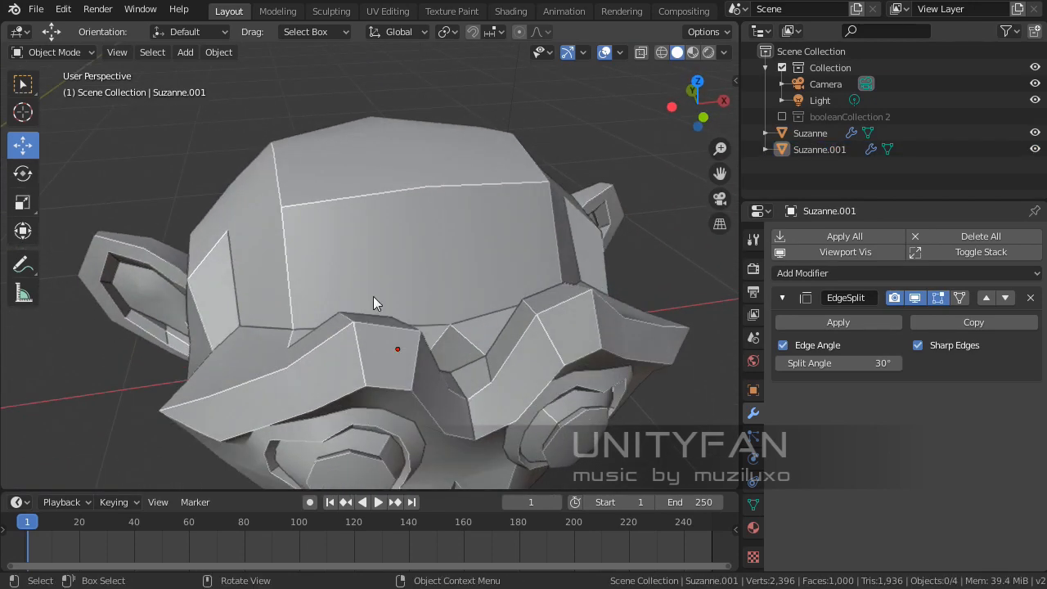
middle_drag(263, 194, 369, 267)
scroll(442, 237, up, 4)
shift+middle_drag(497, 217, 416, 257)
scroll(340, 258, up, 2)
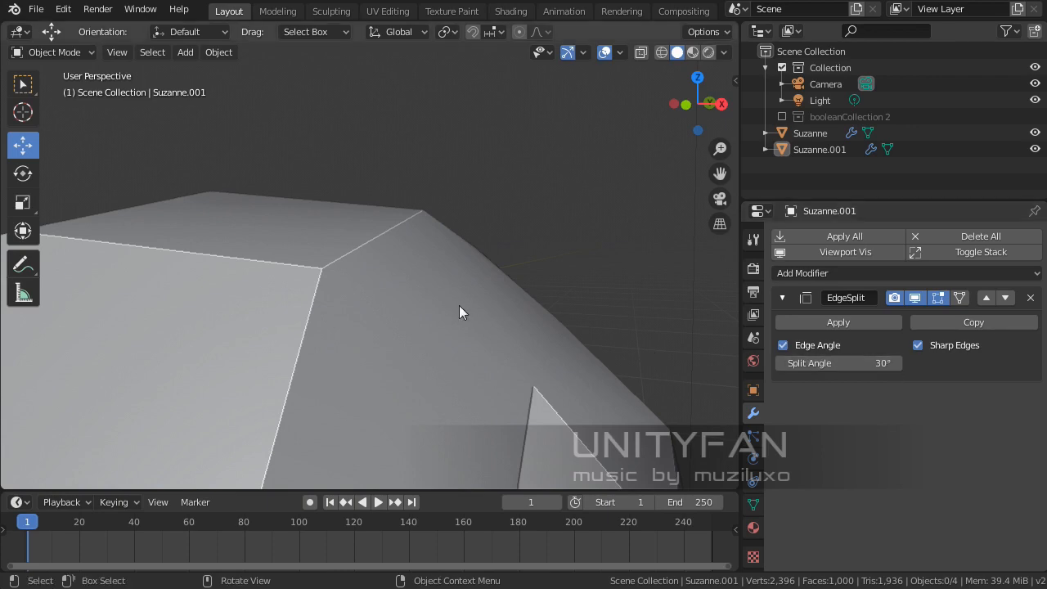
Step: Examine the Edge Split duplicate's mesh in Edit Mode and Object Mode, then compare its shading with the original monkey
scroll(388, 277, down, 3)
middle_drag(389, 277, 357, 210)
click(507, 247)
key(Tab)
key(Tab)
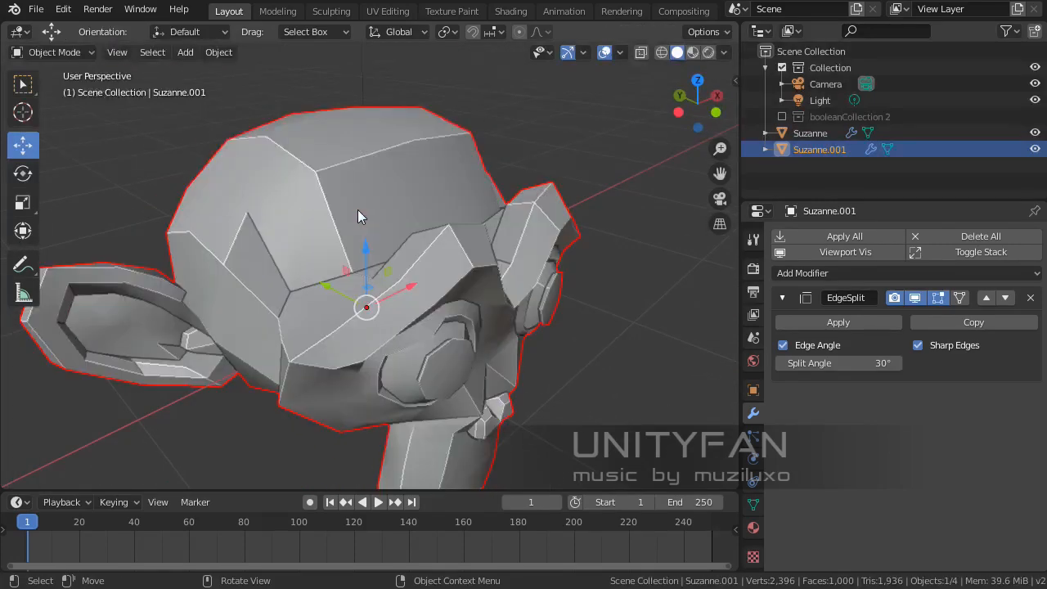
scroll(358, 210, down, 3)
middle_drag(442, 260, 400, 271)
click(597, 431)
scroll(360, 328, down, 2)
middle_drag(363, 328, 375, 263)
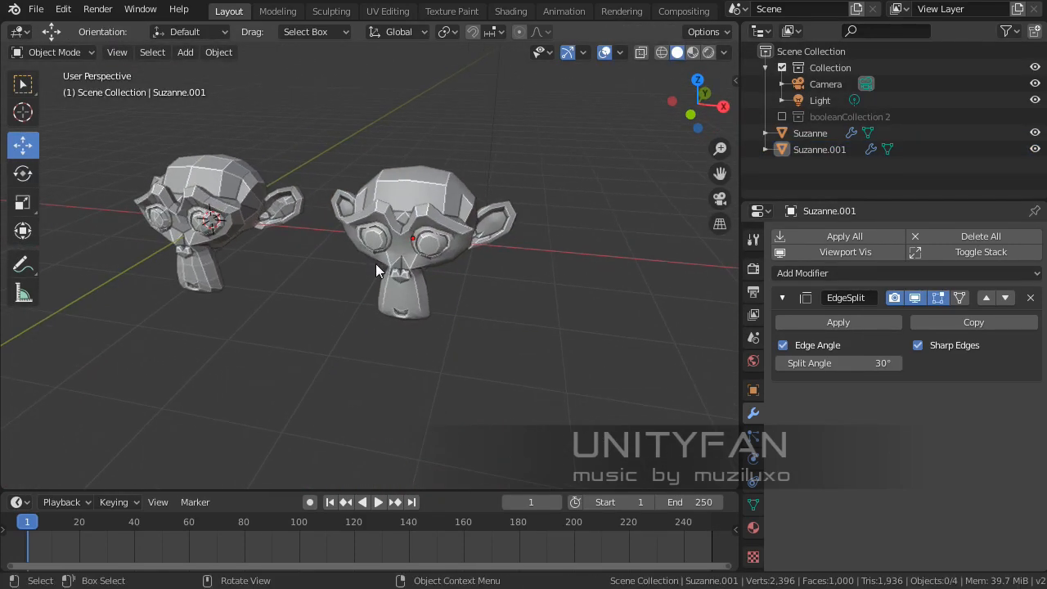
Step: Add a cube and move it along the X axis to an empty spot beside the monkeys
key(shift+a)
click(447, 281)
scroll(446, 280, down, 2)
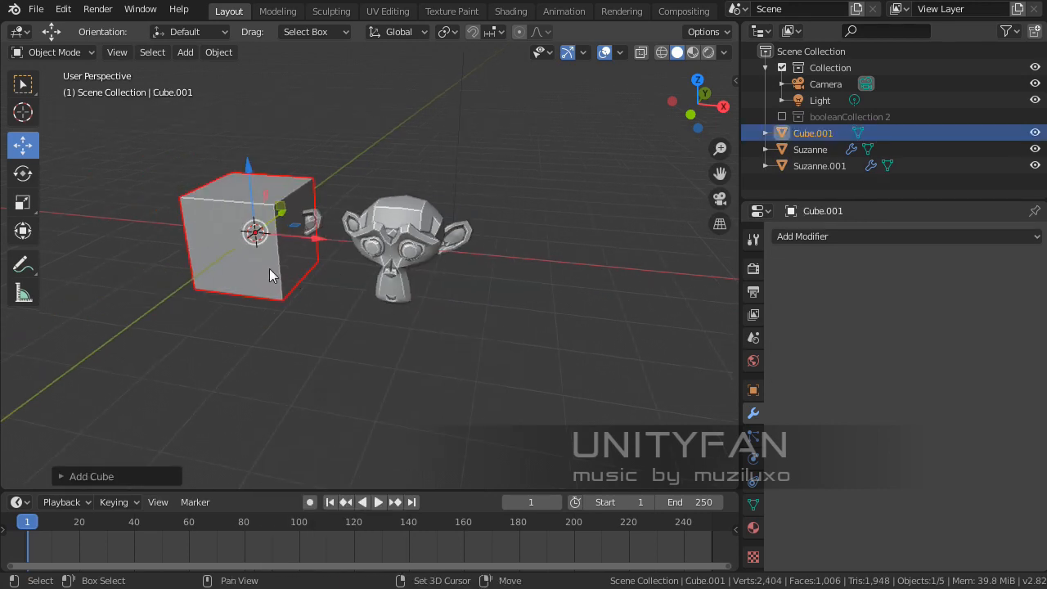
middle_drag(269, 268, 492, 294)
key(g)
key(x)
click(539, 289)
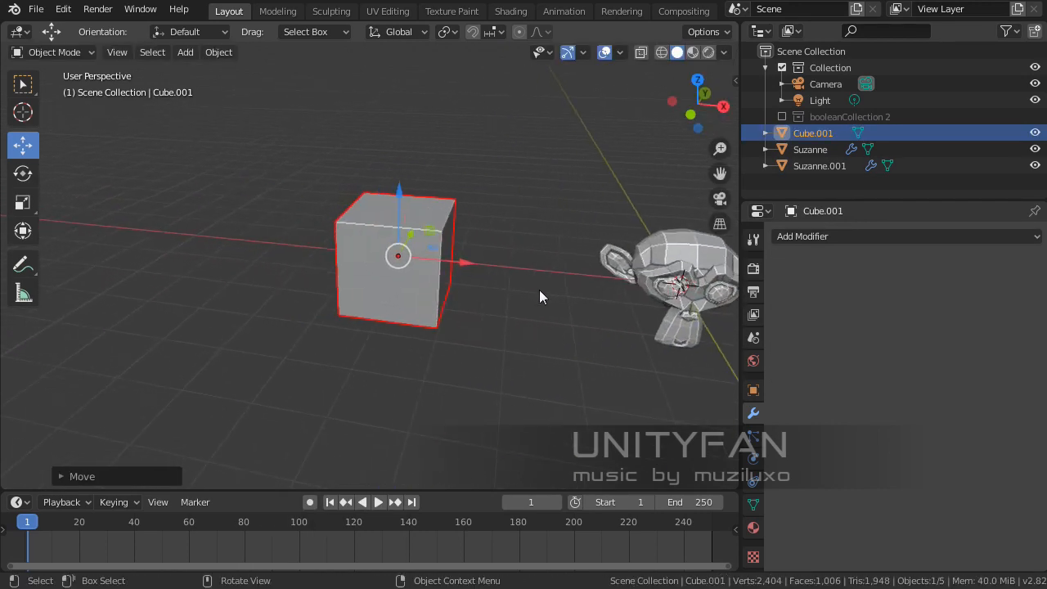
scroll(487, 257, up, 2)
key(g)
key(x)
click(357, 287)
scroll(327, 282, up, 2)
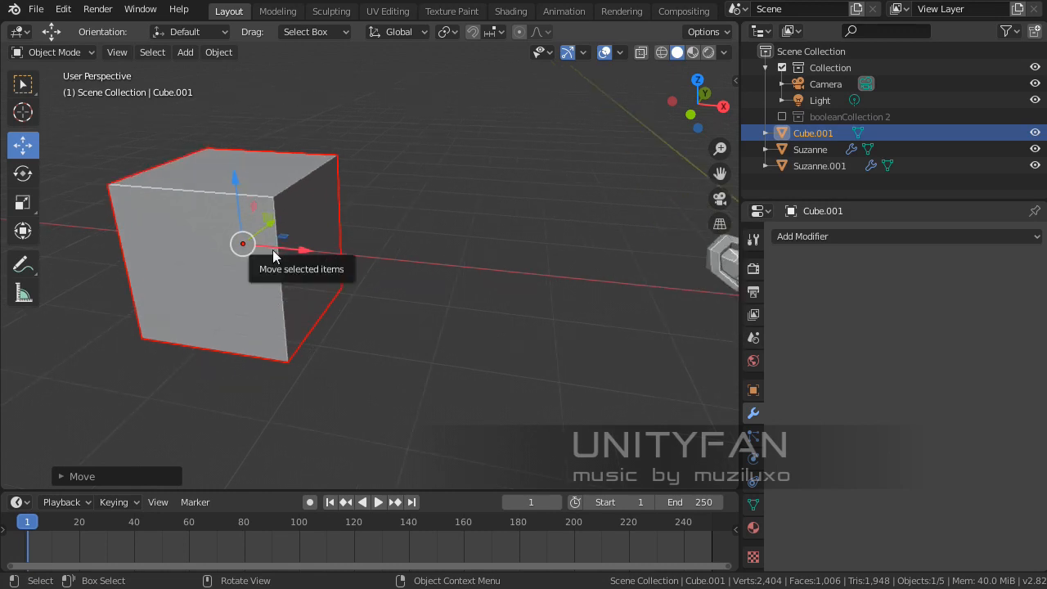
Step: Duplicate the cube along the X axis and apply smooth shading to the copy
key(shift+d)
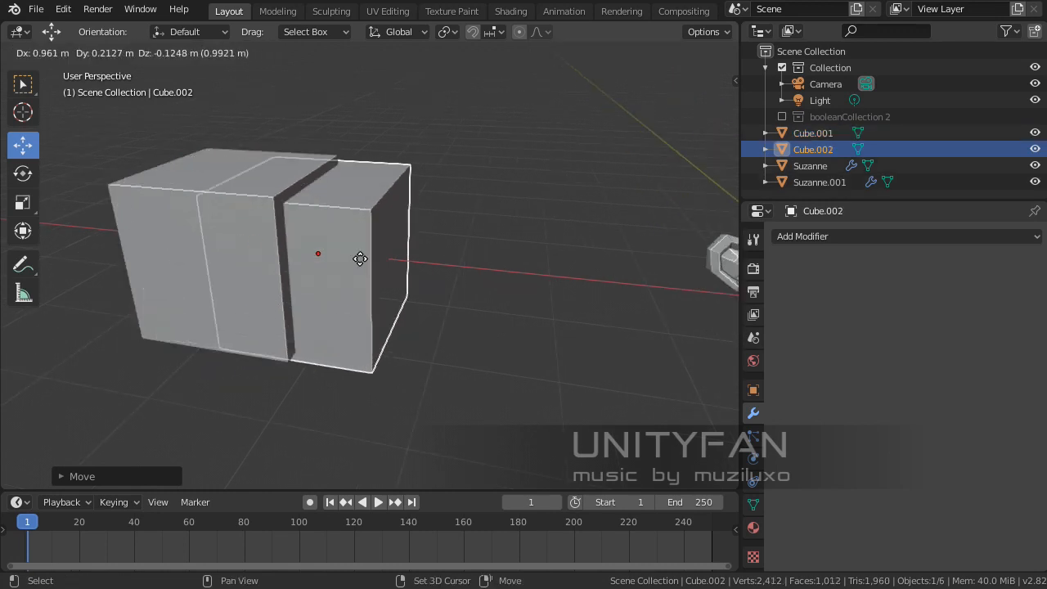
key(x)
click(509, 284)
middle_drag(508, 285, 481, 277)
right_click(359, 217)
click(299, 221)
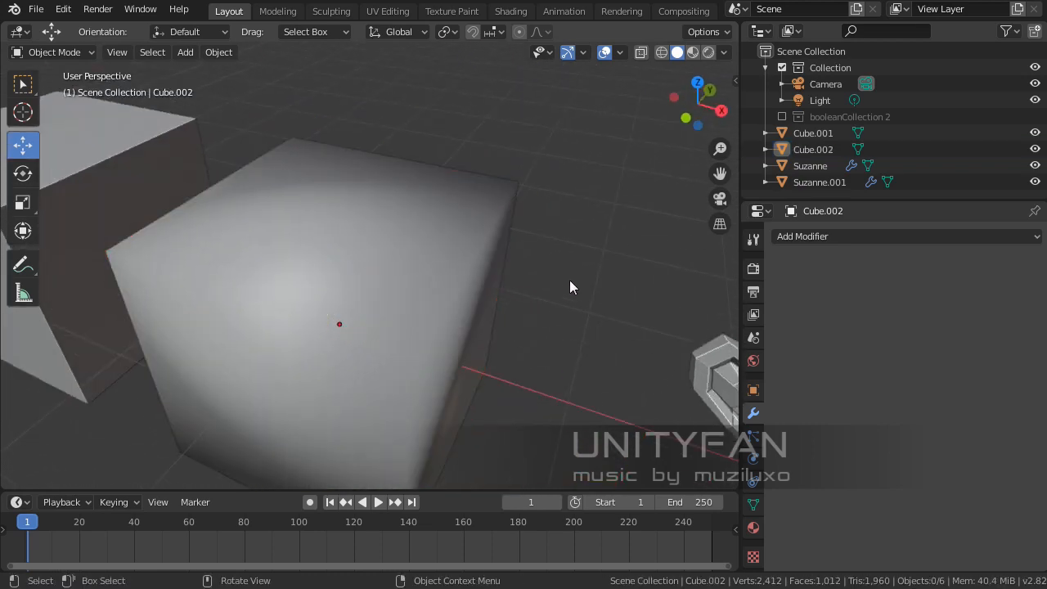
Step: Add an Edge Split modifier with a 30° split angle to the smooth-shaded cube
middle_drag(570, 286, 438, 233)
click(439, 233)
click(824, 238)
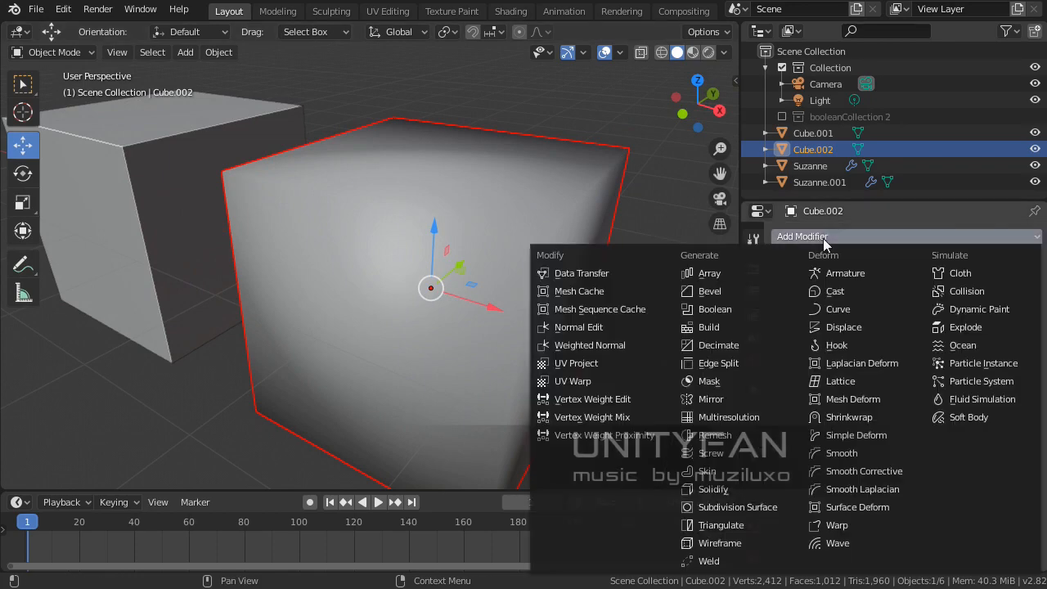
click(719, 365)
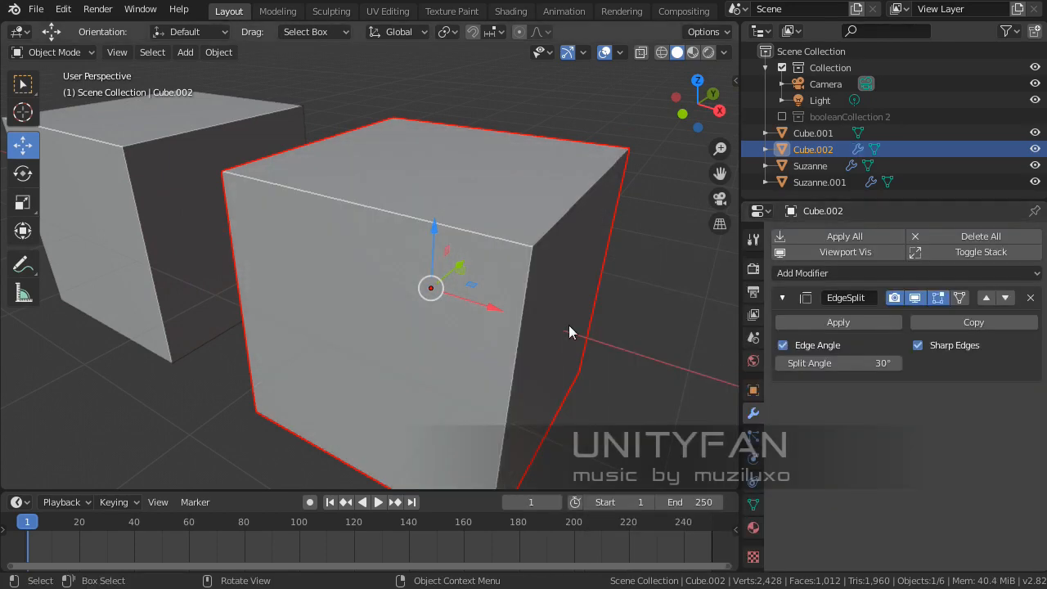
Step: Bevel one front top edge of the Edge Split cube with a width of about 0.249 m
middle_drag(568, 325, 433, 268)
scroll(473, 248, up, 3)
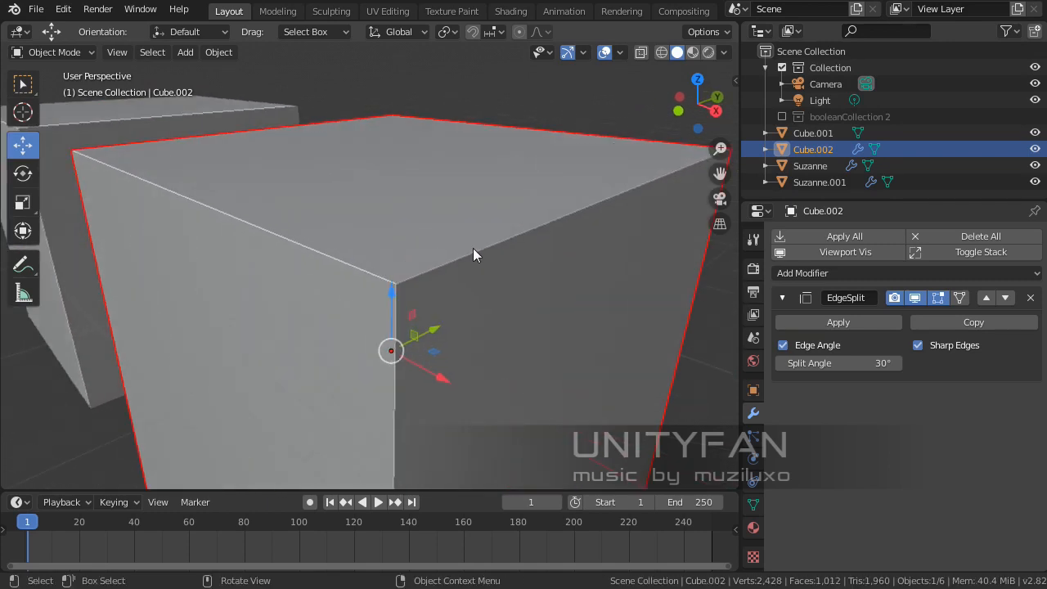
scroll(586, 211, down, 3)
middle_drag(586, 211, 542, 229)
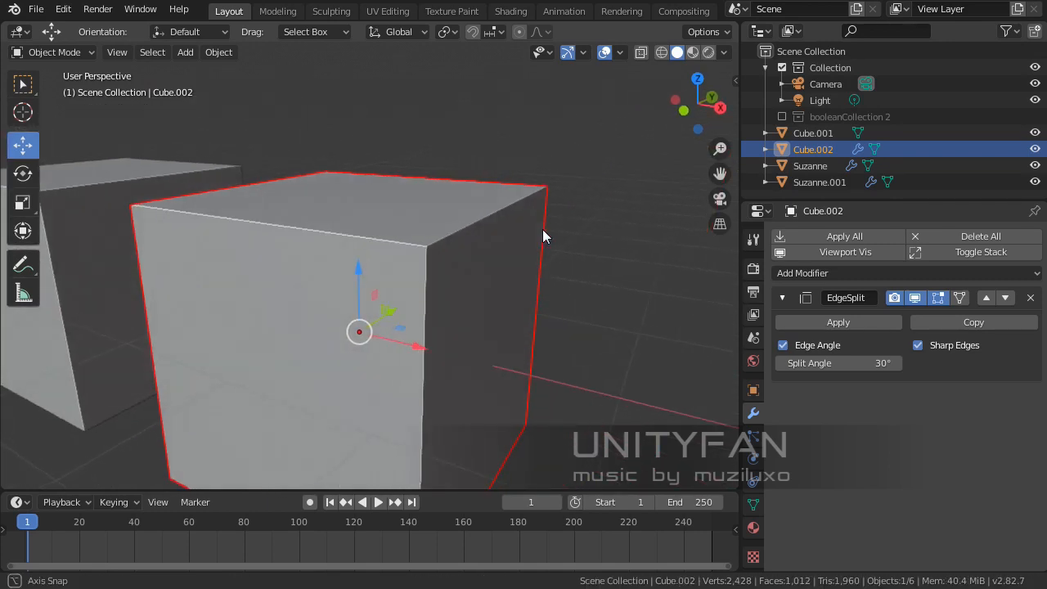
key(Tab)
middle_drag(463, 248, 277, 231)
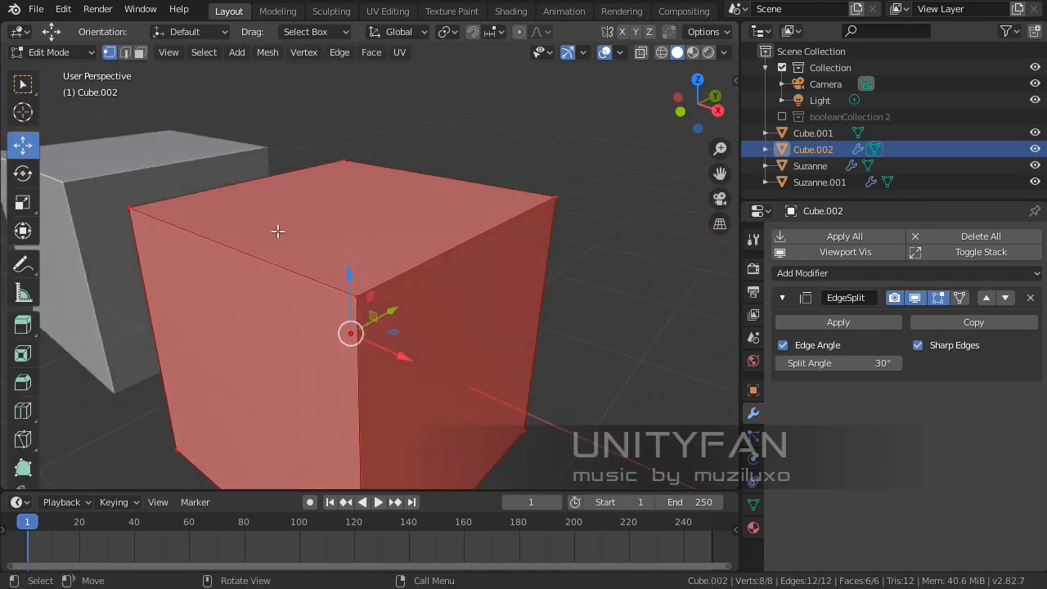
click(315, 305)
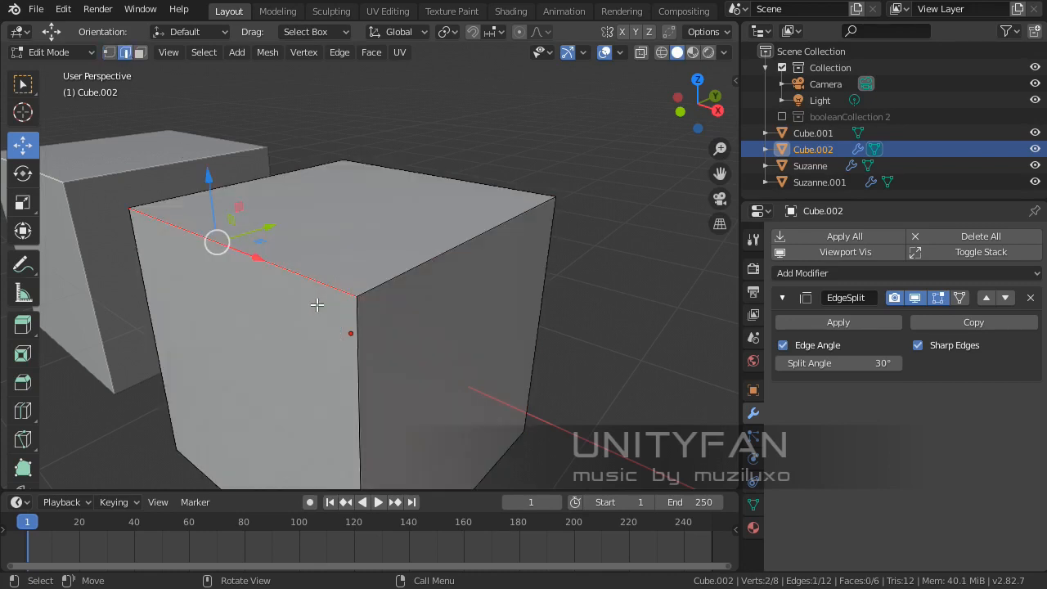
middle_drag(315, 304, 327, 262)
key(ctrl+b)
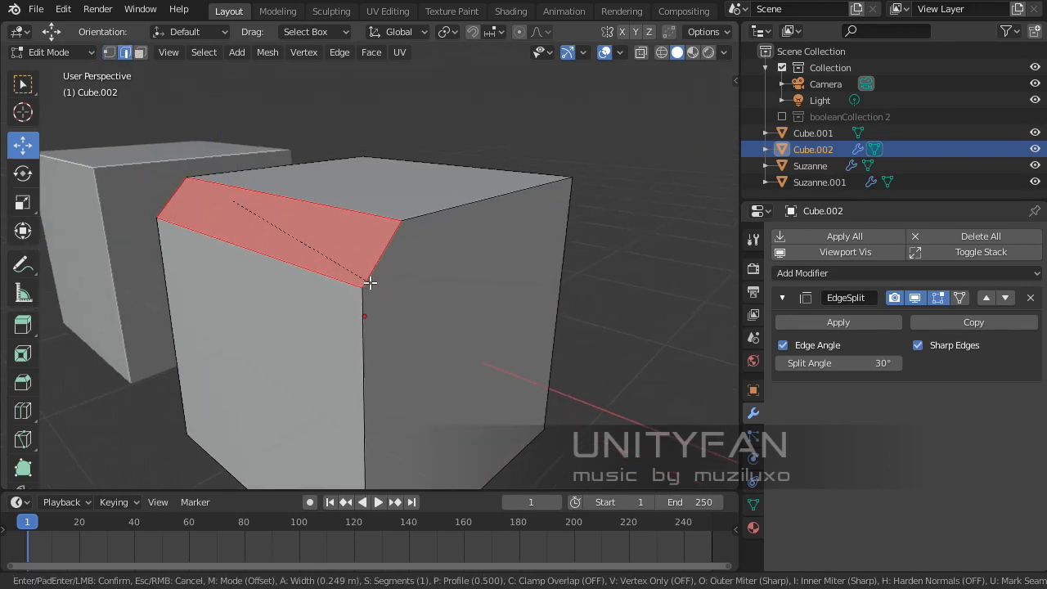
click(371, 282)
Step: Add two lengthwise loop cuts to the bevelled face, one midway and one in its upper half
scroll(238, 234, up, 4)
middle_drag(238, 234, 273, 273)
scroll(273, 271, up, 3)
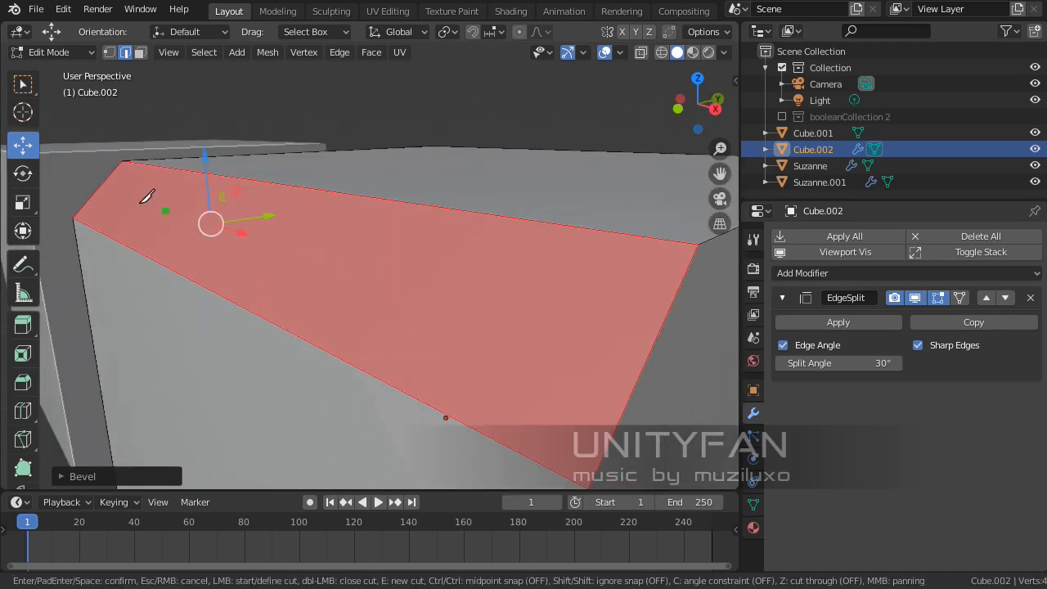
click(23, 412)
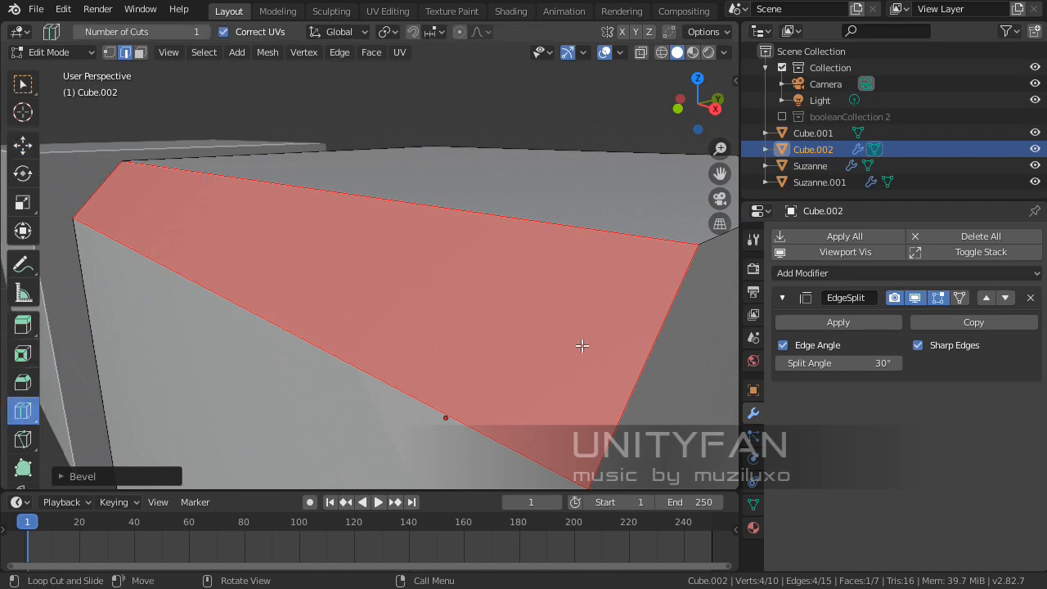
click(634, 345)
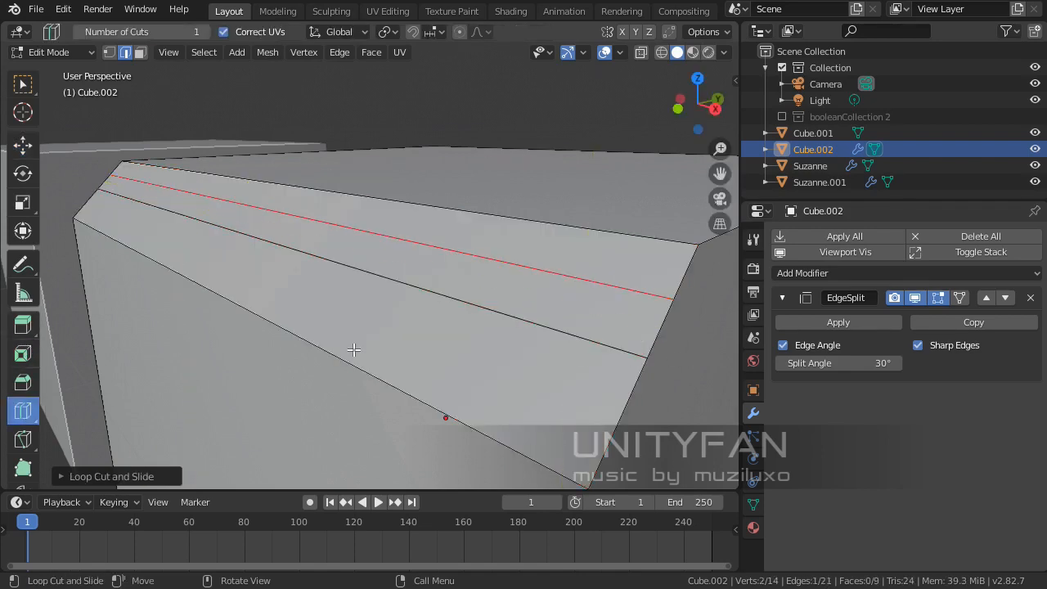
Step: Move the upper loop-cut edge outward to round the bevel and check the shading in Object Mode
click(28, 149)
middle_drag(365, 272, 336, 262)
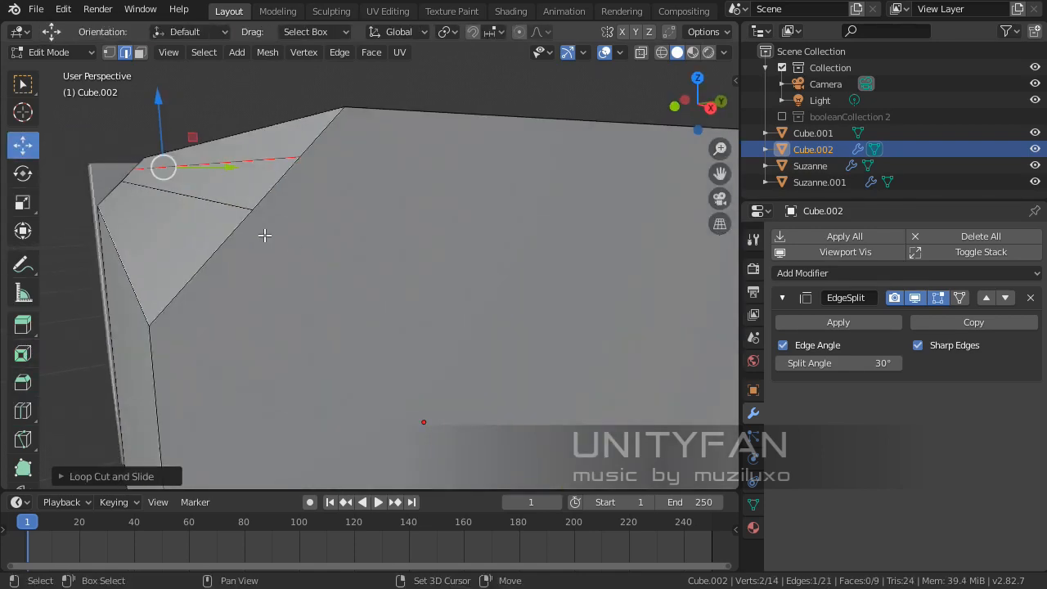
middle_drag(264, 235, 207, 239)
drag(209, 205, 205, 170)
scroll(205, 170, down, 4)
key(Tab)
middle_drag(376, 319, 453, 308)
scroll(440, 318, up, 2)
key(Tab)
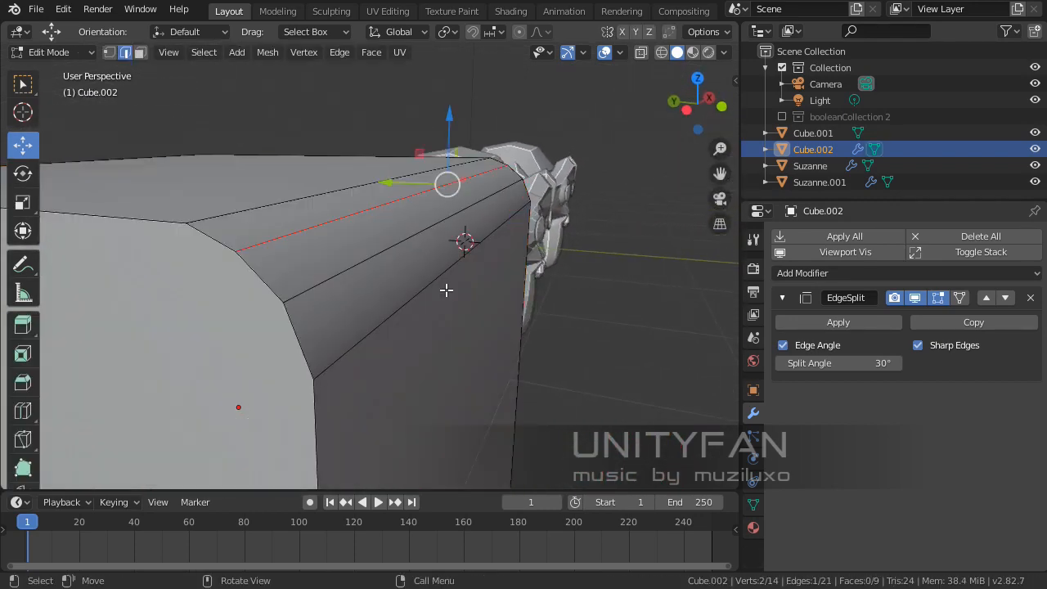
Step: Adjust the selected upper bevel edge along Z and Y to form a sharper corner, and examine its shading in Object Mode
middle_drag(371, 242, 513, 185)
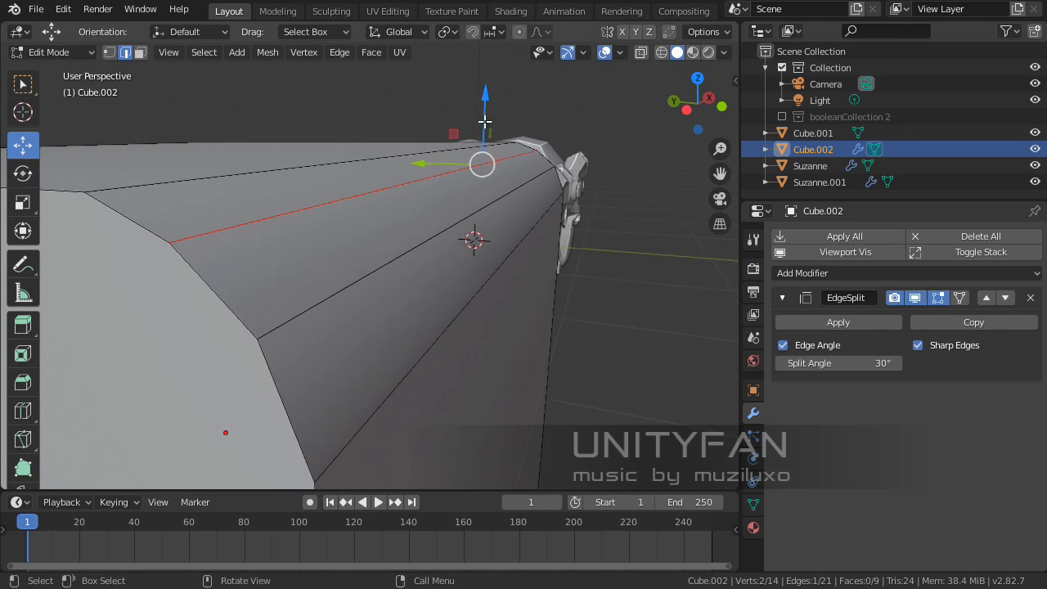
drag(482, 118, 489, 108)
middle_drag(482, 122, 443, 154)
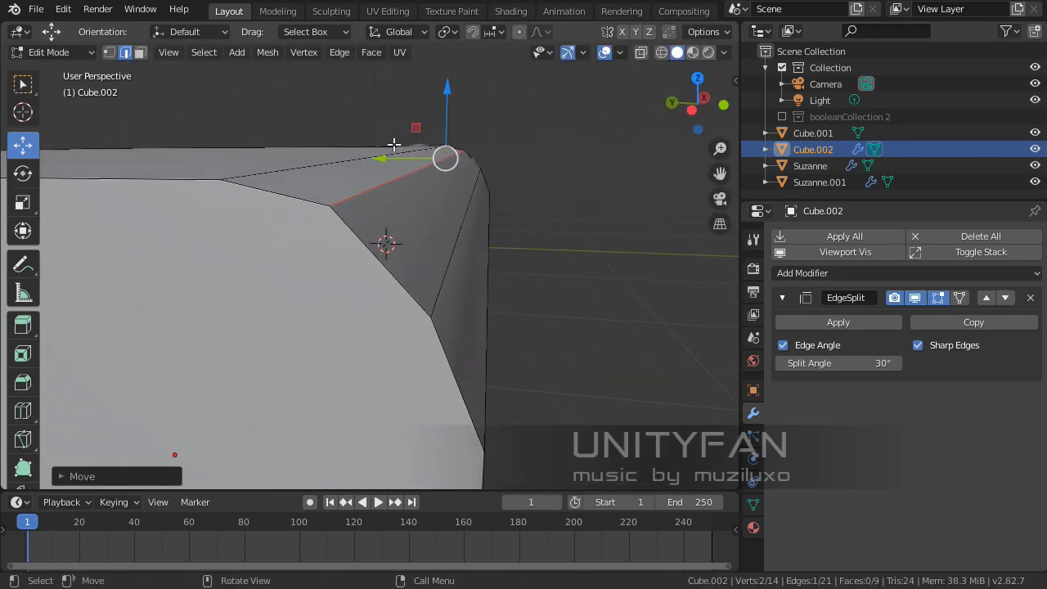
drag(383, 159, 390, 159)
drag(453, 115, 454, 118)
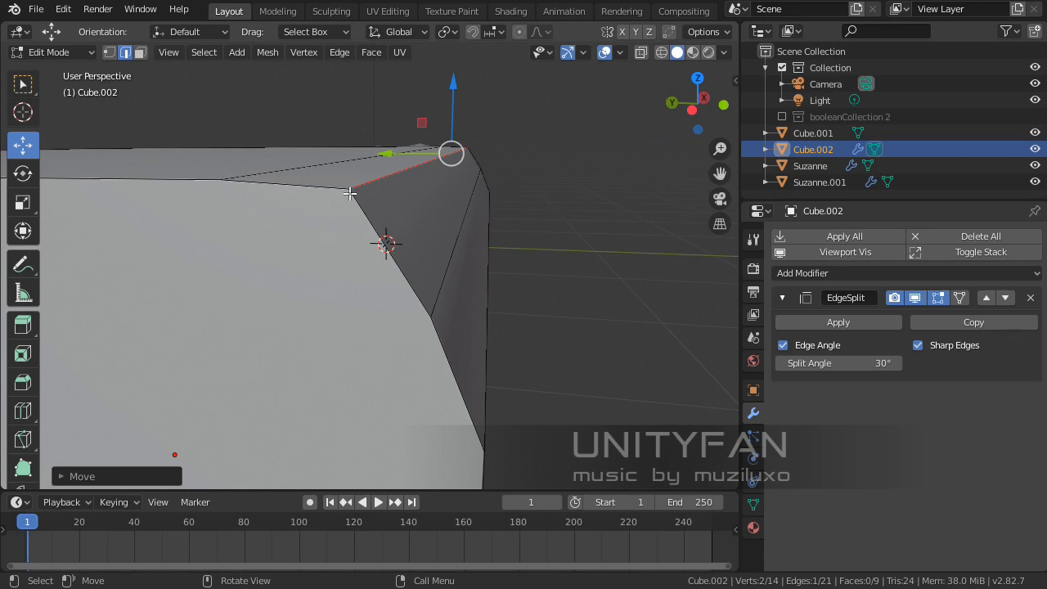
middle_drag(422, 248, 390, 265)
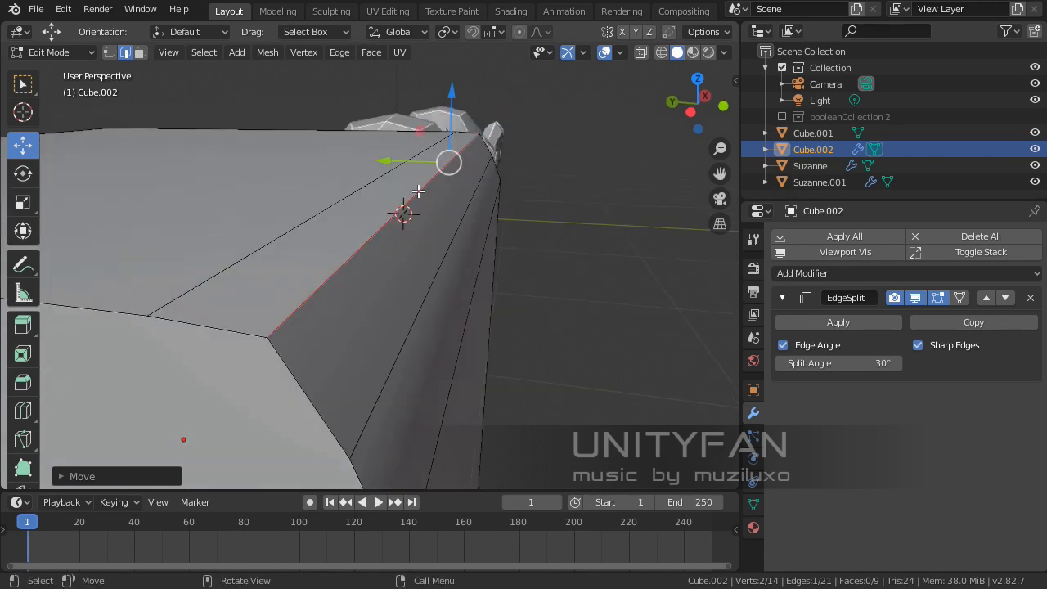
key(Tab)
click(551, 305)
middle_drag(551, 304, 253, 278)
middle_drag(302, 207, 502, 239)
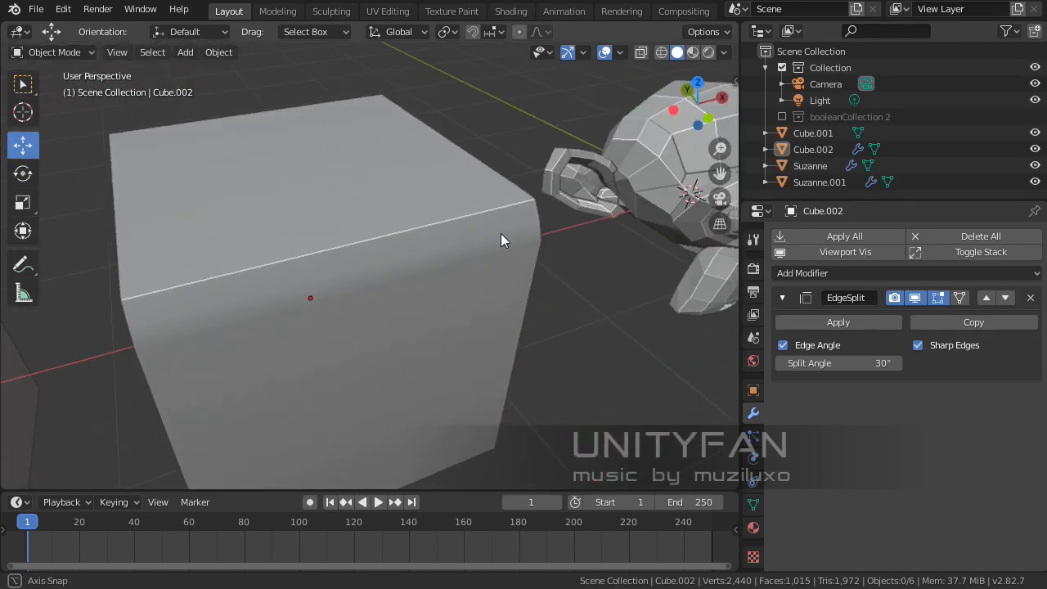
middle_drag(265, 297, 490, 286)
Step: Apply the Edge Split modifier on the bevelled cube
click(415, 279)
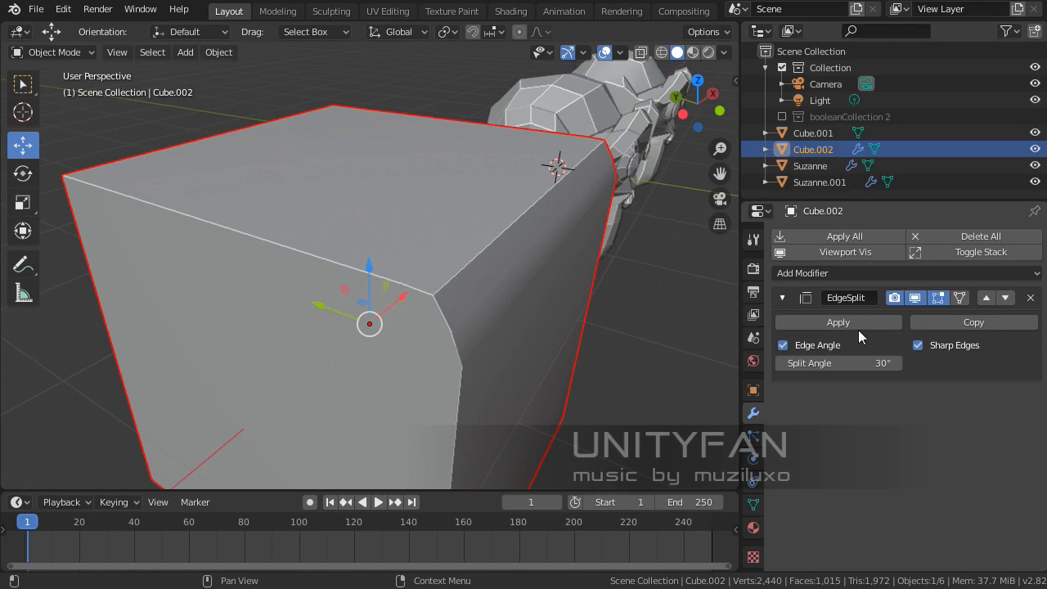
middle_drag(438, 288, 490, 293)
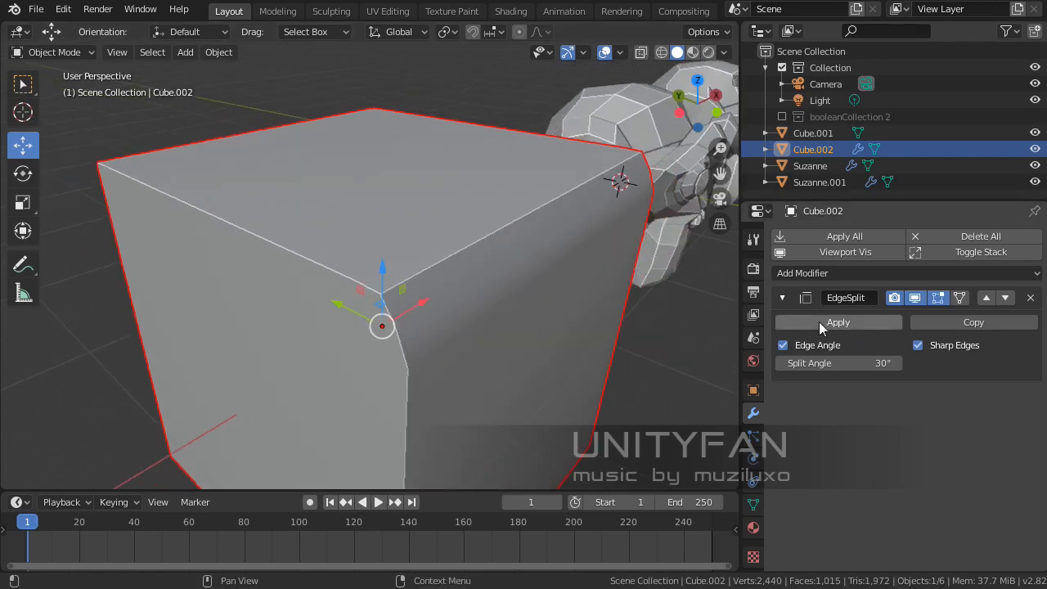
click(818, 322)
Step: Select a single vertex at the sharp bevel corner in Edit Mode and pull it away from its coincident neighbours
middle_drag(621, 319, 513, 312)
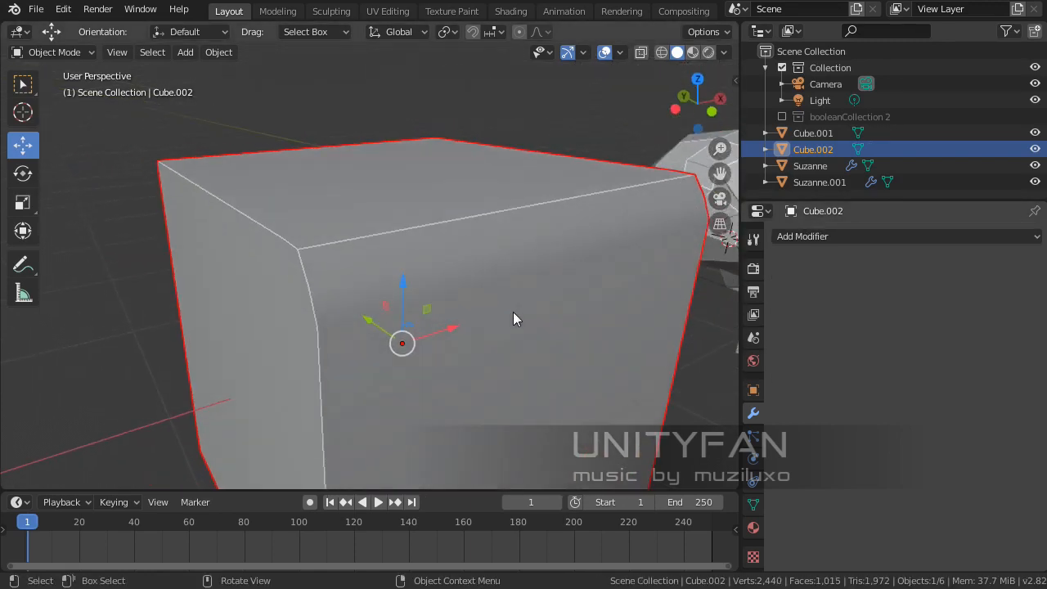
key(Tab)
click(317, 240)
middle_drag(319, 267, 370, 286)
click(352, 258)
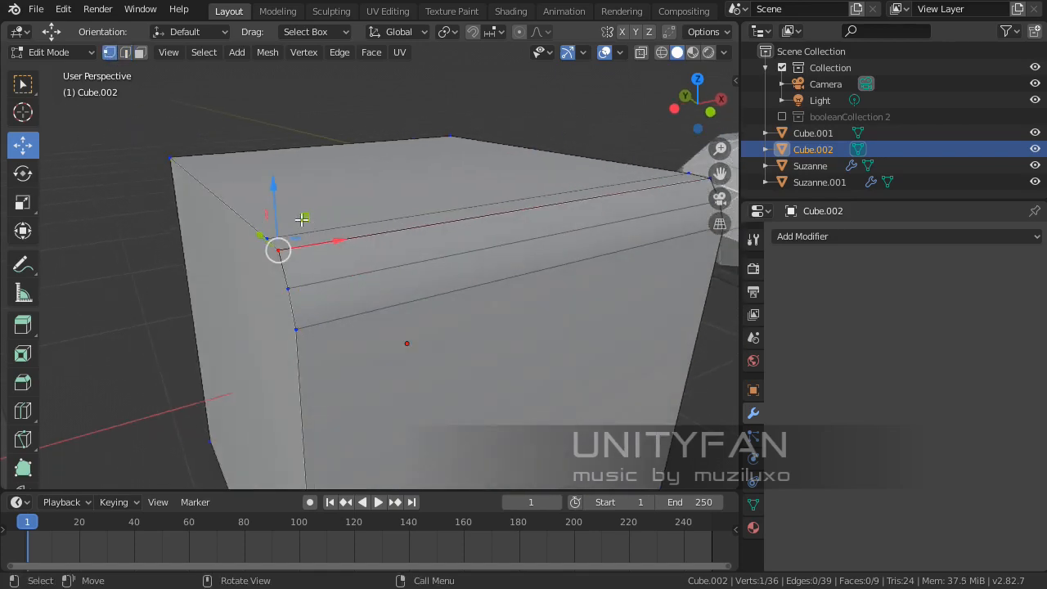
drag(302, 219, 343, 210)
middle_drag(343, 209, 311, 169)
drag(311, 169, 346, 179)
middle_drag(371, 246, 314, 147)
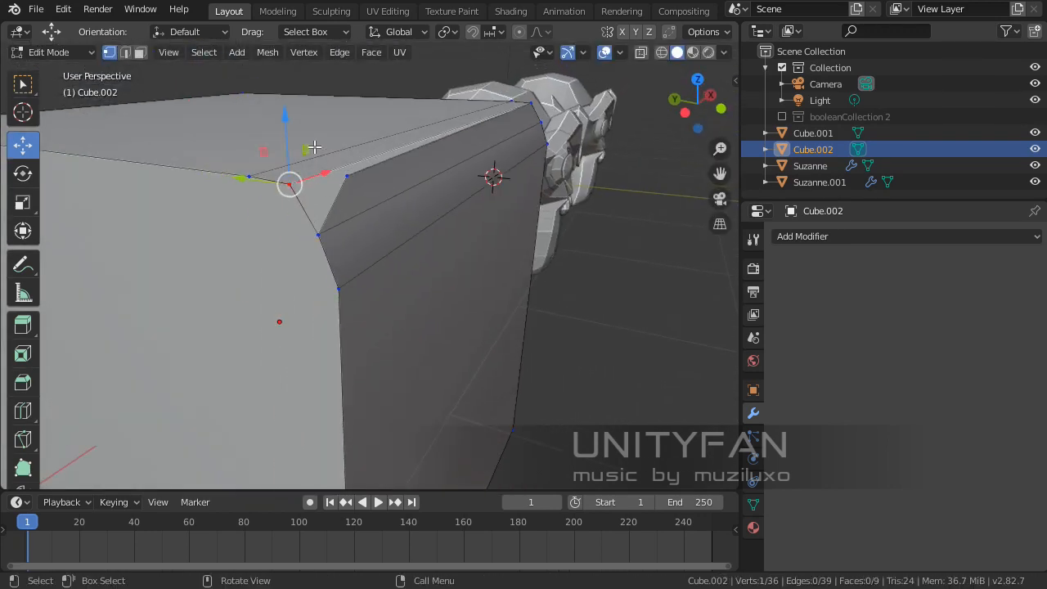
Step: Lower the end face's coincident corner vertex and raise the remaining one to separate the split faces
drag(288, 135, 290, 201)
middle_drag(290, 201, 330, 231)
drag(330, 232, 283, 237)
middle_drag(283, 236, 348, 171)
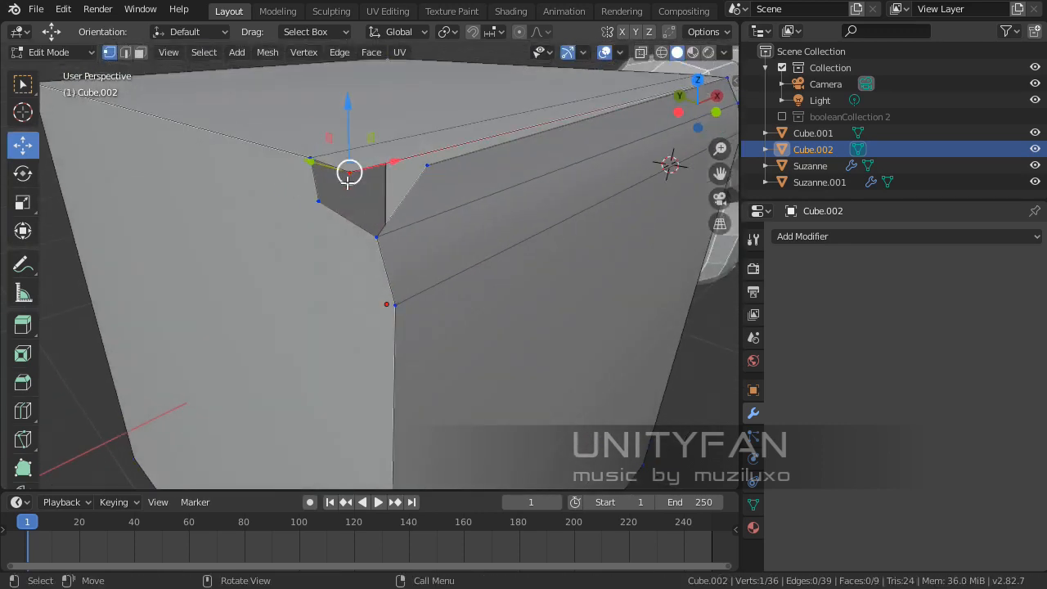
drag(348, 143, 343, 85)
middle_drag(343, 85, 420, 227)
Step: Move more vertices around the bevel corner apart to widen the gaps, and view the split cube in Object Mode
drag(421, 227, 420, 280)
middle_drag(420, 281, 363, 292)
drag(387, 236, 360, 189)
middle_drag(346, 329, 486, 281)
drag(468, 184, 468, 156)
middle_drag(487, 247, 385, 300)
key(Tab)
middle_drag(439, 368, 421, 355)
middle_drag(500, 299, 219, 236)
scroll(336, 274, up, 3)
middle_drag(379, 273, 479, 308)
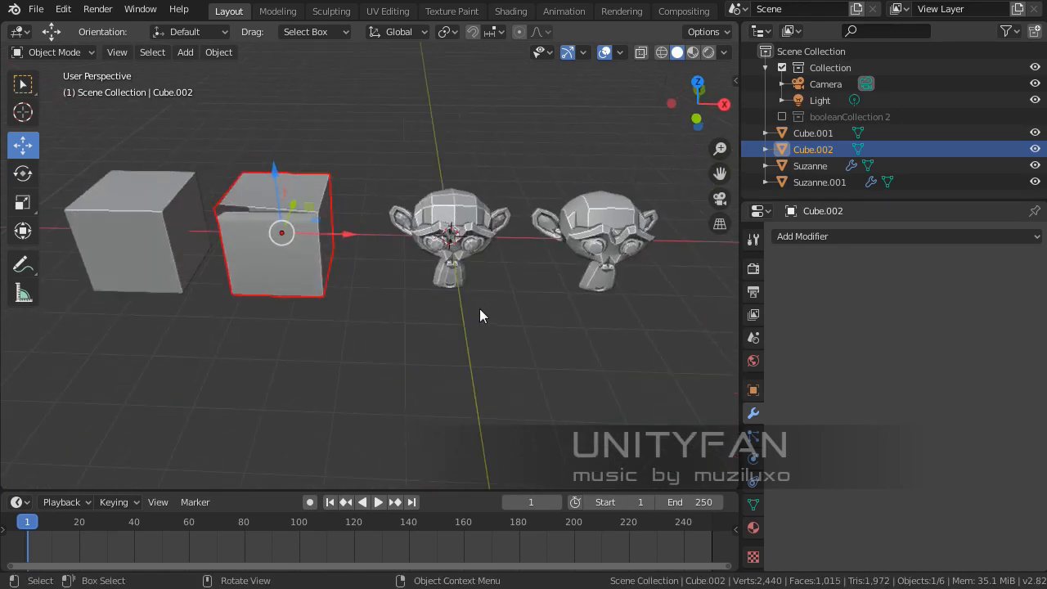
Step: Delete both monkeys and both cubes from the scene
click(598, 223)
click(598, 216)
click(409, 226)
key(x)
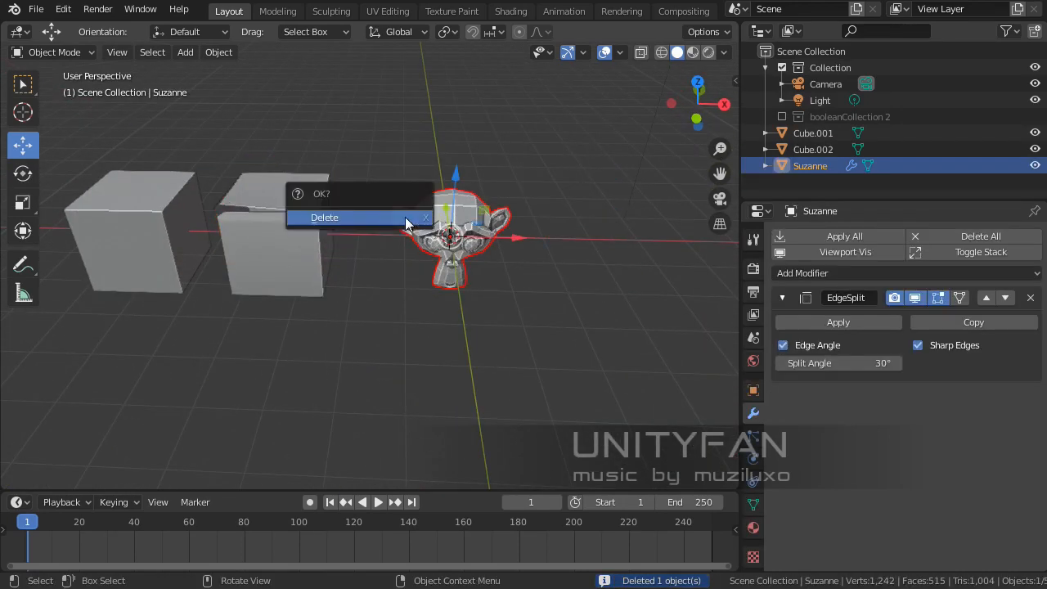
click(409, 219)
click(297, 211)
key(x)
click(297, 204)
click(150, 206)
key(x)
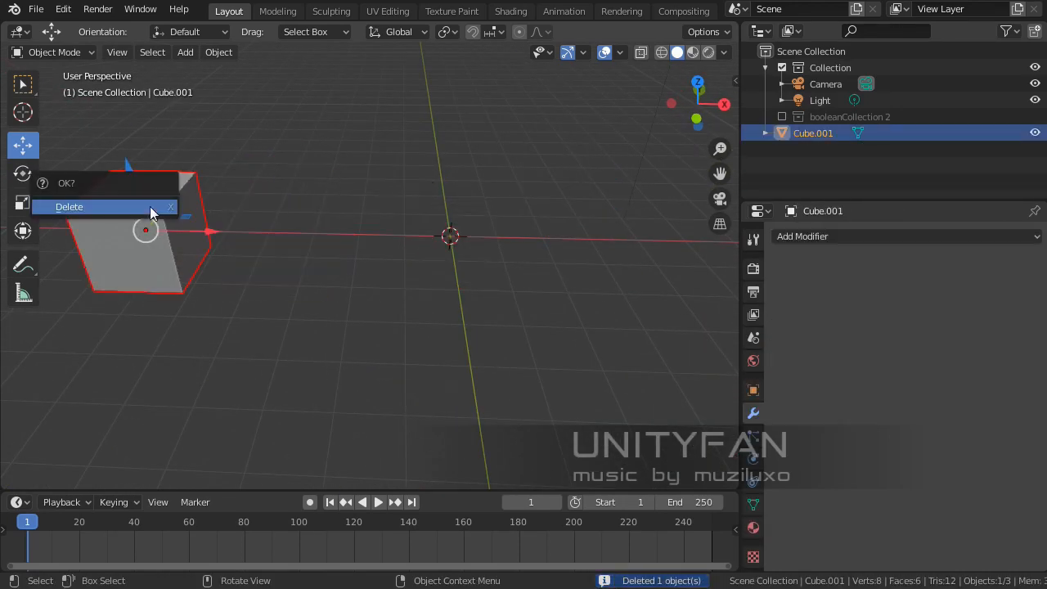
click(150, 206)
Step: Add a new cube mesh at the 3D cursor
key(shift+a)
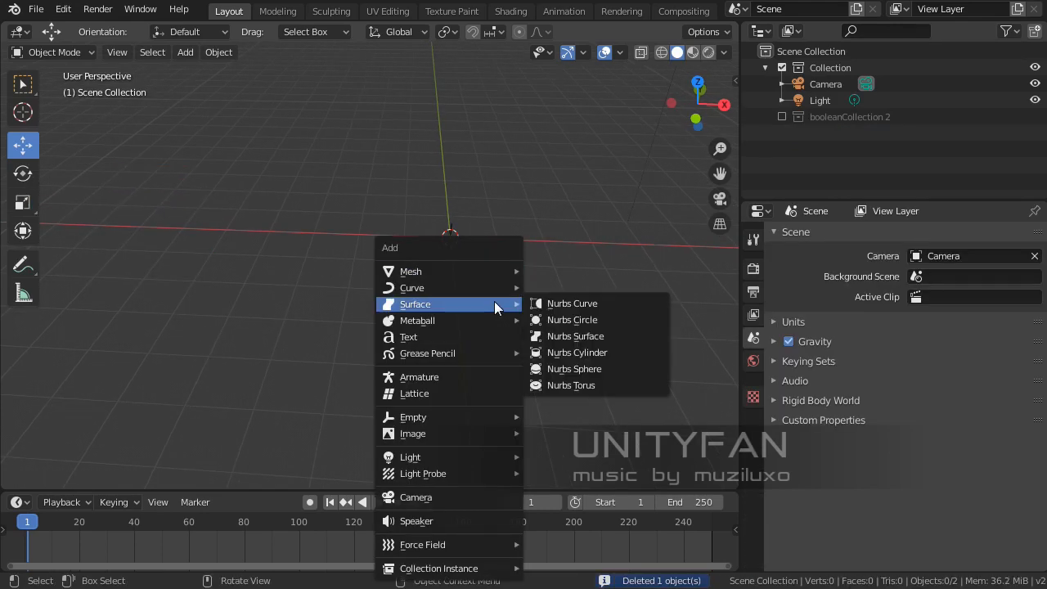
mouse_move(484, 273)
click(568, 287)
shift+middle_drag(565, 292, 472, 318)
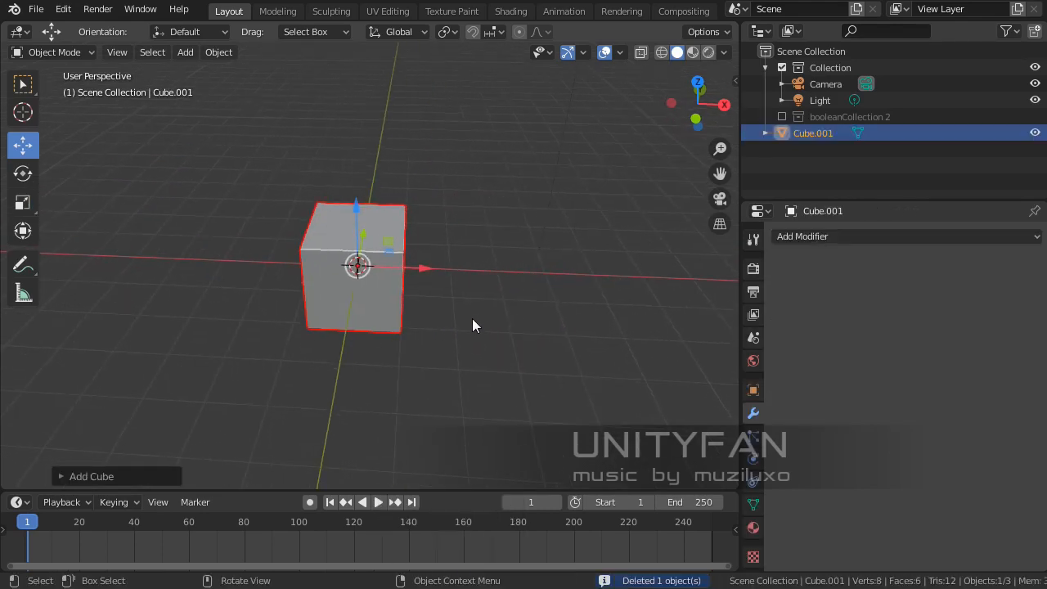
Step: Add a Mask modifier to the new cube and inspect its effect in the viewport
scroll(472, 318, up, 5)
scroll(426, 342, down, 1)
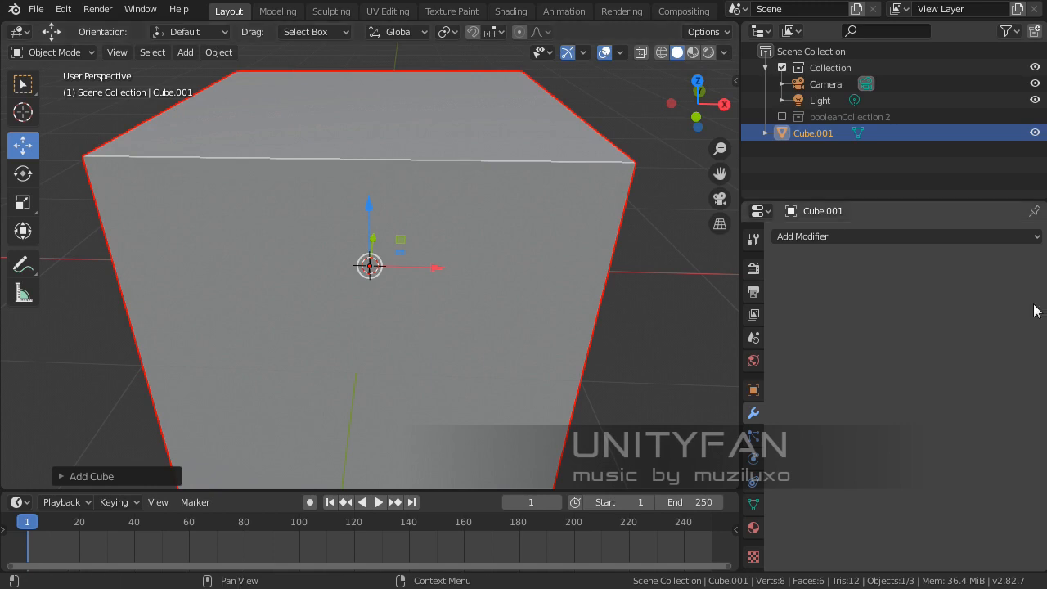
click(900, 238)
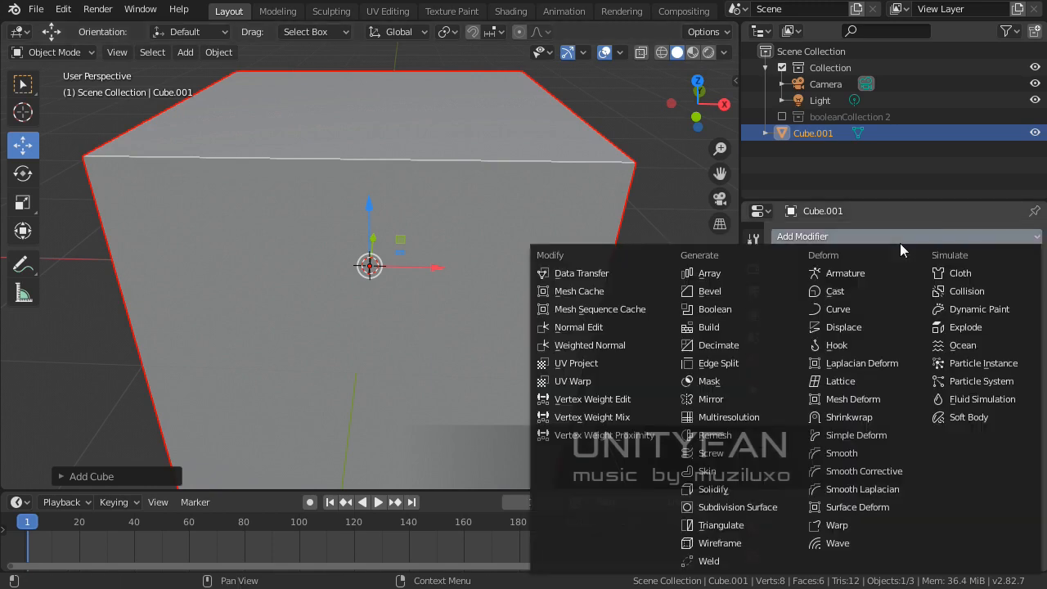
click(753, 378)
middle_drag(431, 304, 485, 302)
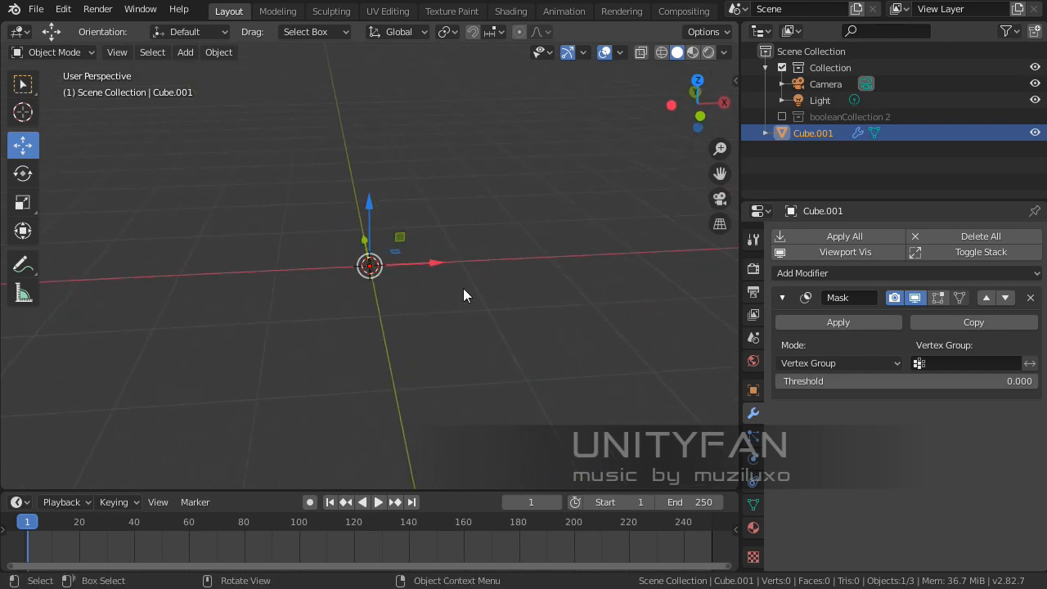
mouse_move(463, 288)
middle_down()
mouse_move(409, 286)
mouse_move(448, 299)
middle_up()
middle_drag(253, 258, 414, 316)
Step: Play the timeline animation briefly with the Mask modifier active, and return to frame 1
key(space)
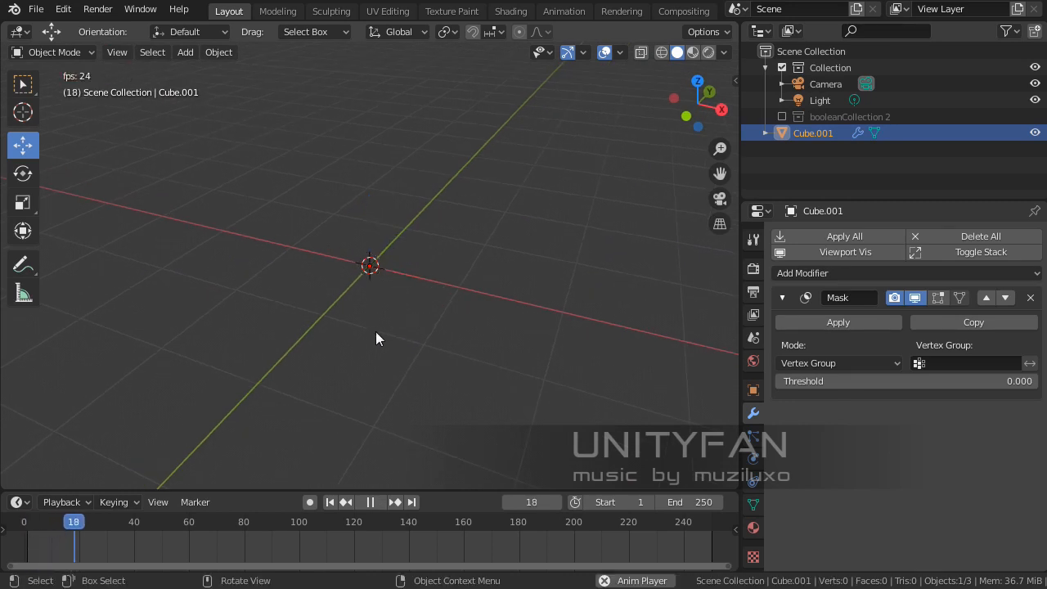
key(space)
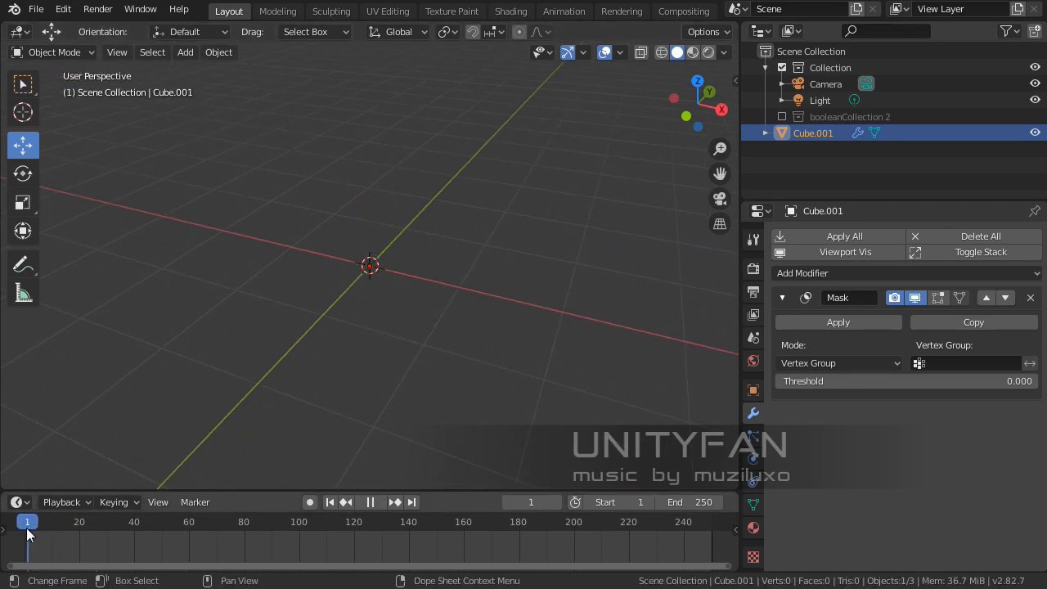
middle_drag(348, 291, 523, 285)
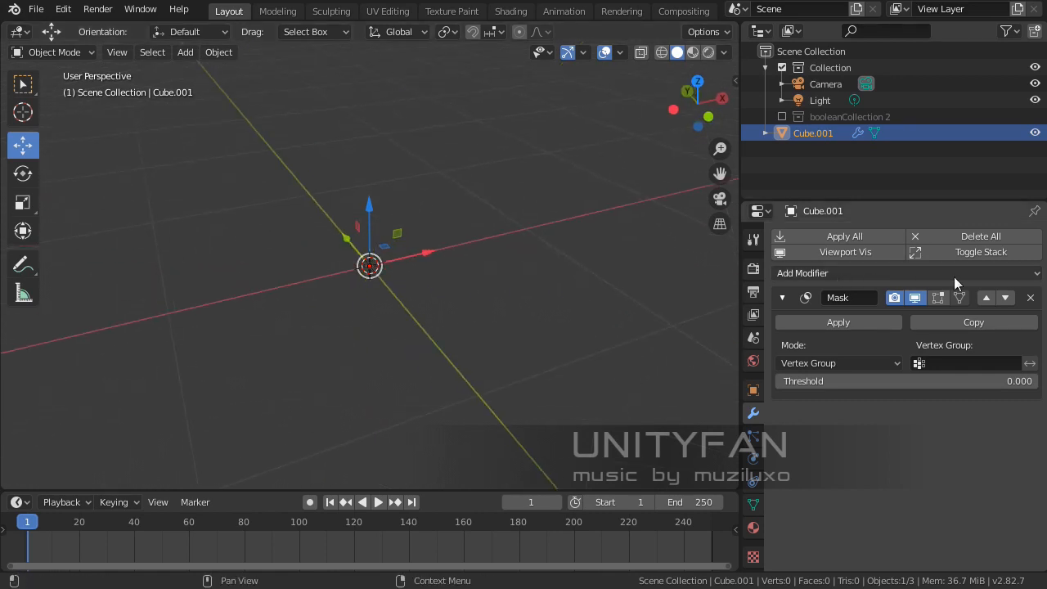
Step: Remove the Mask modifier from the cube and delete the cube from the scene
click(1030, 298)
scroll(355, 292, down, 3)
middle_drag(355, 293, 541, 273)
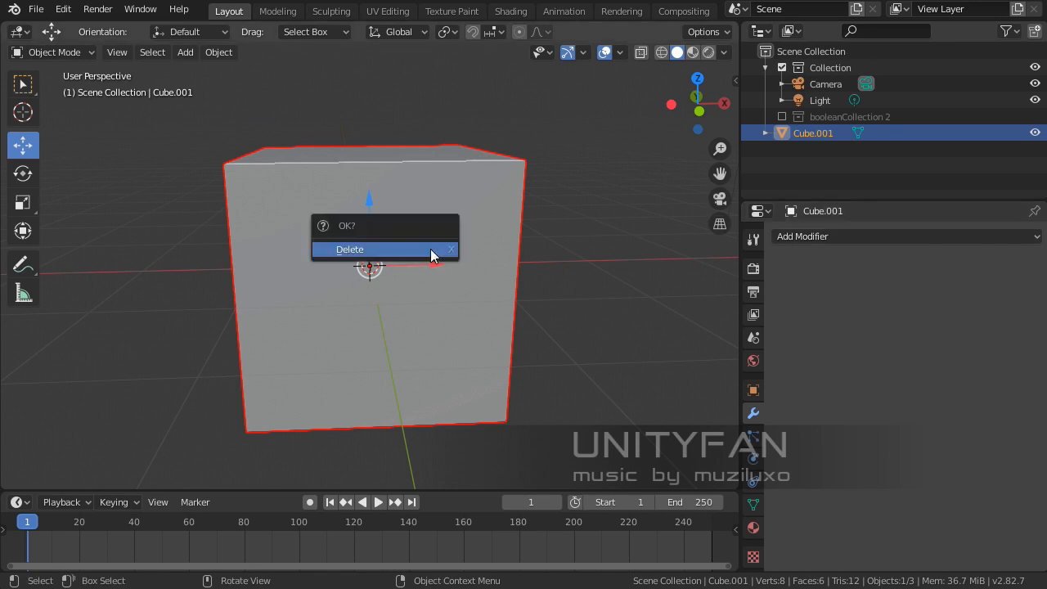
click(431, 249)
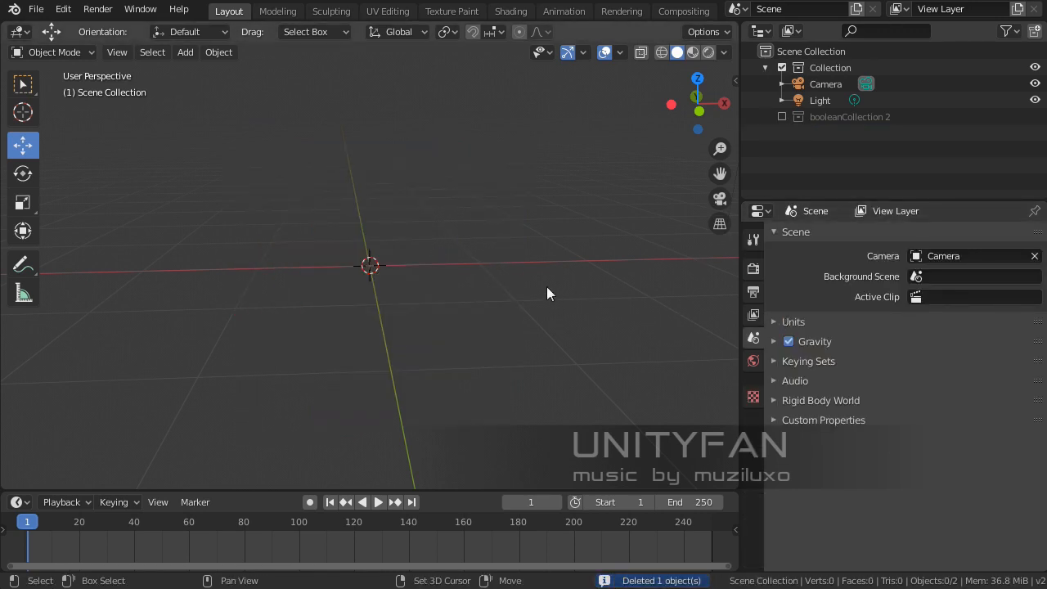
key(ctrl+z)
click(821, 237)
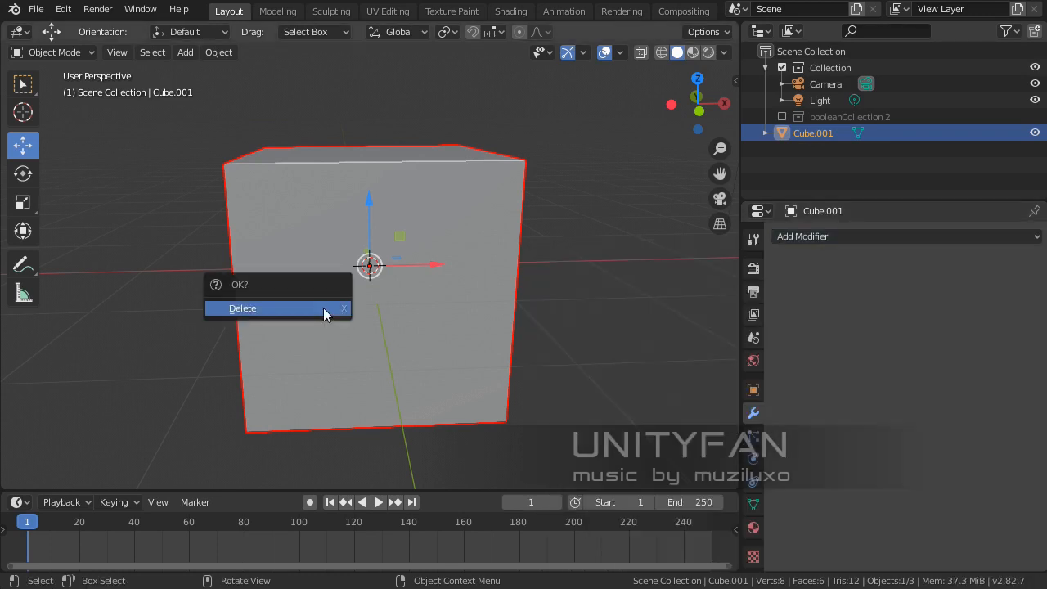
click(323, 308)
Step: Add a monkey mesh at the 3D cursor
key(shift+a)
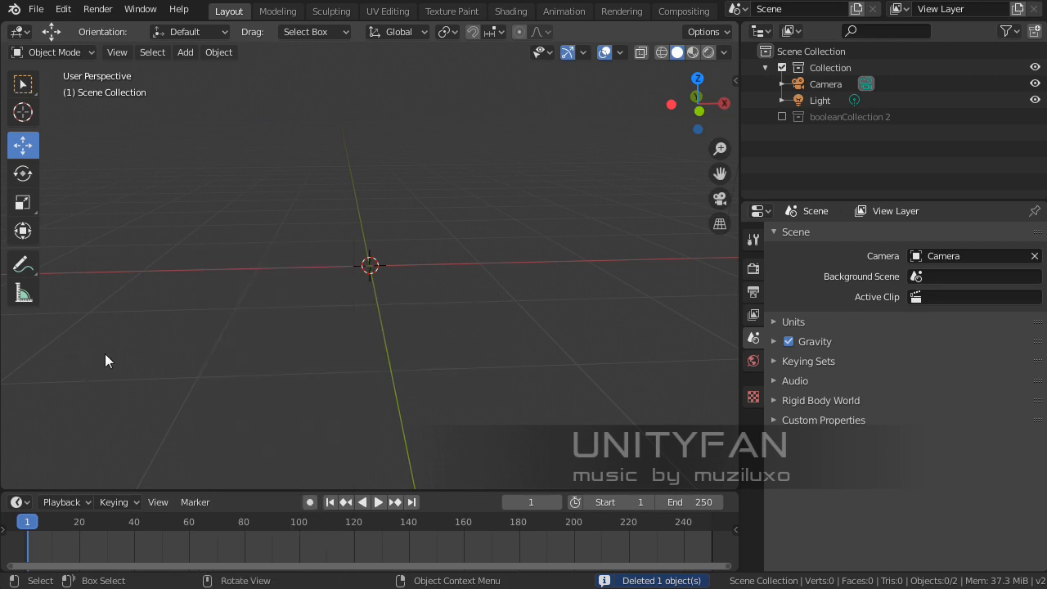
key(shift+a)
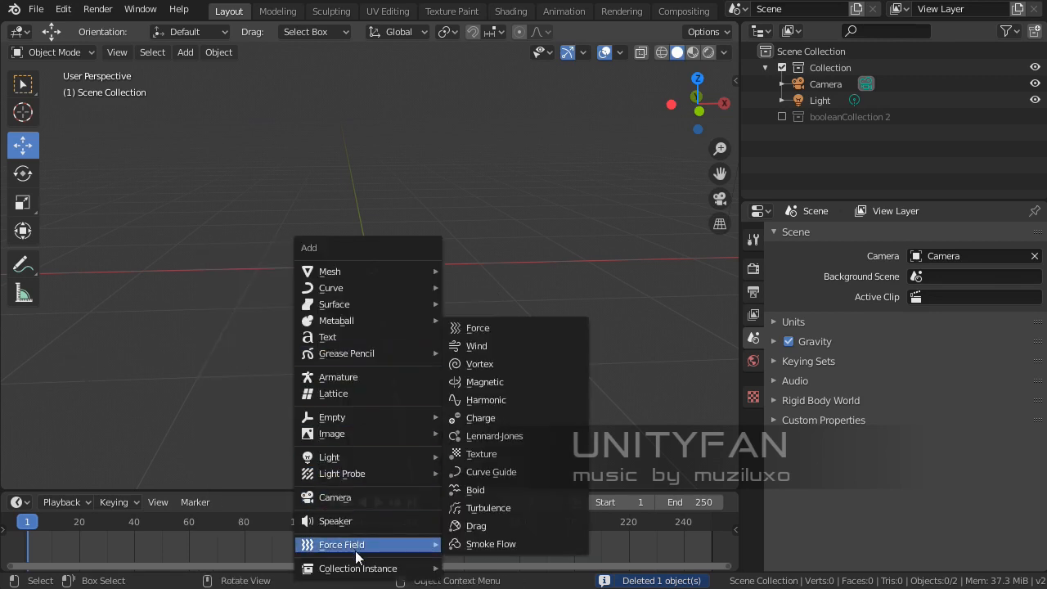
mouse_move(365, 262)
click(491, 431)
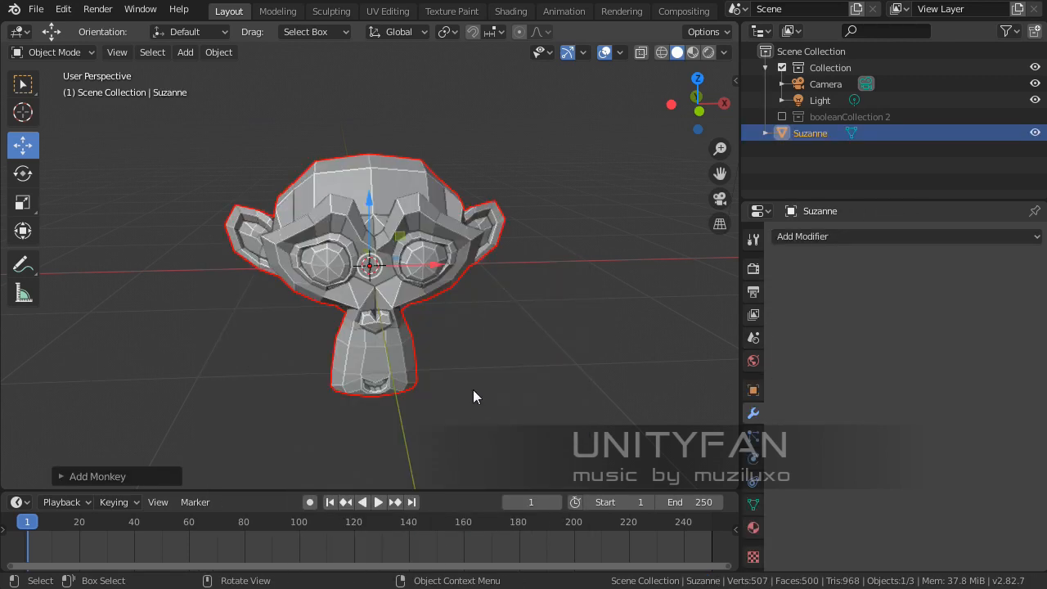
middle_drag(472, 391, 425, 309)
scroll(413, 312, up, 3)
Step: Add a Mirror modifier to the monkey
click(867, 236)
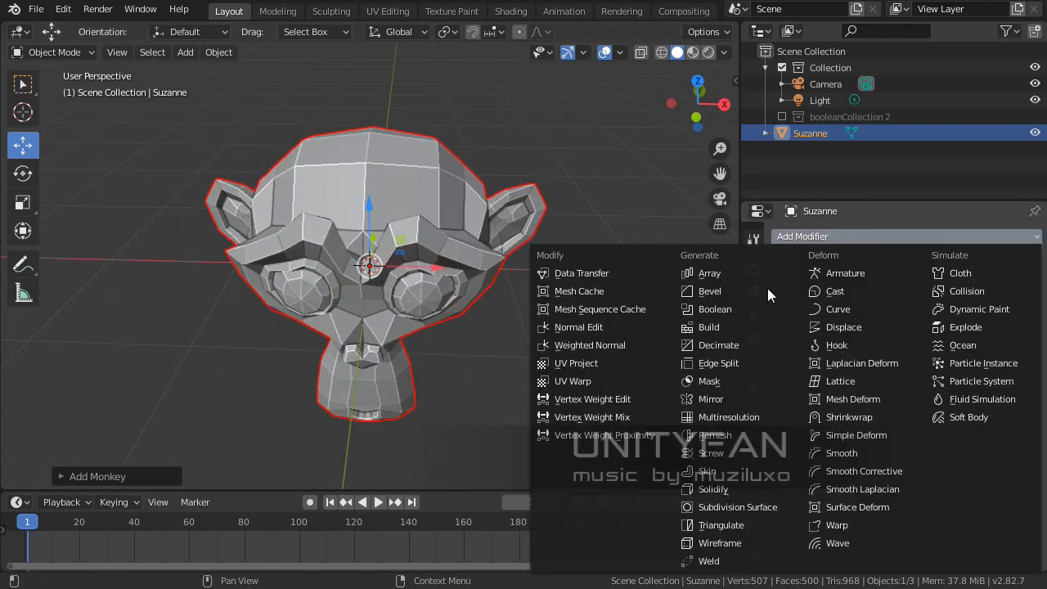
click(738, 399)
middle_drag(699, 390, 519, 330)
mouse_move(456, 315)
middle_down()
mouse_move(510, 302)
mouse_move(462, 300)
middle_up()
Step: In Edit Mode, move the whole monkey mesh along the X axis, clear of its origin
key(Tab)
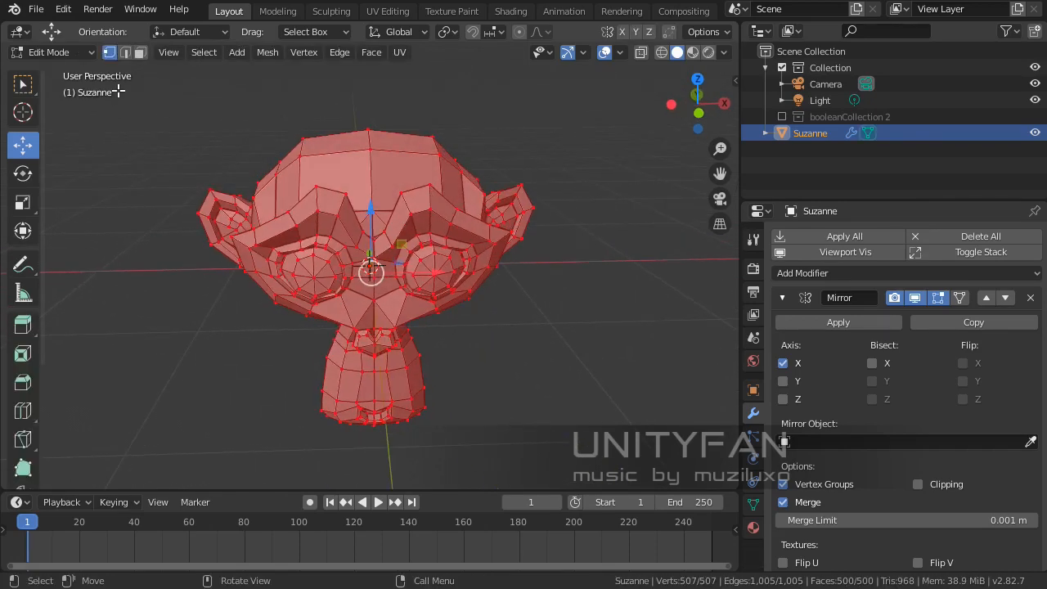
scroll(369, 236, down, 2)
middle_drag(382, 246, 402, 246)
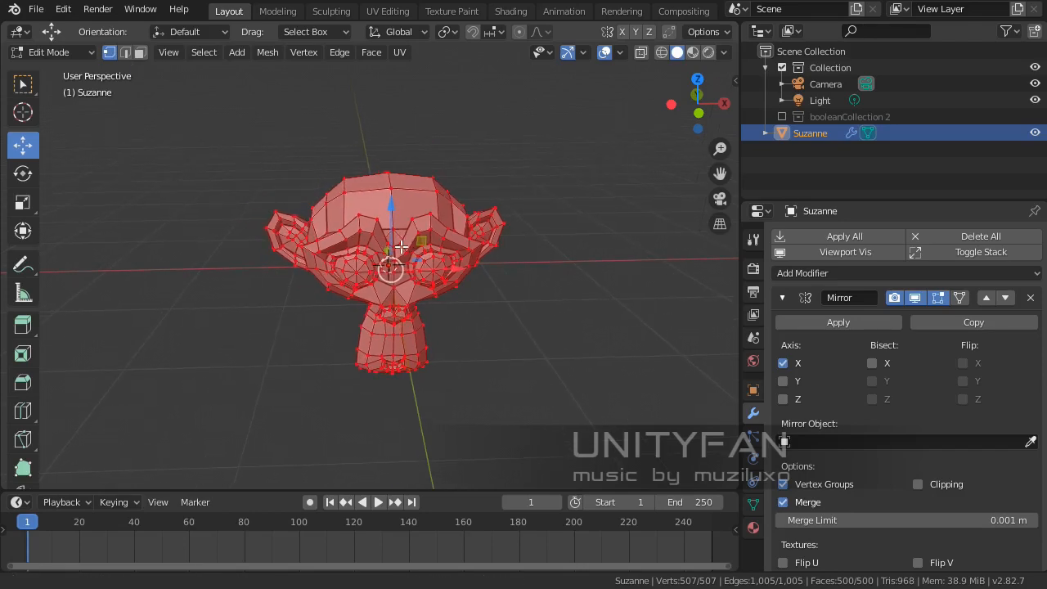
key(g)
key(x)
click(299, 253)
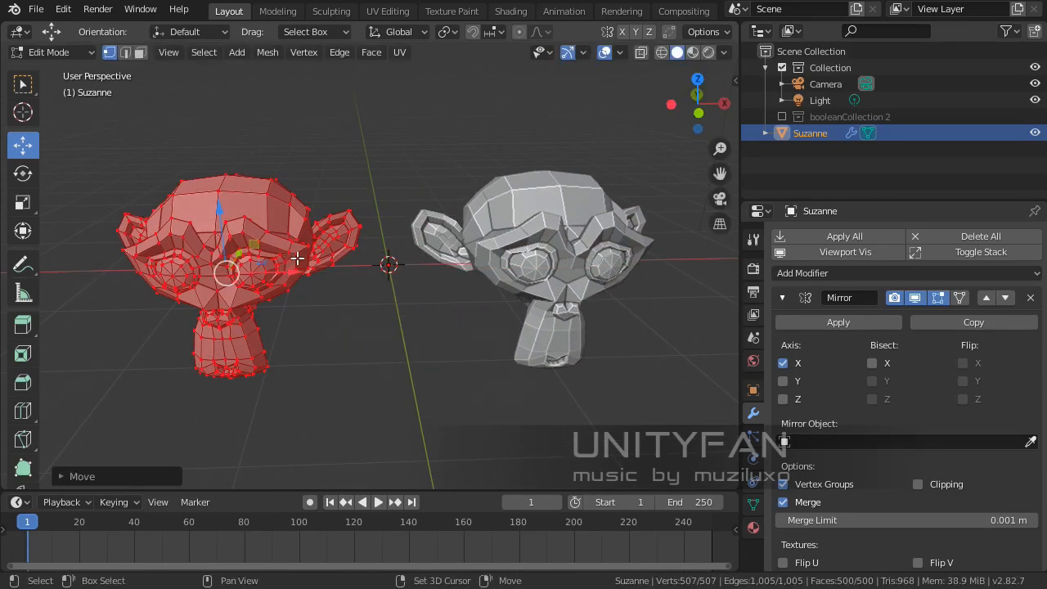
middle_drag(300, 253, 500, 235)
Step: Shift the whole monkey mesh along Y, raise it along Z, and view the mirrored pair in Object Mode
drag(373, 237, 445, 265)
middle_drag(445, 265, 410, 244)
drag(397, 203, 394, 88)
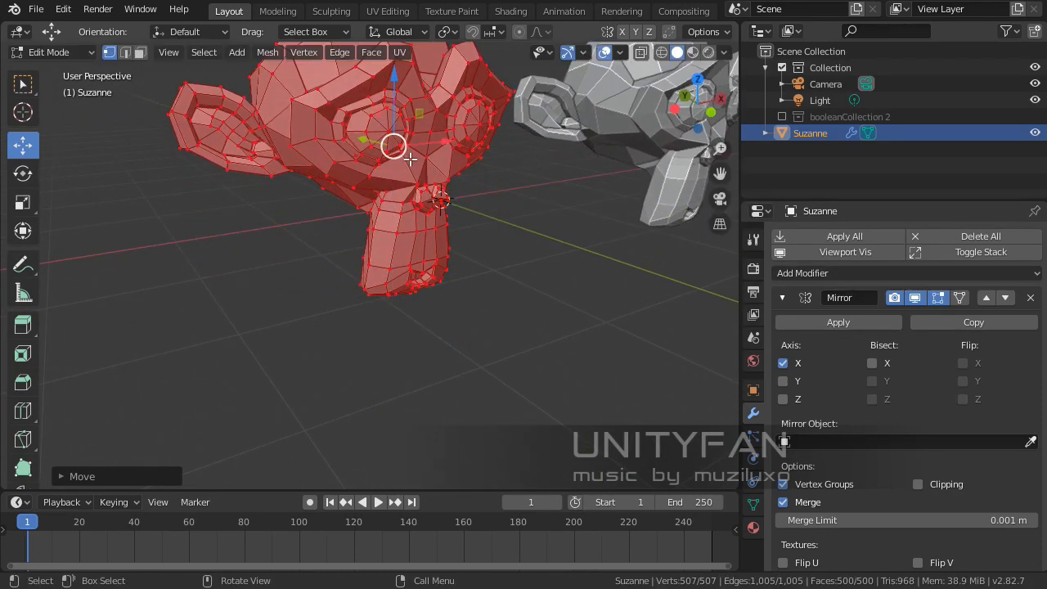
middle_drag(406, 156, 424, 266)
key(Tab)
scroll(329, 272, up, 4)
middle_drag(329, 271, 372, 276)
scroll(450, 325, down, 5)
scroll(357, 270, down, 5)
middle_drag(354, 222, 357, 326)
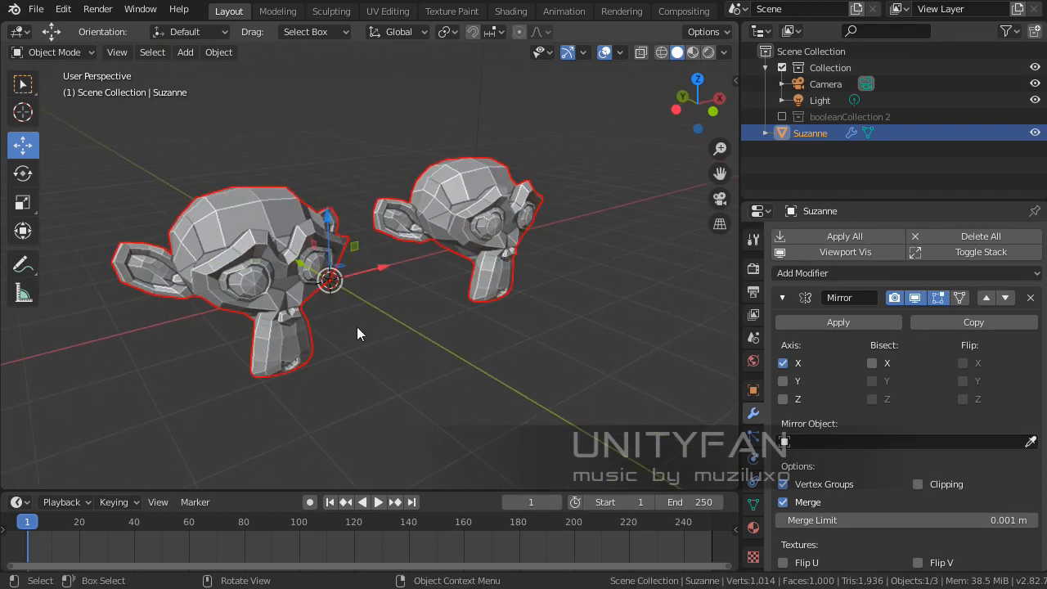
Step: In Edit Mode, try moving vertices on top of the monkey's head upward, undoing each move
middle_drag(266, 291, 335, 286)
key(Tab)
click(268, 214)
drag(336, 175, 351, 101)
key(ctrl+z)
middle_drag(343, 170, 325, 258)
middle_drag(326, 259, 336, 214)
drag(335, 199, 332, 113)
key(ctrl+z)
Step: Try moving the two selected head vertices within the XZ plane, undo the move, and return to Object Mode
middle_drag(303, 228, 308, 191)
scroll(275, 215, up, 1)
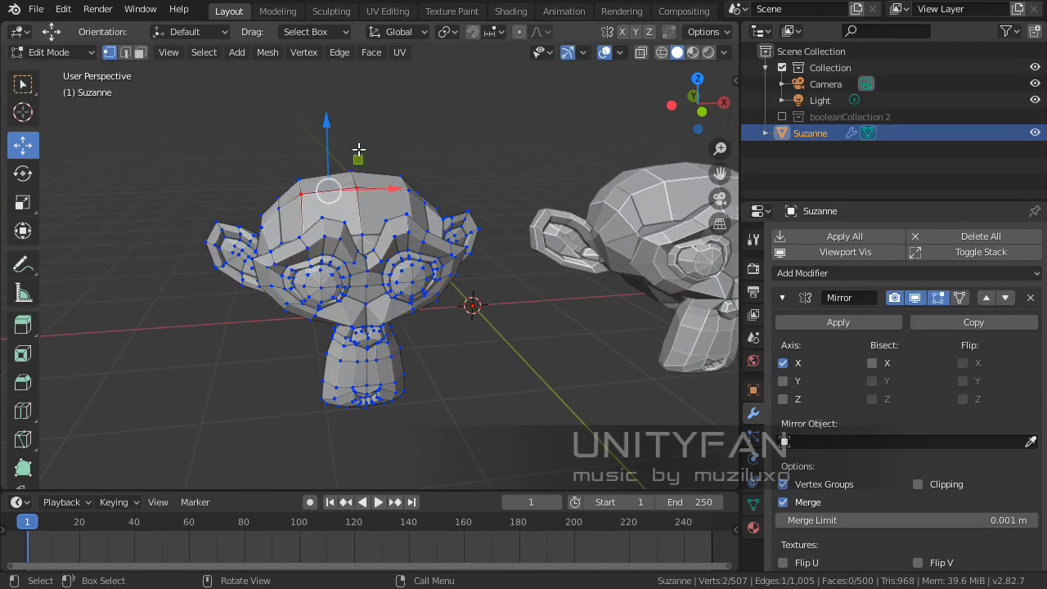
drag(359, 150, 381, 90)
scroll(381, 90, down, 3)
middle_drag(381, 90, 389, 311)
scroll(420, 187, up, 3)
key(ctrl+z)
key(Tab)
shift+middle_drag(389, 311, 411, 280)
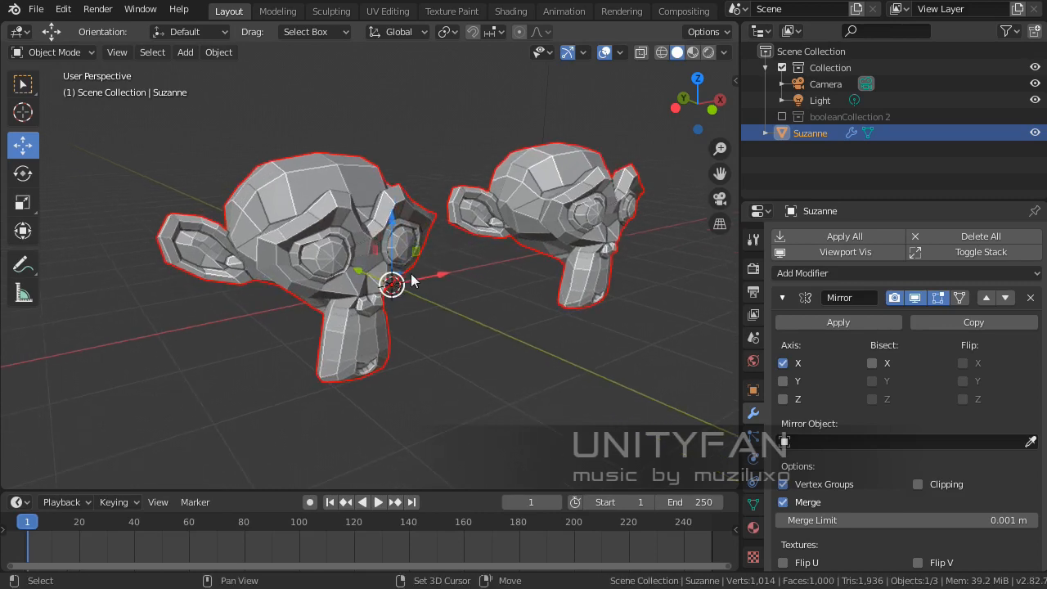
Step: Enable the Y and Z axes in the monkey's Mirror modifier in addition to X
click(783, 382)
click(783, 399)
middle_drag(491, 352, 397, 262)
Step: Adjust the height of the whole monkey mesh along Z in two moves, and return to Object Mode
key(Tab)
key(a)
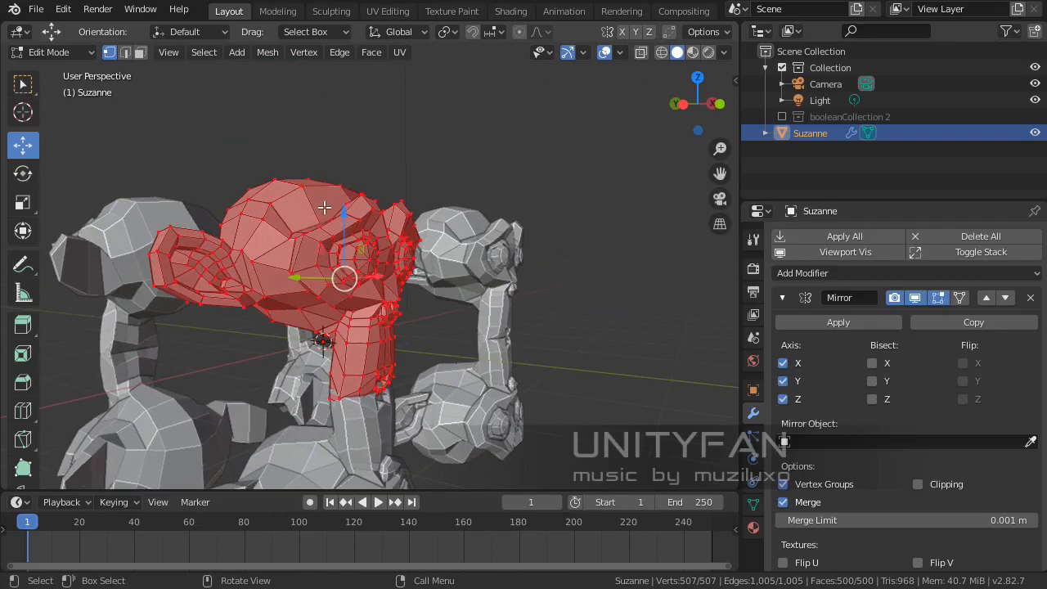
key(g)
key(z)
click(345, 158)
middle_drag(339, 205, 302, 313)
scroll(303, 313, up, 6)
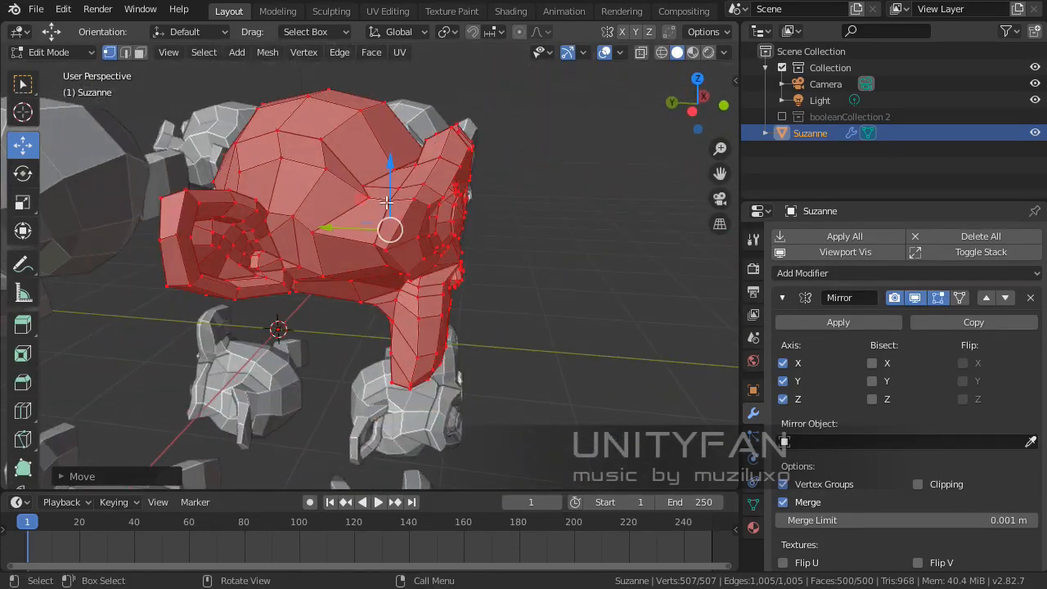
key(g)
key(z)
click(390, 201)
scroll(392, 250, down, 4)
key(Tab)
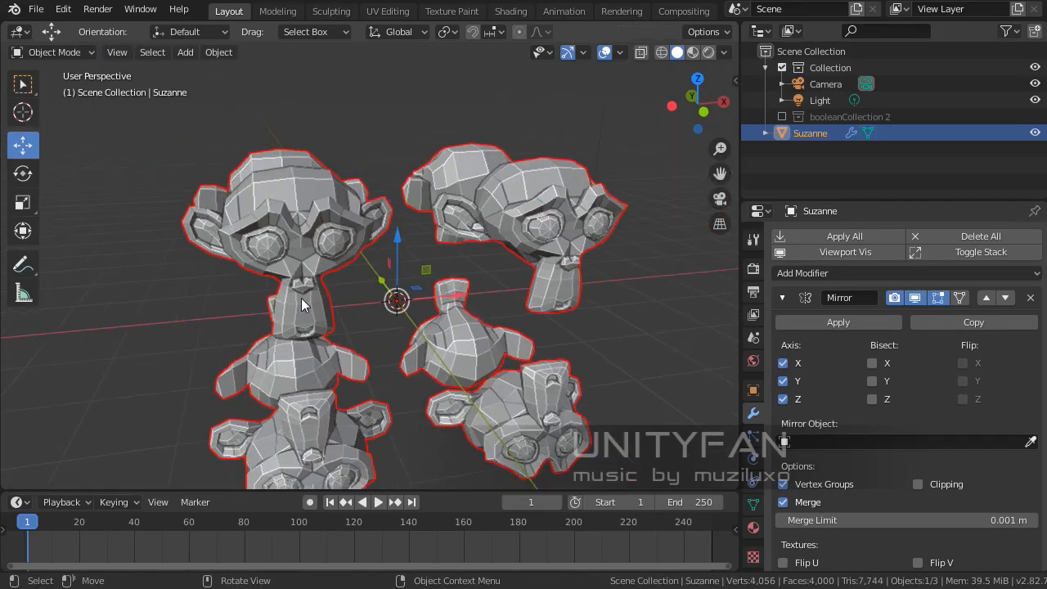
Step: Delete the mirrored monkey object from the scene
scroll(439, 312, up, 2)
middle_drag(439, 312, 337, 257)
key(x)
click(341, 263)
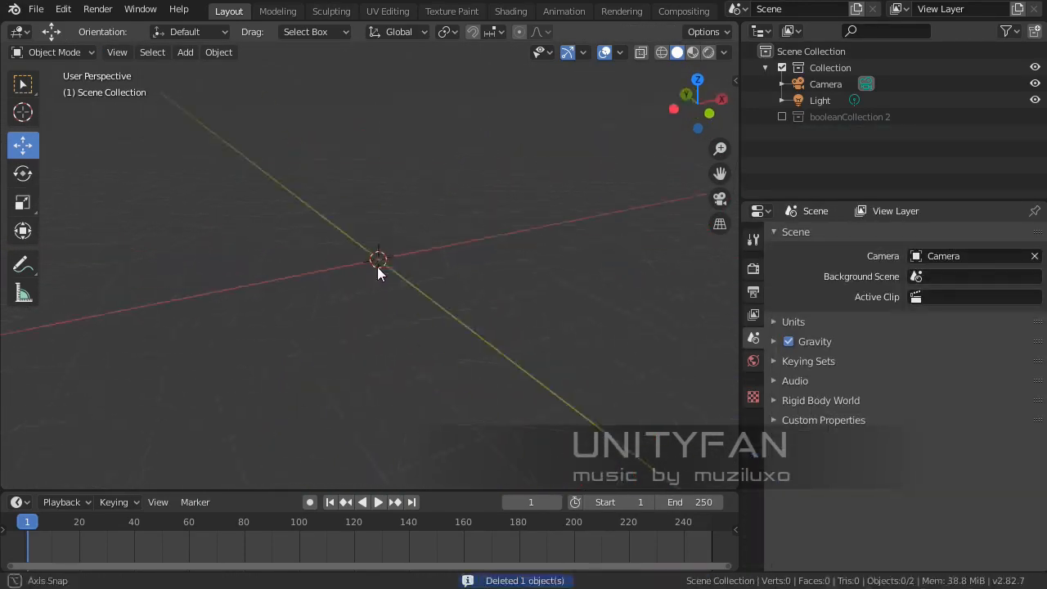
Step: Add a cube mesh at the 3D cursor
key(shift+a)
mouse_move(374, 263)
click(424, 279)
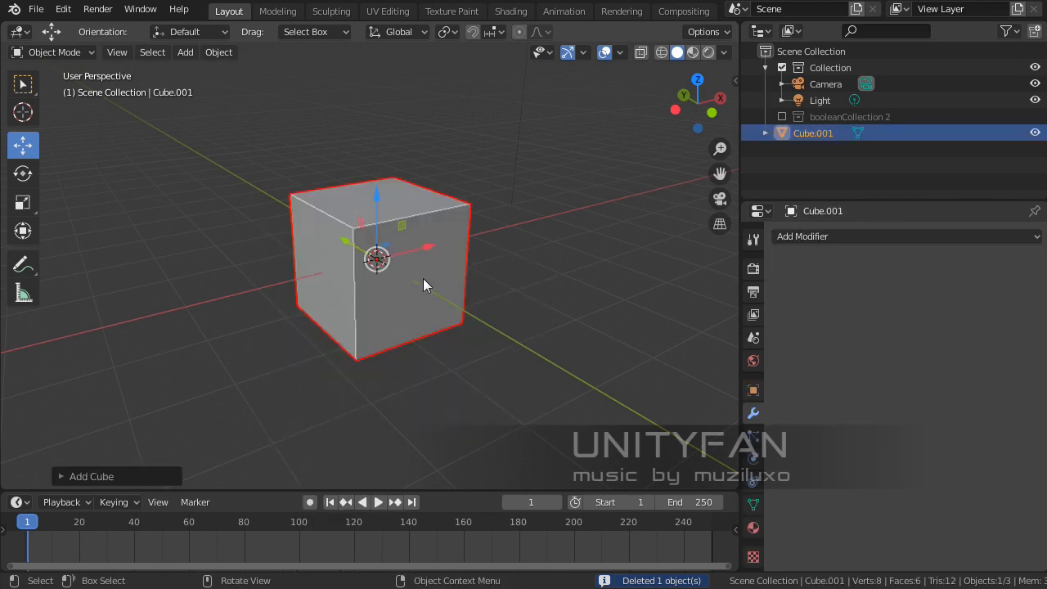
scroll(379, 271, up, 5)
Step: In Edit Mode, divide the cube with three centred loop cuts, one across each axis
key(Tab)
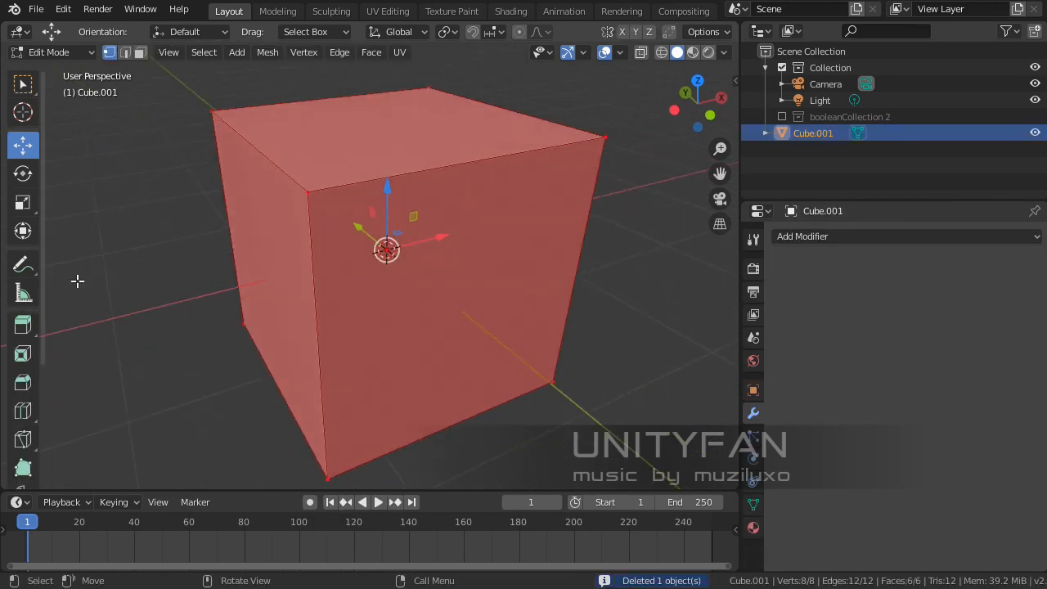
click(22, 412)
click(482, 180)
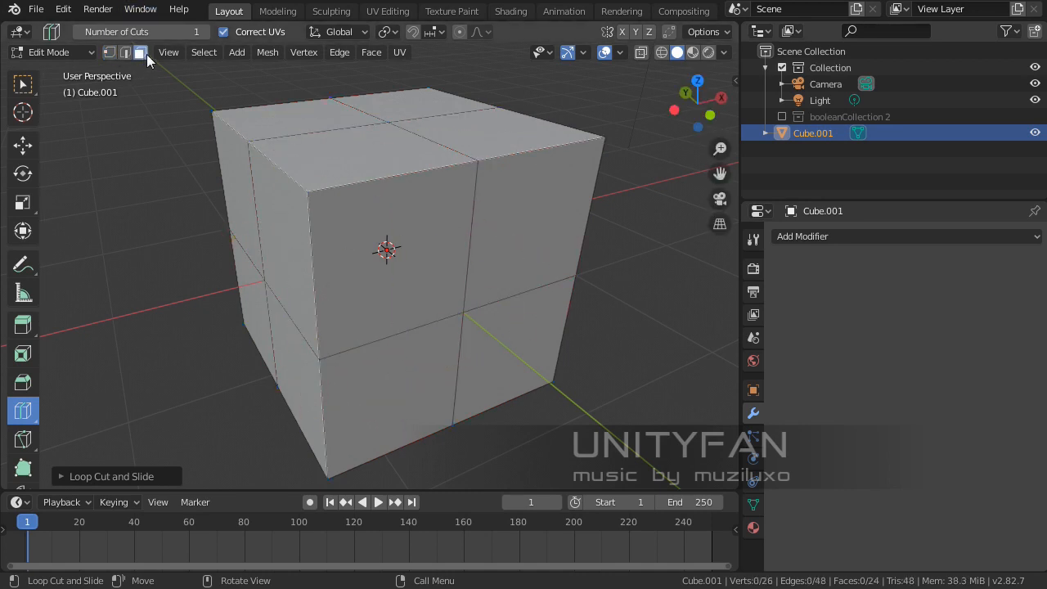
Step: Select face loops around the cube on all three axes, sparing one corner, and delete their faces
click(22, 84)
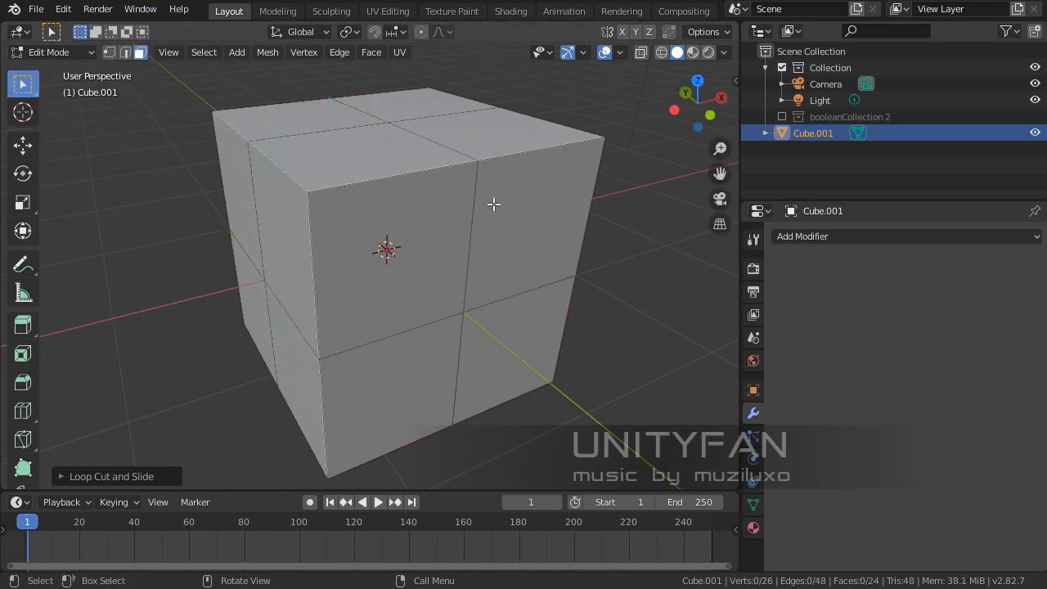
alt+click(521, 151)
alt+shift+click(328, 397)
middle_drag(328, 397, 352, 324)
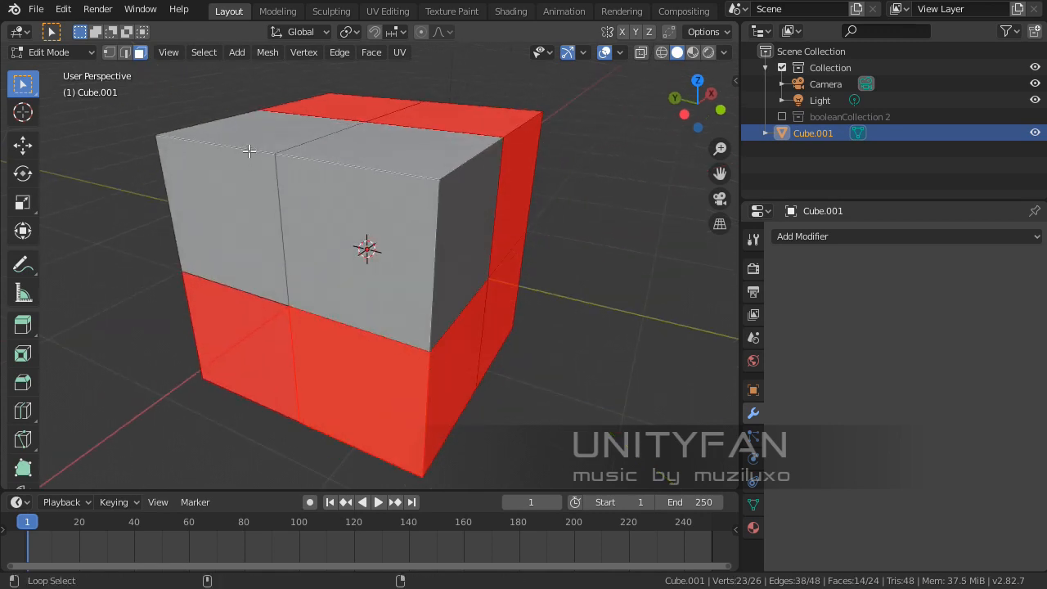
alt+shift+click(248, 150)
middle_drag(249, 150, 296, 234)
key(x)
click(289, 238)
Step: Delete the three detached leftover faces, keeping only the three-face corner, and return to Object Mode
middle_drag(512, 281, 544, 207)
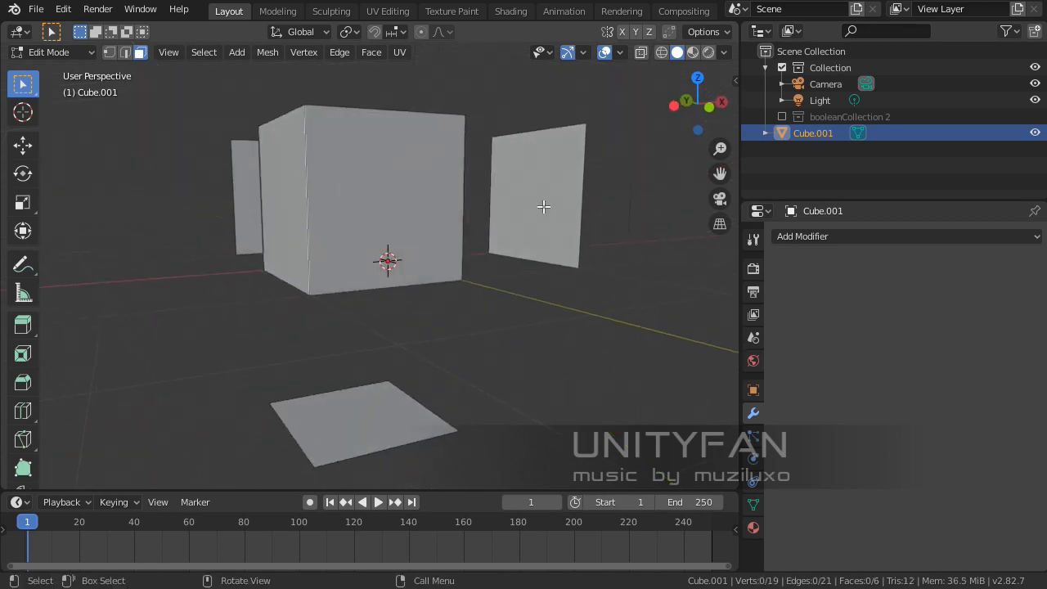
click(544, 207)
shift+click(369, 409)
shift+click(242, 187)
key(x)
click(242, 187)
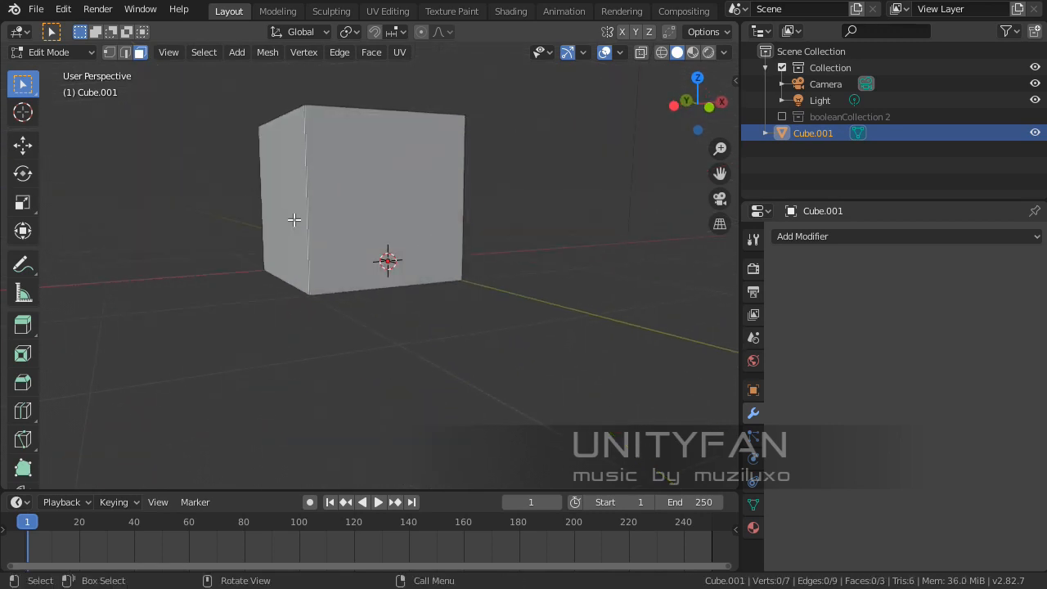
key(Tab)
Step: Add a Mirror modifier to the remaining corner with the X, Y and Z axes enabled
middle_drag(293, 219, 395, 256)
click(797, 236)
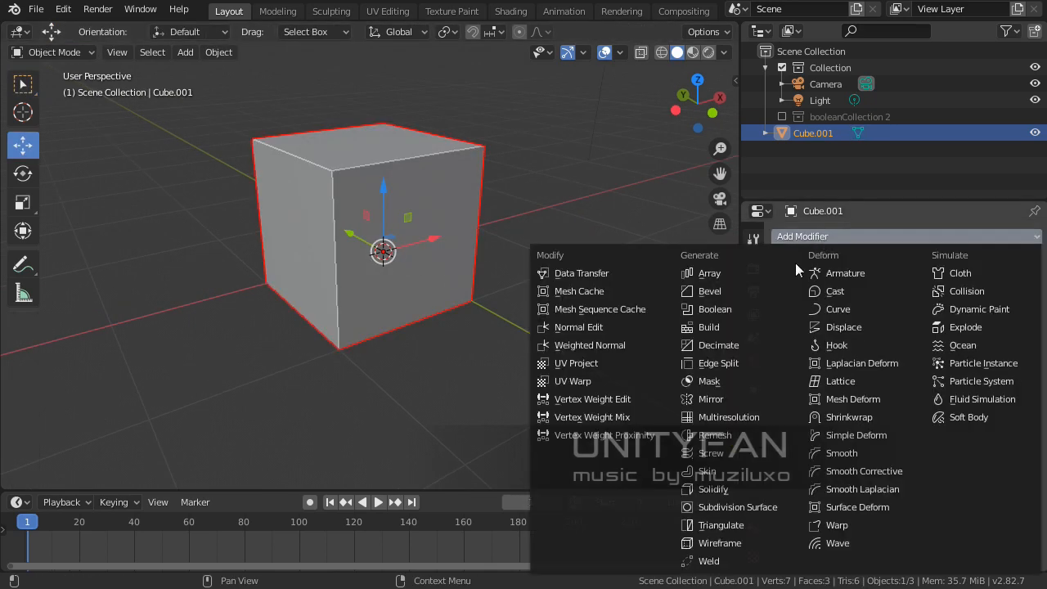
click(708, 399)
click(783, 381)
click(783, 398)
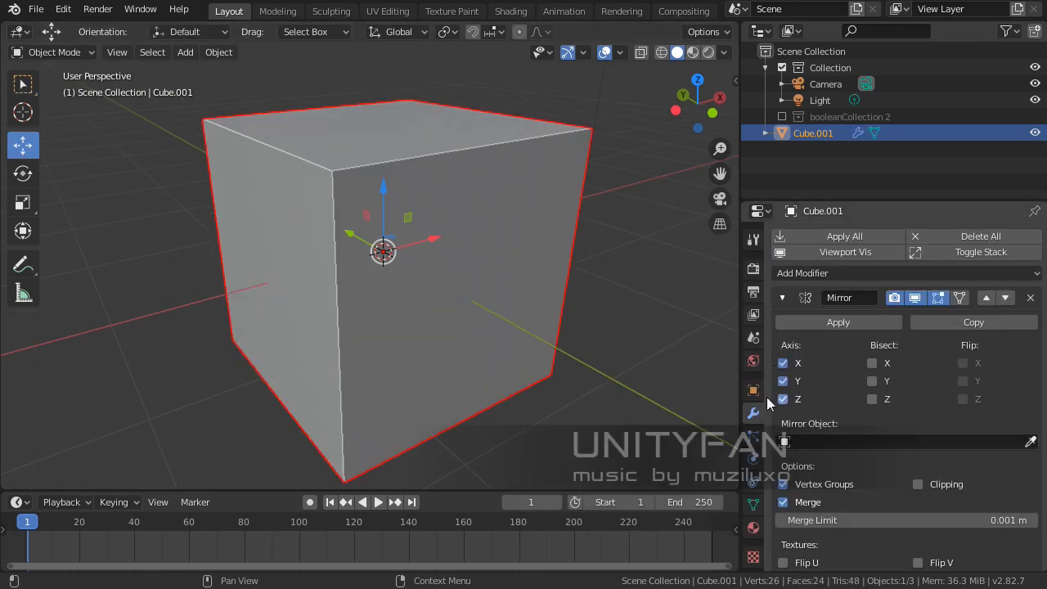
middle_drag(438, 293, 474, 304)
Step: In Edit Mode, inset the front face of the mirrored cube corner
key(Tab)
middle_drag(453, 219, 404, 210)
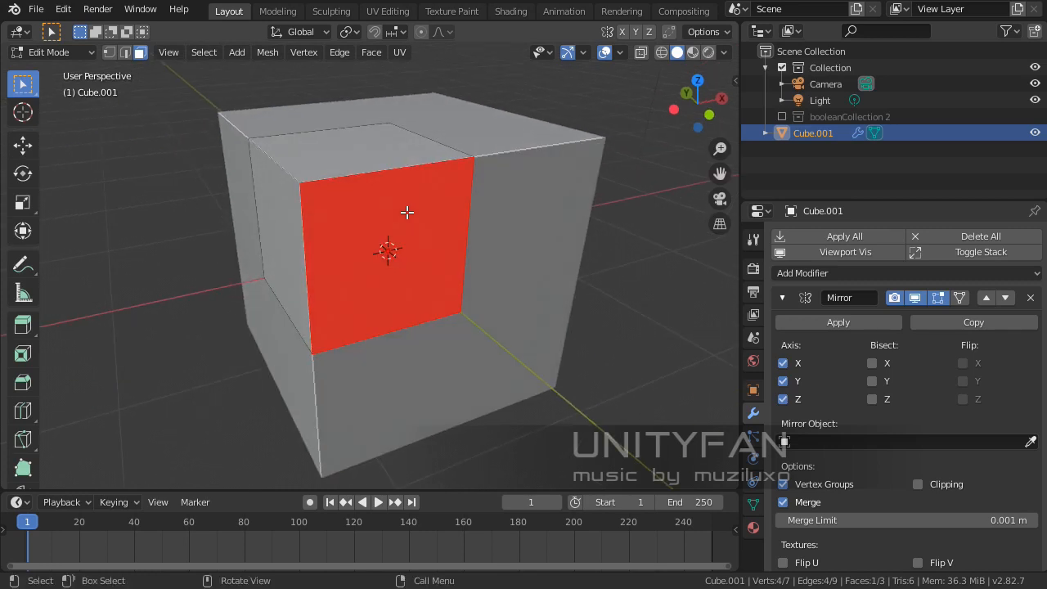
scroll(426, 215, up, 3)
key(i)
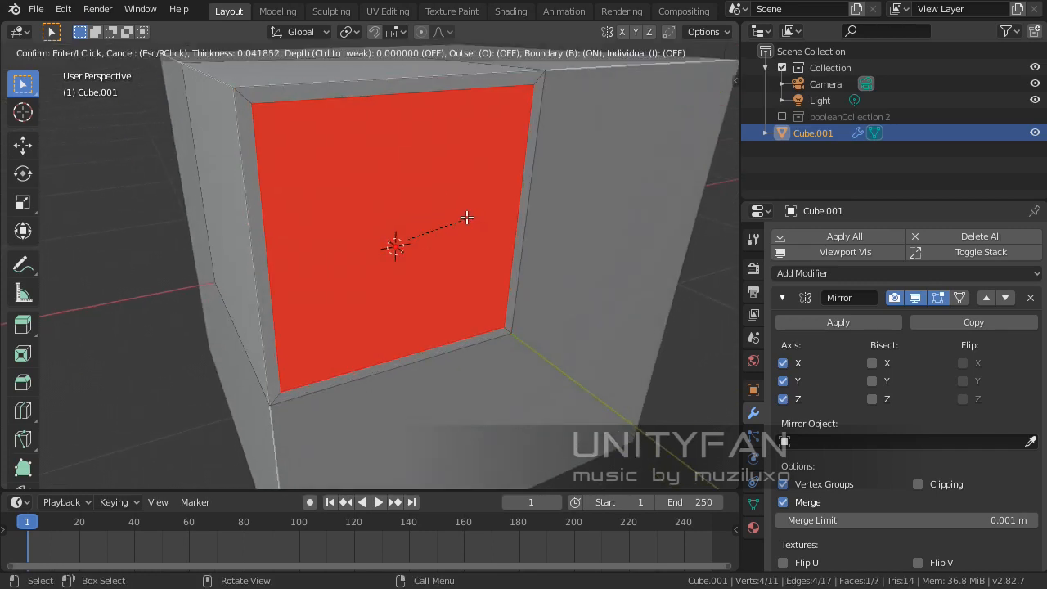
click(450, 221)
scroll(448, 266, down, 2)
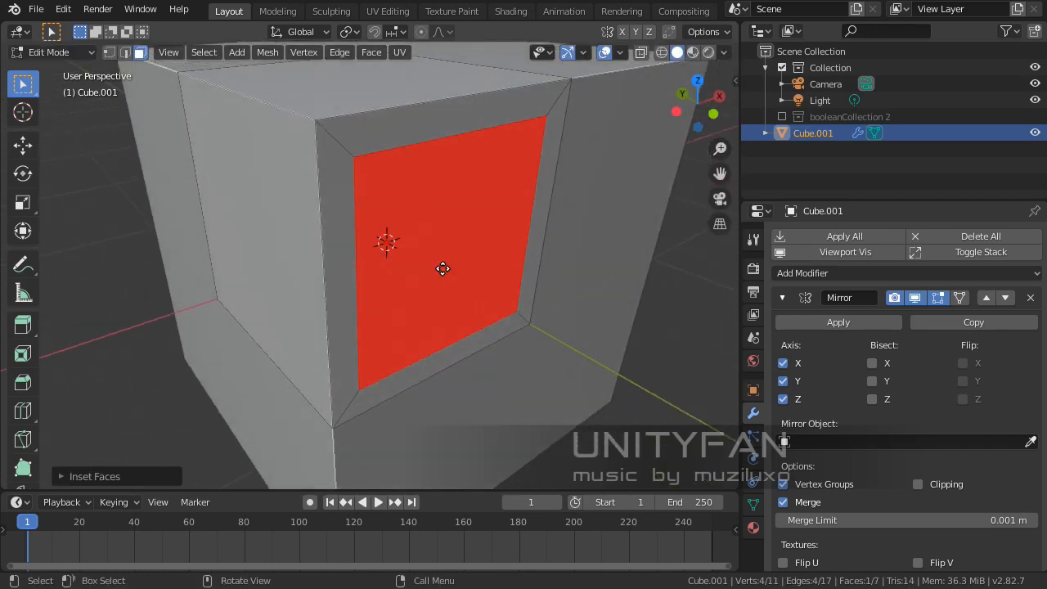
Step: Extrude the inset front face inward and scale it down to form a recessed panel
key(e)
click(419, 260)
middle_drag(419, 260, 383, 187)
shift+middle_drag(453, 191, 402, 271)
key(s)
click(484, 235)
Step: Inset the corner's top face, extrude it upward and scale it down into a raised, tapered block
click(396, 254)
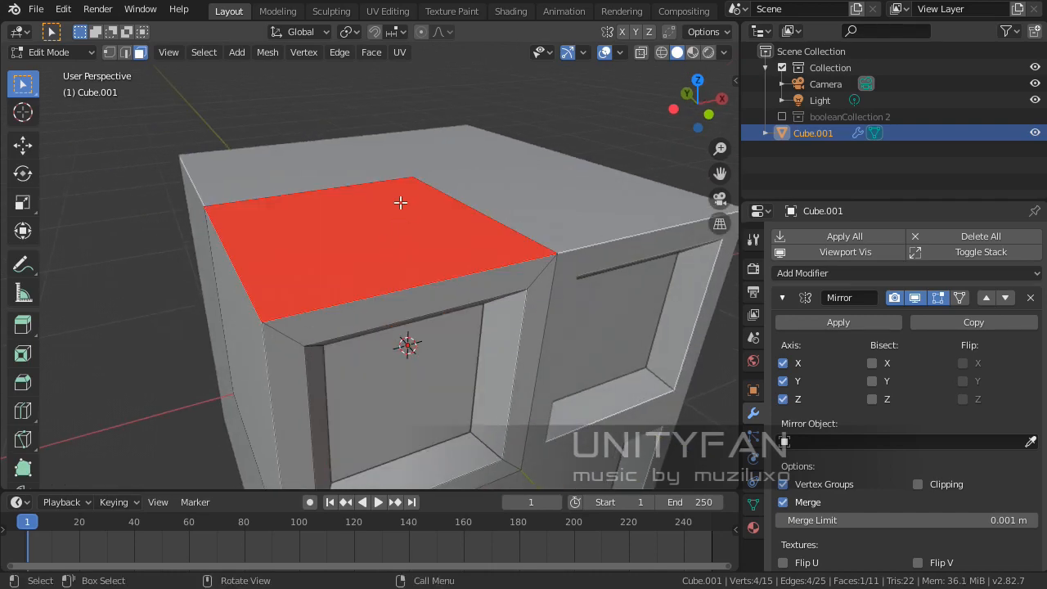
key(i)
click(370, 200)
key(e)
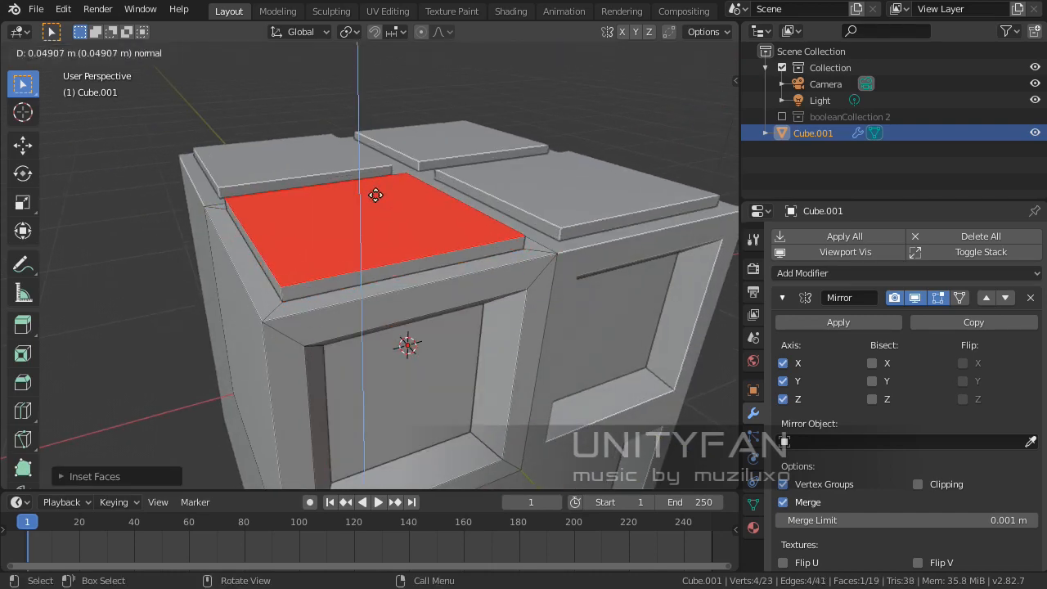
click(388, 188)
key(s)
click(517, 229)
scroll(458, 239, down, 3)
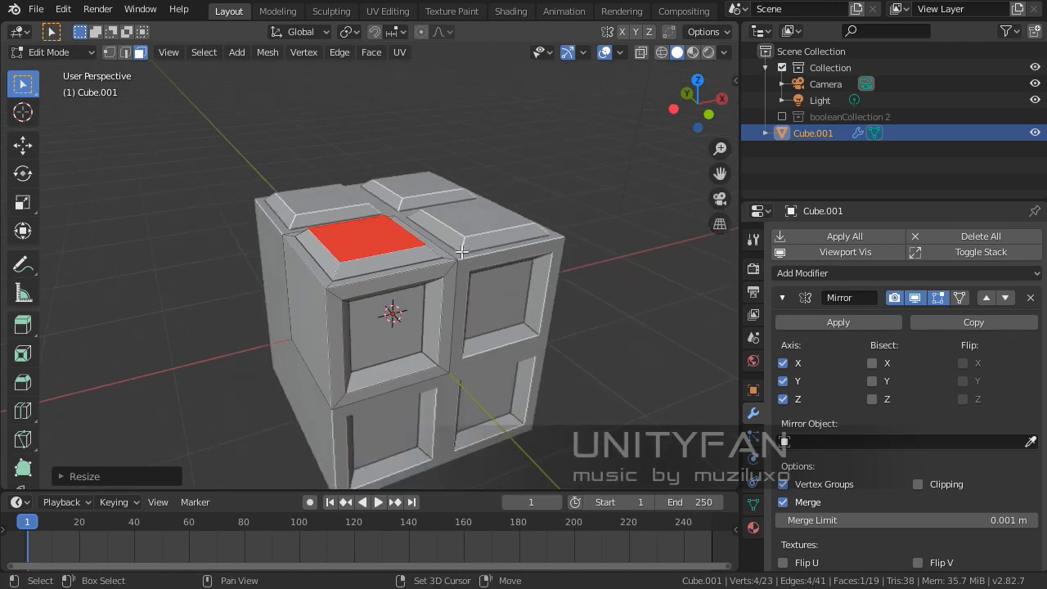
Step: Try moving the sloped side face of the raised block upward along Z, and undo the move
shift+middle_drag(430, 241, 440, 175)
middle_drag(439, 175, 402, 248)
scroll(460, 174, up, 3)
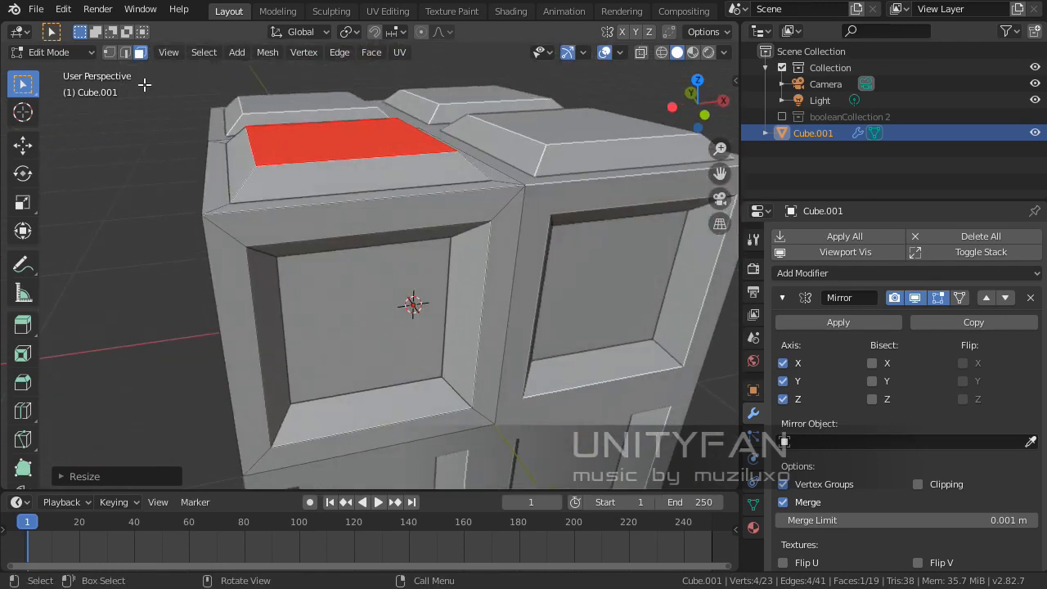
shift+middle_drag(239, 183, 285, 239)
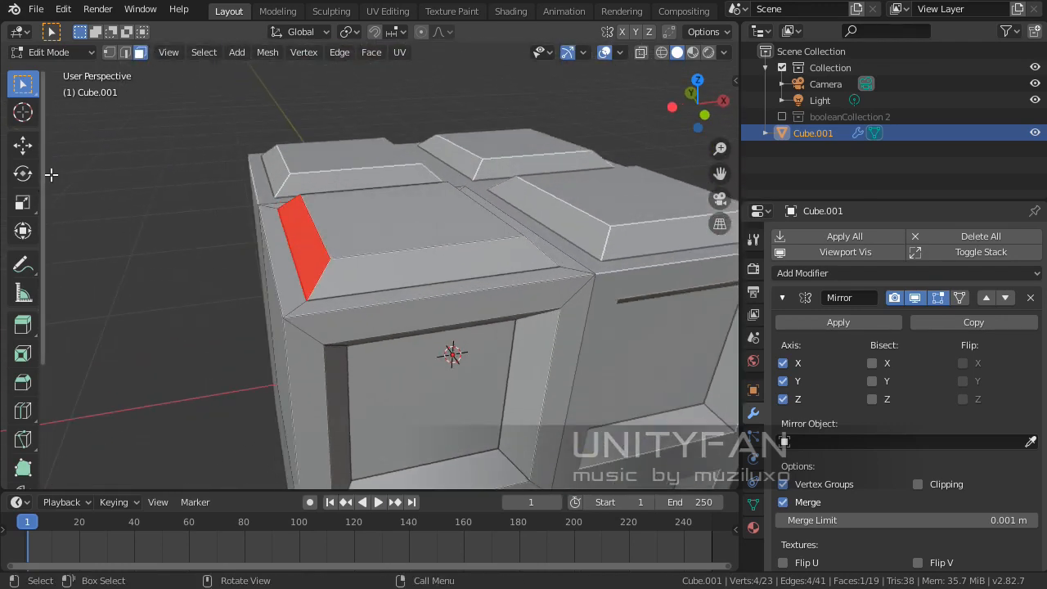
click(23, 145)
scroll(352, 191, down, 2)
middle_drag(353, 190, 406, 184)
scroll(406, 184, up, 1)
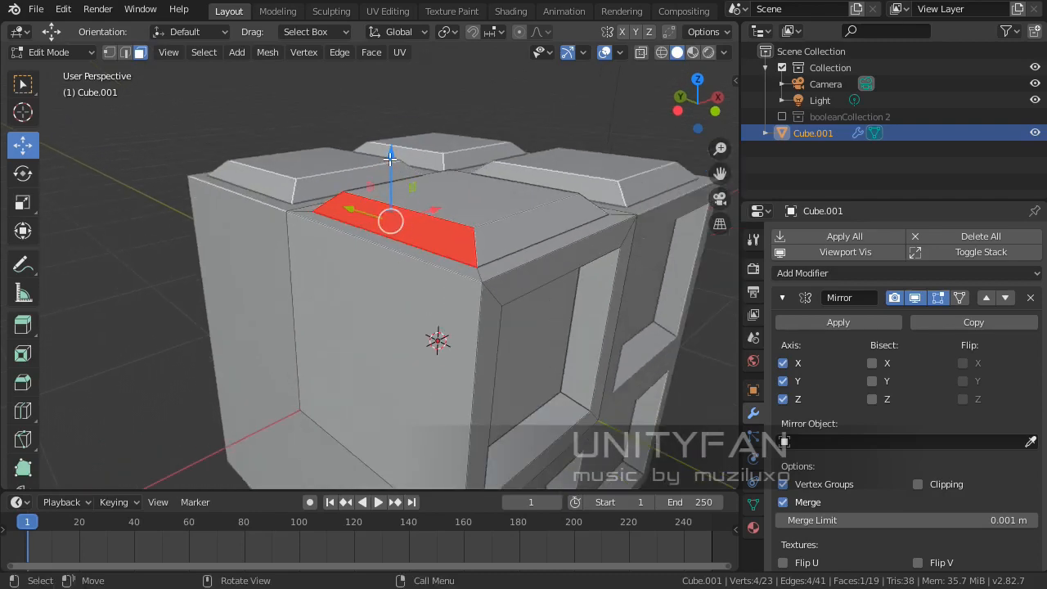
drag(390, 159, 391, 89)
key(ctrl+z)
scroll(434, 226, down, 1)
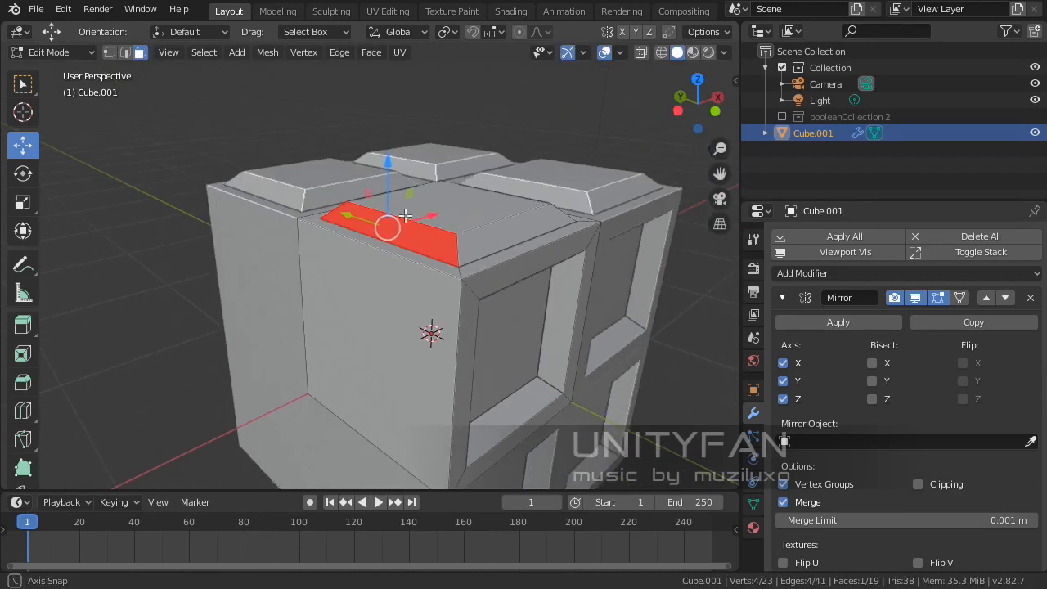
Step: Try moving the raised block's sloped side face along the X and Z axes
middle_drag(406, 215, 340, 221)
mouse_move(339, 221)
mouse_down()
mouse_move(227, 218)
mouse_move(327, 218)
mouse_move(330, 228)
mouse_up()
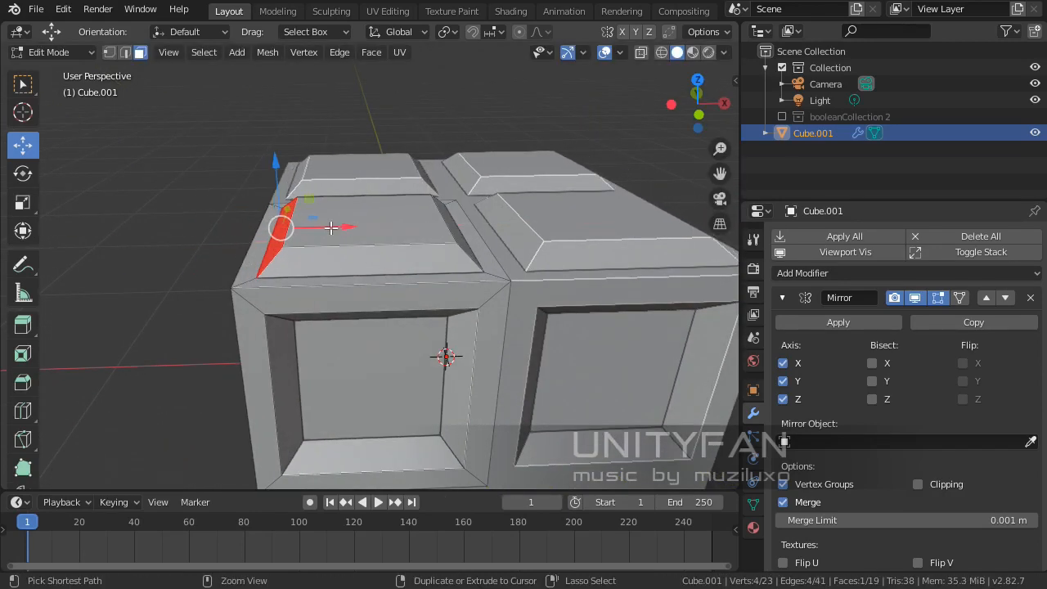
middle_drag(330, 228, 384, 237)
shift+middle_drag(384, 237, 273, 188)
scroll(344, 204, up, 2)
scroll(289, 168, down, 2)
drag(273, 188, 283, 73)
middle_drag(283, 73, 391, 282)
Step: Return to Object Mode and delete the mirrored cube
key(Tab)
scroll(385, 290, up, 2)
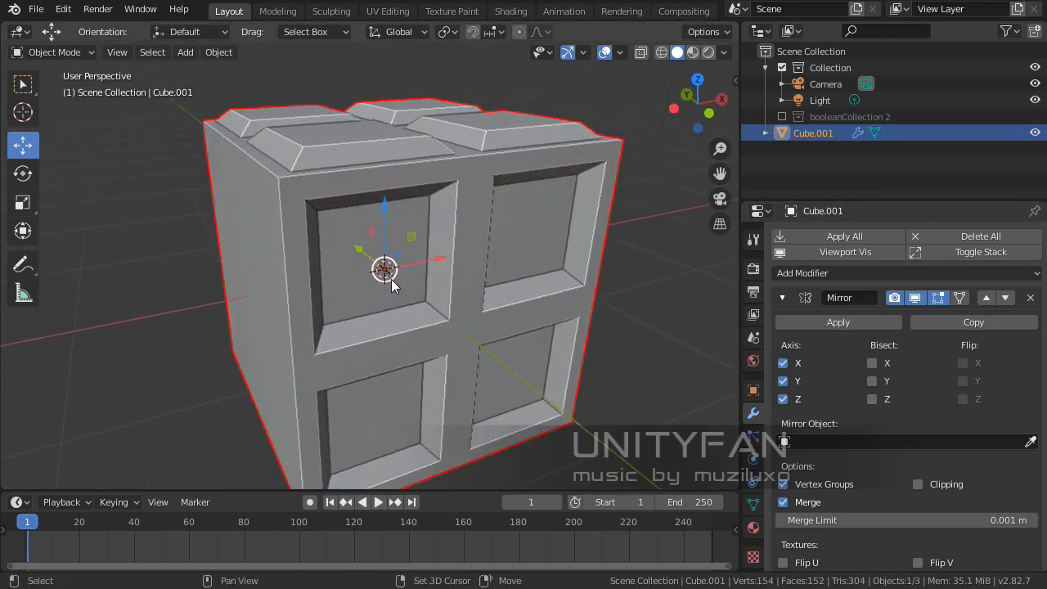
middle_drag(708, 310, 458, 289)
key(x)
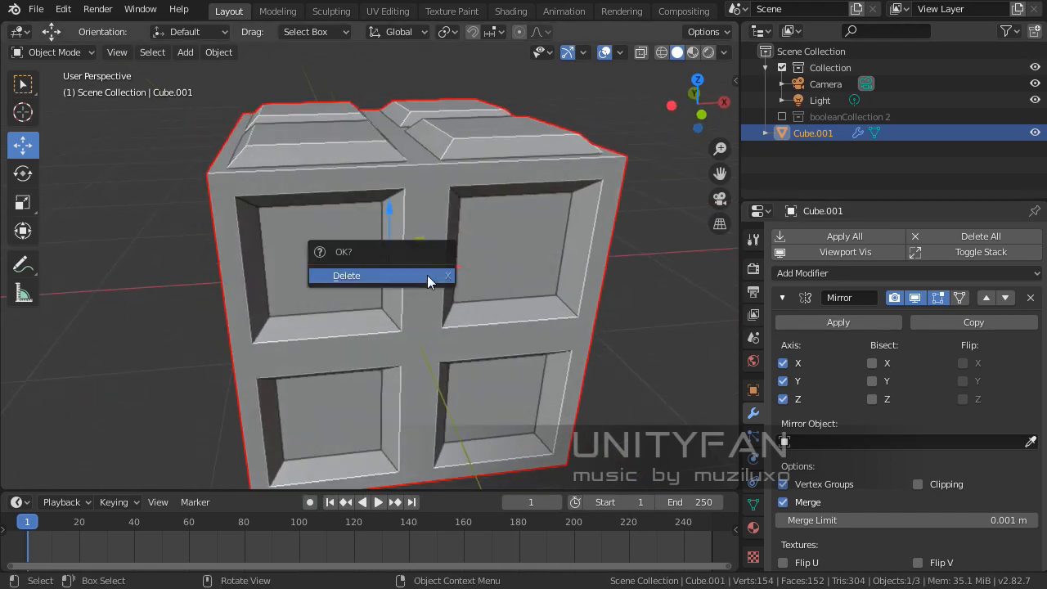
click(427, 277)
Step: Add a new cube and give it a Multiresolution modifier
key(shift+a)
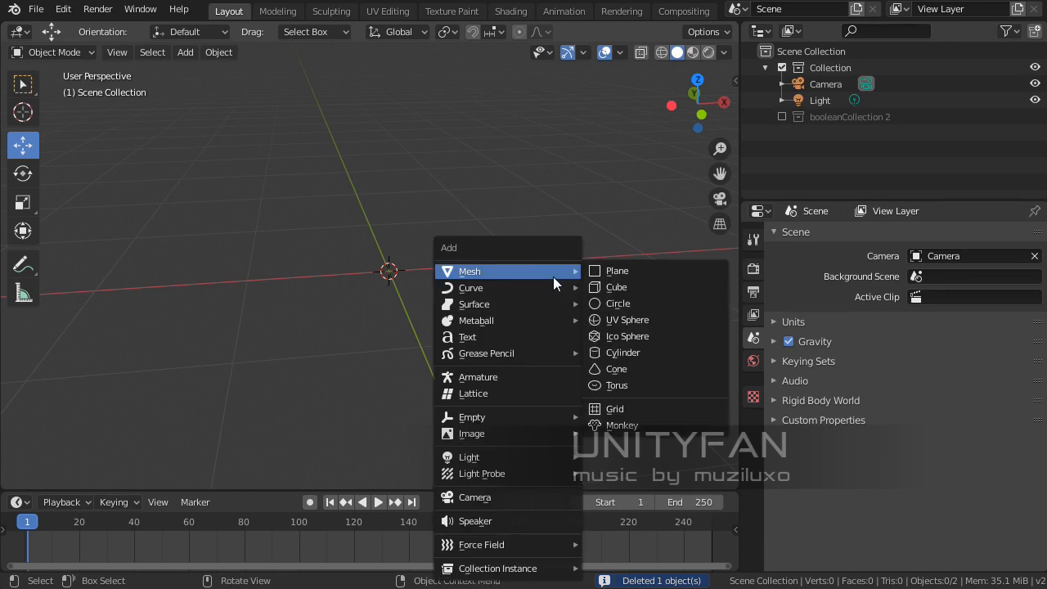
click(609, 283)
click(841, 236)
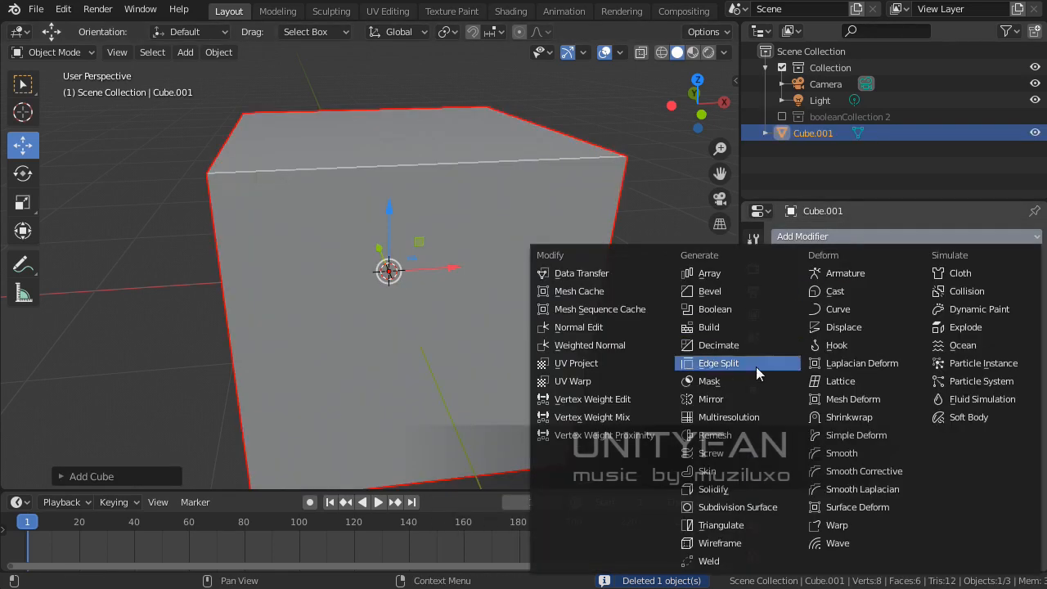
click(738, 419)
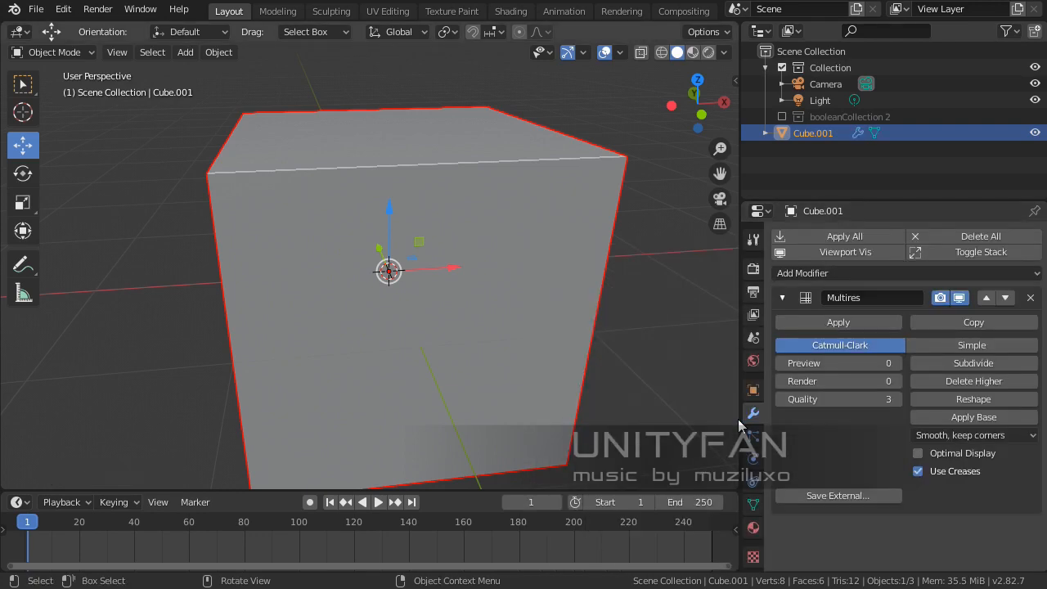
middle_drag(392, 358, 489, 332)
middle_drag(474, 314, 765, 380)
middle_drag(490, 295, 405, 275)
Step: Delete the cube and add a monkey mesh in its place
key(x)
click(405, 275)
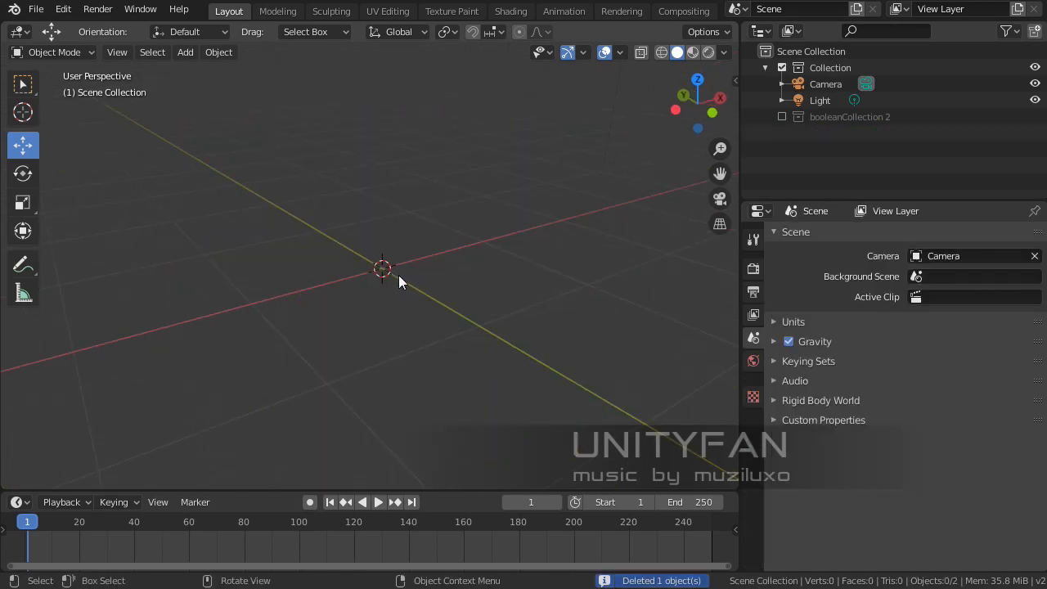
key(shift+a)
mouse_move(391, 272)
click(462, 424)
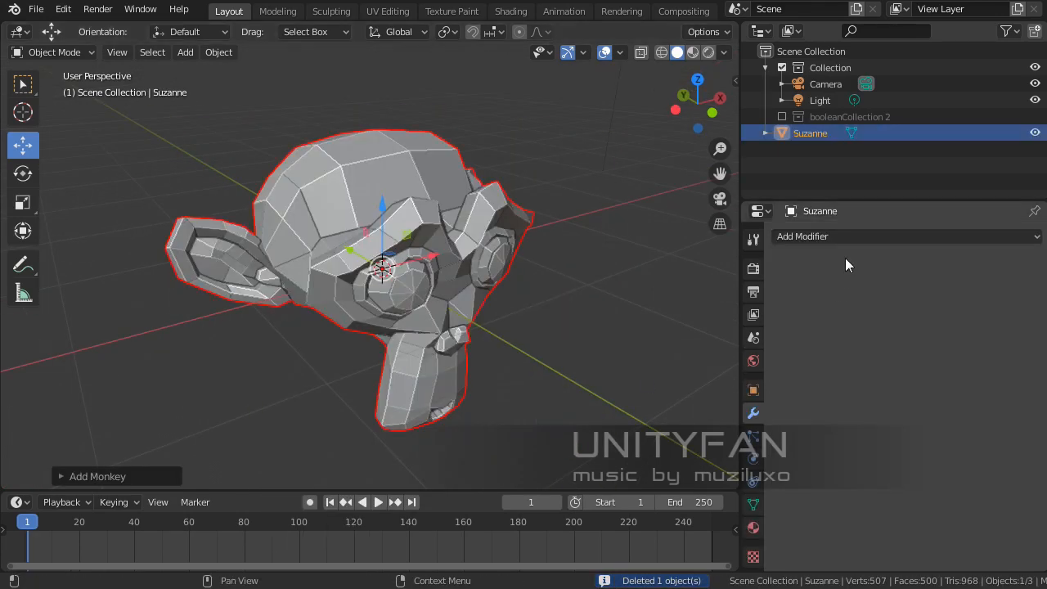
Step: Add a Subdivision Surface modifier to the monkey for a look at its effect, and remove it again
click(847, 238)
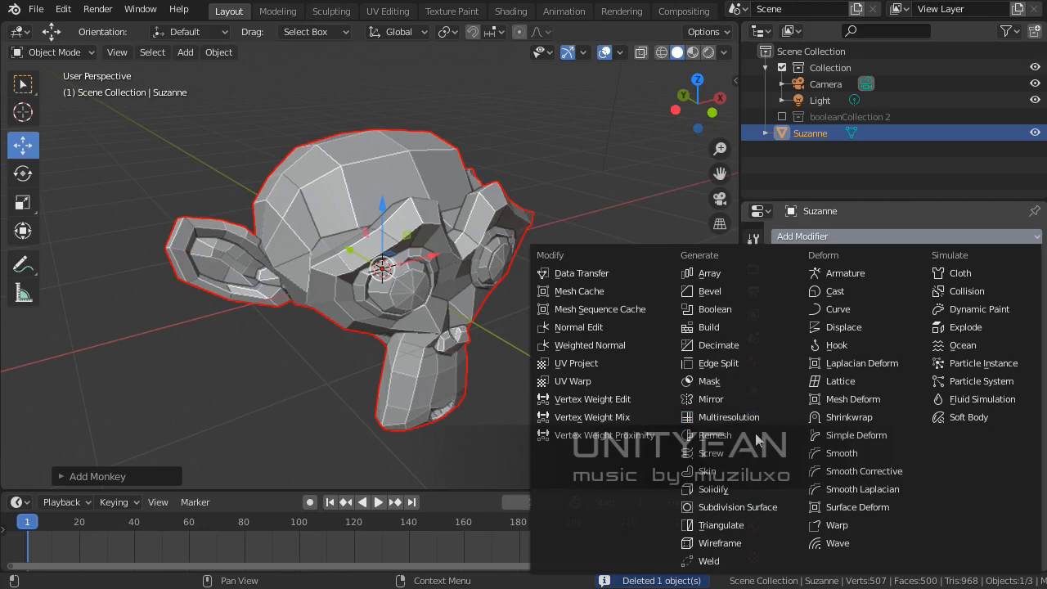
click(748, 508)
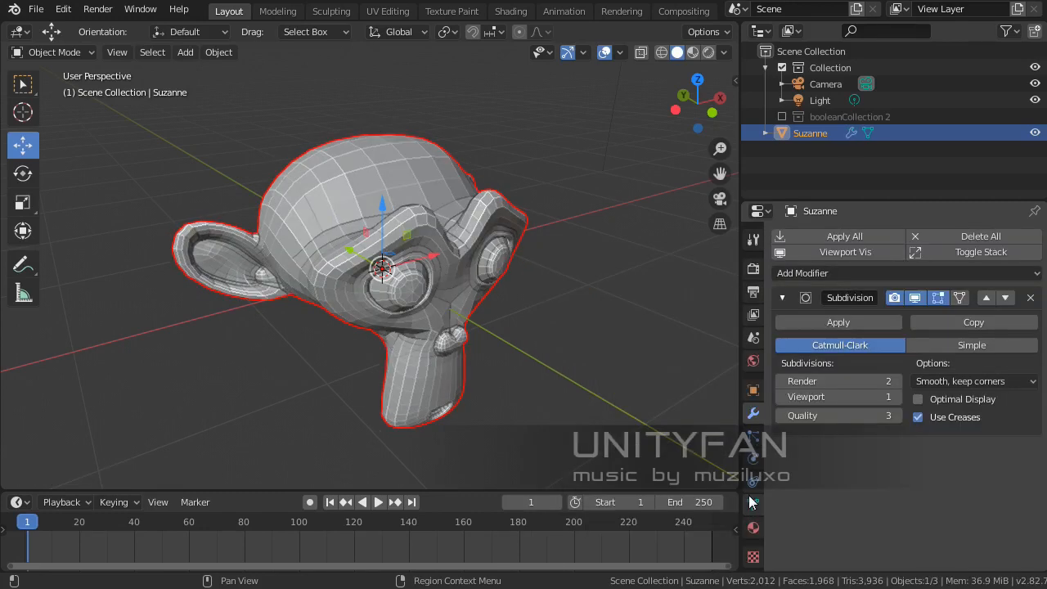
scroll(535, 344, up, 3)
middle_drag(539, 343, 514, 329)
click(1030, 298)
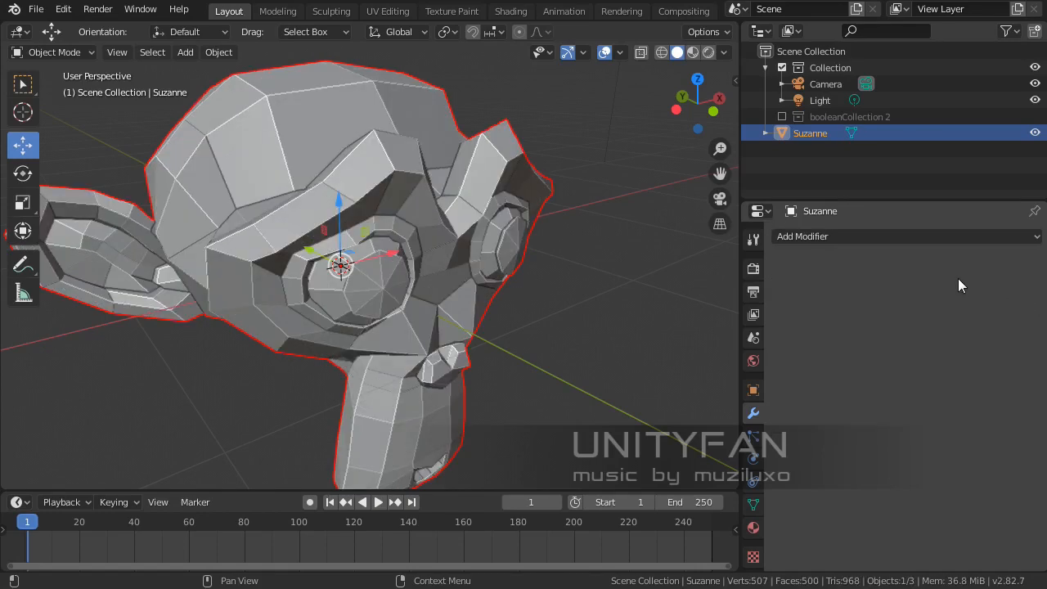
Step: Add a Multiresolution modifier to the monkey and subdivide it once
click(865, 236)
click(760, 420)
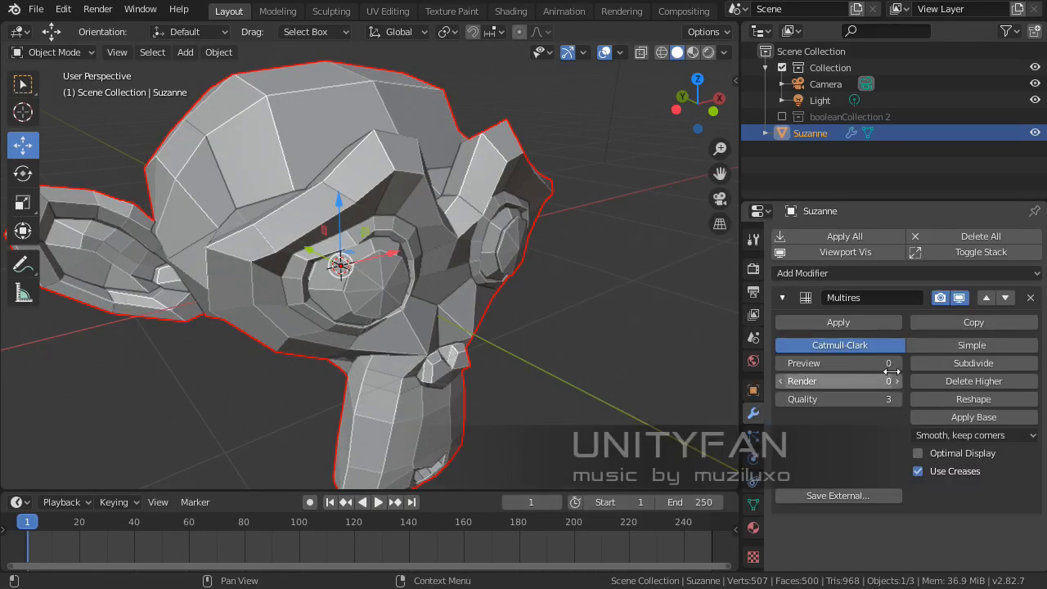
click(973, 362)
middle_drag(704, 336, 490, 287)
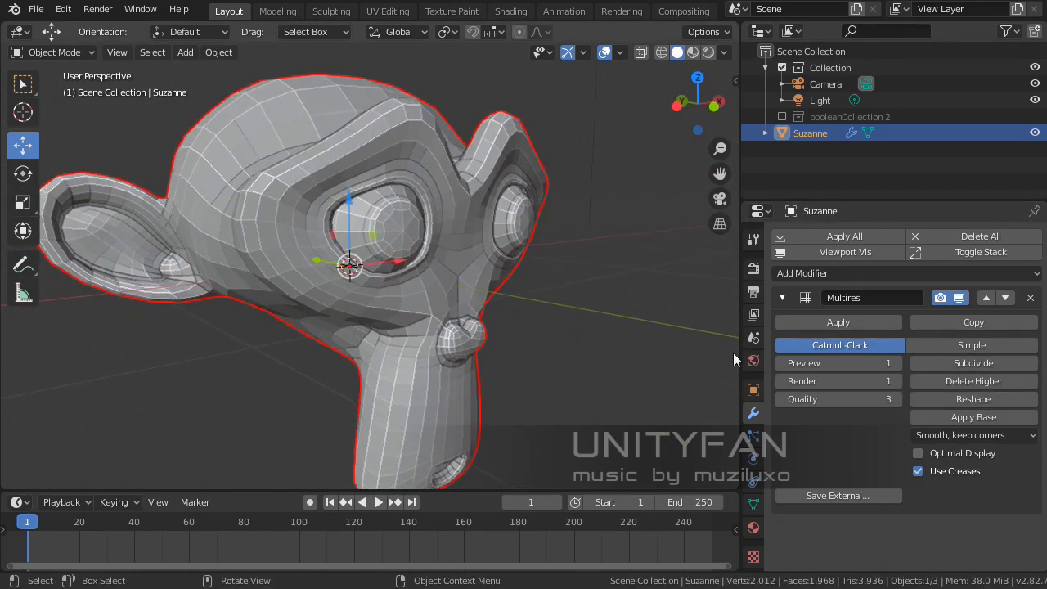
middle_drag(694, 333, 551, 348)
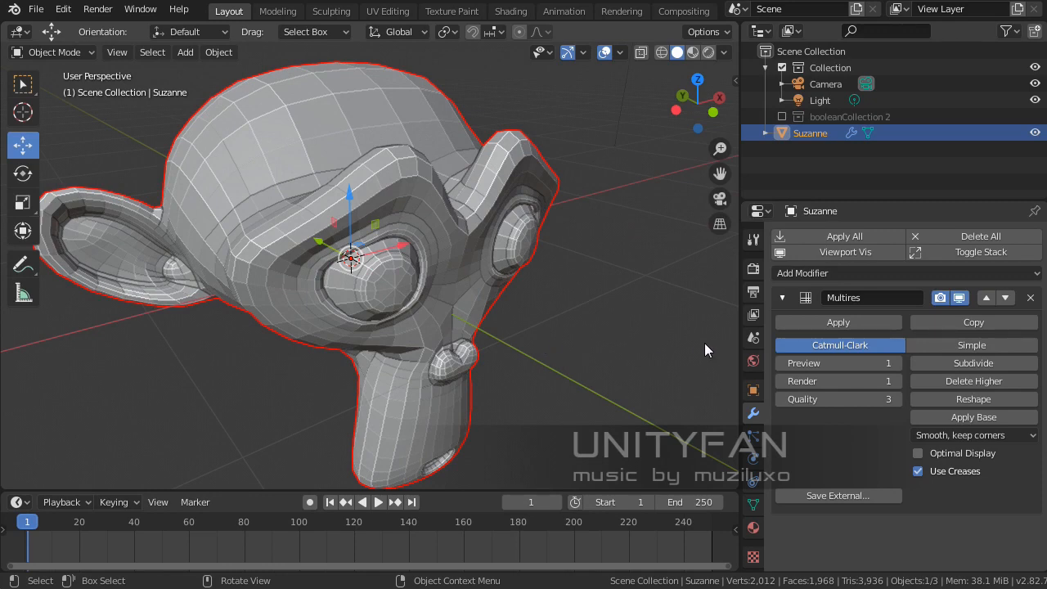
Step: Switch the Multiresolution preview level between 0 and 1 to compare both resolutions, ending at 1
click(782, 365)
click(899, 363)
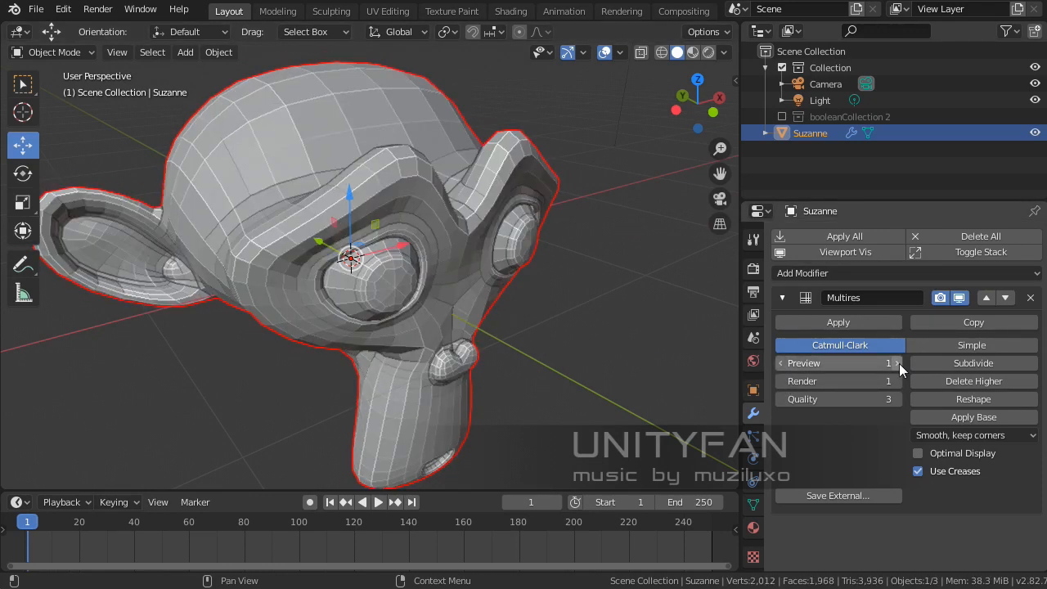
click(781, 363)
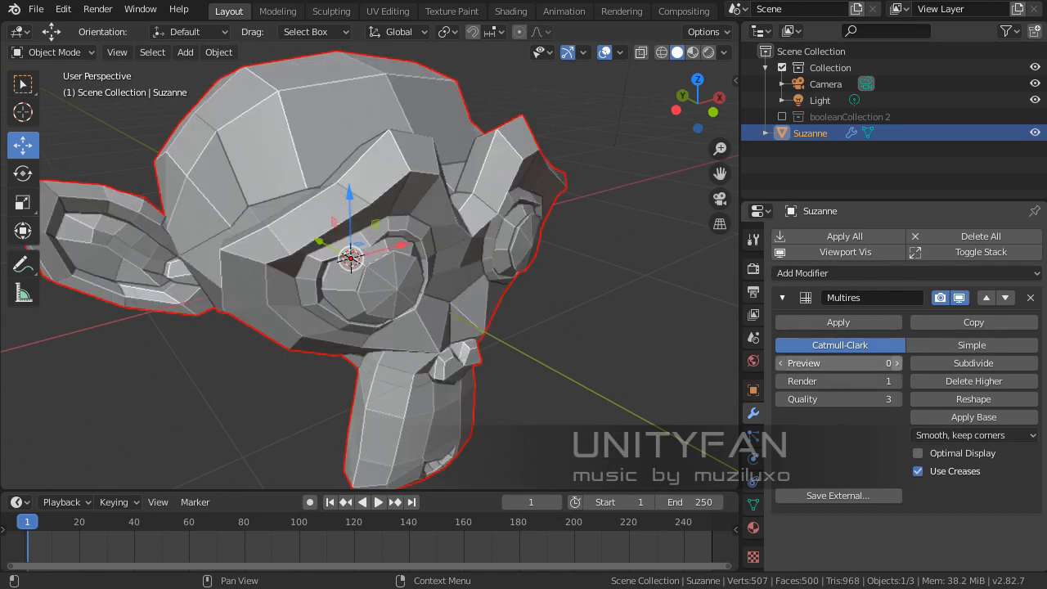
click(898, 363)
click(781, 363)
click(898, 363)
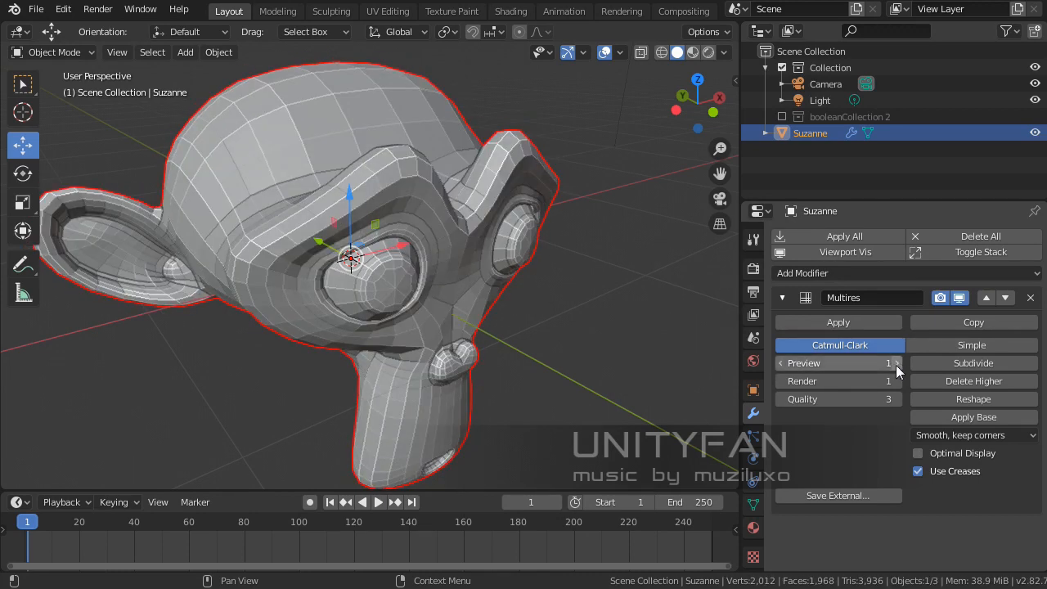
Step: Apply smooth shading to the monkey
middle_drag(458, 327, 421, 321)
scroll(363, 313, up, 2)
scroll(284, 320, down, 5)
right_click(382, 316)
click(369, 302)
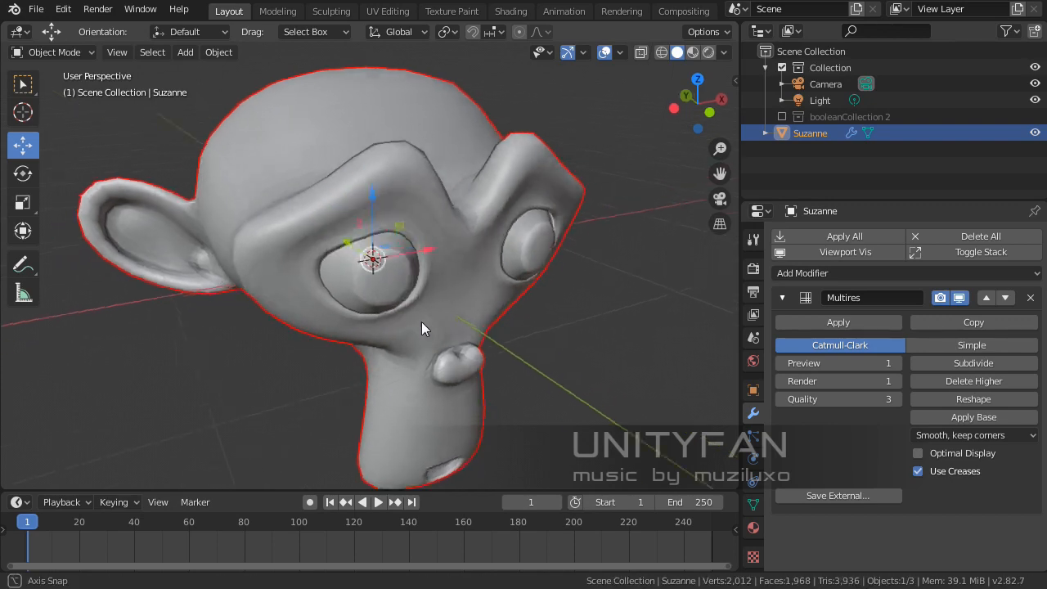
Step: Remove the Multiresolution modifier and add a Subdivision Surface modifier to the monkey instead
click(1031, 297)
click(855, 238)
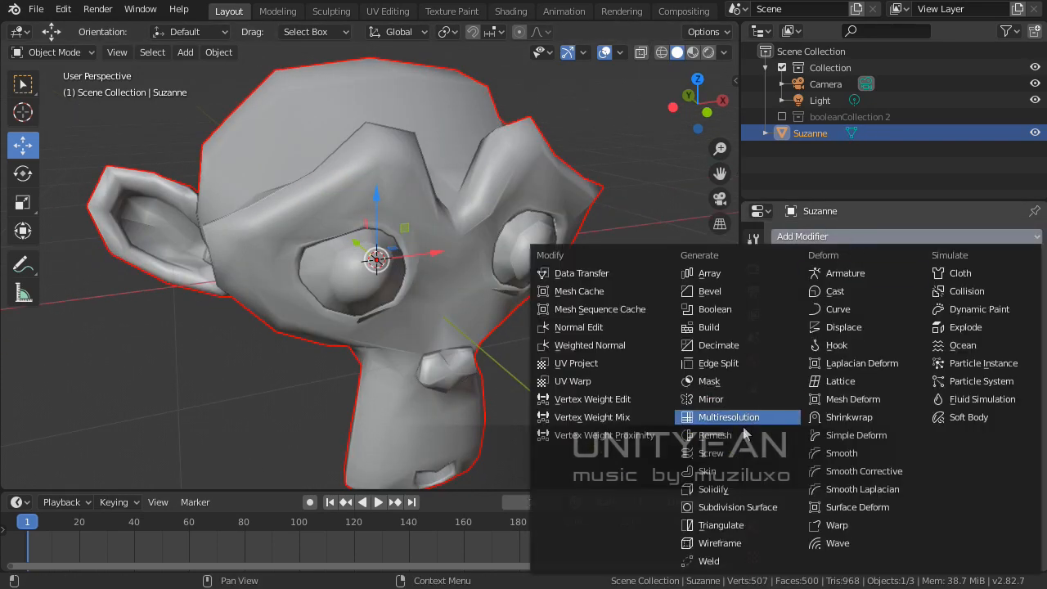
click(727, 506)
middle_drag(524, 360, 485, 292)
Step: In Edit Mode with vertex selection, select two neighbouring vertices on top of the monkey's head and move them upward
key(Tab)
key(Tab)
key(Tab)
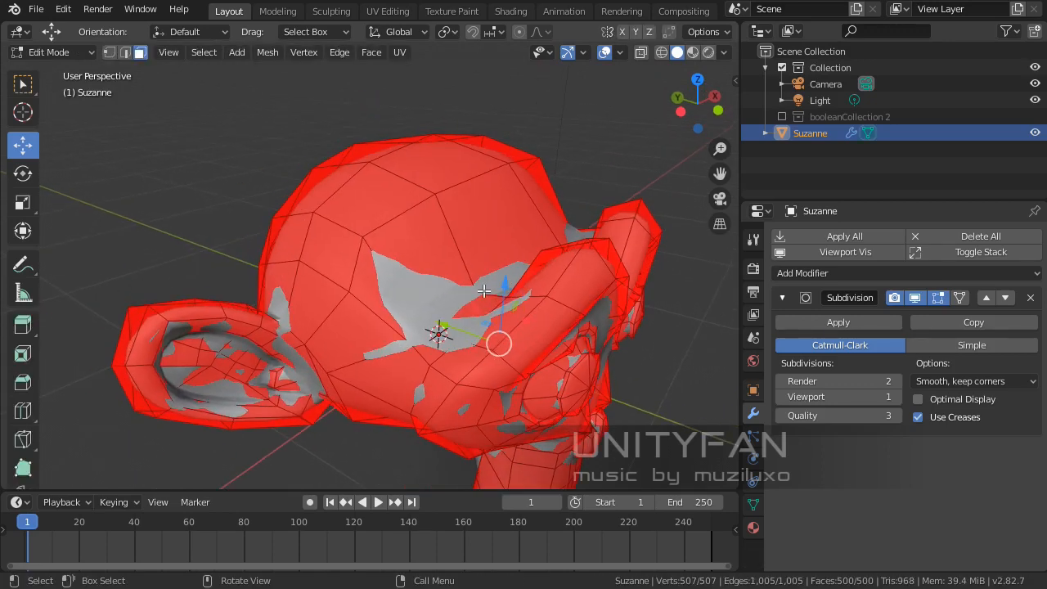
click(110, 52)
click(369, 162)
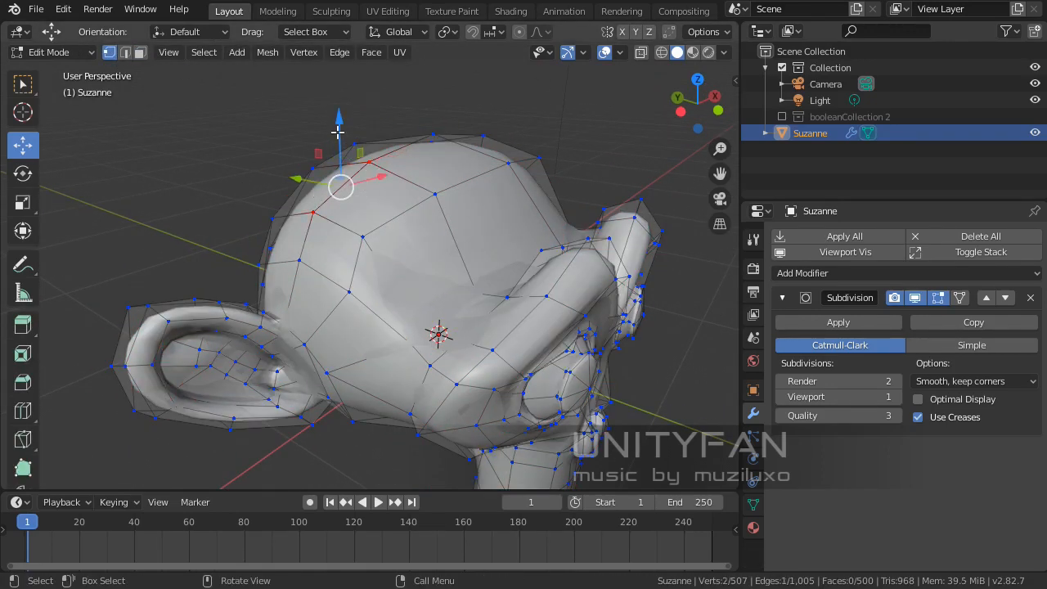
drag(337, 132, 312, 48)
middle_drag(384, 91, 350, 162)
Step: Select another part of the monkey's head and pull it outward from the surface
click(345, 201)
middle_drag(353, 237, 442, 247)
scroll(483, 205, up, 3)
drag(413, 214, 501, 94)
scroll(524, 180, down, 3)
middle_drag(561, 221, 458, 239)
Step: Raise the Subdivision modifier's viewport level by one and extrude a selected part of the head outward
click(898, 398)
middle_drag(540, 254, 409, 213)
middle_drag(409, 213, 462, 202)
click(384, 206)
key(e)
click(444, 156)
Step: Return to Object Mode and delete the edited monkey
key(Tab)
key(x)
click(462, 205)
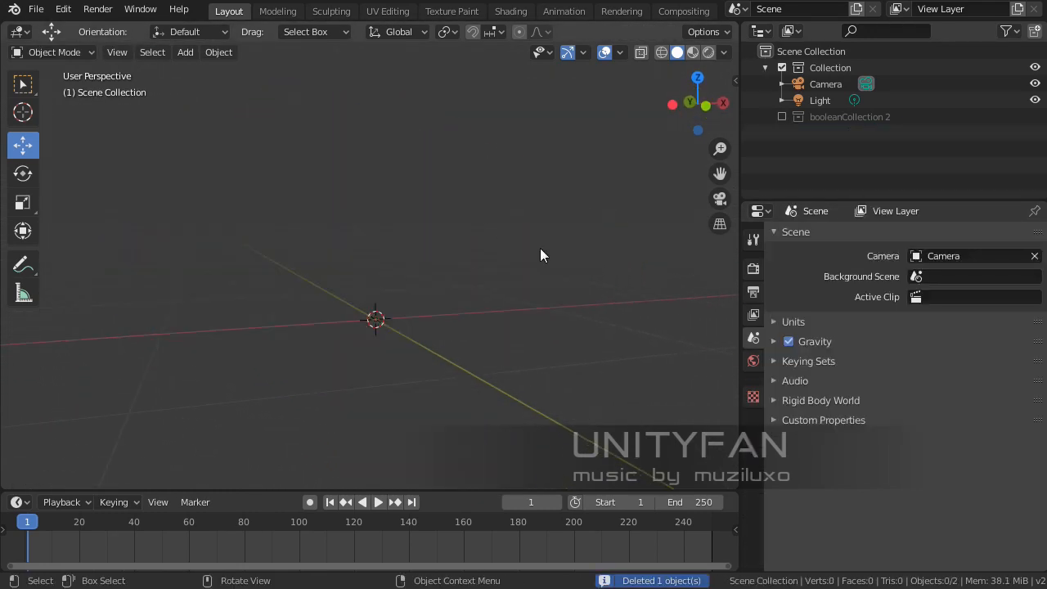
Step: Add a monkey mesh to the empty scene
middle_drag(540, 248, 479, 259)
key(shift+a)
mouse_move(476, 258)
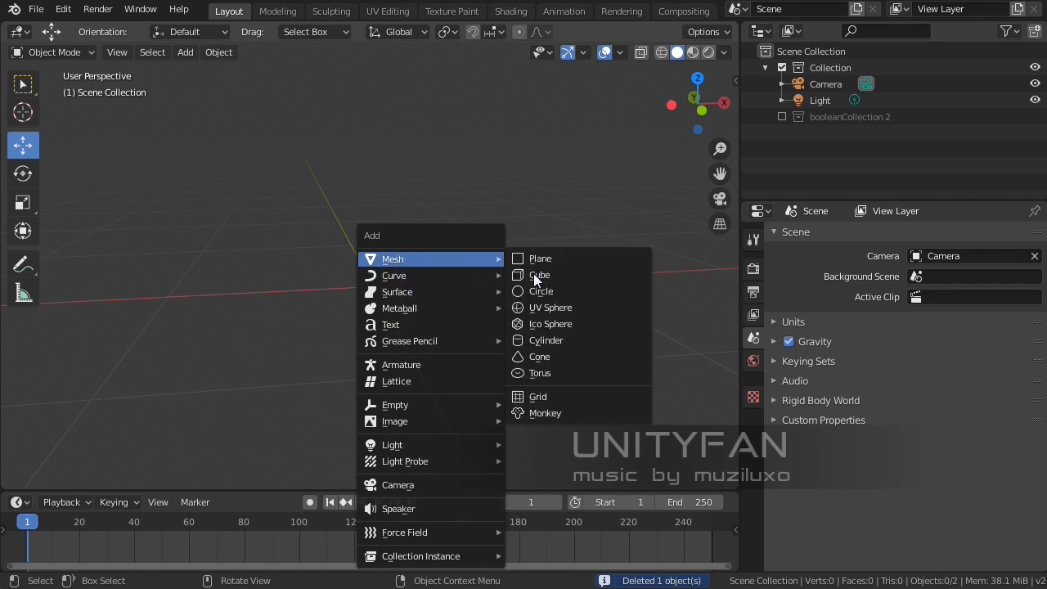
click(546, 412)
middle_drag(505, 356, 608, 355)
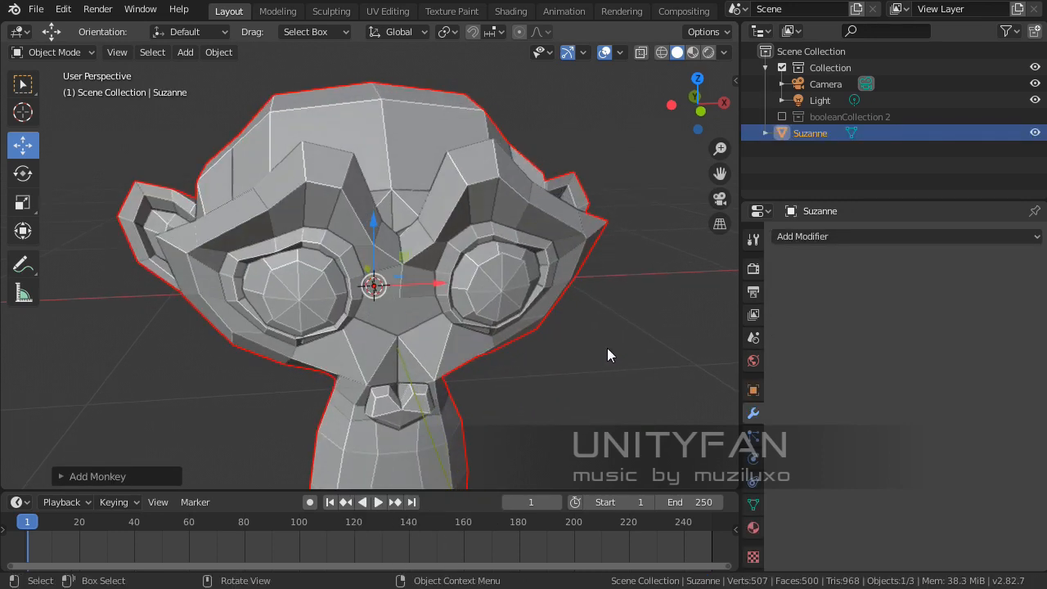
Step: Give the monkey a Remesh modifier and briefly check the mesh in Edit Mode
click(826, 236)
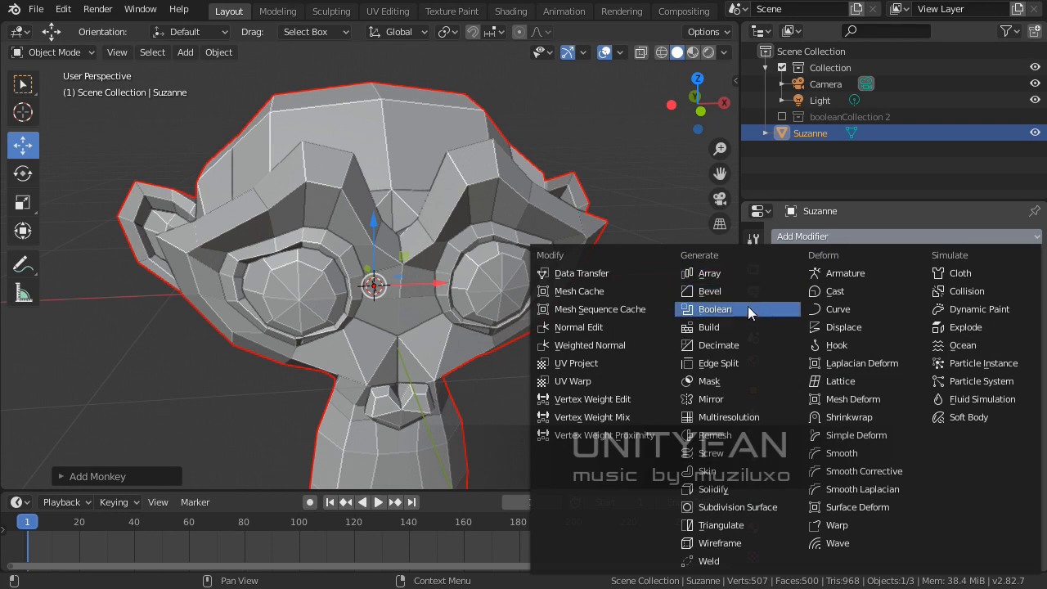
click(728, 442)
middle_drag(604, 348, 719, 319)
key(Tab)
key(Tab)
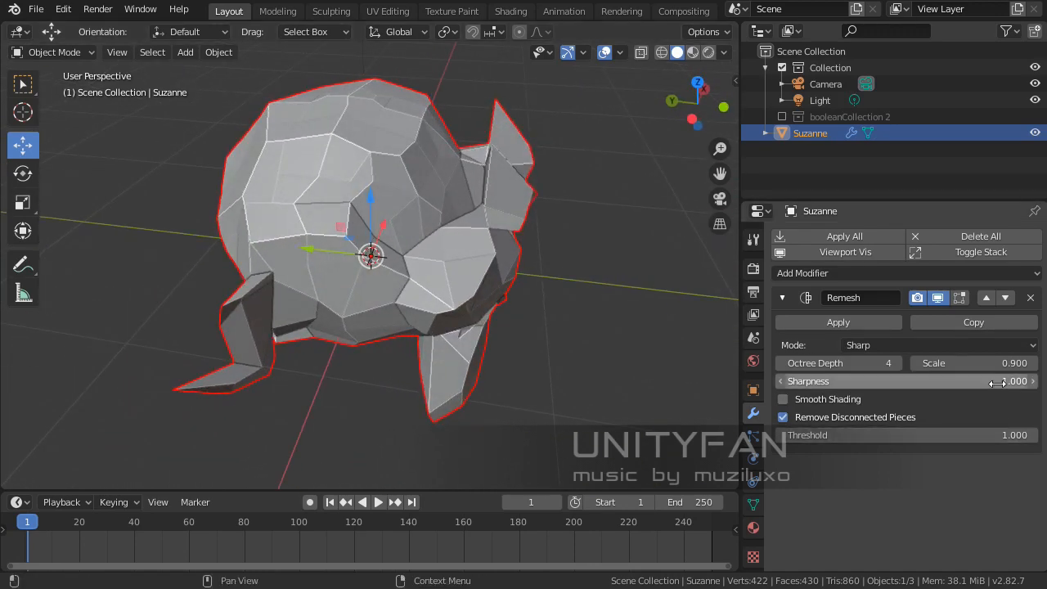
Step: Raise the Remesh modifier's Octree Depth to 6
click(897, 363)
click(897, 363)
middle_drag(425, 335, 532, 393)
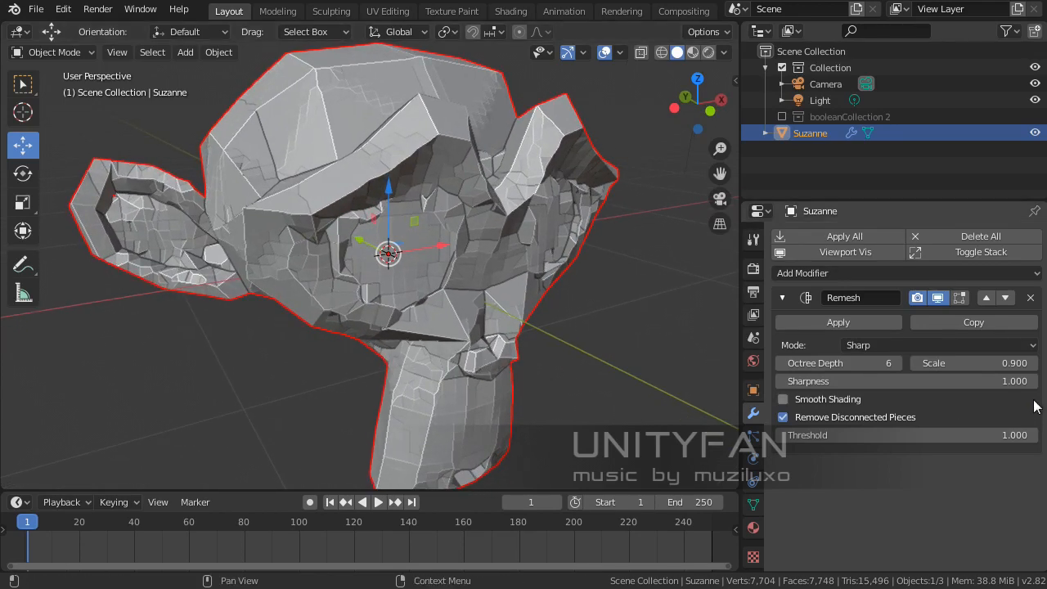
Step: Change the Remesh mode to Smooth and enable Smooth Shading
click(965, 349)
click(967, 347)
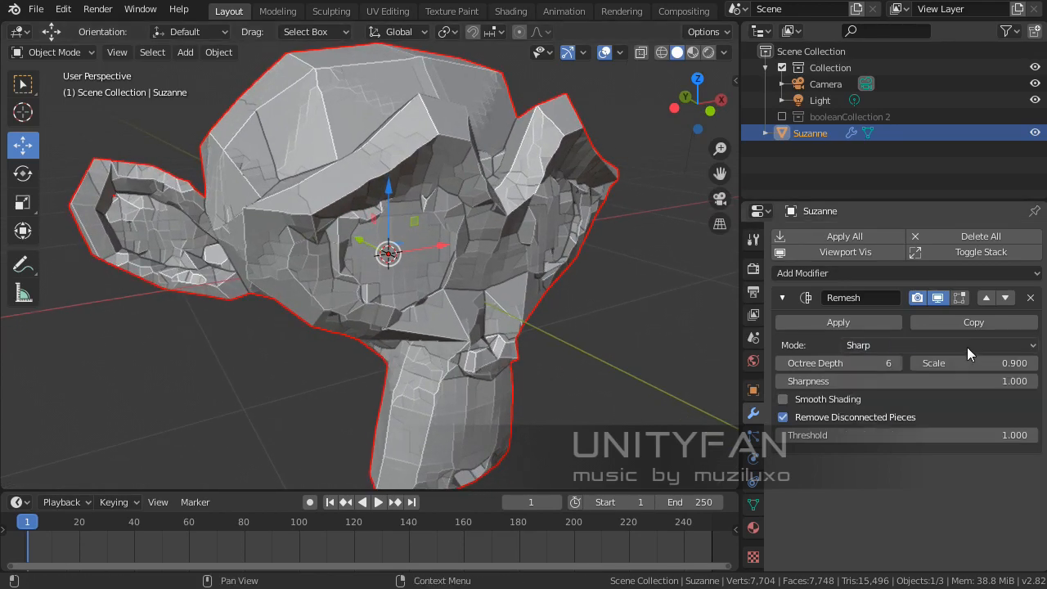
click(968, 346)
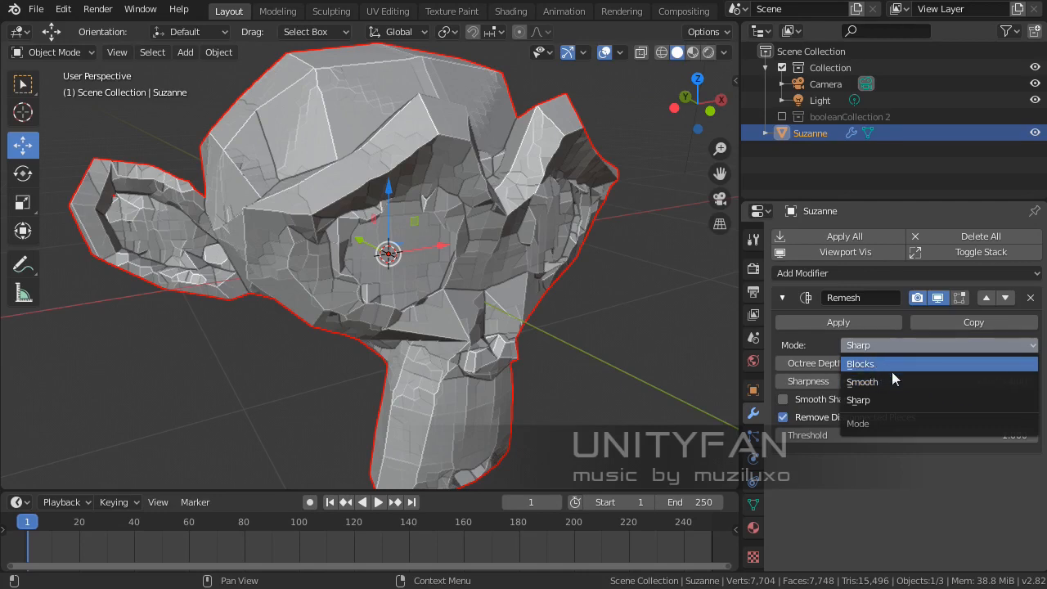
mouse_move(392, 344)
middle_down()
mouse_move(339, 332)
mouse_move(366, 348)
mouse_move(370, 333)
mouse_move(415, 345)
mouse_move(440, 330)
mouse_move(471, 392)
mouse_move(467, 374)
mouse_move(531, 297)
mouse_move(608, 301)
mouse_move(591, 306)
mouse_move(621, 315)
middle_up()
scroll(467, 374, up, 3)
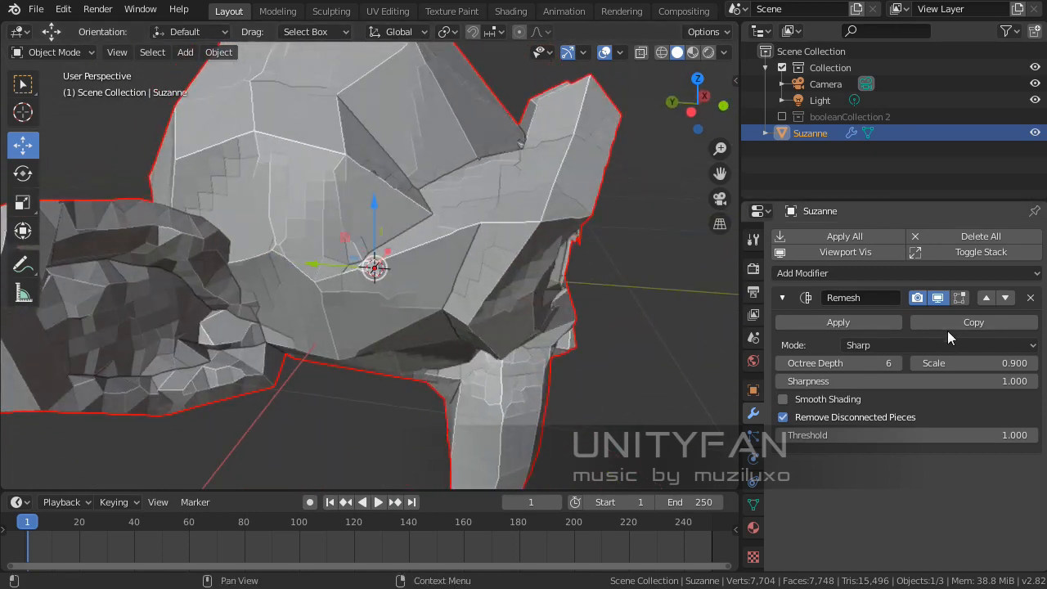
click(932, 344)
click(873, 377)
click(873, 375)
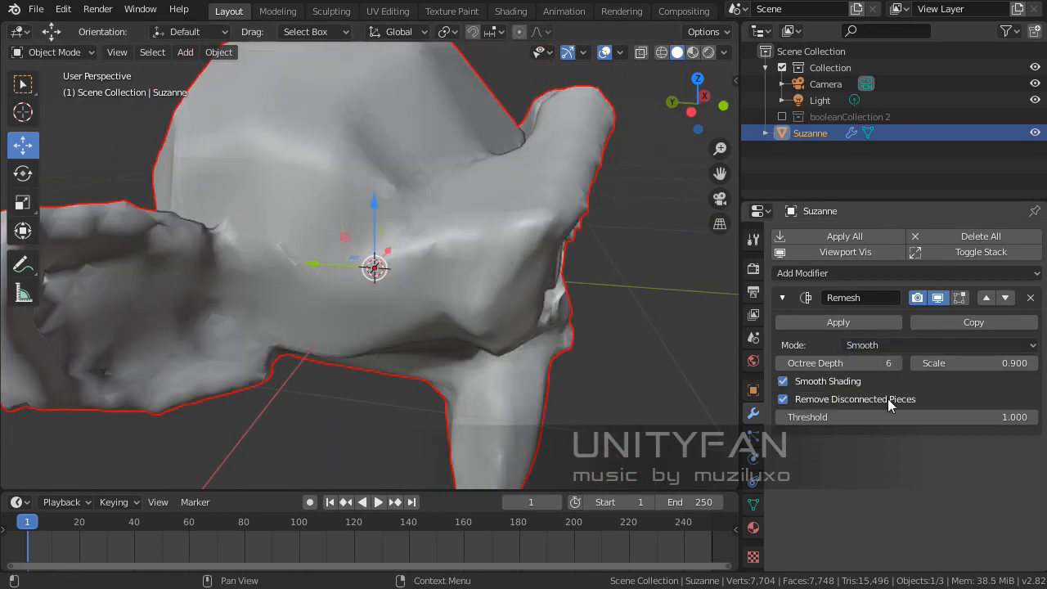
Step: Change the Remesh mode to Blocks and bring the whole monkey into view
click(917, 342)
click(878, 363)
middle_drag(561, 322, 392, 330)
scroll(437, 313, down, 1)
Step: Try to give the blocky monkey flat shading with Shade Flat
right_click(438, 316)
click(395, 322)
right_click(427, 300)
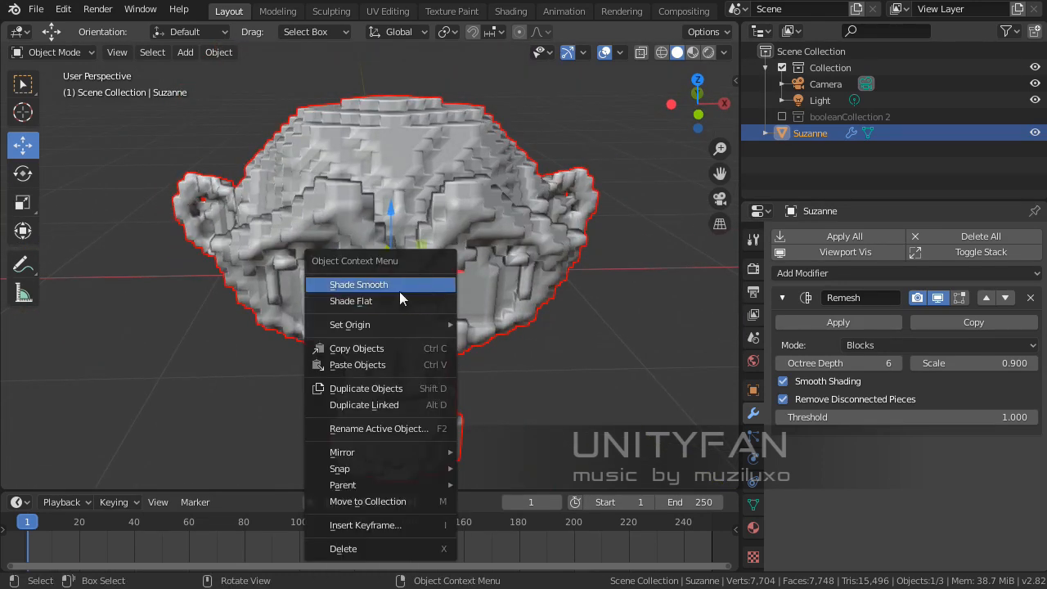
click(396, 300)
right_click(423, 299)
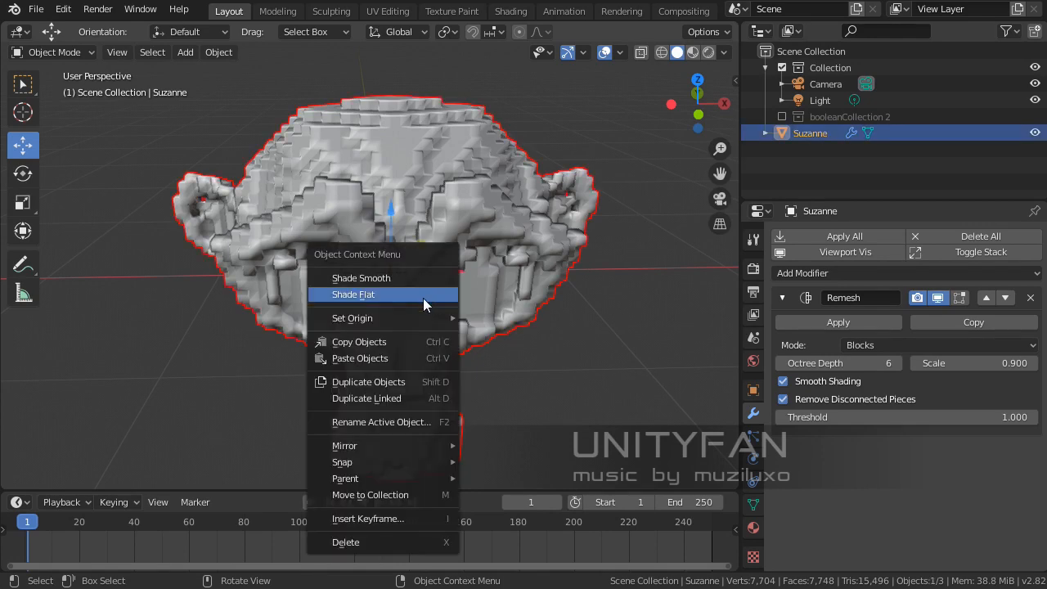
click(399, 298)
mouse_move(482, 295)
middle_down()
mouse_move(405, 270)
mouse_move(570, 300)
middle_up()
key(z)
click(511, 270)
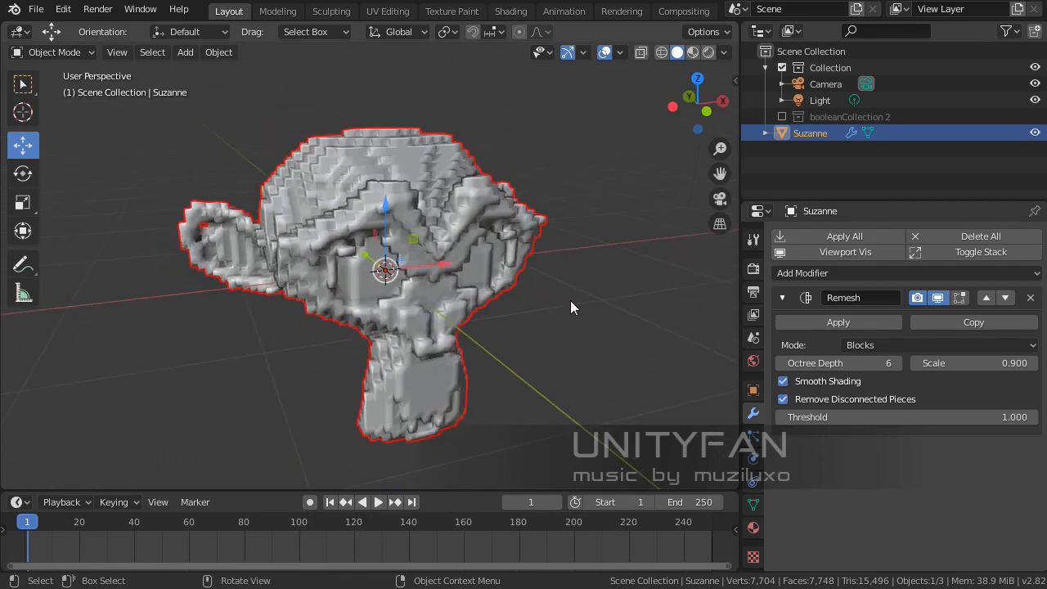
Step: Compare Octree Depths of 7, 5 and 4 on the blocky monkey, ending at 4
click(899, 364)
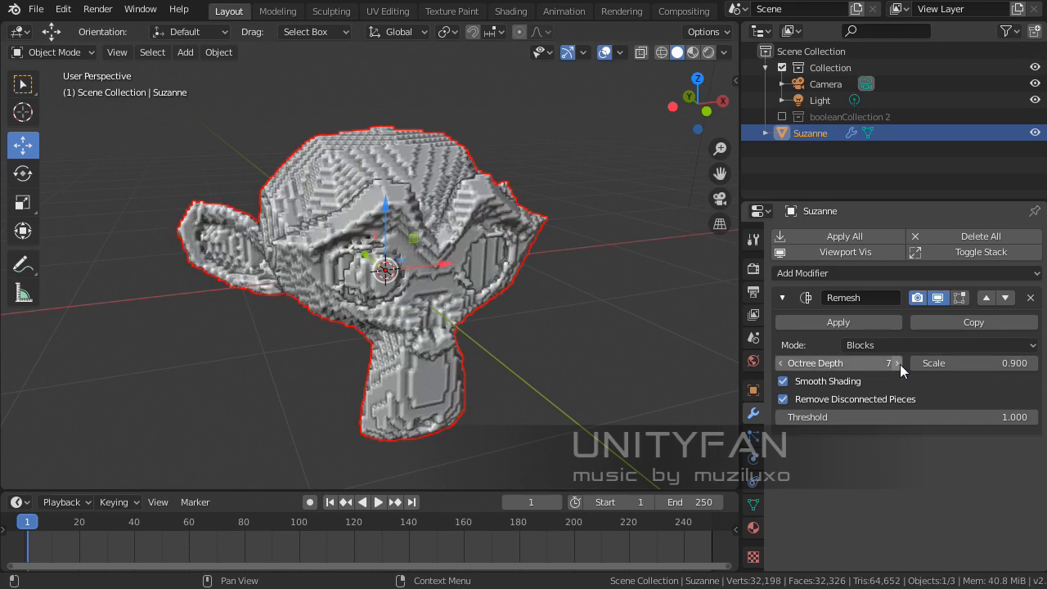
click(782, 362)
click(781, 363)
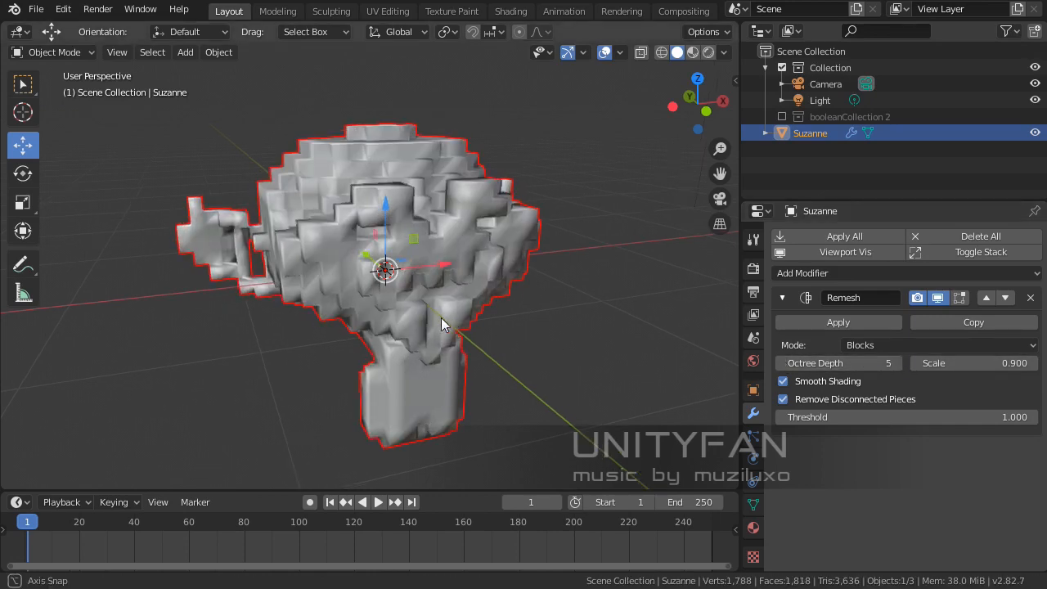
scroll(440, 317, up, 6)
middle_drag(426, 282, 343, 277)
scroll(429, 141, down, 2)
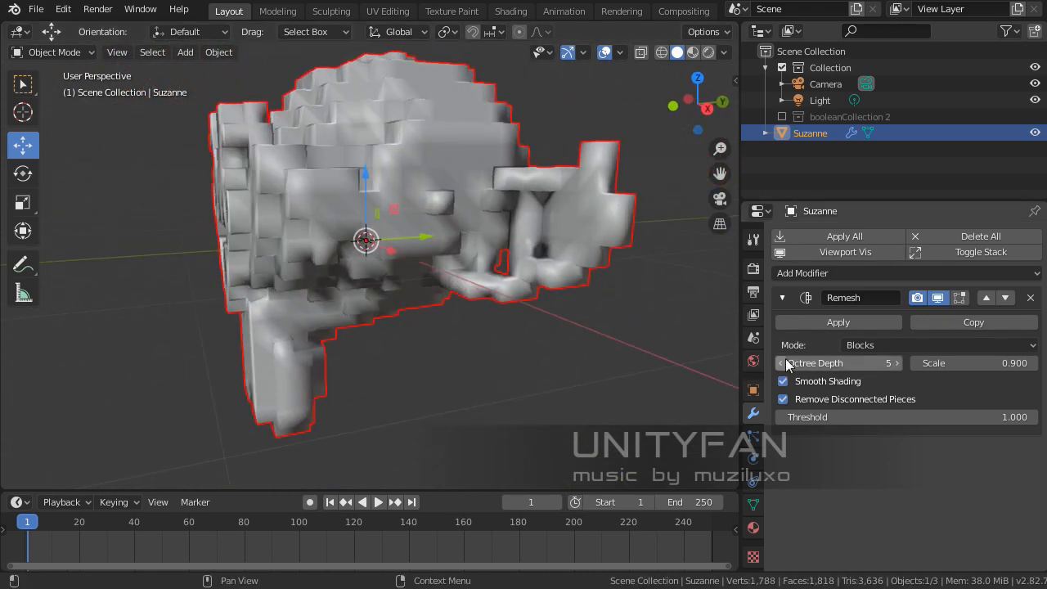
click(782, 363)
middle_drag(731, 358, 523, 302)
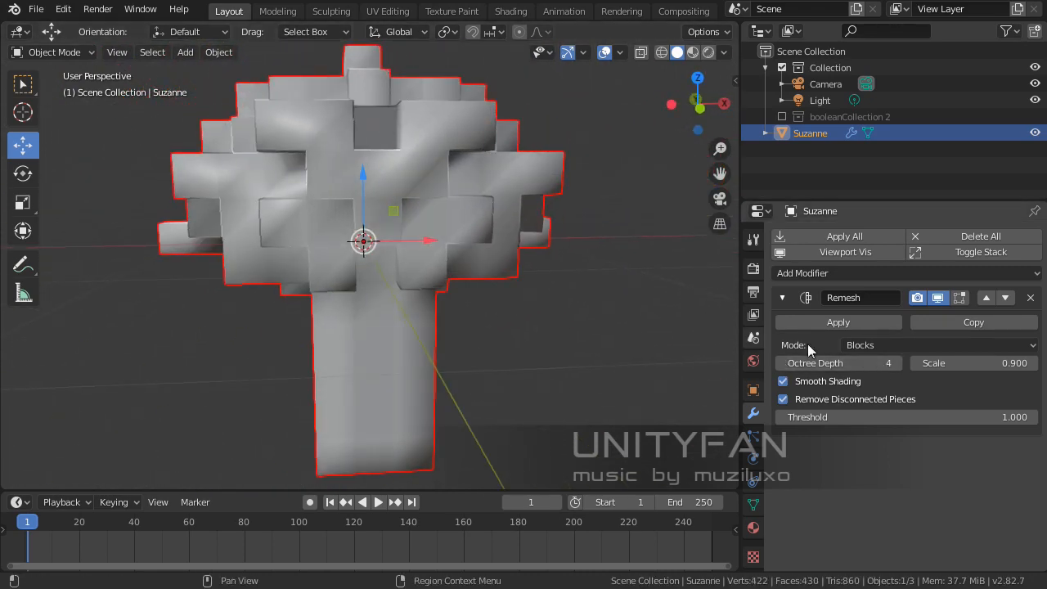
Step: Raise the Octree Depth to 8 and inspect the blocky monkey's face up close
click(894, 359)
click(894, 359)
click(893, 359)
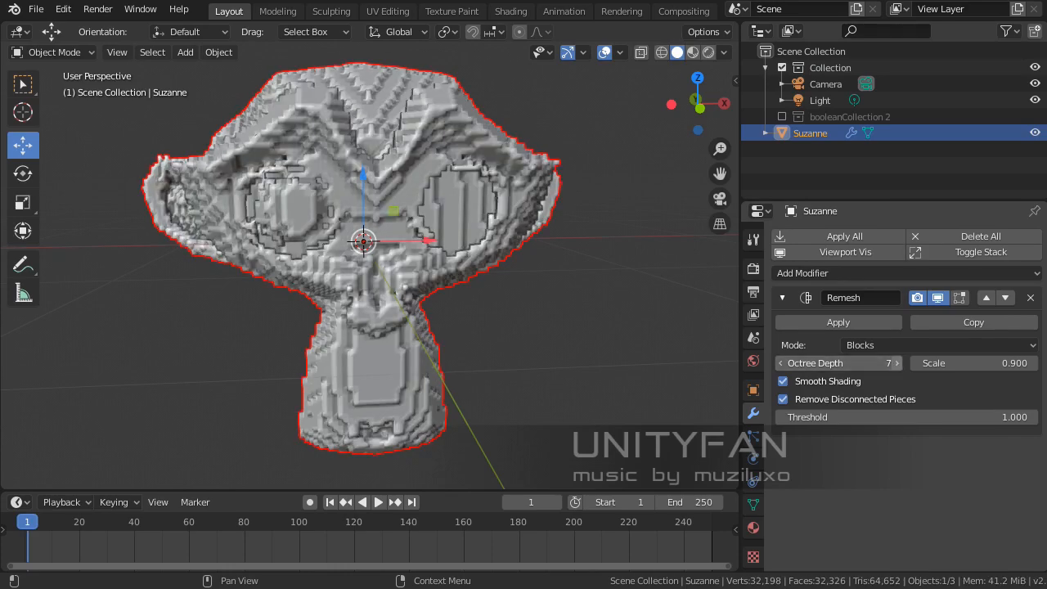
click(894, 359)
middle_drag(423, 308, 377, 248)
scroll(376, 248, up, 5)
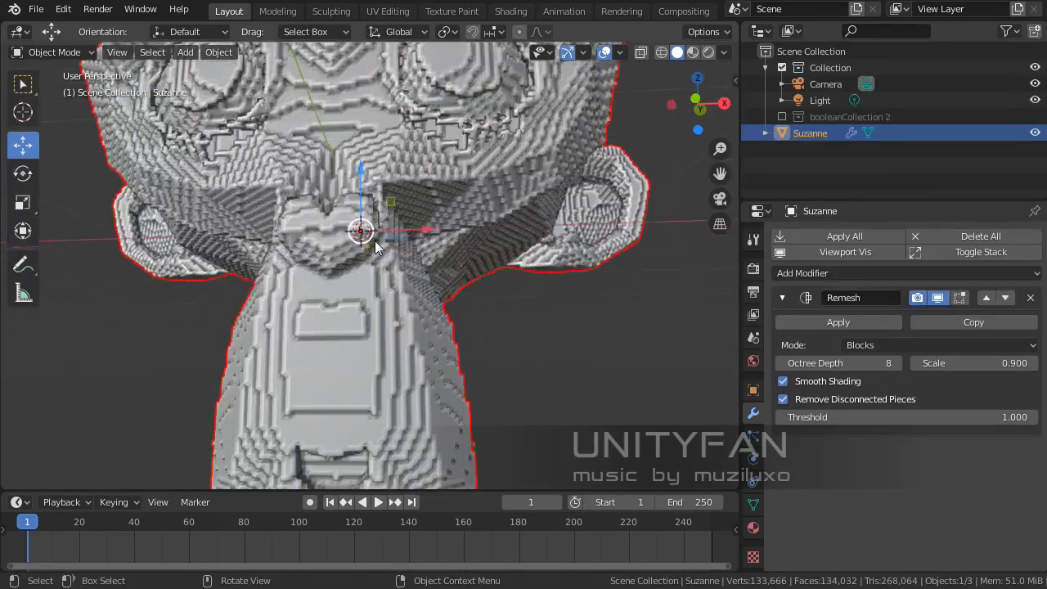
scroll(422, 270, down, 5)
middle_drag(421, 274, 399, 300)
scroll(482, 330, up, 4)
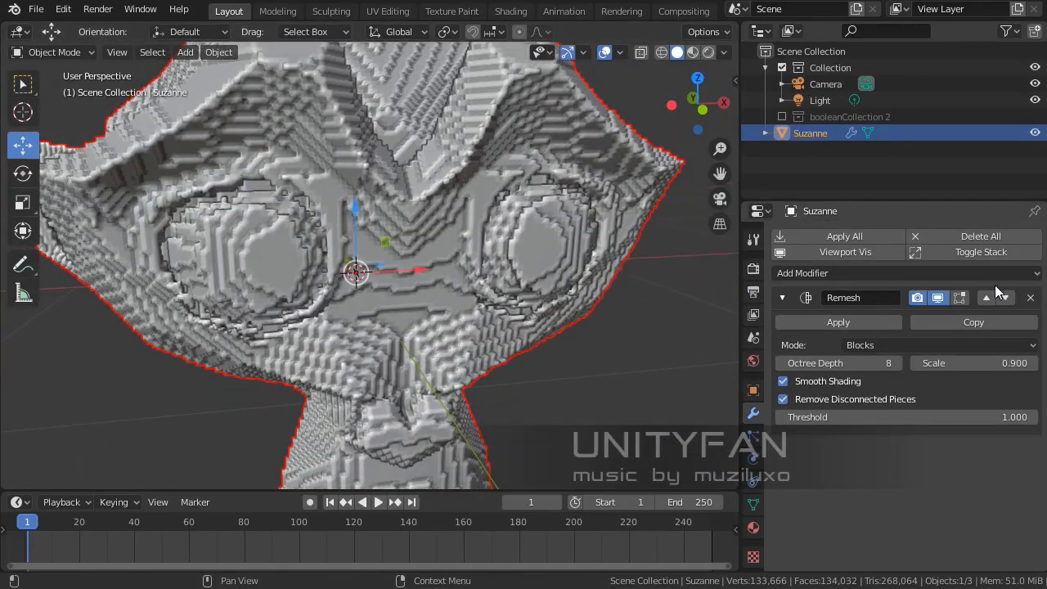
Step: Remove the Remesh modifier from the monkey and add a Screw modifier
click(1030, 298)
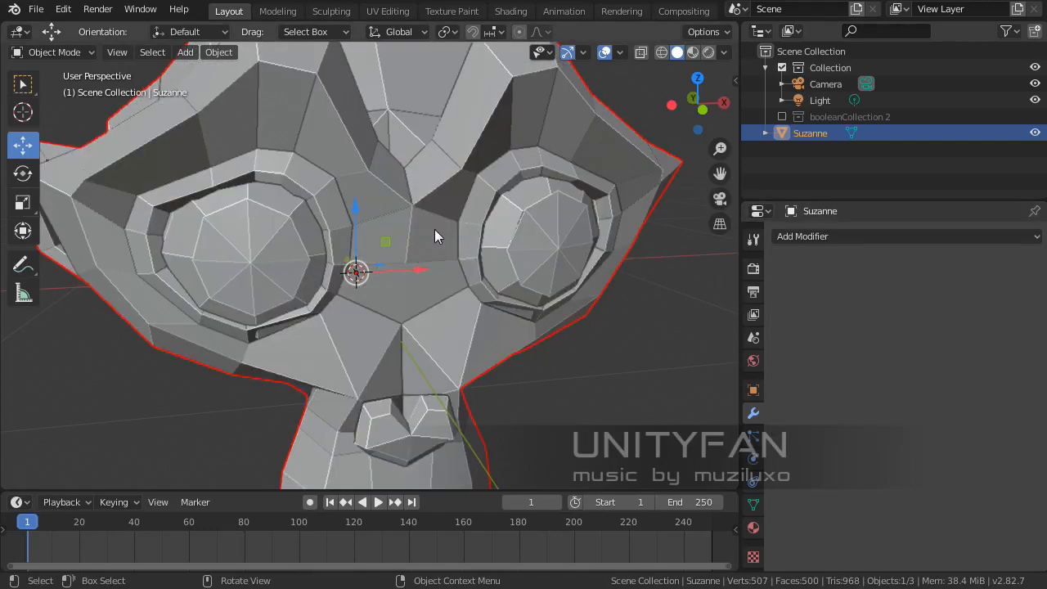
middle_drag(435, 232, 524, 241)
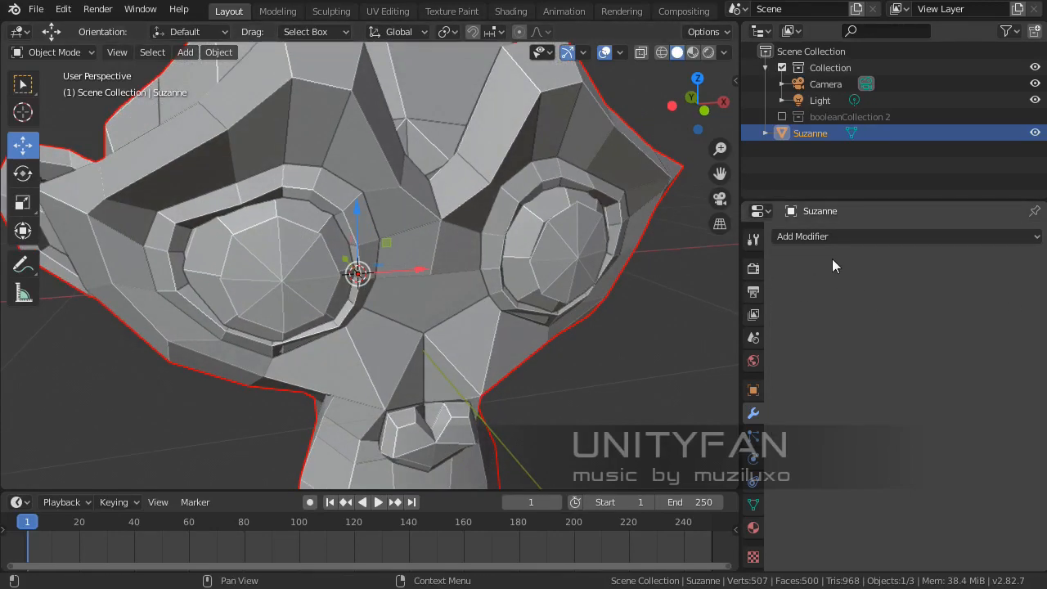
click(807, 238)
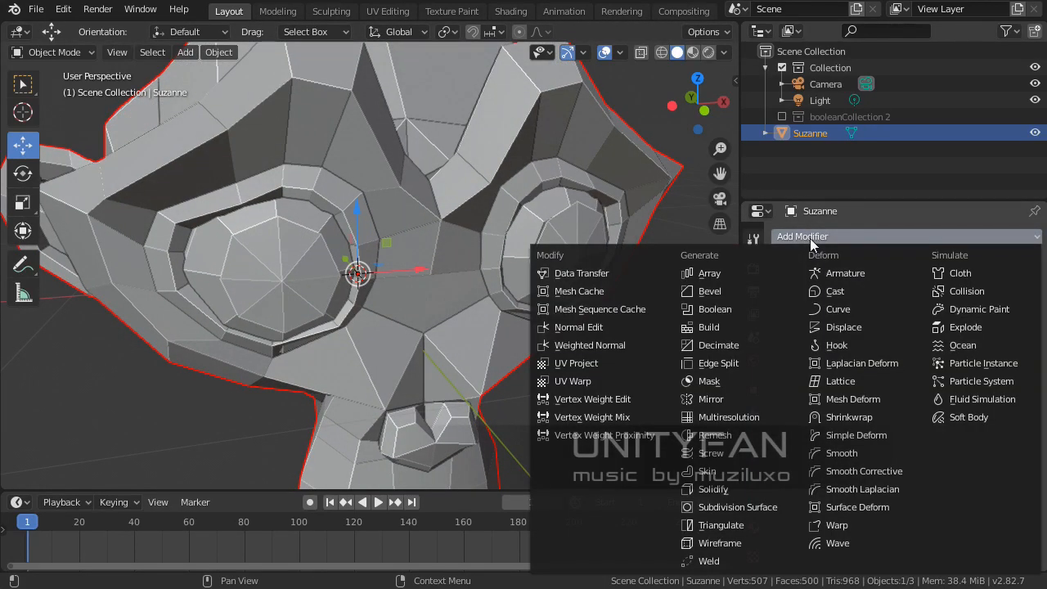
click(722, 451)
Step: Switch the viewport to Wireframe and examine the screwed monkey from several angles
scroll(425, 324, down, 5)
mouse_move(426, 314)
middle_down()
mouse_move(328, 252)
mouse_move(355, 210)
mouse_move(392, 335)
mouse_move(492, 341)
mouse_move(480, 257)
mouse_move(324, 266)
mouse_move(298, 311)
mouse_move(318, 330)
mouse_move(439, 336)
mouse_move(427, 281)
mouse_move(370, 279)
mouse_move(360, 328)
mouse_move(397, 353)
mouse_move(412, 278)
mouse_move(451, 373)
mouse_move(359, 261)
mouse_move(284, 250)
mouse_move(404, 275)
mouse_move(304, 253)
mouse_move(250, 280)
mouse_move(245, 304)
middle_up()
key(z)
click(353, 368)
middle_drag(415, 344, 499, 371)
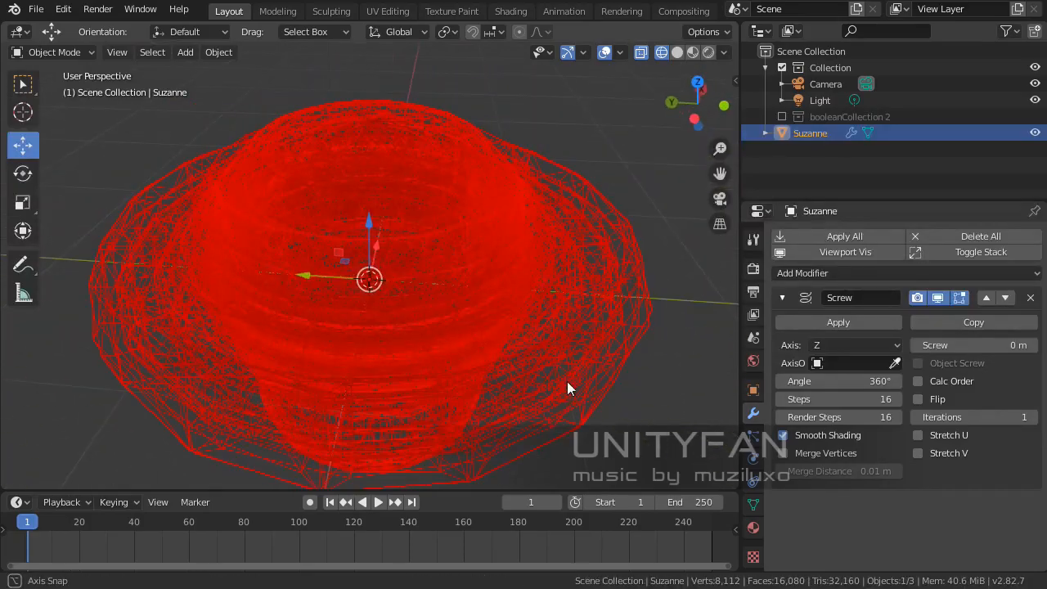
middle_drag(355, 234, 398, 278)
middle_drag(319, 318, 401, 328)
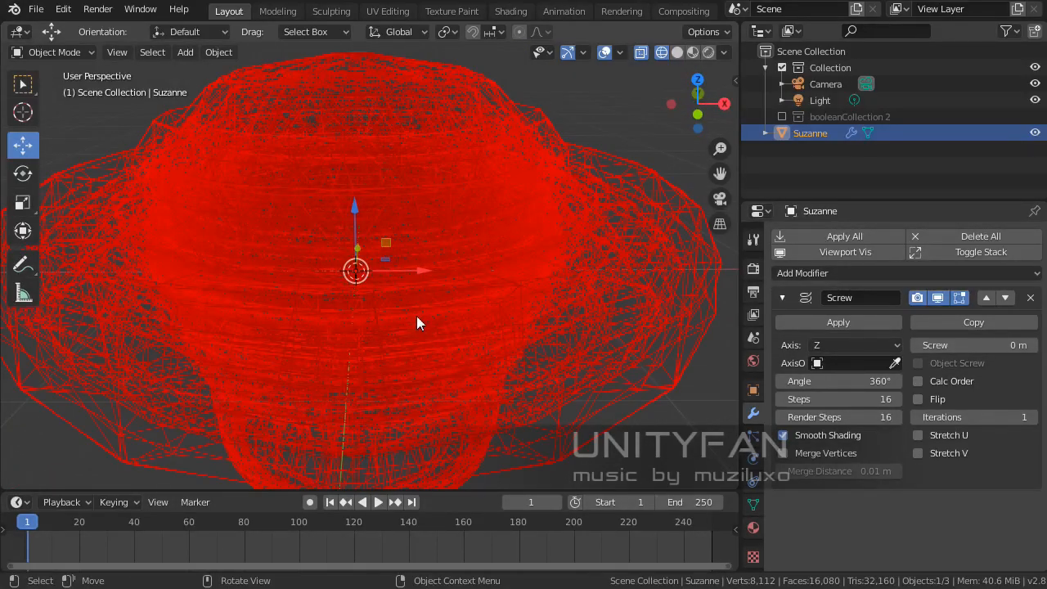
Step: Remove the Screw modifier and switch the viewport shading to Material Preview
click(1029, 298)
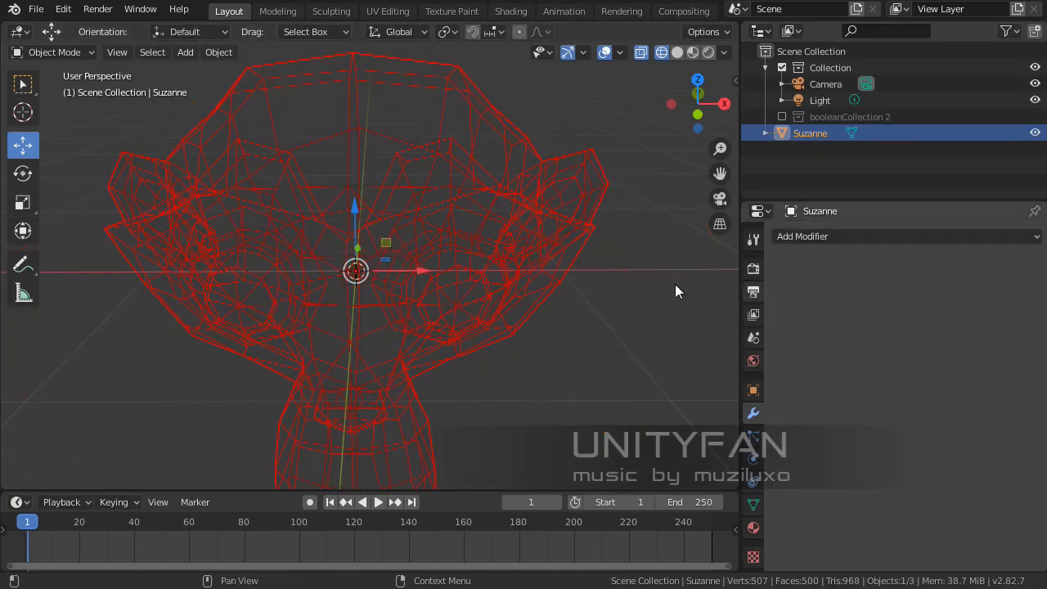
middle_drag(675, 290, 509, 243)
key(z)
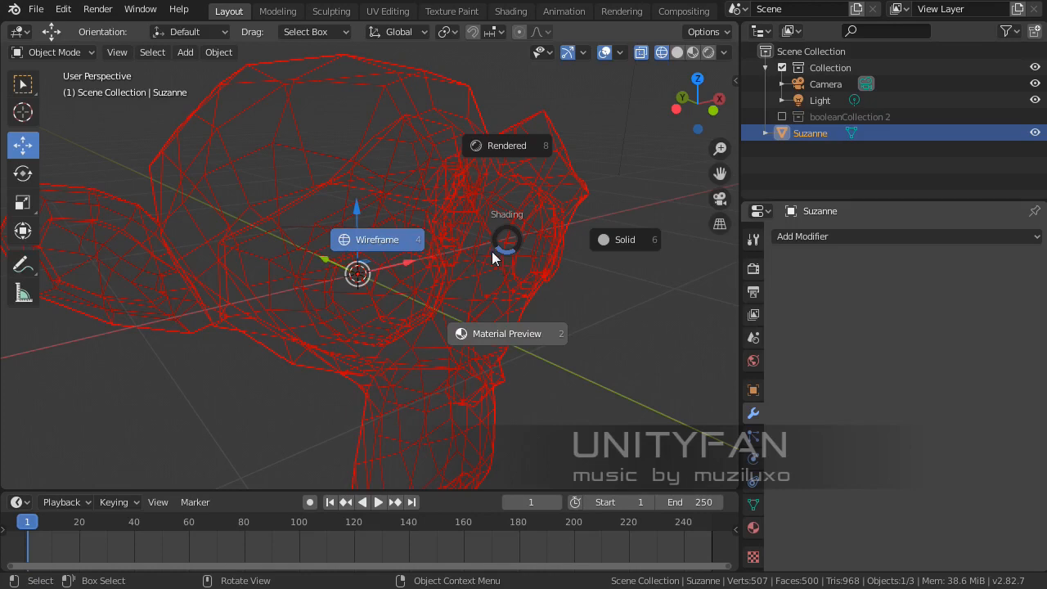
click(449, 277)
Step: Delete the monkey from the scene
key(Delete)
right_click(449, 277)
middle_drag(423, 248, 362, 256)
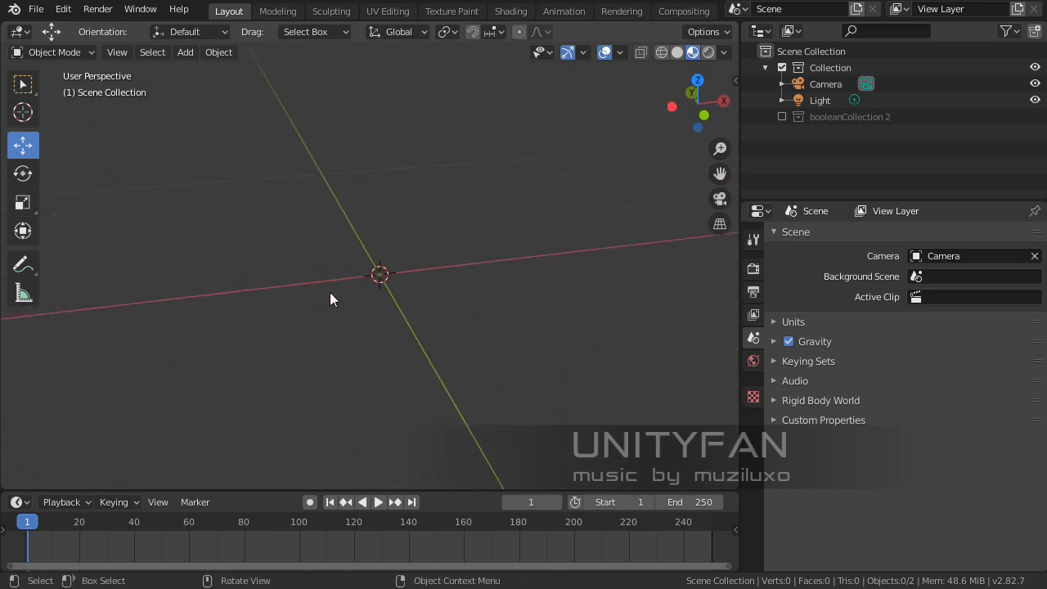
Step: Add a plane mesh at the scene origin
key(shift+a)
mouse_move(331, 291)
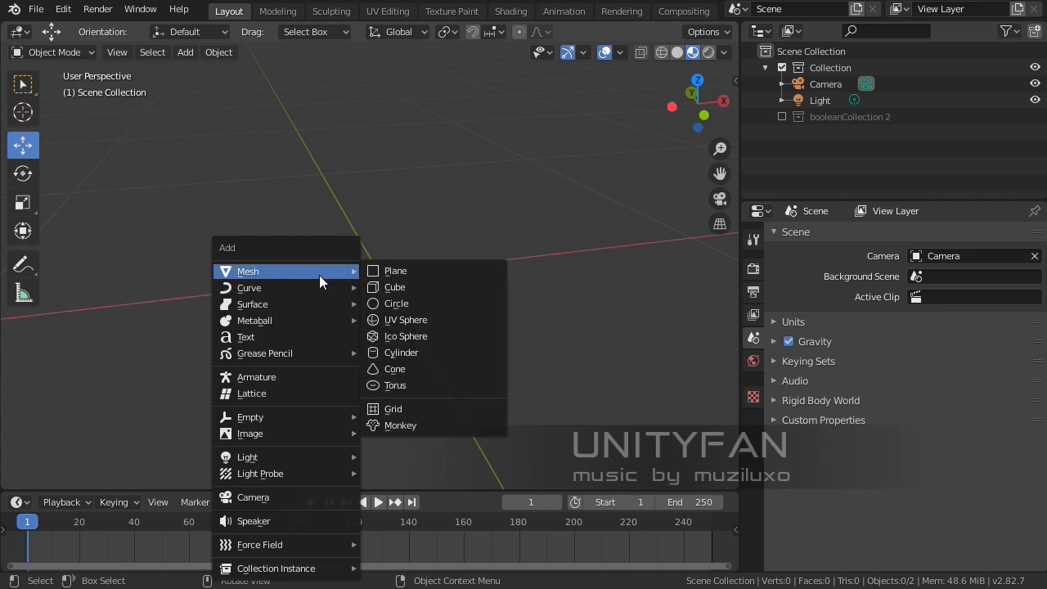
mouse_move(311, 272)
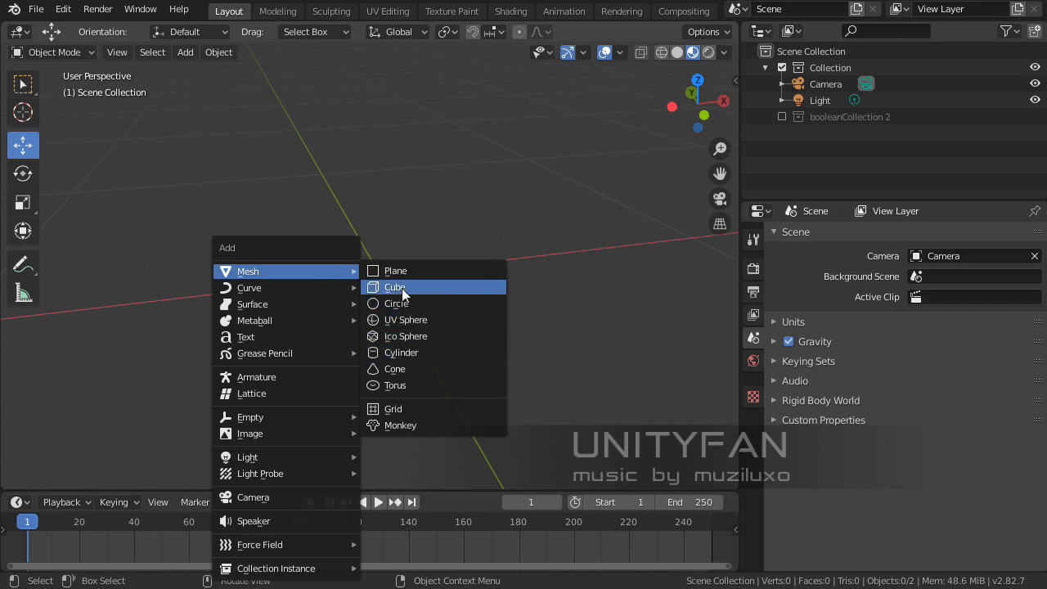
click(396, 271)
scroll(405, 274, down, 4)
Step: In Edit Mode, subdivide the plane once into four faces
key(Tab)
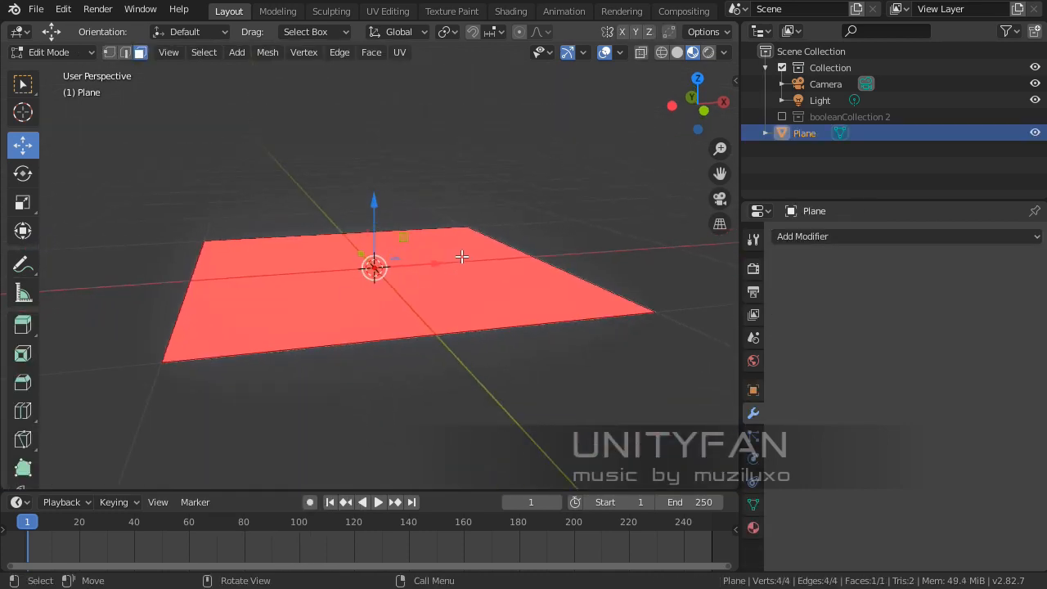
scroll(461, 257, up, 3)
right_click(429, 269)
click(405, 260)
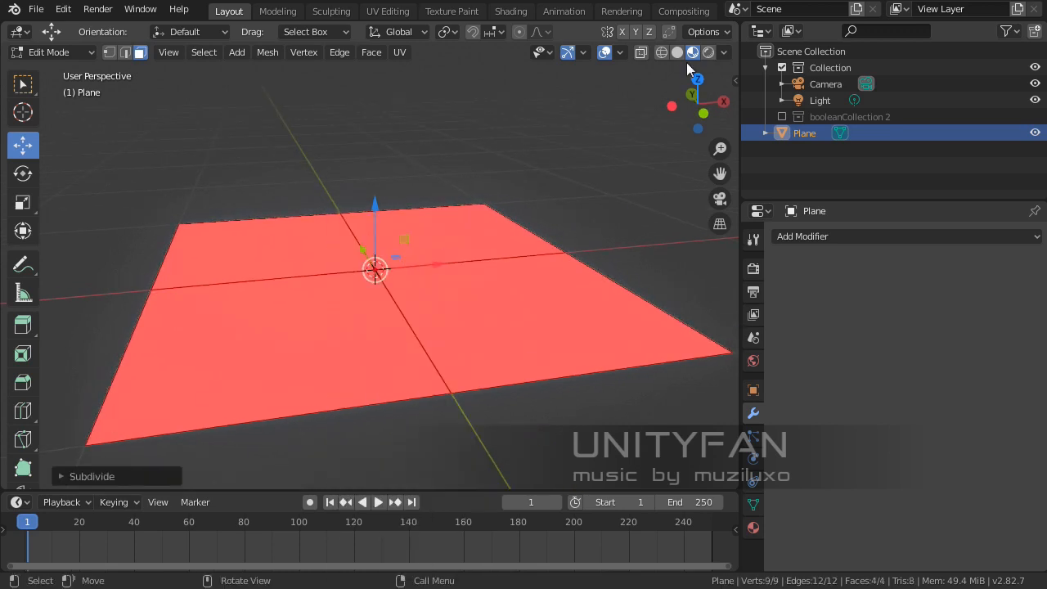
Step: In Solid shading with edge selection, duplicate the plane's inner edge on the positive X side and move the copy upward
click(676, 51)
middle_drag(482, 254, 420, 308)
click(467, 276)
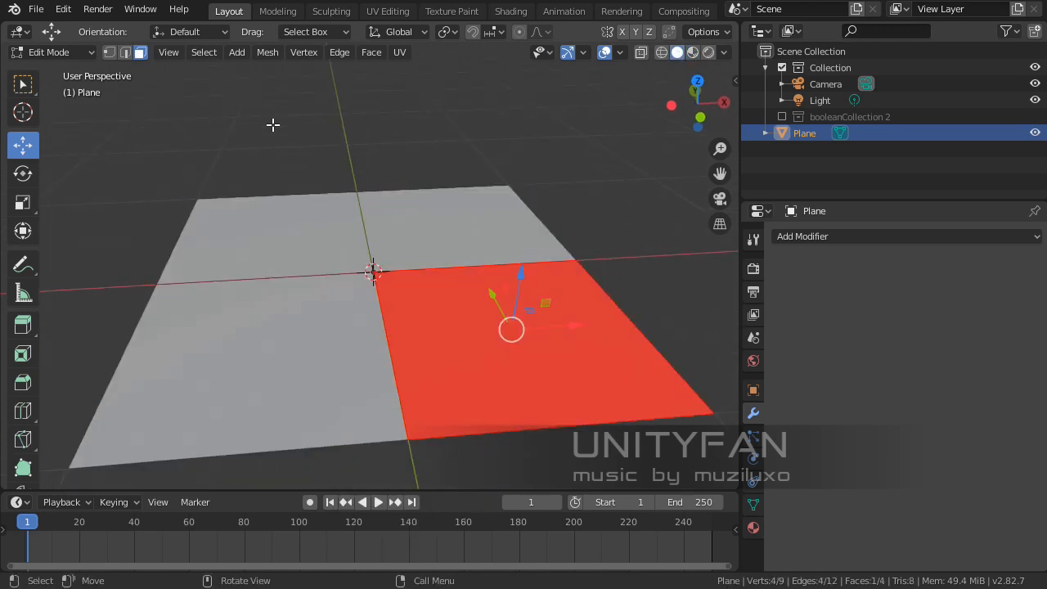
click(127, 53)
click(477, 275)
middle_drag(476, 288, 476, 261)
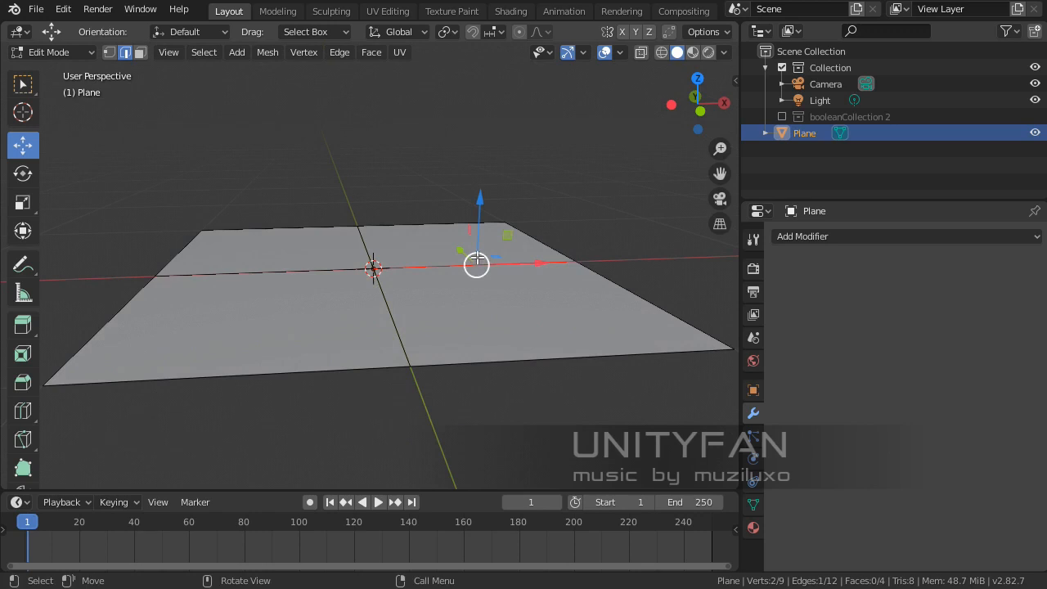
key(shift+d)
right_click(484, 245)
drag(479, 202, 478, 114)
middle_drag(457, 237, 445, 253)
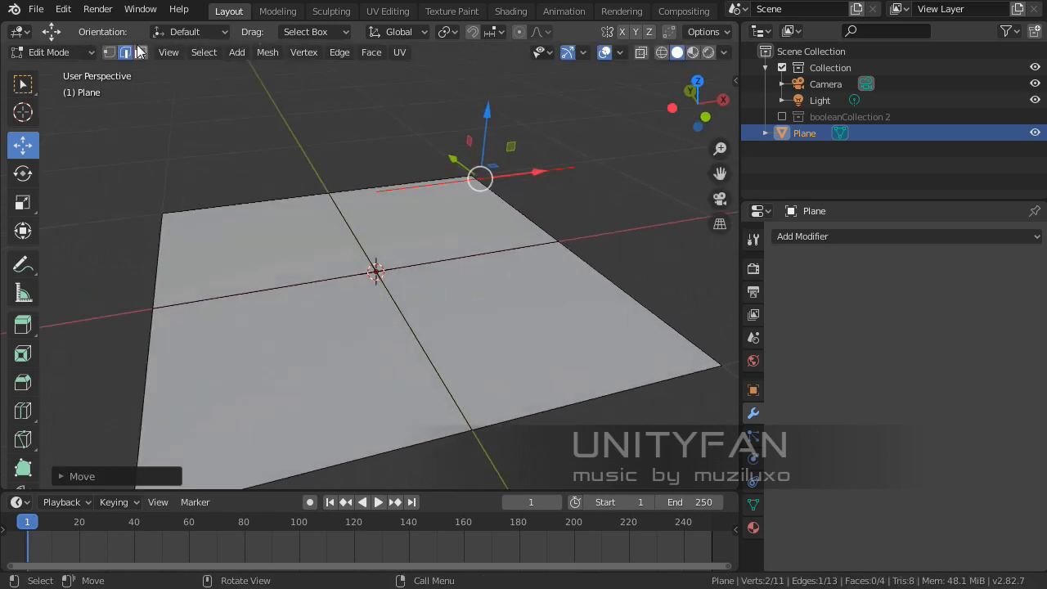
Step: Delete the original plane's faces, leaving only the raised edge, and return to Object Mode
click(139, 52)
click(482, 292)
key(ctrl+KP_Add)
key(x)
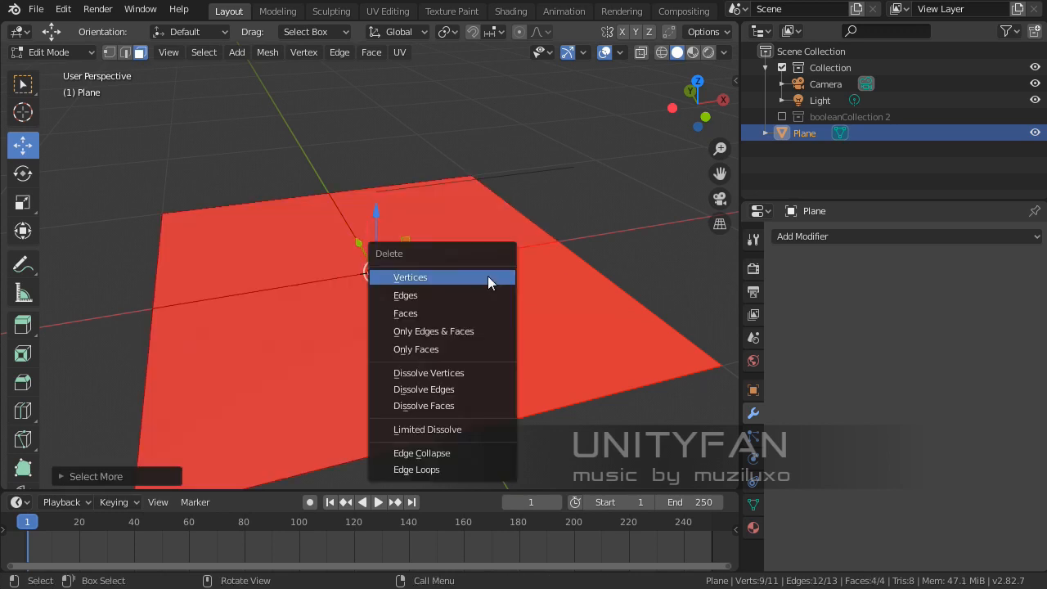
click(461, 313)
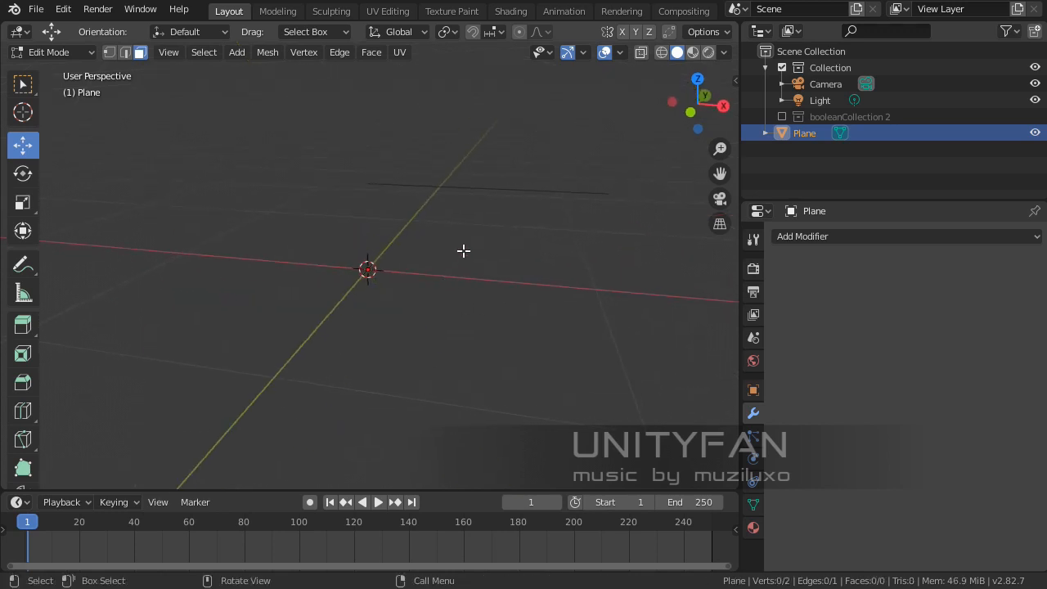
key(Tab)
middle_drag(505, 193, 357, 229)
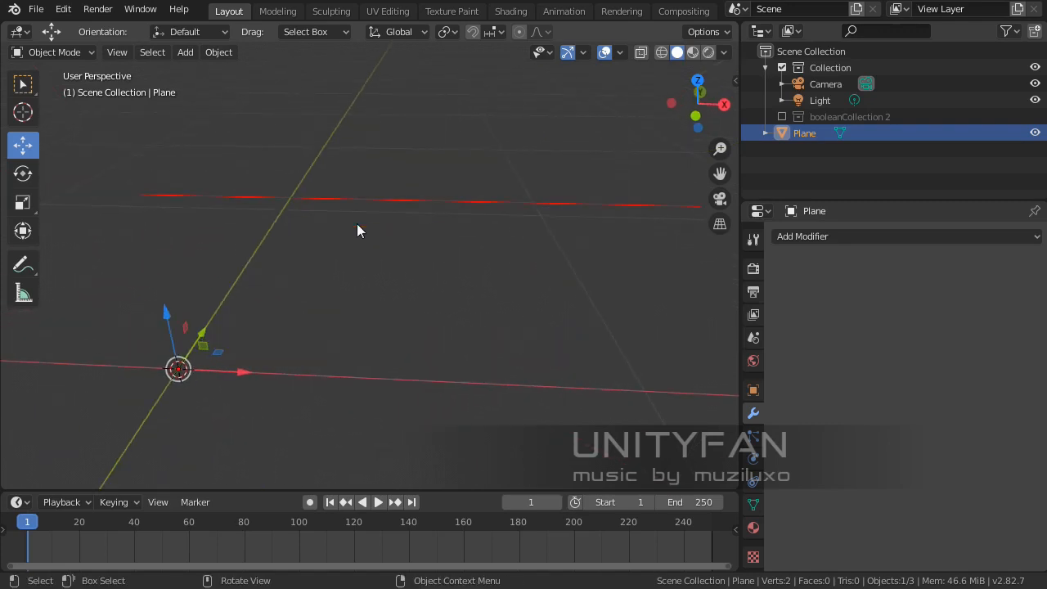
Step: Shorten the raised edge in Edit Mode by moving its inner end outward along X, then return to Object Mode
key(Tab)
middle_drag(215, 201, 138, 91)
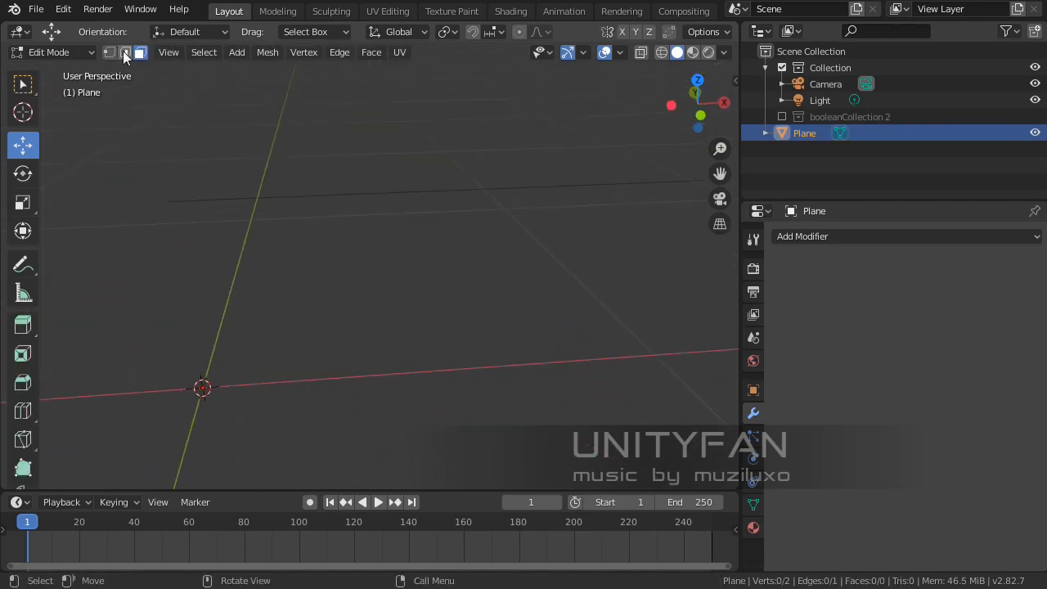
click(311, 189)
middle_drag(311, 190, 280, 221)
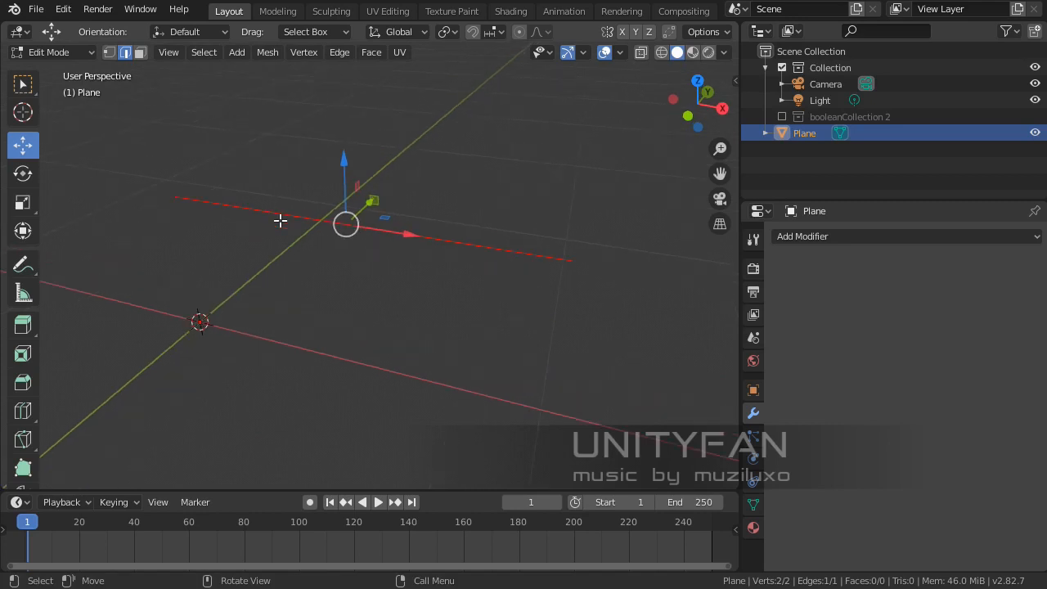
drag(222, 207, 415, 240)
key(Tab)
middle_drag(416, 241, 757, 293)
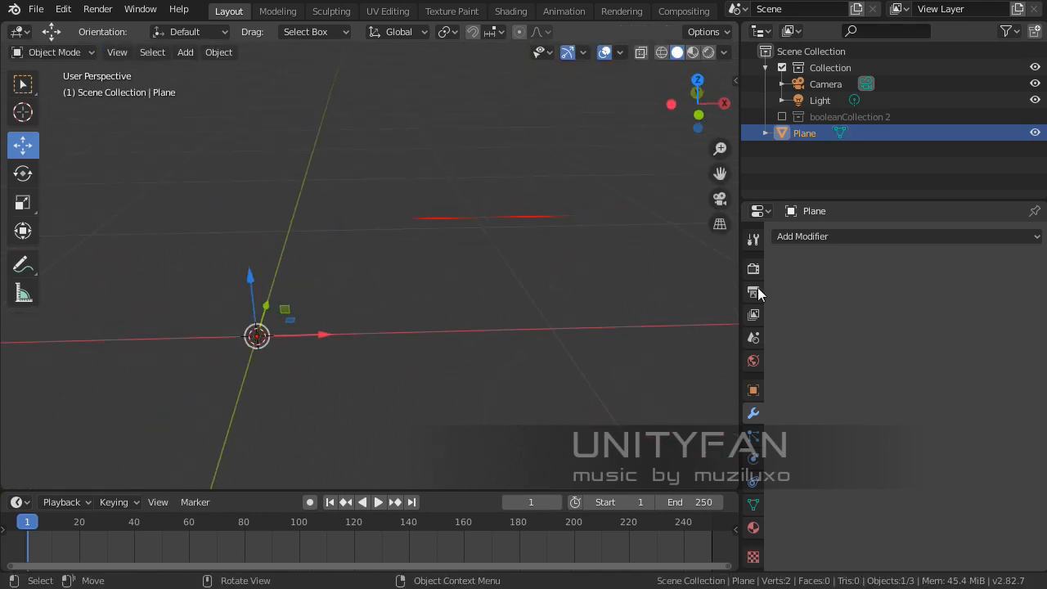
Step: Add a Screw modifier to the edge object and view the generated ring from above
click(842, 238)
click(722, 450)
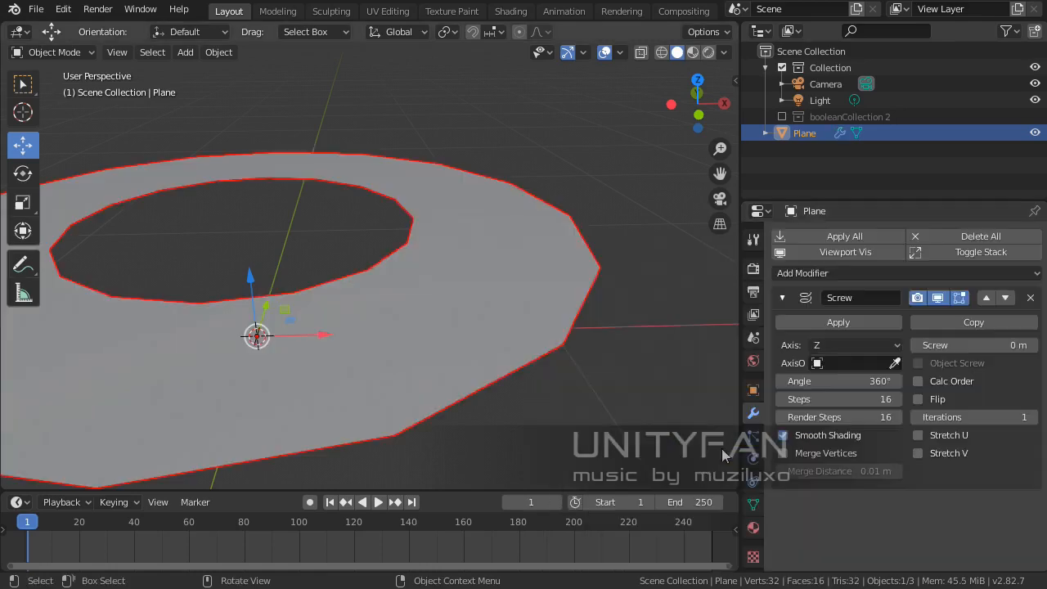
middle_drag(456, 338, 474, 319)
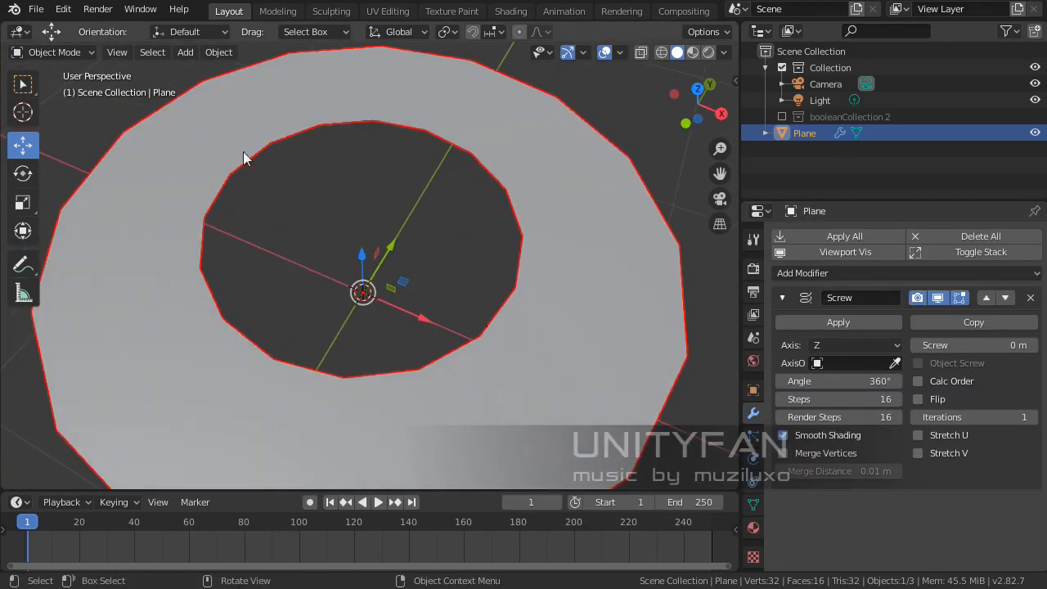
scroll(385, 360, down, 3)
middle_drag(382, 333, 360, 364)
scroll(389, 299, up, 2)
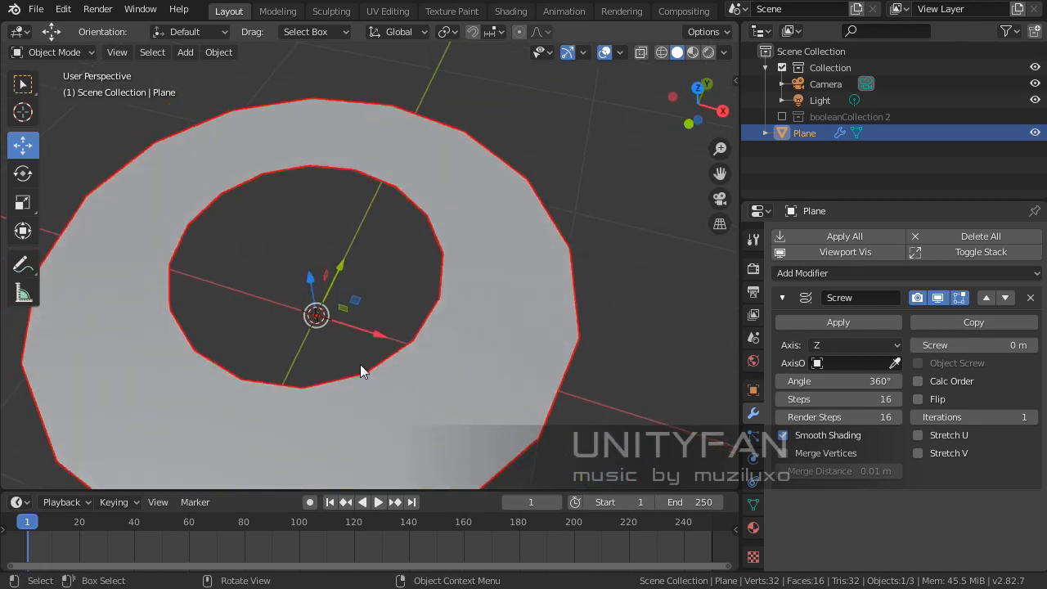
Step: In Edit Mode, extrude the edge's inner vertex downward to form the ring's inner wall
key(Tab)
middle_drag(364, 313, 476, 221)
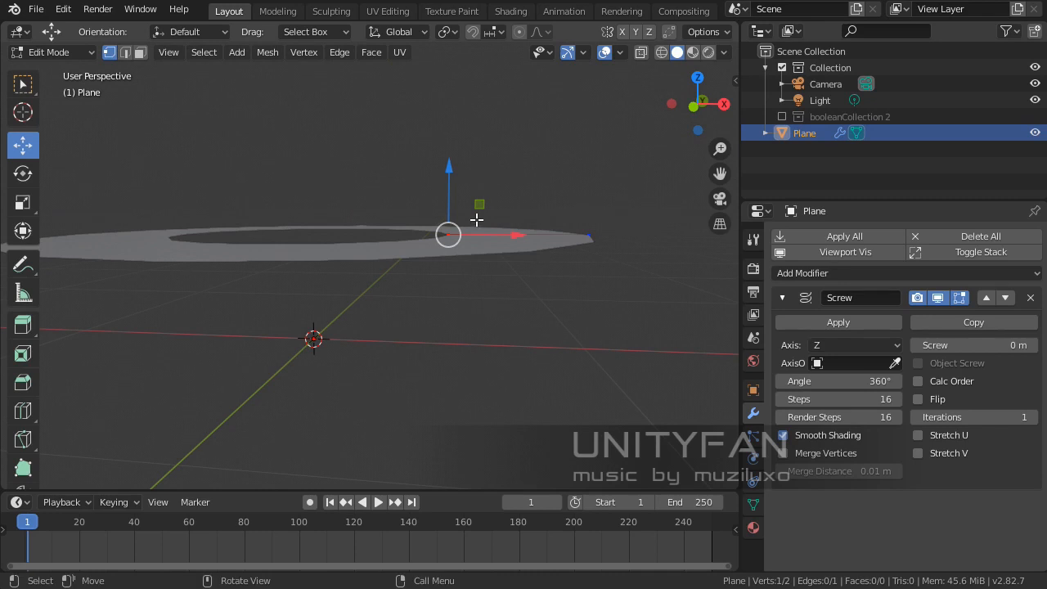
key(e)
right_click(474, 262)
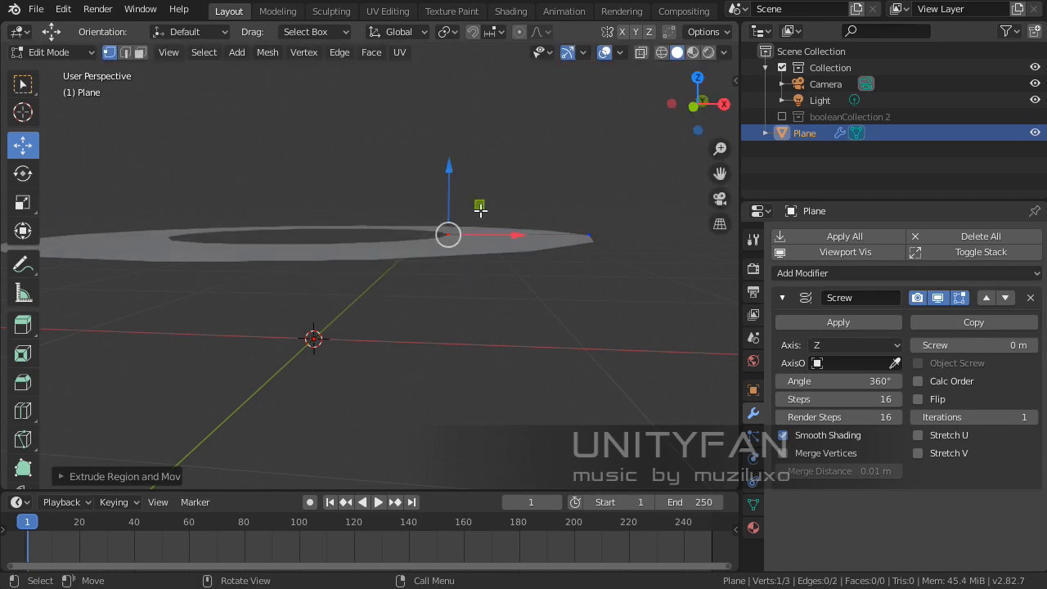
key(e)
click(466, 256)
middle_drag(467, 257, 530, 265)
Step: Extrude the edge's outer vertex downward to form the ring's outer wall
click(530, 265)
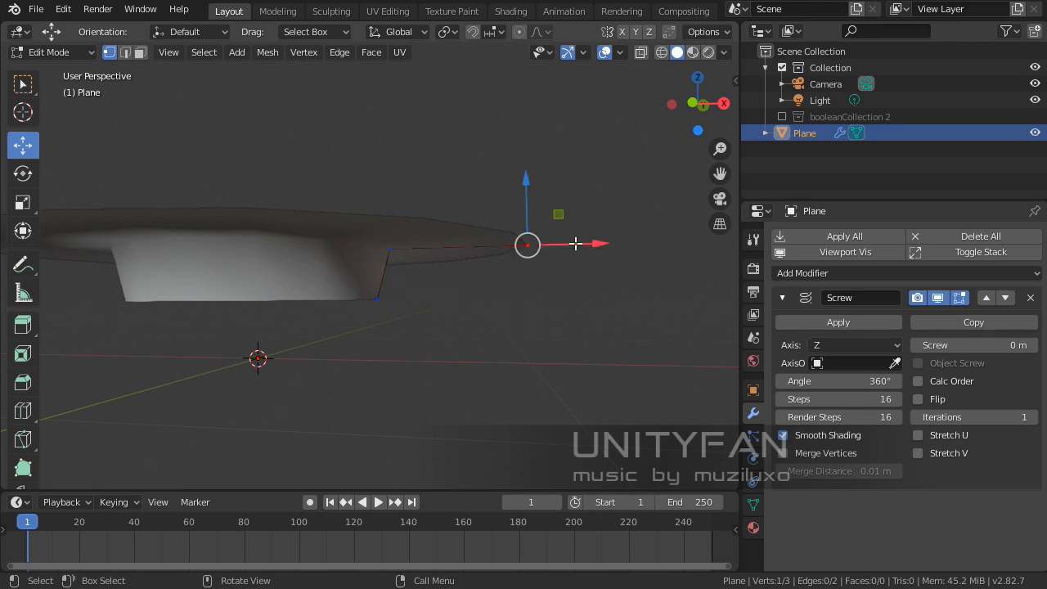
key(e)
right_click(581, 285)
drag(559, 211, 580, 298)
middle_drag(579, 315, 574, 390)
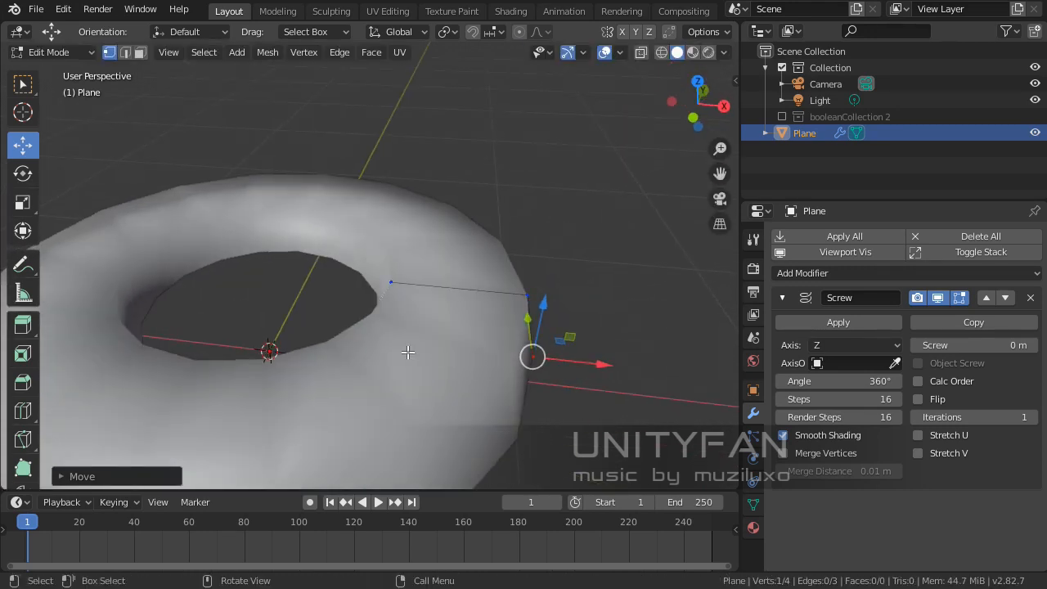
Step: Extrude the inner wall's lower vertex and place the new vertex diagonally down and outward
middle_drag(408, 352, 476, 339)
scroll(477, 339, up, 2)
click(430, 332)
middle_drag(542, 393, 475, 238)
key(e)
right_click(497, 278)
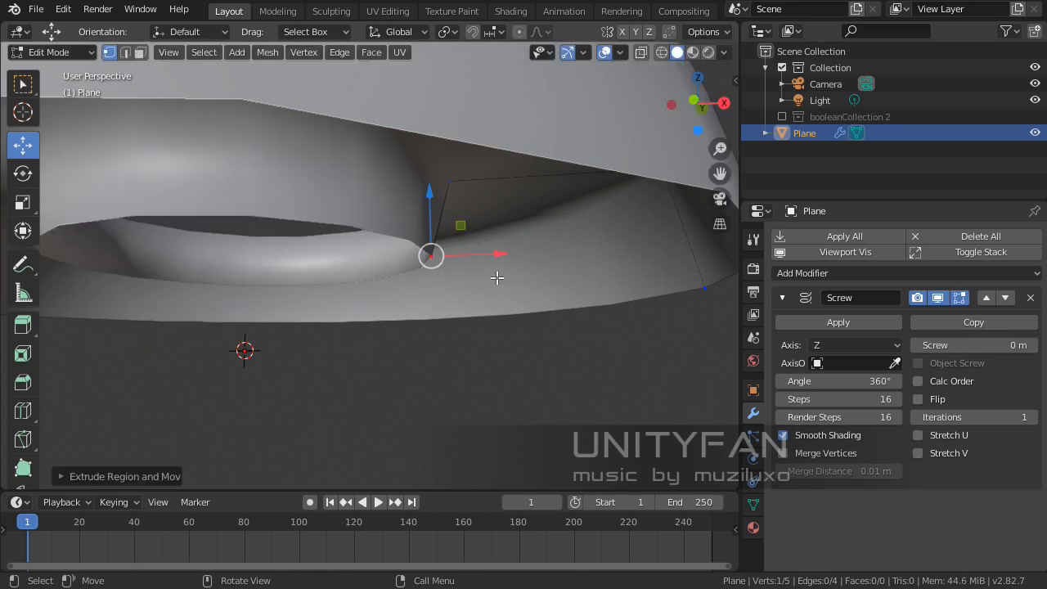
key(g)
click(493, 290)
middle_drag(492, 290, 541, 303)
Step: Extrude the outer wall's lower vertex and place the new vertex diagonally down and inward
click(543, 301)
key(e)
right_click(546, 331)
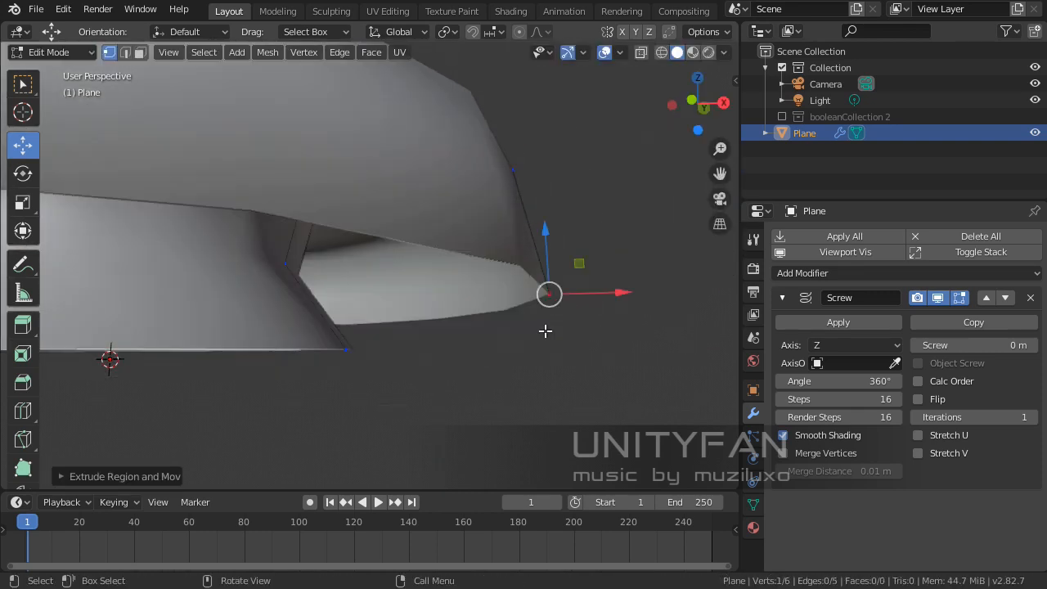
key(g)
click(346, 378)
middle_drag(346, 379, 341, 346)
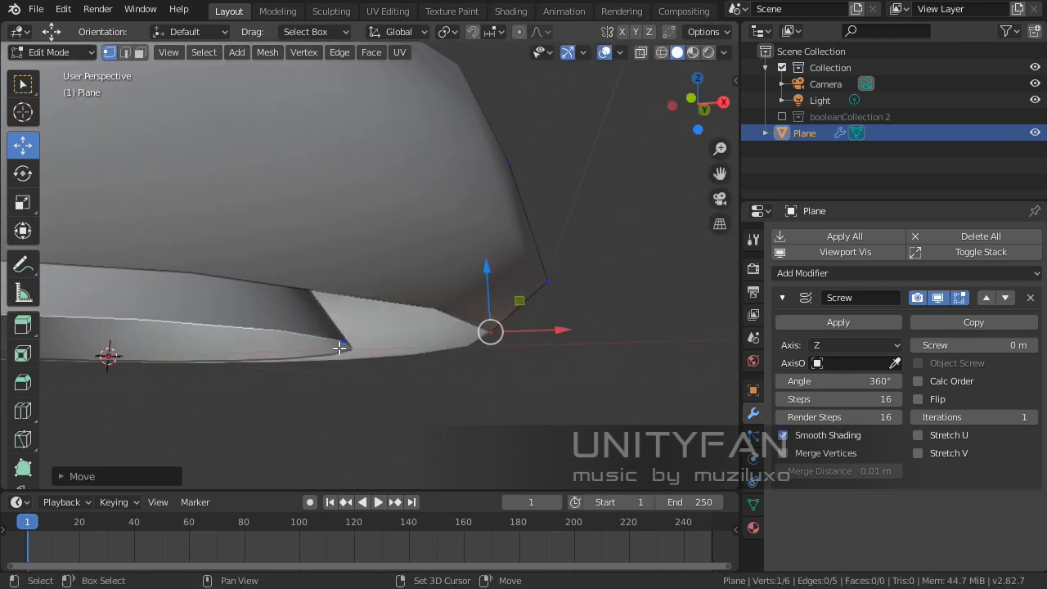
Step: Close the profile's bottom by extruding the lower inner vertex toward the lower outer vertex and merging the two with At Last
shift+click(343, 343)
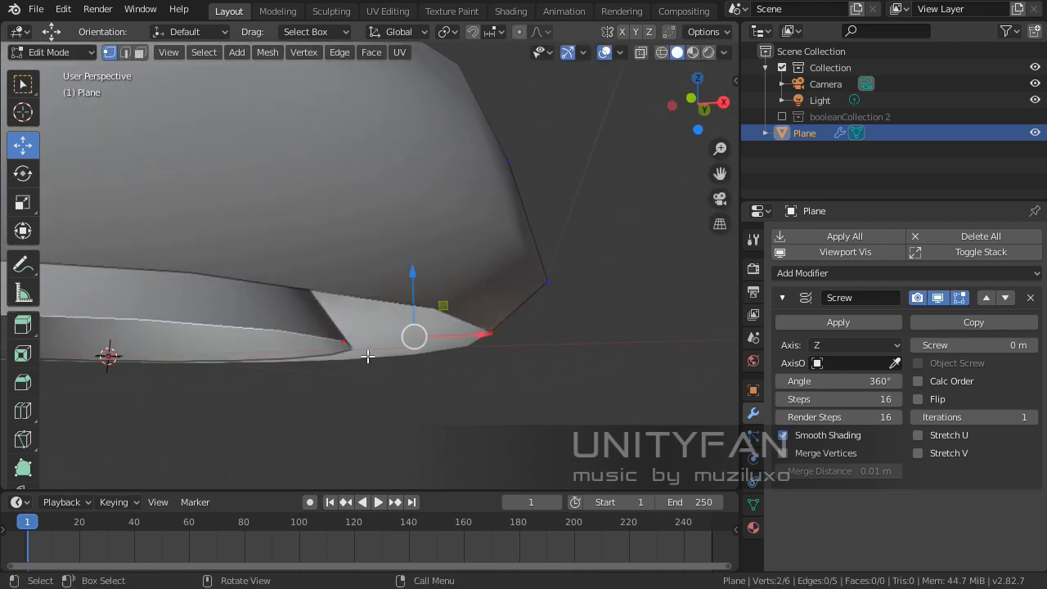
key(j)
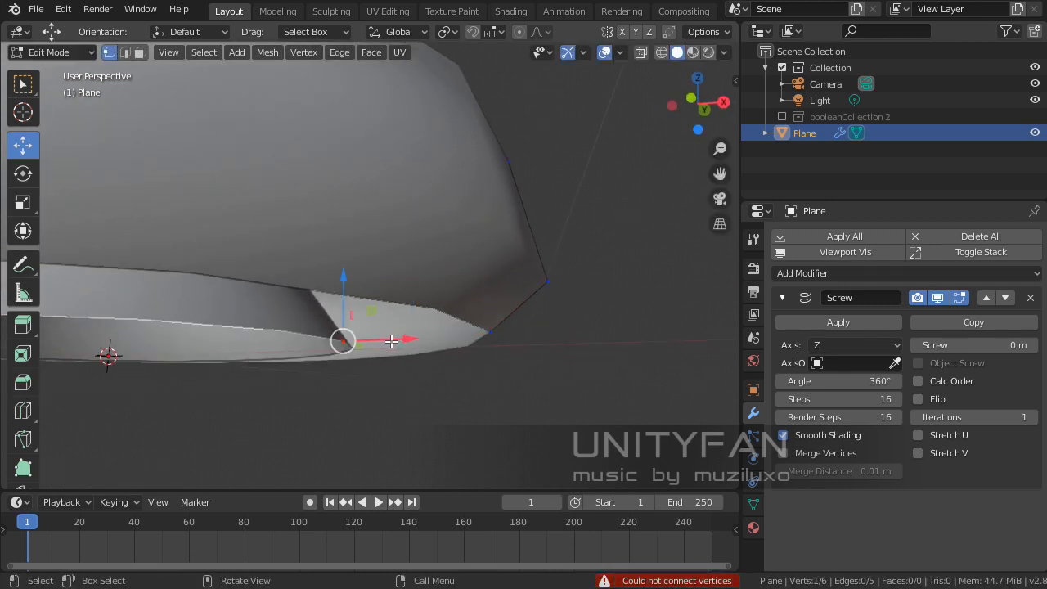
key(e)
right_click(441, 349)
key(g)
click(508, 340)
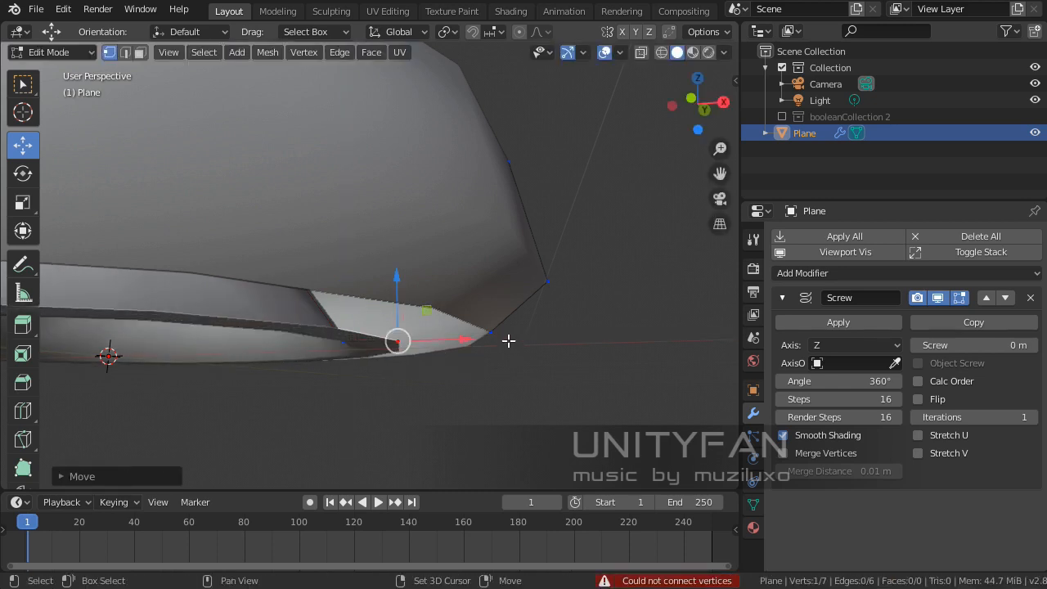
key(alt+m)
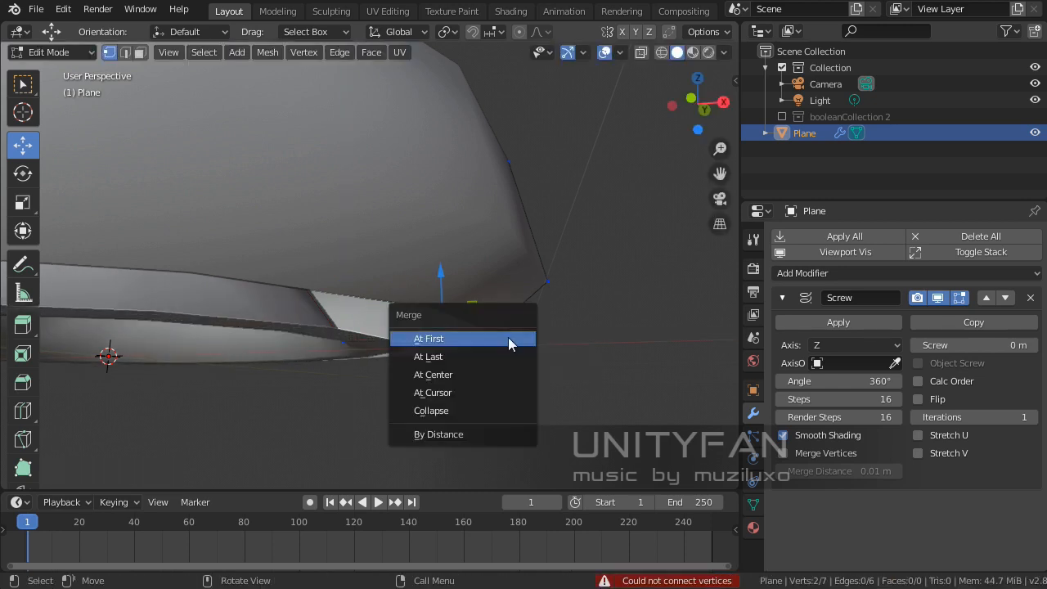
click(488, 354)
middle_drag(537, 299, 455, 316)
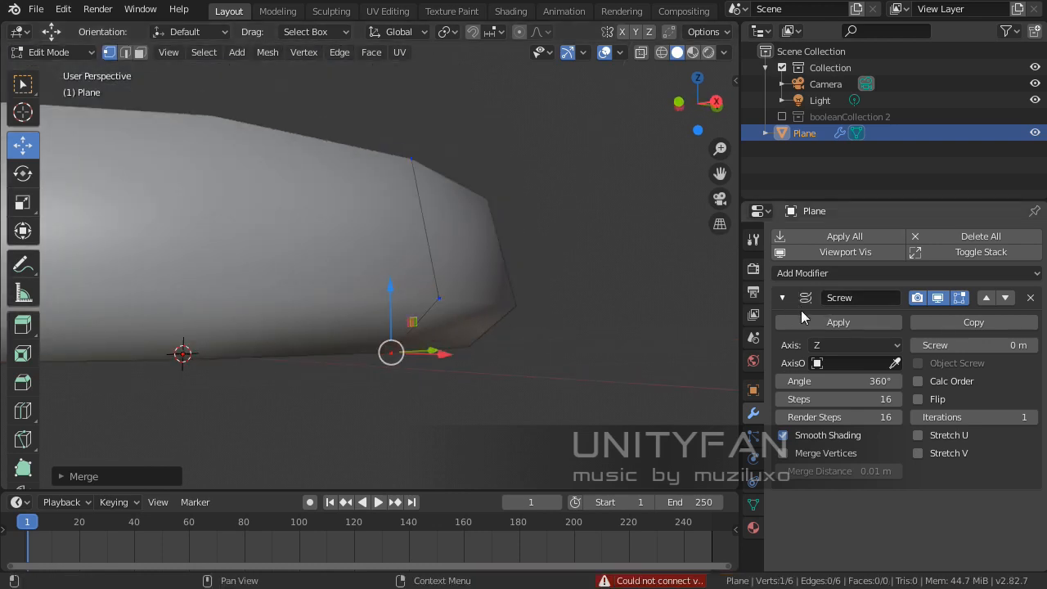
Step: Return to Object Mode and set the modifier's Screw offset to 0.6 m
middle_drag(531, 303, 487, 373)
key(Tab)
scroll(444, 334, down, 4)
scroll(351, 312, up, 3)
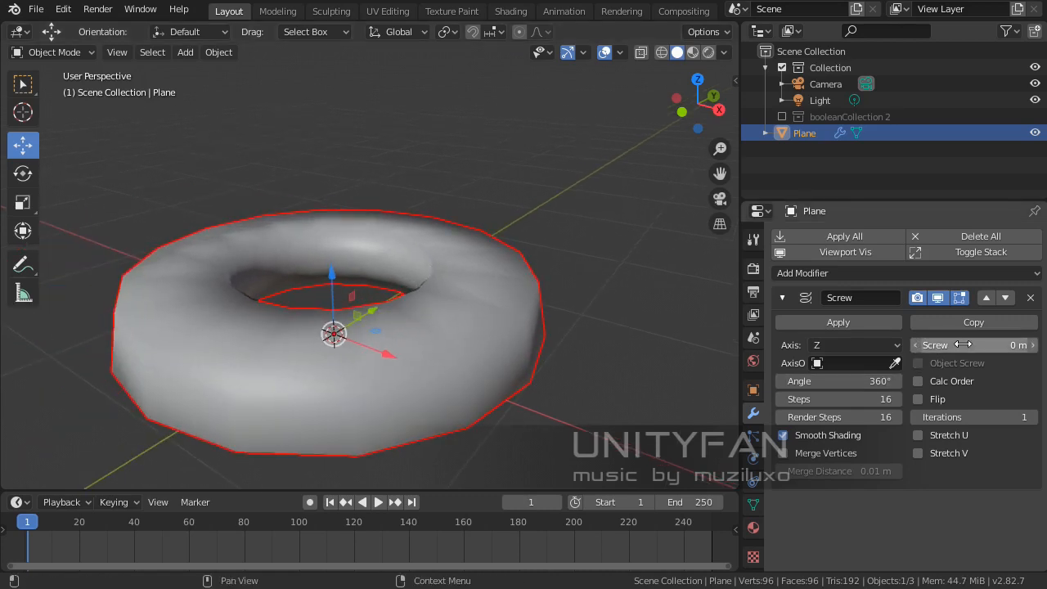
click(1032, 345)
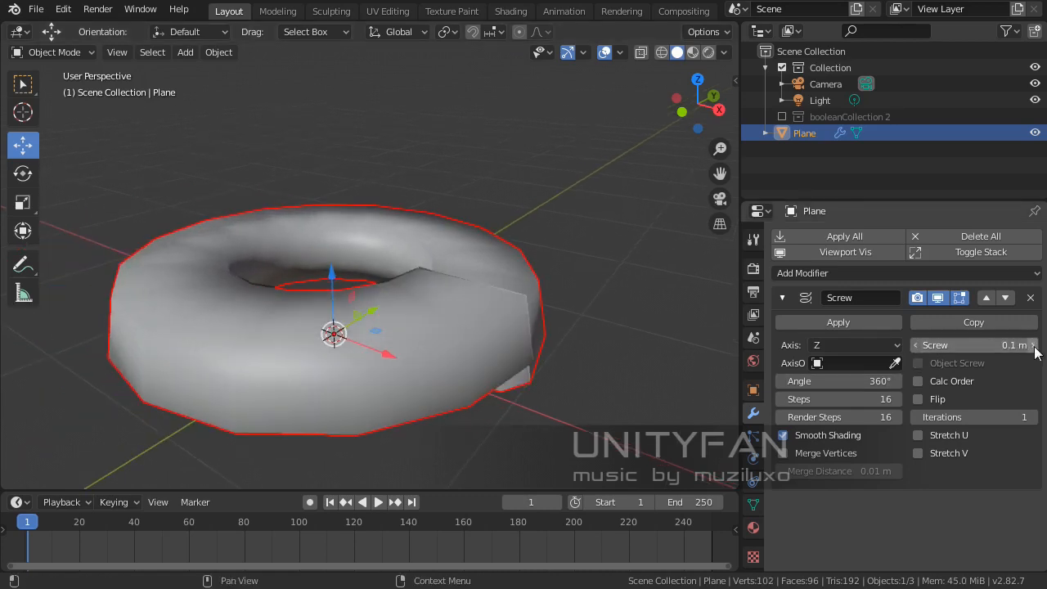
click(1037, 347)
click(1037, 347)
click(1037, 347)
click(1037, 347)
click(1037, 347)
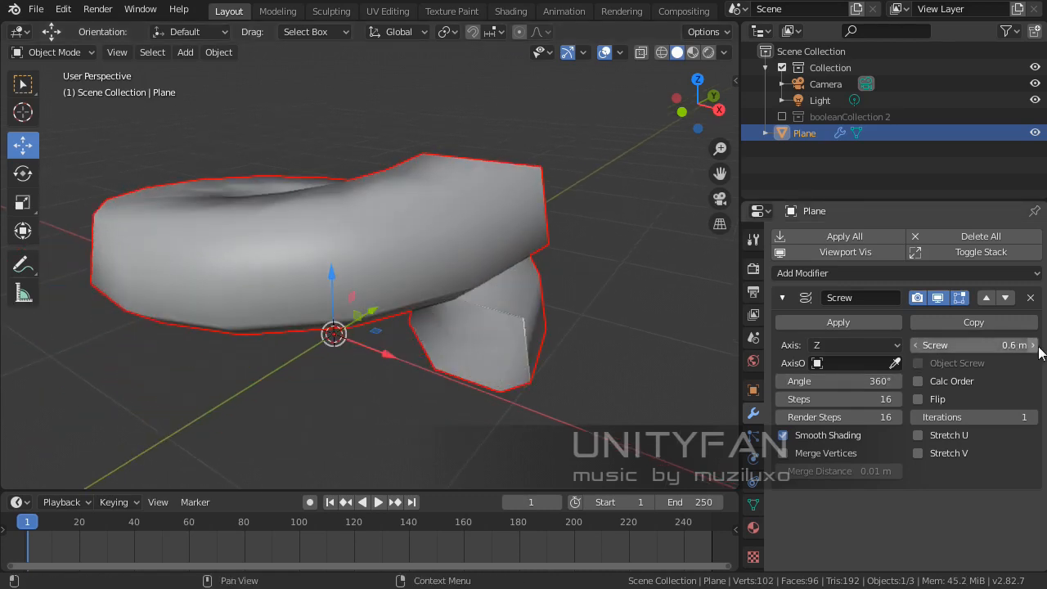
middle_drag(567, 333, 507, 347)
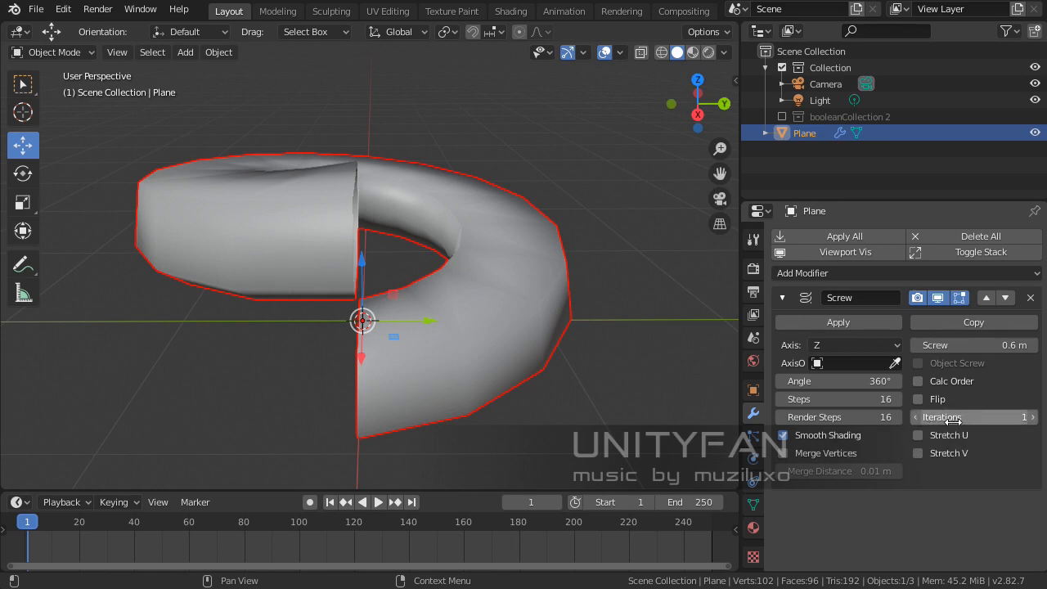
Step: Set the Screw modifier's Iterations to 6 to extend the coil into a longer spring
click(1032, 418)
click(1033, 418)
click(1033, 418)
click(1033, 418)
scroll(417, 273, down, 4)
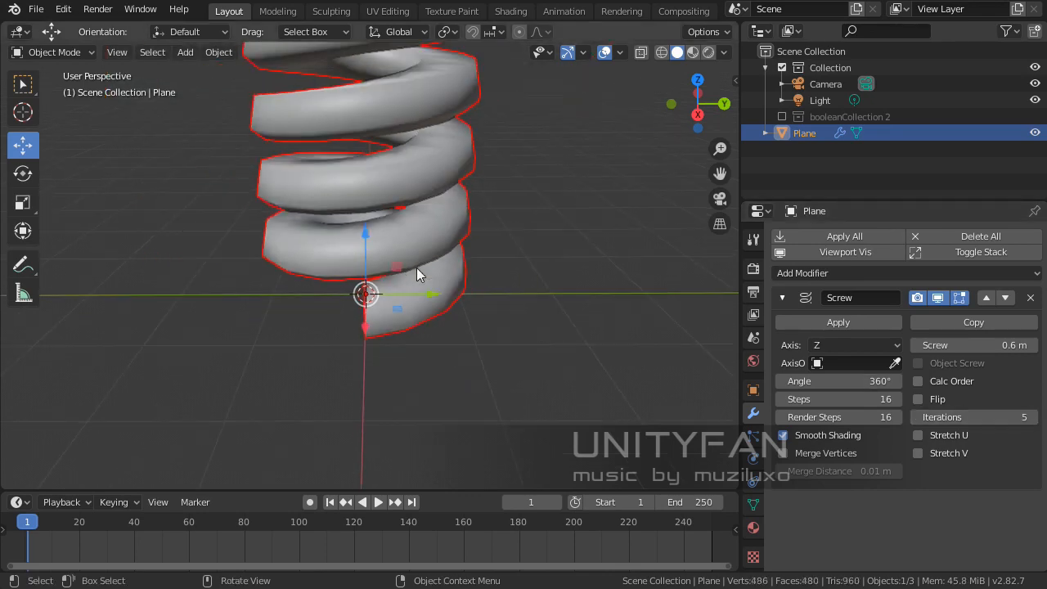
shift+middle_drag(400, 219, 612, 351)
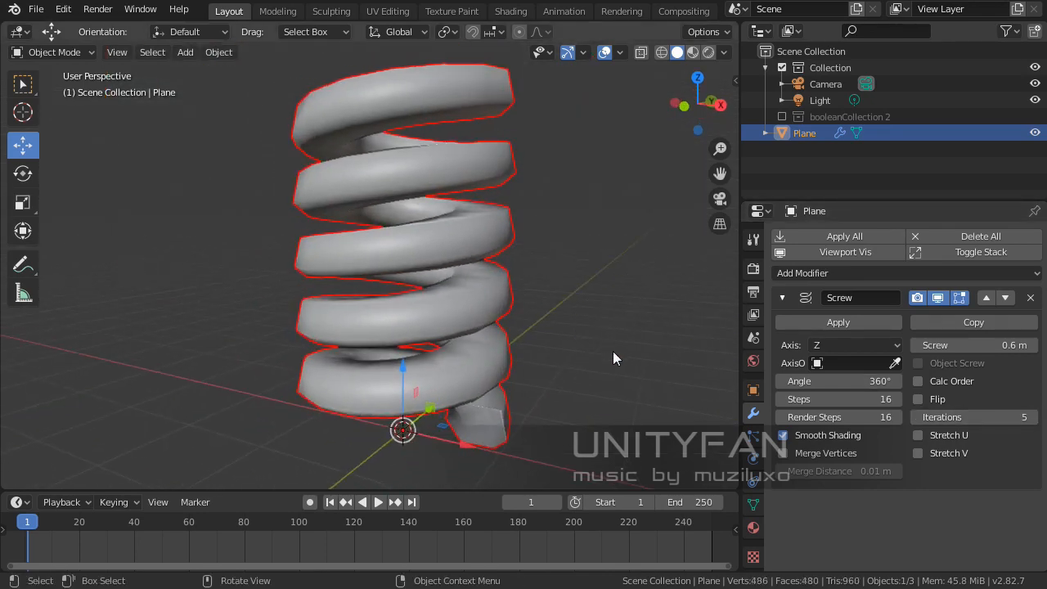
click(1033, 418)
Step: In Edit Mode, narrow the profile by moving its inner wall edge and its lower inner vertex outward along X
middle_drag(458, 270, 397, 299)
scroll(359, 175, up, 4)
key(Tab)
scroll(374, 305, up, 2)
middle_drag(410, 343, 425, 339)
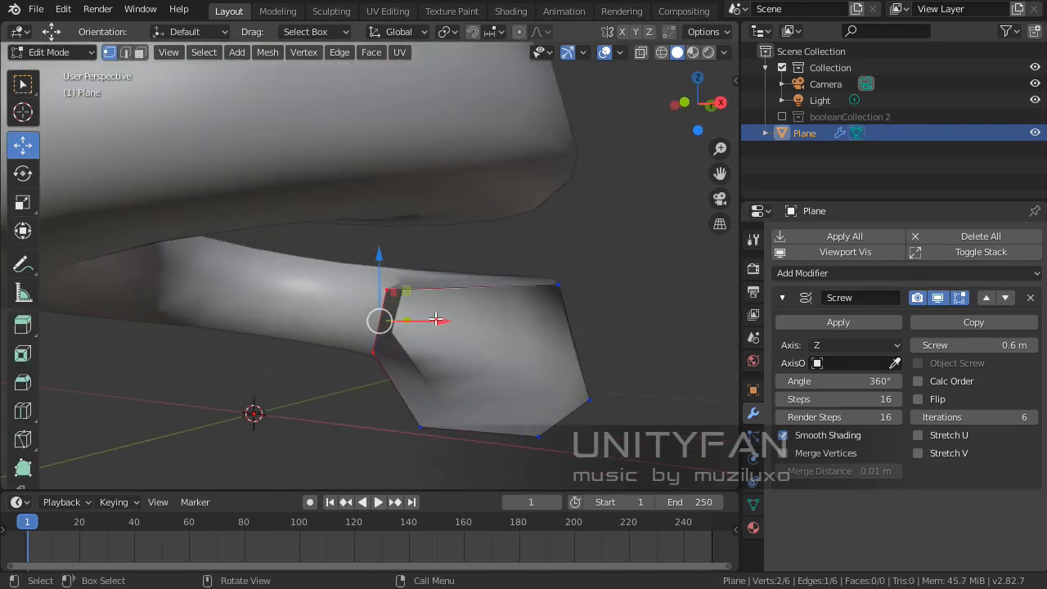
drag(434, 320, 510, 321)
click(421, 428)
drag(484, 435, 547, 435)
shift+middle_drag(543, 422, 175, 97)
Step: Select the whole profile, return to Object Mode and examine the coils of the narrowed spring
key(a)
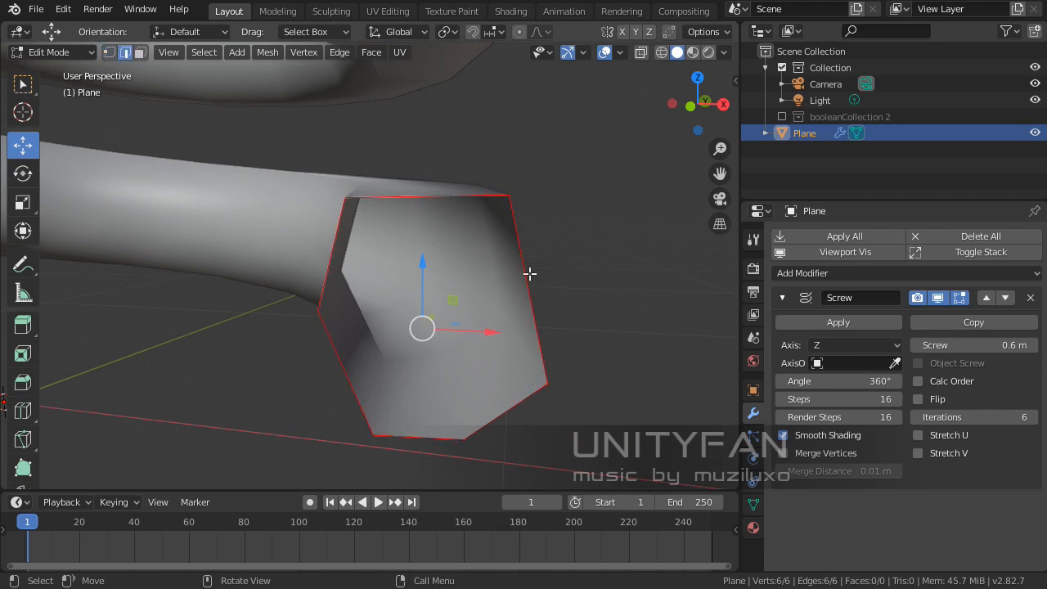
scroll(530, 278, down, 6)
key(Tab)
middle_drag(404, 262, 455, 303)
scroll(378, 259, up, 5)
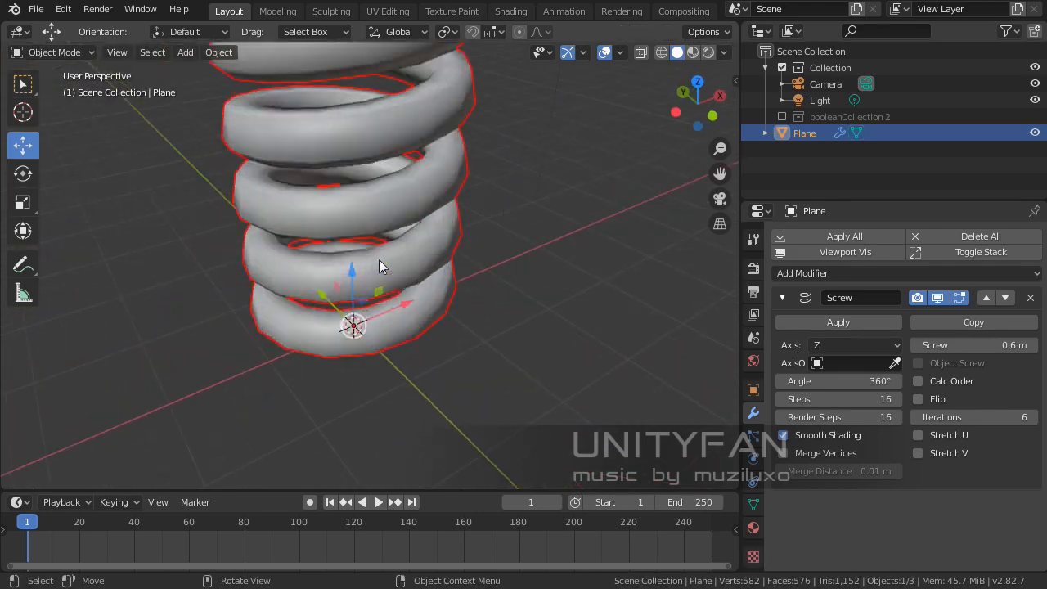
Step: Remove the Screw modifier from the plane and delete the plane
middle_drag(379, 260, 360, 286)
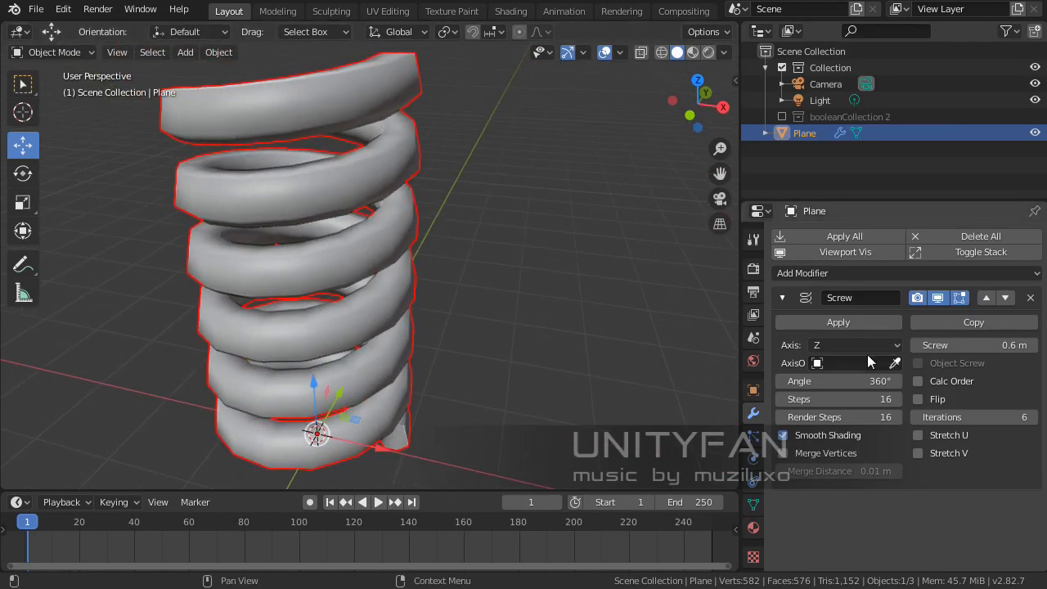
click(1029, 298)
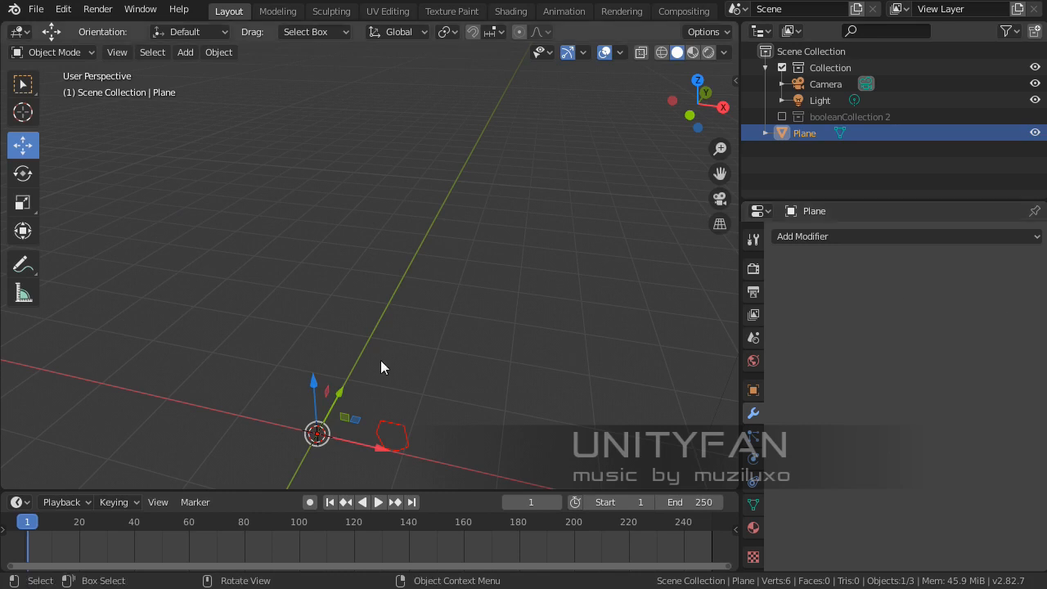
shift+middle_drag(380, 361, 390, 258)
key(x)
click(426, 331)
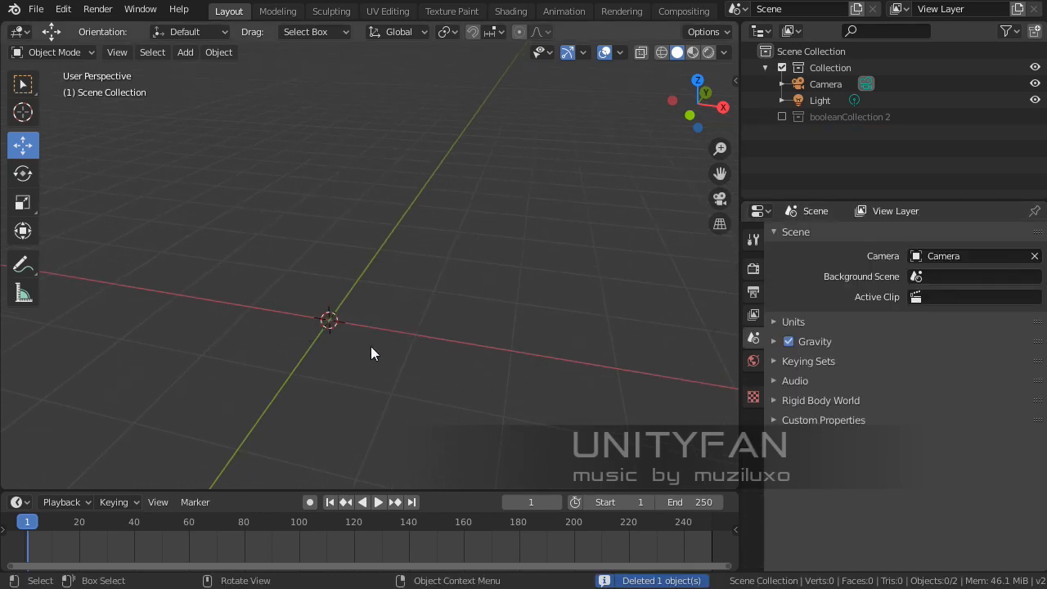
Step: Add a cube mesh at the origin and give it a Skin modifier
key(shift+a)
mouse_move(401, 352)
mouse_move(370, 270)
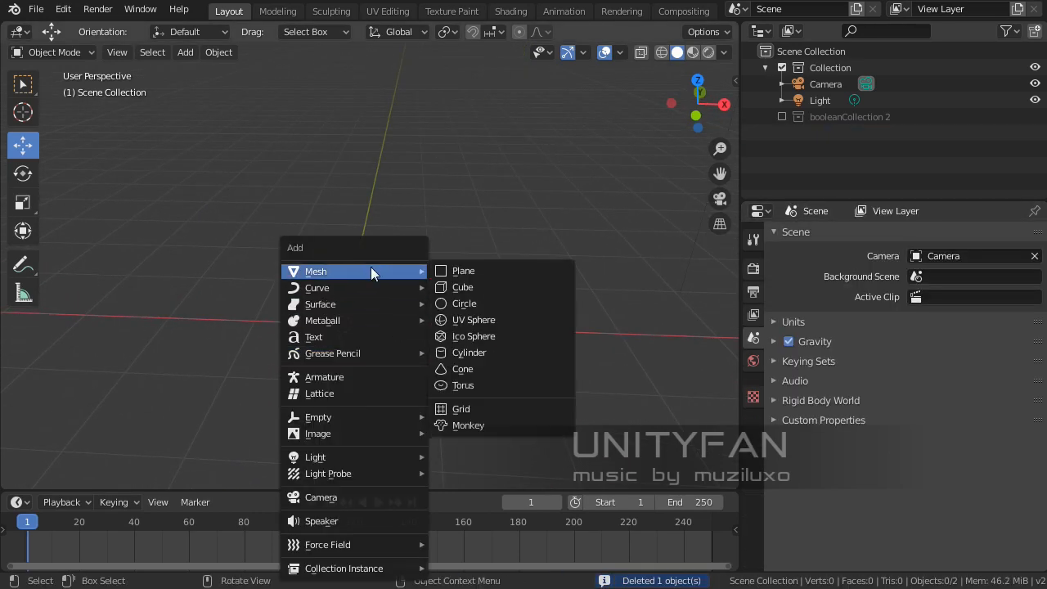
click(470, 289)
click(861, 235)
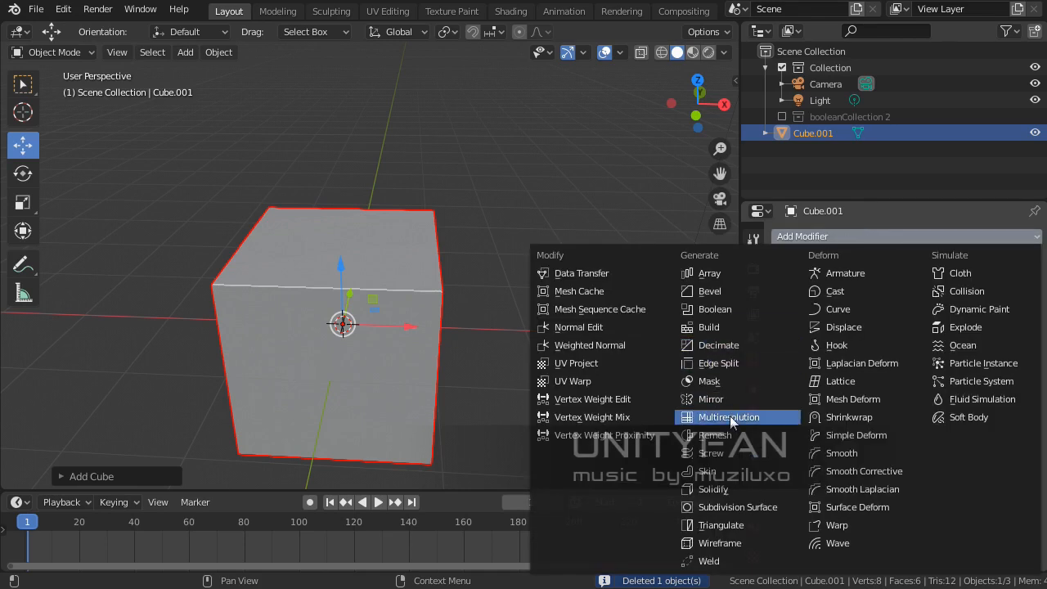
click(717, 475)
middle_drag(599, 447, 421, 323)
Step: Enter Edit Mode with edge selection and raise one top side edge of the skinned cube in the XZ plane
key(Tab)
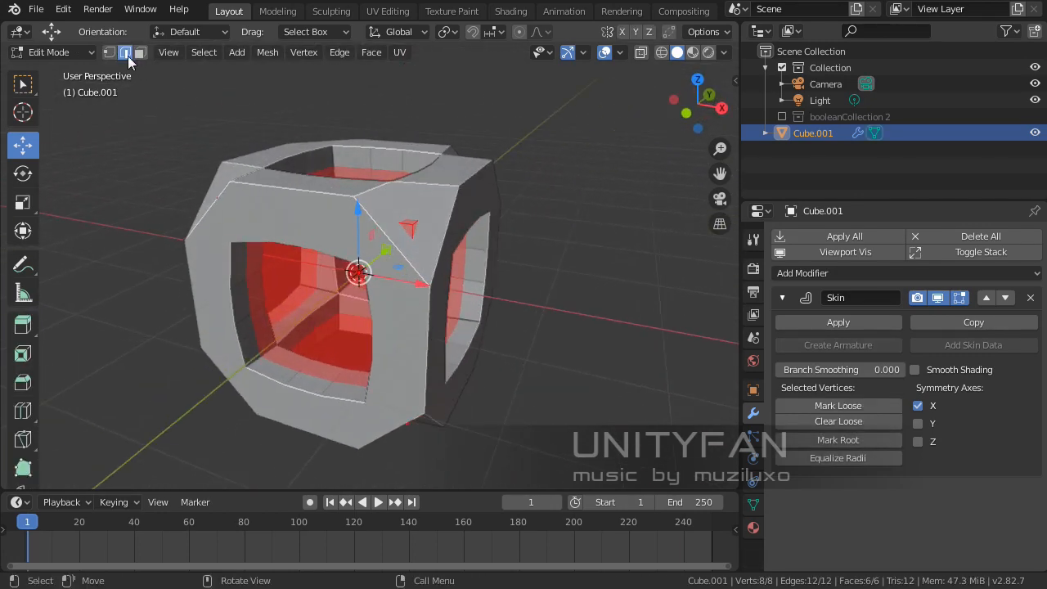
click(451, 194)
middle_drag(450, 193, 516, 233)
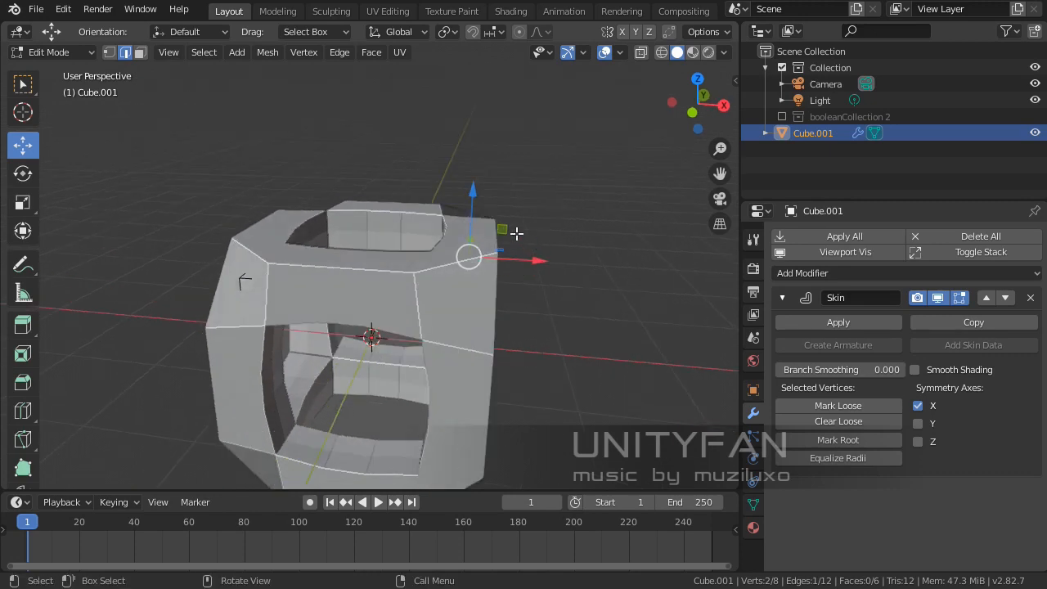
key(g)
click(496, 98)
middle_drag(496, 98, 467, 292)
Step: Move the opposite top edge up and outward in the XZ plane, and shift an adjoining top edge outward along Y
key(g)
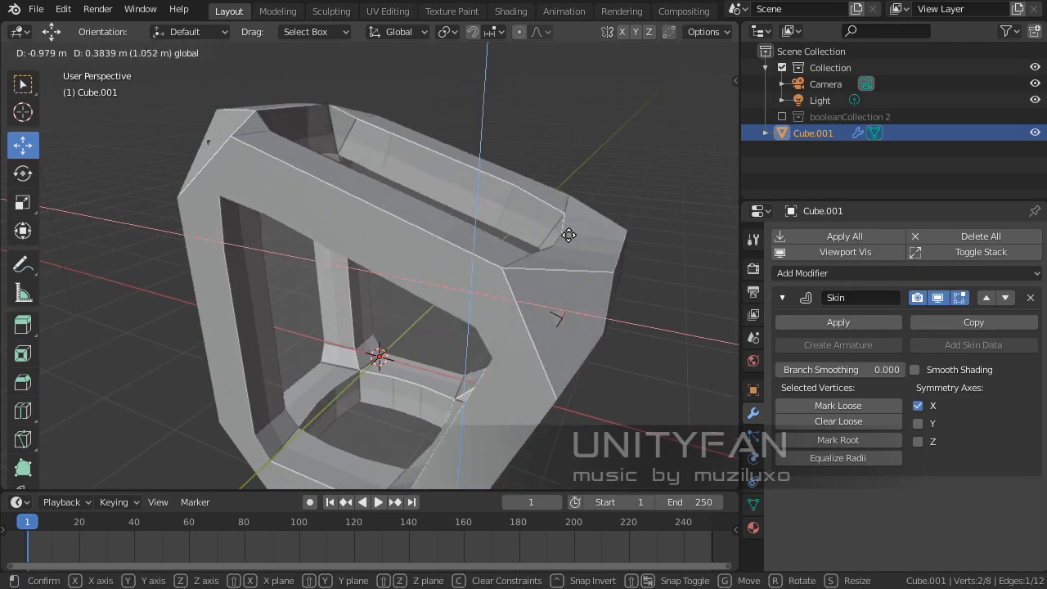
click(645, 164)
middle_drag(646, 163, 458, 258)
drag(474, 183, 643, 200)
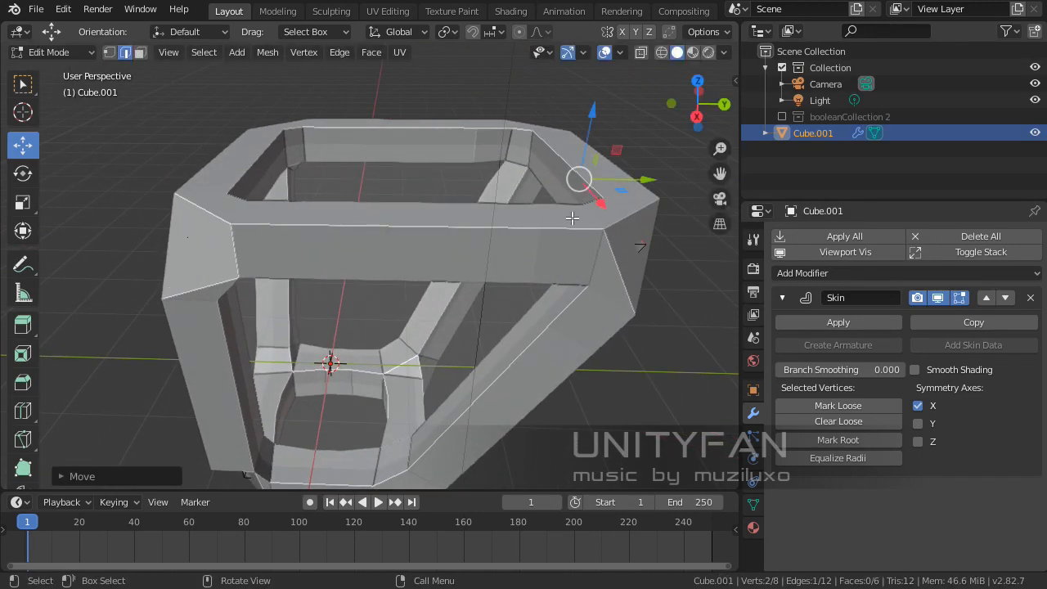
Step: Try adjusting the Skin modifier's Branch Smoothing
middle_drag(572, 217, 251, 248)
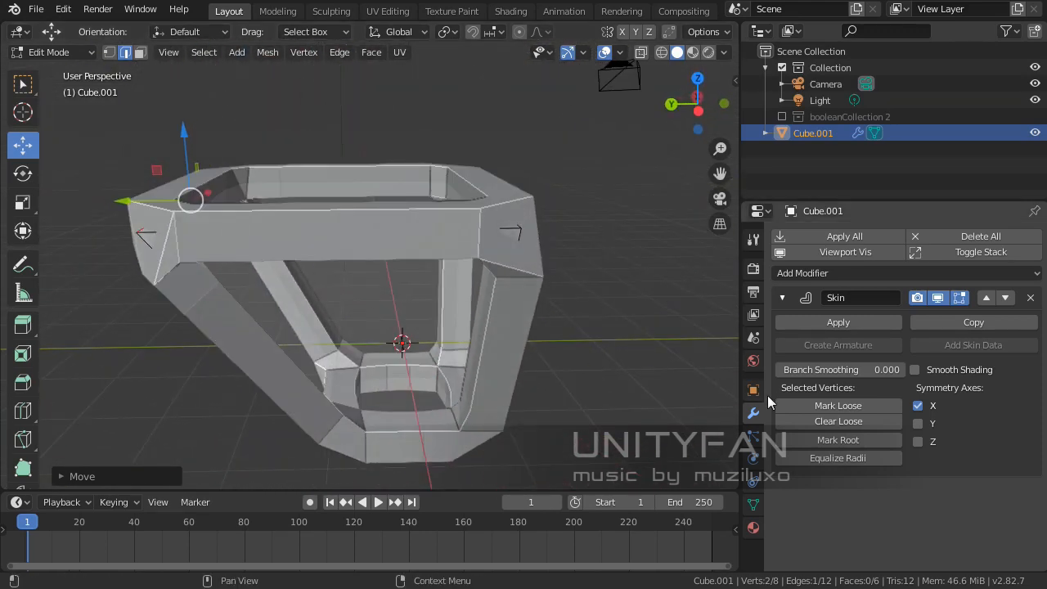
drag(878, 373, 893, 373)
middle_drag(556, 376, 471, 332)
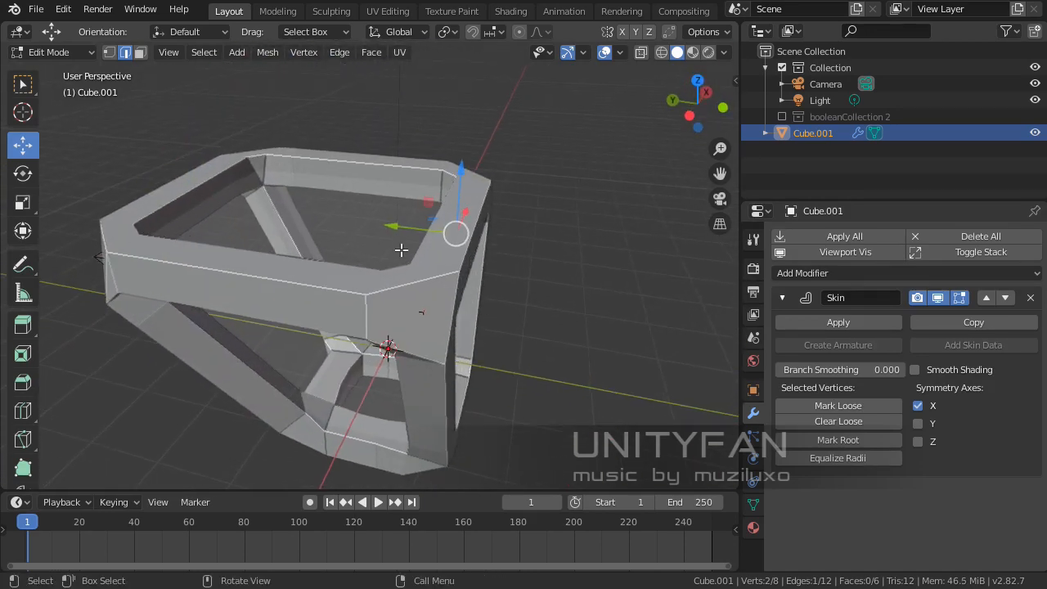
Step: Move a top edge outward along Y and another top edge outward along X by about 1.27 m
key(g)
key(y)
click(634, 250)
middle_drag(634, 250, 324, 332)
key(g)
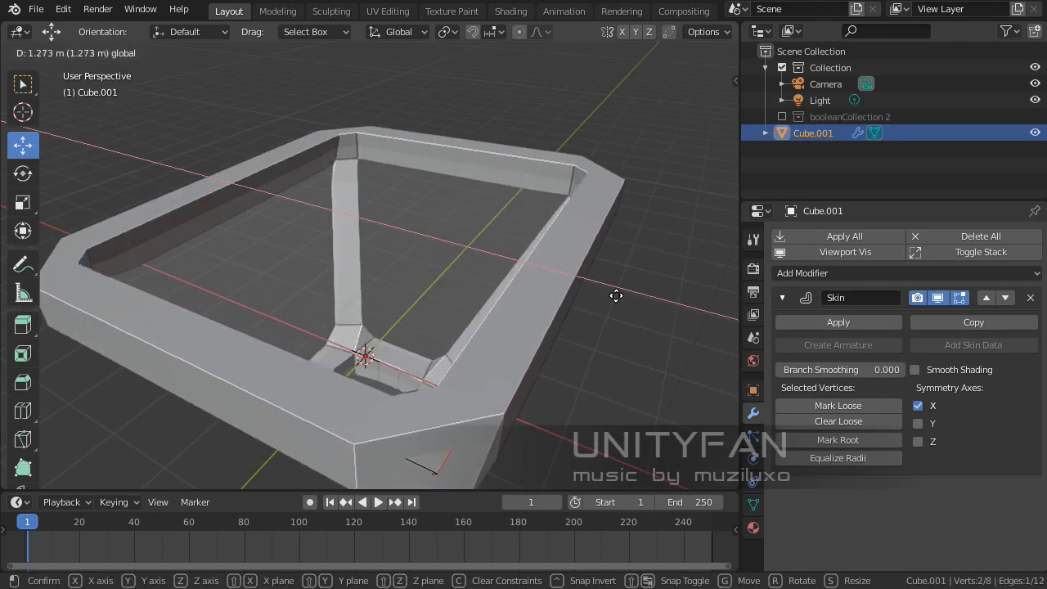
click(614, 294)
mouse_move(615, 294)
middle_down()
mouse_move(556, 338)
mouse_move(467, 203)
mouse_move(315, 259)
mouse_move(404, 285)
mouse_move(351, 338)
mouse_move(451, 328)
mouse_move(379, 250)
mouse_move(388, 270)
mouse_move(311, 253)
mouse_move(406, 292)
middle_up()
Step: Examine the skinned mesh in wireframe shading with all geometry selected, and switch back to solid shading
scroll(406, 285, up, 3)
key(z)
click(350, 317)
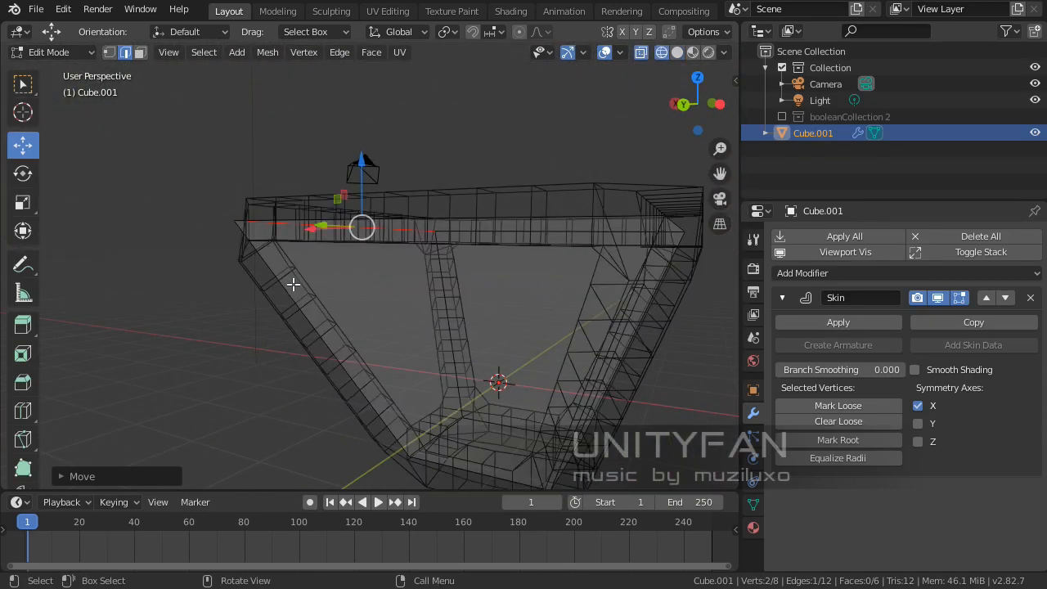
mouse_move(289, 280)
middle_down()
mouse_move(367, 259)
mouse_move(393, 299)
mouse_move(429, 283)
mouse_move(477, 234)
mouse_move(539, 222)
mouse_move(449, 285)
middle_up()
key(a)
middle_drag(364, 178, 360, 348)
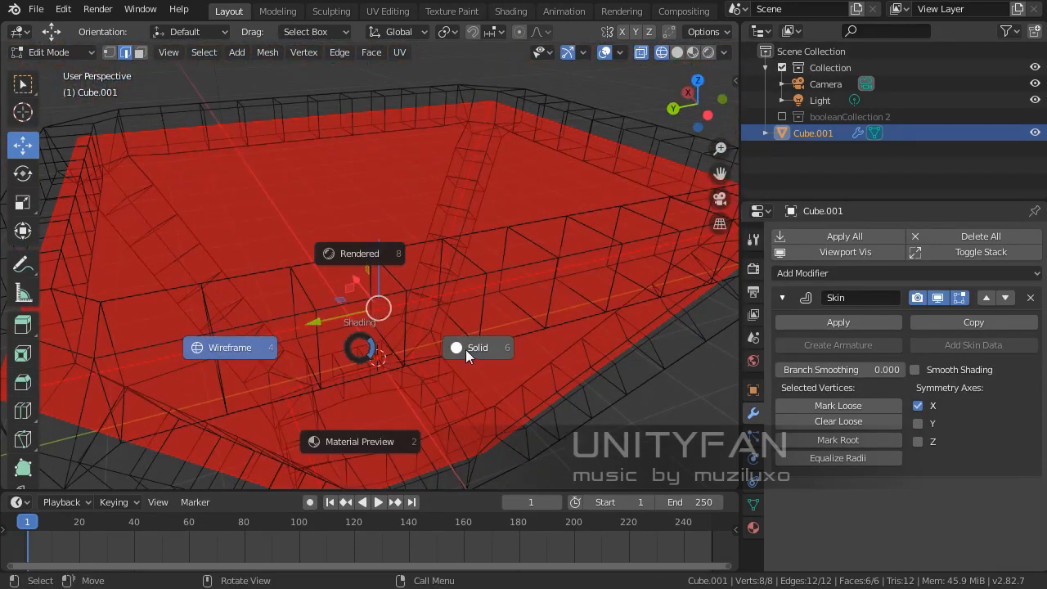
click(466, 350)
scroll(416, 281, down, 4)
mouse_move(465, 350)
middle_down()
mouse_move(417, 281)
mouse_move(495, 333)
mouse_move(533, 315)
middle_up()
Step: Examine the skinned frame and its Skin modifier options in Object Mode
key(Tab)
click(576, 387)
scroll(430, 271, up, 1)
click(430, 272)
middle_drag(430, 271, 450, 321)
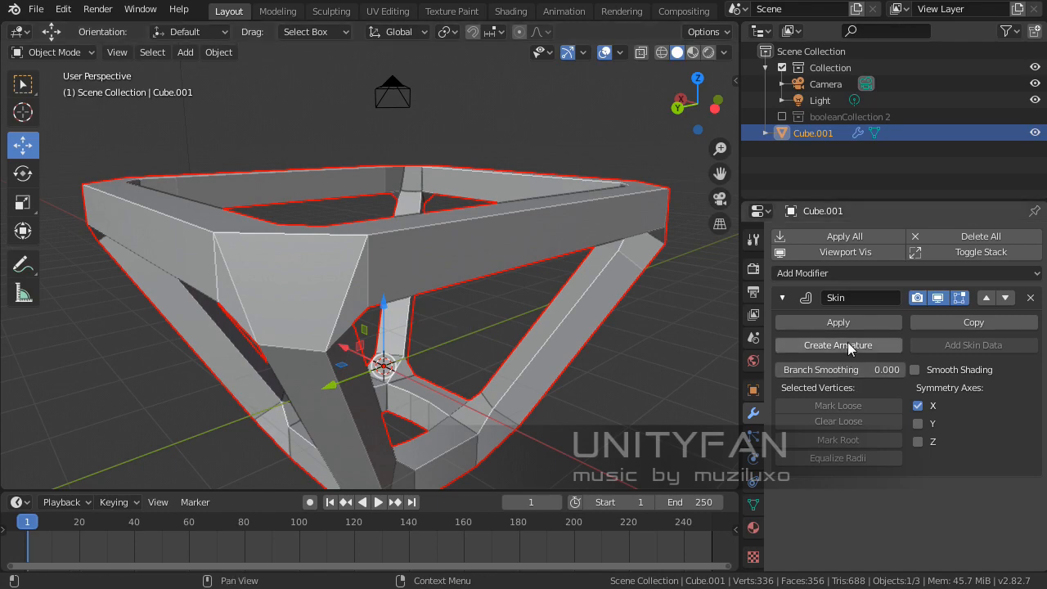
middle_drag(531, 323, 393, 309)
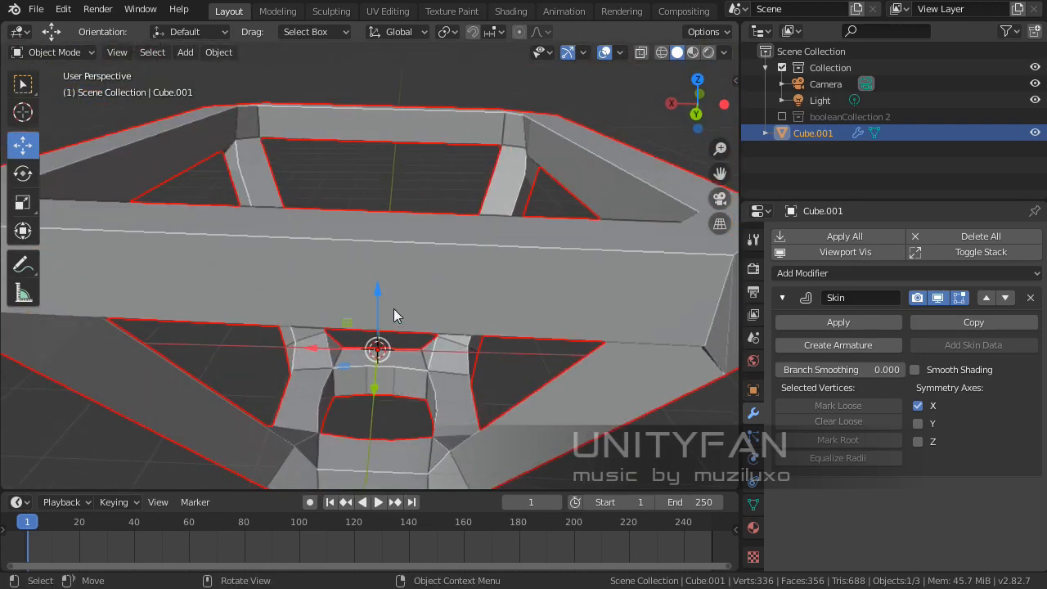
Step: In Edit Mode, move a top corner vertex outward along X and up by about 1.7 m each in the XZ plane
key(Tab)
scroll(393, 308, down, 5)
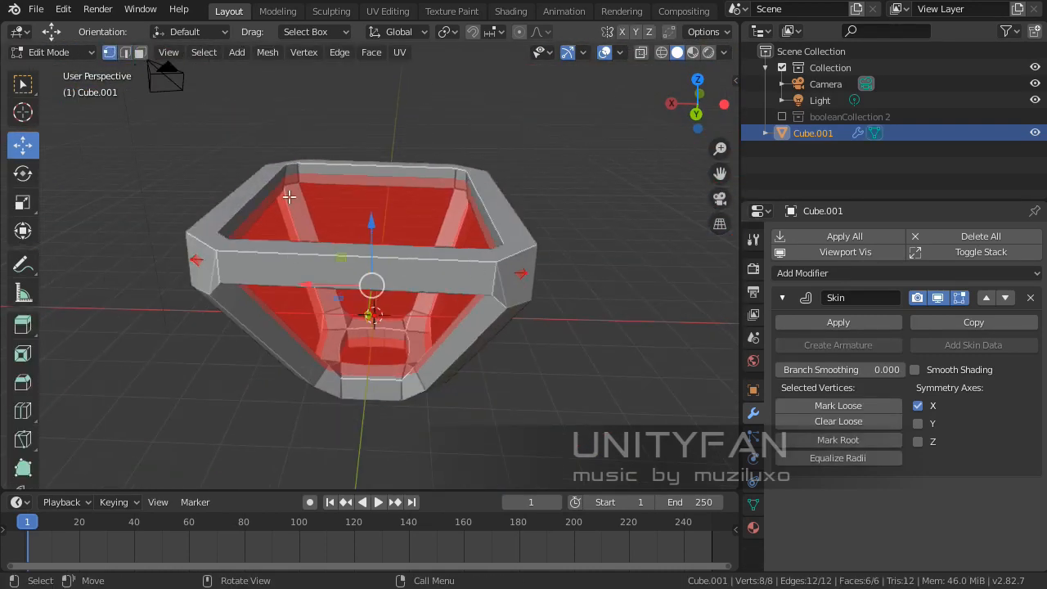
click(521, 269)
middle_drag(521, 268, 486, 258)
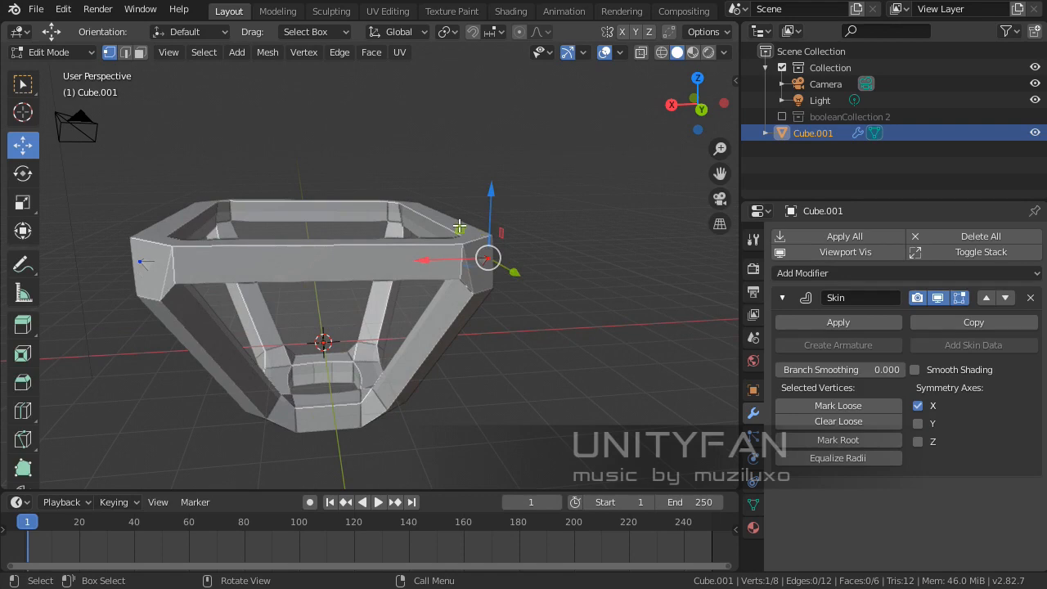
key(g)
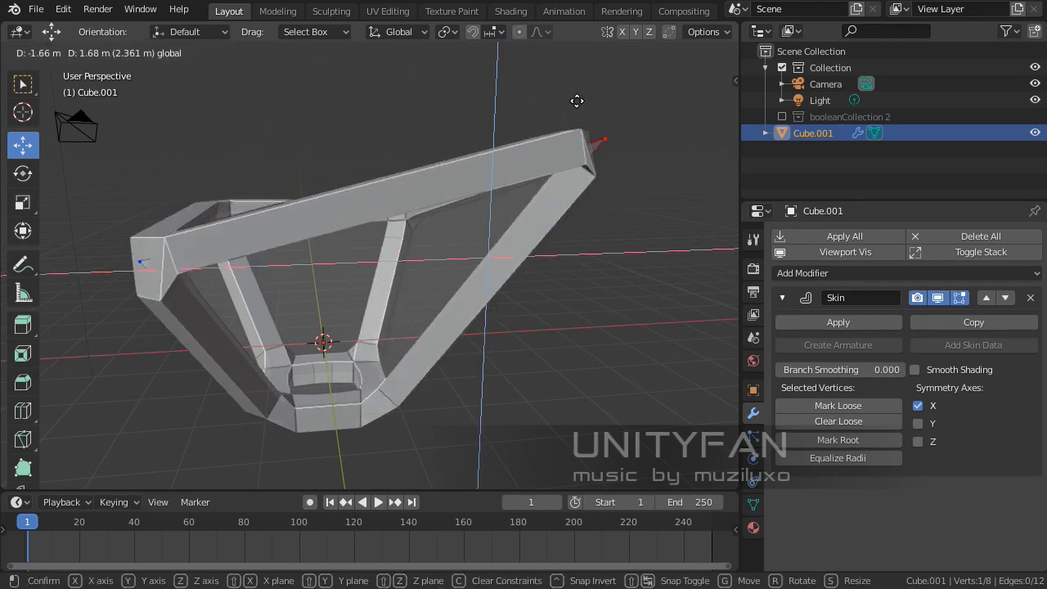
click(576, 100)
Step: Move another top corner vertex about 2.5 m up and 0.35 m along X in the XZ plane
middle_drag(215, 258, 347, 302)
click(262, 273)
scroll(262, 273, down, 4)
middle_drag(348, 302, 323, 277)
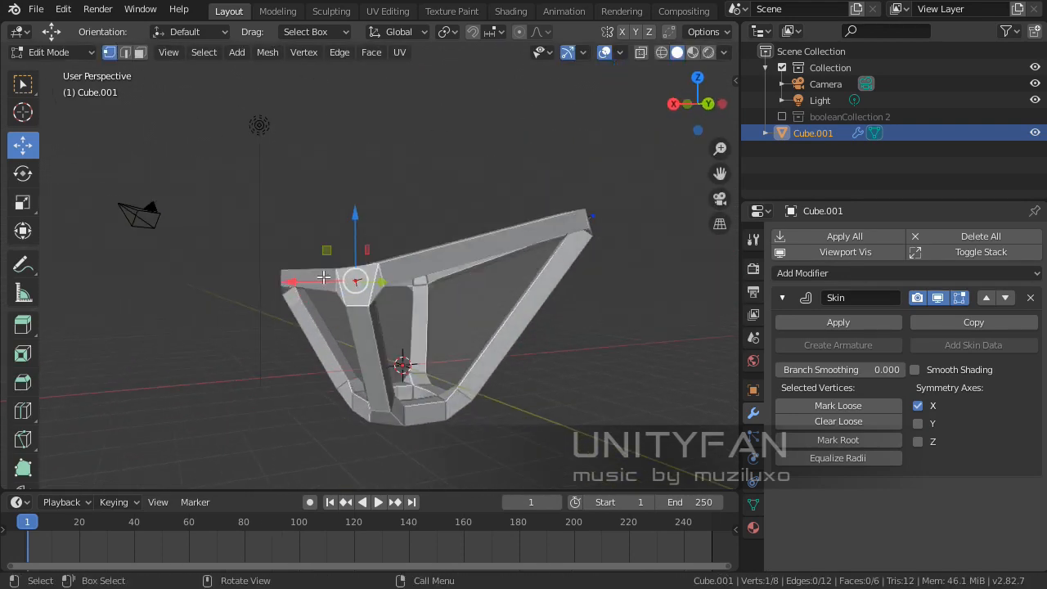
key(g)
key(shift+y)
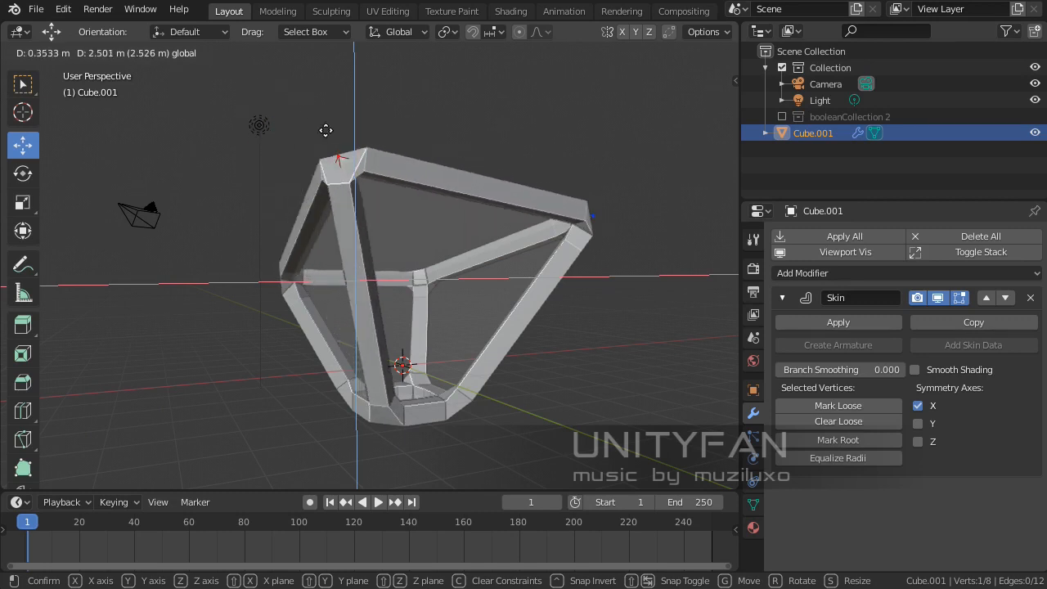
click(326, 131)
Step: Extrude the frame's side face outward to lengthen the skinned framework, and return to Object Mode
middle_drag(326, 130, 371, 276)
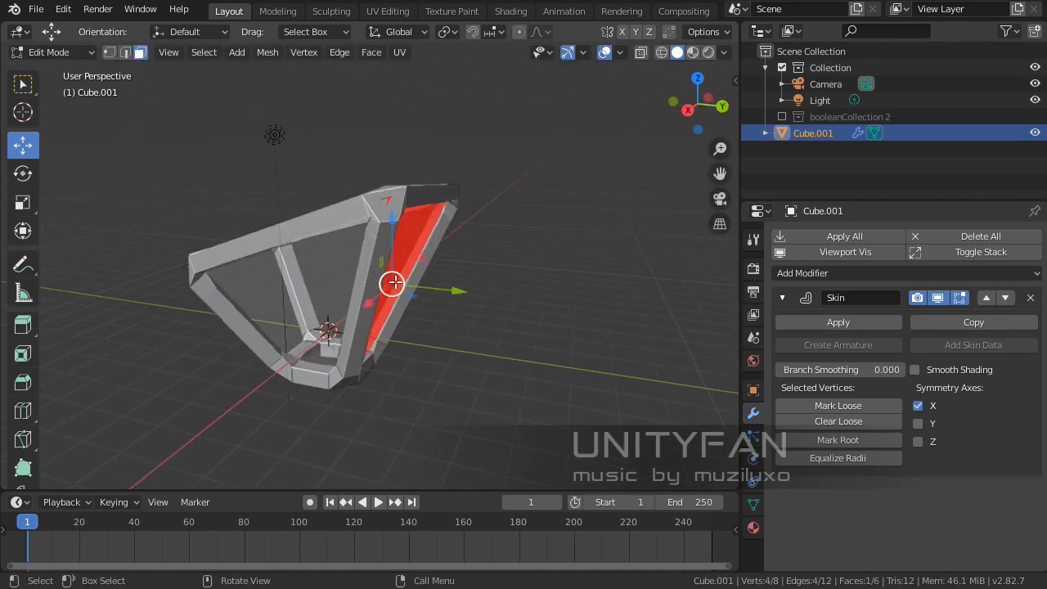
key(e)
click(537, 355)
middle_drag(537, 355, 529, 388)
key(Tab)
click(529, 380)
scroll(461, 345, up, 5)
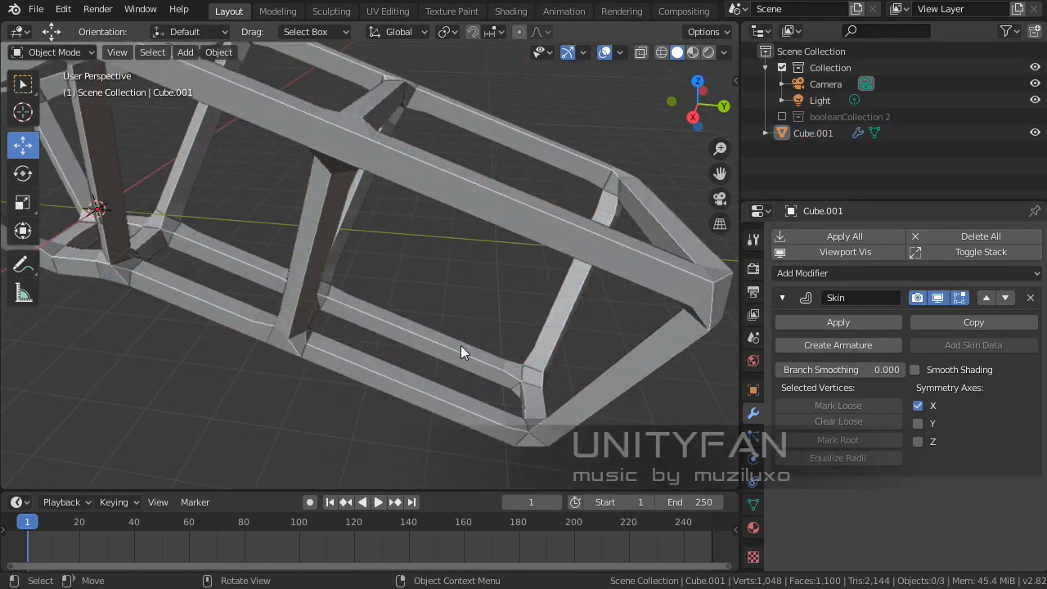
middle_drag(461, 345, 124, 370)
Step: Delete the skinned framework and add a new cube mesh at the origin
click(403, 360)
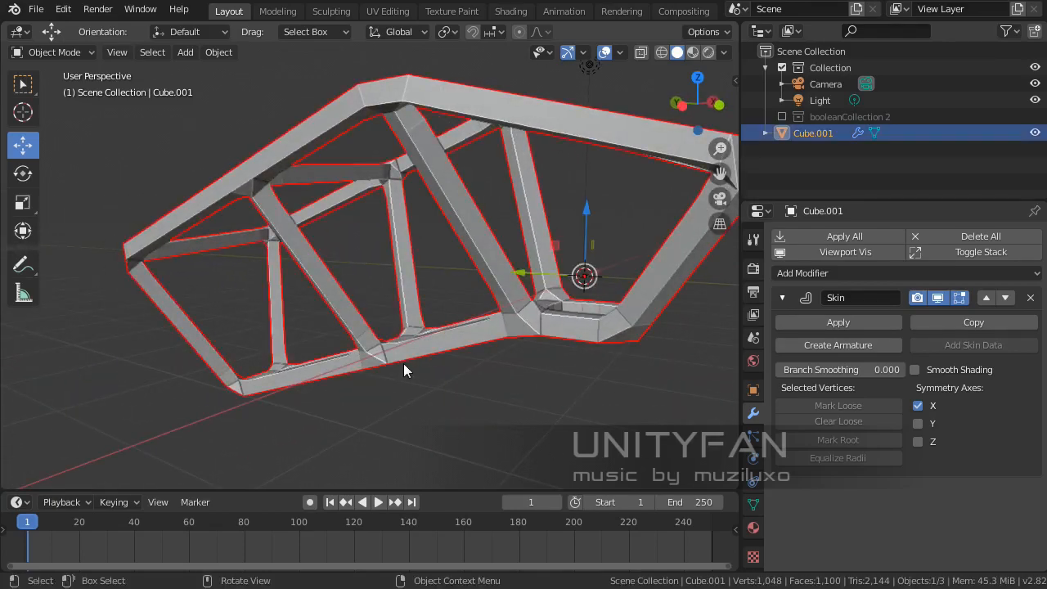
middle_drag(403, 363, 392, 331)
scroll(334, 346, up, 3)
key(x)
click(351, 370)
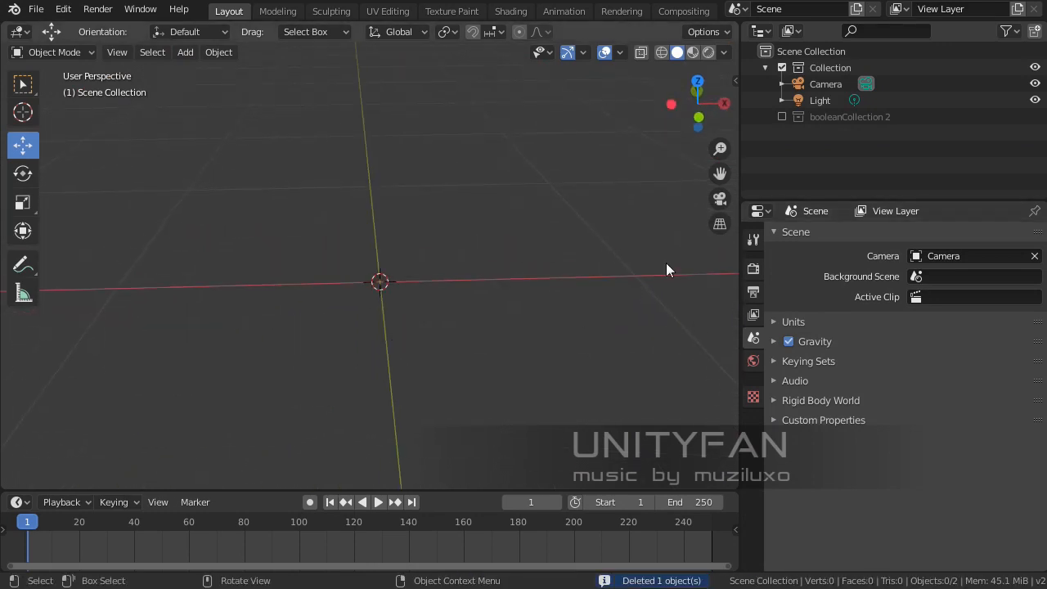
key(shift+a)
mouse_move(450, 273)
click(543, 277)
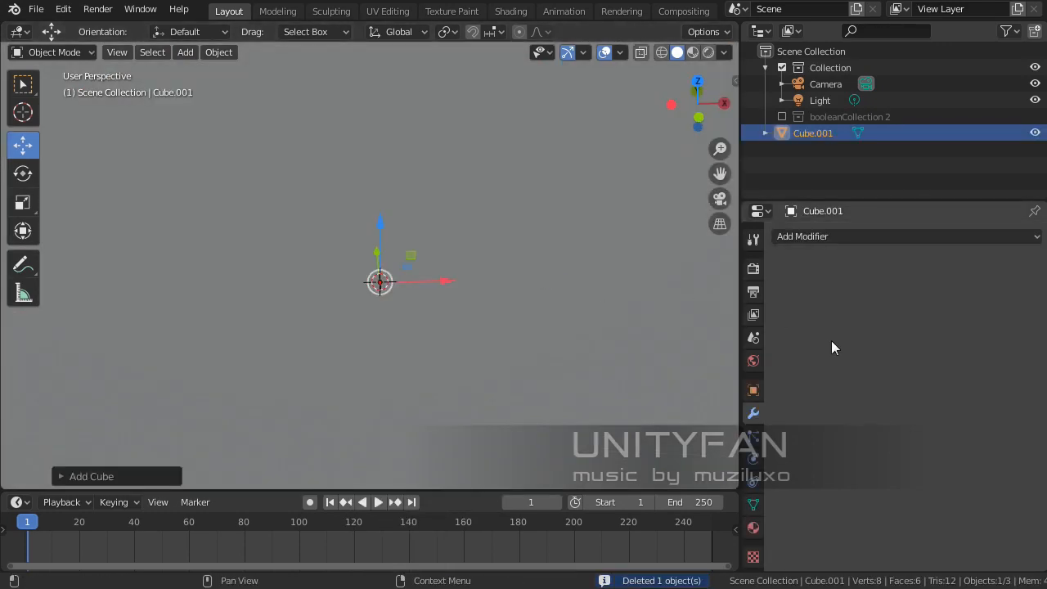
scroll(384, 275, down, 4)
middle_drag(384, 276, 319, 288)
click(806, 235)
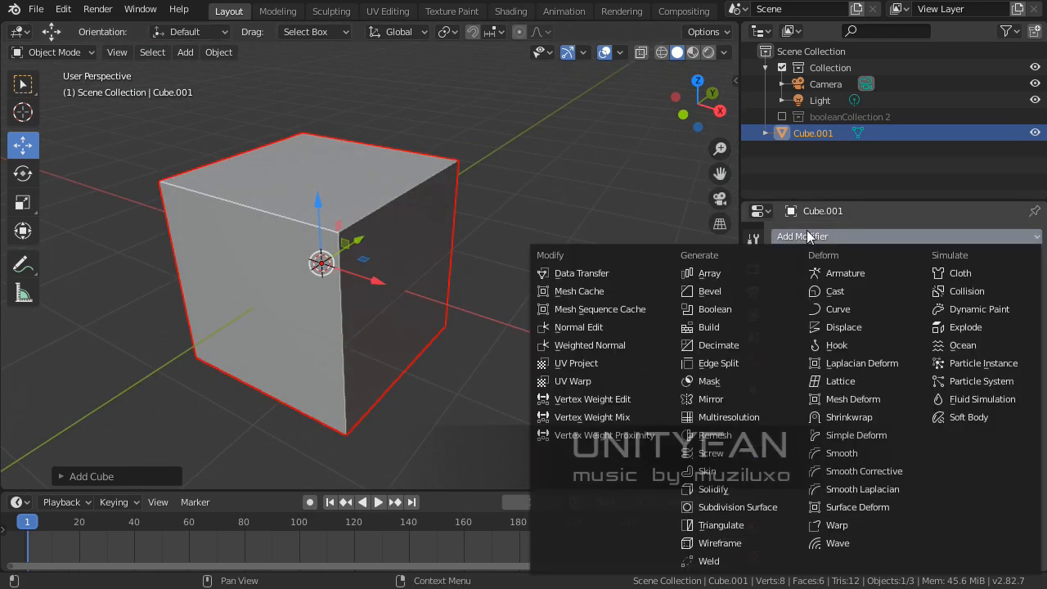
click(814, 236)
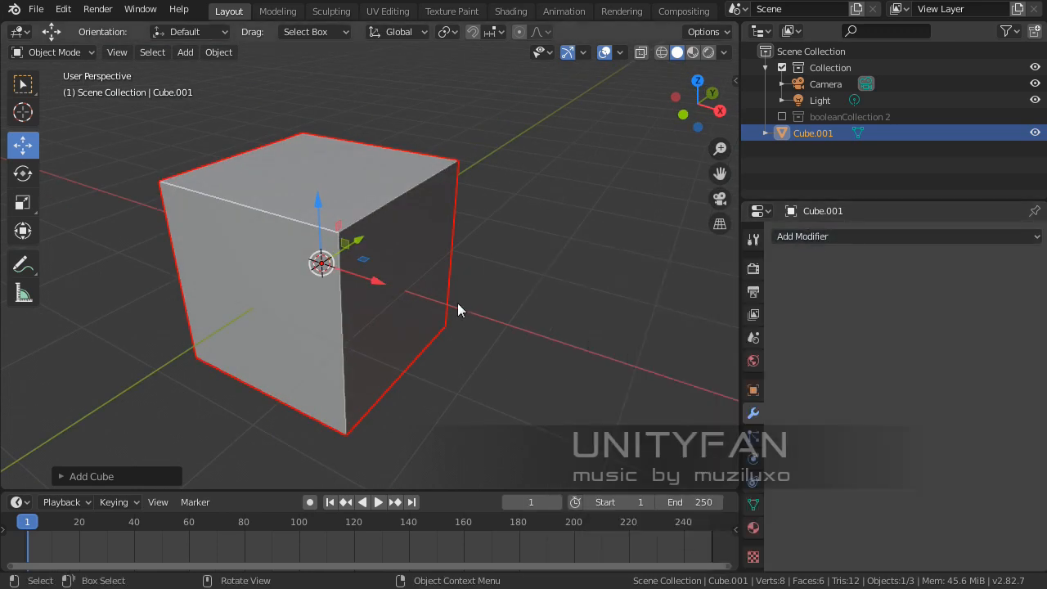
middle_drag(458, 304, 425, 341)
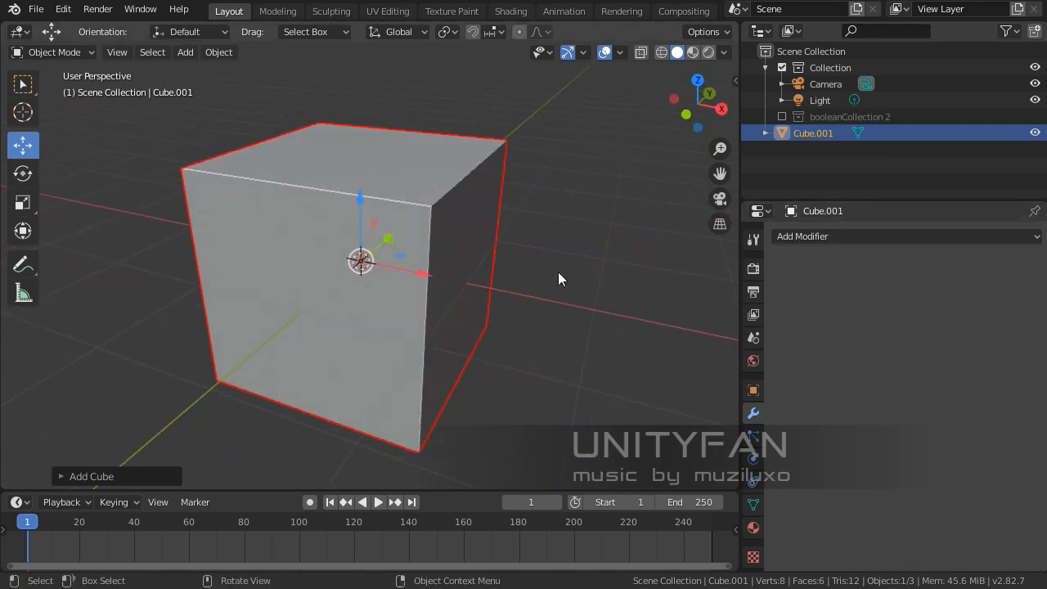
middle_drag(558, 272, 713, 319)
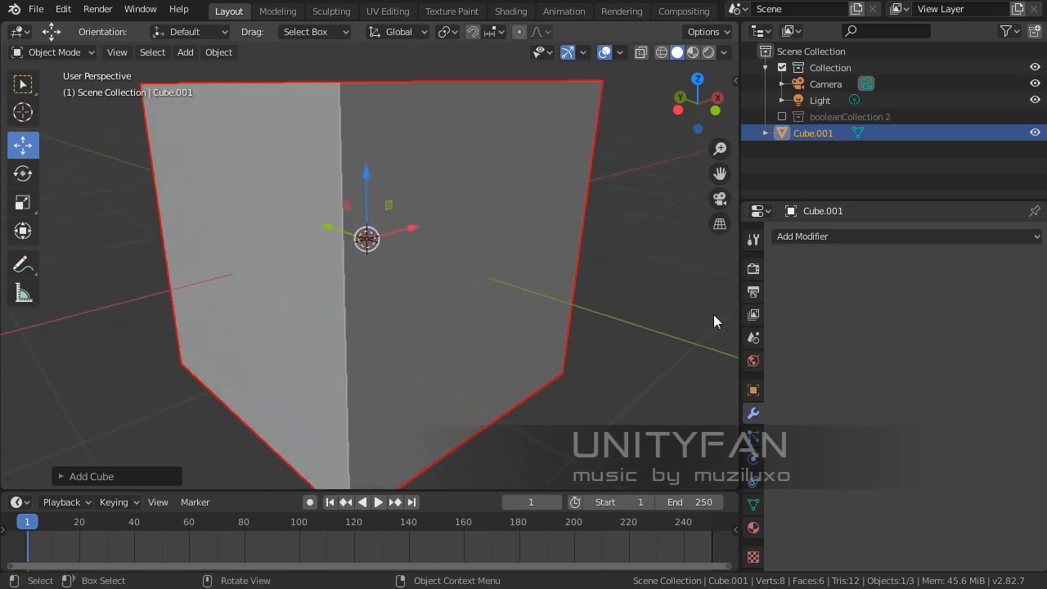
scroll(456, 278, down, 4)
scroll(452, 272, up, 1)
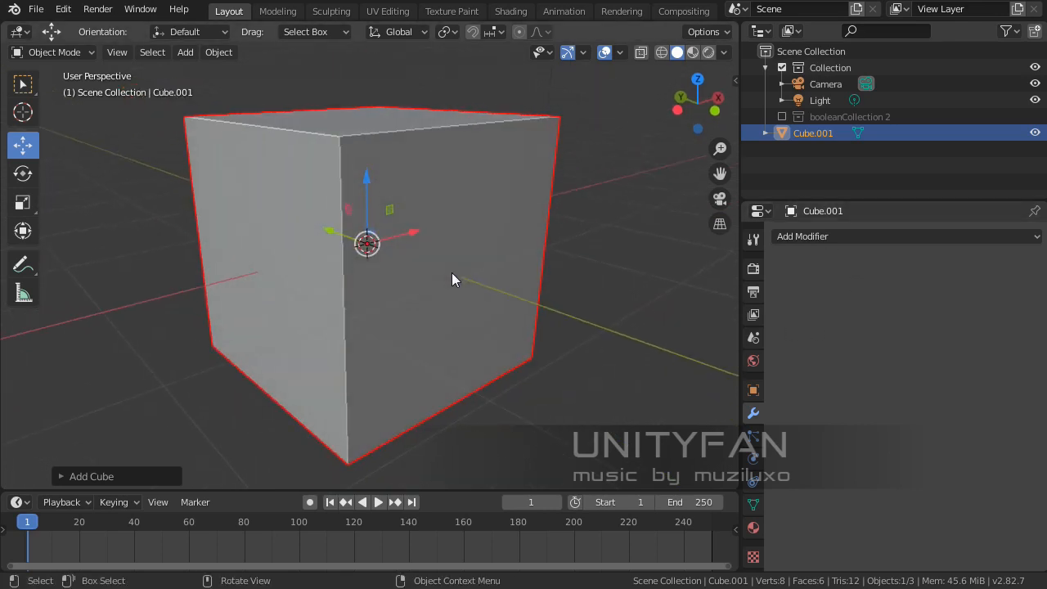
click(873, 237)
click(873, 236)
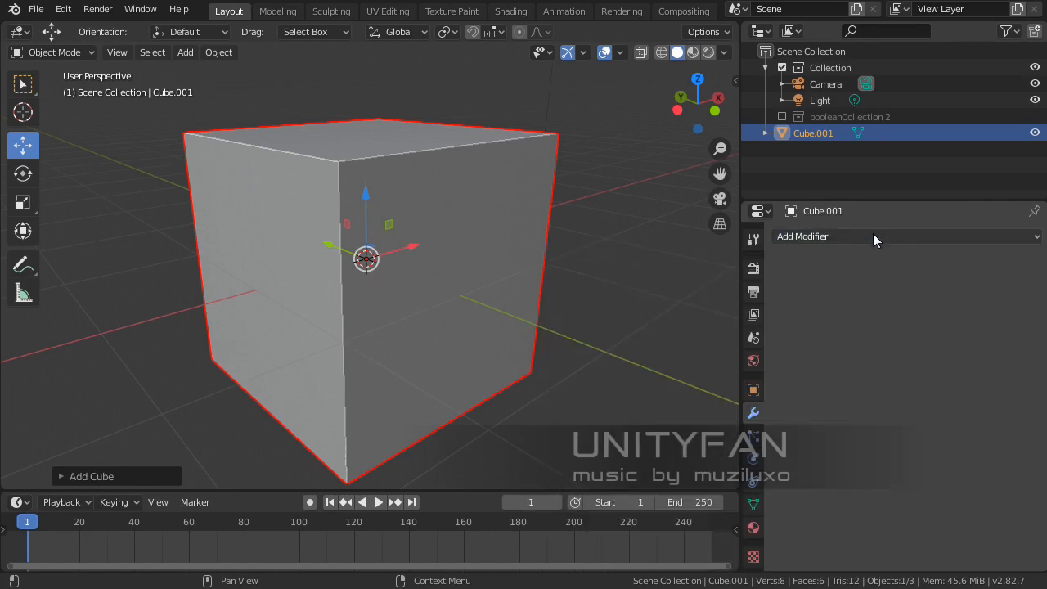
middle_drag(428, 284, 426, 308)
scroll(427, 307, up, 2)
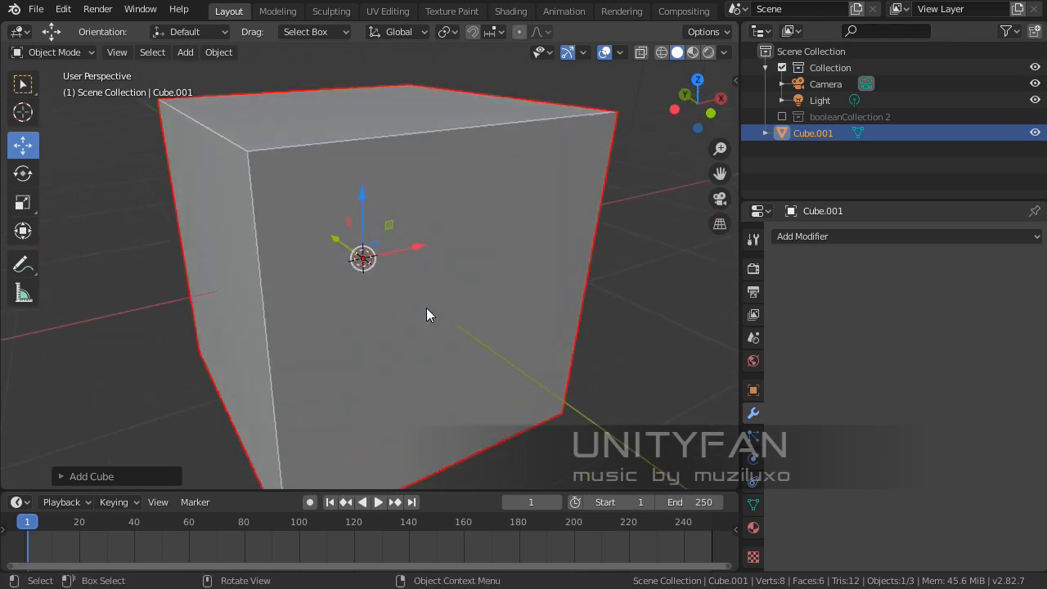
mouse_move(426, 307)
middle_down()
mouse_move(442, 308)
mouse_move(449, 292)
mouse_move(424, 281)
mouse_move(406, 248)
mouse_move(402, 311)
mouse_move(411, 322)
middle_up()
scroll(412, 316, up, 3)
Step: Add a Solidify modifier to the new cube
click(845, 237)
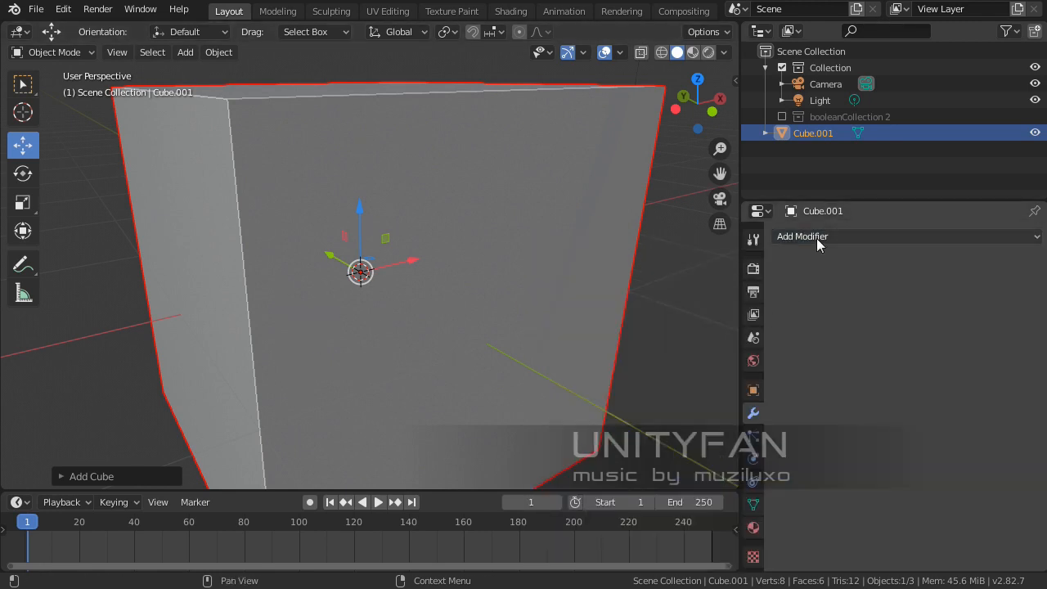
click(816, 238)
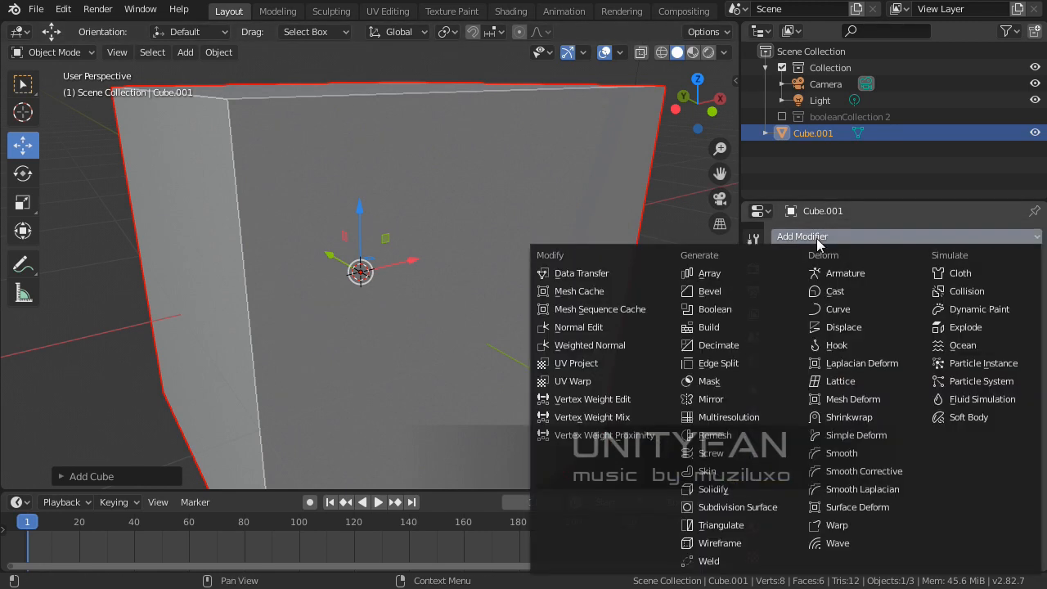
click(723, 491)
middle_drag(510, 367, 470, 321)
scroll(535, 316, down, 3)
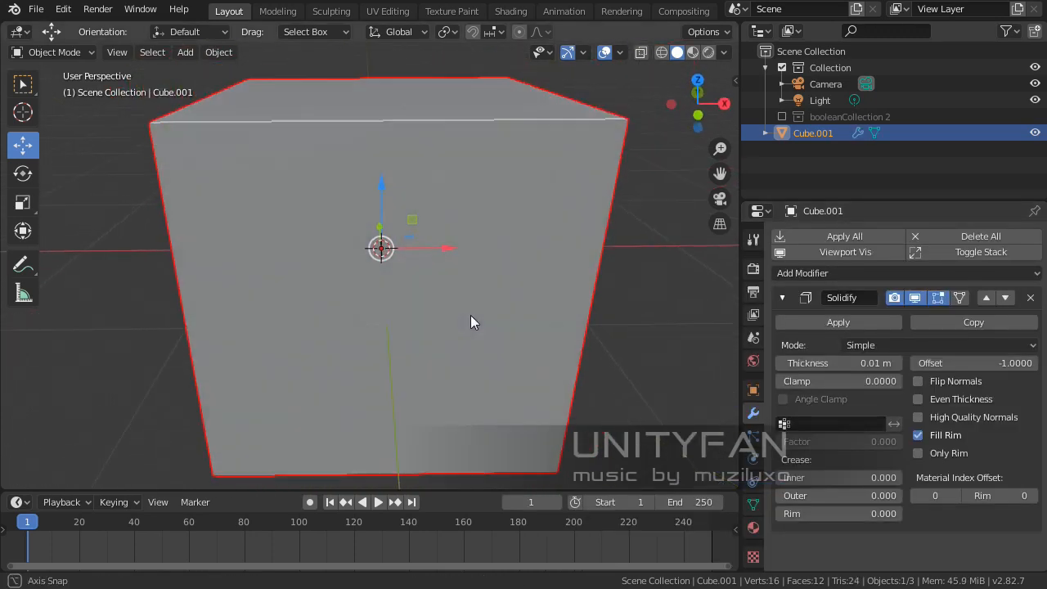
Step: In Edit Mode, delete two adjacent side faces of the cube to open up its interior
key(Tab)
mouse_move(406, 303)
middle_down()
mouse_move(505, 303)
mouse_move(572, 351)
mouse_move(385, 280)
mouse_move(398, 295)
middle_up()
click(500, 267)
scroll(519, 275, down, 2)
key(Tab)
click(581, 353)
scroll(367, 257, up, 2)
middle_drag(367, 256, 553, 259)
click(491, 220)
key(Tab)
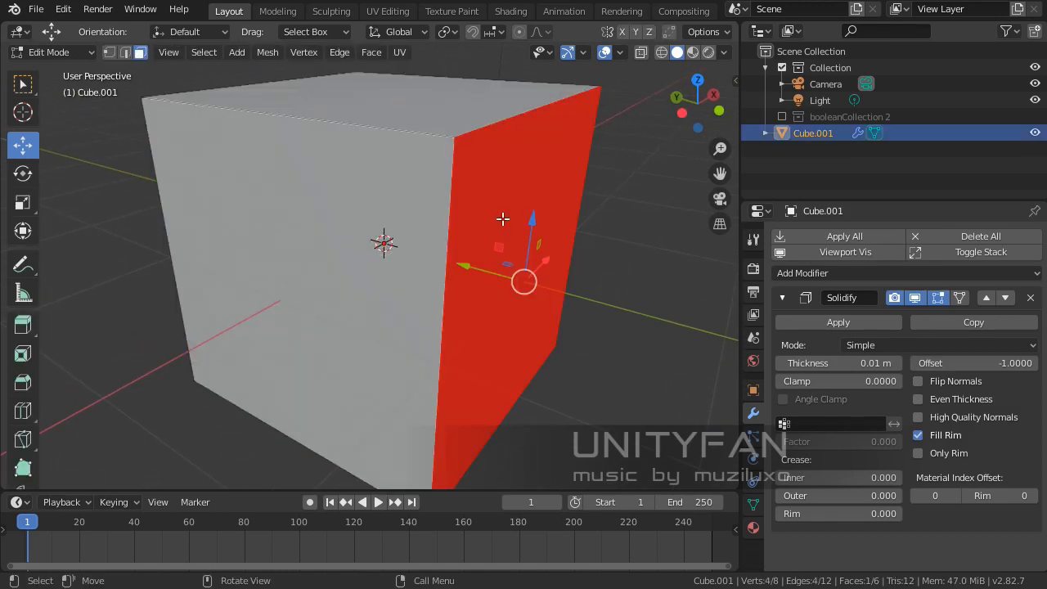
shift+click(365, 224)
key(x)
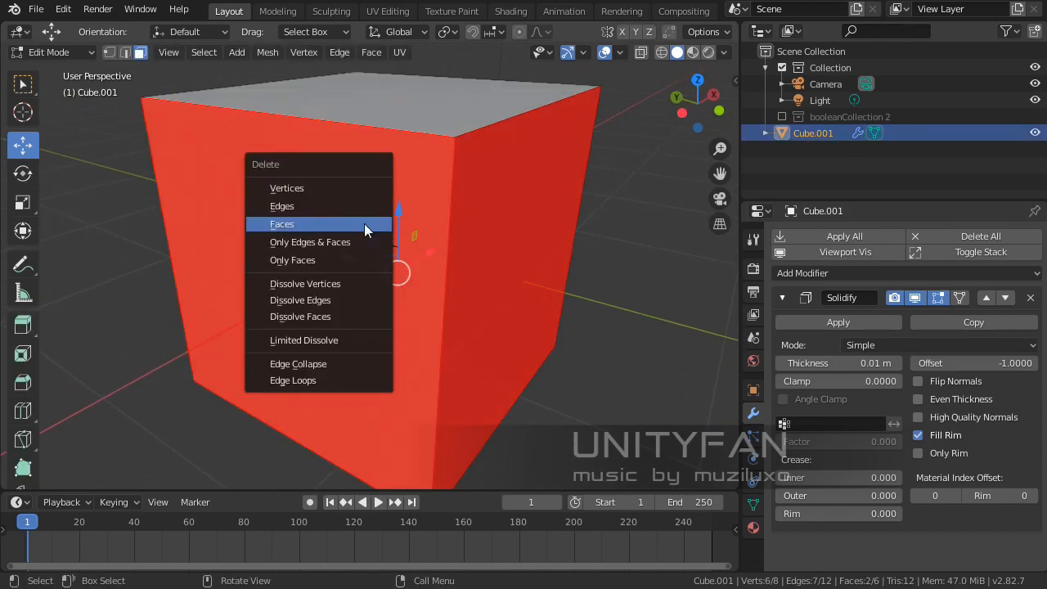
click(367, 227)
Step: Return to Object Mode and set the Solidify thickness to 0.1 m
middle_drag(367, 227, 306, 285)
key(Tab)
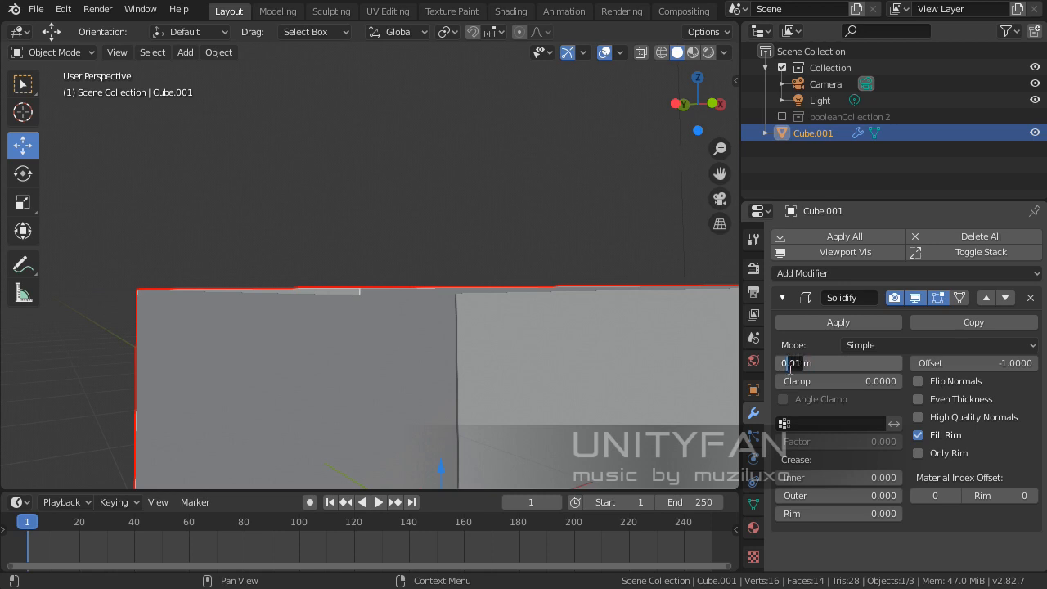
key(Return)
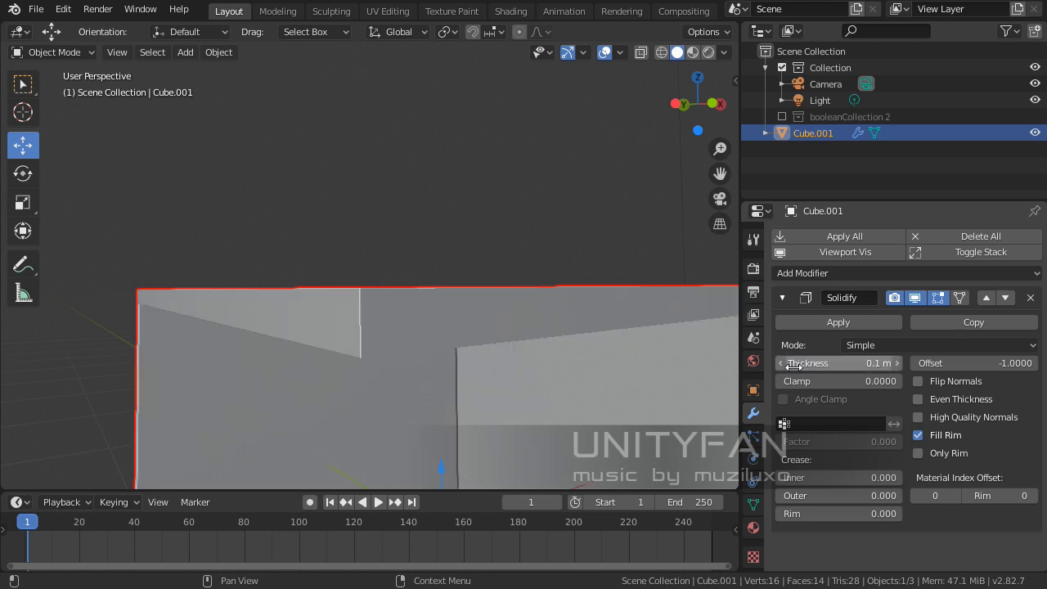
middle_drag(352, 294, 559, 194)
Step: In Edit Mode, try moving the free corner vertex of the top face upward
key(Tab)
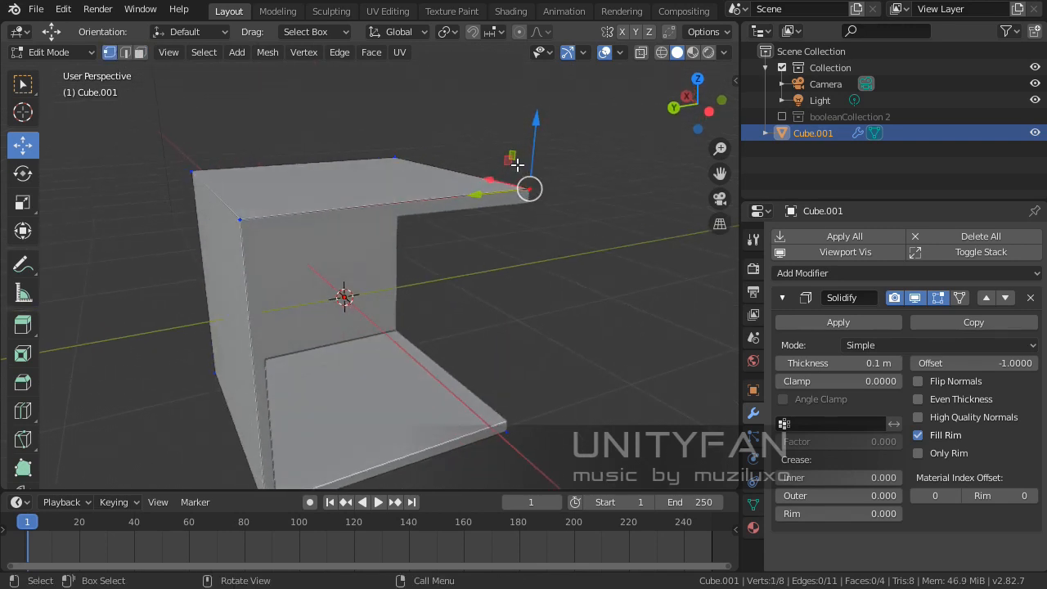
drag(504, 157, 475, 69)
middle_drag(444, 119, 352, 258)
Step: Knife-cut two roughly parallel bent lines across the top face around its free corner
click(306, 170)
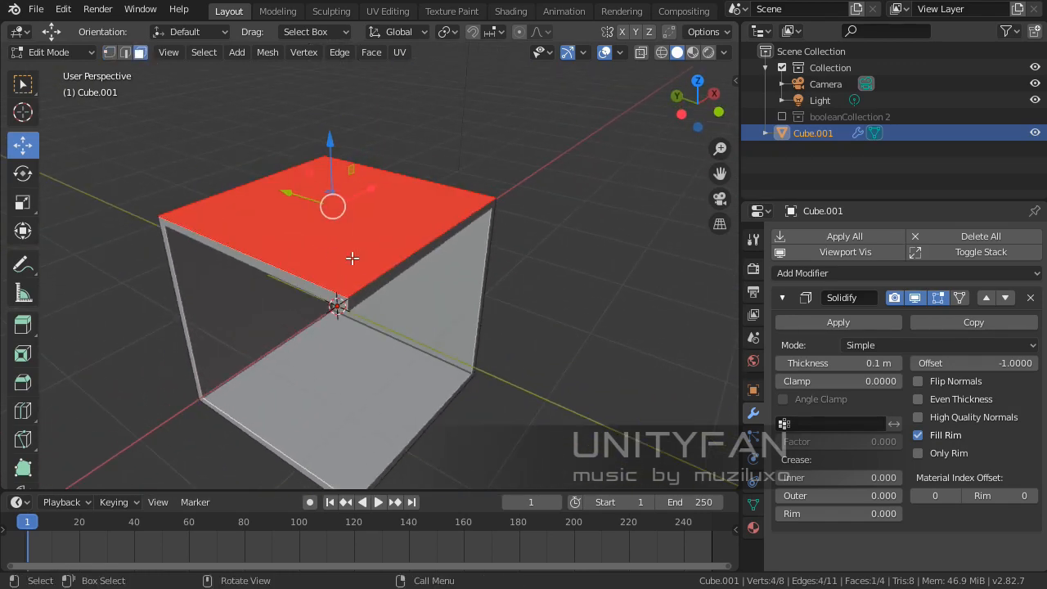
scroll(210, 240, up, 3)
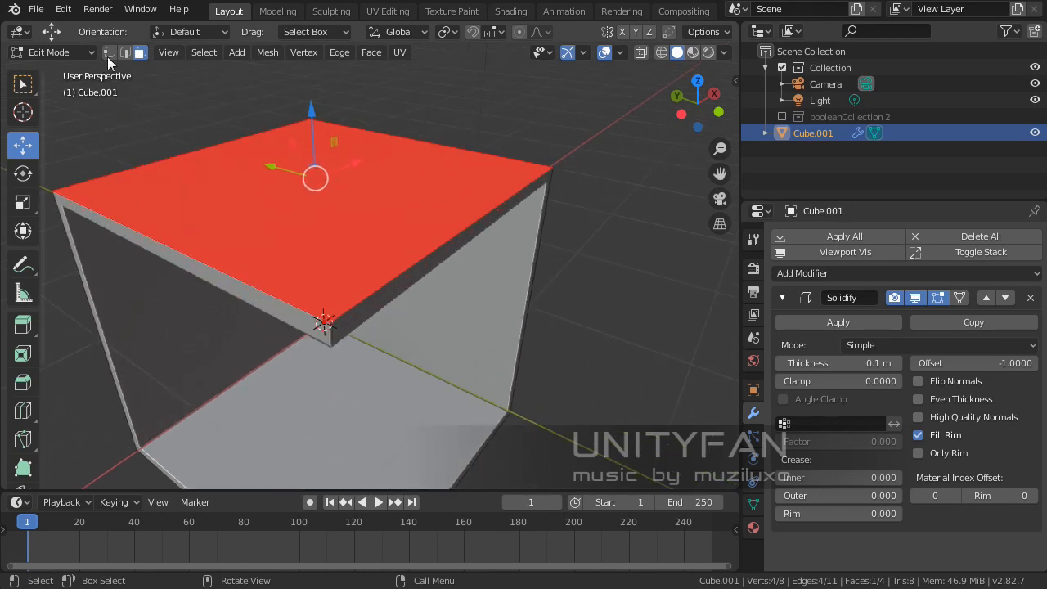
click(109, 52)
middle_drag(209, 184, 230, 198)
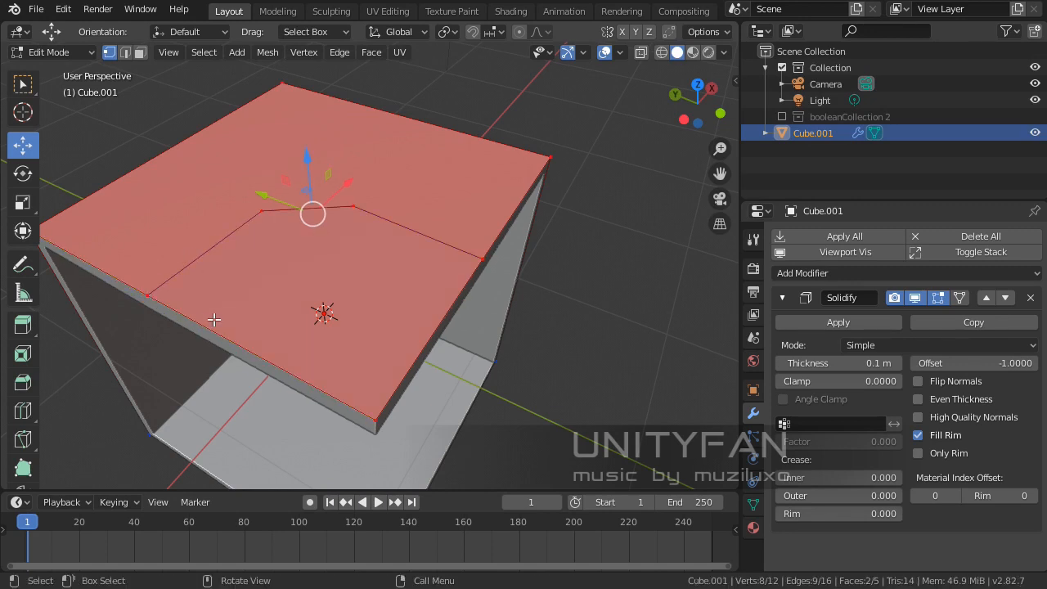
middle_drag(213, 320, 257, 305)
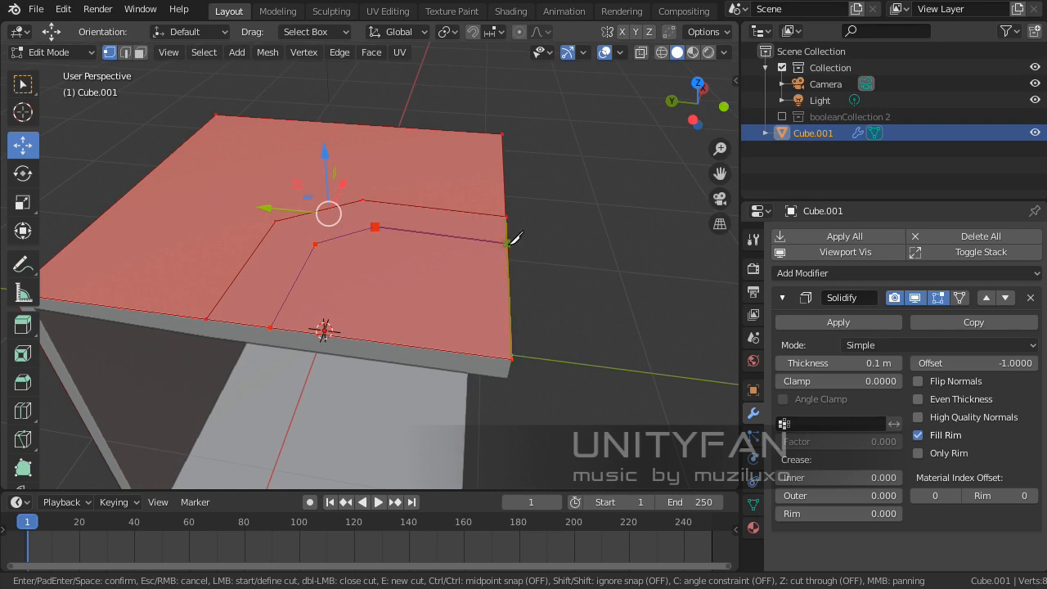
middle_drag(445, 258, 334, 275)
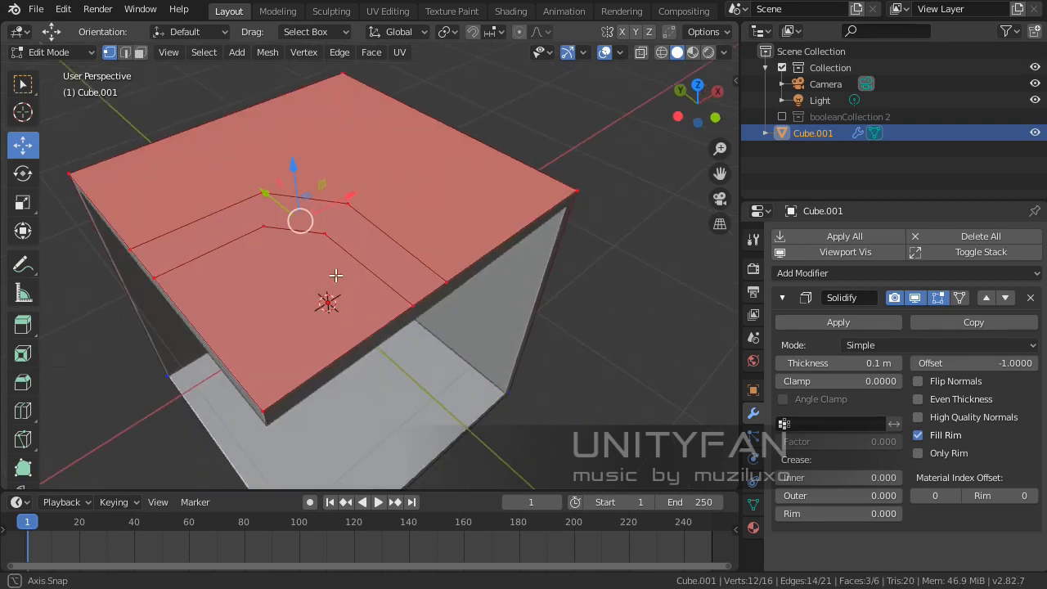
Step: Connect the matching bend vertices of the two cuts on the top face with edges
scroll(319, 220, up, 1)
click(319, 221)
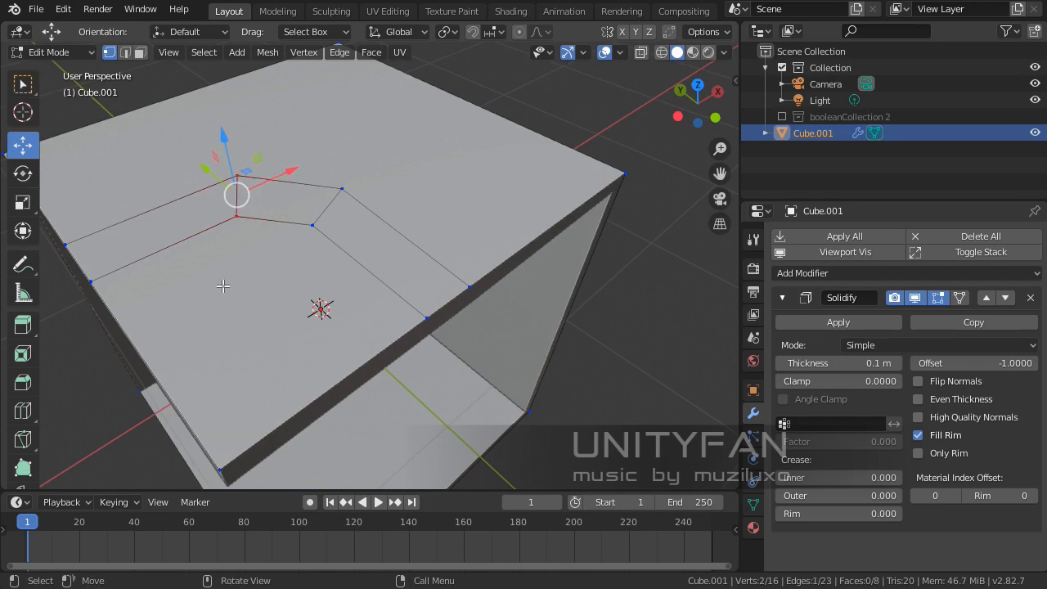
middle_drag(222, 285, 221, 121)
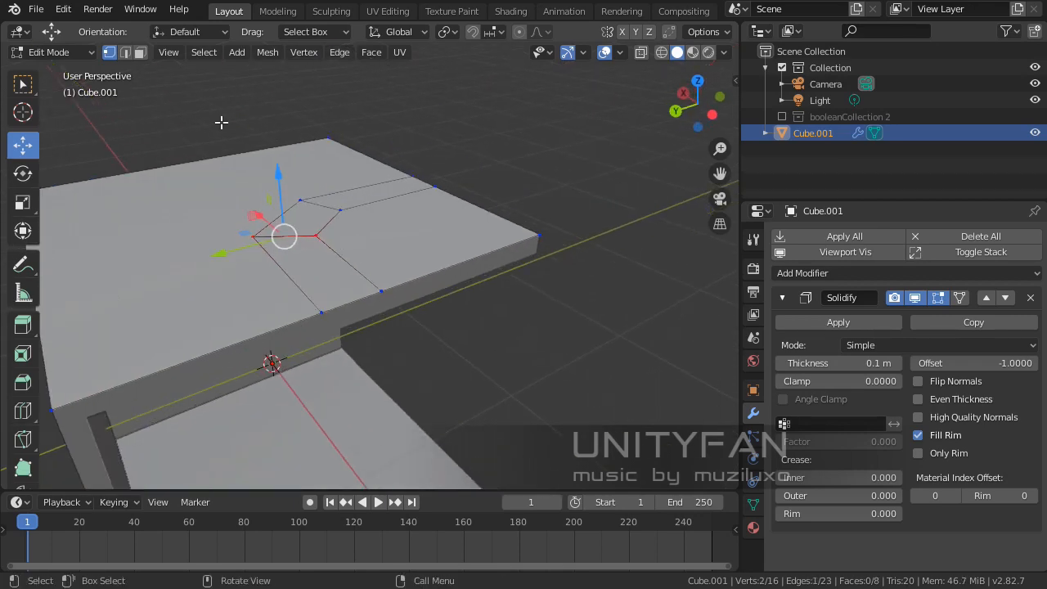
Step: Raise the top face's cut-off corner region along Z to form a sloped step, then return to Object Mode and deselect the object
click(416, 248)
middle_drag(418, 241, 426, 225)
drag(413, 159, 414, 112)
middle_drag(396, 220, 274, 201)
key(Tab)
middle_drag(424, 274, 454, 221)
click(541, 278)
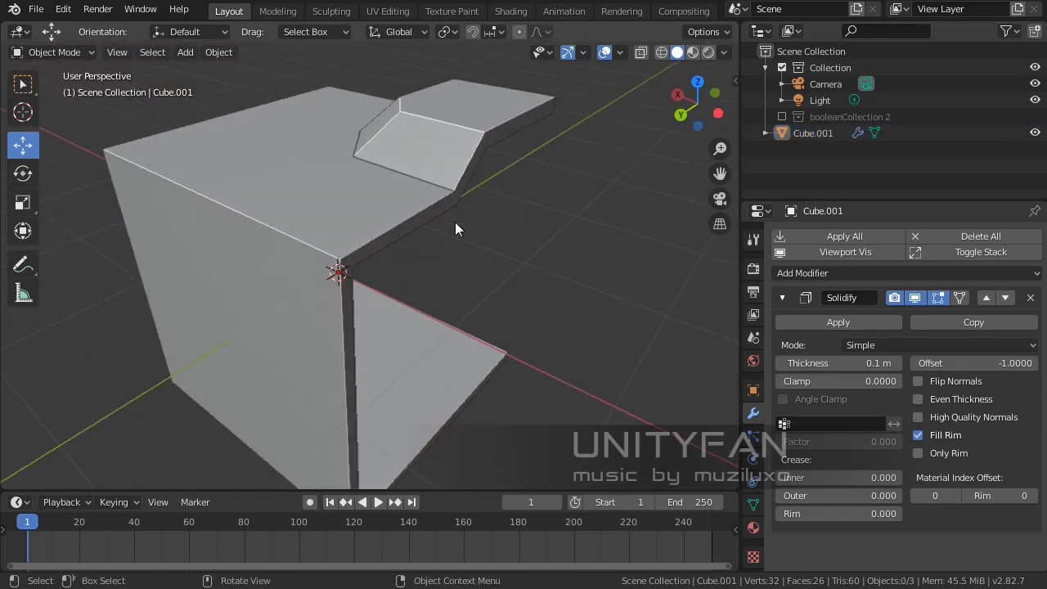
Step: Compare the mesh with and without Solidify by turning the modifier's viewport display off and back on
click(914, 297)
middle_drag(490, 245, 324, 202)
click(561, 311)
middle_drag(561, 311, 906, 389)
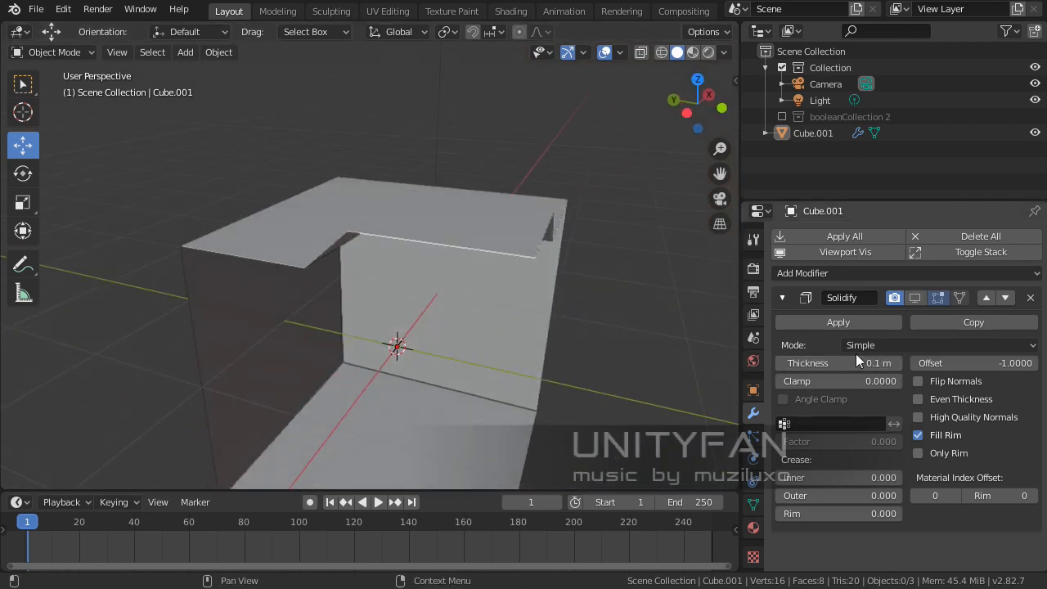
click(916, 298)
middle_drag(607, 287, 399, 278)
middle_drag(484, 201, 461, 223)
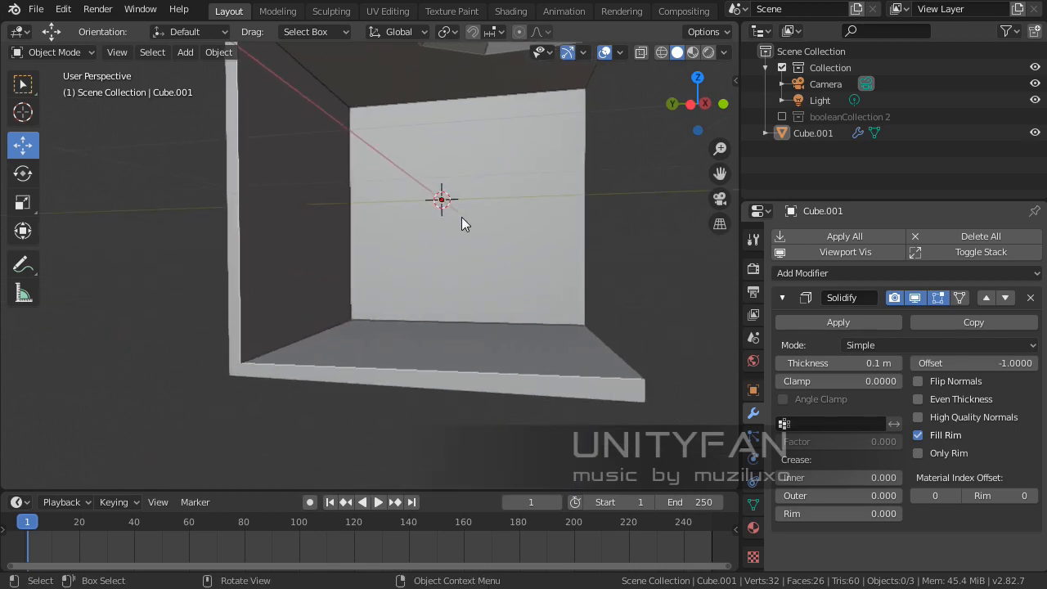
Step: In front orthographic view, select the cube object and show the wireframe overlay in solid shading
key(KP_3)
key(KP_1)
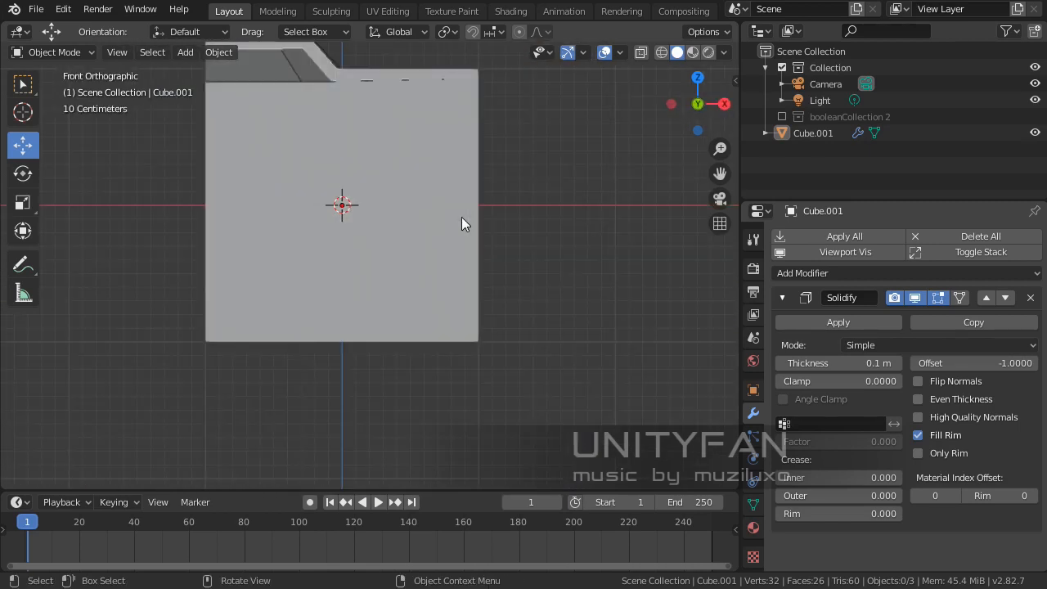
key(z)
click(350, 218)
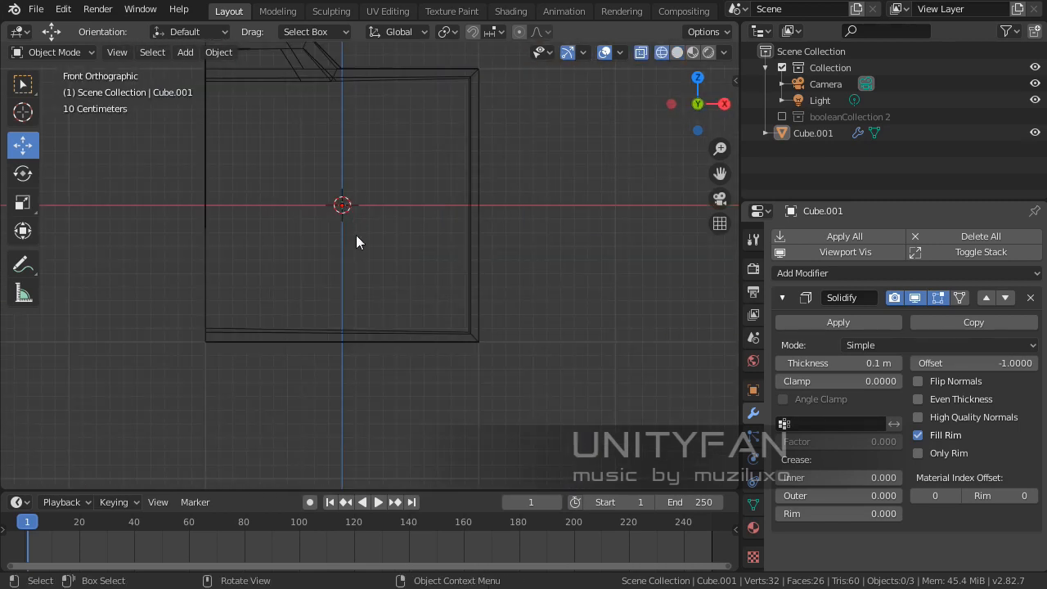
click(474, 243)
click(676, 52)
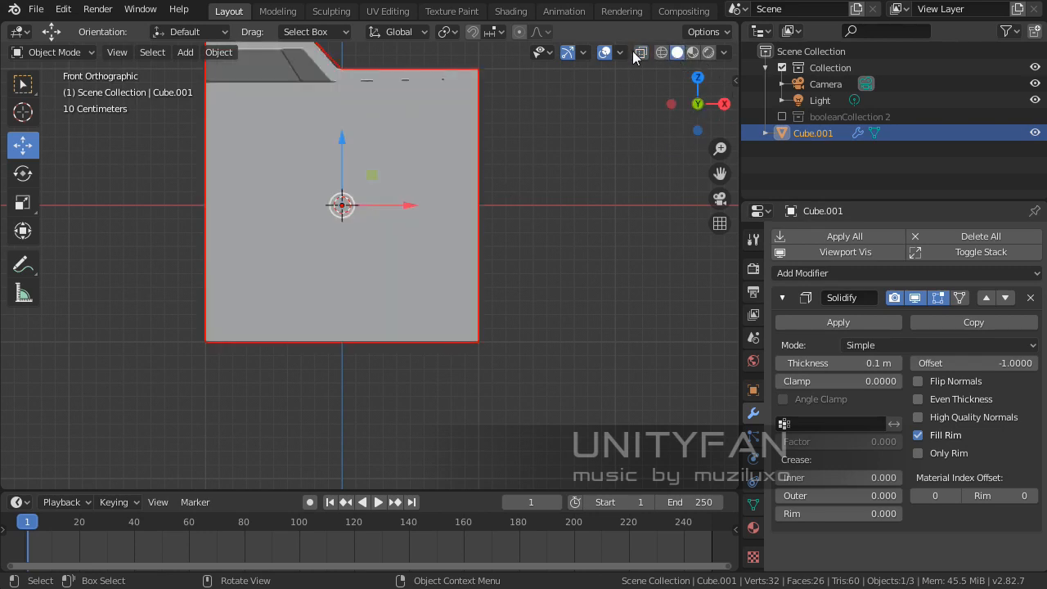
click(621, 52)
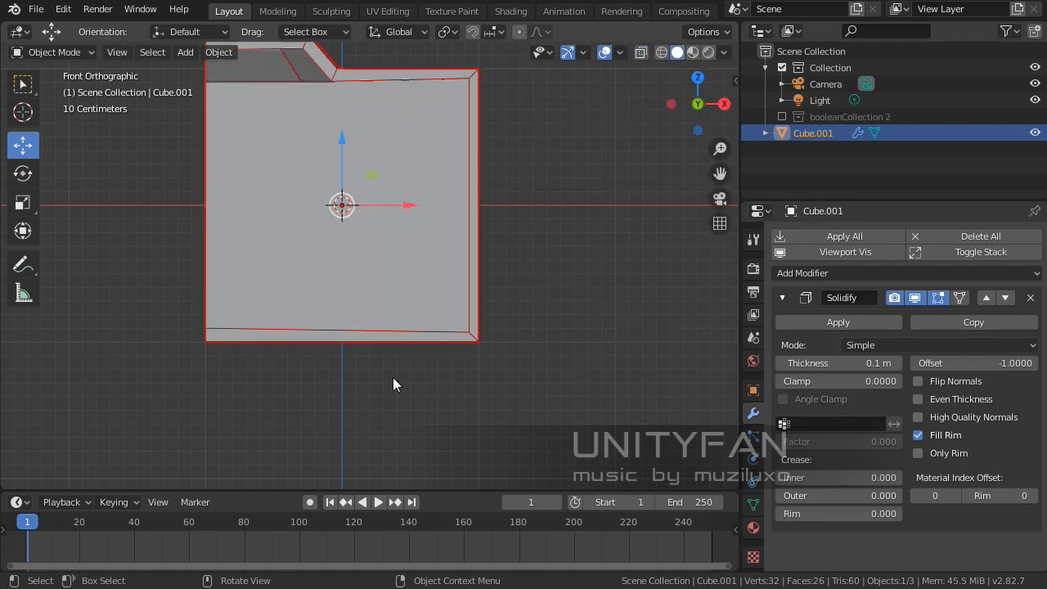
Step: Examine how the bottom wall's thickness varies along its length, in front and perspective views
click(372, 397)
scroll(393, 398, up, 5)
click(501, 339)
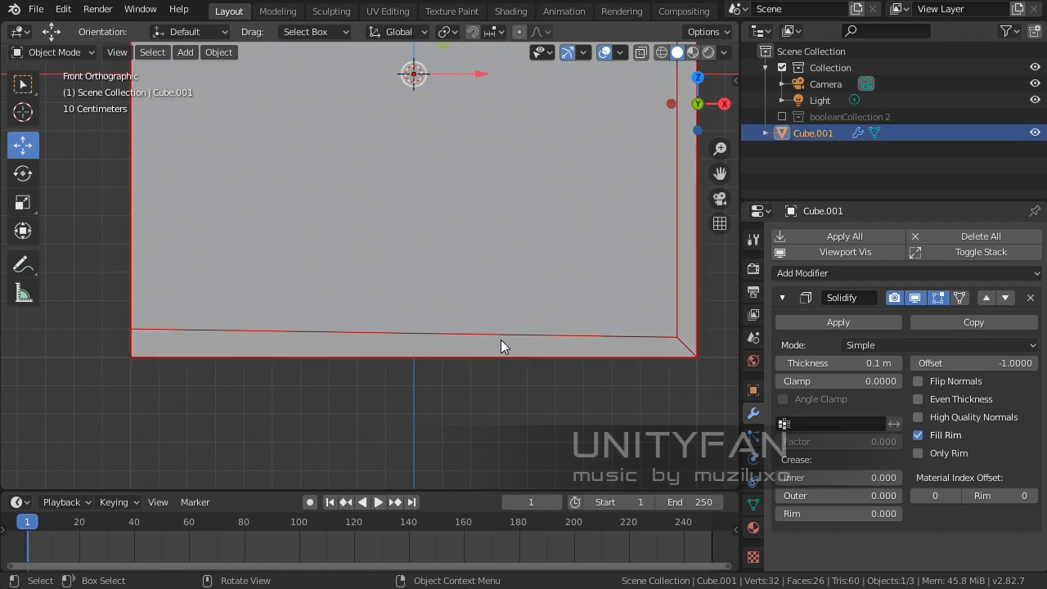
shift+middle_drag(500, 339, 511, 307)
scroll(421, 317, up, 1)
scroll(393, 319, up, 2)
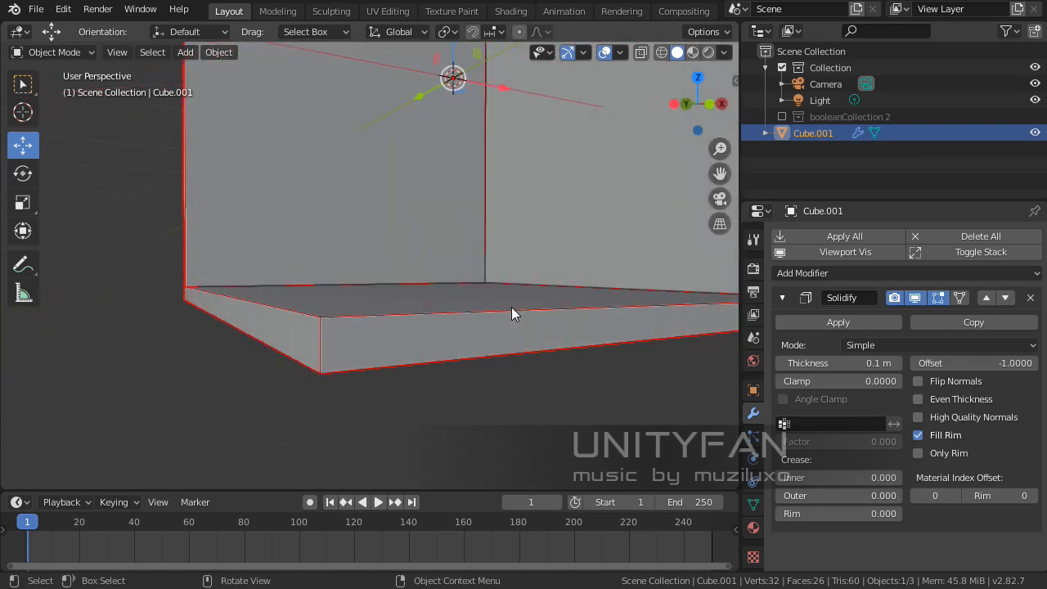
key(KP_3)
key(KP_1)
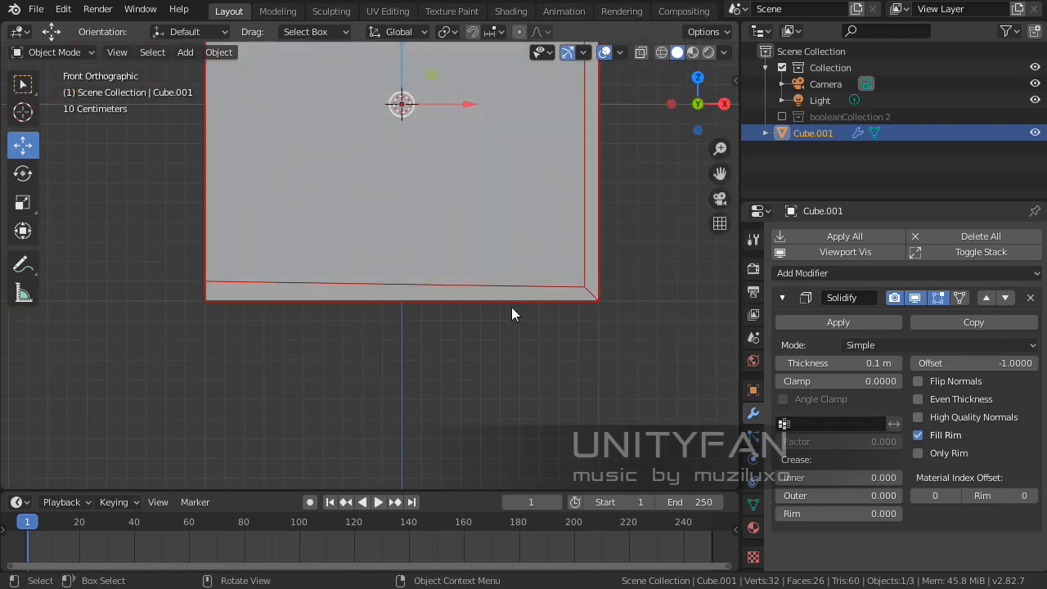
click(489, 357)
scroll(478, 336, up, 2)
shift+middle_drag(398, 333, 368, 350)
click(423, 329)
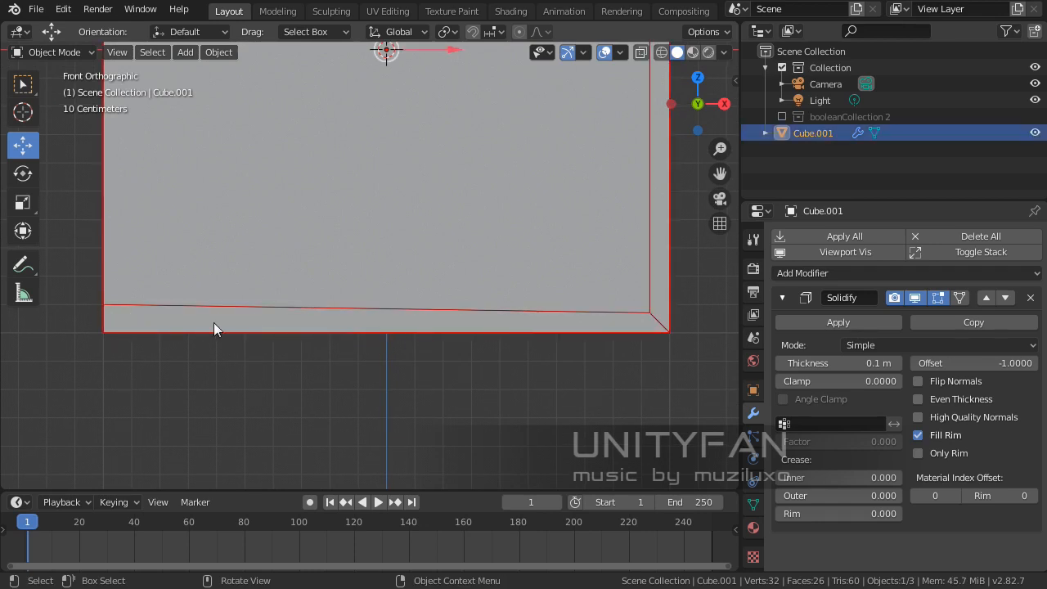
key(KP_Decimal)
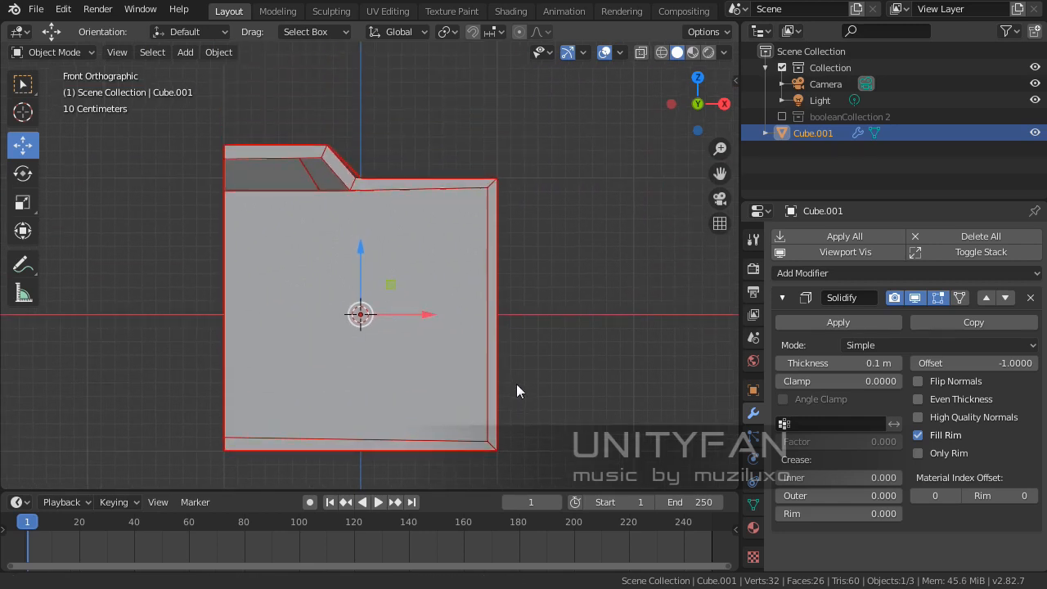
Step: In Edit Mode, move the closed side wall on the positive X side inward along X
key(Tab)
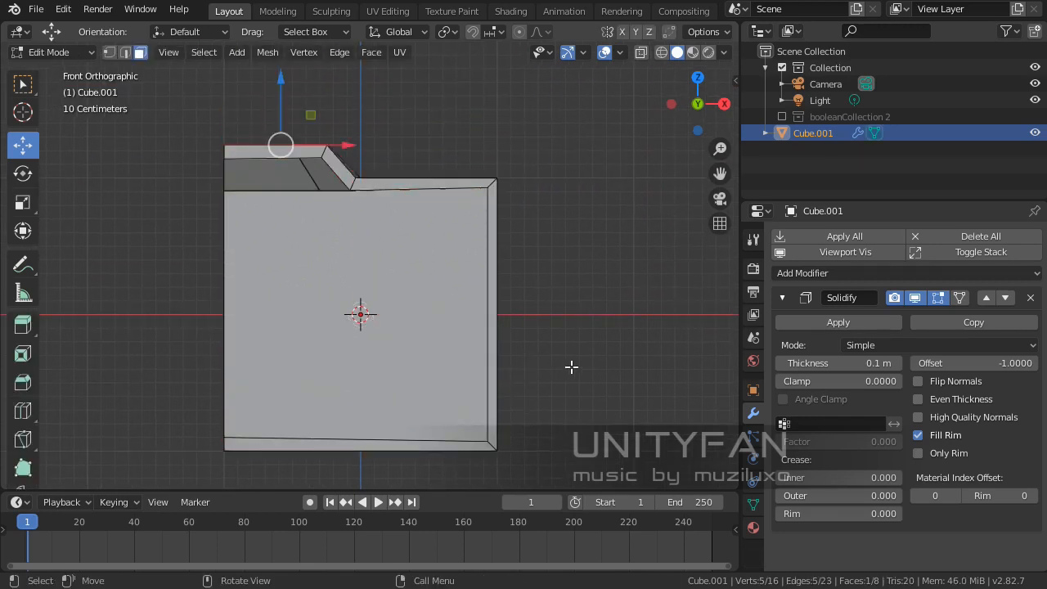
middle_drag(571, 367, 495, 385)
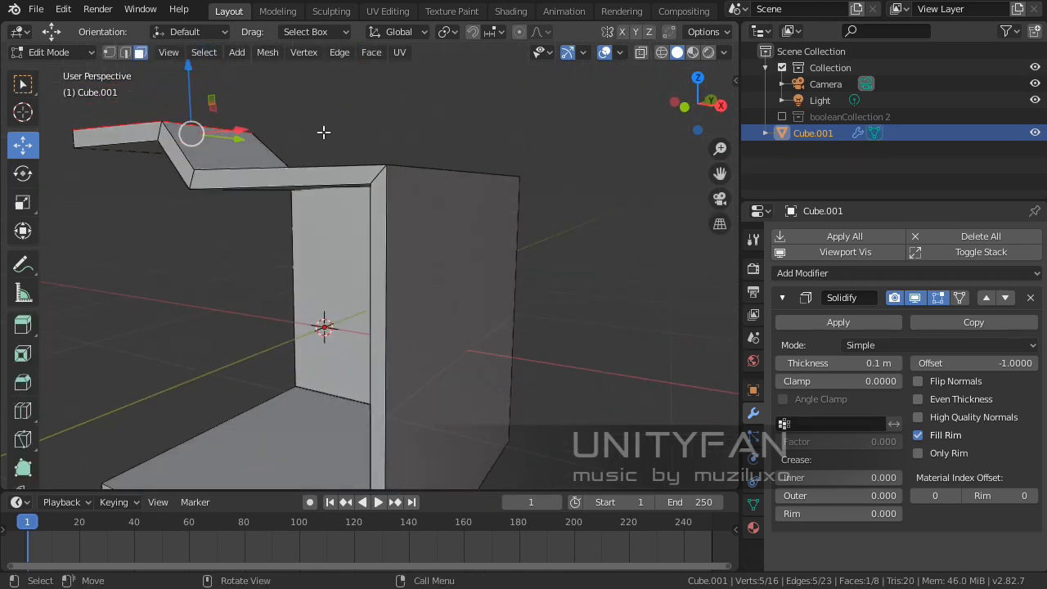
click(389, 268)
scroll(412, 300, down, 3)
middle_drag(412, 300, 526, 309)
drag(526, 308, 439, 309)
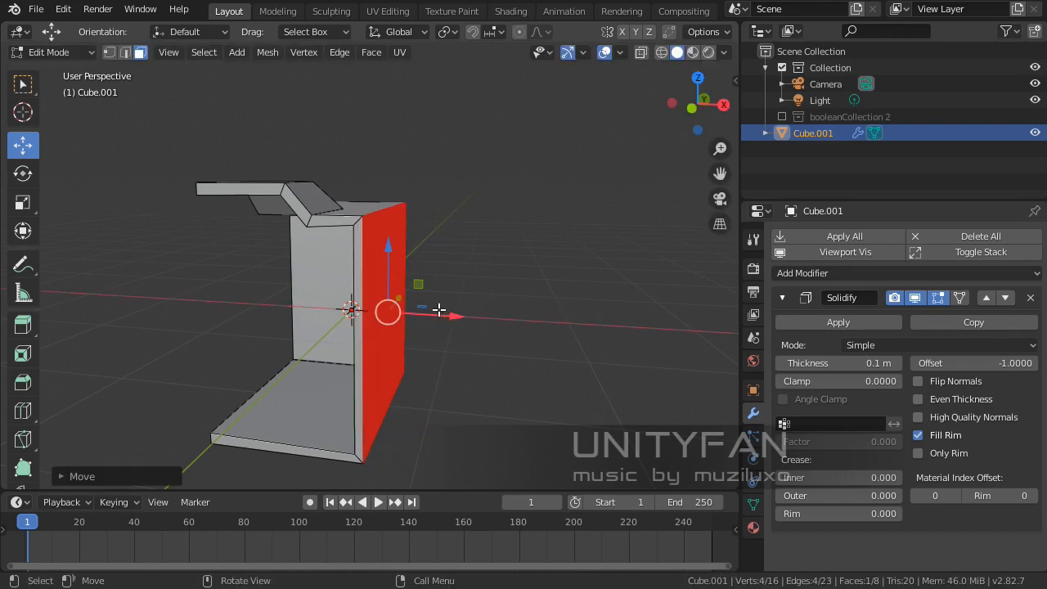
Step: Select the edge path around the open side, from the raised top edge to the bottom edge, and move it about 0.45 m inward along X
middle_drag(440, 309, 338, 199)
alt+shift+click(355, 211)
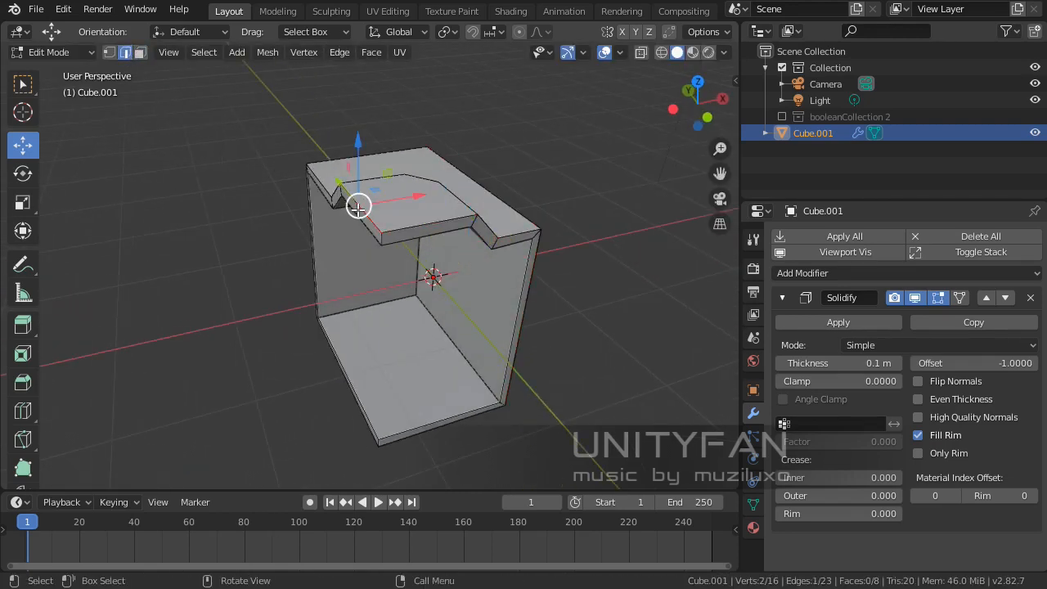
ctrl+click(352, 382)
middle_drag(351, 382, 369, 286)
drag(379, 231, 426, 231)
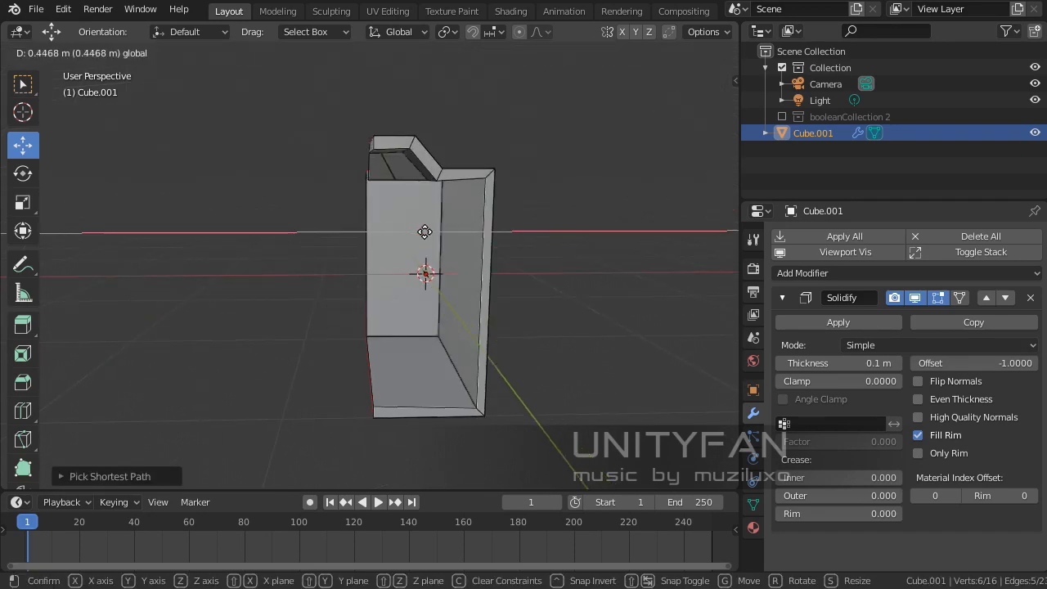
Step: Examine the bottom wall's thickness on the narrowed box in front orthographic view
shift+middle_drag(425, 276, 402, 205)
key(KP_3)
key(KP_1)
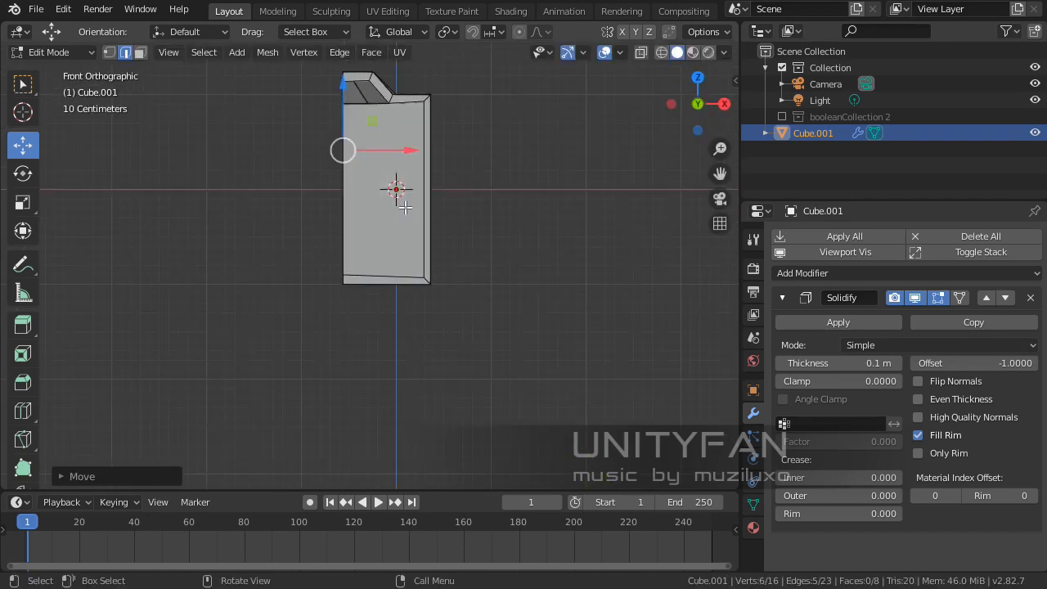
scroll(402, 205, up, 5)
scroll(441, 309, up, 3)
shift+middle_drag(450, 320, 297, 306)
scroll(297, 306, up, 1)
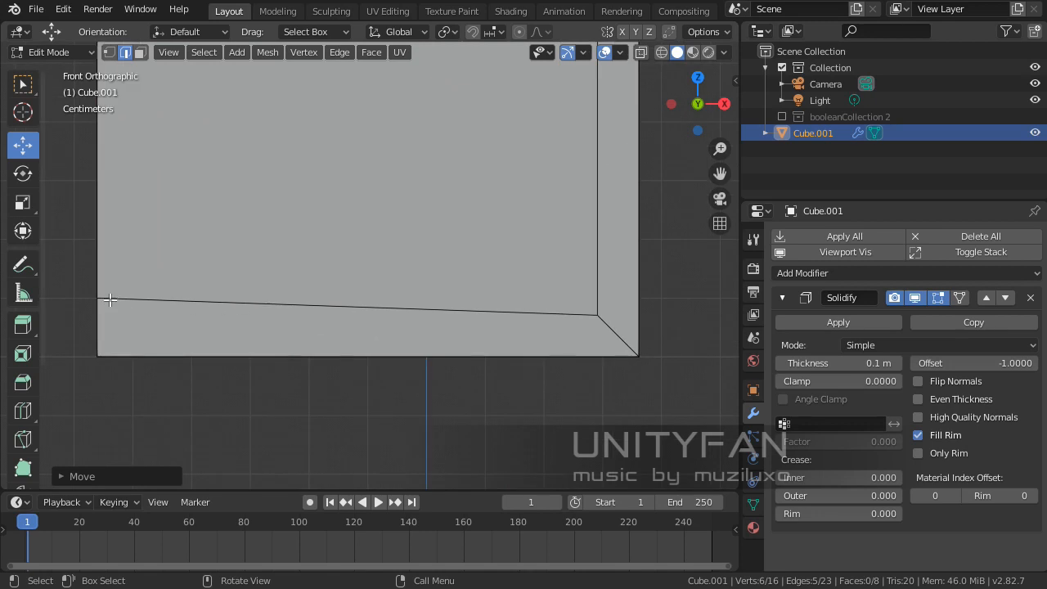
scroll(191, 309, down, 1)
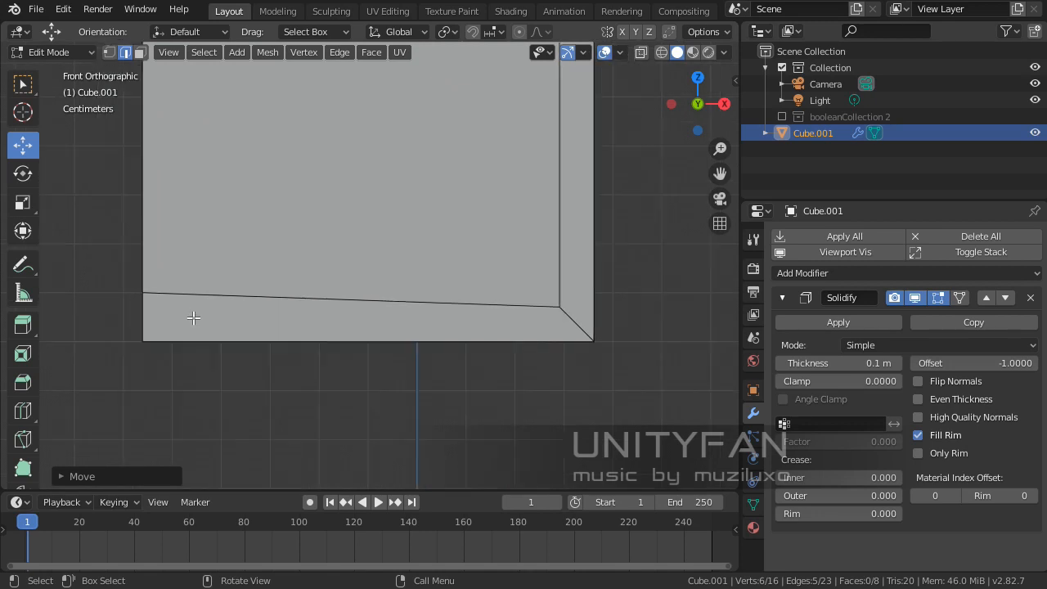
Step: Return to Object Mode and enable Even Thickness on the Solidify modifier, toggling it off and on to compare the walls
scroll(250, 299, down, 1)
scroll(250, 303, up, 2)
key(Tab)
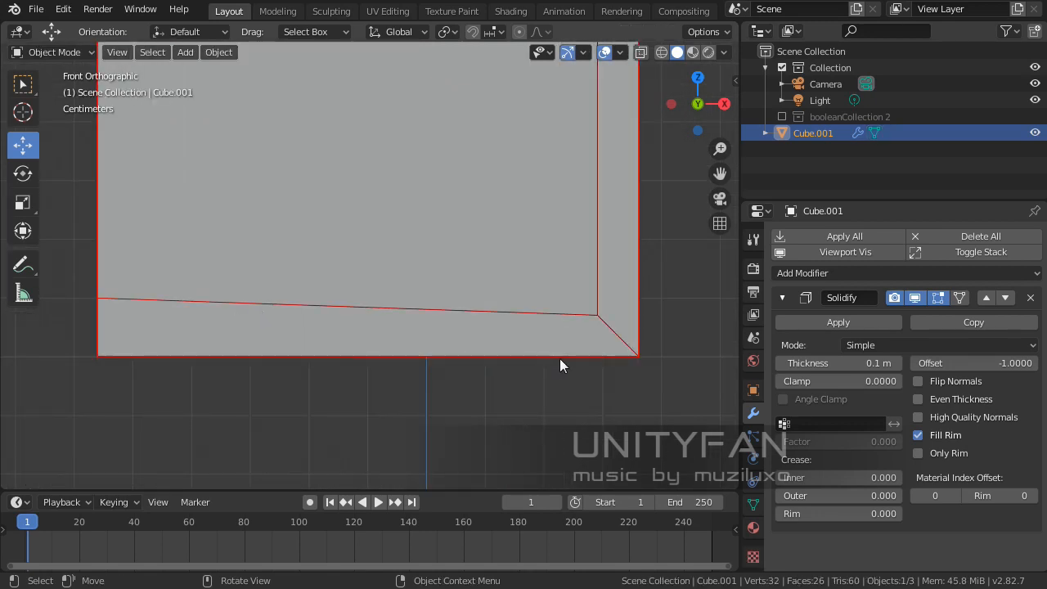
click(919, 401)
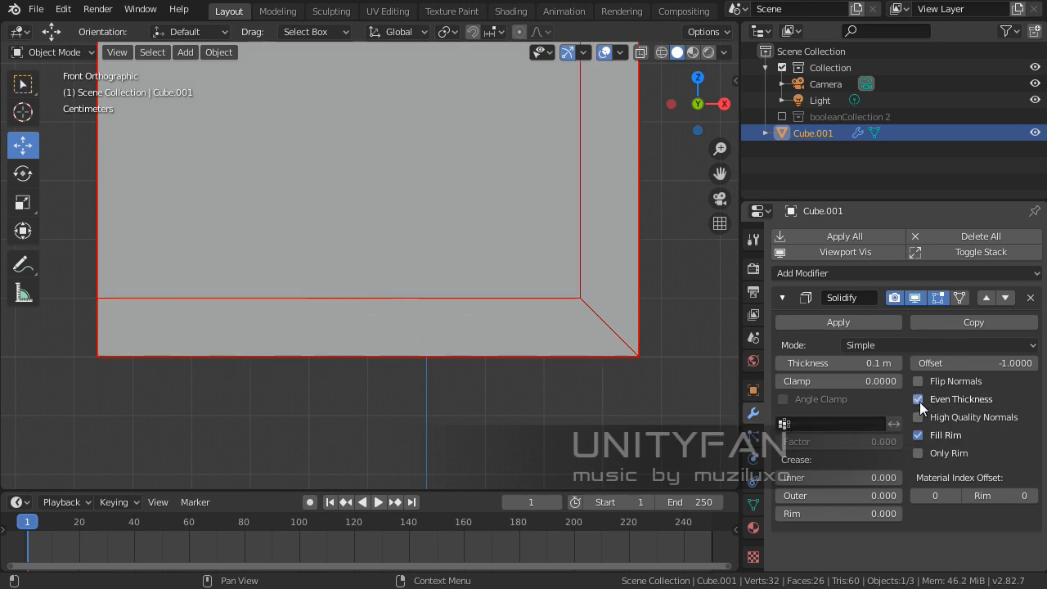
click(920, 401)
click(919, 402)
shift+middle_drag(595, 363, 596, 389)
click(928, 399)
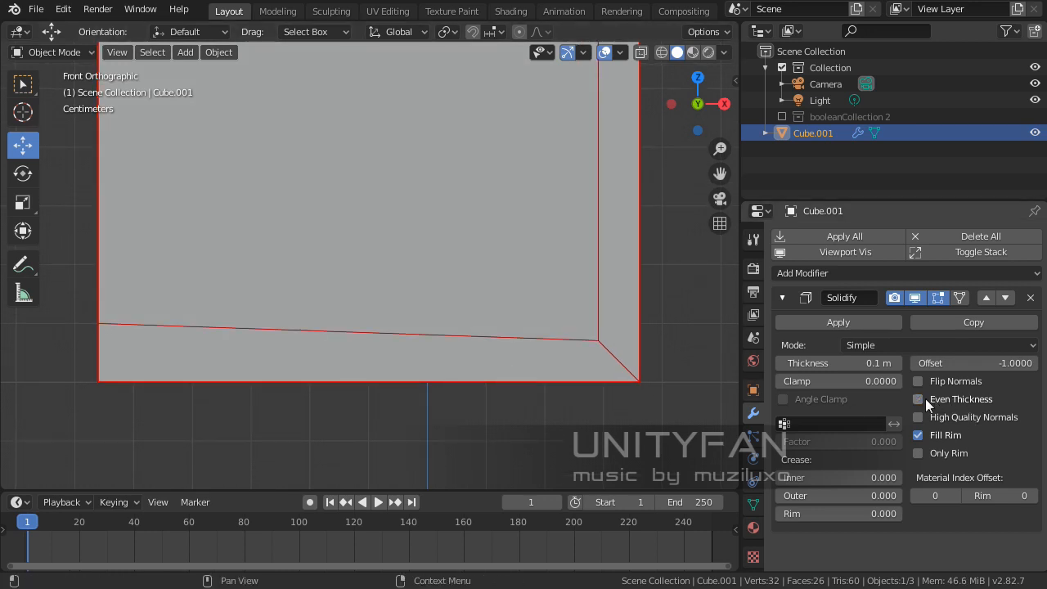
click(925, 399)
click(925, 398)
click(925, 399)
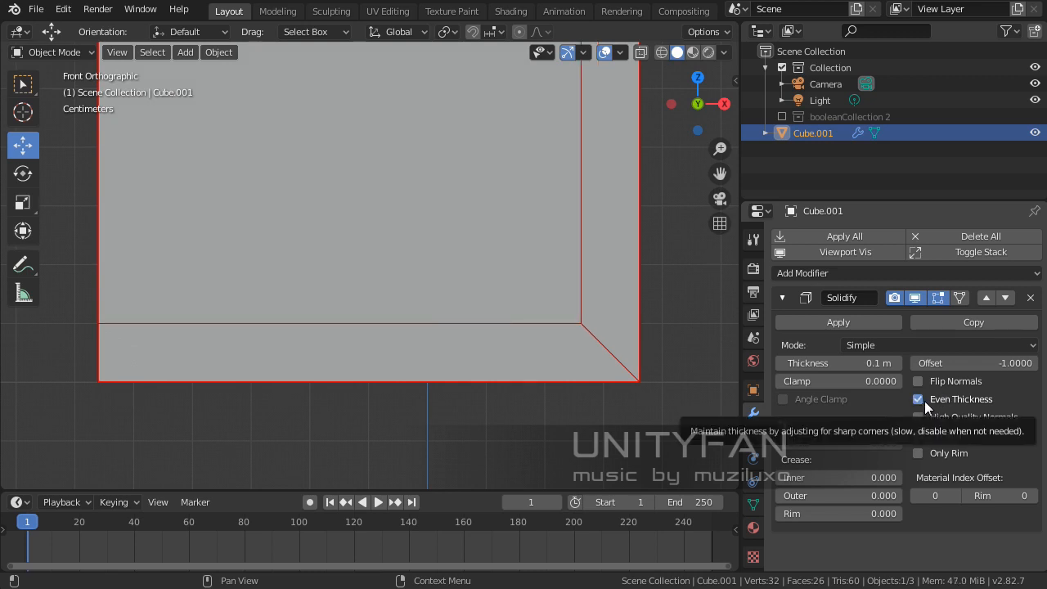
Step: Select the box again in perspective view and turn off the Wireframe overlay
middle_drag(433, 329, 440, 365)
scroll(426, 357, down, 6)
click(553, 382)
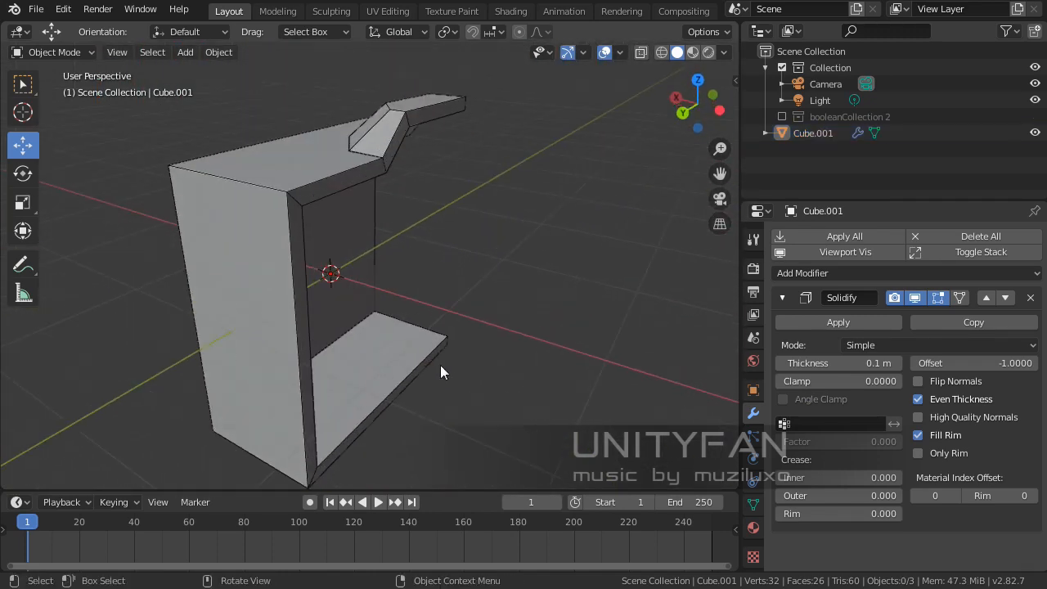
click(245, 259)
click(620, 53)
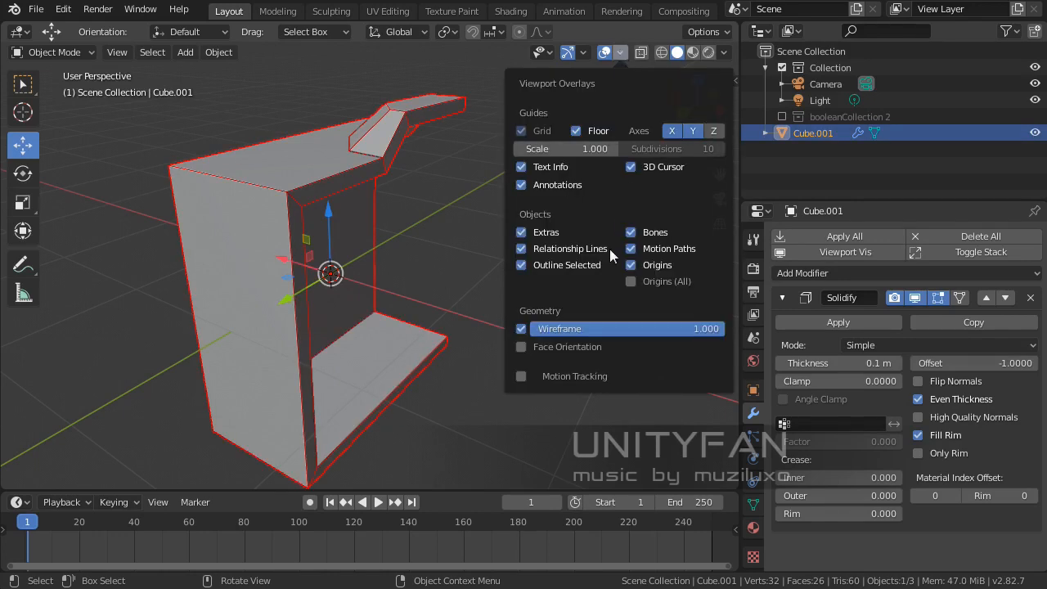
middle_drag(425, 345, 319, 230)
scroll(320, 230, up, 3)
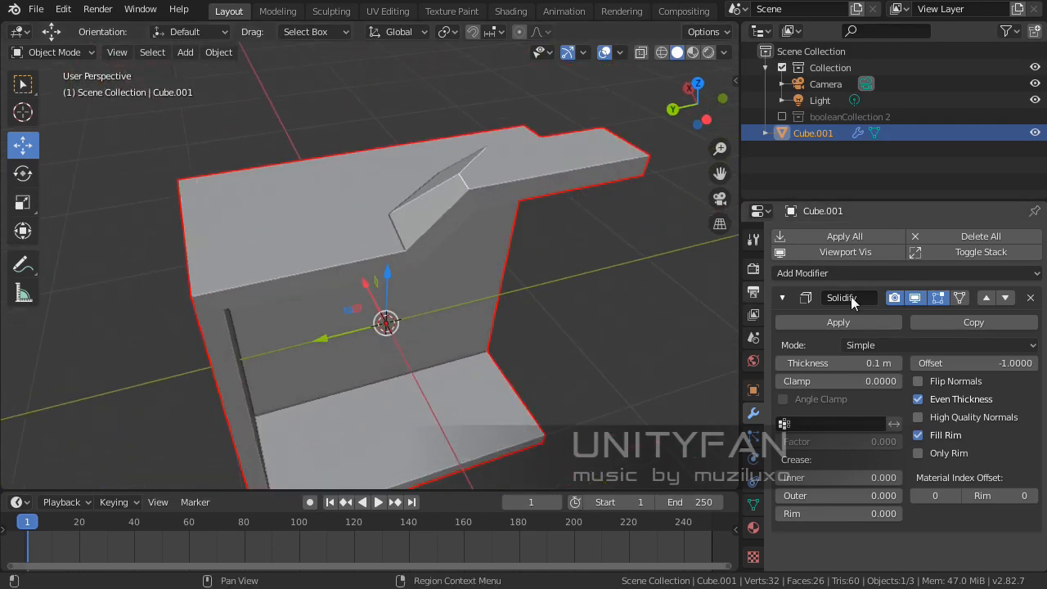
Step: Collapse the Solidify settings and add a Bevel modifier to the box
click(782, 297)
click(815, 273)
click(705, 329)
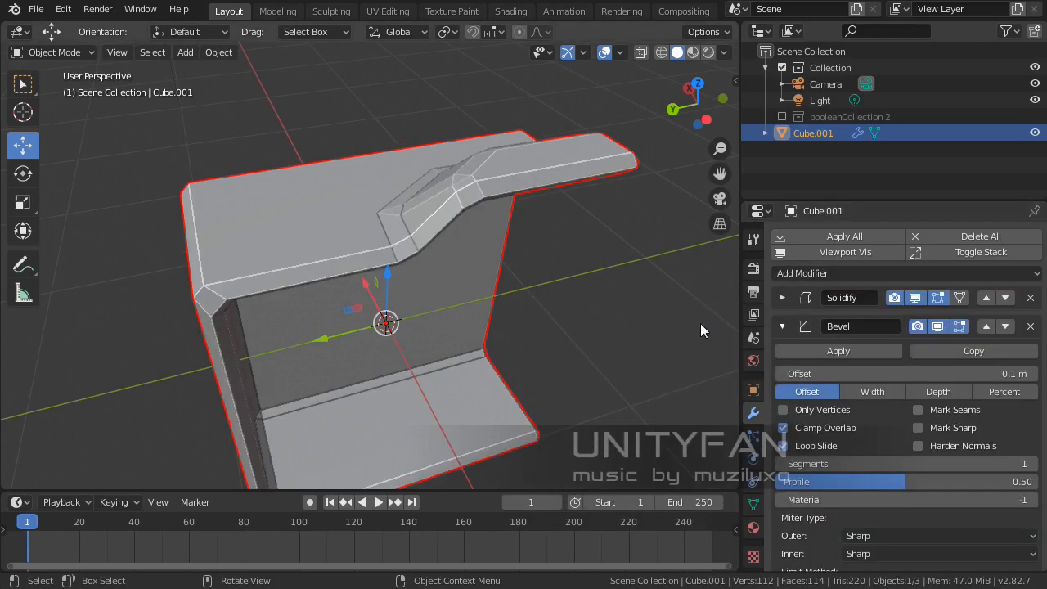
scroll(455, 255, up, 3)
middle_drag(400, 262, 452, 286)
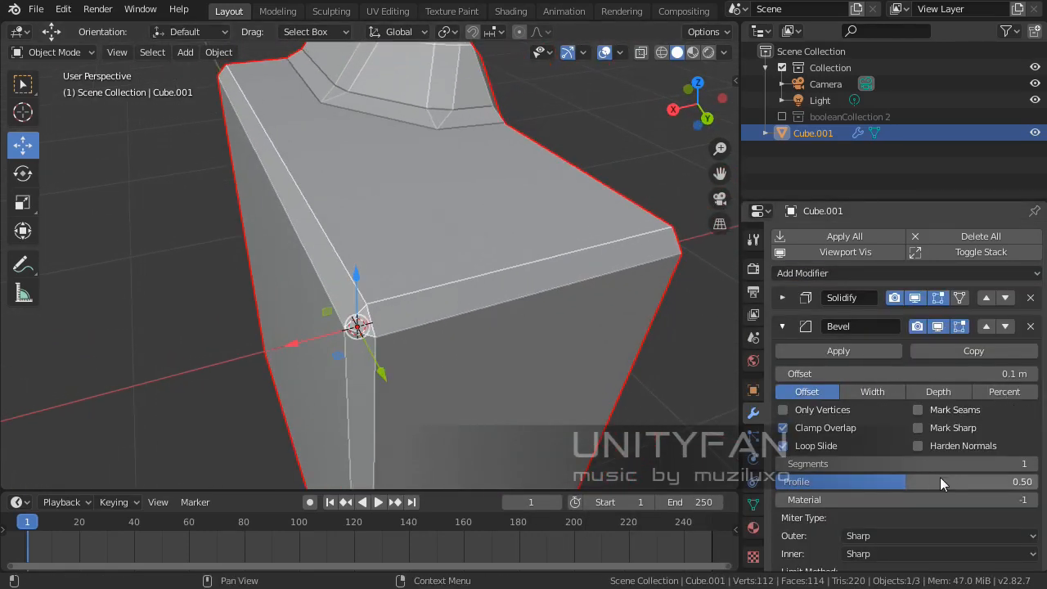
Step: Set the Bevel offset to 0.005 m and use 2 segments
click(820, 374)
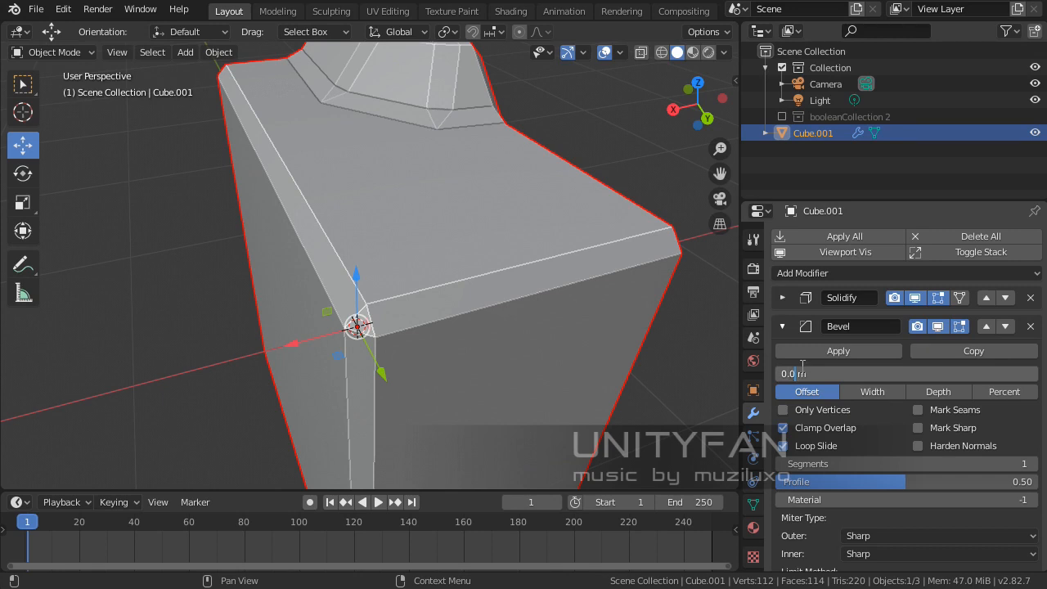
key(Return)
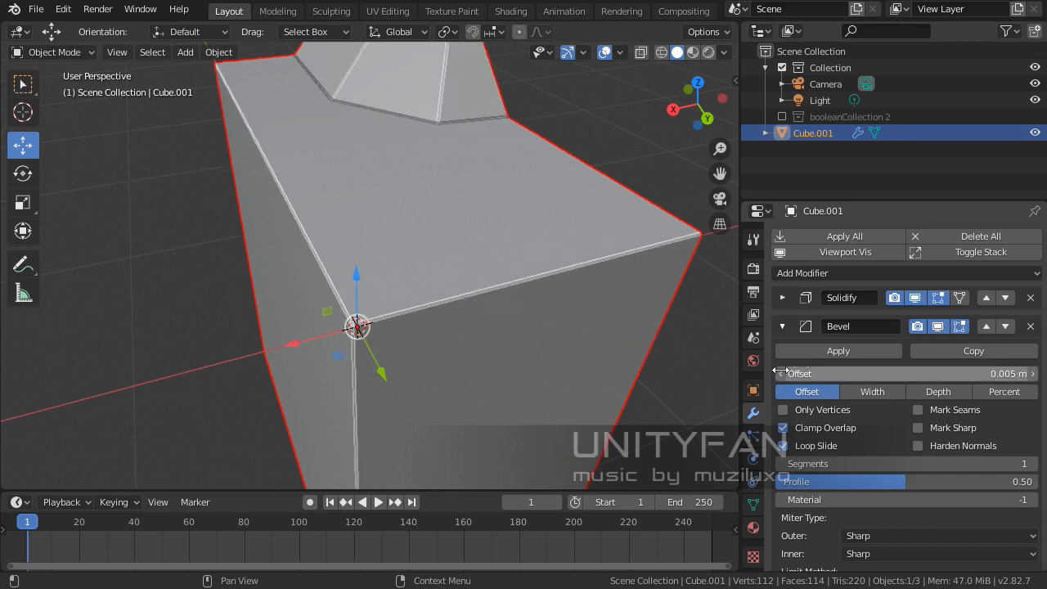
middle_drag(477, 323, 350, 300)
scroll(327, 274, up, 4)
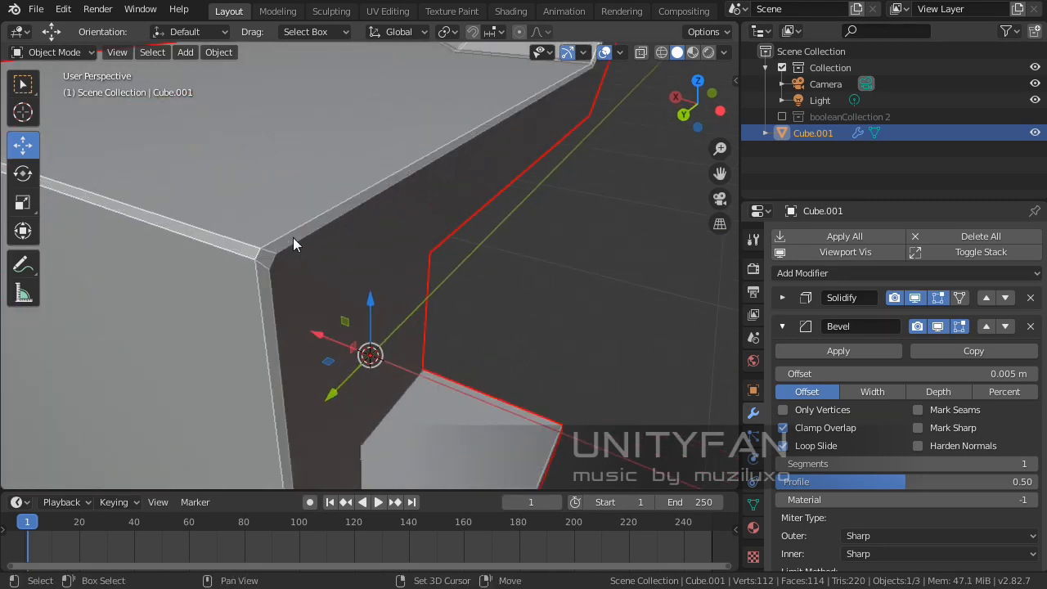
shift+middle_drag(293, 238, 318, 240)
click(1031, 464)
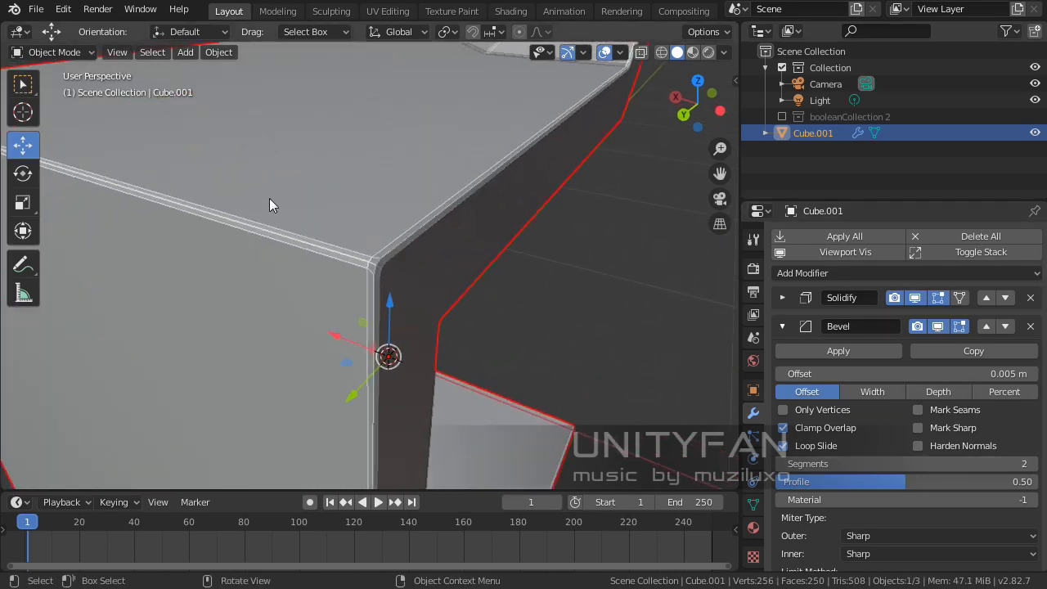
Step: Set the Bevel offset to 0.01 m and check the bevelled edges
scroll(272, 199, down, 2)
middle_drag(272, 199, 211, 207)
shift+middle_drag(311, 220, 380, 245)
click(945, 370)
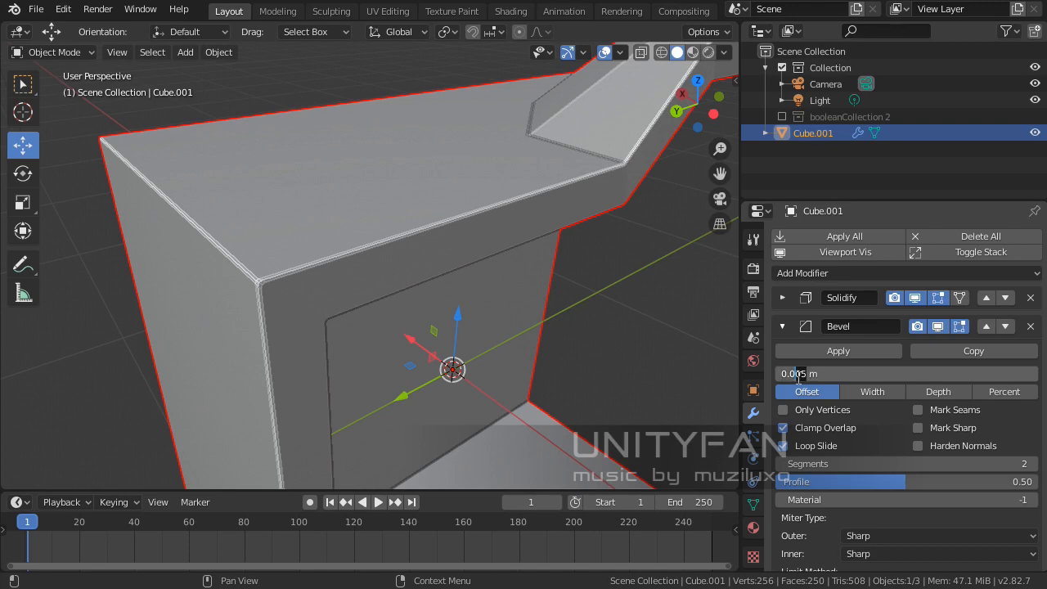
text(0.01)
key(Return)
middle_drag(529, 400, 540, 347)
click(645, 369)
Step: Shade the bevelled box smooth
scroll(646, 370, down, 4)
middle_drag(638, 369, 371, 248)
scroll(371, 248, up, 3)
click(323, 241)
right_click(322, 241)
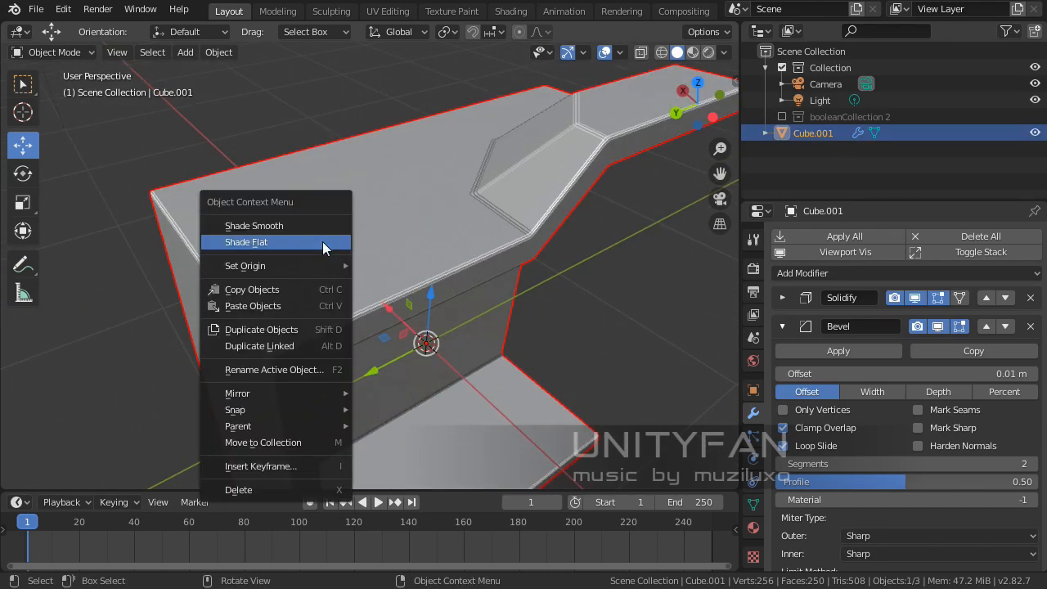
click(265, 226)
middle_drag(263, 239, 385, 264)
Step: Add a Subdivision Surface modifier to the box and check the shading around the raised section
scroll(597, 304, down, 2)
click(597, 304)
click(385, 264)
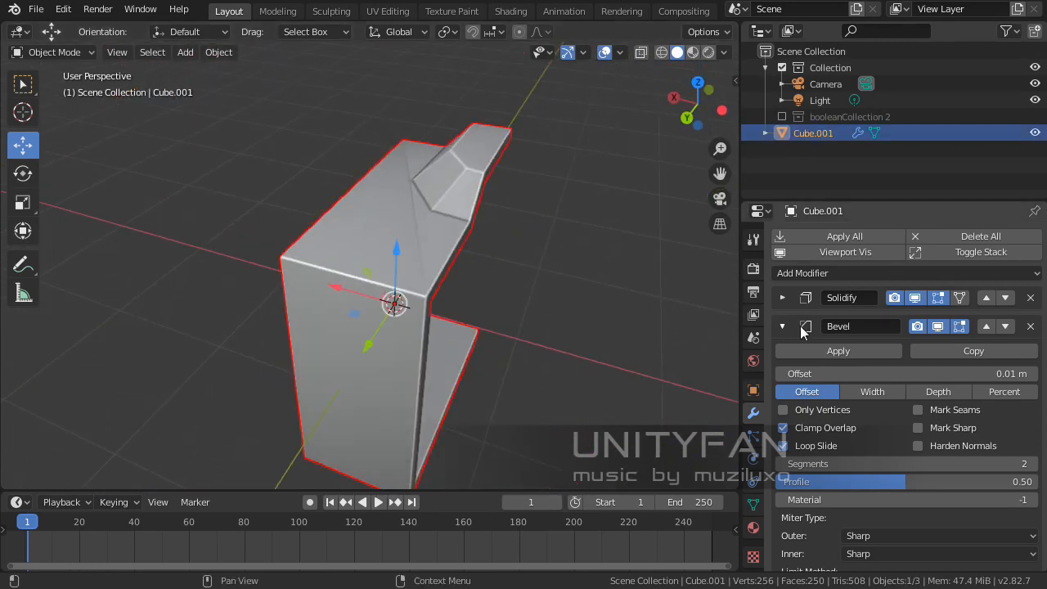
click(880, 272)
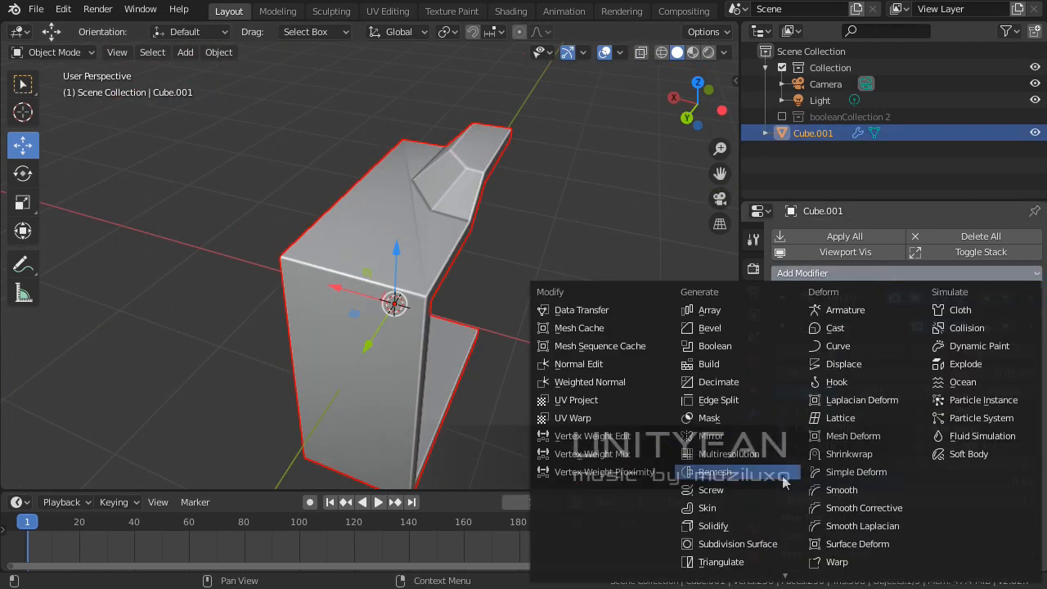
click(743, 544)
middle_drag(418, 375, 360, 393)
scroll(361, 393, up, 3)
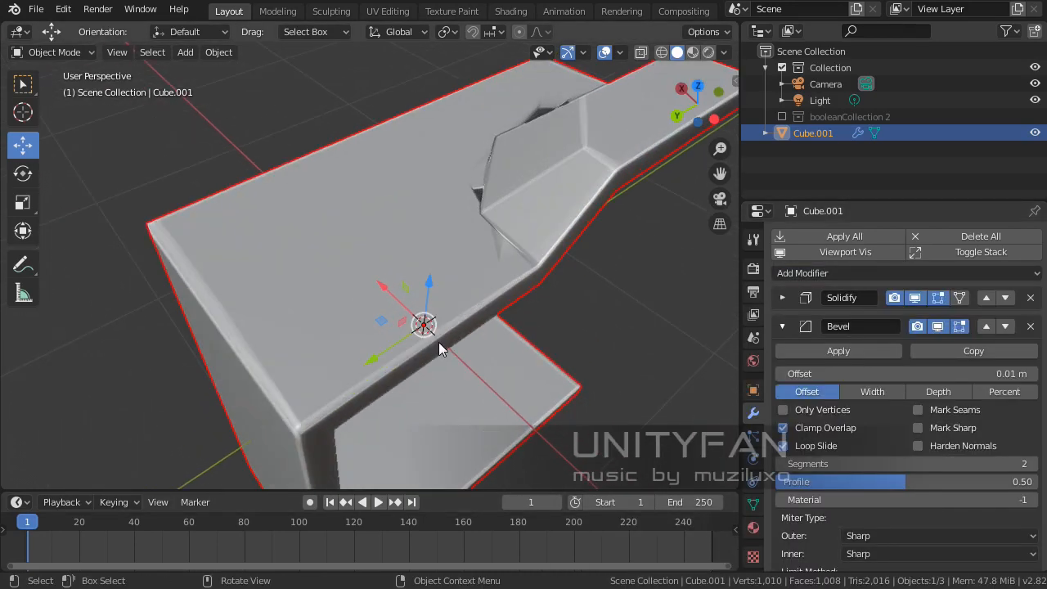
Step: In Edit Mode, use face selection to inspect the large top face surrounding the raised section
middle_drag(439, 344, 327, 229)
scroll(409, 284, up, 3)
key(Tab)
scroll(416, 285, down, 4)
click(139, 52)
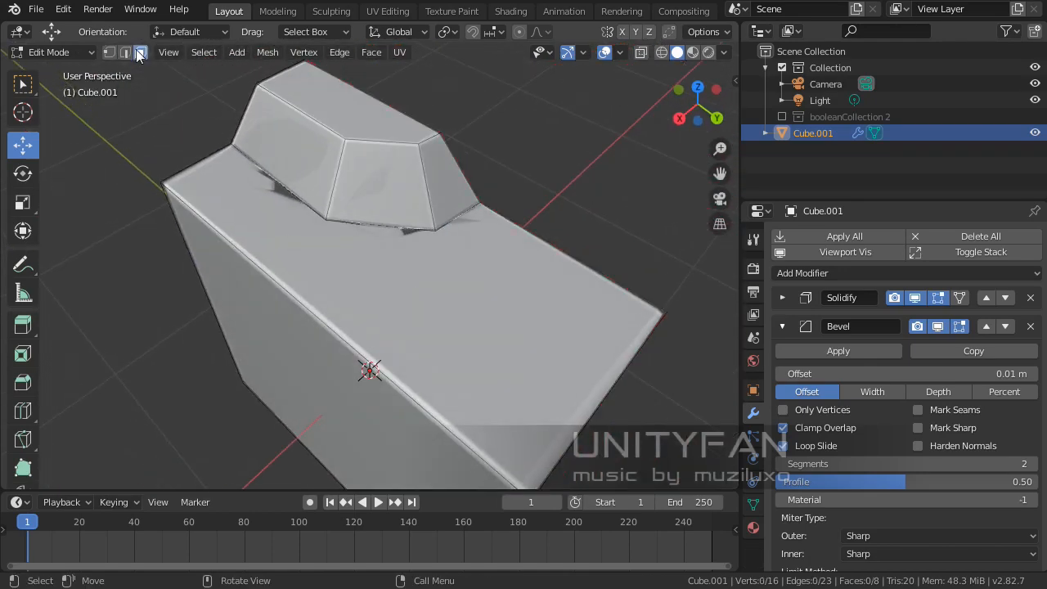
click(458, 295)
middle_drag(458, 295, 476, 326)
Step: Connect two base vertices of the raised section to the nearest top corner of the box with new edges, and return to Object Mode
click(110, 54)
click(372, 255)
shift+middle_drag(671, 345, 619, 347)
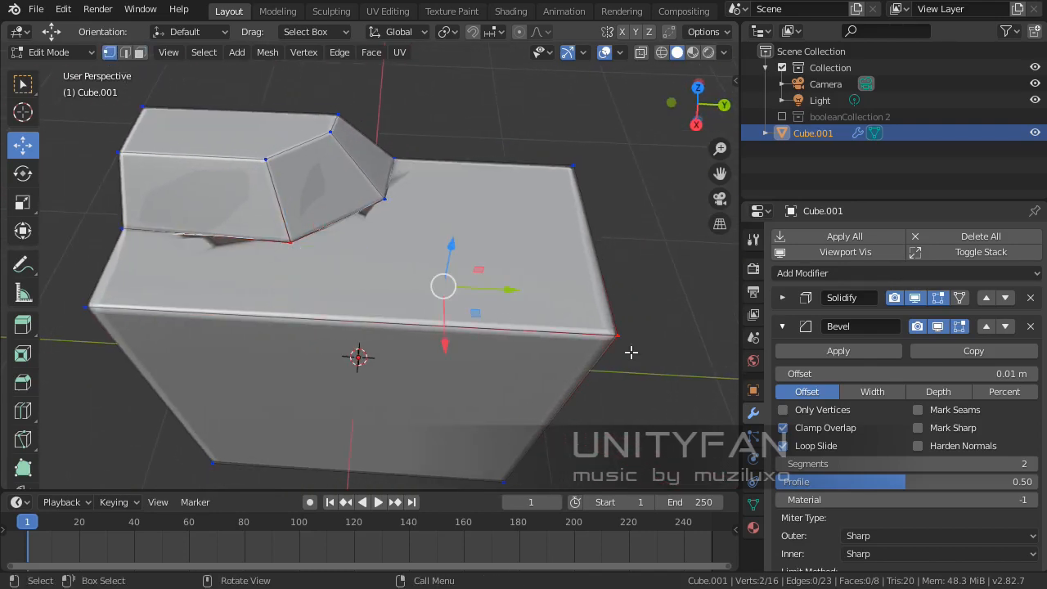
key(j)
click(383, 197)
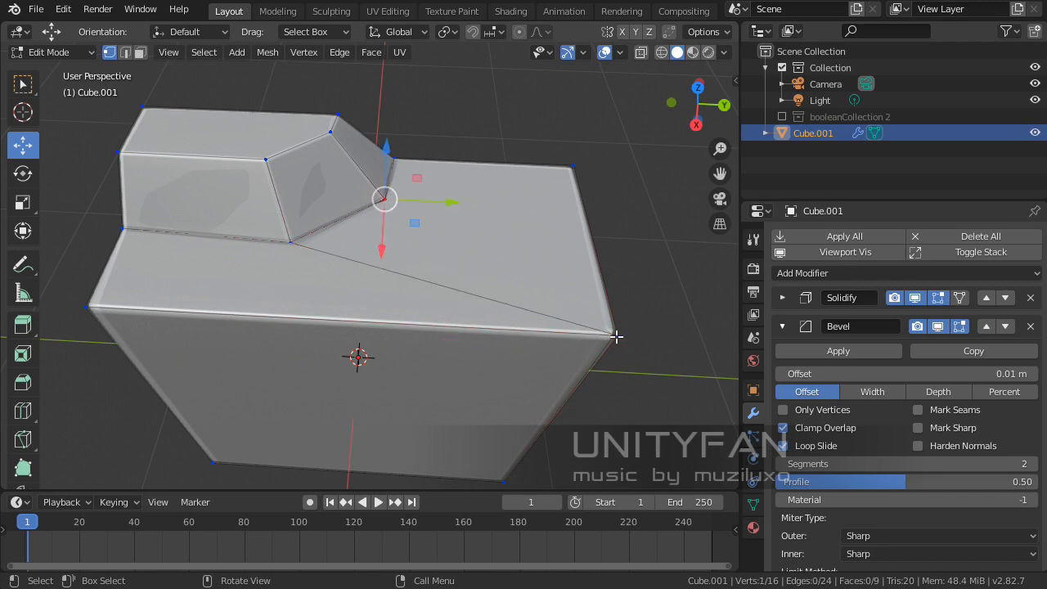
shift+click(617, 336)
middle_drag(629, 359, 532, 312)
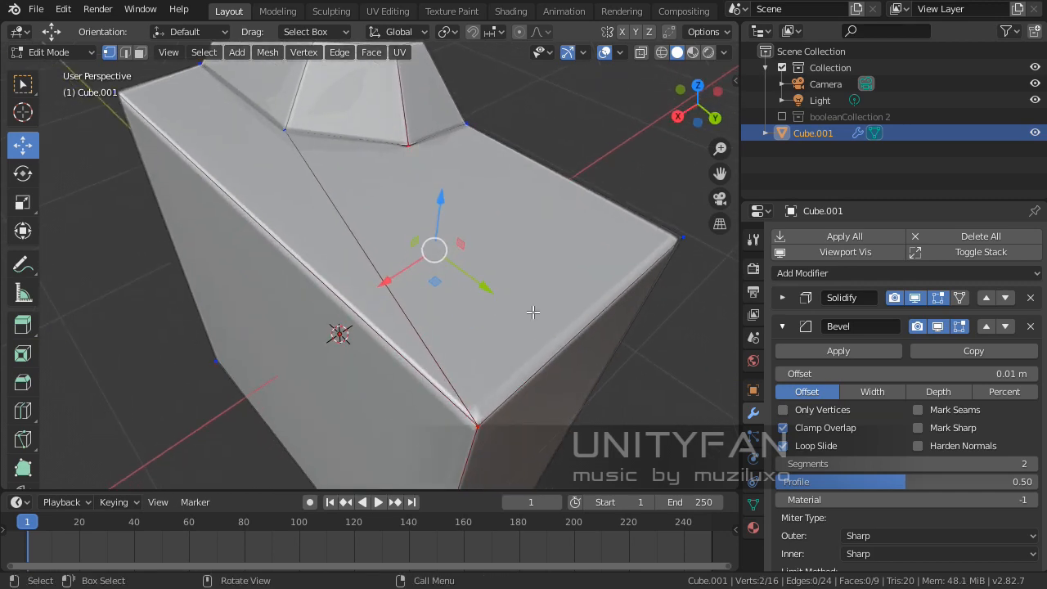
middle_drag(372, 301, 296, 281)
key(Tab)
scroll(385, 292, down, 3)
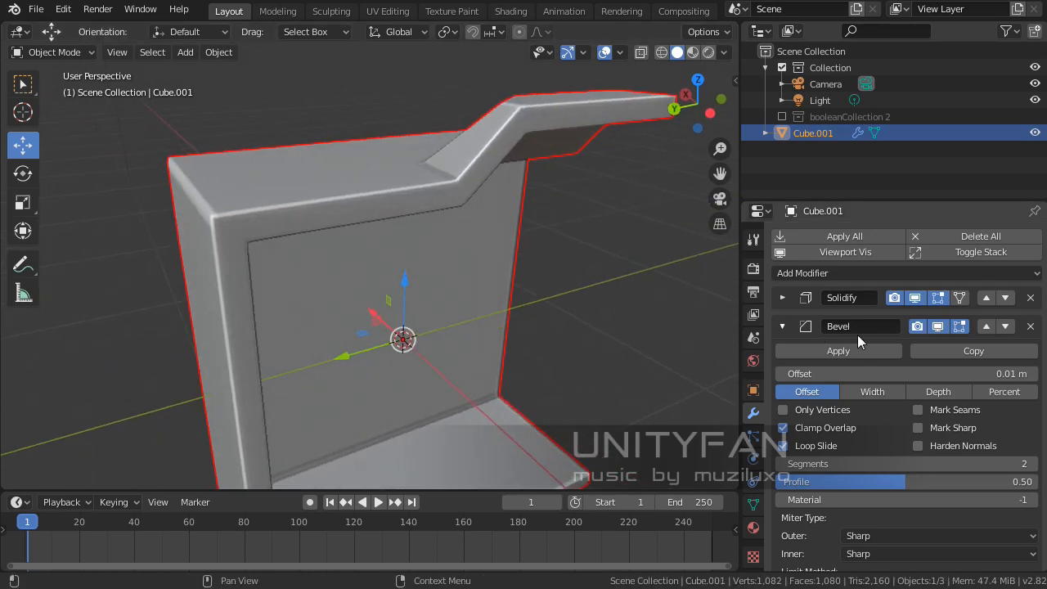
Step: Collapse all modifiers, hide Bevel, Subdivision and Solidify in the viewport, and shade the bare mesh flat
click(1005, 255)
click(936, 326)
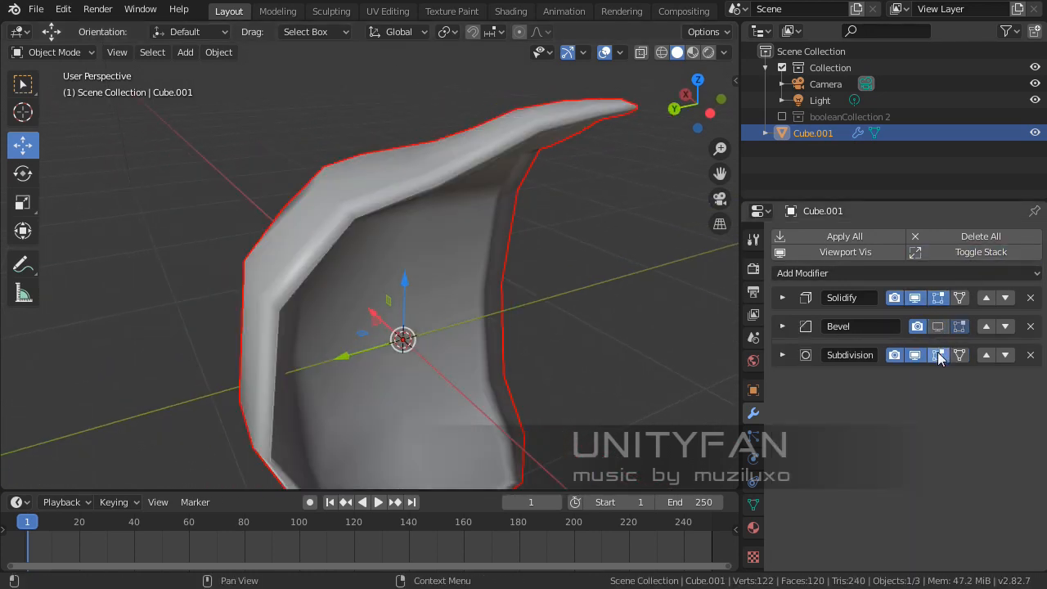
click(915, 354)
click(914, 297)
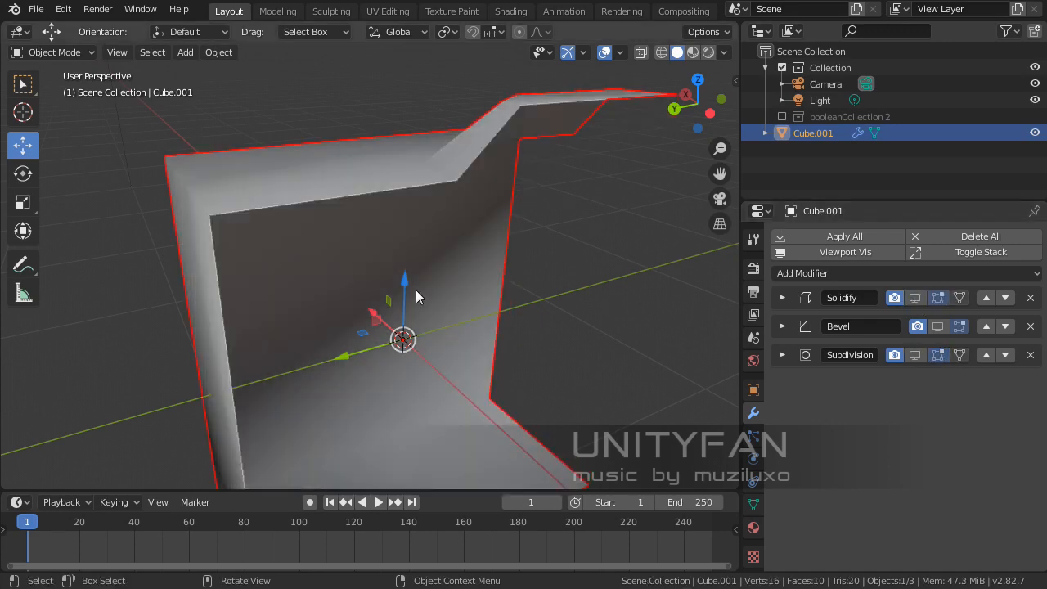
mouse_move(416, 290)
middle_down()
mouse_move(567, 301)
mouse_move(596, 286)
mouse_move(425, 226)
mouse_move(441, 274)
mouse_move(633, 353)
mouse_move(196, 336)
mouse_move(377, 389)
mouse_move(247, 394)
mouse_move(327, 382)
middle_up()
right_click(397, 239)
click(393, 243)
click(633, 353)
Step: Show the Solidify, Bevel and Subdivision modifiers in the viewport again and shade the box smooth
scroll(198, 331, up, 3)
click(941, 326)
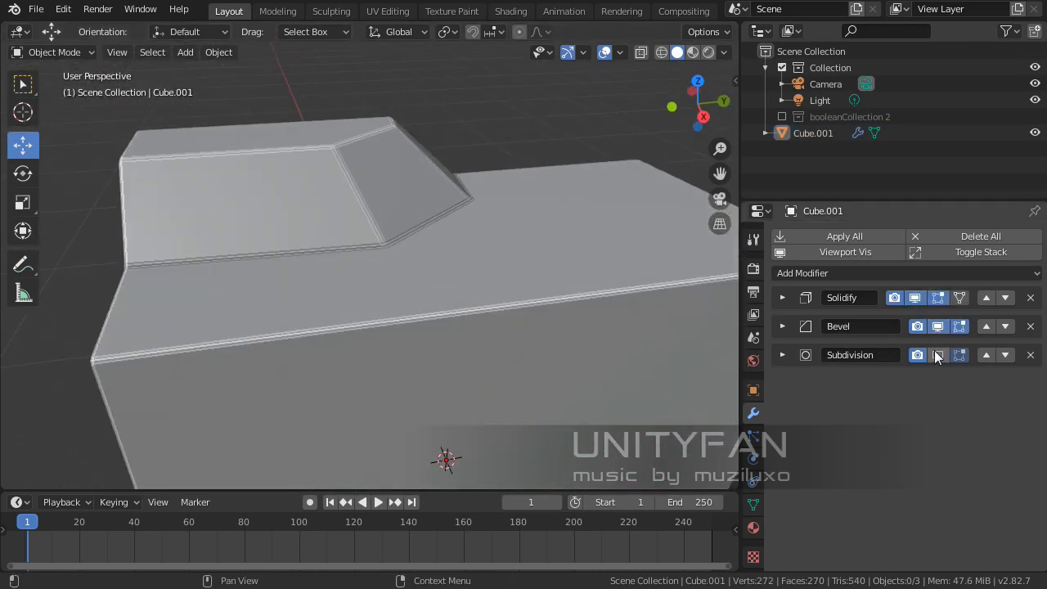
click(934, 354)
middle_drag(395, 347, 430, 301)
right_click(430, 294)
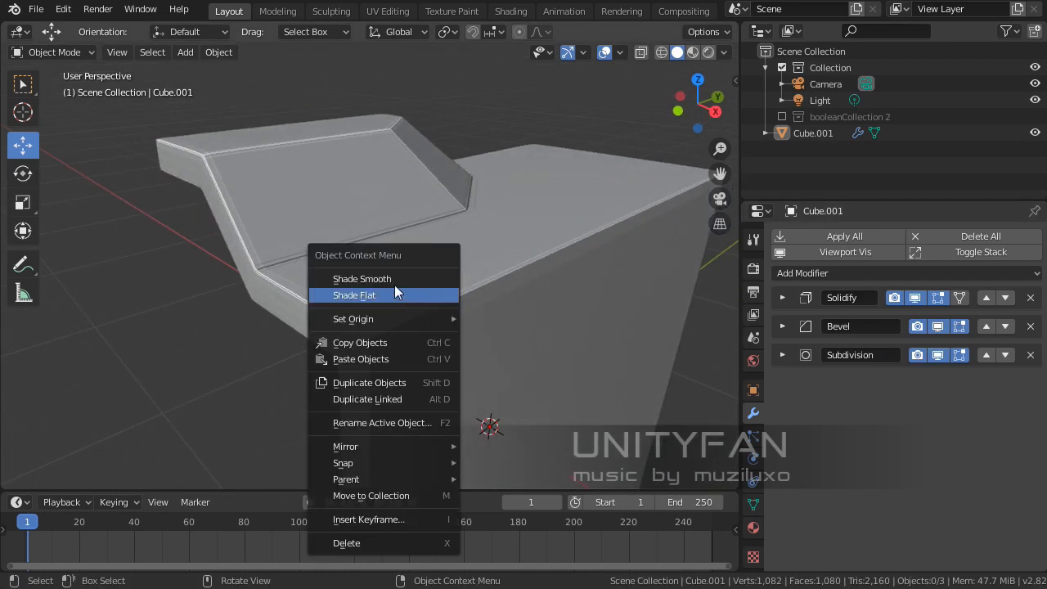
click(361, 280)
mouse_move(328, 297)
middle_down()
mouse_move(349, 332)
mouse_move(352, 310)
mouse_move(316, 333)
mouse_move(601, 313)
mouse_move(500, 308)
mouse_move(367, 269)
mouse_move(615, 239)
middle_up()
click(351, 310)
right_click(352, 310)
click(307, 299)
click(602, 308)
Step: Switch the viewport to Material Preview shading and assign a new material to the box
click(693, 51)
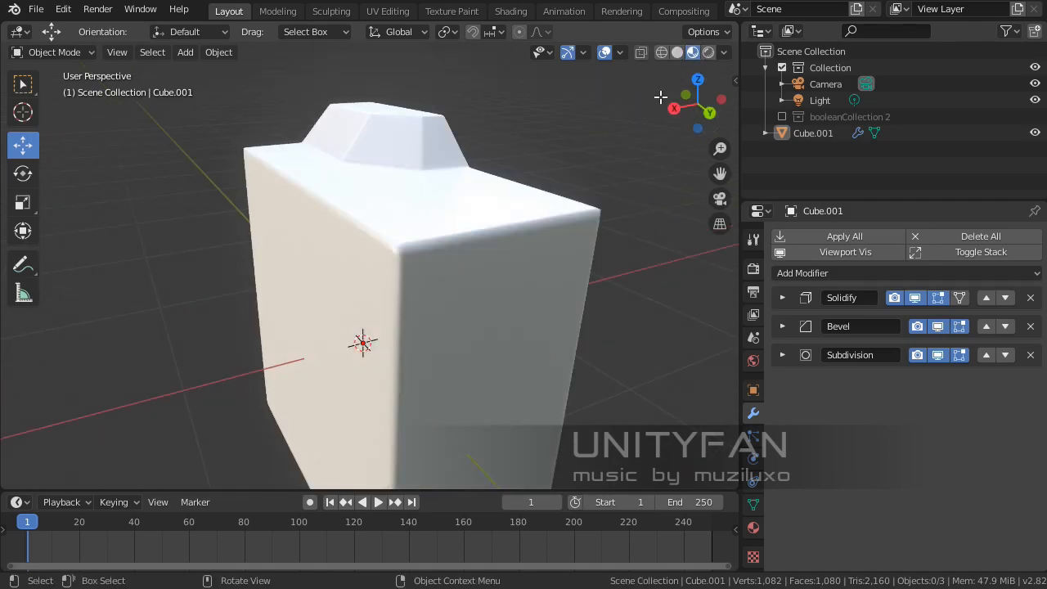
mouse_move(659, 94)
middle_down()
mouse_move(481, 296)
mouse_move(355, 188)
mouse_move(392, 264)
middle_up()
click(391, 263)
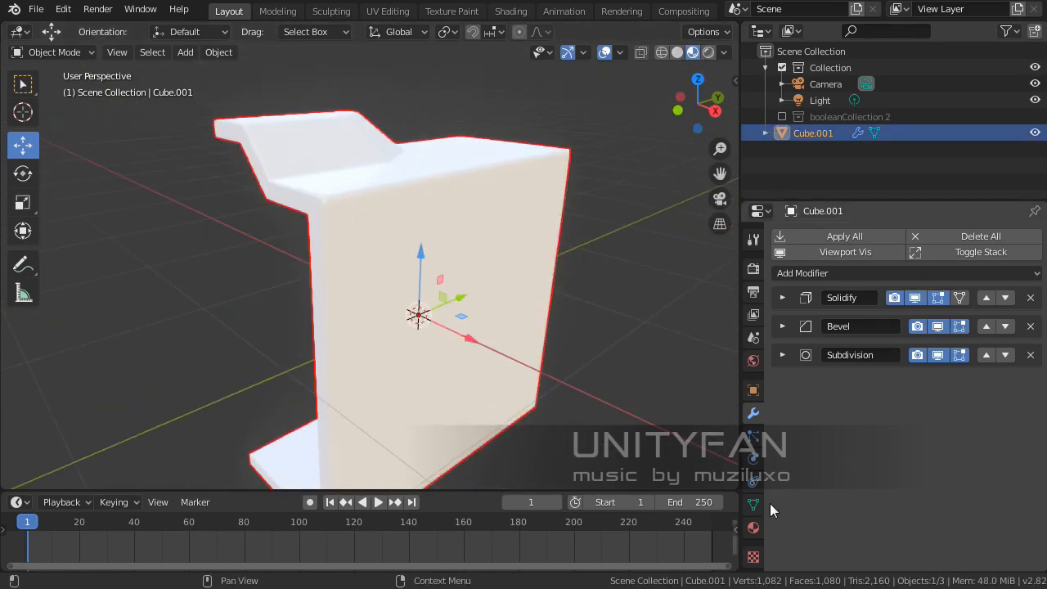
click(753, 528)
click(828, 301)
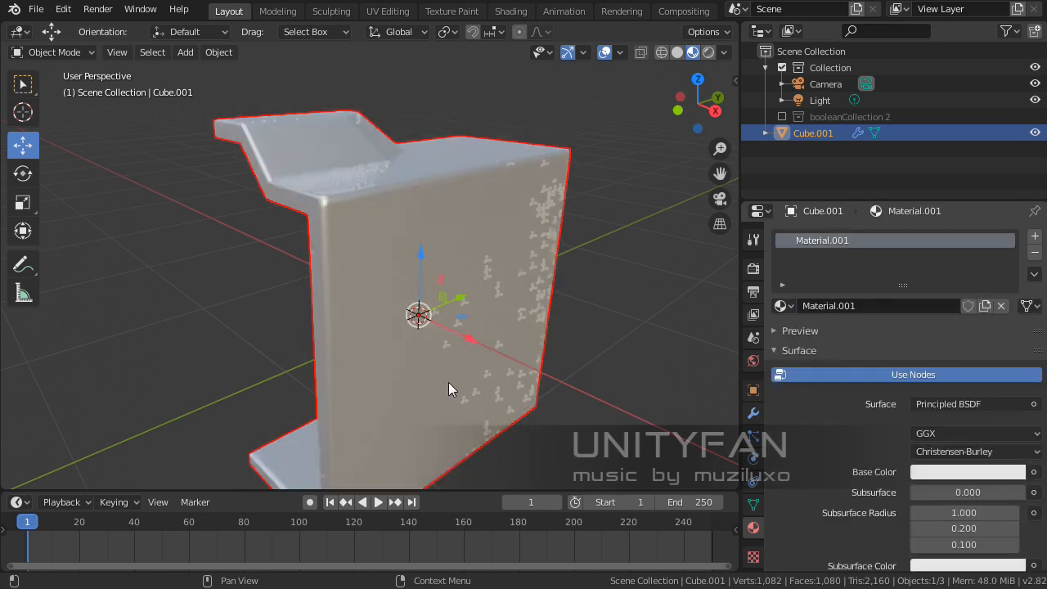
scroll(448, 382, up, 2)
middle_drag(450, 379, 459, 395)
scroll(459, 396, down, 1)
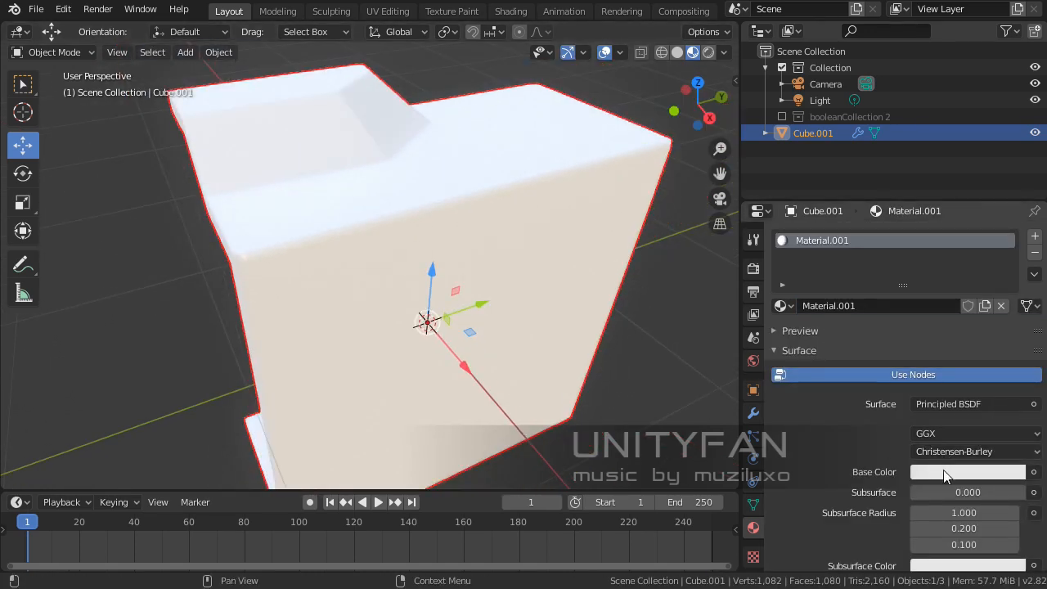
Step: Set the material's Metallic value to 1.000 and deselect the box to examine its reflections
scroll(949, 483, down, 4)
drag(944, 455, 1043, 456)
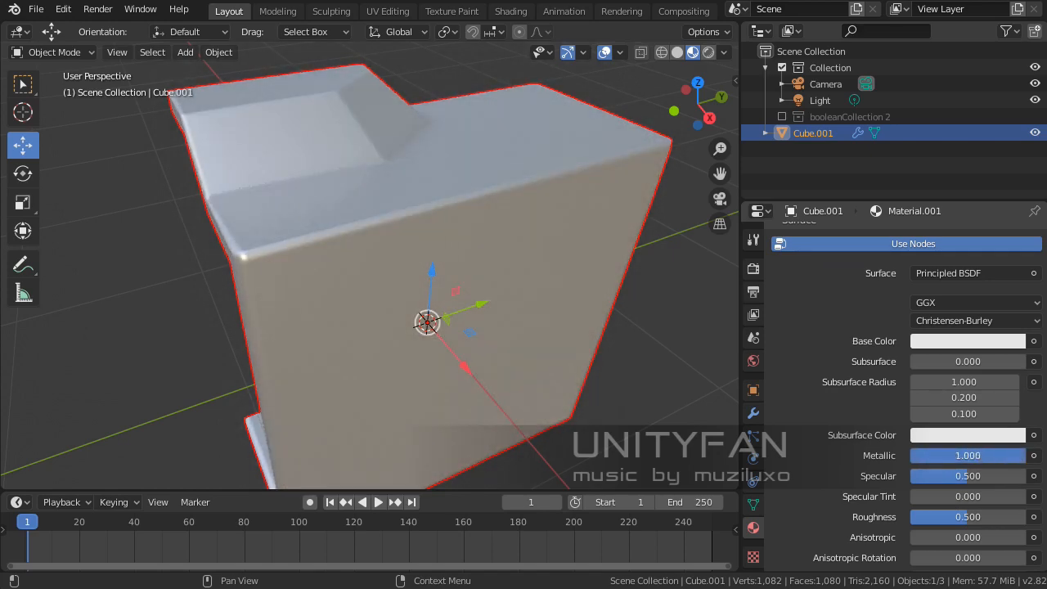
key(alt+a)
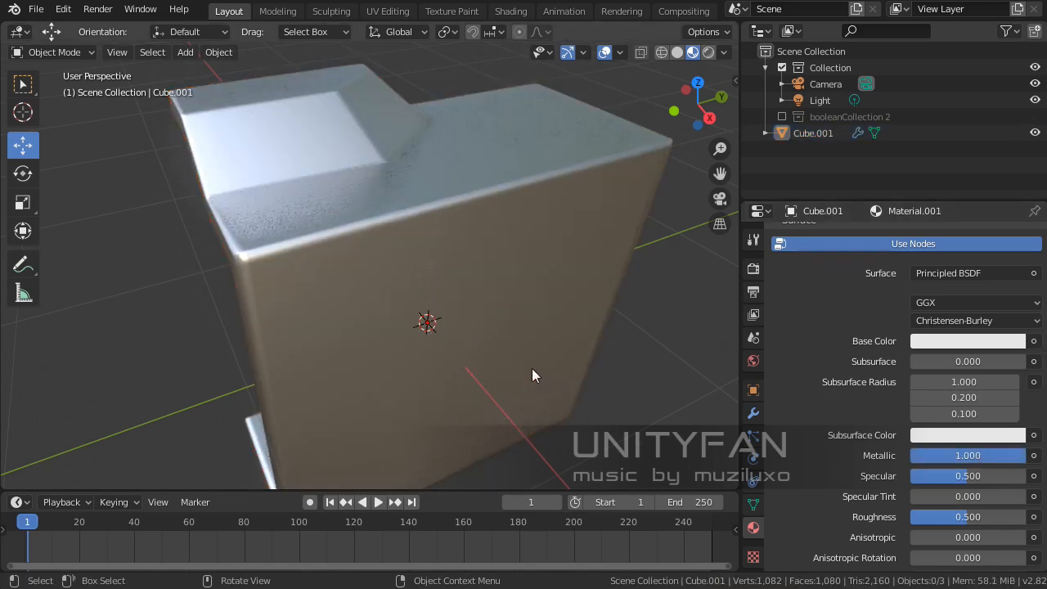
middle_drag(533, 373, 407, 383)
scroll(461, 364, up, 4)
Step: Knife-cut an angled path around the box's upper corner, running across the top face and down the end face to the vertical edge
click(457, 360)
key(Tab)
key(k)
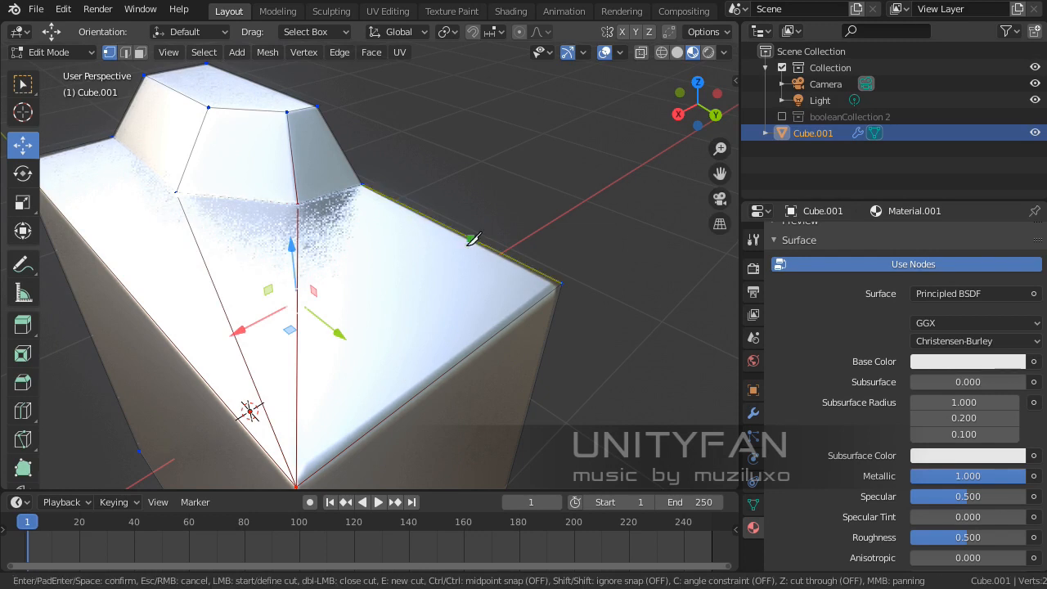
key(Escape)
key(k)
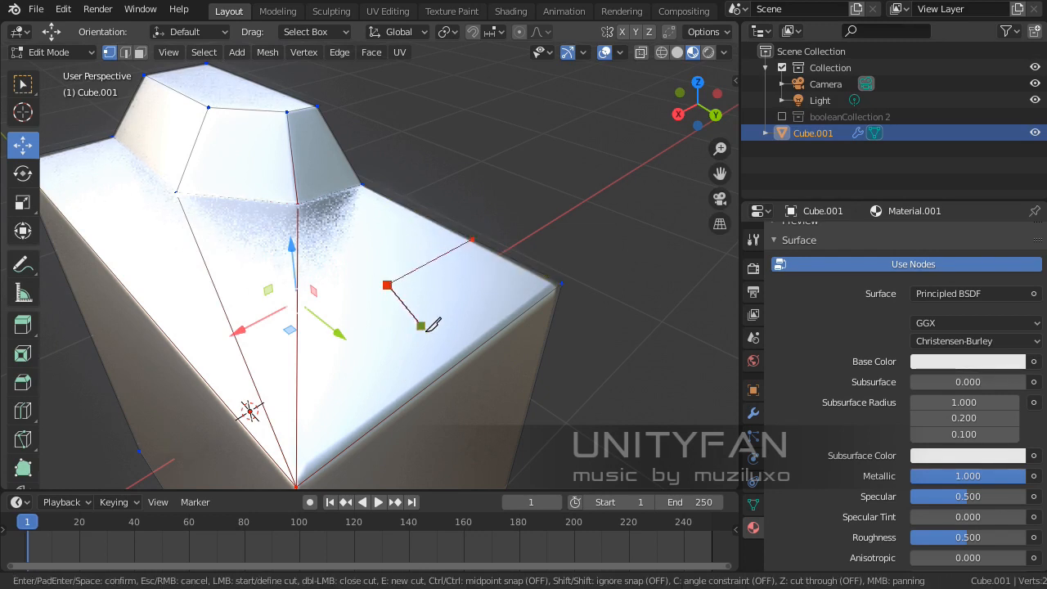
click(433, 377)
middle_drag(465, 406, 435, 343)
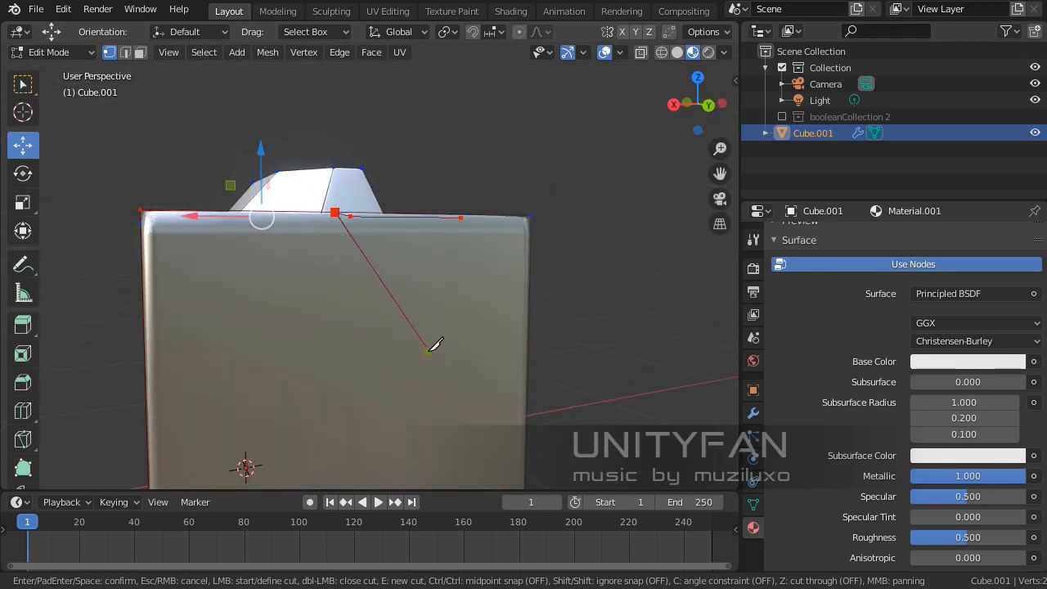
click(530, 350)
key(Return)
Step: Knife-cut a second path parallel to the first, slightly closer to the box's corner
middle_drag(507, 368, 436, 378)
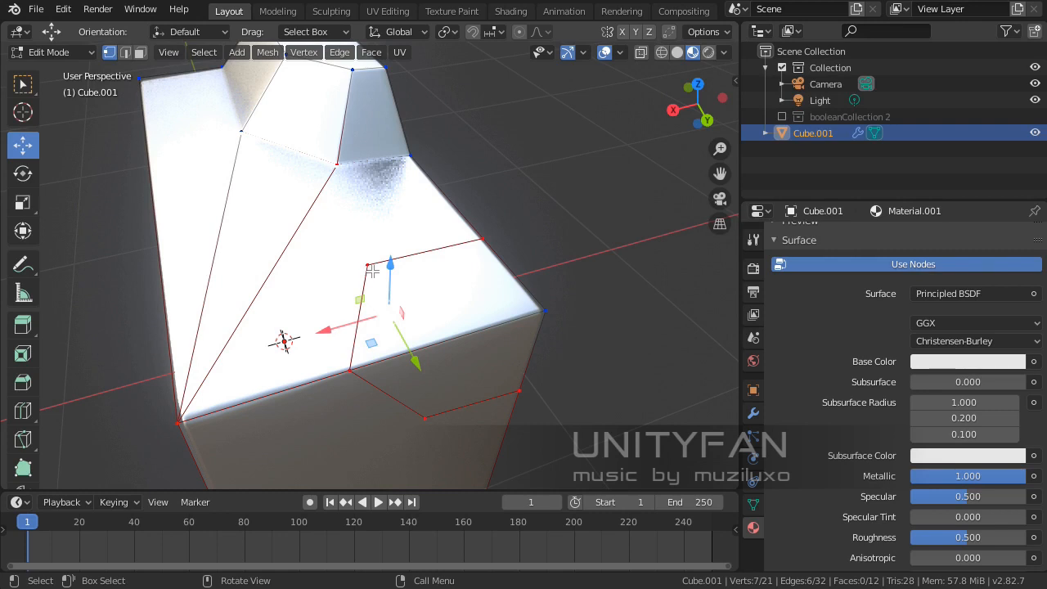
key(k)
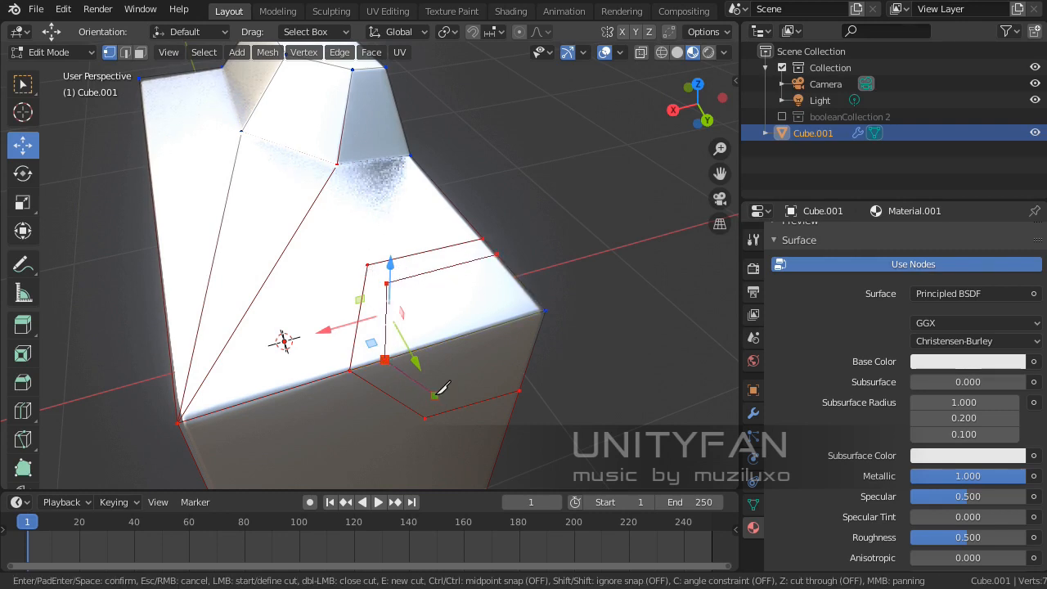
click(526, 370)
key(Return)
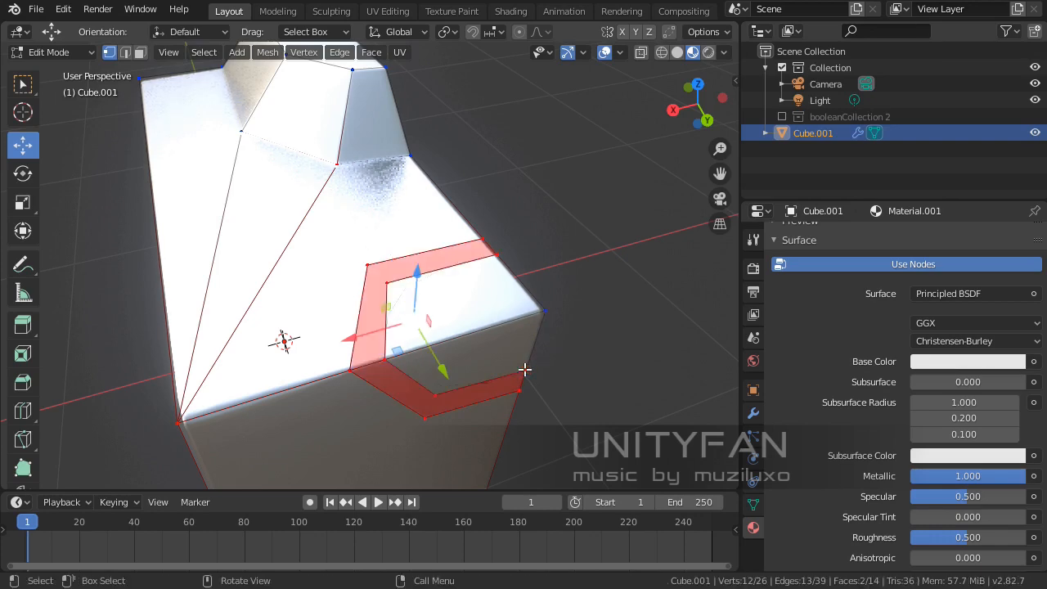
Step: Connect the paired bend vertices of the two cut paths with edges on the top and end faces
middle_drag(388, 316, 409, 314)
click(405, 280)
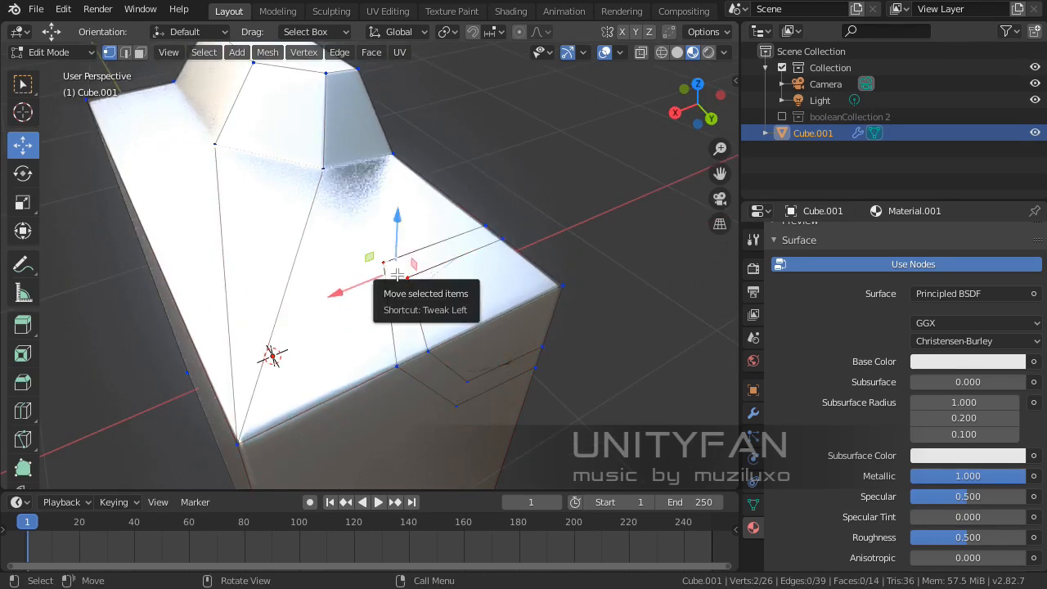
key(j)
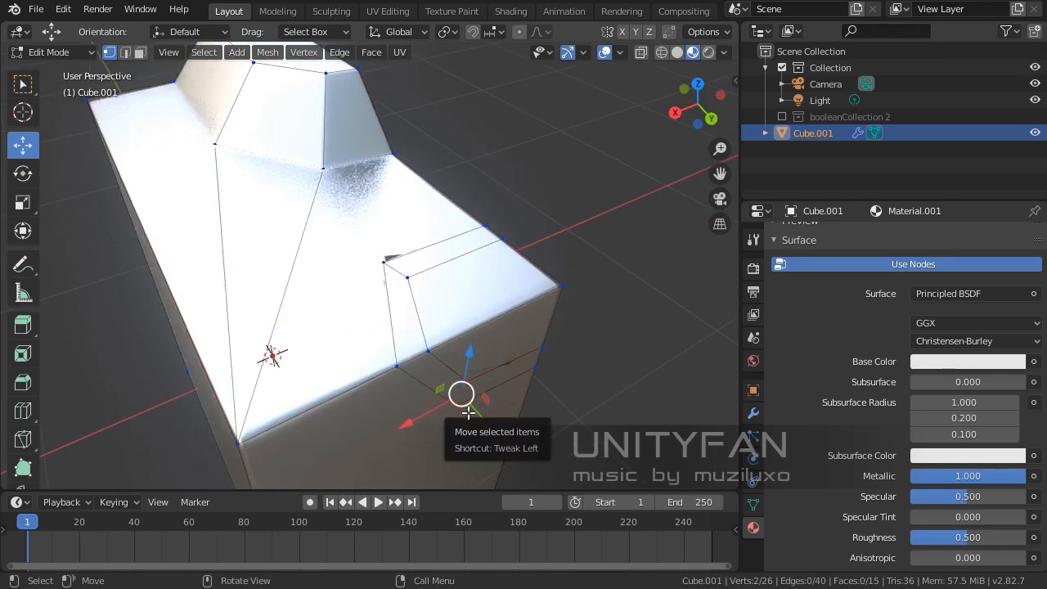
key(j)
Step: Sink the two inner corner faces down along Z and inward along Y to form a recessed notch
middle_drag(482, 299, 458, 269)
scroll(458, 270, up, 3)
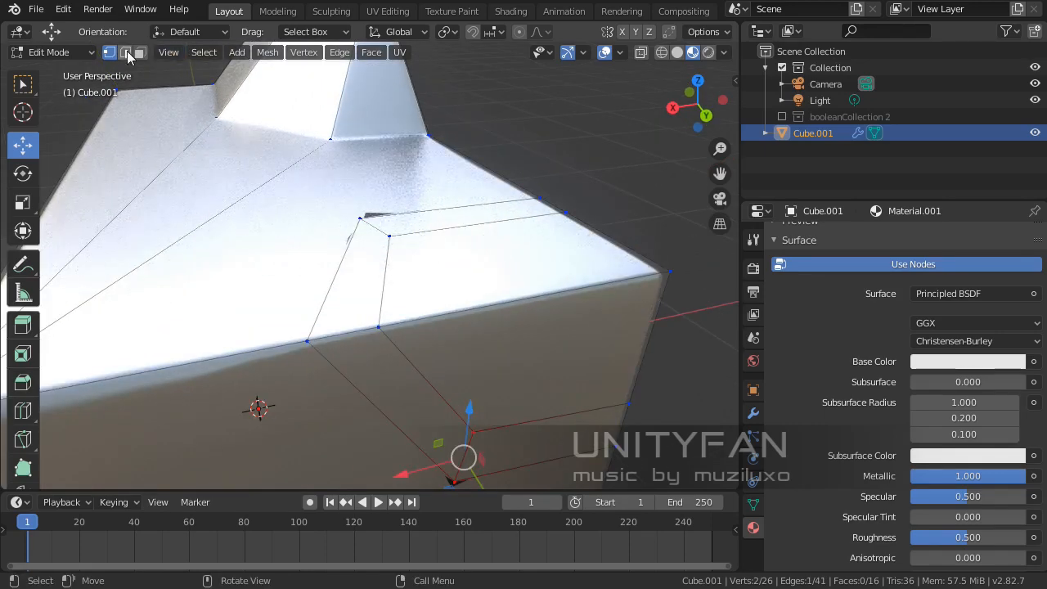
click(515, 266)
shift+click(526, 322)
middle_drag(526, 322, 529, 284)
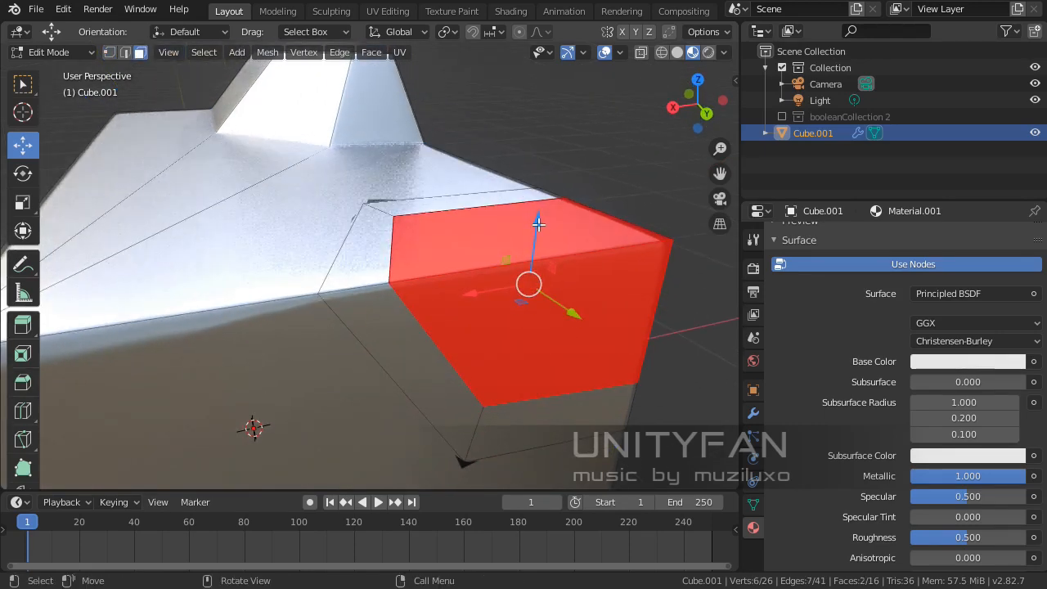
drag(538, 225, 536, 263)
middle_drag(536, 263, 630, 348)
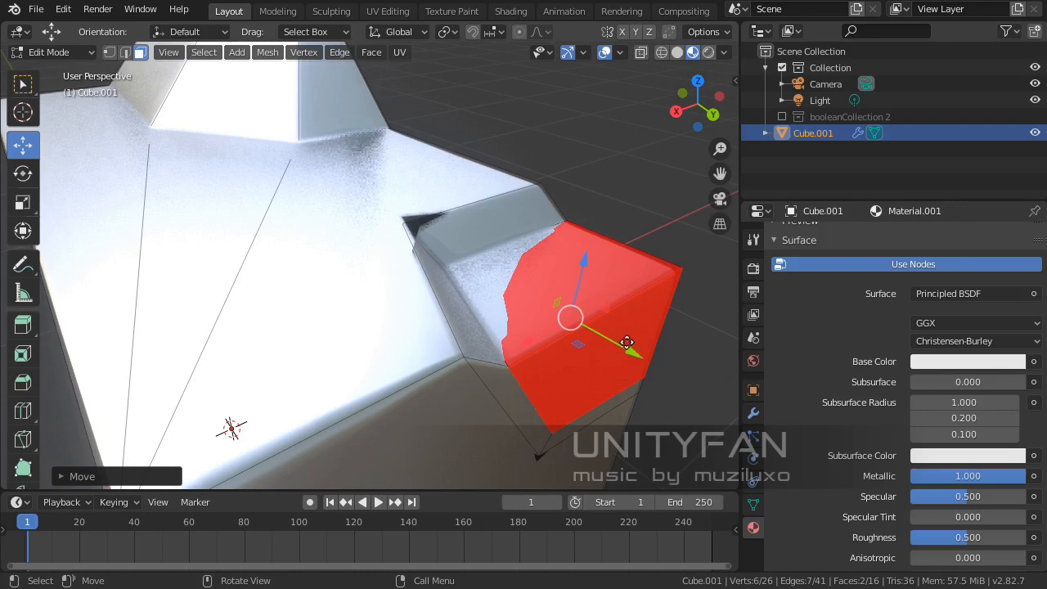
drag(626, 342, 620, 338)
click(635, 321)
drag(649, 385, 614, 367)
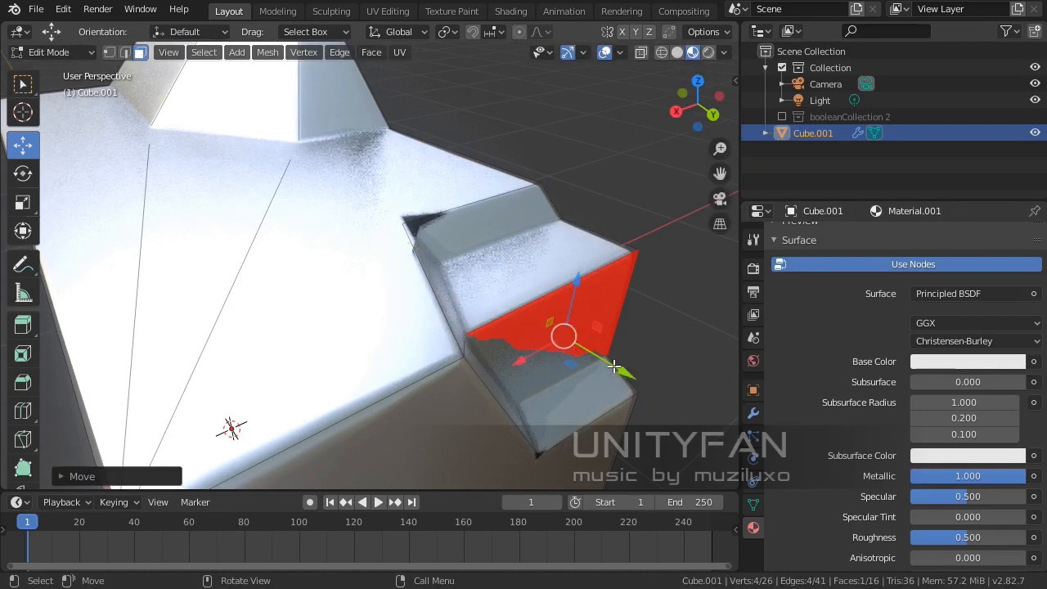
Step: Knife-cut an edge from the notch's inner corner on the top face to the nearby diagonal edge
middle_drag(613, 366, 421, 345)
key(Tab)
middle_drag(262, 337, 372, 270)
key(Tab)
key(k)
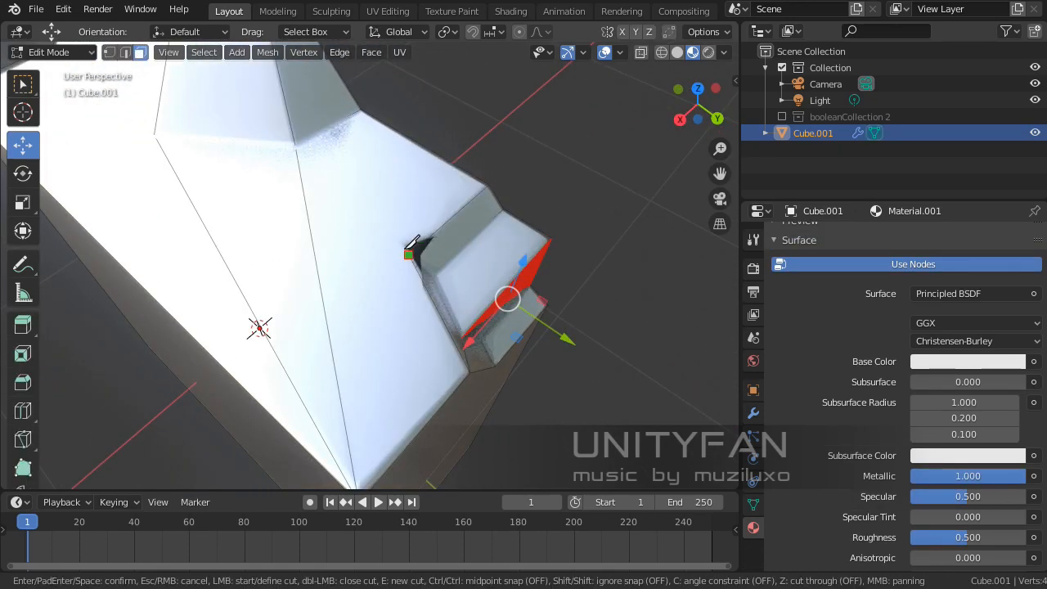
key(Return)
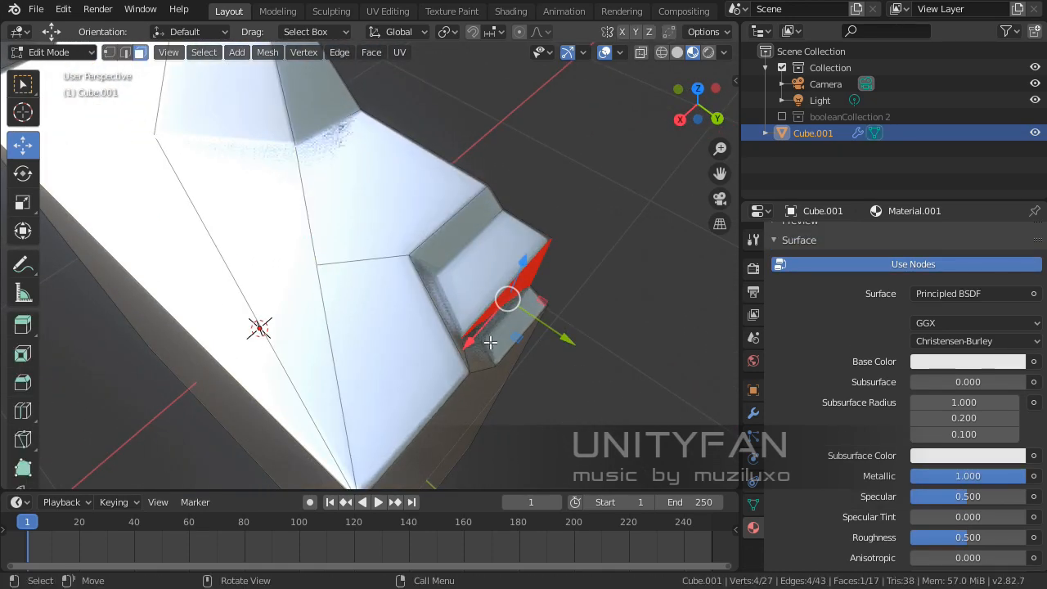
Step: Knife-cut an edge across the end face from the notch's lower corner to the opposite vertical edge
middle_drag(491, 343, 366, 185)
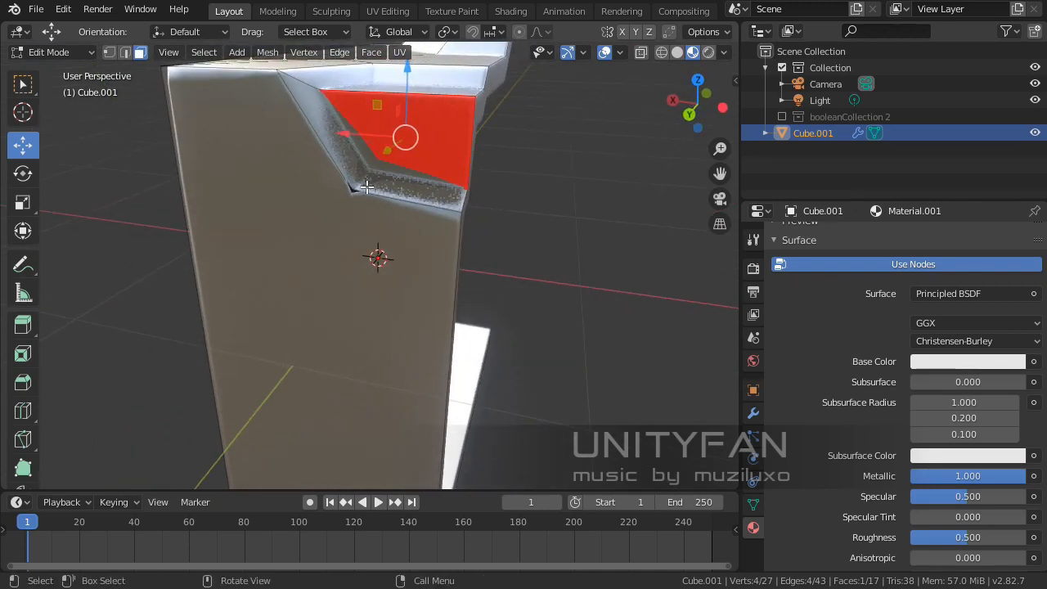
key(k)
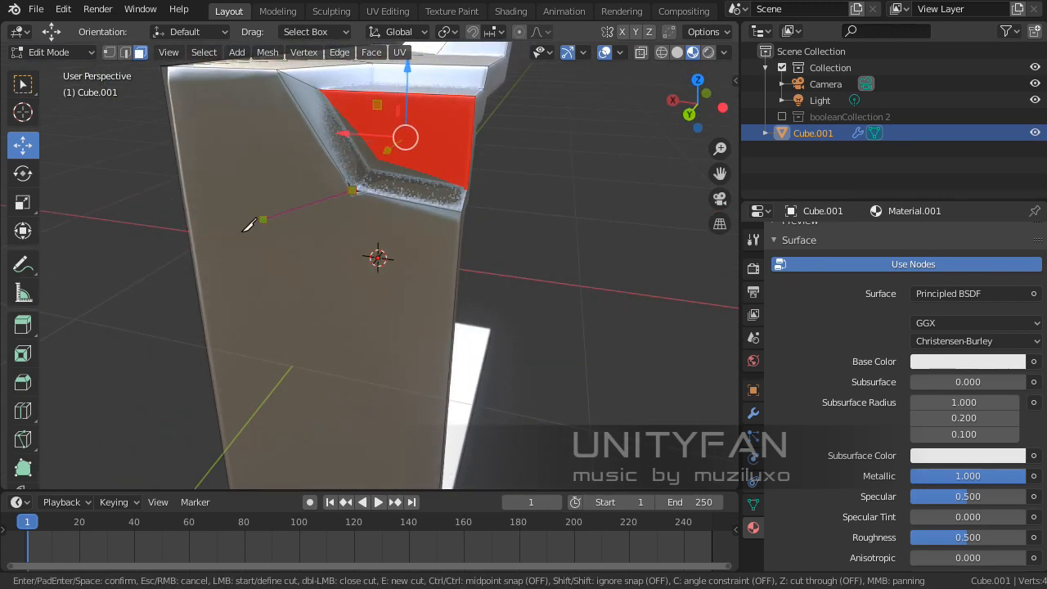
click(193, 265)
key(Return)
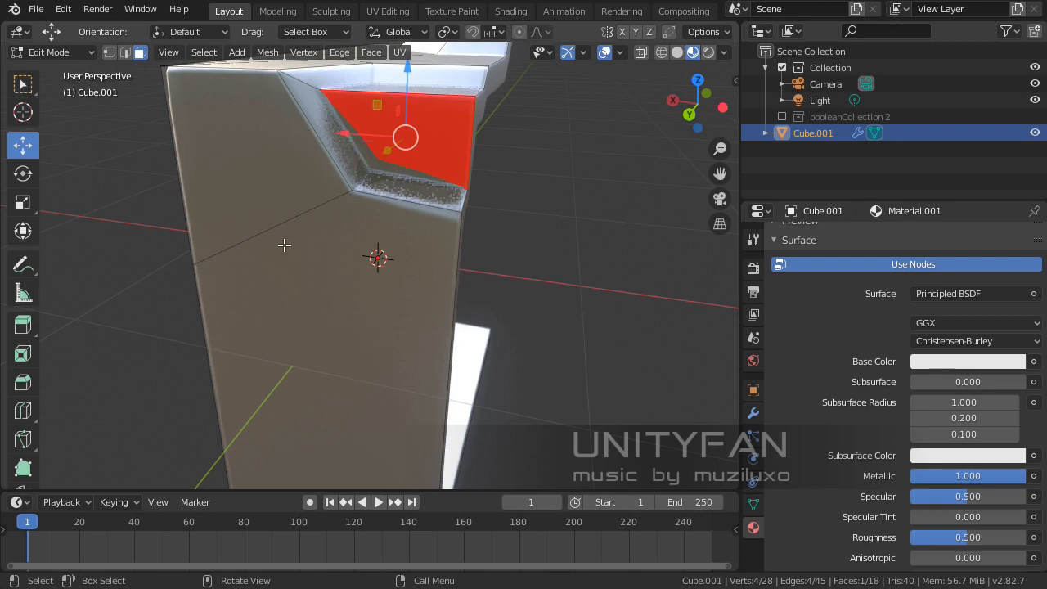
Step: Move the vertices at the notch's lower bend along the Z axis and preview the shape in Object Mode
middle_drag(284, 245, 354, 282)
click(352, 324)
key(g)
key(z)
click(368, 261)
key(Tab)
scroll(490, 364, down, 3)
scroll(355, 281, up, 4)
key(Tab)
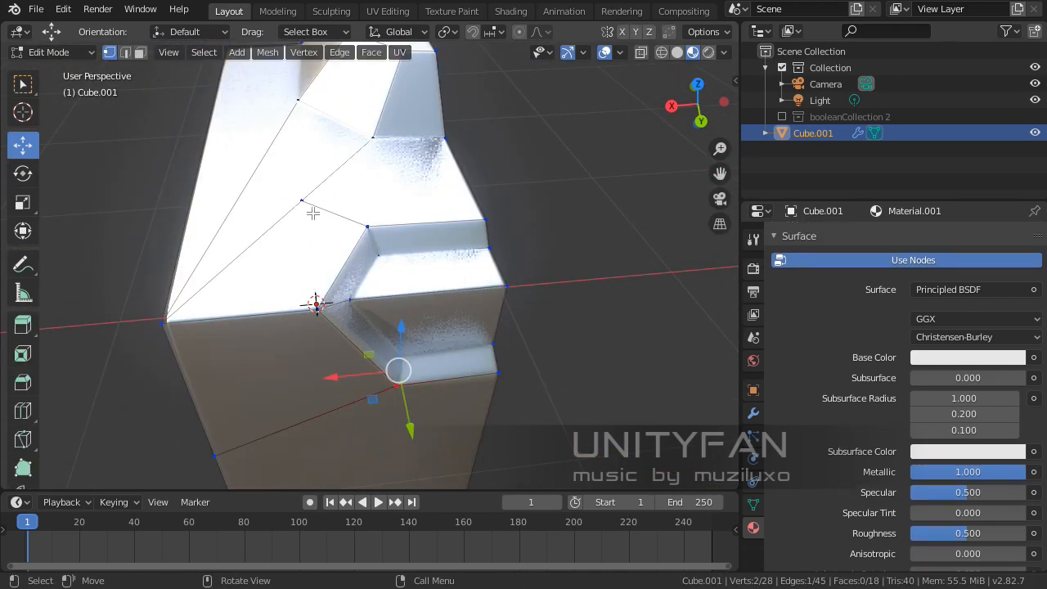
Step: Move the vertex where the new top cut meets the diagonal edge along the X axis toward the notch
click(310, 209)
drag(261, 203, 294, 204)
middle_drag(385, 315, 423, 369)
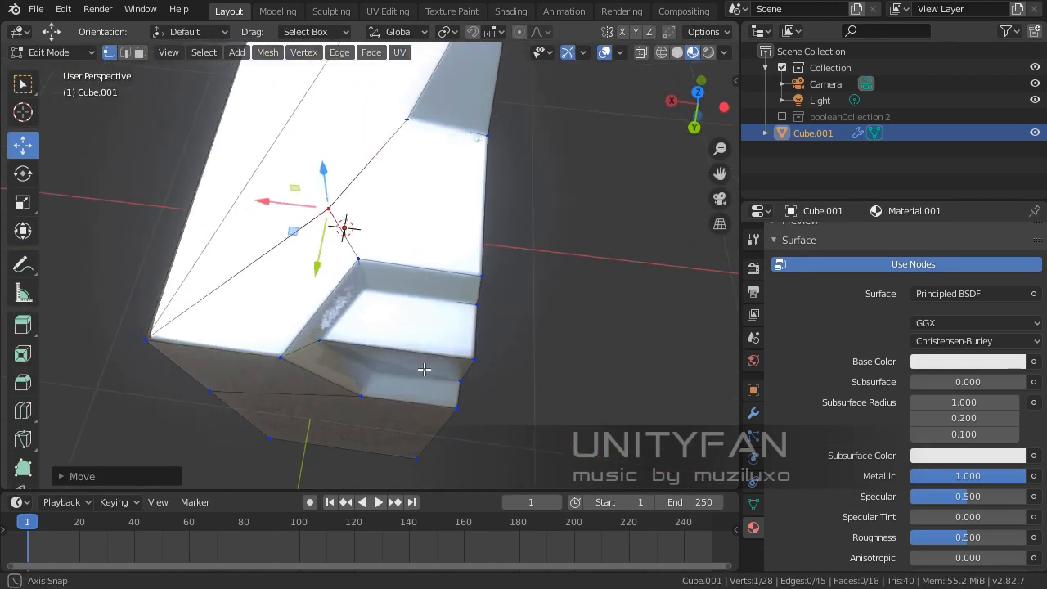
Step: Return to Object Mode and examine the shading around the notched corner from several angles
key(Tab)
middle_drag(524, 420, 376, 232)
scroll(507, 344, up, 4)
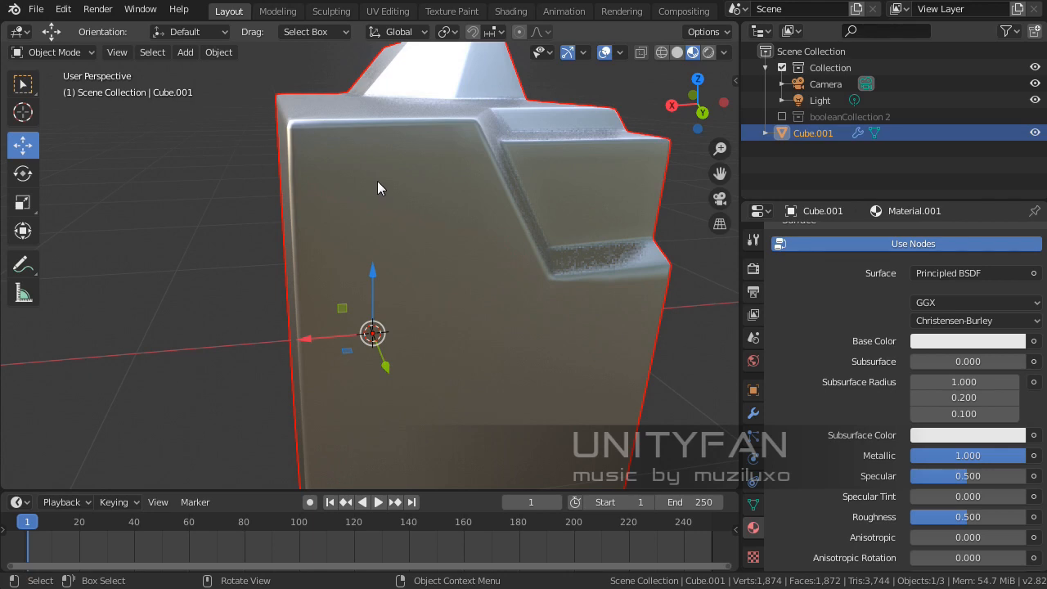
scroll(415, 203, down, 2)
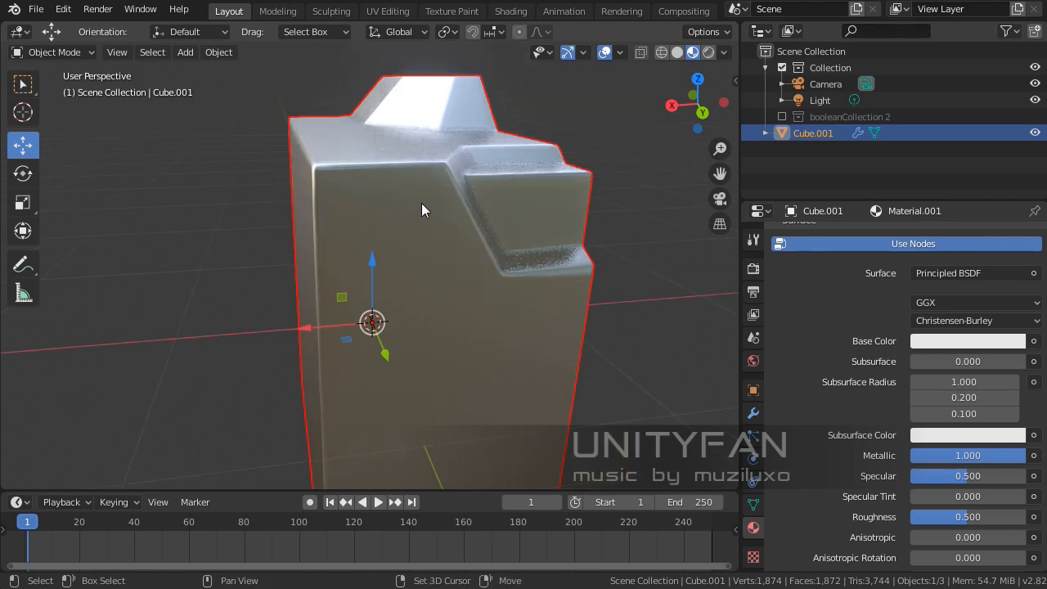
middle_drag(422, 202, 380, 159)
scroll(793, 315, up, 4)
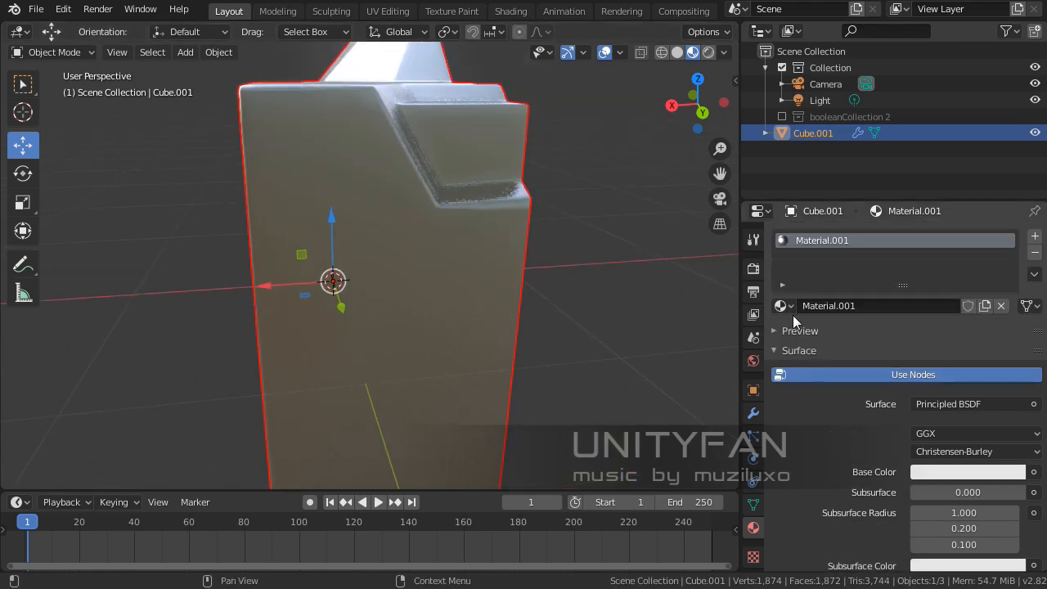
middle_drag(335, 260, 366, 291)
Step: Remove the Subdivision, Bevel and Solidify modifiers from the box and delete the box
click(754, 413)
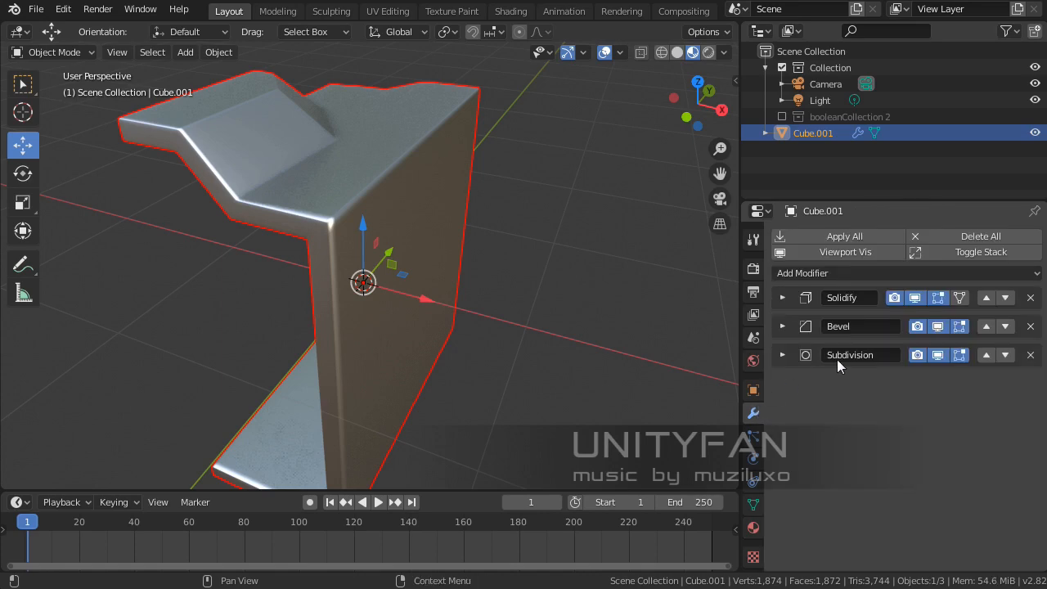
click(1030, 354)
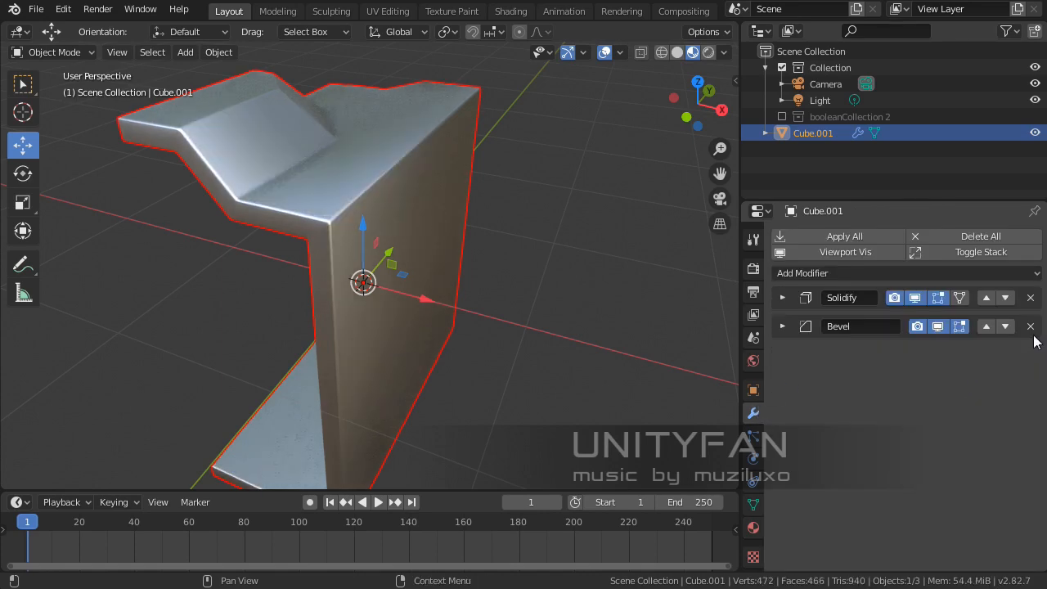
click(1030, 327)
click(1030, 298)
middle_drag(458, 322, 387, 316)
key(x)
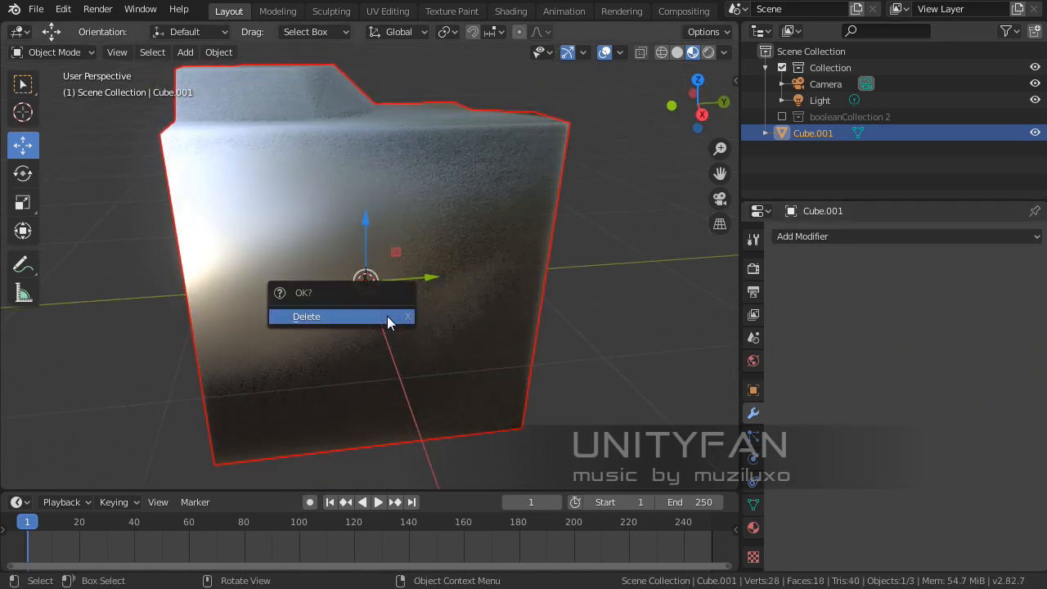
click(387, 316)
Step: Add a new cube and switch the viewport to Solid shading
middle_drag(322, 317, 335, 328)
key(shift+a)
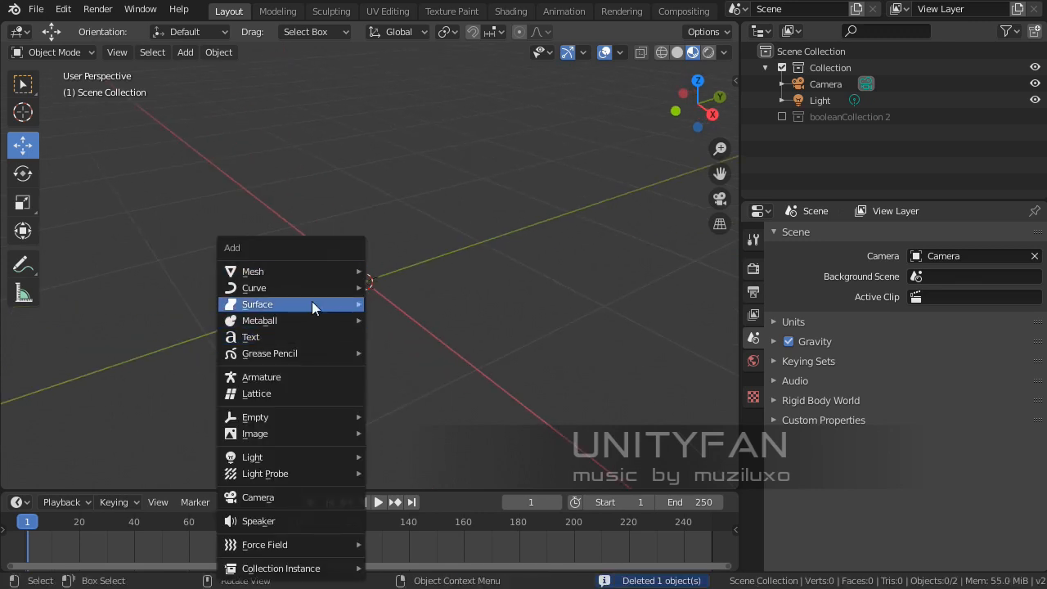
mouse_move(311, 273)
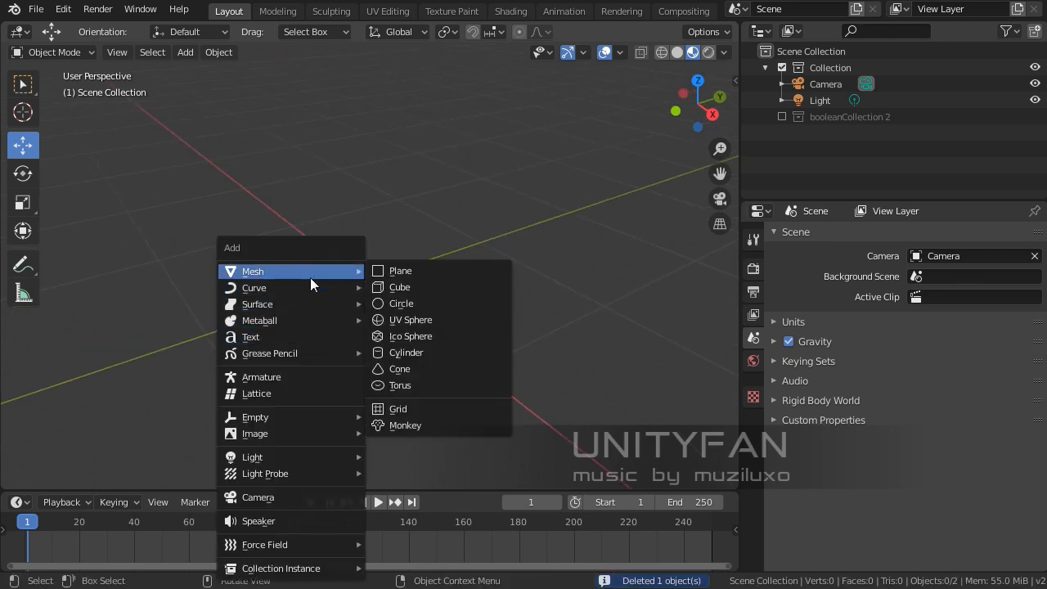
click(406, 293)
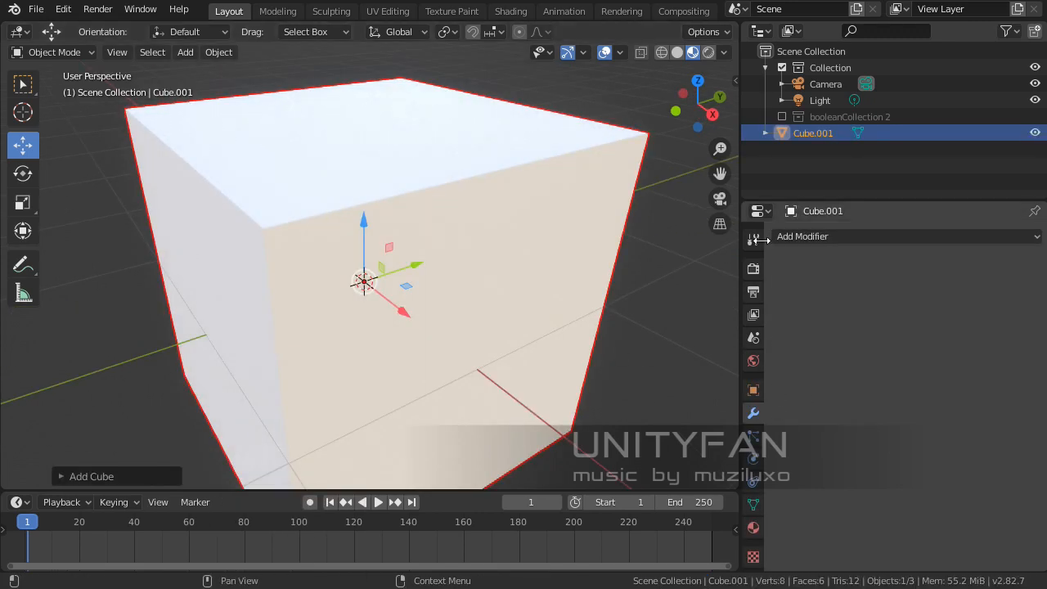
click(677, 53)
Step: Add a Subdivision Surface modifier to the cube and compare the rounded result with its editing cage
click(835, 235)
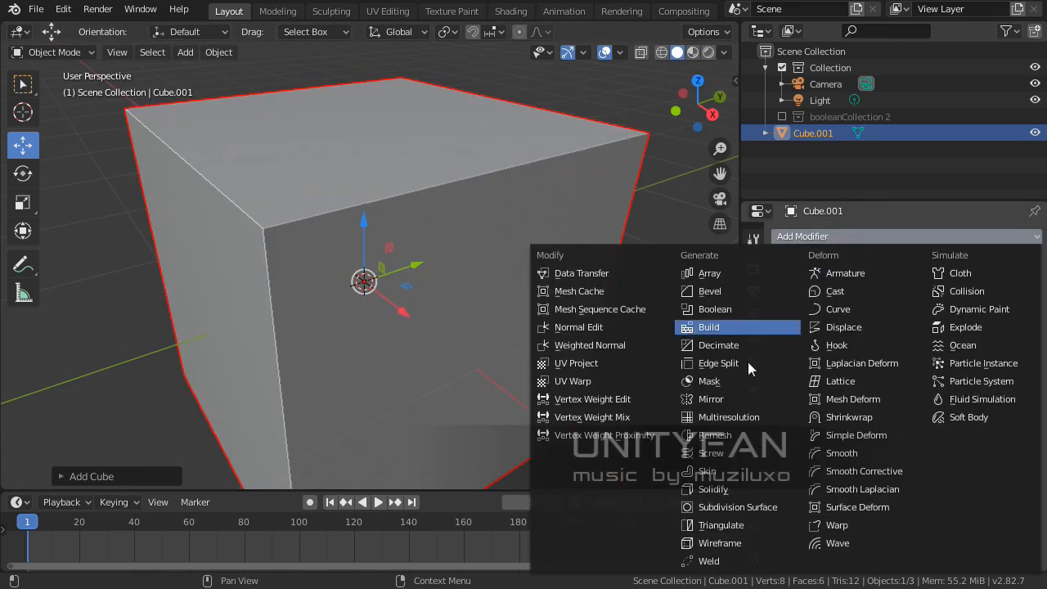
click(720, 507)
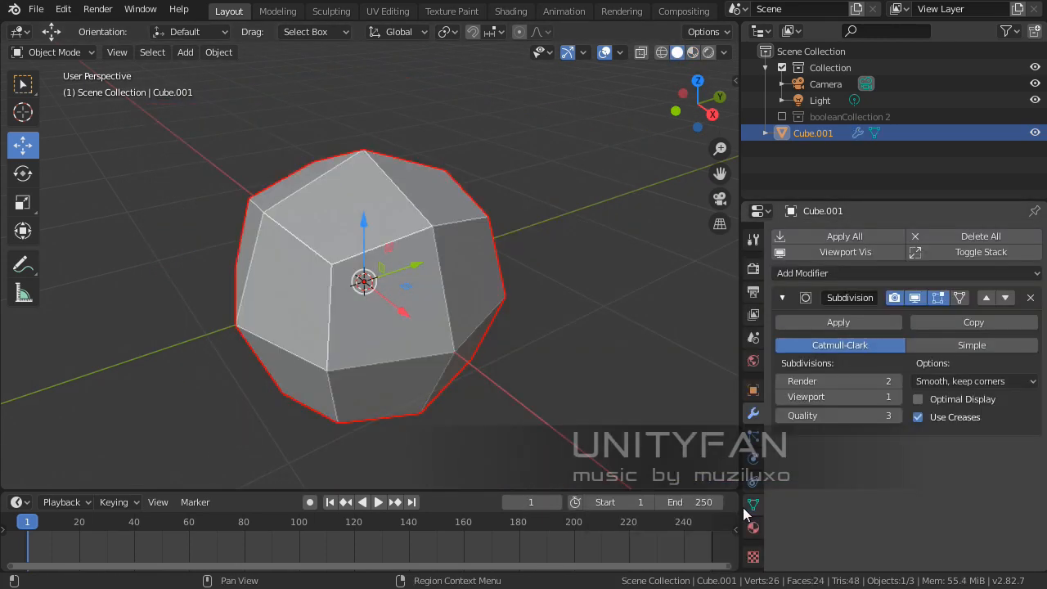
middle_drag(556, 417, 505, 402)
key(Tab)
key(Tab)
key(Tab)
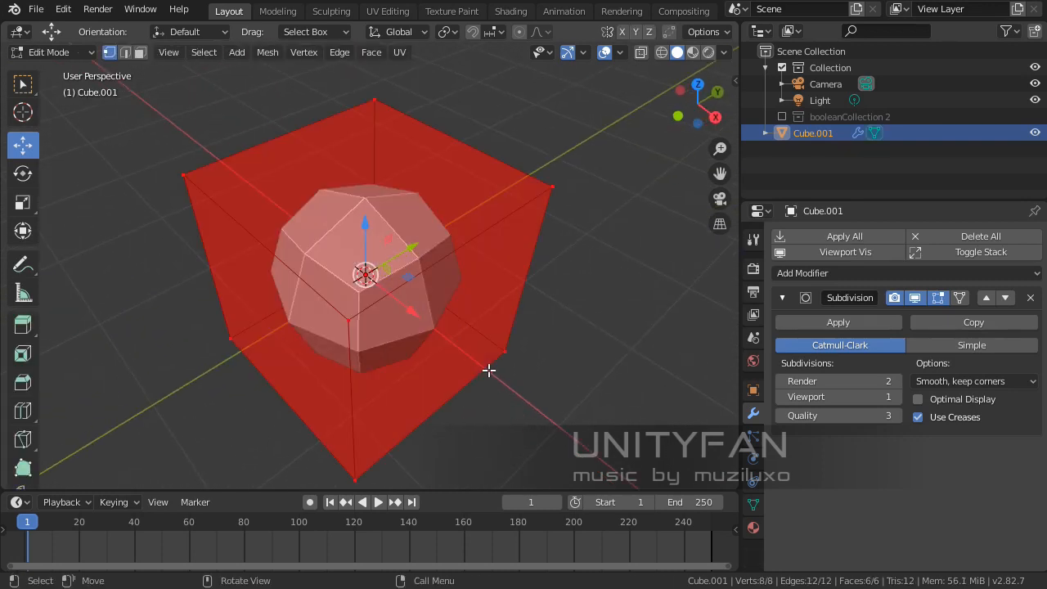
mouse_move(488, 367)
middle_down()
mouse_move(465, 365)
mouse_move(504, 358)
mouse_move(478, 361)
middle_up()
key(Tab)
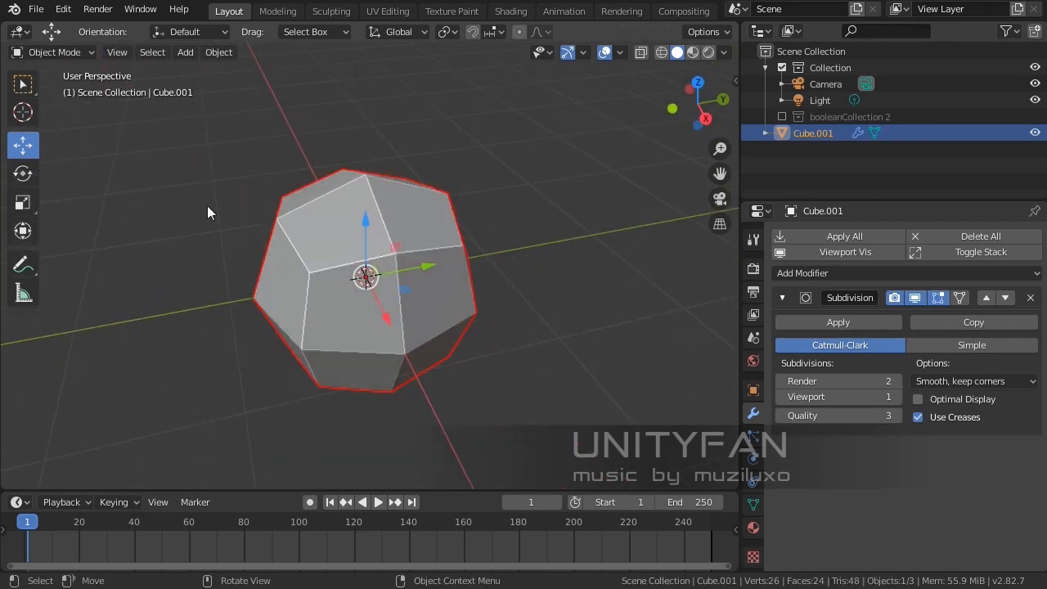
Step: In edge select mode, add a loop cut around the cube and slide it close to its negative Y face
key(Tab)
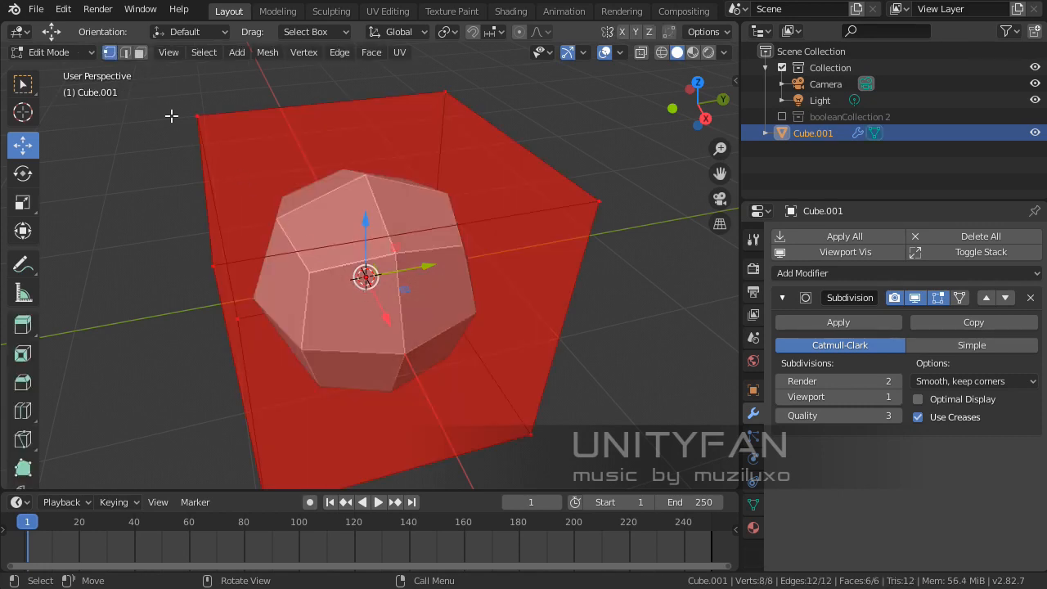
click(129, 55)
middle_drag(276, 261, 262, 301)
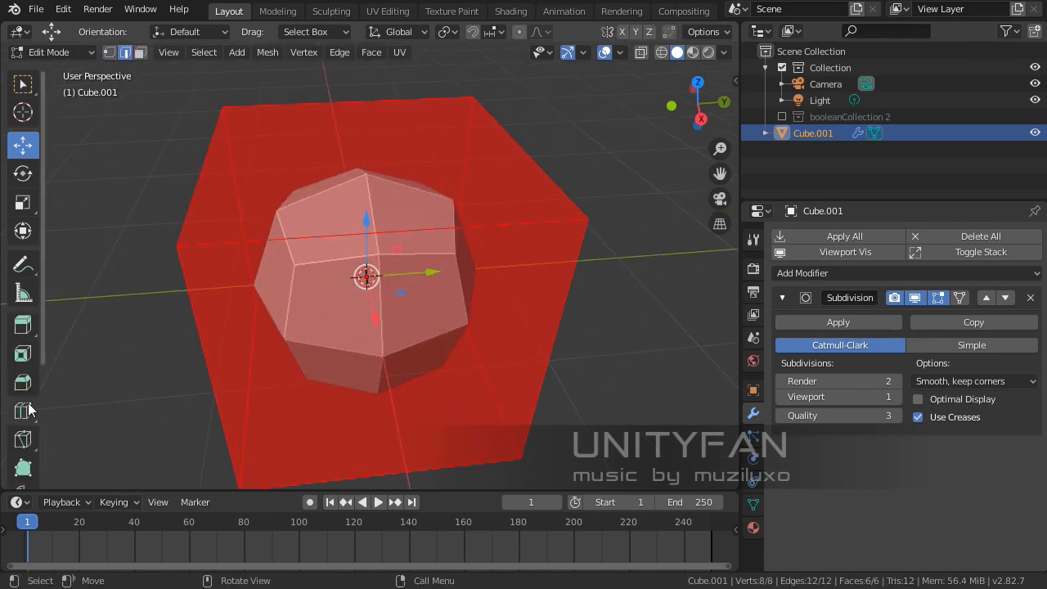
click(23, 409)
drag(365, 276, 200, 274)
middle_drag(409, 275, 394, 275)
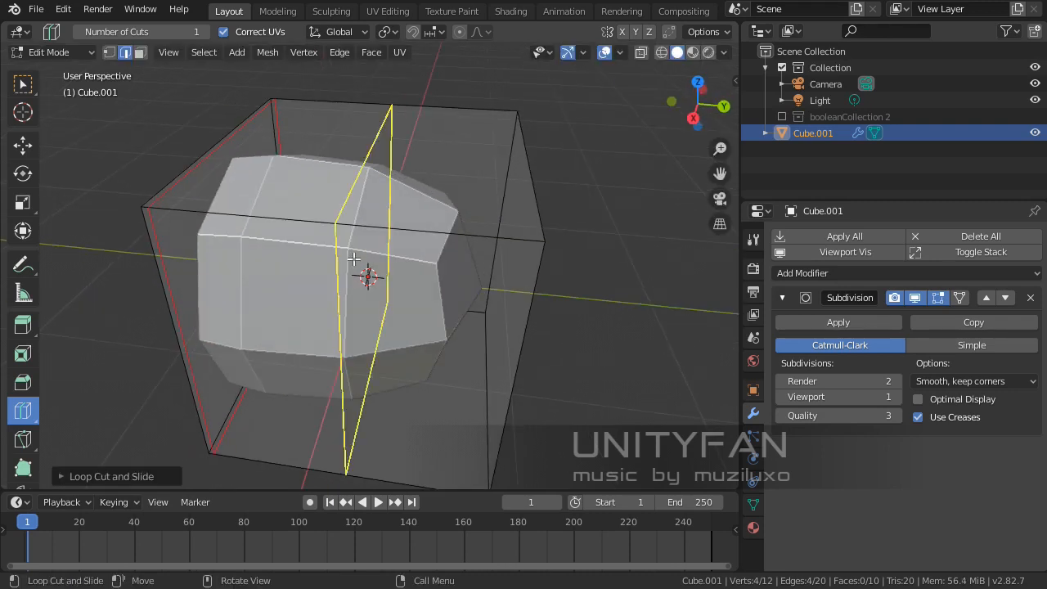
Step: Add two more loop cuts to the cube, one slid close to its positive Y face and one close to its positive X face
drag(353, 259, 525, 256)
middle_drag(525, 257, 451, 272)
drag(422, 244, 302, 266)
middle_drag(385, 294, 576, 323)
Step: Return to Object Mode and apply smooth shading to the subdivided cube
key(Tab)
right_click(380, 228)
click(380, 227)
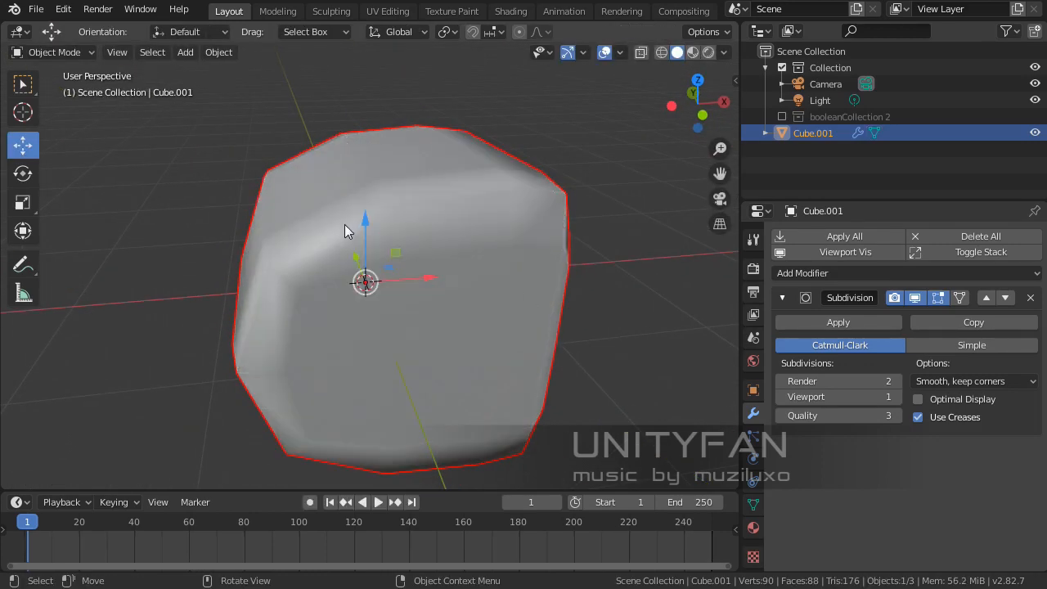
middle_drag(344, 224, 518, 321)
Step: In Edit Mode, add a horizontal loop cut around the middle of the cube
key(Tab)
middle_drag(395, 268, 347, 327)
click(19, 89)
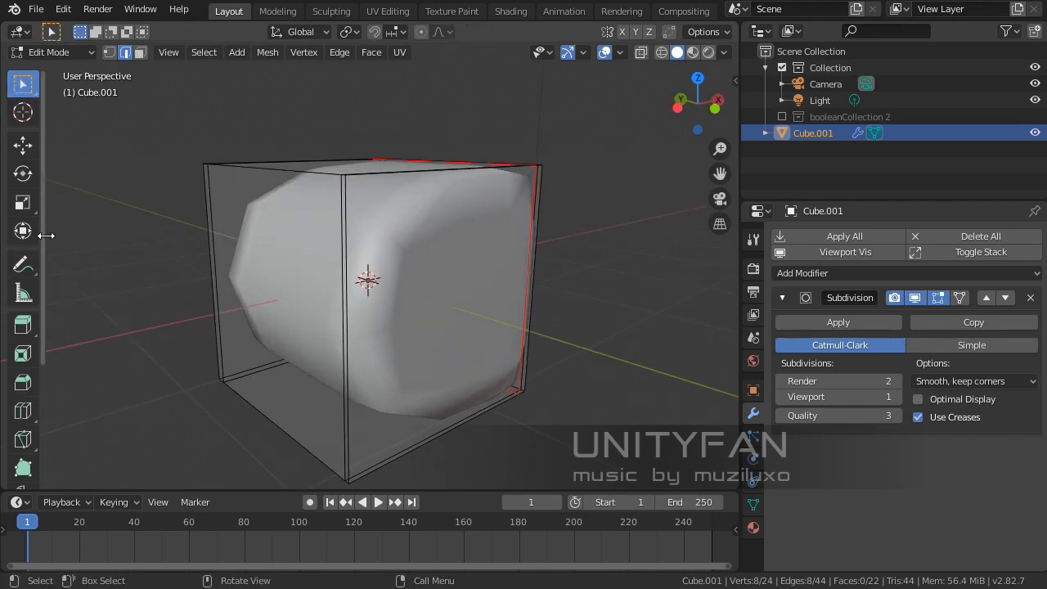
click(22, 411)
click(341, 327)
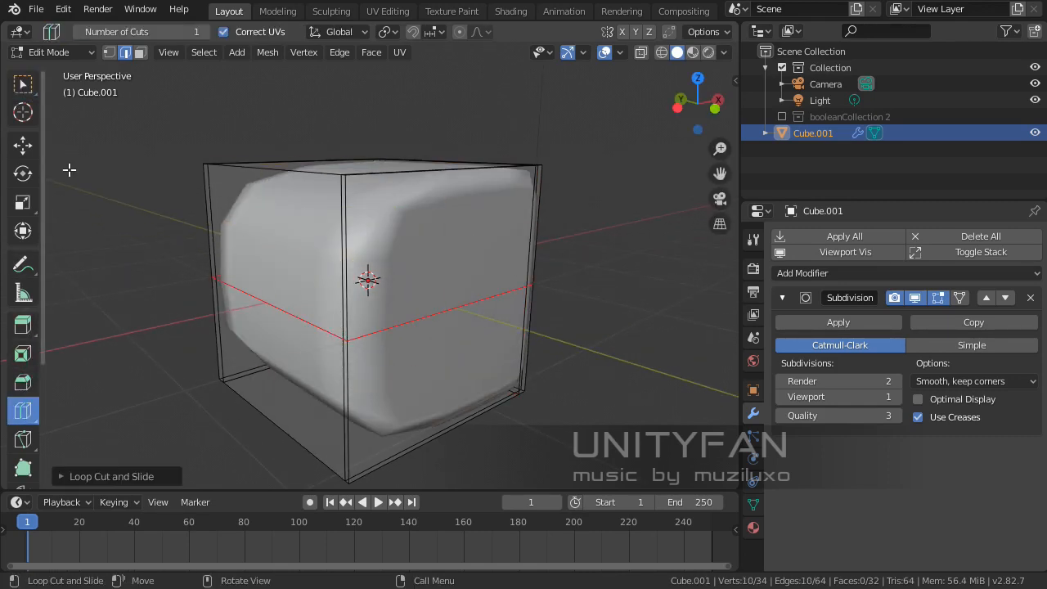
Step: Select the middle horizontal edges on the cube's negative X side and move them outward along X
click(23, 145)
scroll(327, 384, up, 5)
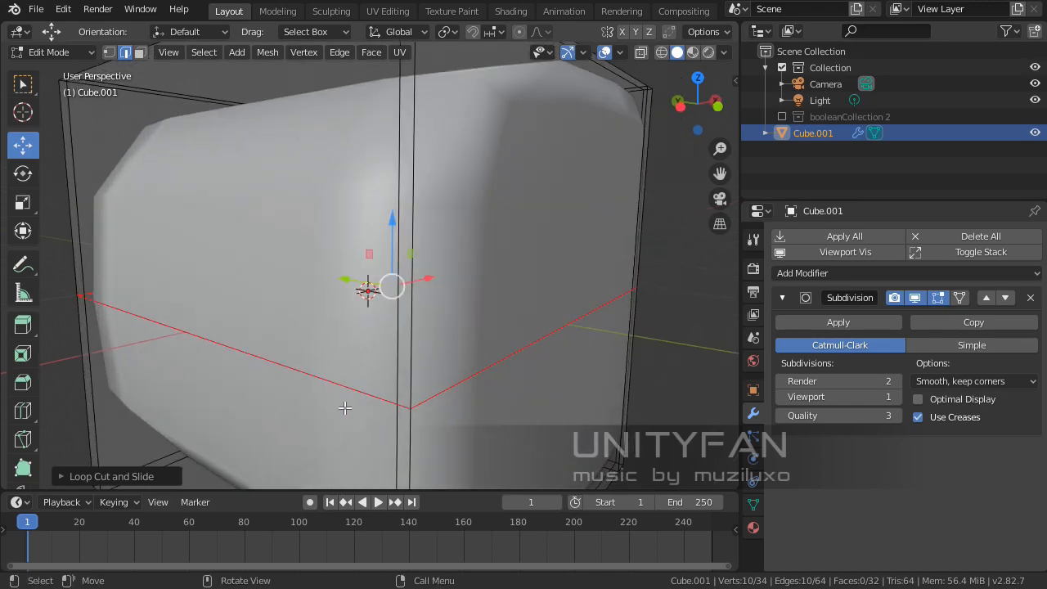
click(310, 380)
middle_drag(125, 345, 264, 357)
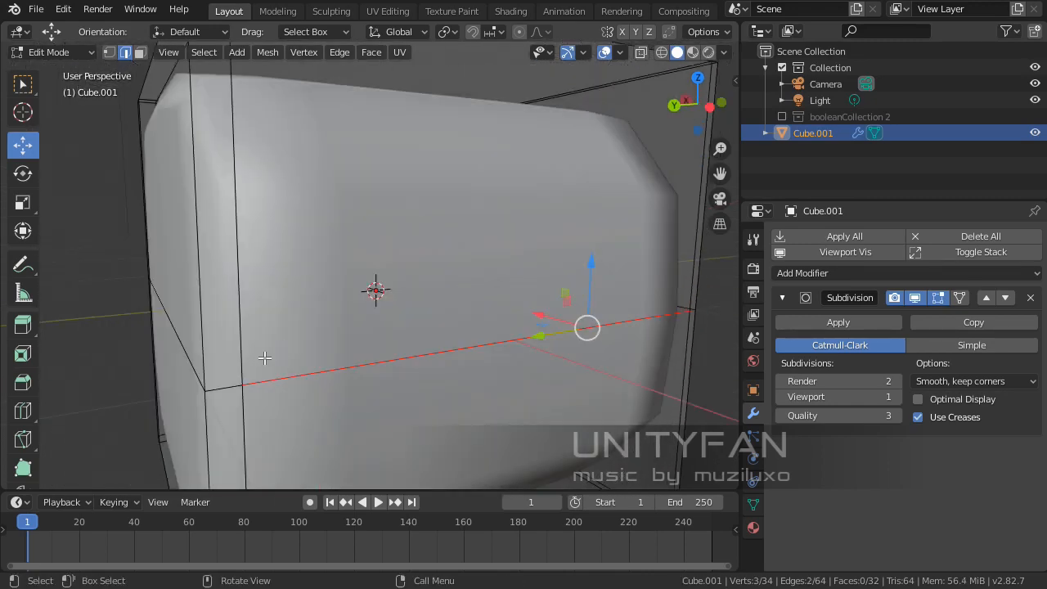
scroll(286, 368, down, 5)
middle_drag(353, 350, 327, 273)
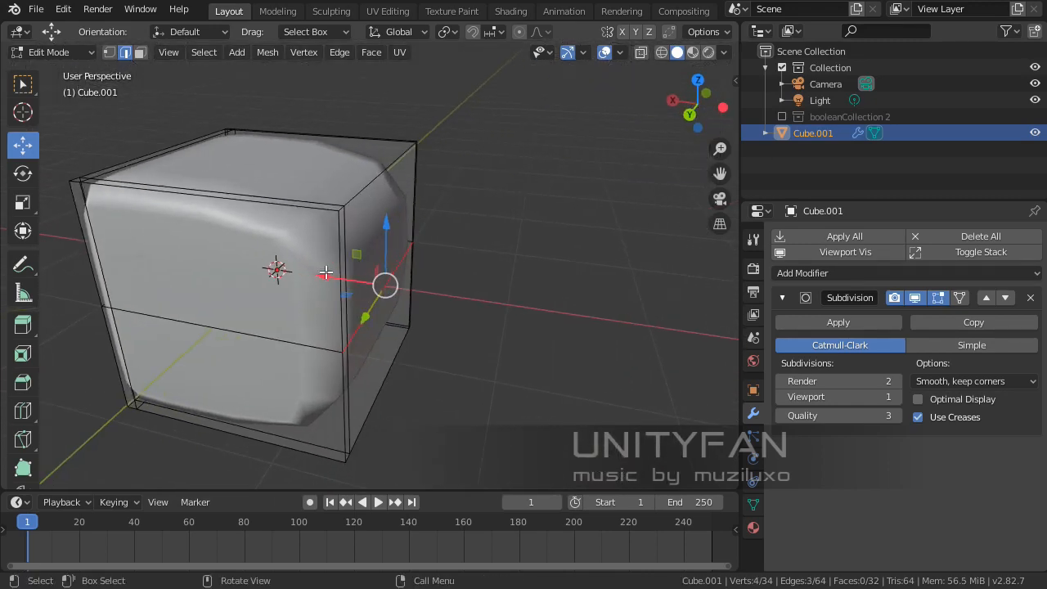
key(g)
key(x)
click(514, 308)
middle_drag(514, 309, 204, 323)
scroll(237, 293, up, 3)
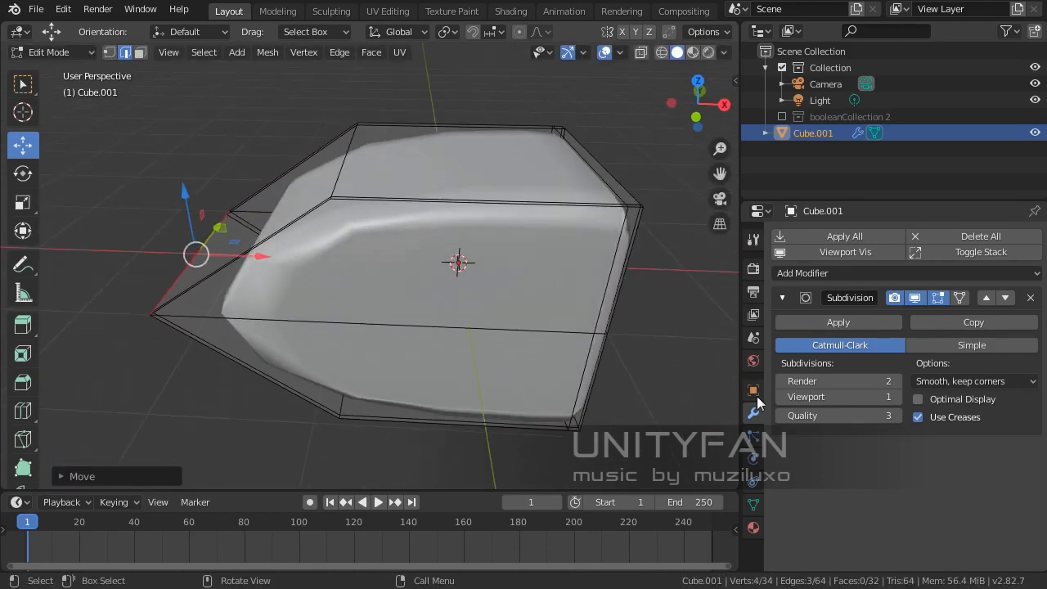
Step: Return to Object Mode and delete the subdivided cube
middle_drag(523, 286, 402, 339)
scroll(402, 339, down, 1)
shift+middle_drag(472, 328, 530, 340)
key(Tab)
key(x)
click(519, 353)
Step: Add a new cube and give it a Triangulate modifier
key(shift+a)
mouse_move(463, 276)
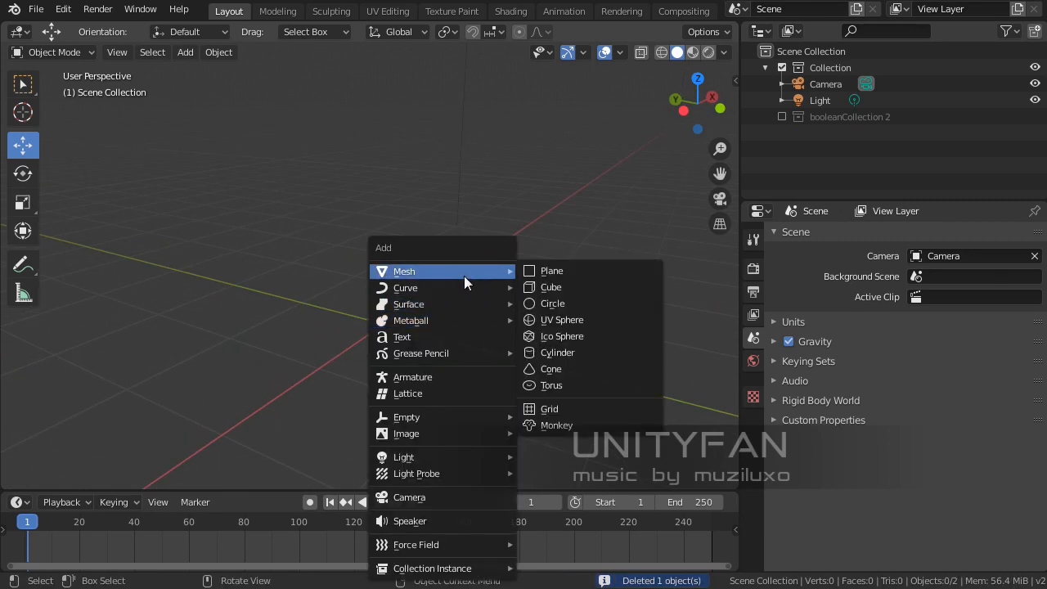
click(557, 288)
click(830, 237)
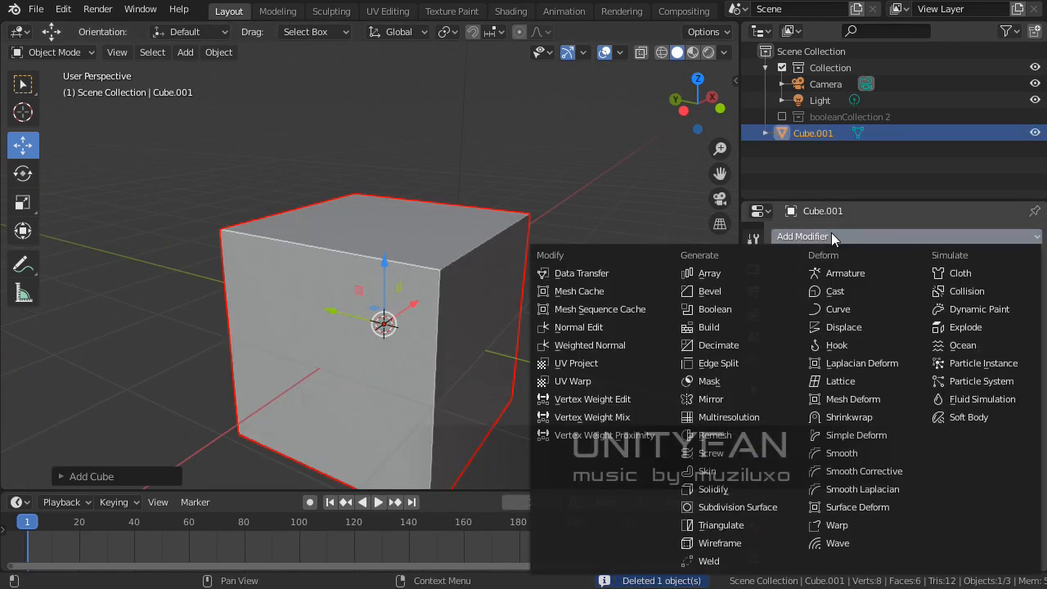
click(747, 525)
Step: Enable the Wireframe viewport overlay and view the cube's triangulated faces
middle_drag(573, 441, 508, 360)
click(622, 51)
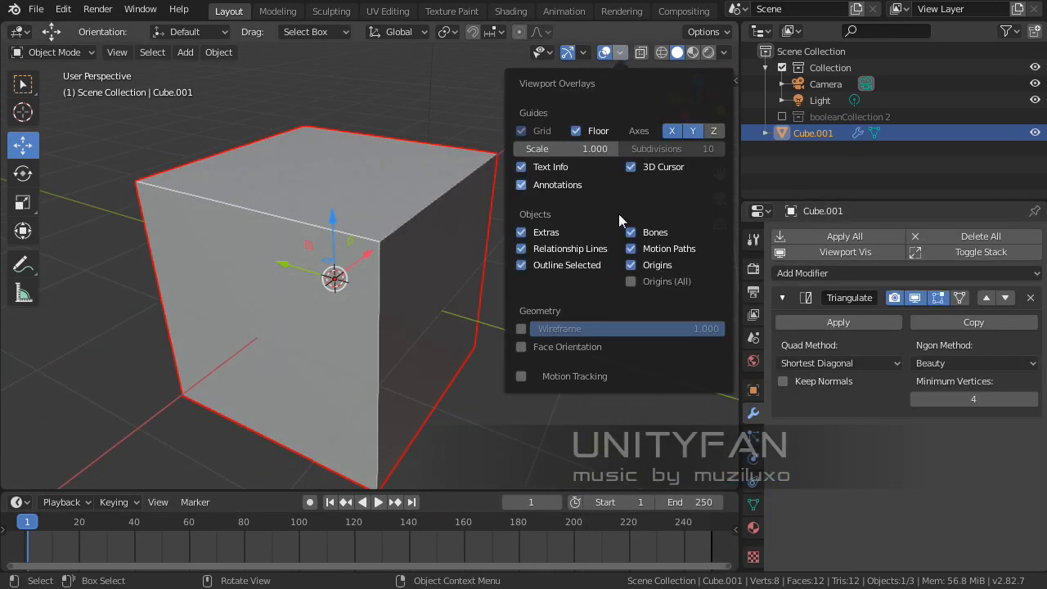
click(521, 328)
middle_drag(306, 338, 98, 318)
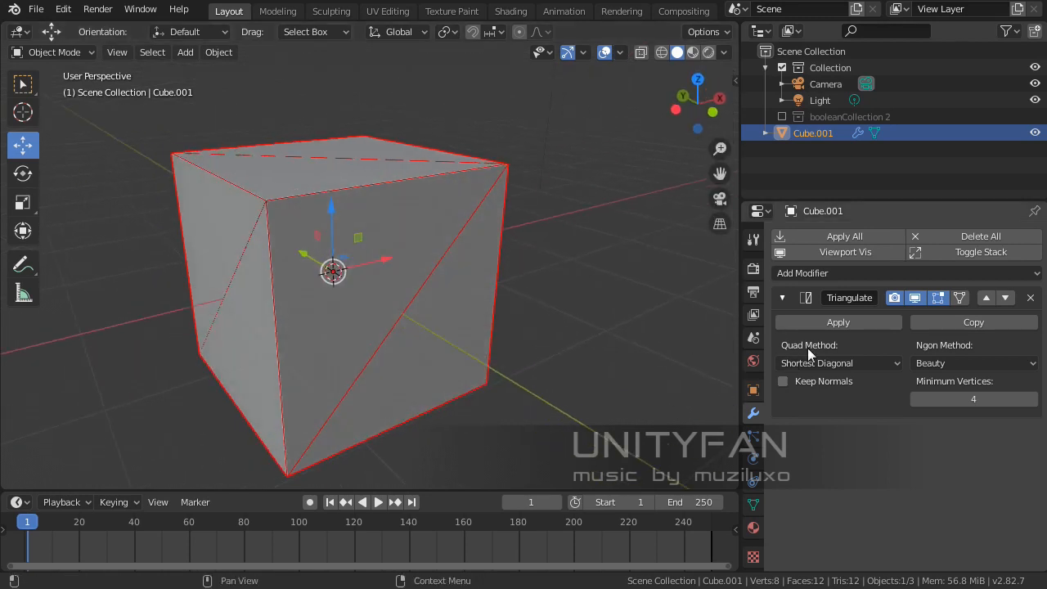
Step: Toggle the Triangulate modifier's viewport display repeatedly to compare the cube with and without triangulation
click(918, 300)
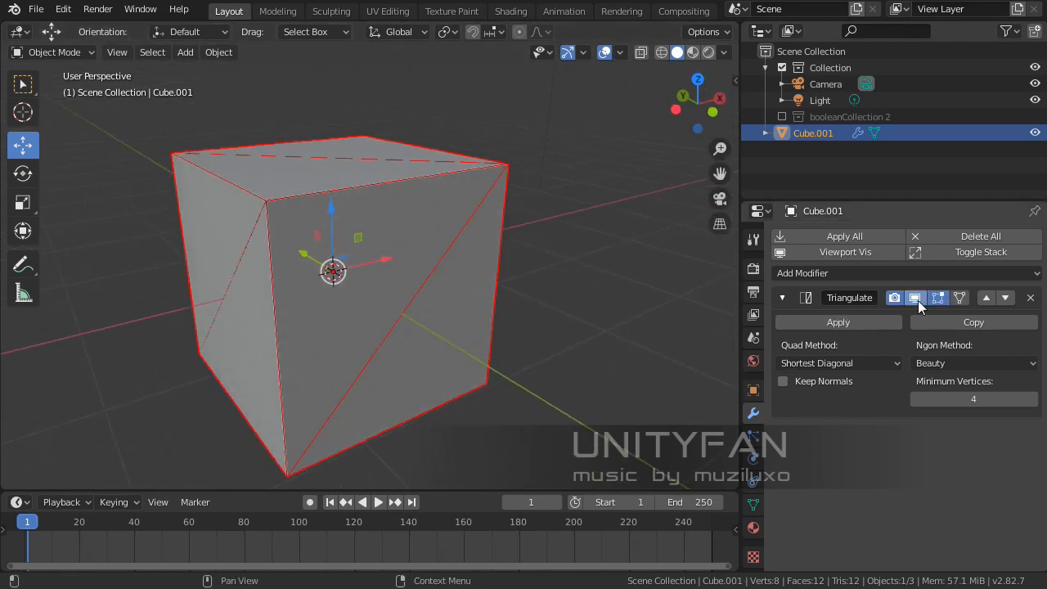
click(917, 300)
click(917, 301)
click(917, 300)
click(918, 300)
click(917, 300)
Step: Delete the cube and add a Monkey mesh in its place
key(Delete)
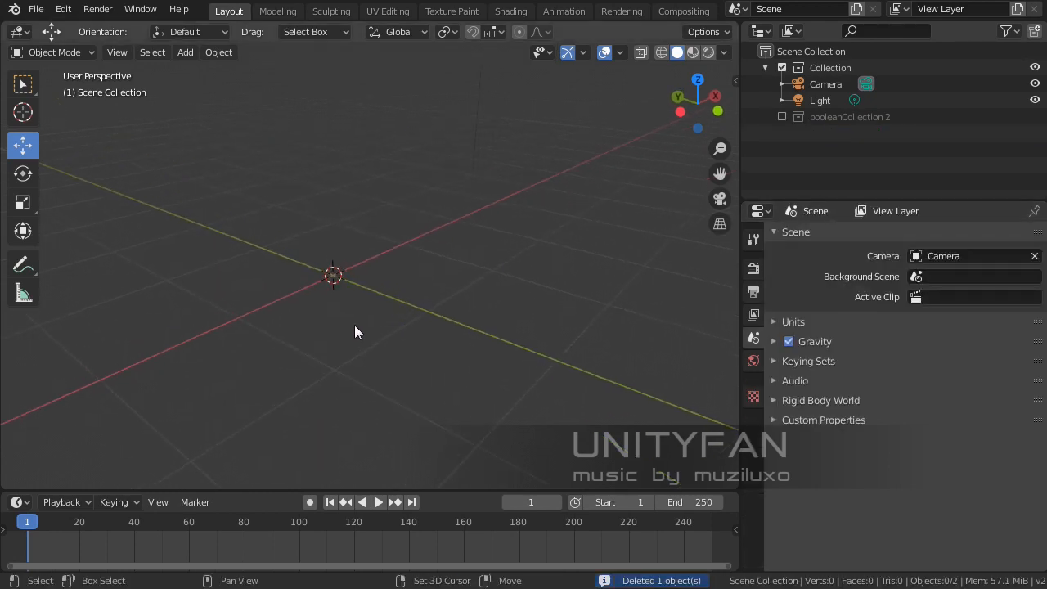
key(shift+a)
mouse_move(339, 277)
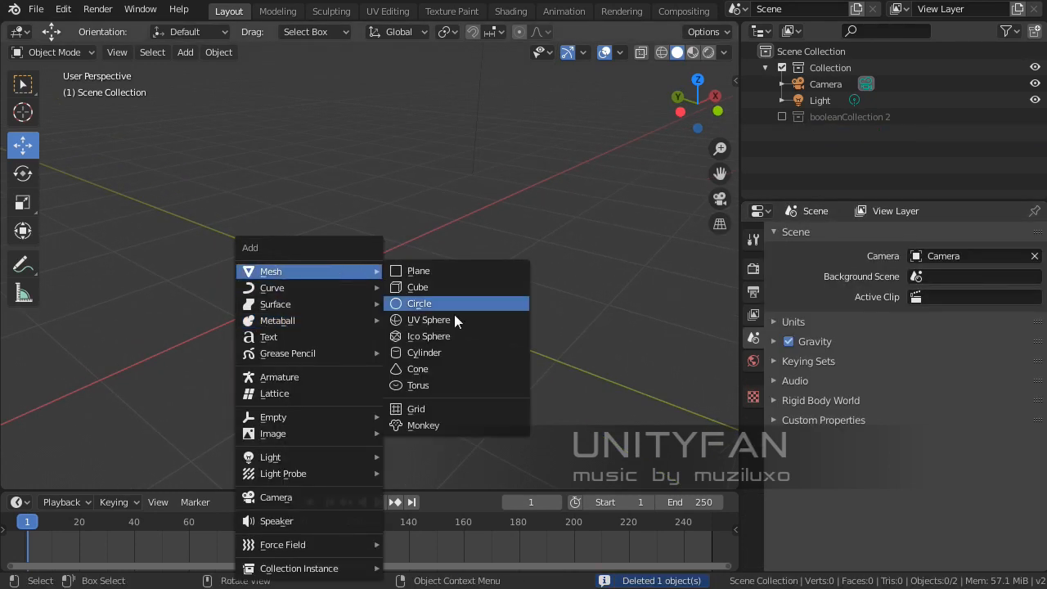
click(417, 424)
scroll(510, 371, up, 6)
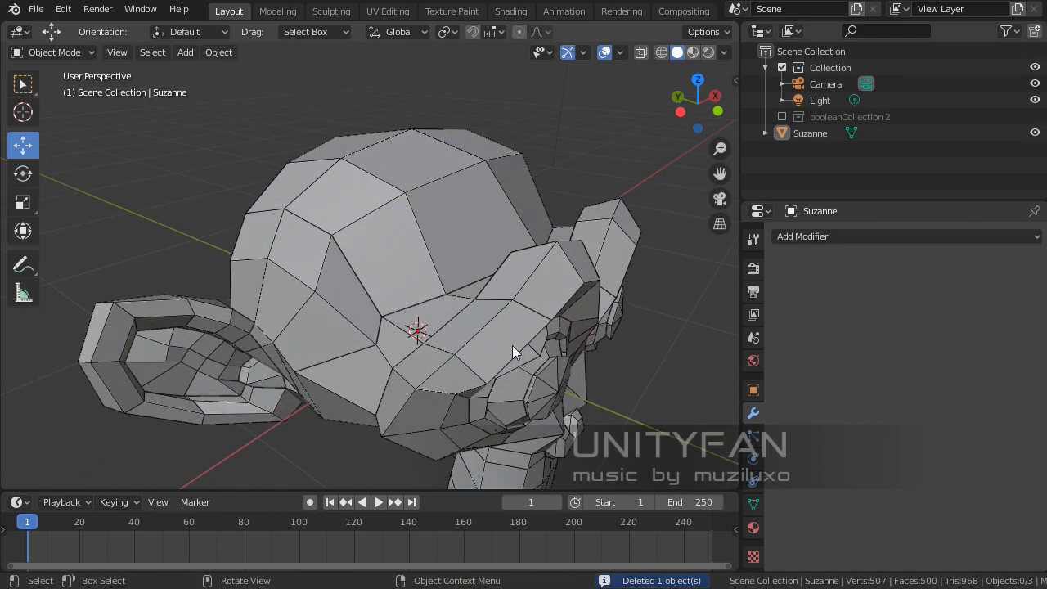
Step: Select the monkey head and add a Triangulate modifier to it
middle_drag(512, 345, 476, 357)
click(508, 310)
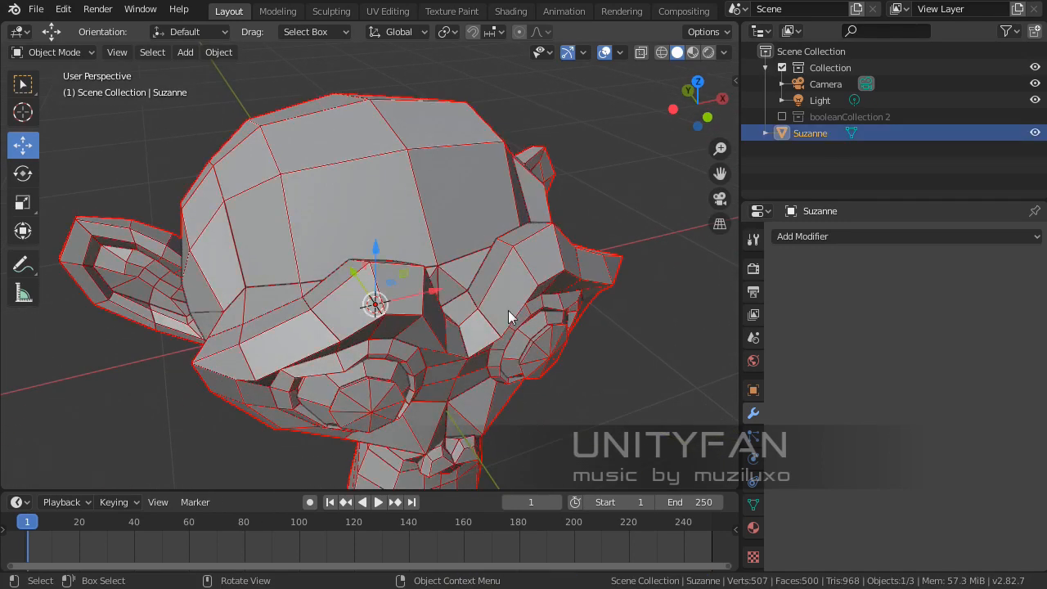
click(884, 235)
click(704, 524)
Step: Deselect the monkey head and examine its triangulated topology from several angles
scroll(531, 385, down, 3)
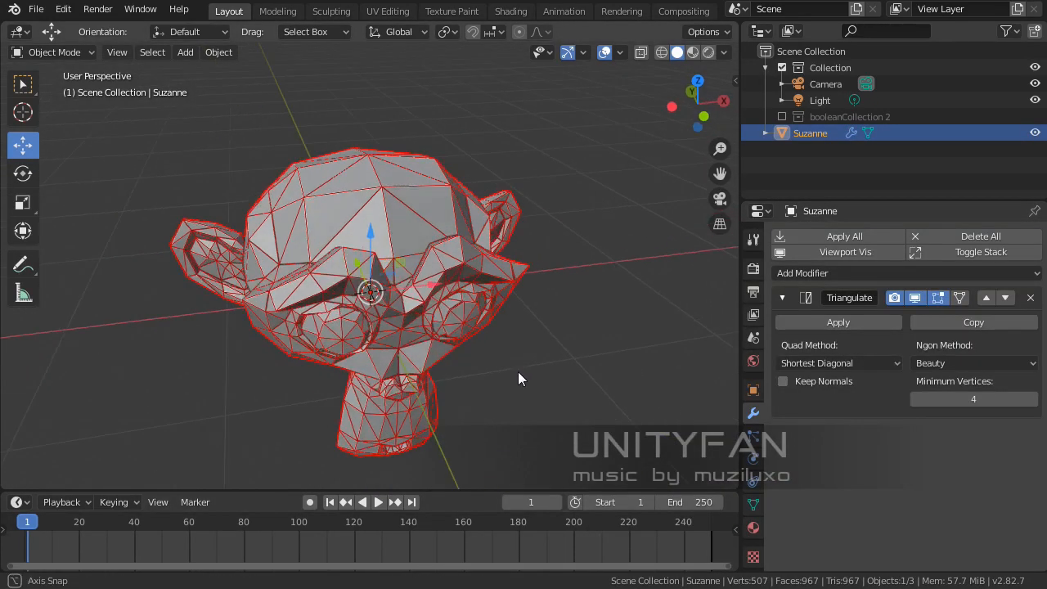
middle_drag(517, 371, 505, 406)
click(504, 406)
scroll(354, 311, up, 4)
middle_drag(354, 310, 312, 285)
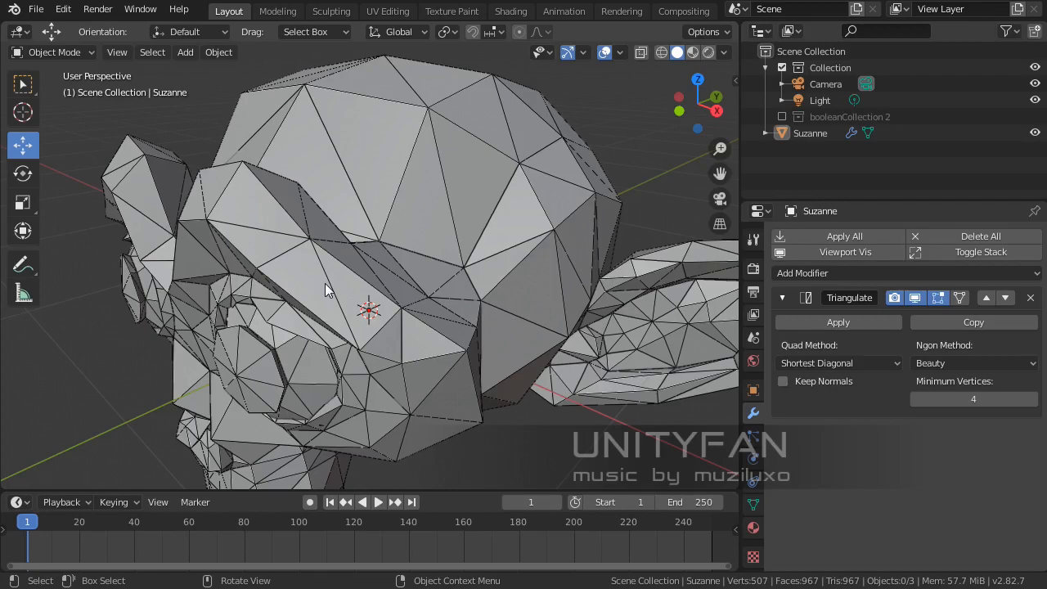
shift+middle_drag(332, 287, 335, 275)
middle_drag(319, 275, 350, 313)
scroll(405, 325, up, 2)
scroll(439, 322, down, 4)
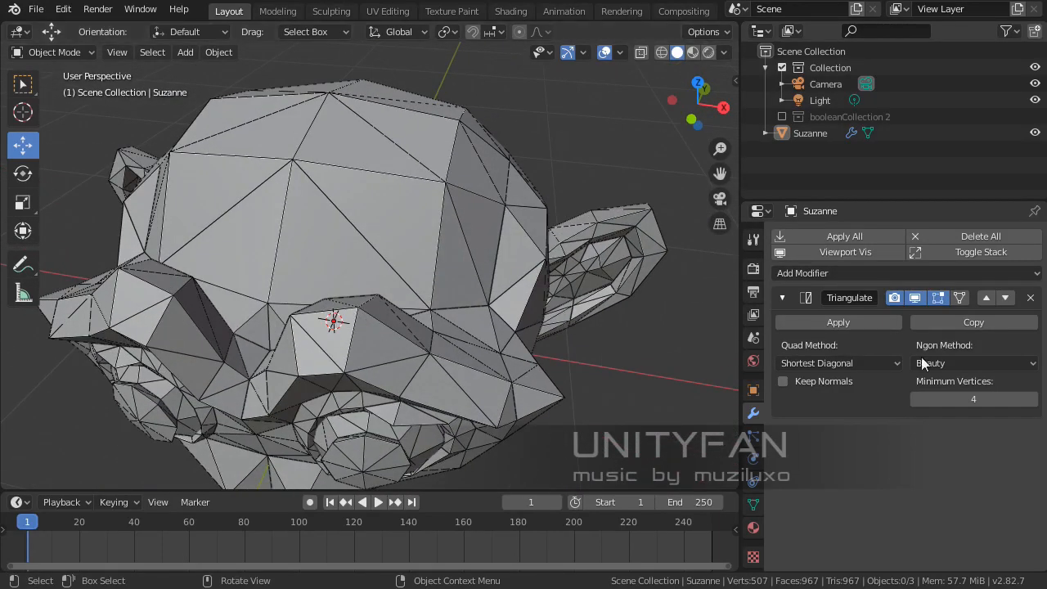
Step: Remove the Triangulate modifier from the monkey head and turn off the Wireframe viewport overlay
click(1029, 297)
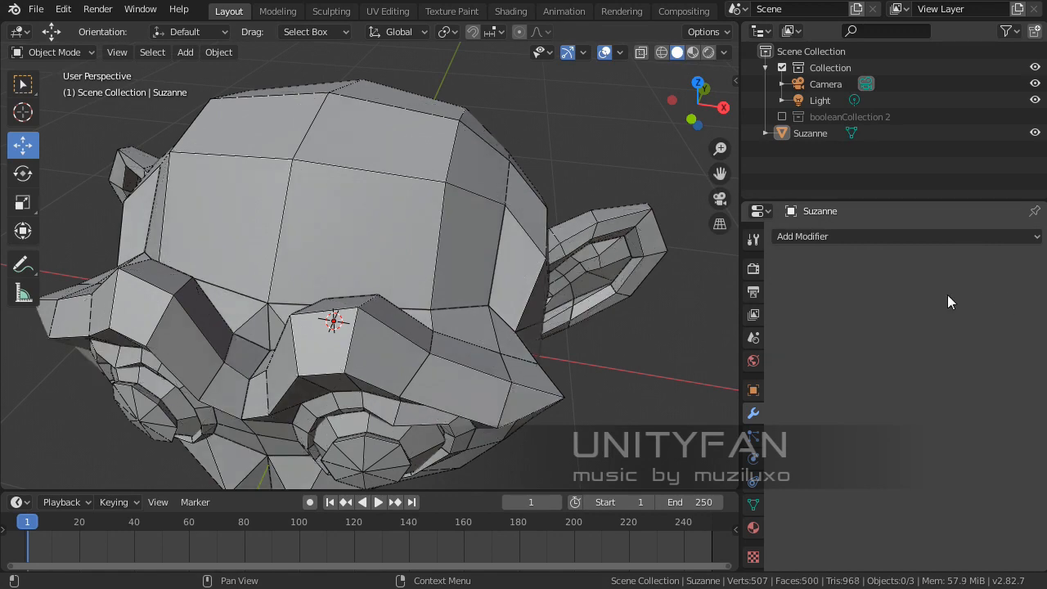
click(809, 237)
click(619, 53)
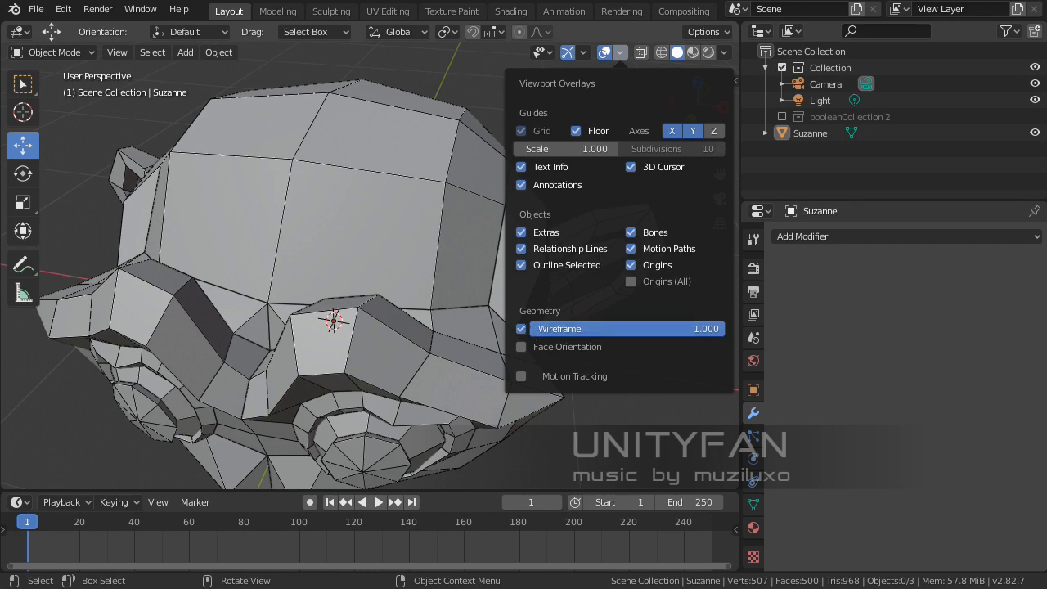
click(522, 329)
Step: Add a Wireframe modifier to the monkey head and select the mesh
click(848, 239)
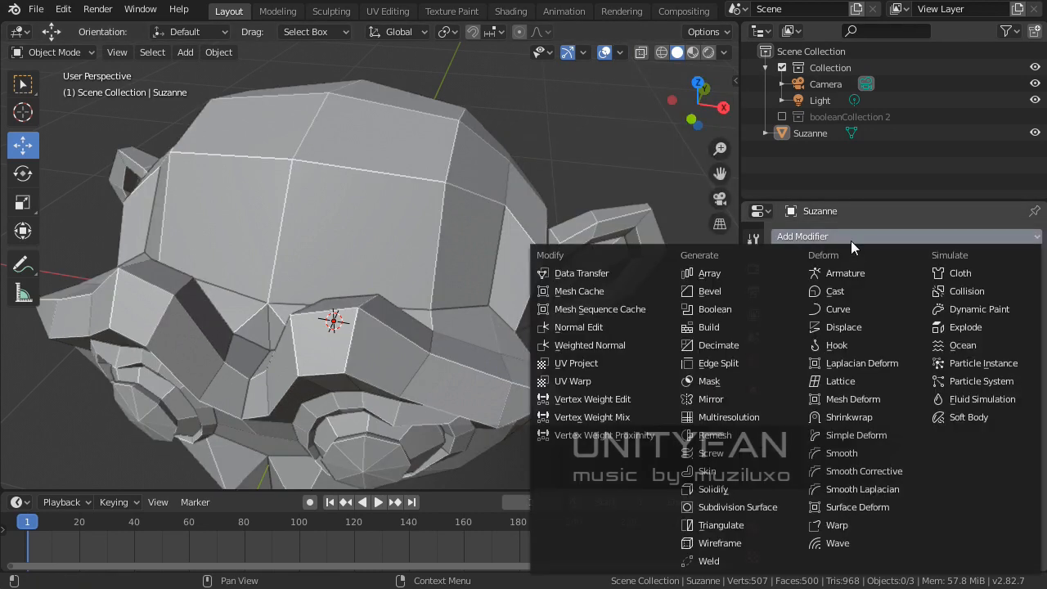
click(734, 546)
middle_drag(652, 455, 344, 347)
click(411, 234)
middle_drag(410, 234, 496, 267)
Step: In Edit Mode with vertex selection, pull one vertex on top of the monkey's head upward
key(Tab)
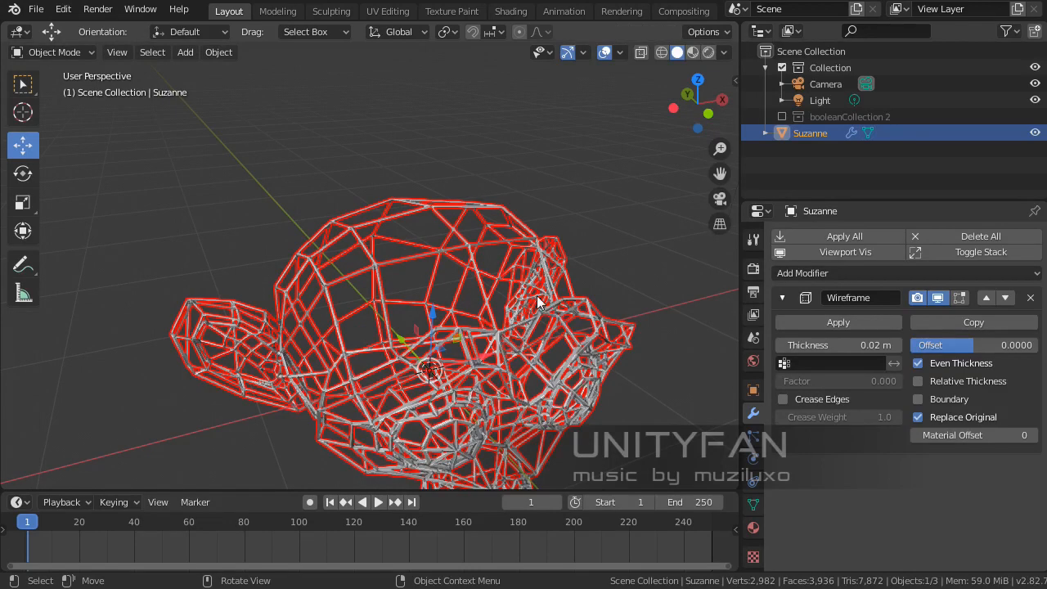
key(Tab)
click(110, 54)
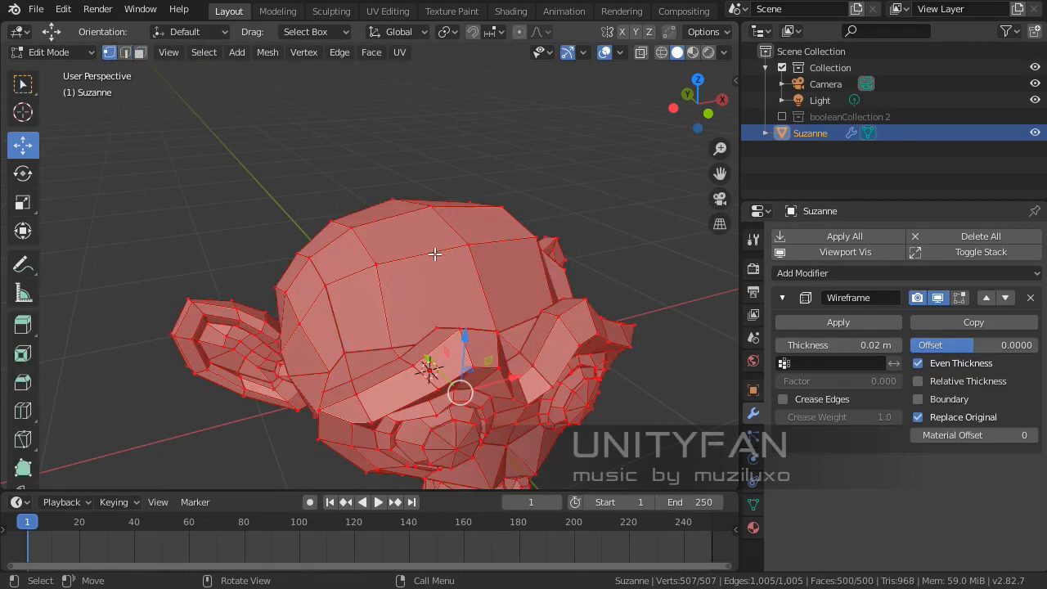
click(433, 210)
shift+middle_drag(432, 176, 404, 220)
drag(403, 201, 403, 108)
Step: Pull a second vertex on top of the monkey's head upward and view the wireframe result in Object Mode
middle_drag(427, 213, 301, 238)
click(435, 274)
drag(439, 214, 414, 111)
key(Tab)
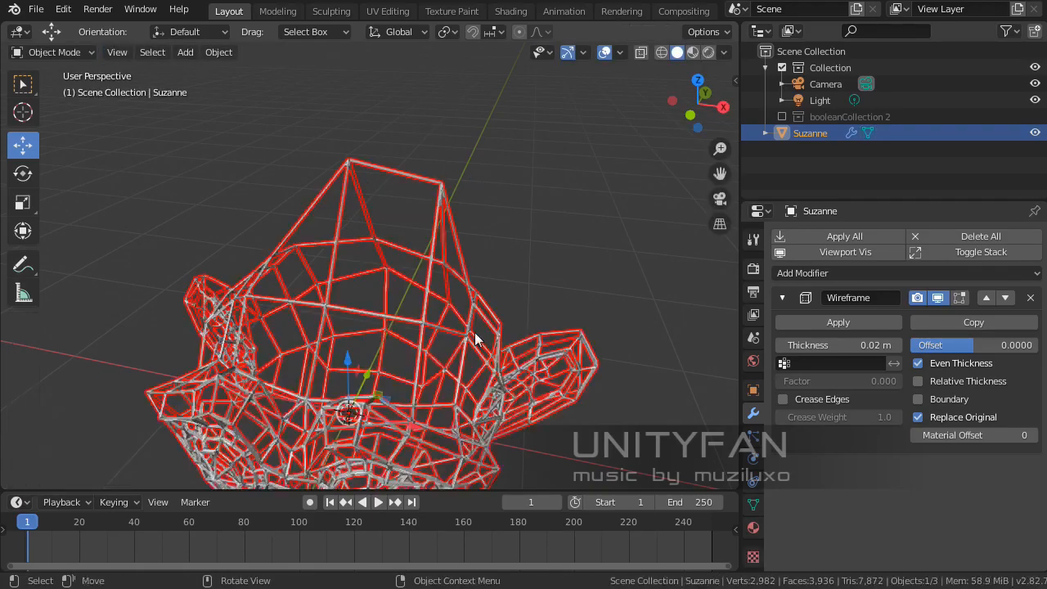
middle_drag(474, 339, 400, 269)
Step: Add a cube and move it along X until it stands clear beside the monkey head
click(430, 384)
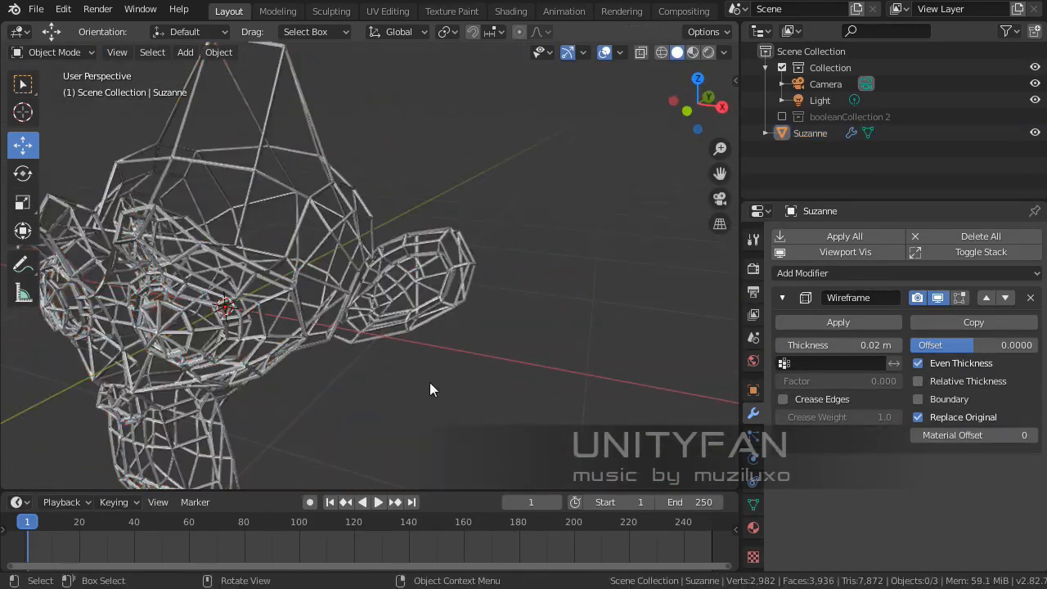
key(shift+a)
mouse_move(376, 273)
click(479, 286)
scroll(449, 320, down, 3)
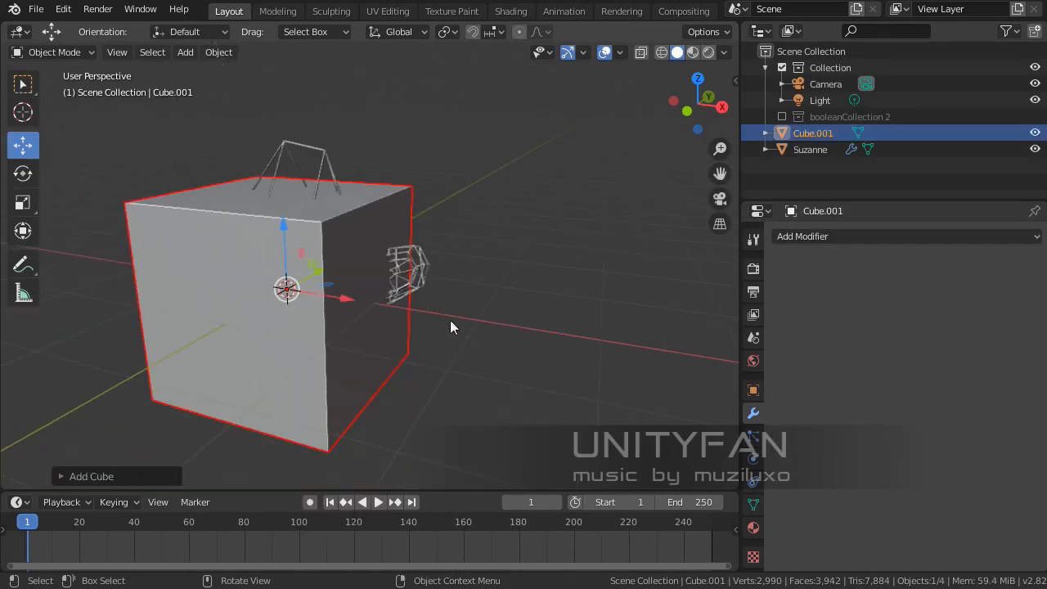
middle_drag(450, 320, 482, 322)
drag(337, 298, 661, 334)
shift+middle_drag(616, 328, 694, 321)
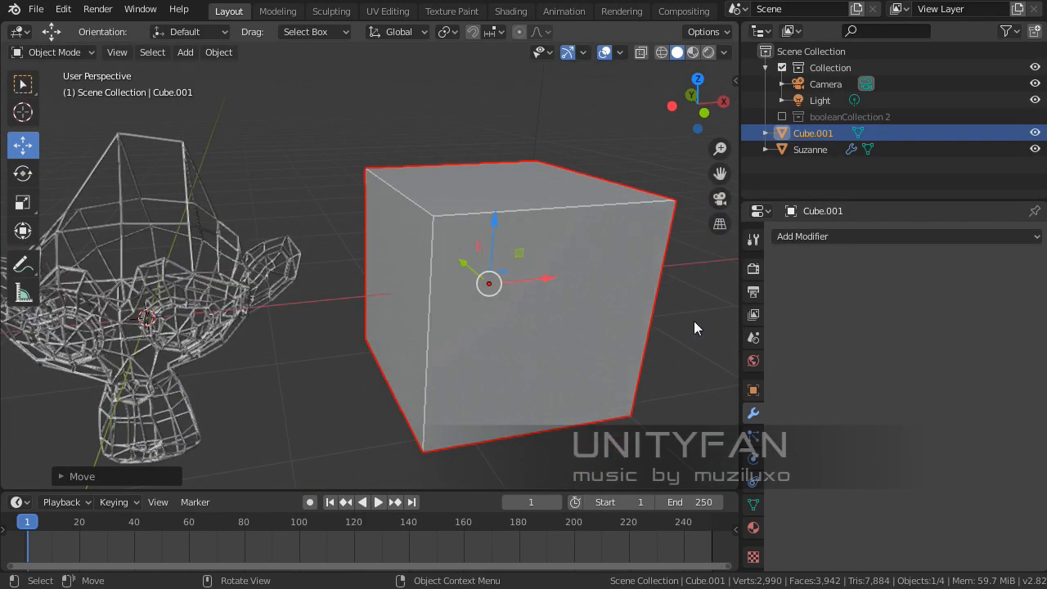
Step: Add a Wireframe modifier to the new cube and set its thickness to 0.193 m
click(816, 237)
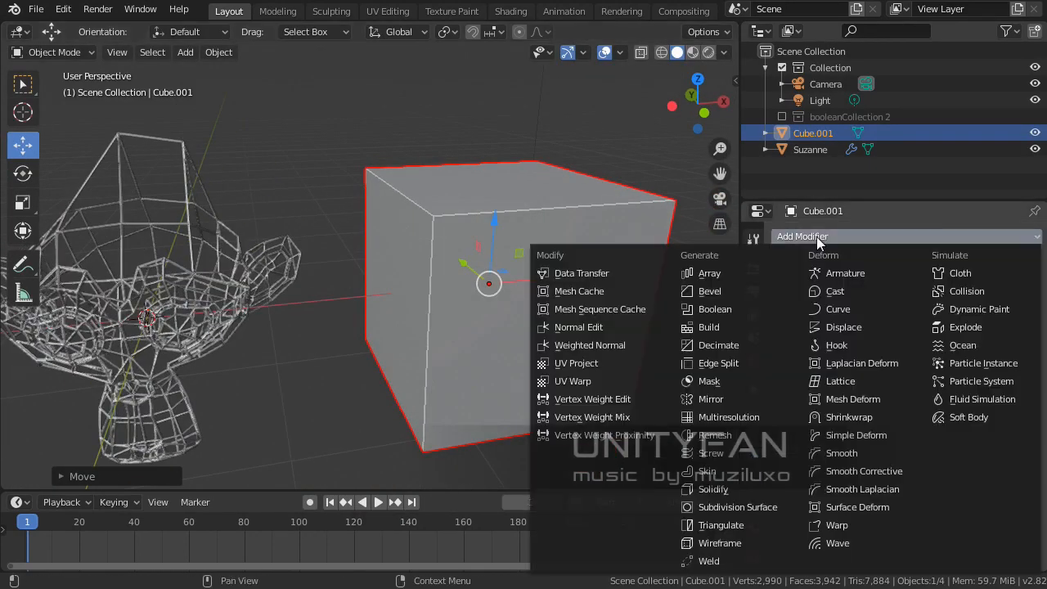
click(727, 543)
scroll(564, 376, up, 6)
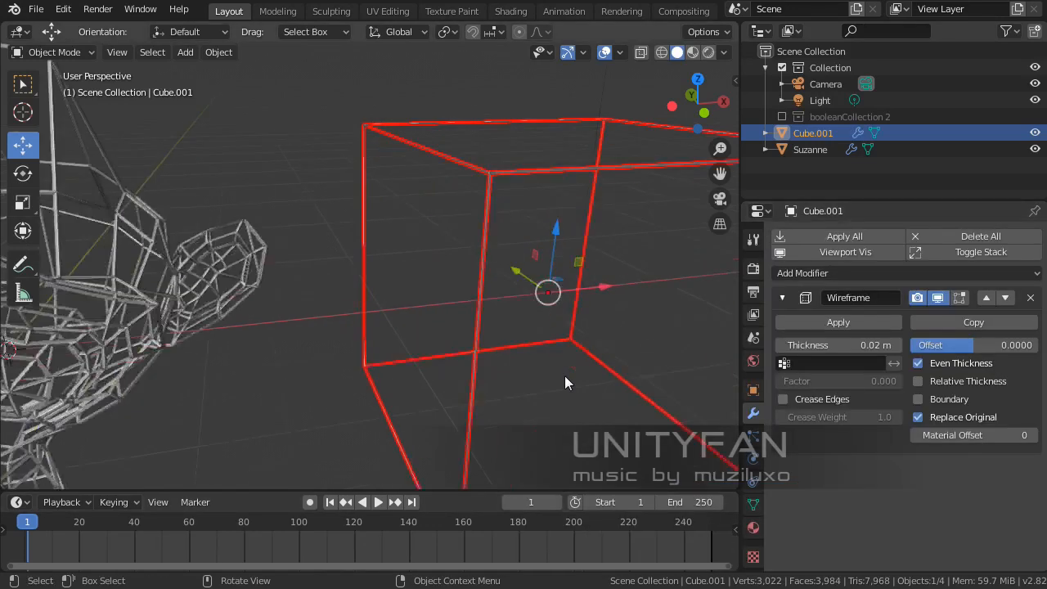
click(413, 403)
scroll(409, 399, up, 3)
scroll(406, 397, down, 3)
middle_drag(406, 397, 447, 311)
click(432, 260)
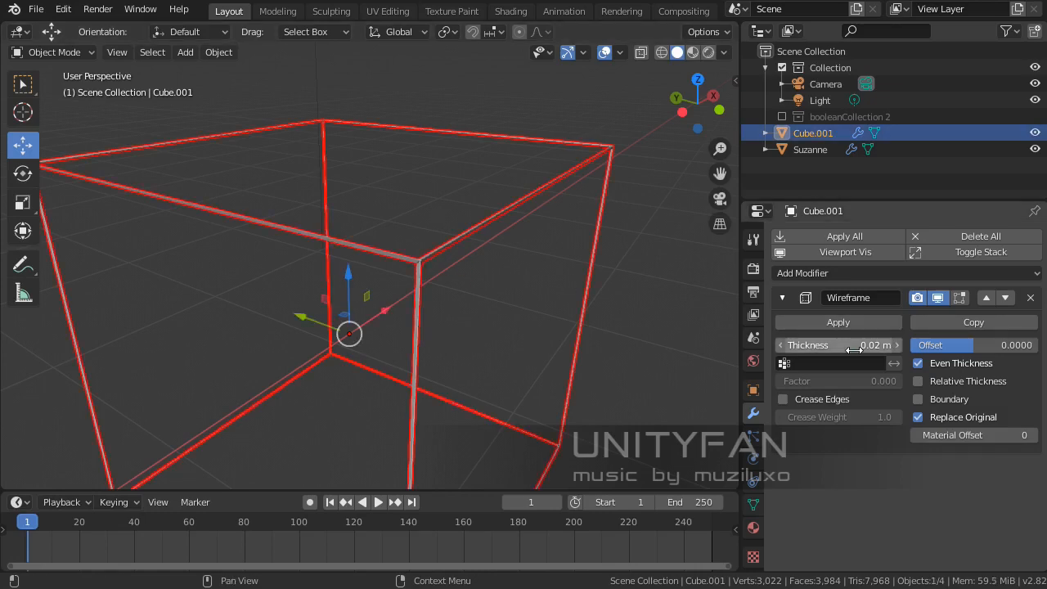
drag(853, 344, 900, 344)
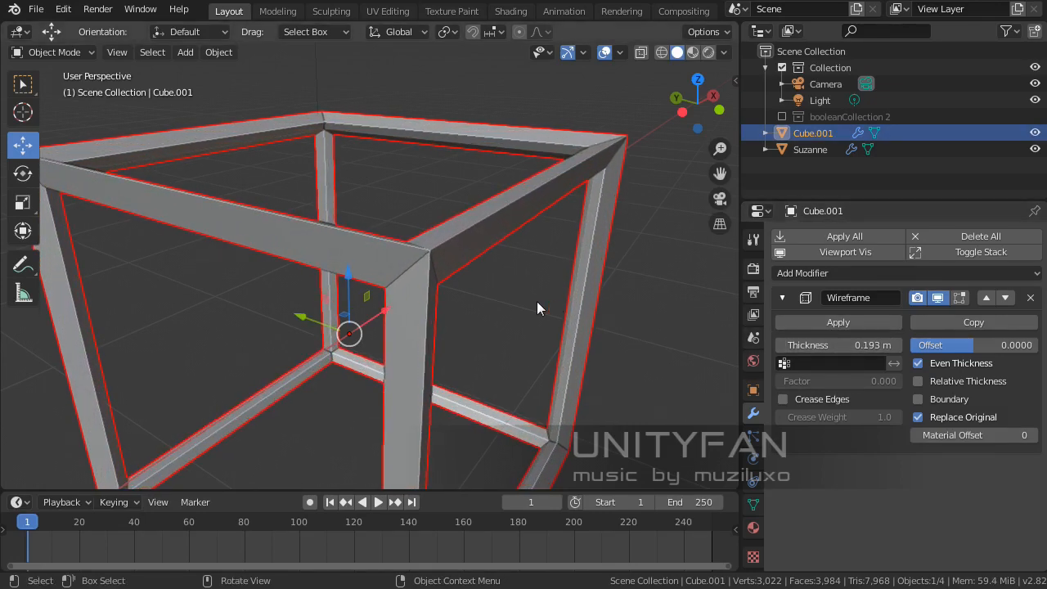
Step: Enter Edit Mode on the cube with face selection and extrude one side face outward by about one cube width
key(Tab)
scroll(507, 294, down, 3)
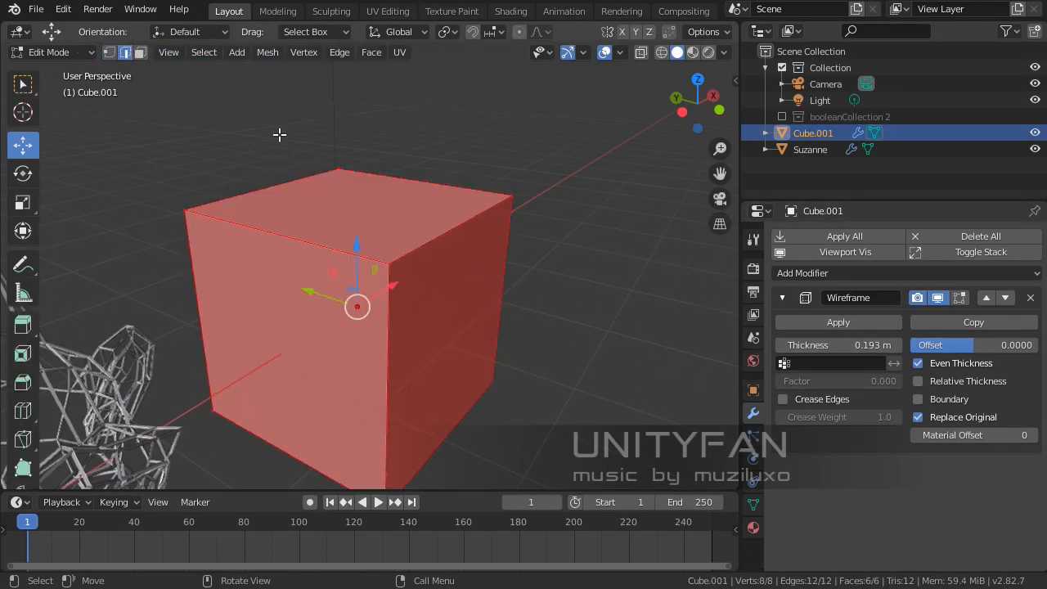
click(451, 233)
middle_drag(469, 250, 505, 216)
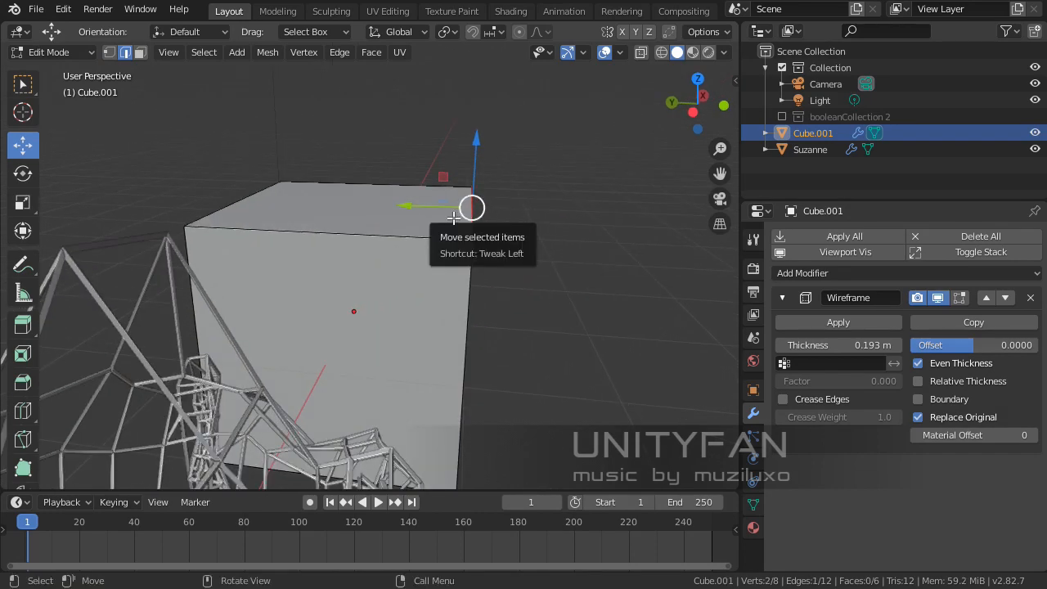
middle_drag(495, 273, 117, 142)
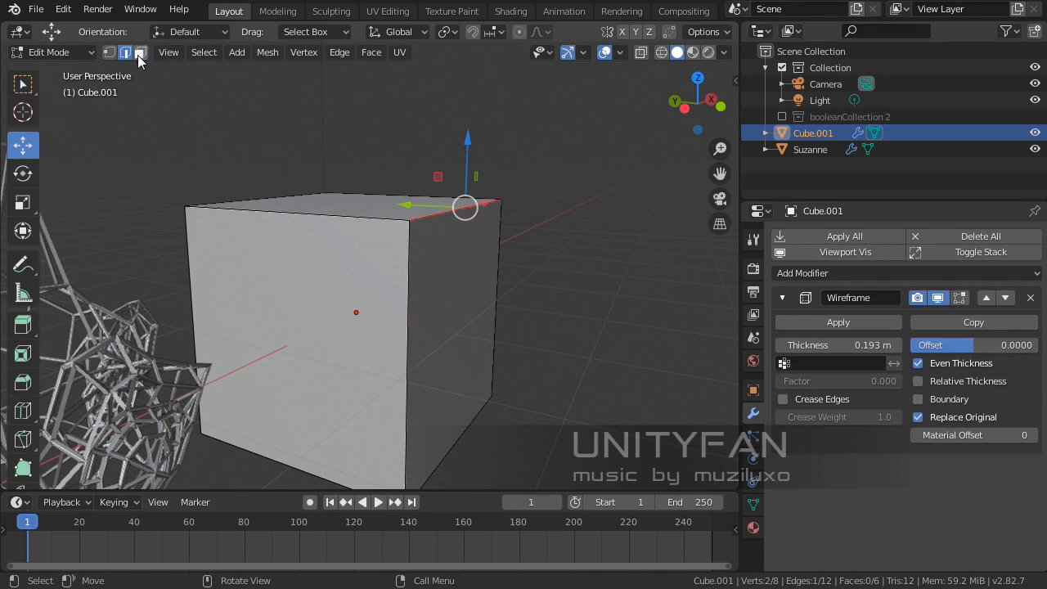
click(139, 52)
click(451, 299)
middle_drag(451, 300, 432, 300)
key(e)
click(601, 316)
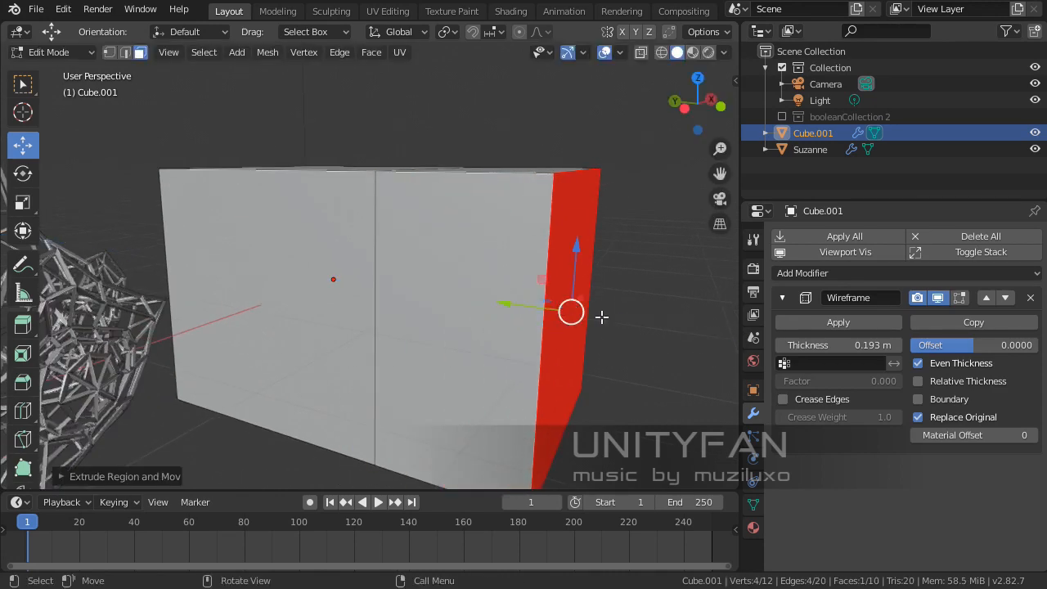
Step: Scale down the extruded end face, extrude it outward again, and view the wireframe result in Object Mode
key(s)
click(613, 334)
middle_drag(612, 334, 494, 283)
key(e)
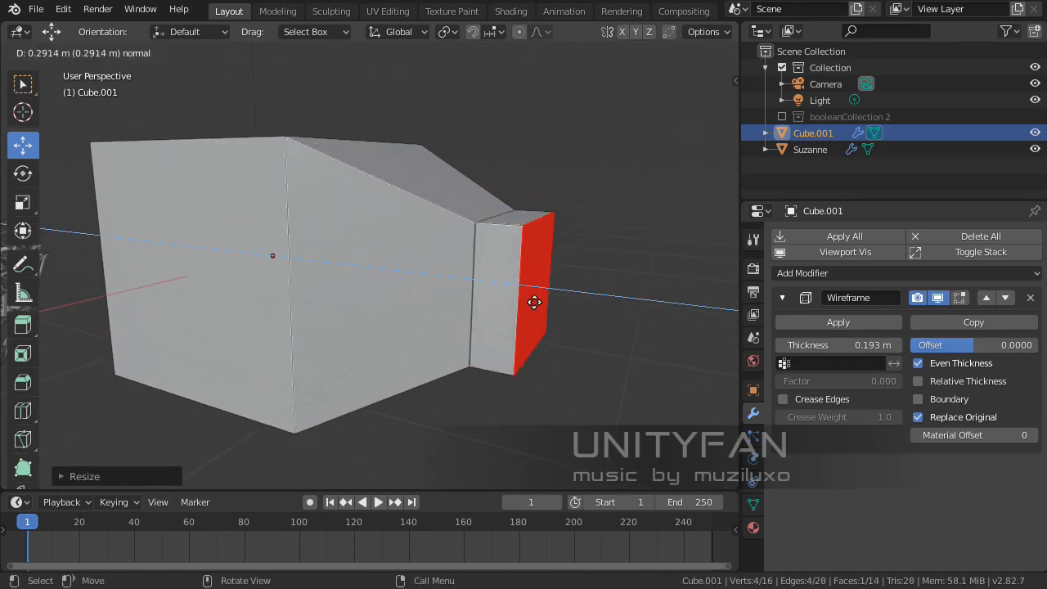
click(635, 323)
key(Tab)
middle_drag(468, 326, 385, 335)
click(591, 274)
Step: Delete both the wireframe cube and the wireframe monkey head from the scene
middle_drag(490, 279, 583, 248)
click(422, 278)
key(x)
click(457, 215)
middle_drag(387, 253, 333, 199)
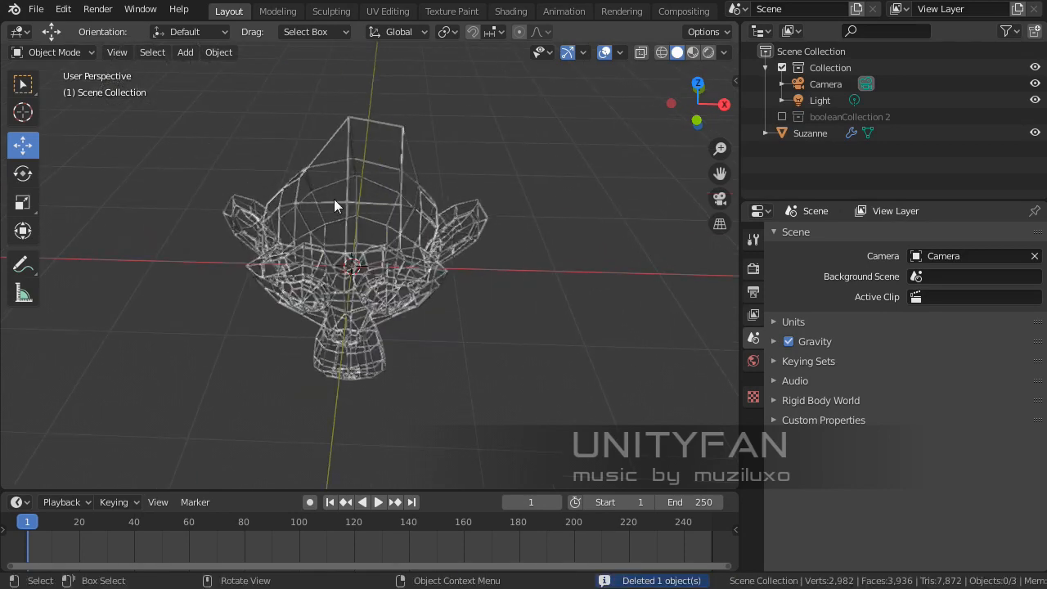
click(334, 198)
key(x)
click(336, 200)
Step: Add a new monkey head mesh and give it a Weld modifier
key(shift+a)
mouse_move(367, 240)
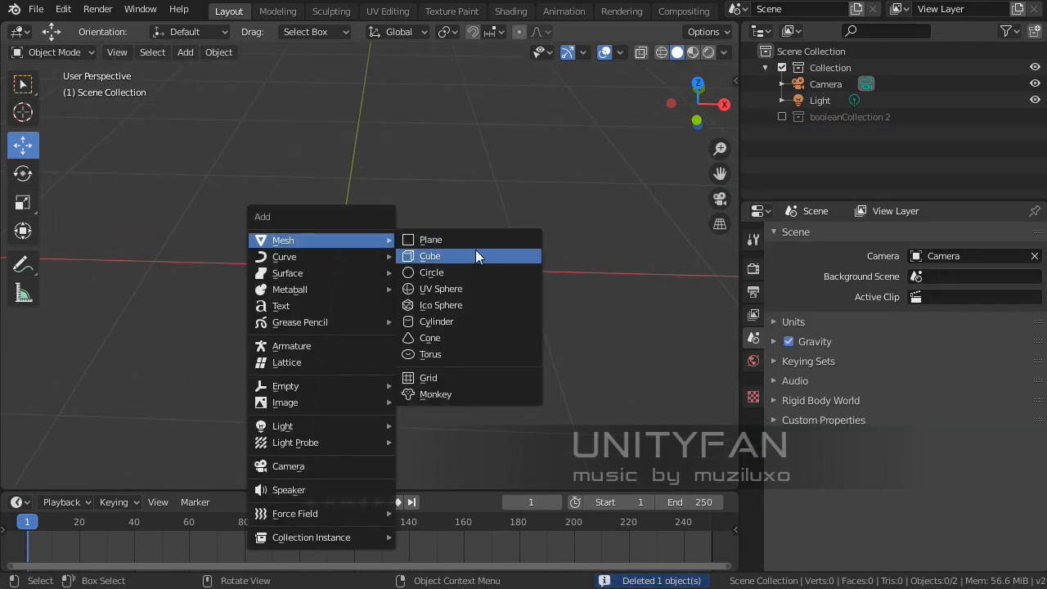
click(435, 392)
click(840, 236)
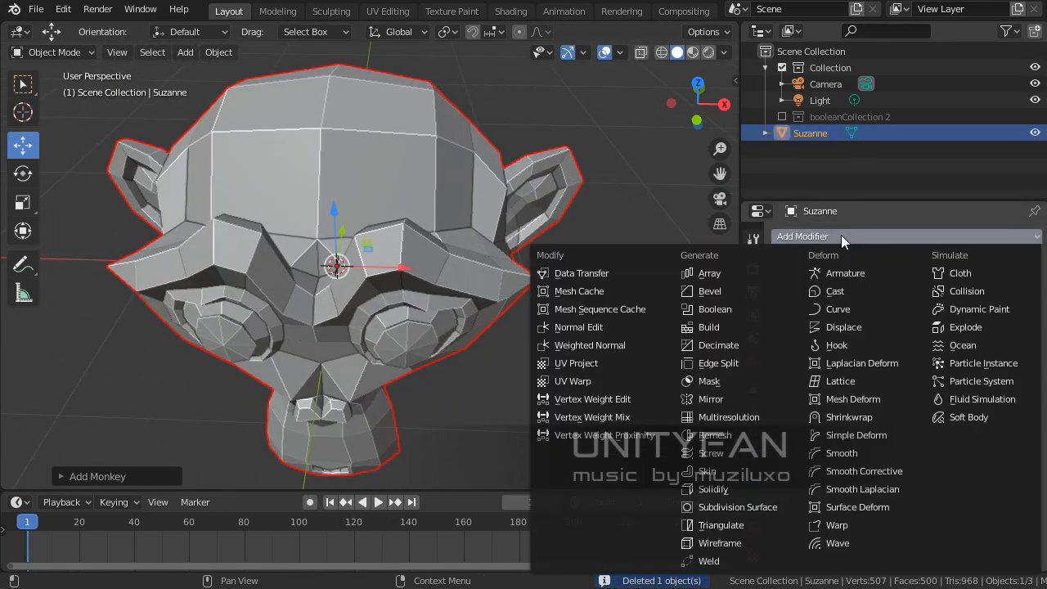
click(725, 560)
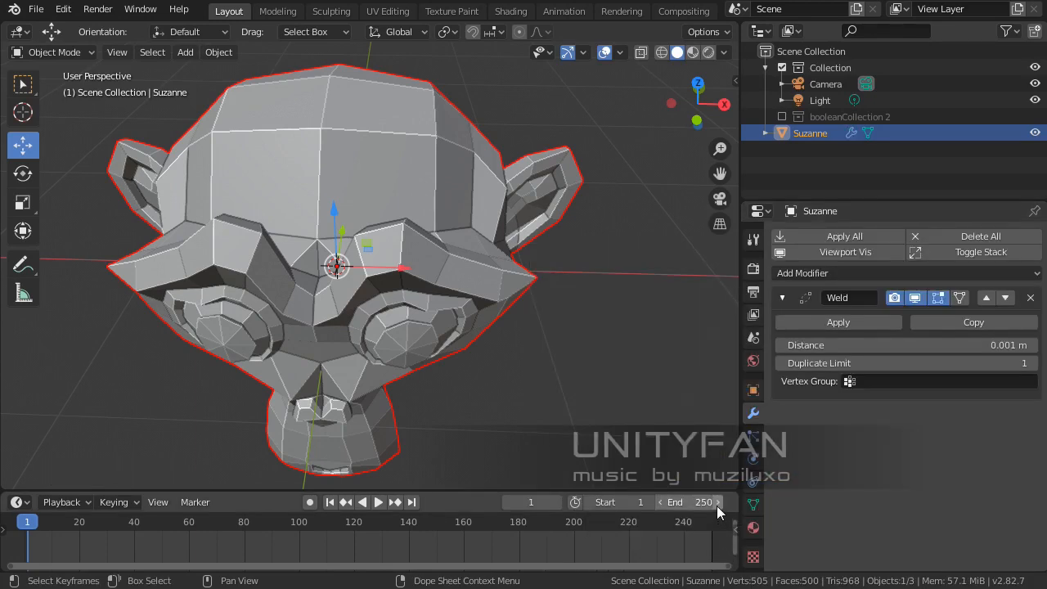
Step: Enter Edit Mode with vertex selection and select the central vertex on the monkey's upper forehead
middle_drag(577, 409, 629, 360)
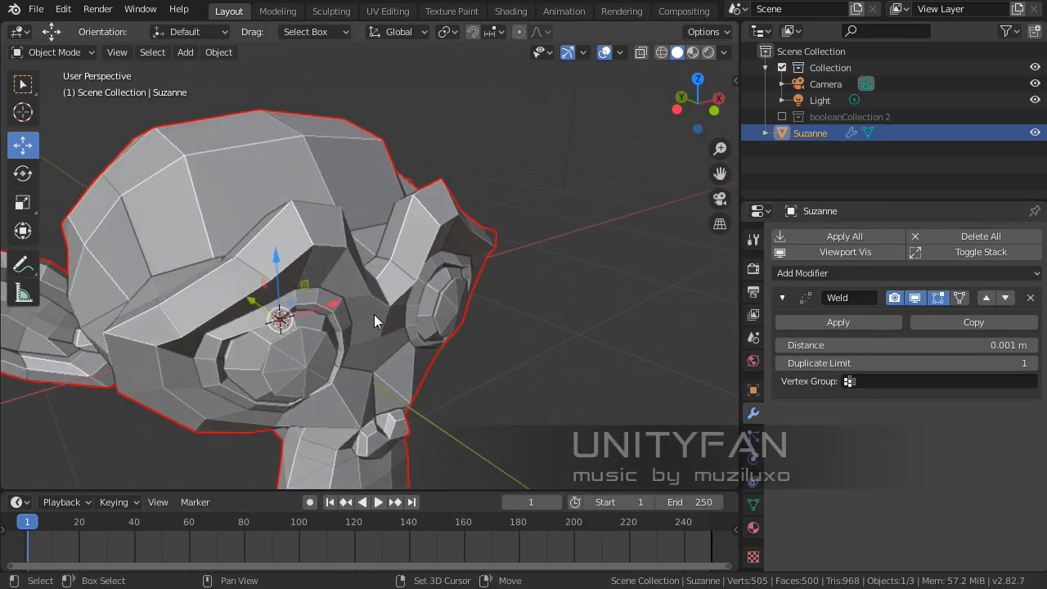
mouse_move(373, 314)
middle_down()
mouse_move(472, 311)
mouse_move(320, 329)
mouse_move(400, 350)
mouse_move(528, 298)
mouse_move(449, 296)
mouse_move(411, 322)
mouse_move(431, 318)
mouse_move(365, 339)
mouse_move(372, 315)
middle_up()
scroll(431, 318, up, 3)
scroll(485, 310, up, 2)
scroll(485, 310, down, 3)
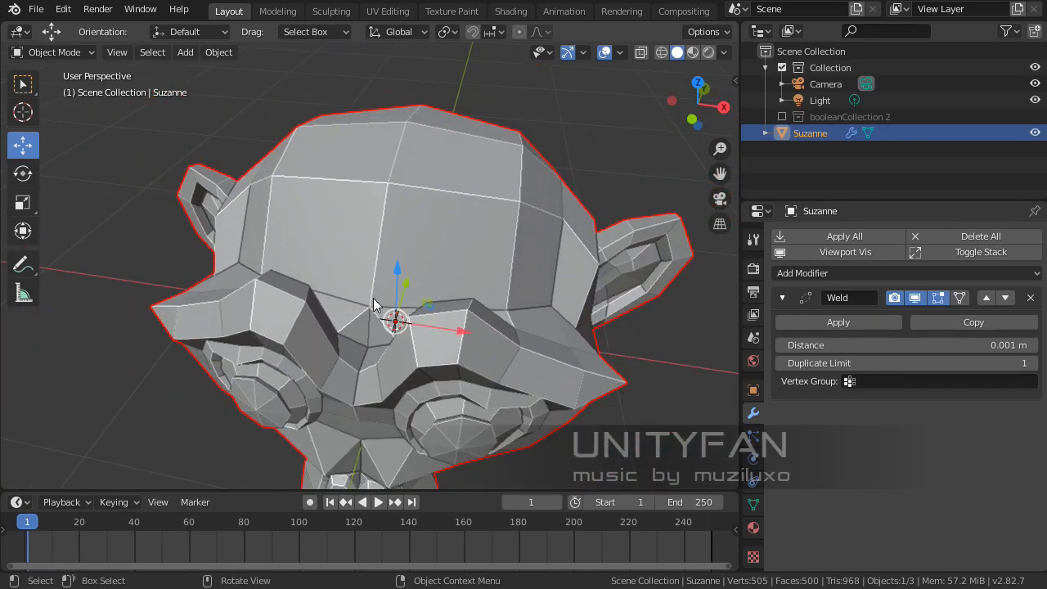
scroll(373, 303, up, 3)
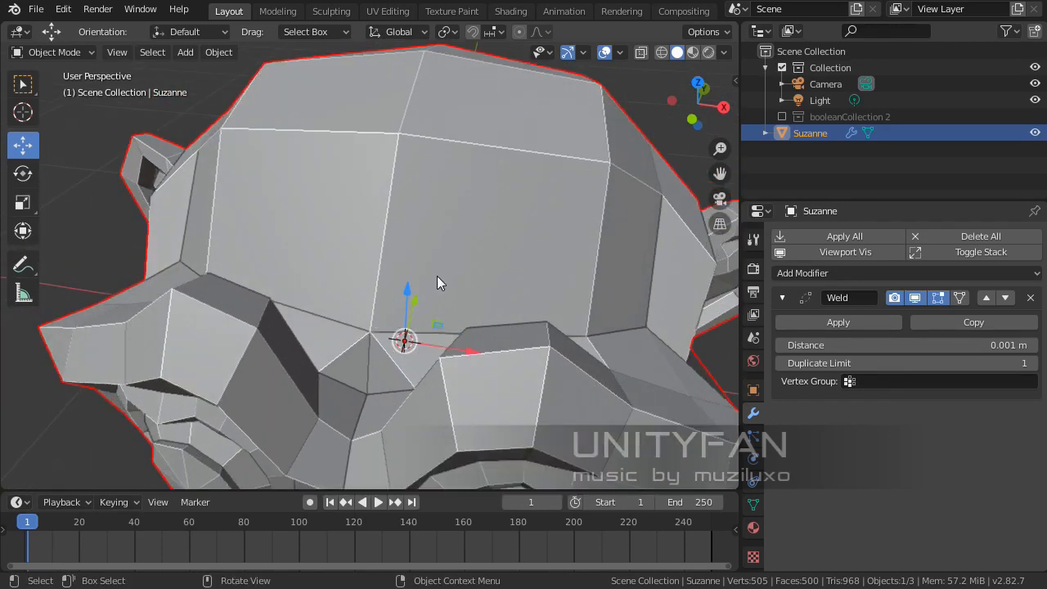
middle_drag(411, 247, 122, 92)
key(Tab)
scroll(363, 252, up, 3)
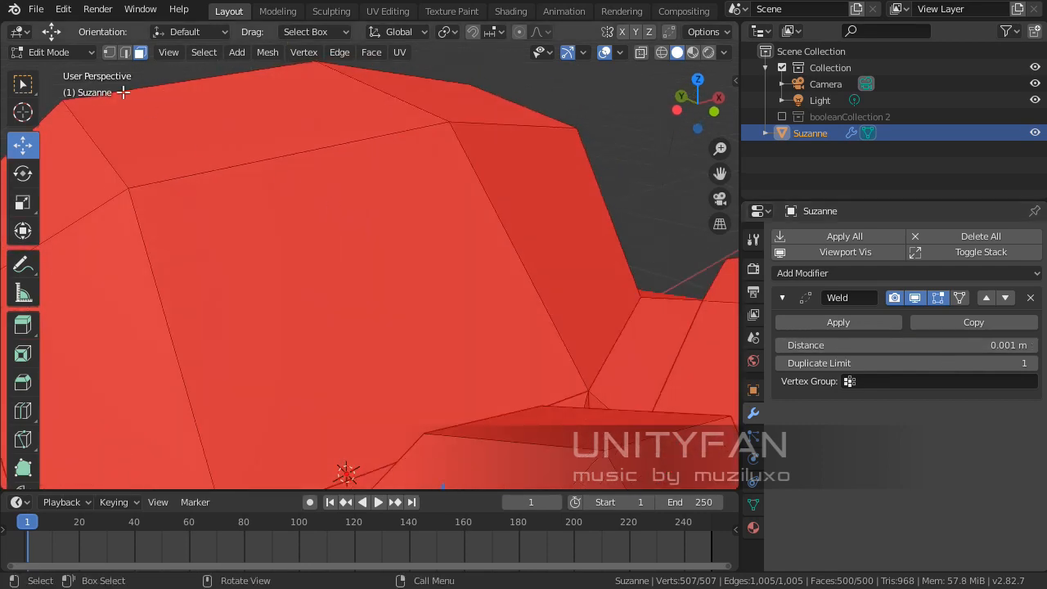
click(112, 53)
middle_drag(204, 180, 397, 290)
click(419, 210)
scroll(493, 191, down, 5)
scroll(397, 290, up, 3)
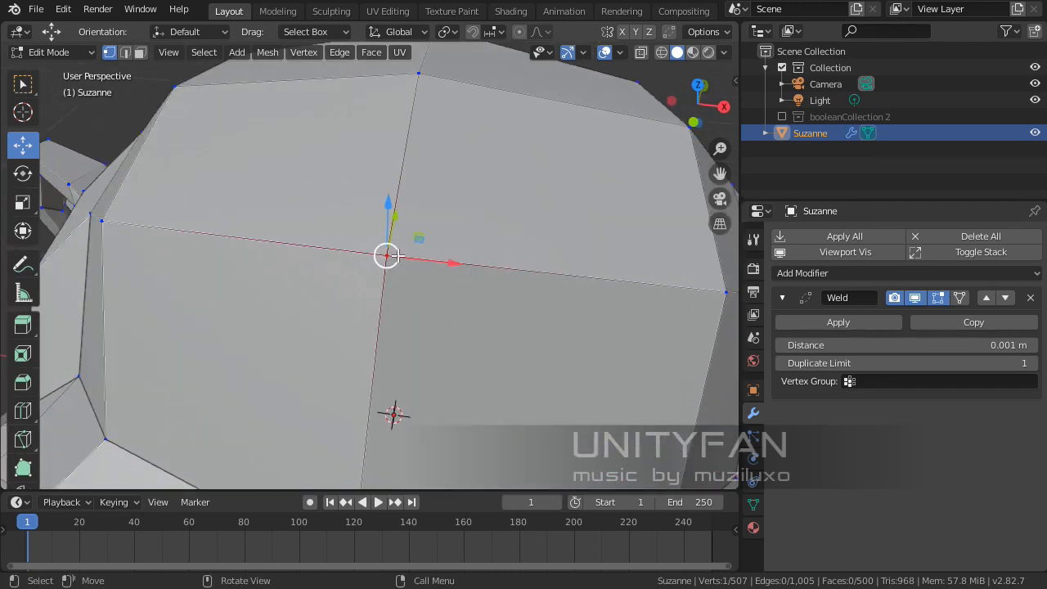
Step: Knife a cut between the two side vertices of the forehead, passing just below the central vertex
key(k)
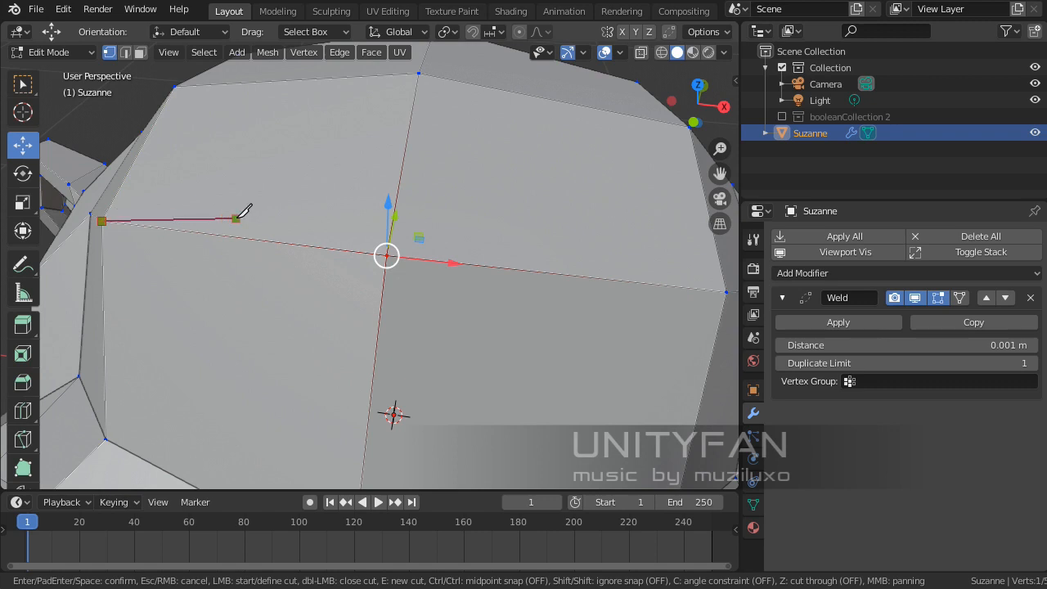
key(Escape)
scroll(288, 241, up, 2)
scroll(288, 241, down, 3)
key(k)
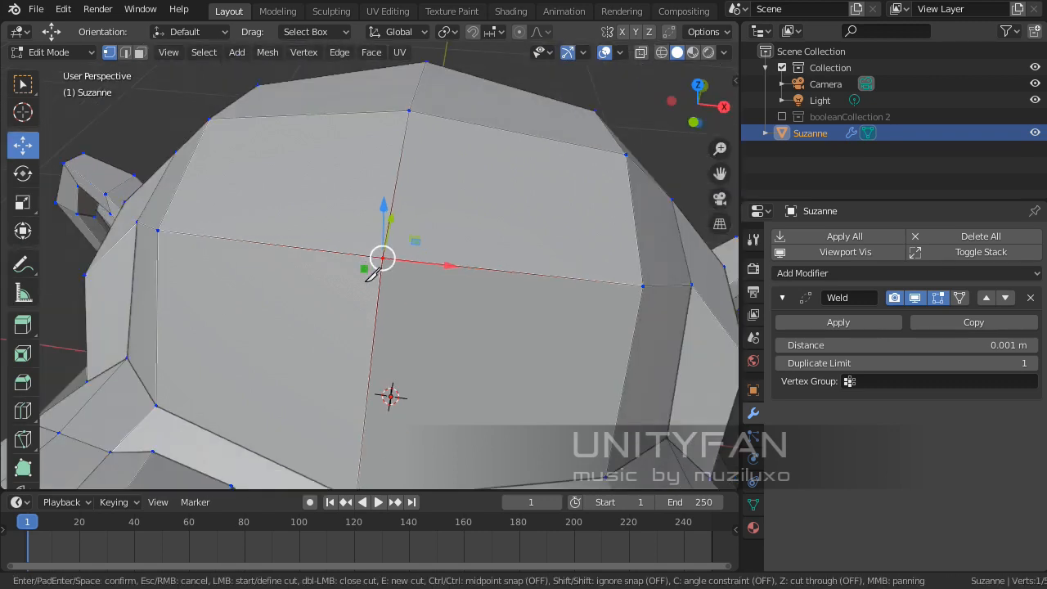
middle_drag(372, 274, 335, 248)
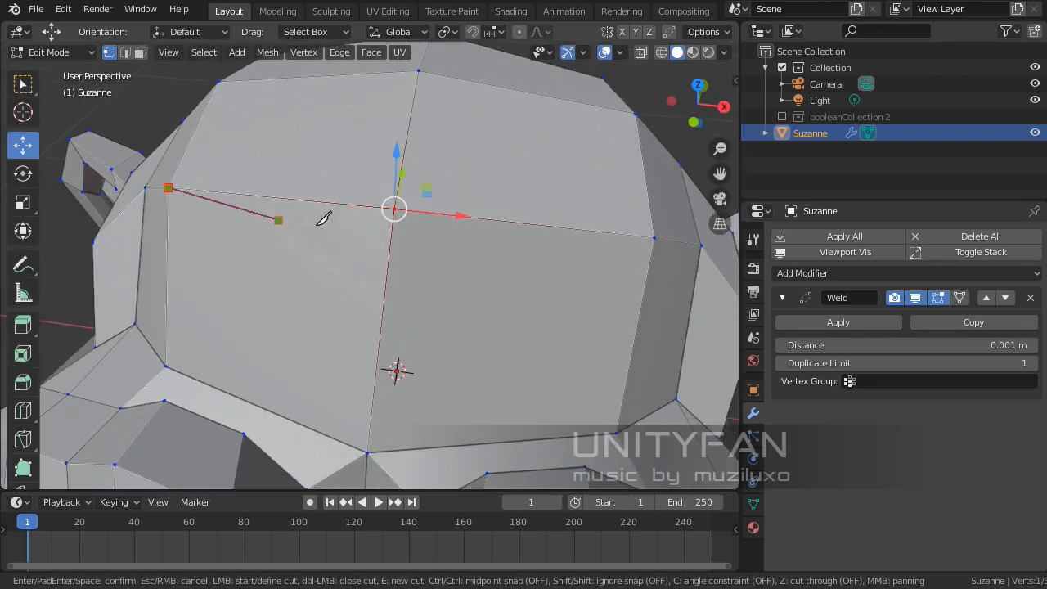
scroll(359, 214, up, 3)
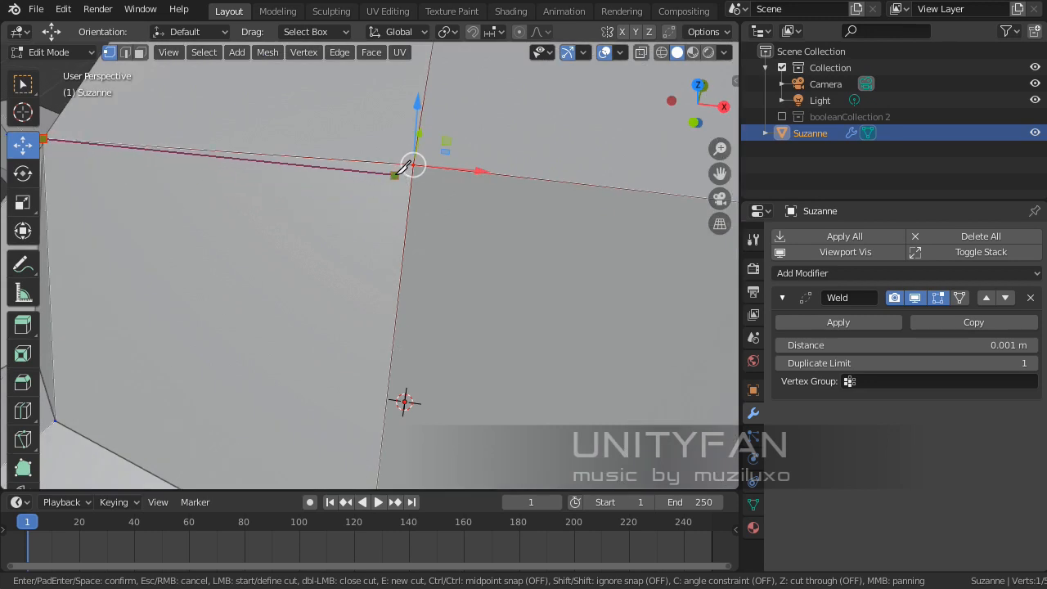
shift+middle_drag(447, 200, 344, 222)
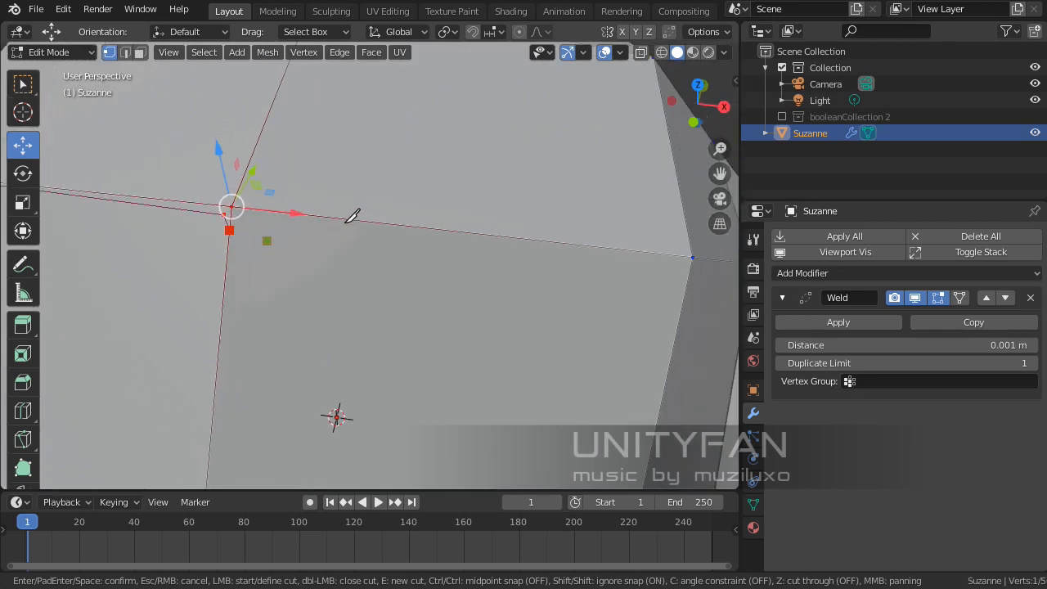
click(692, 256)
key(Return)
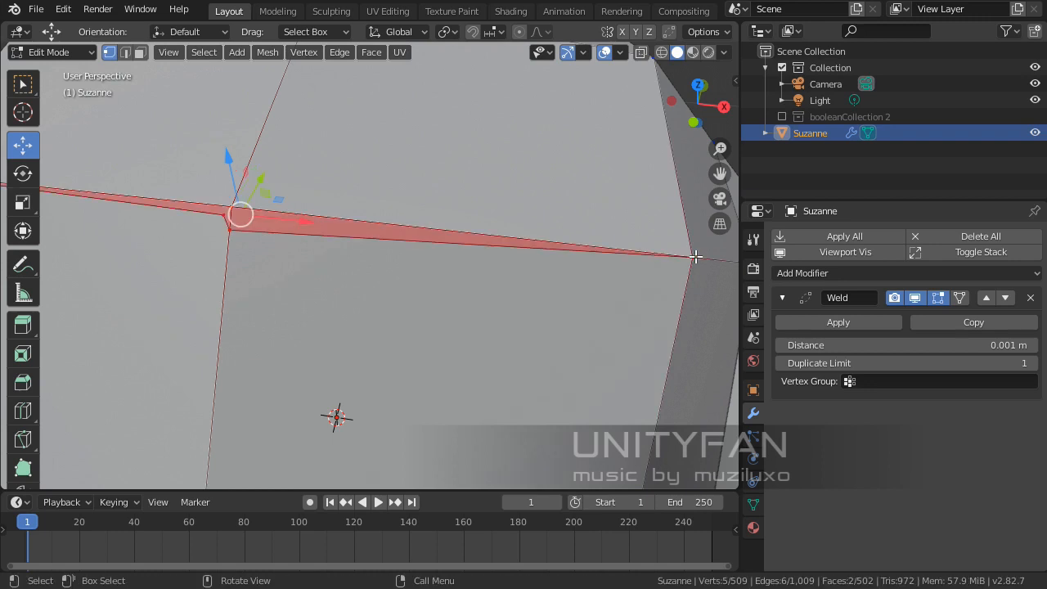
Step: Switch to face selection and merge each thin sliver face along the cut with the large face above it
middle_drag(332, 220, 339, 215)
click(247, 211)
middle_drag(288, 263, 365, 283)
click(139, 52)
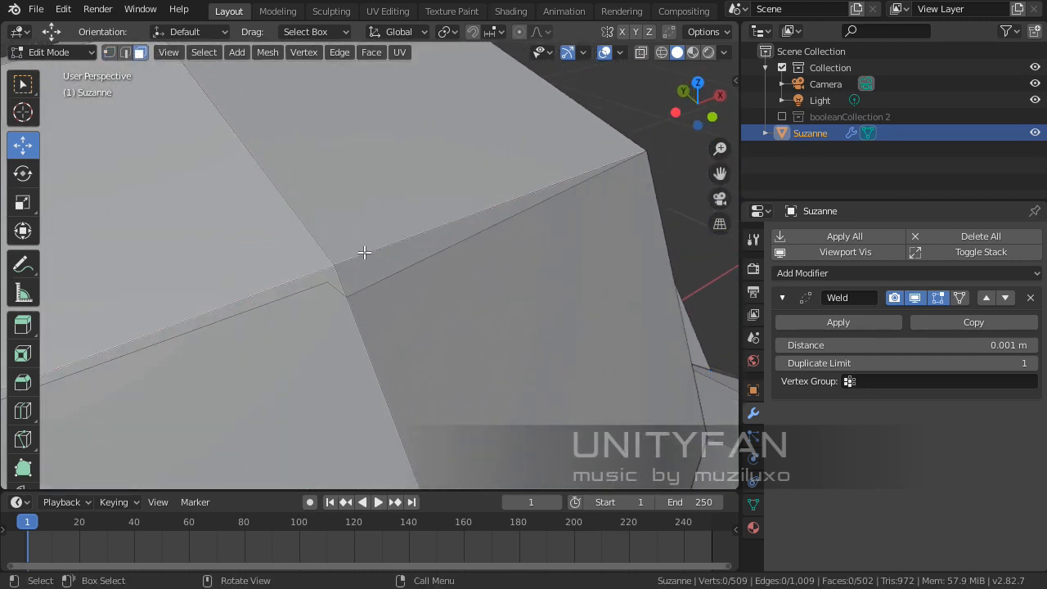
click(365, 268)
shift+click(366, 186)
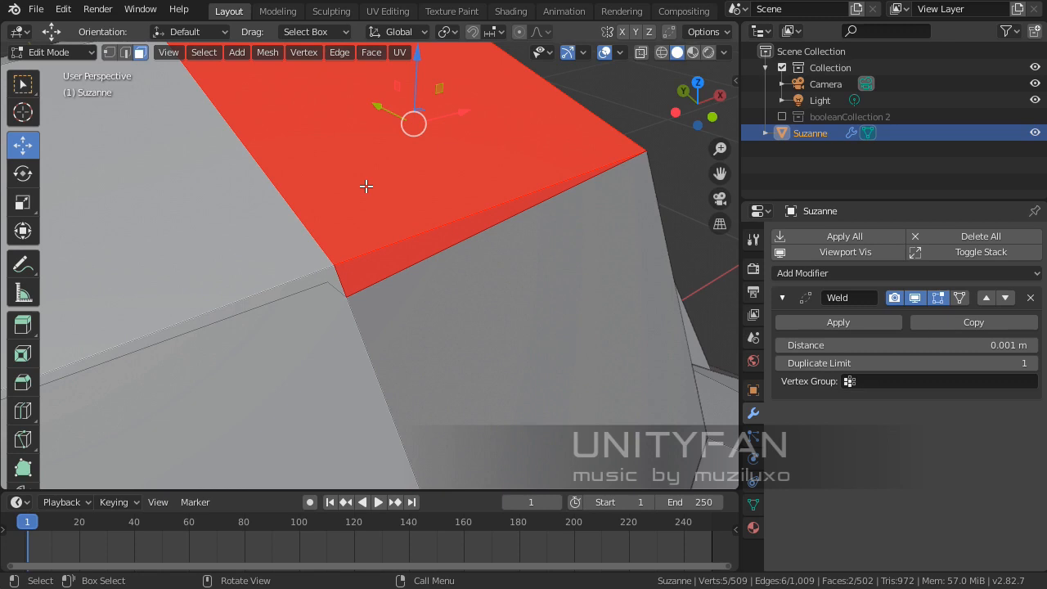
click(286, 292)
shift+click(242, 243)
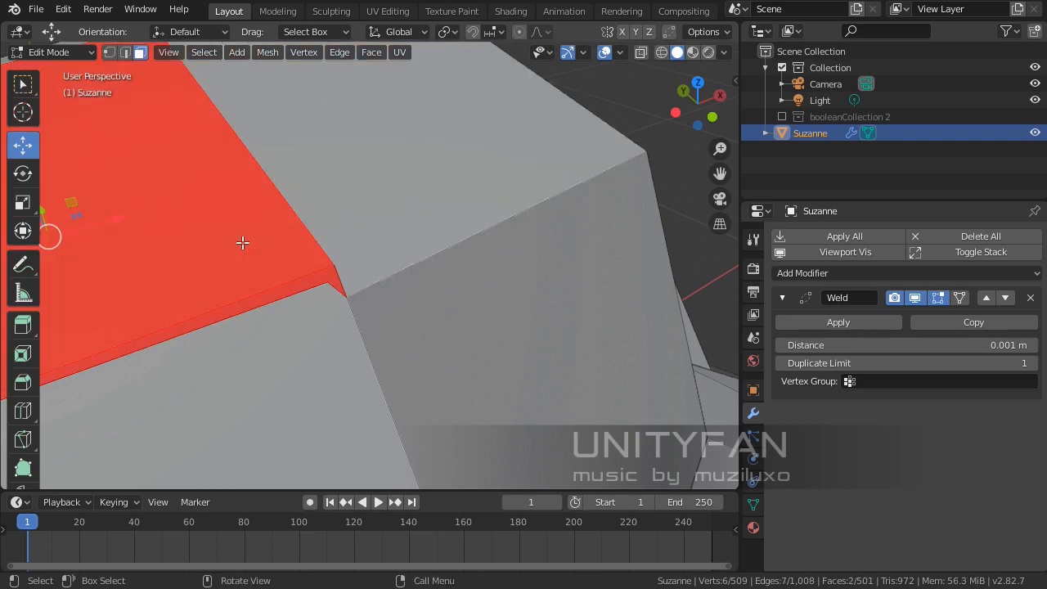
key(f)
Step: Examine the closely spaced vertices at the central forehead corner in vertex selection, and compare Object Mode with Edit Mode
scroll(363, 275, down, 6)
middle_drag(362, 276, 426, 258)
click(648, 193)
scroll(535, 224, up, 7)
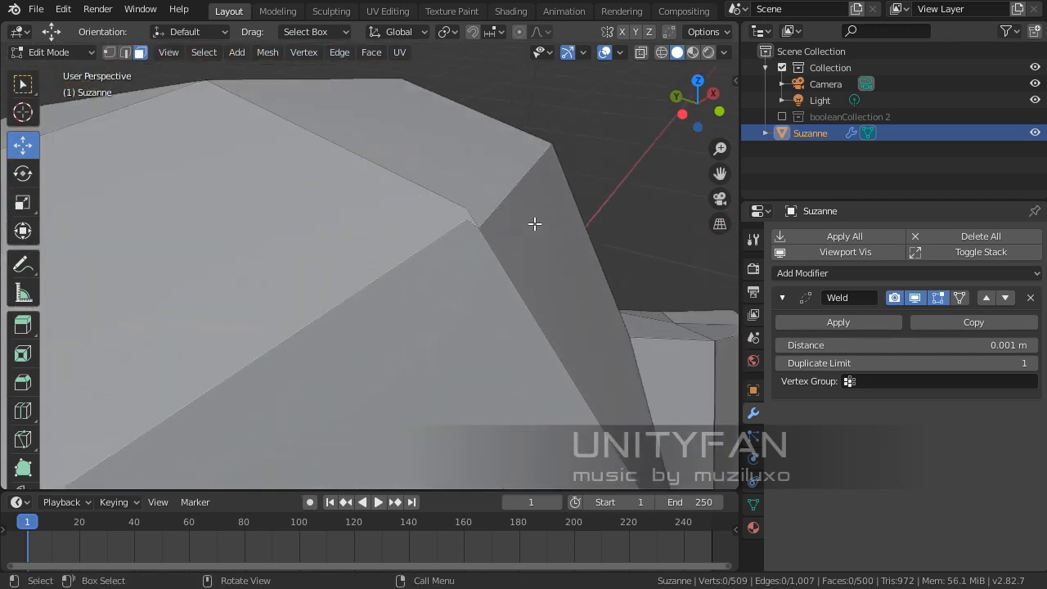
middle_drag(524, 229, 468, 273)
scroll(490, 240, down, 5)
scroll(336, 212, up, 3)
middle_drag(336, 213, 376, 247)
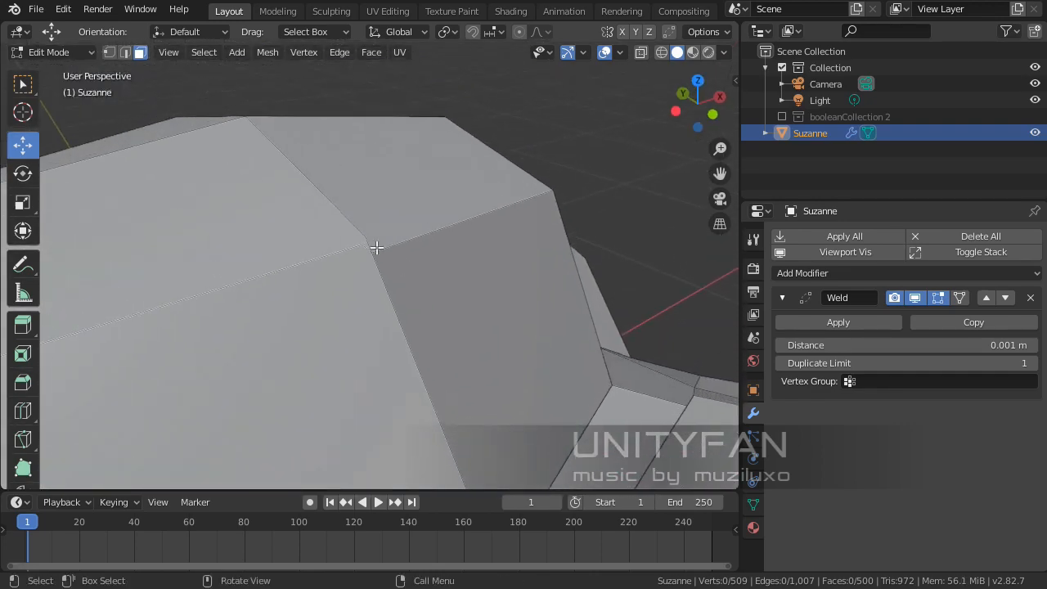
scroll(376, 248, up, 1)
middle_drag(189, 225, 362, 253)
scroll(369, 256, up, 3)
middle_drag(474, 294, 387, 249)
scroll(447, 243, down, 4)
scroll(446, 243, up, 4)
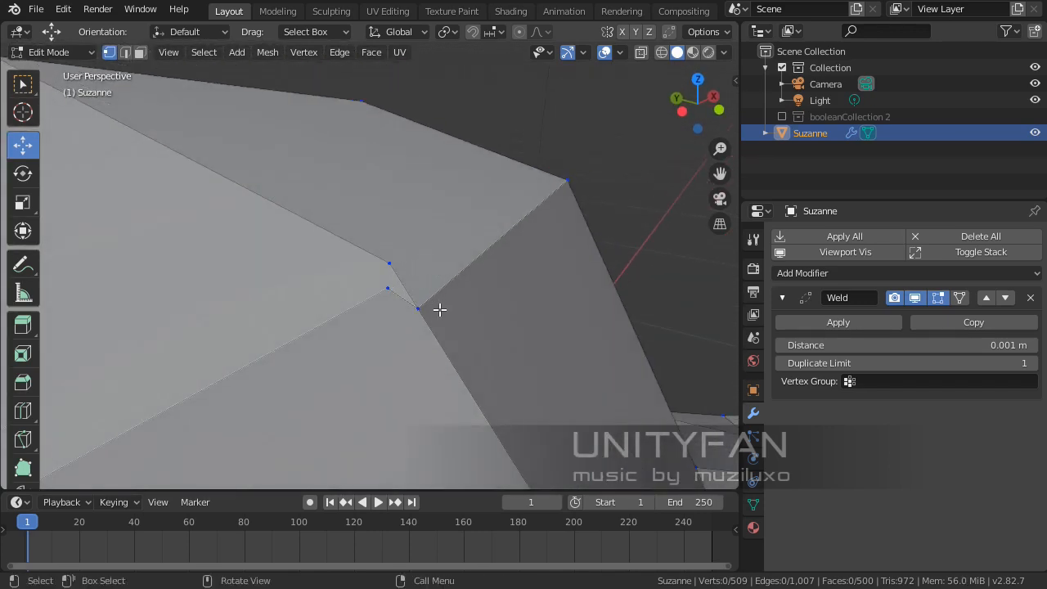
middle_drag(439, 310, 388, 301)
key(Tab)
key(Tab)
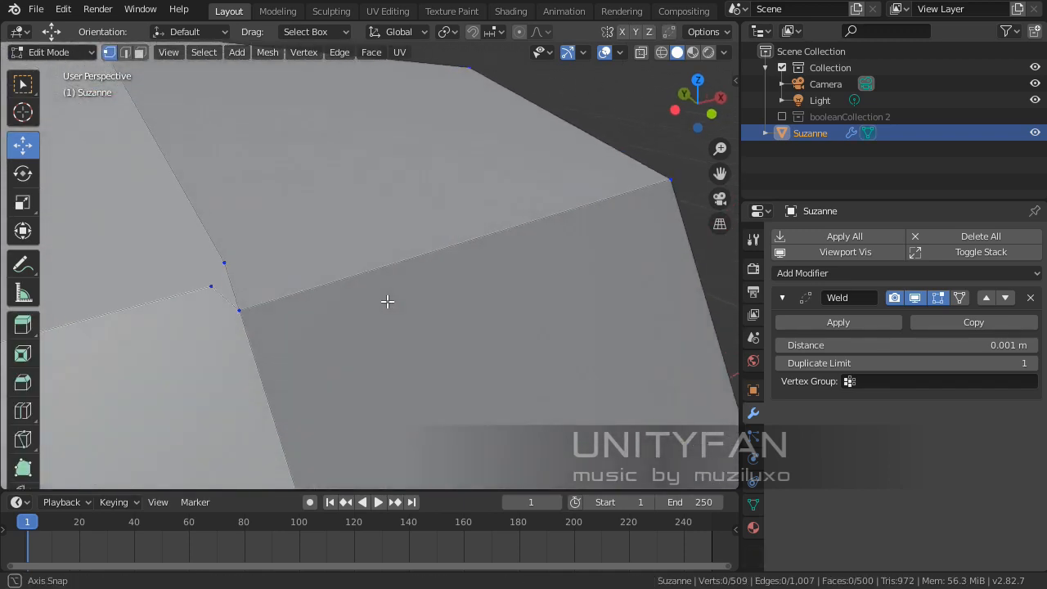
middle_drag(292, 297, 432, 299)
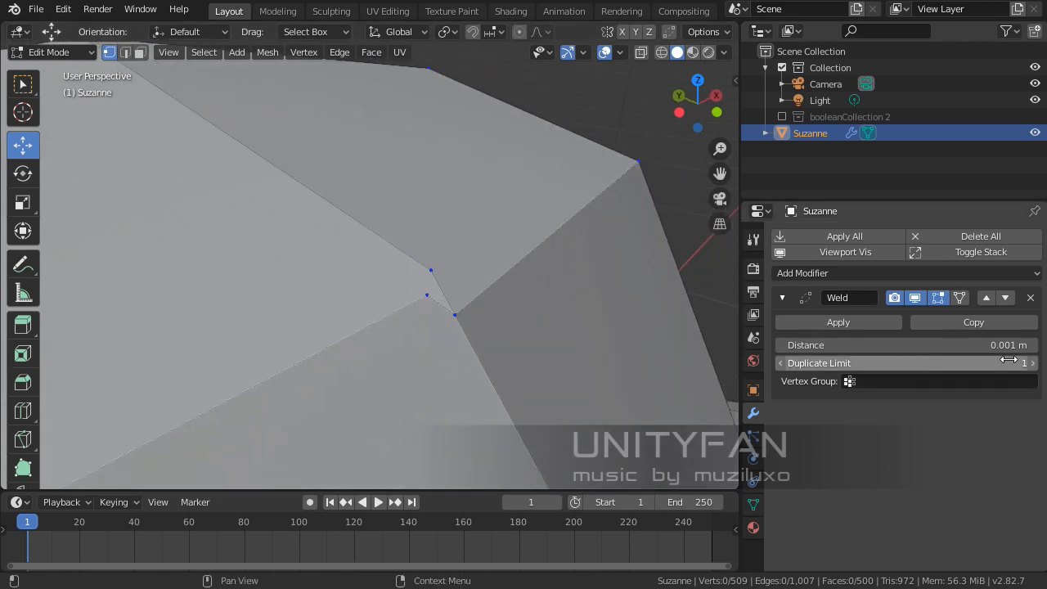
middle_drag(449, 345, 457, 322)
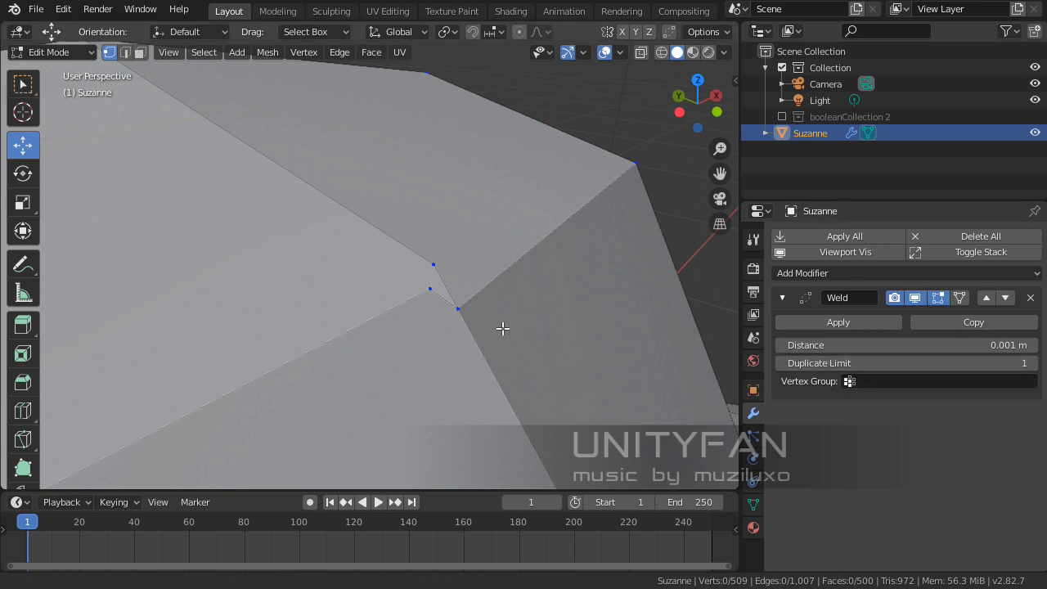
middle_drag(502, 327, 489, 324)
Step: Set the Weld modifier's distance to 0.005 m
click(840, 345)
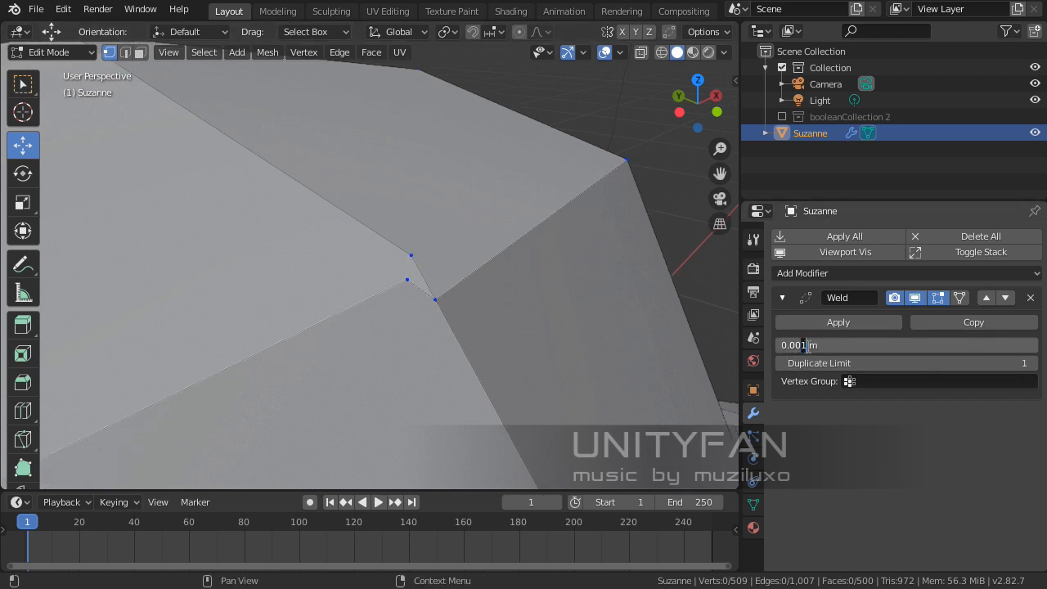
key(Return)
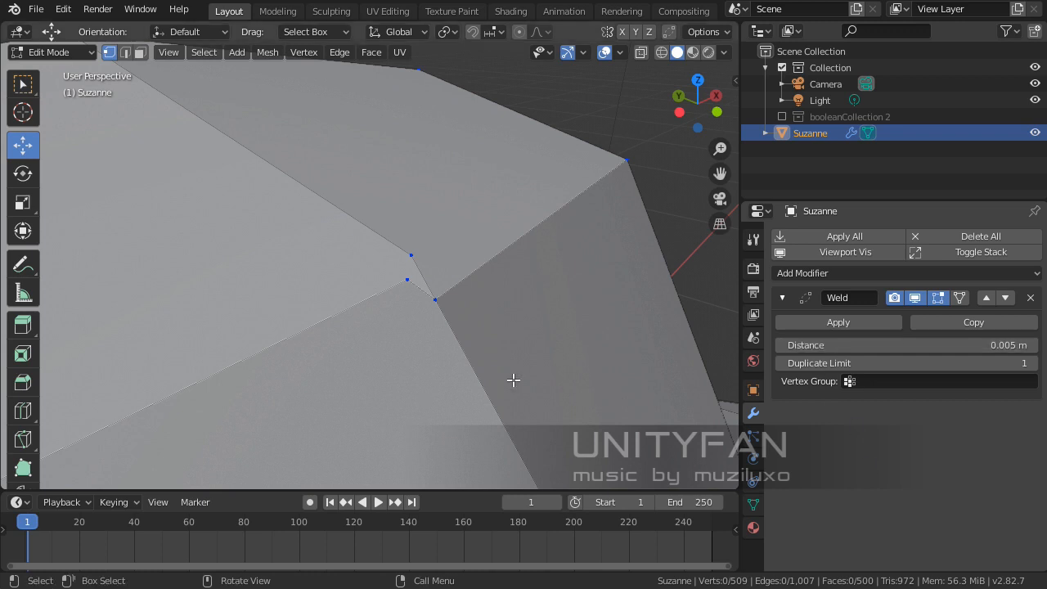
middle_drag(514, 378, 429, 319)
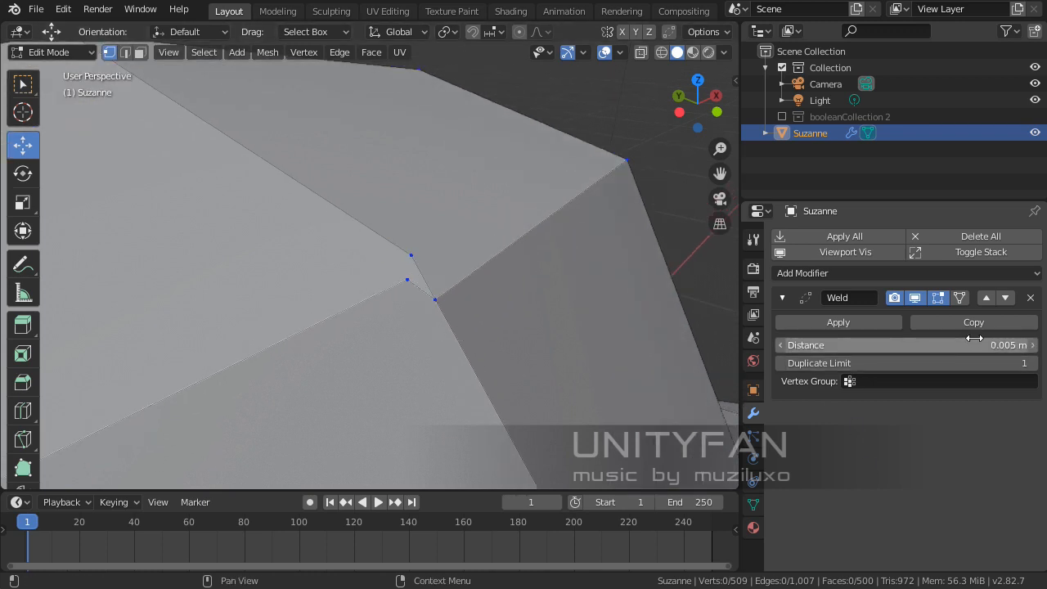
Step: Set the Weld modifier's distance to 0.01 m and view the forehead corner in Object Mode
click(924, 347)
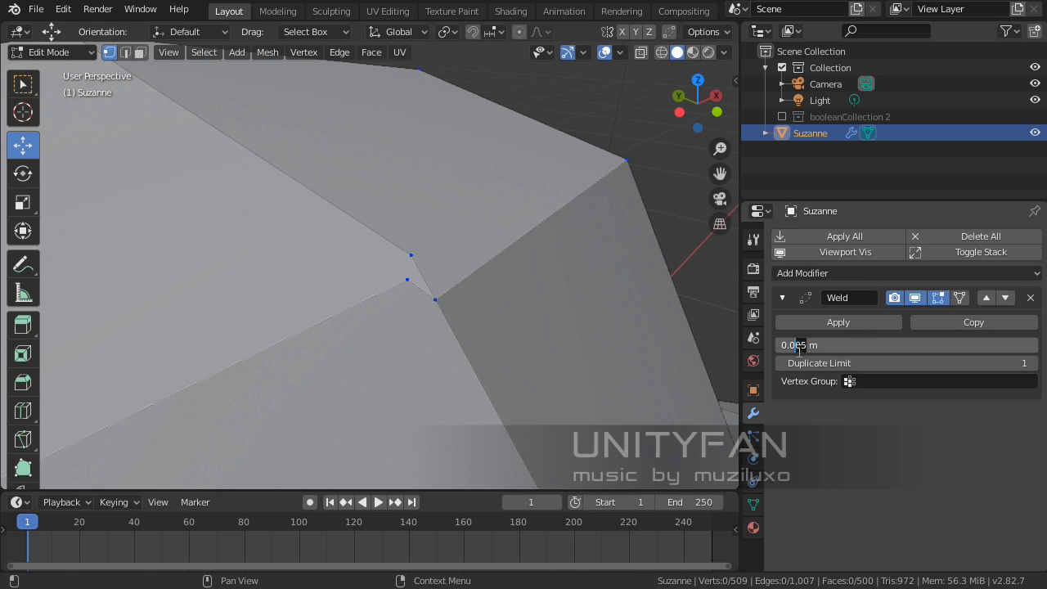
text(1)
key(Return)
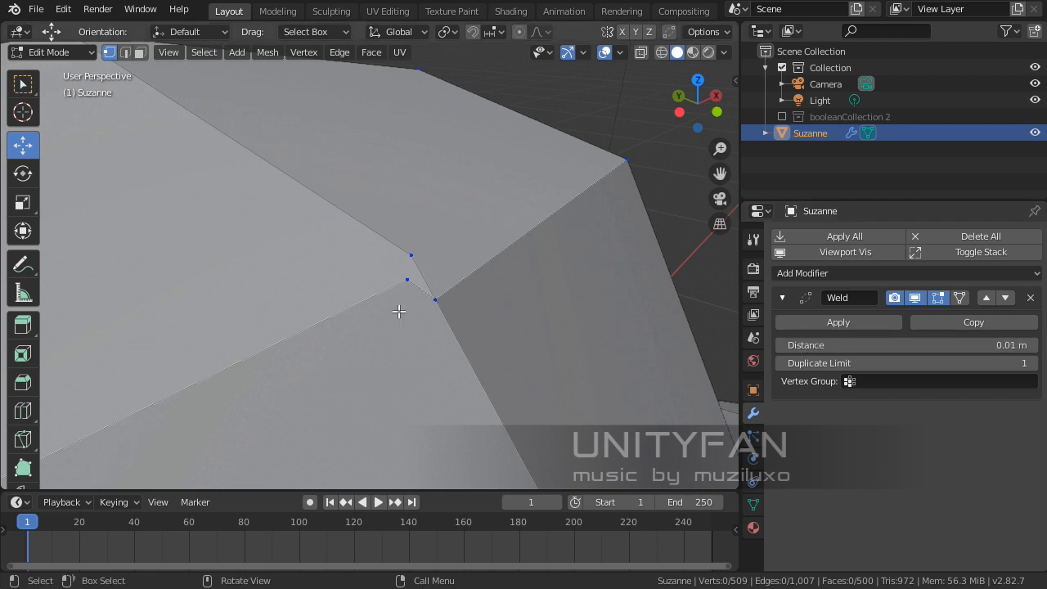
key(Tab)
scroll(372, 286, down, 3)
mouse_move(393, 283)
middle_down()
mouse_move(357, 288)
mouse_move(381, 288)
middle_up()
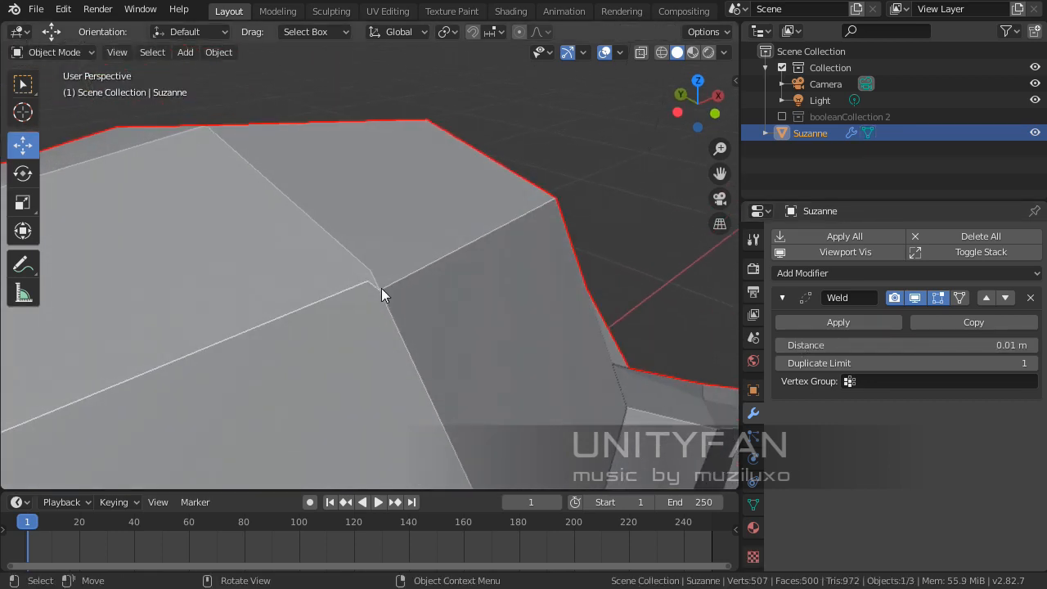
Step: Switch the monkey head to Edit Mode and set the Weld modifier's distance to 0.05 m
scroll(382, 288, up, 2)
key(Tab)
click(866, 344)
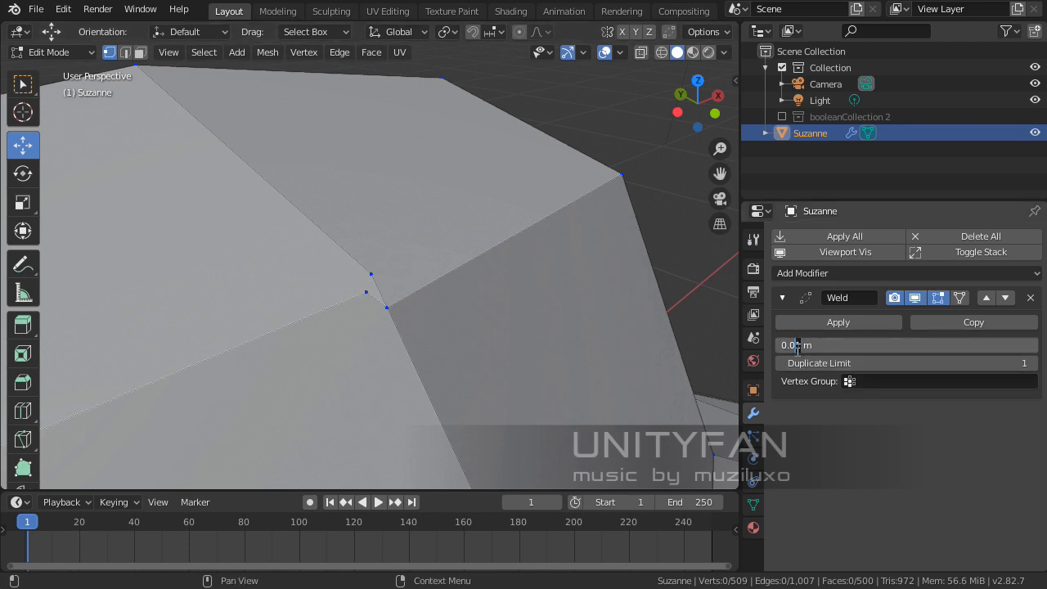
text(0.05)
key(Return)
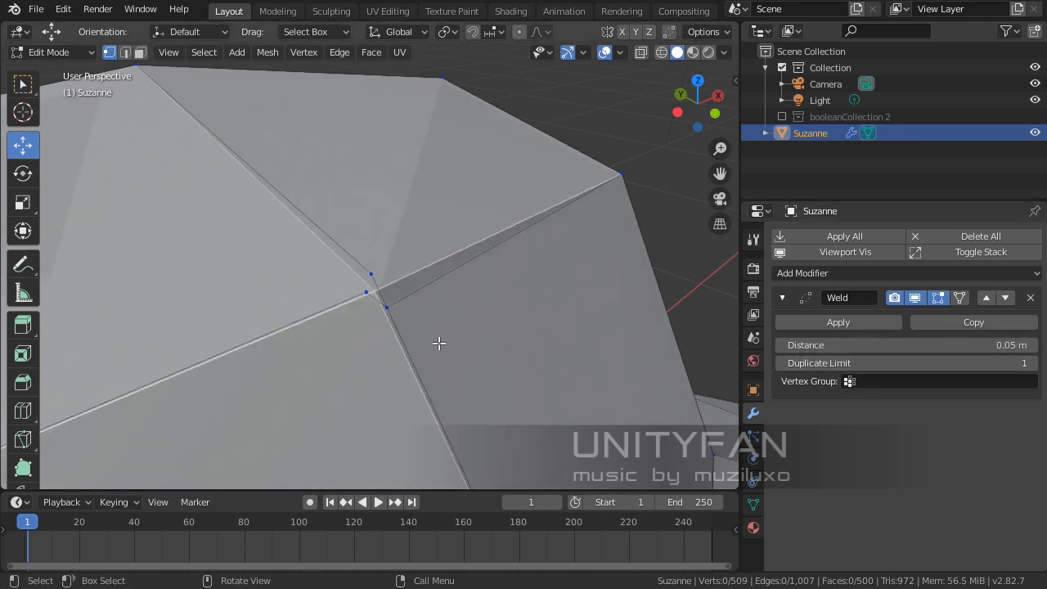
Step: Compare the welded forehead corner in Object Mode with its original vertices in Edit Mode
scroll(445, 343, down, 2)
key(Tab)
middle_drag(468, 370, 333, 304)
scroll(283, 216, up, 2)
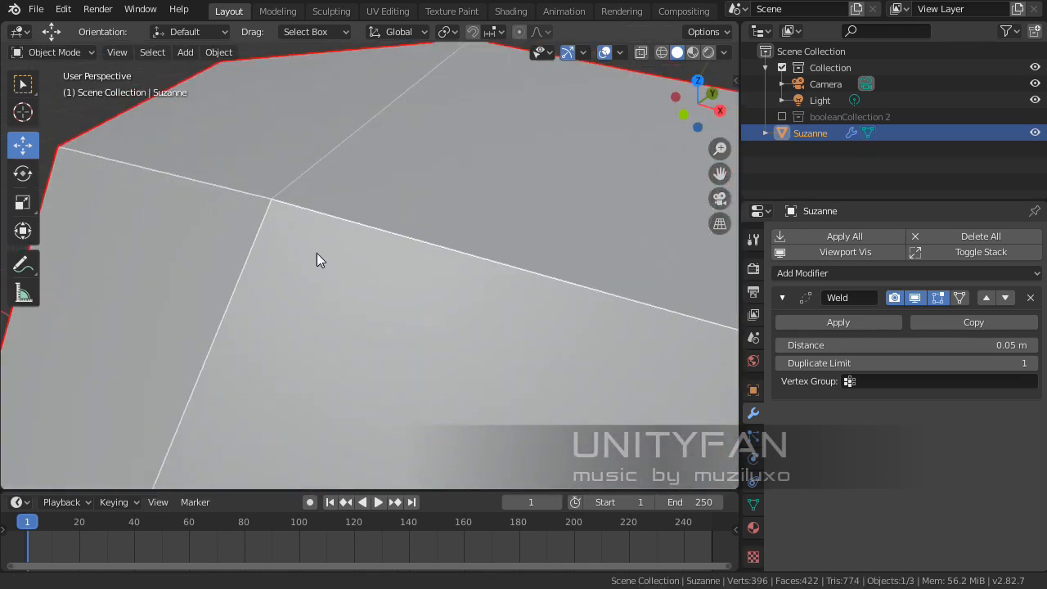
shift+middle_drag(317, 254, 366, 324)
scroll(276, 275, up, 3)
key(Tab)
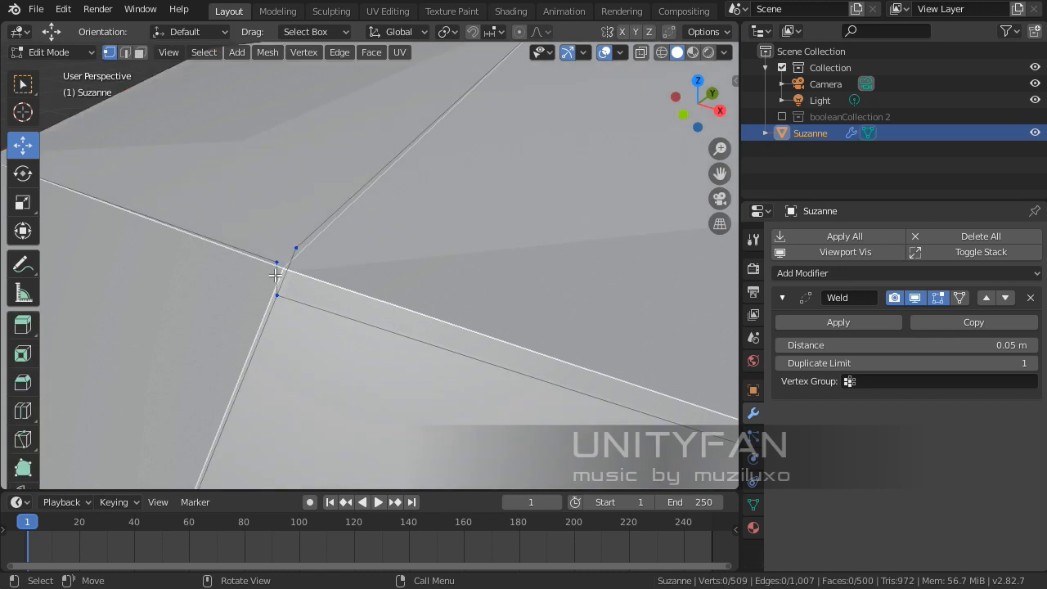
middle_drag(277, 294, 322, 301)
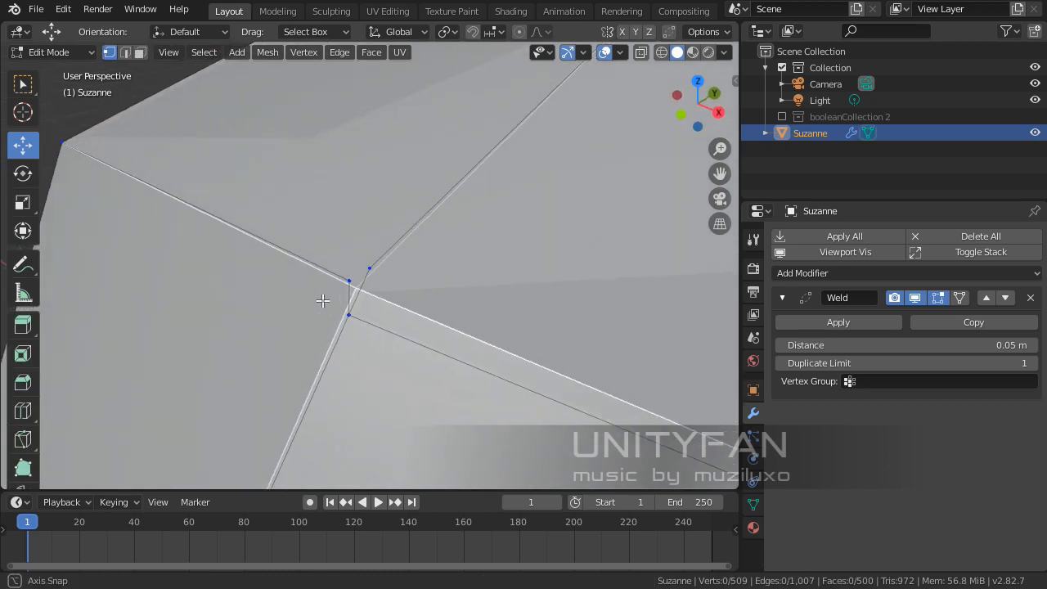
Step: Turn off the Weld modifier's viewport display in Object Mode and return to Edit Mode at the forehead corner
key(Tab)
click(916, 297)
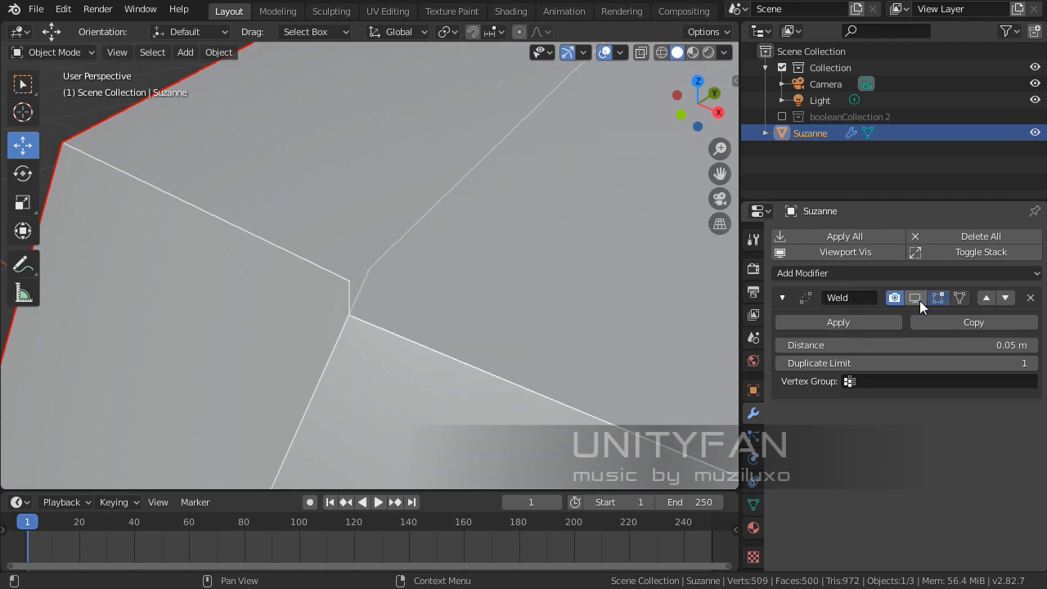
key(Tab)
middle_drag(385, 310, 458, 295)
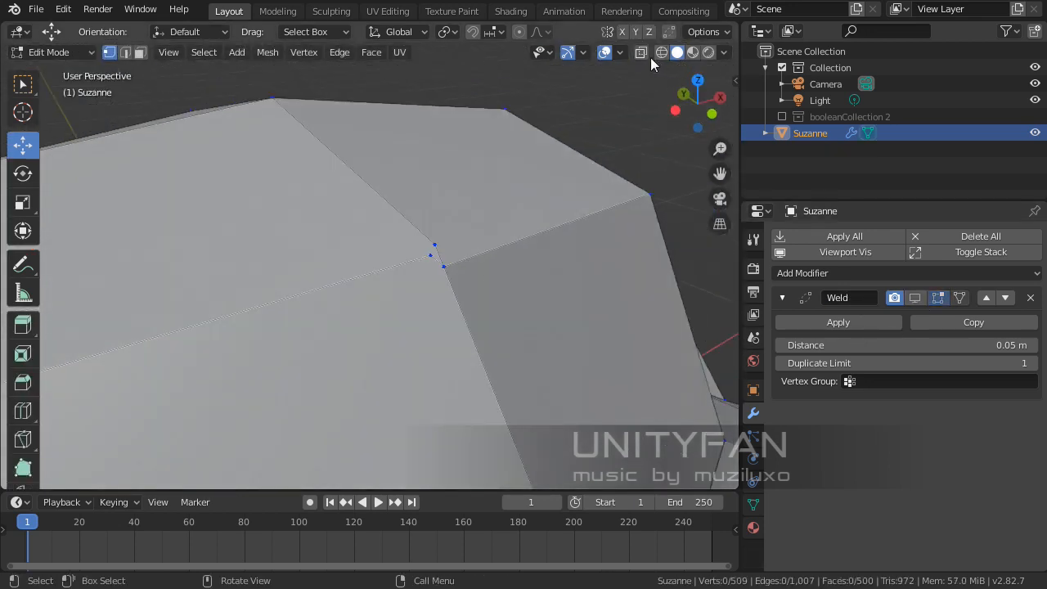
Step: Try the Wireframe overlay on the forehead corner in both modes and turn it off again
click(620, 52)
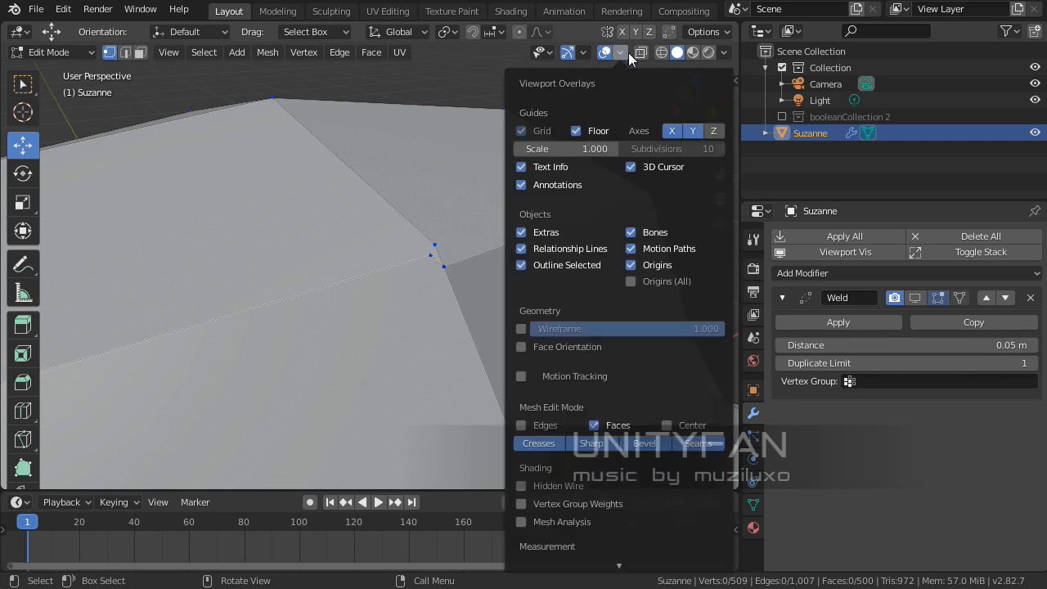
click(521, 329)
middle_drag(263, 348, 295, 348)
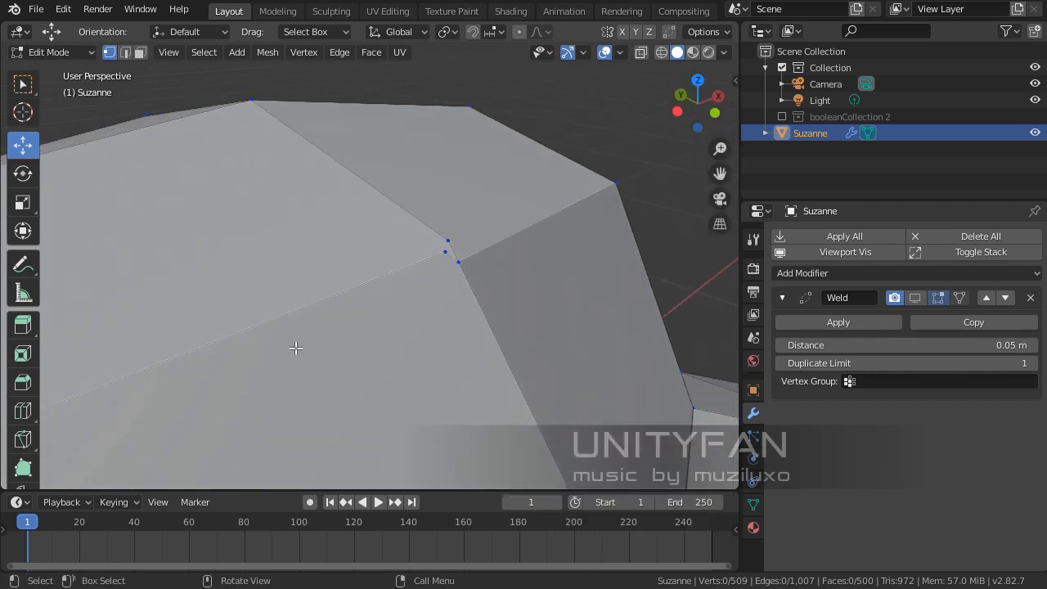
key(Tab)
middle_drag(395, 335, 371, 341)
key(Tab)
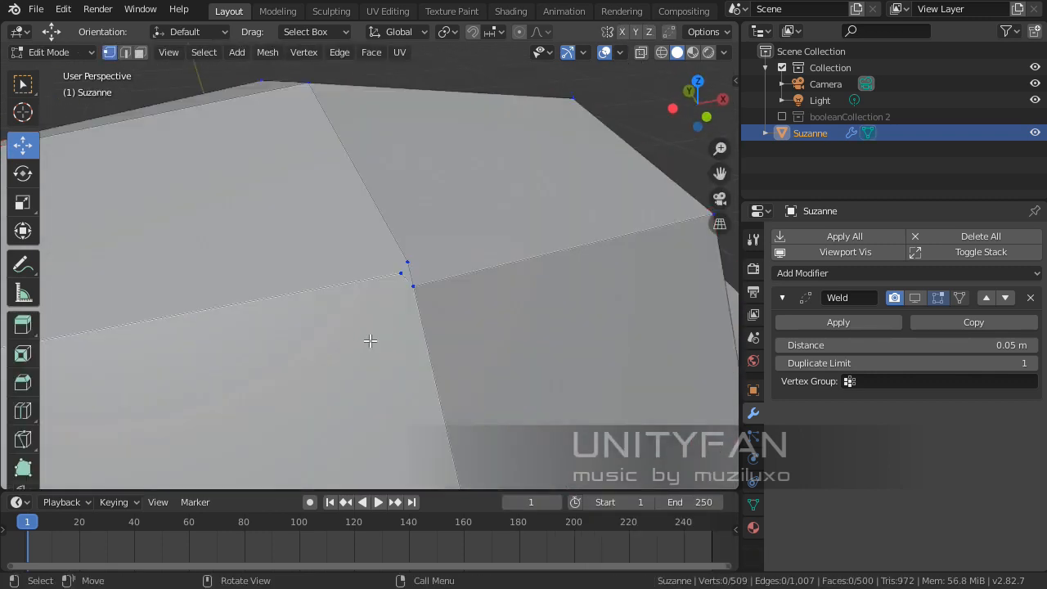
click(620, 52)
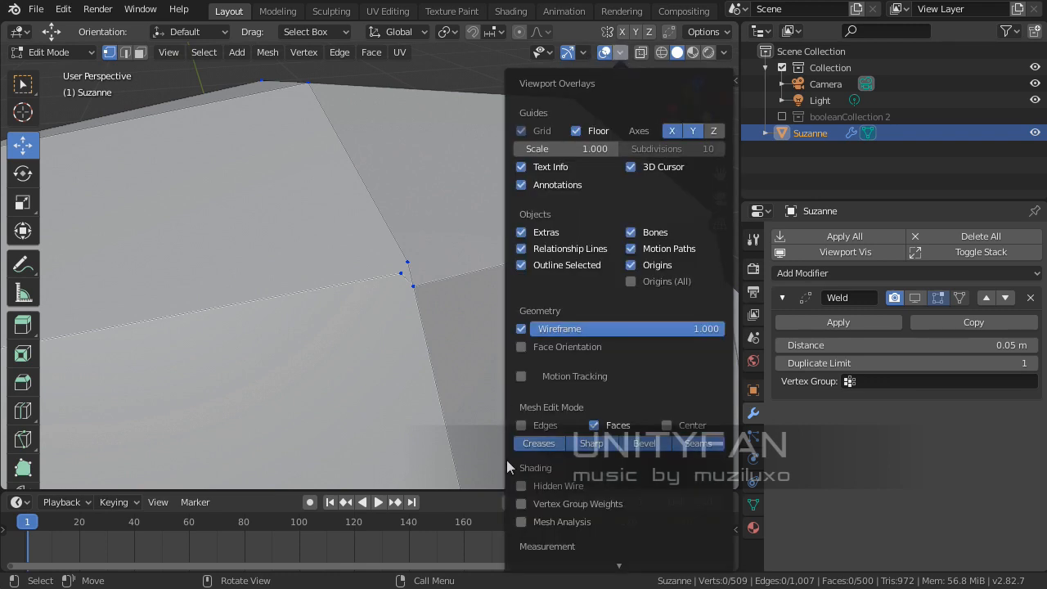
click(521, 328)
Step: Examine the edges around the forehead corner in edge selection, and return to vertex selection
middle_drag(177, 360, 270, 352)
scroll(479, 313, up, 3)
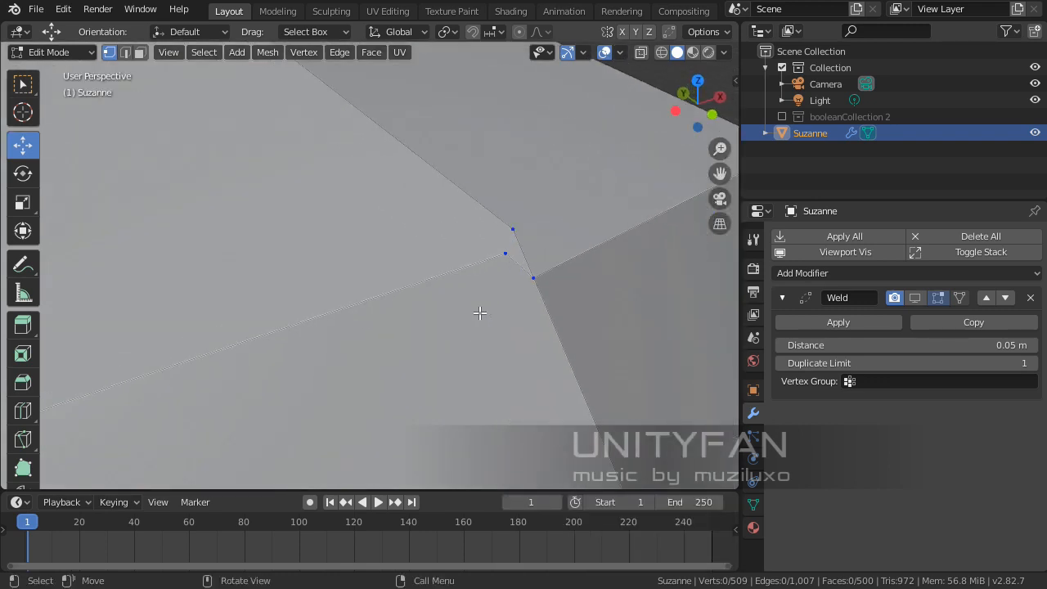
shift+middle_drag(479, 313, 332, 380)
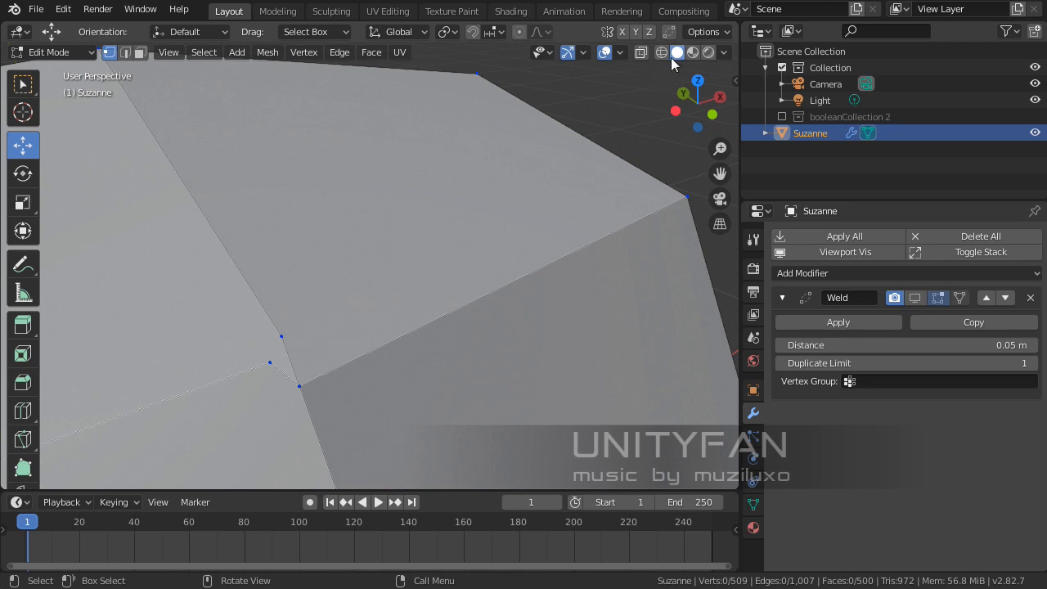
click(131, 50)
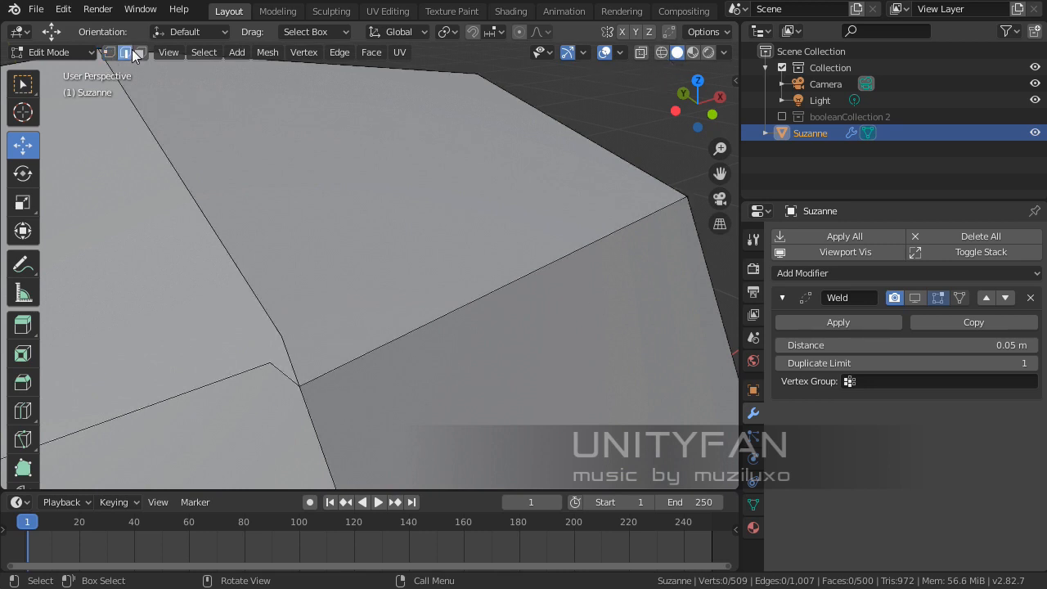
middle_drag(441, 183, 437, 210)
click(110, 53)
shift+middle_drag(298, 197, 253, 227)
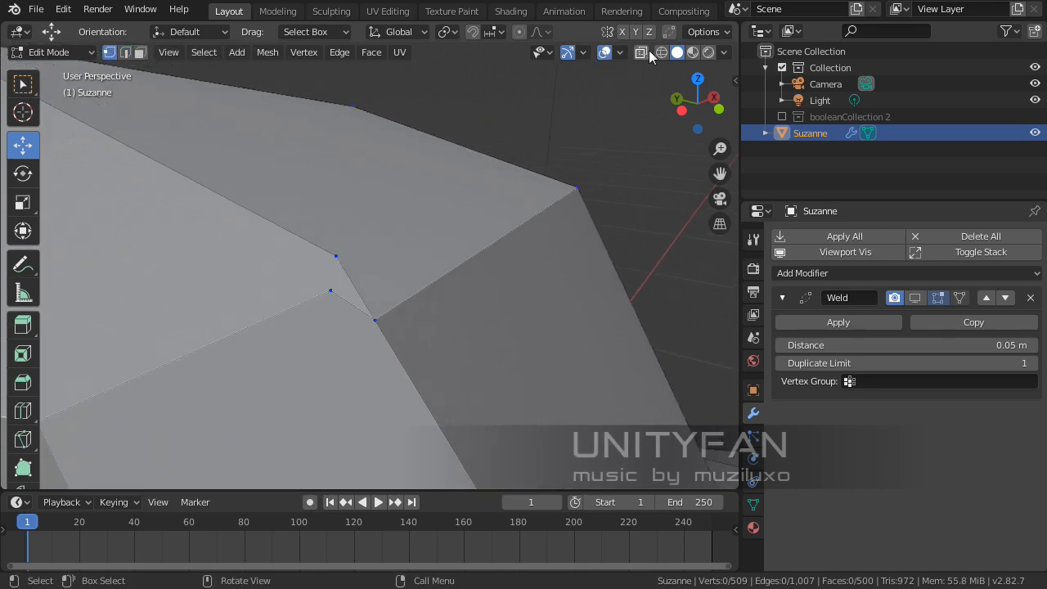
Step: Switch to wireframe shading, select the three closely spaced forehead vertices, and activate the Select Box tool
click(658, 52)
middle_drag(459, 222, 293, 281)
ctrl+click(274, 263)
middle_drag(265, 236, 458, 211)
scroll(458, 211, up, 3)
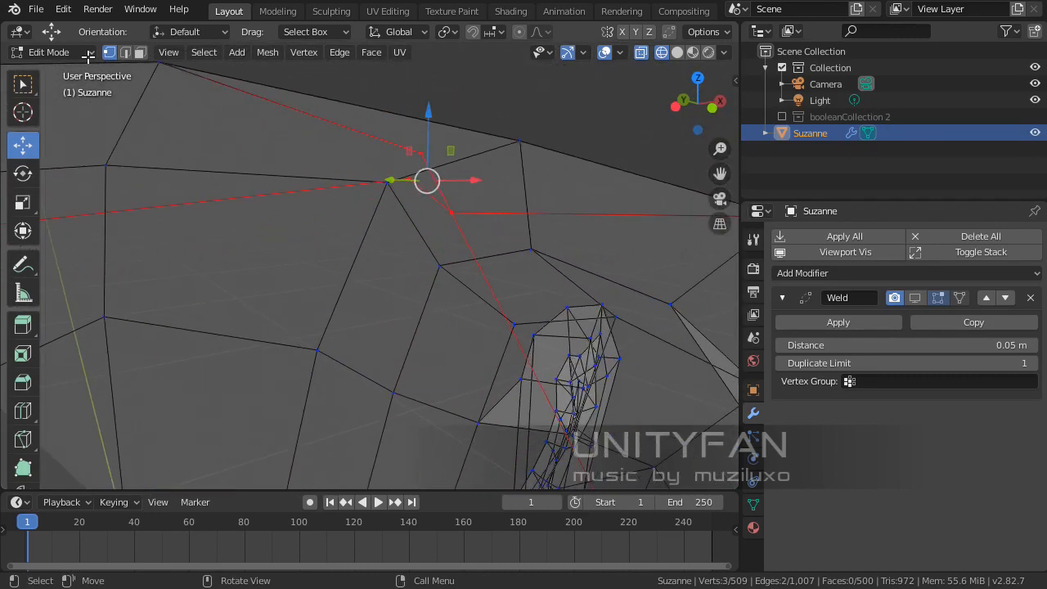
click(13, 92)
Step: Return to Object Mode and add a Subdivision Surface modifier to the monkey head
middle_drag(264, 164, 324, 237)
middle_drag(277, 223, 385, 233)
scroll(391, 274, up, 2)
scroll(335, 247, up, 1)
key(Tab)
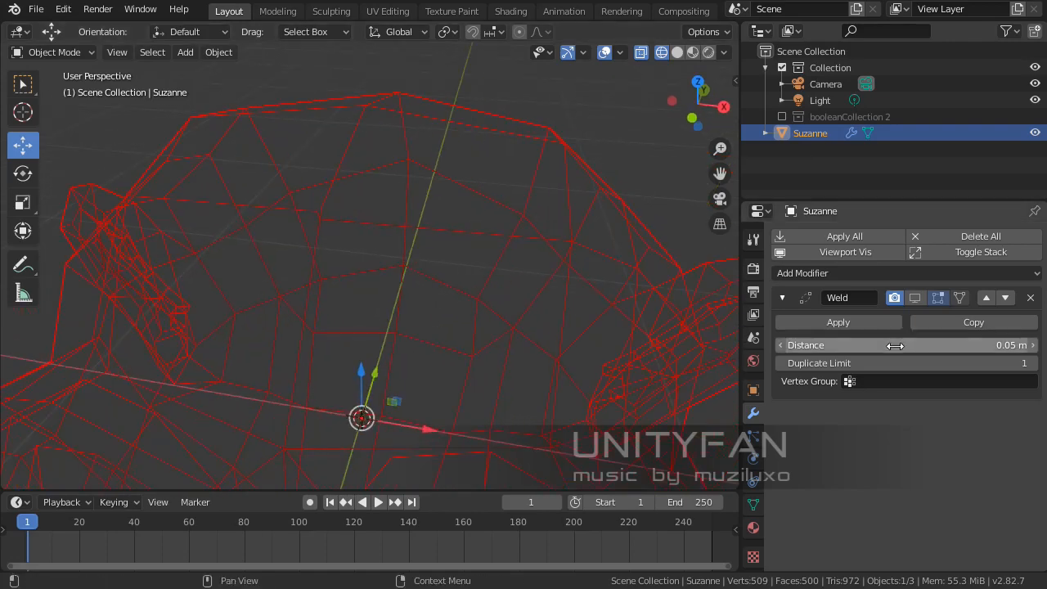
click(903, 274)
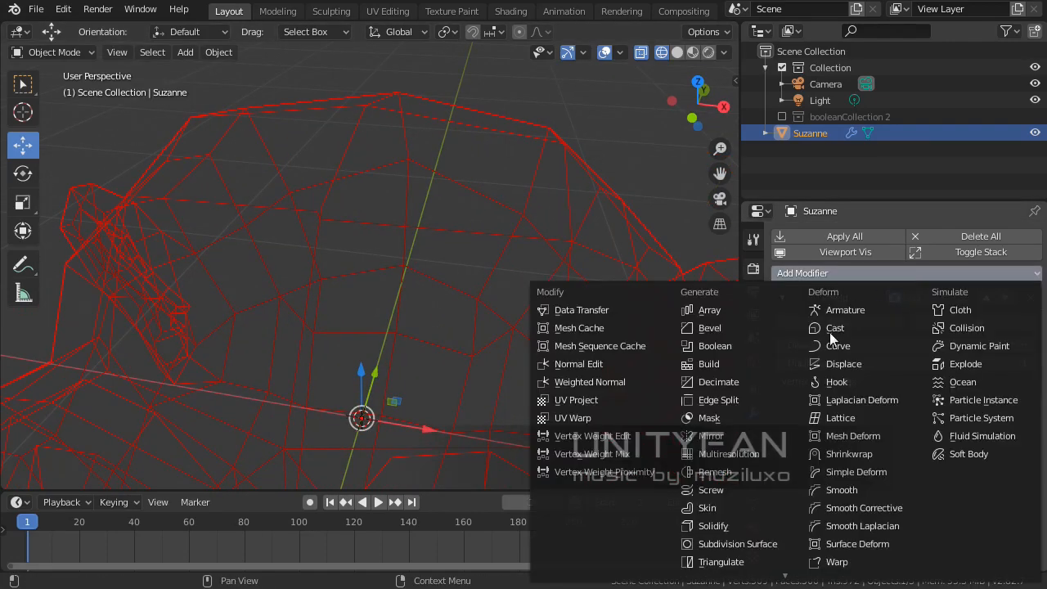
click(749, 537)
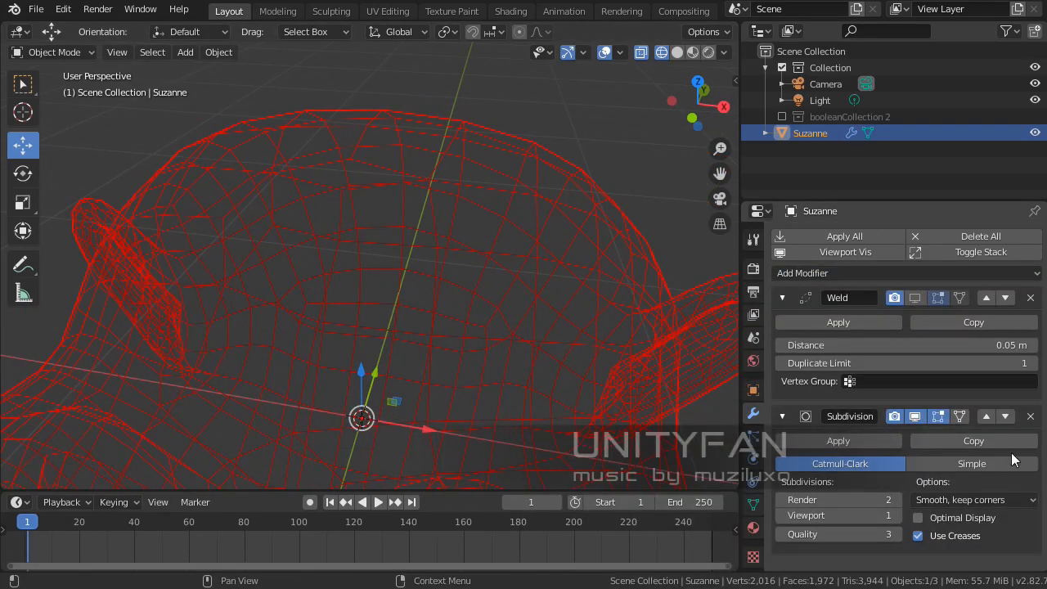
Step: Place the Subdivision modifier above Weld and view the forehead corner in solid shading and Edit Mode
click(987, 415)
middle_drag(357, 285, 527, 269)
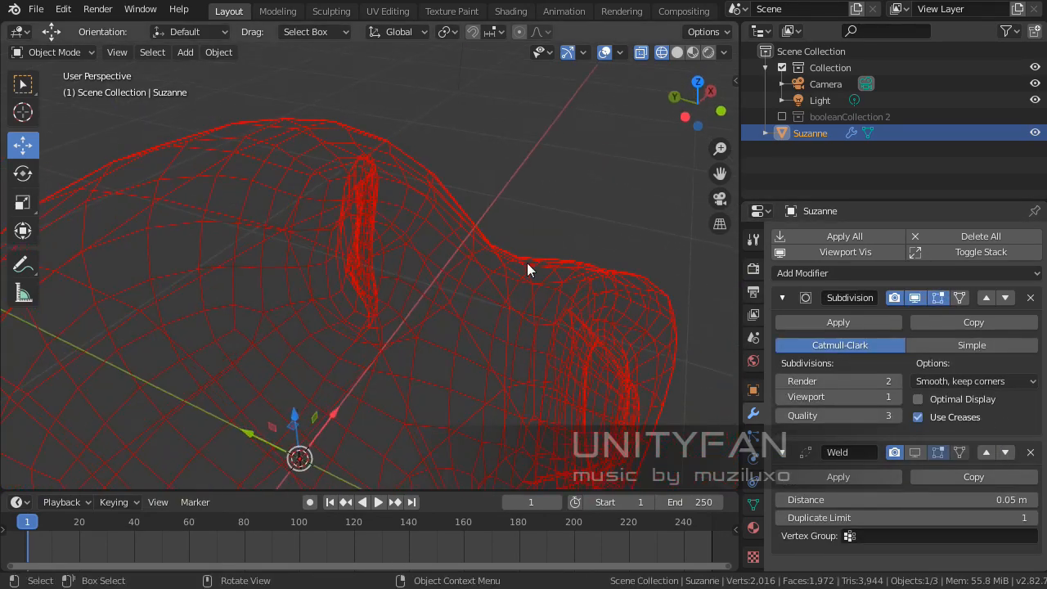
click(681, 51)
mouse_move(608, 92)
middle_down()
mouse_move(281, 262)
mouse_move(305, 284)
mouse_move(250, 238)
mouse_move(300, 233)
mouse_move(282, 196)
mouse_move(460, 257)
middle_up()
scroll(306, 283, up, 2)
key(Tab)
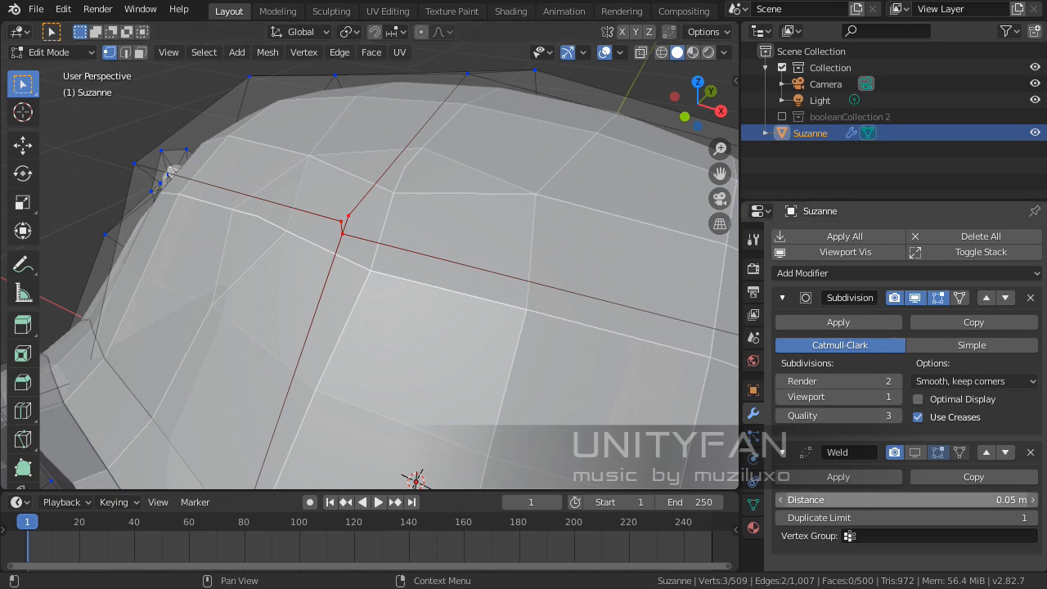
Step: Move the Weld modifier above Subdivision and turn its viewport display back on
click(986, 452)
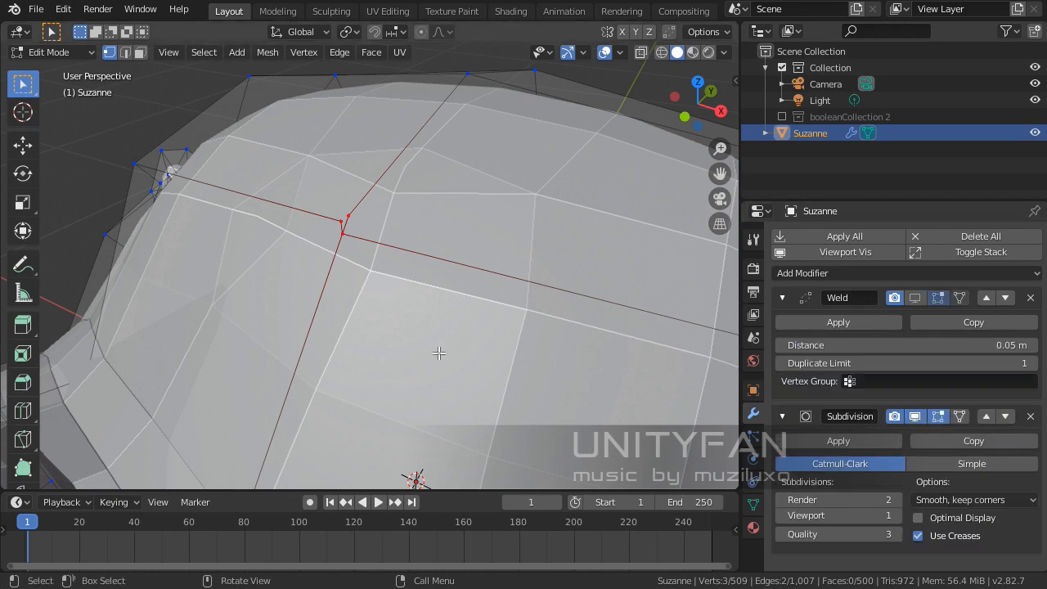
middle_drag(440, 352, 449, 344)
click(920, 299)
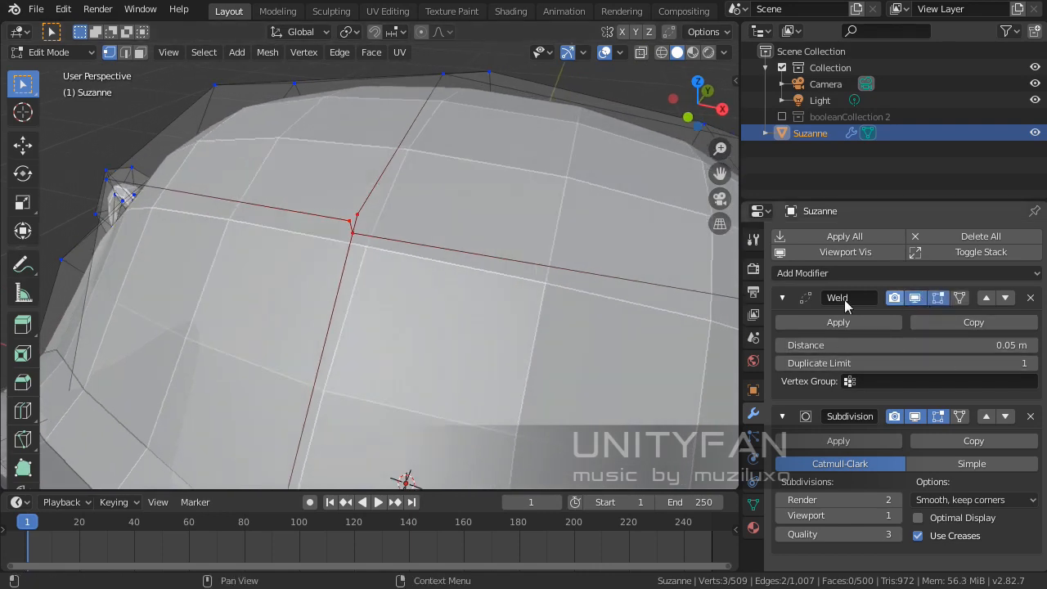
Step: Compare the welded and subdivided forehead in Object Mode and Edit Mode
middle_drag(387, 250, 418, 266)
key(Tab)
middle_drag(362, 292, 391, 270)
key(Tab)
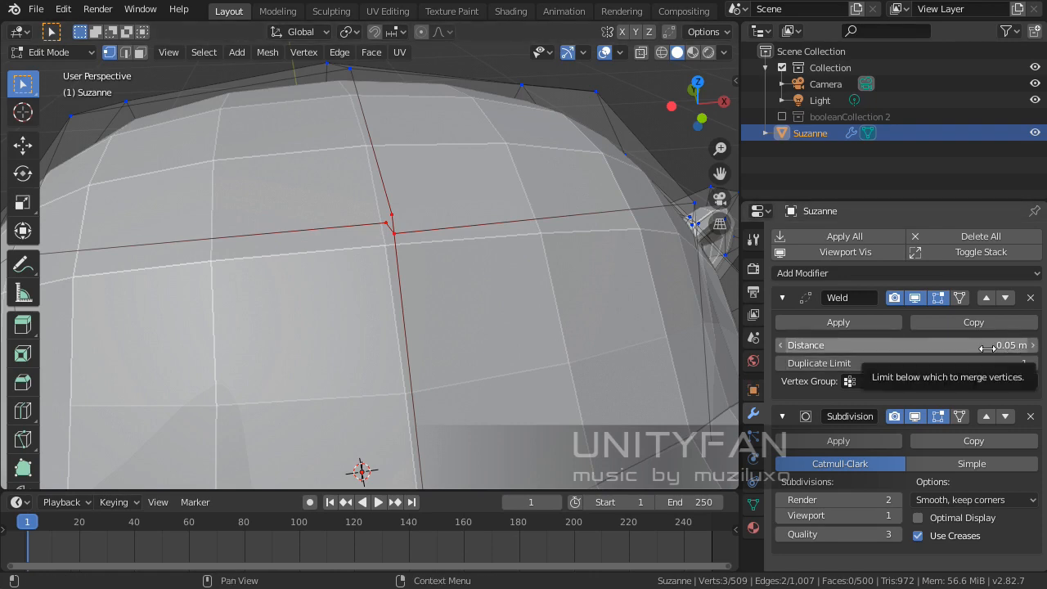
Step: Move the uppermost of the three close forehead vertices up and away from the other two
middle_drag(299, 297, 245, 204)
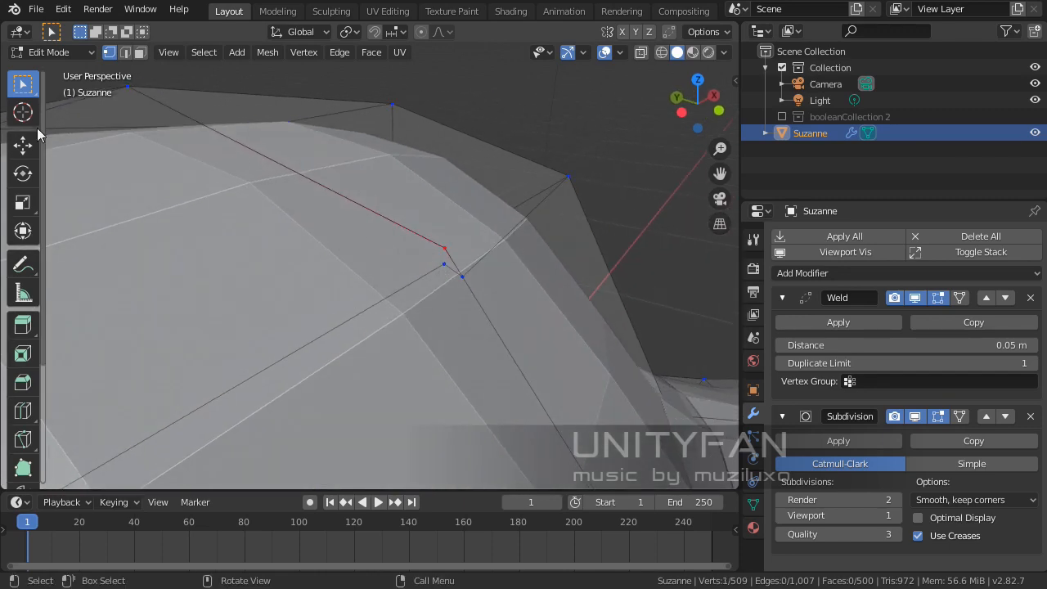
click(23, 144)
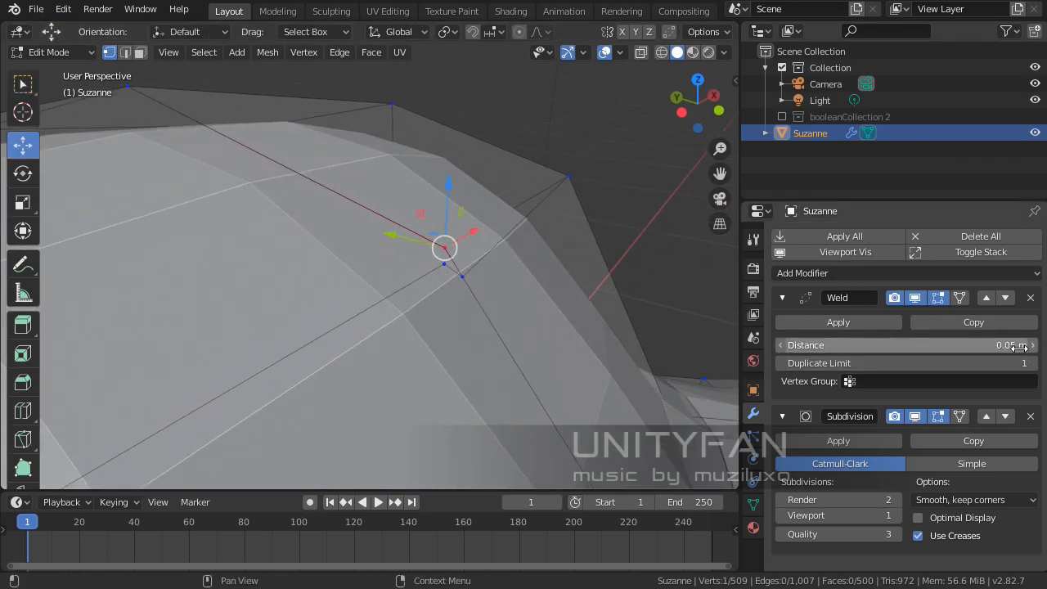
drag(444, 247, 369, 155)
middle_drag(417, 261, 397, 299)
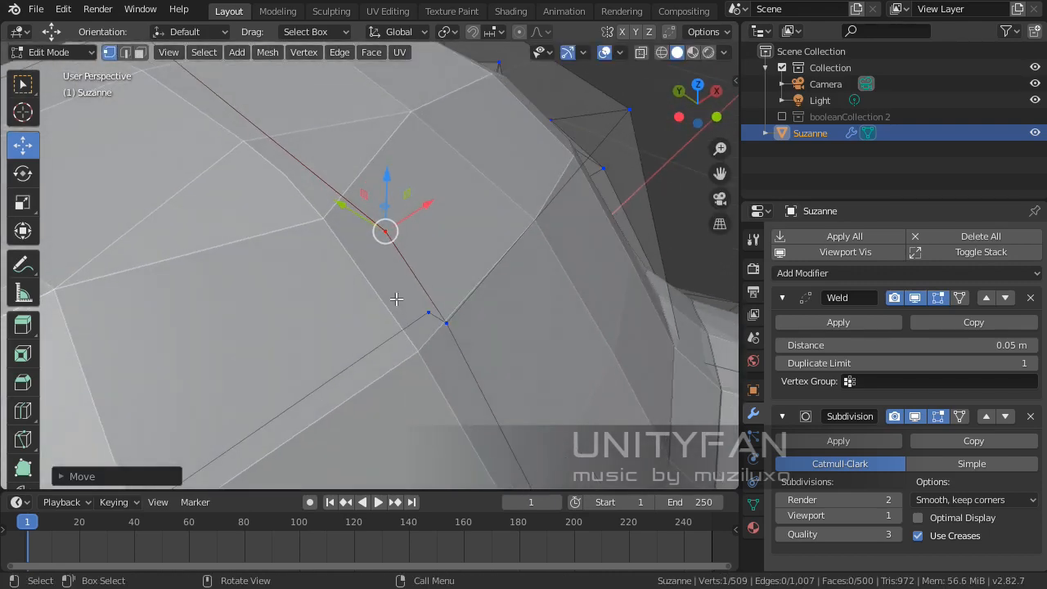
Step: Move the neighbouring forehead corner vertex away from its pair and view the subdivided head in Object Mode
click(435, 321)
middle_drag(442, 324, 368, 318)
drag(405, 308, 303, 310)
scroll(335, 341, down, 4)
key(Tab)
middle_drag(408, 358, 357, 297)
Step: In Edit Mode, move the displaced forehead vertices back next to the remaining corner vertex
key(Tab)
scroll(346, 306, up, 1)
drag(335, 267, 384, 262)
click(353, 215)
middle_drag(401, 229, 325, 243)
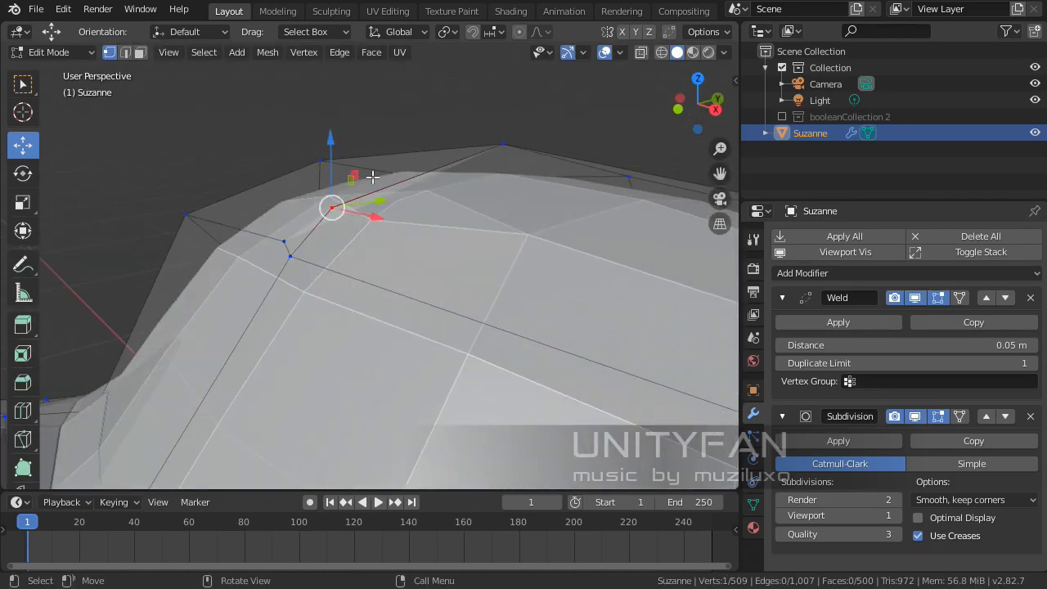
middle_drag(384, 177, 356, 179)
drag(355, 178, 288, 235)
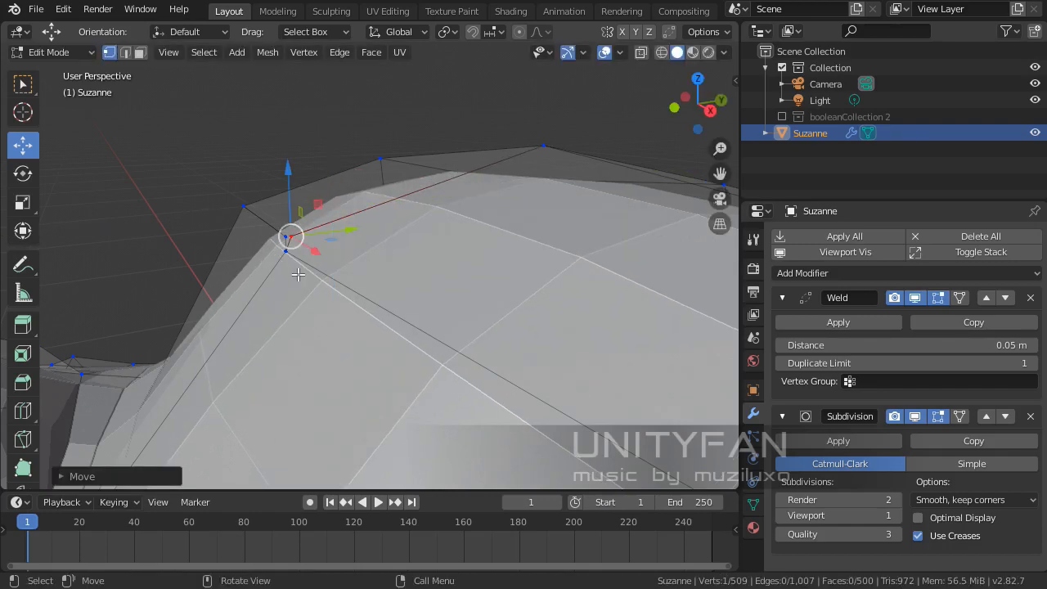
Step: Return to Object Mode and apply Shade Smooth to the whole monkey head
middle_drag(297, 261, 456, 300)
scroll(408, 317, down, 2)
key(Tab)
scroll(403, 328, down, 2)
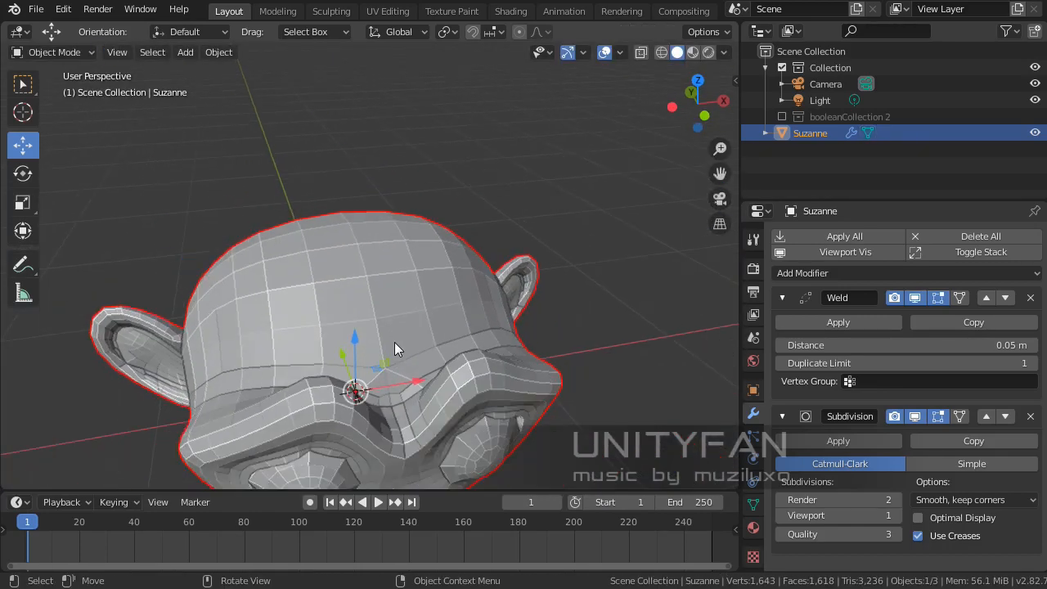
middle_drag(394, 342, 390, 320)
right_click(374, 269)
click(372, 270)
scroll(389, 335, up, 3)
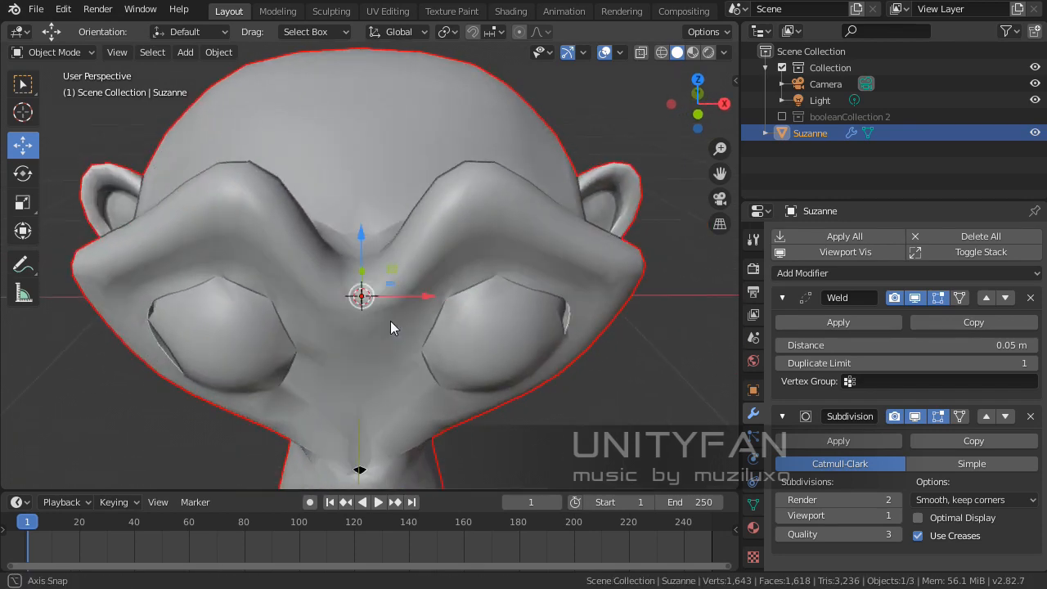
Step: Delete the edited monkey head and add a fresh monkey mesh to the scene
key(x)
click(400, 320)
key(shift+a)
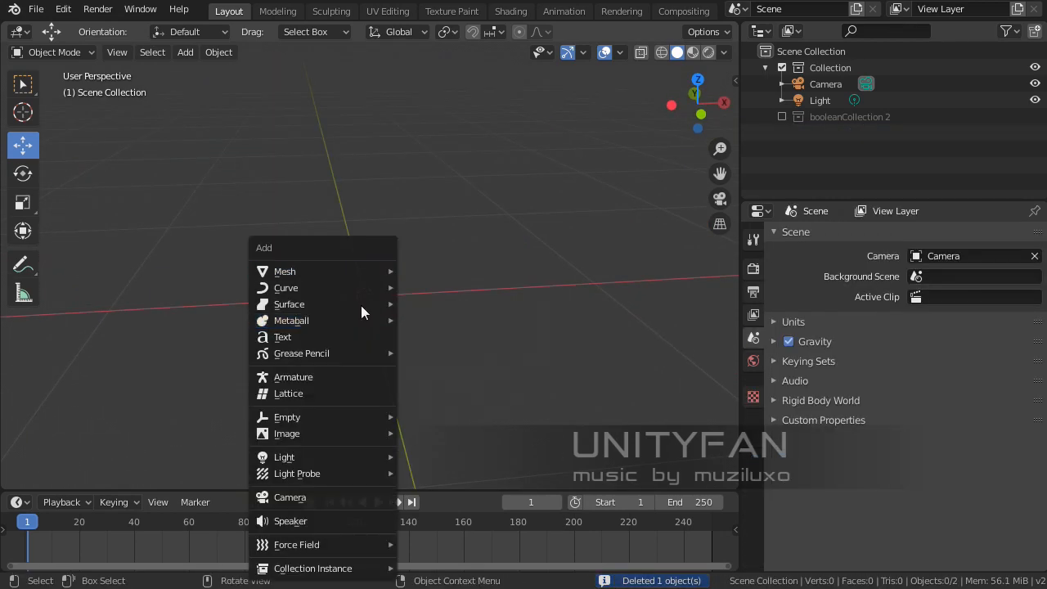
mouse_move(346, 272)
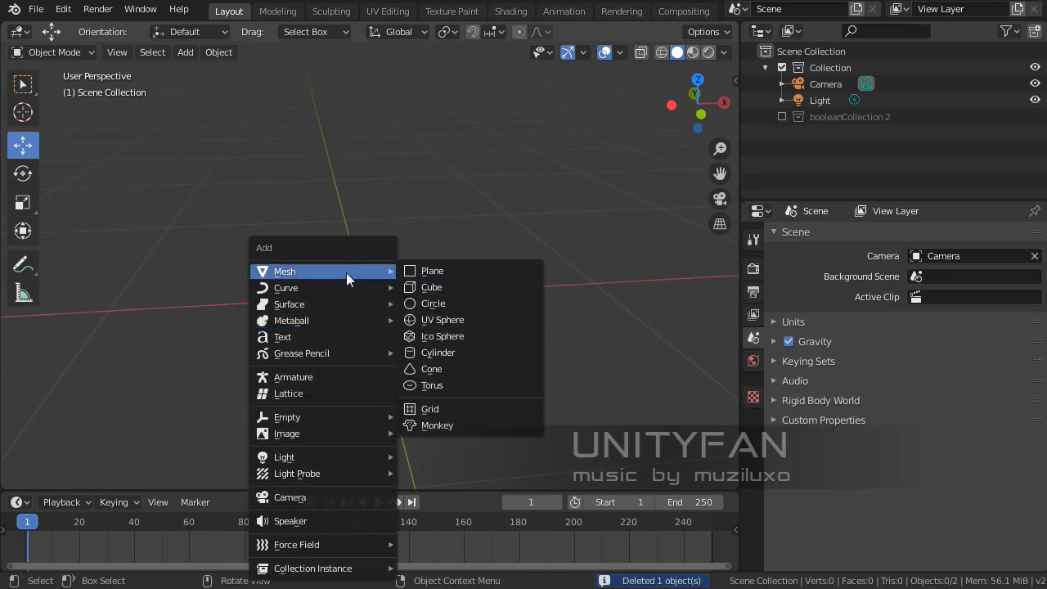
click(469, 426)
Step: Add a Lattice modifier to the new monkey head
middle_drag(414, 369, 418, 320)
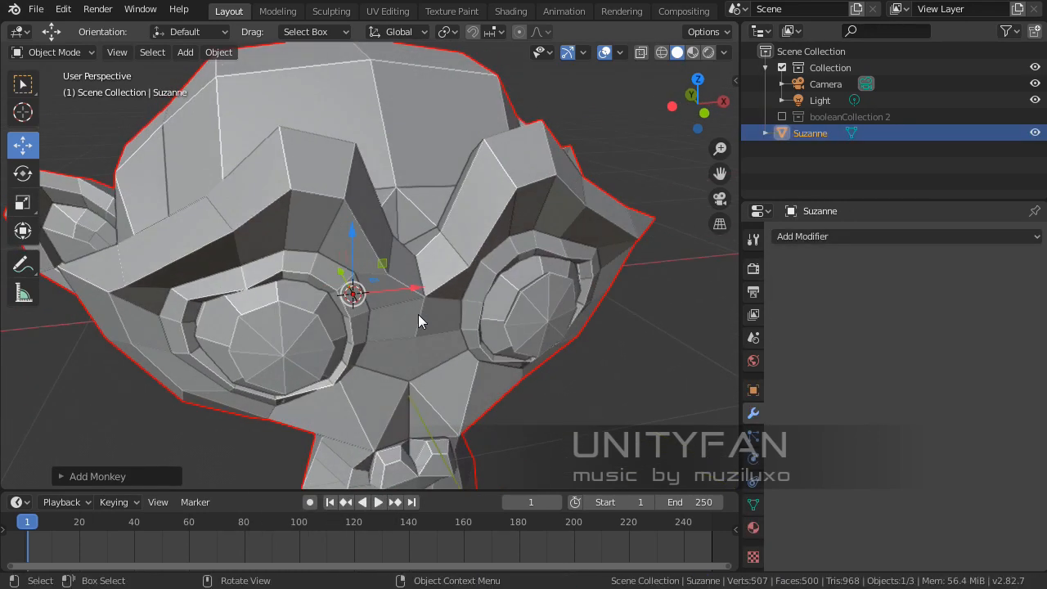
scroll(418, 315, down, 4)
click(839, 236)
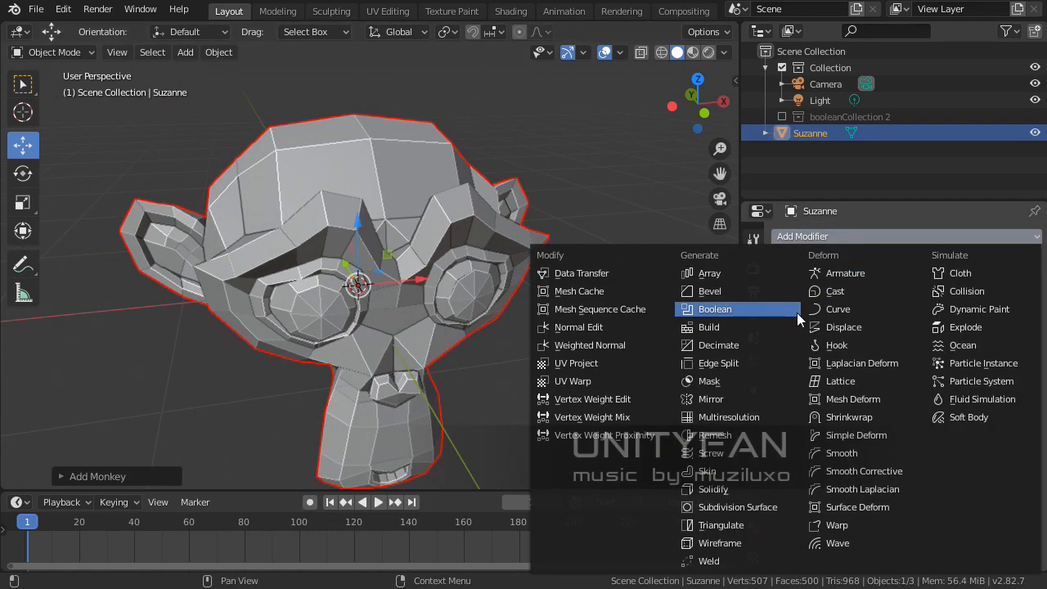
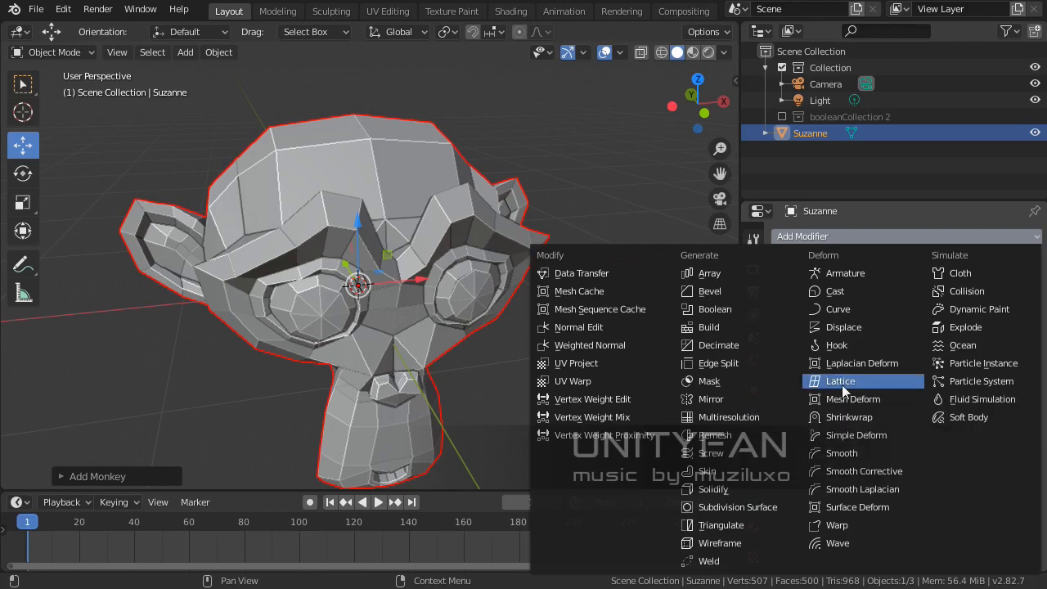
click(842, 381)
scroll(451, 315, down, 4)
middle_drag(464, 294, 401, 288)
Step: Add a lattice object and scale it up until it encloses the whole monkey head
click(565, 350)
scroll(535, 328, up, 2)
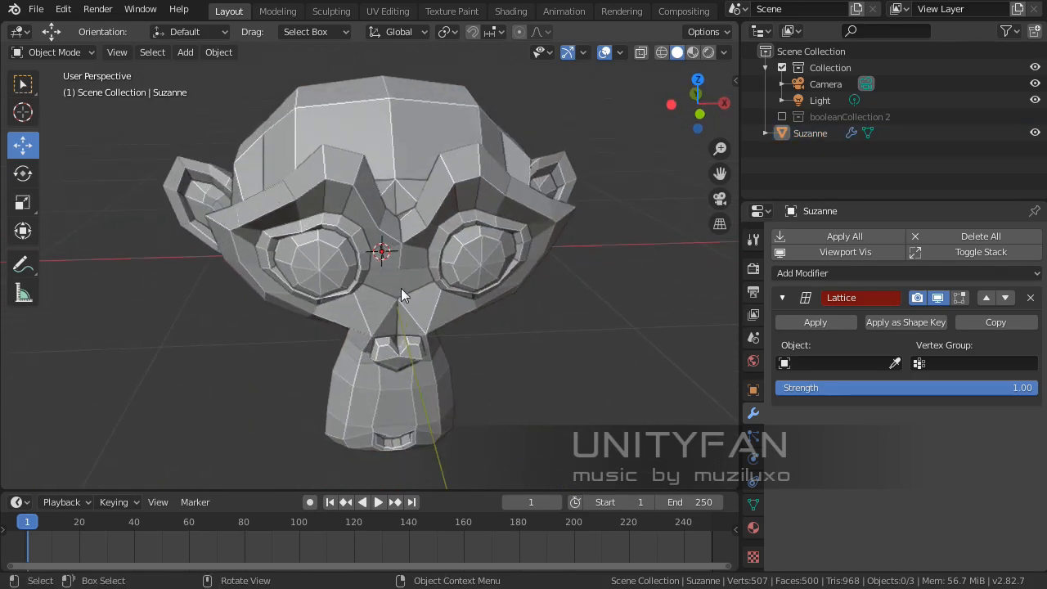
key(shift+a)
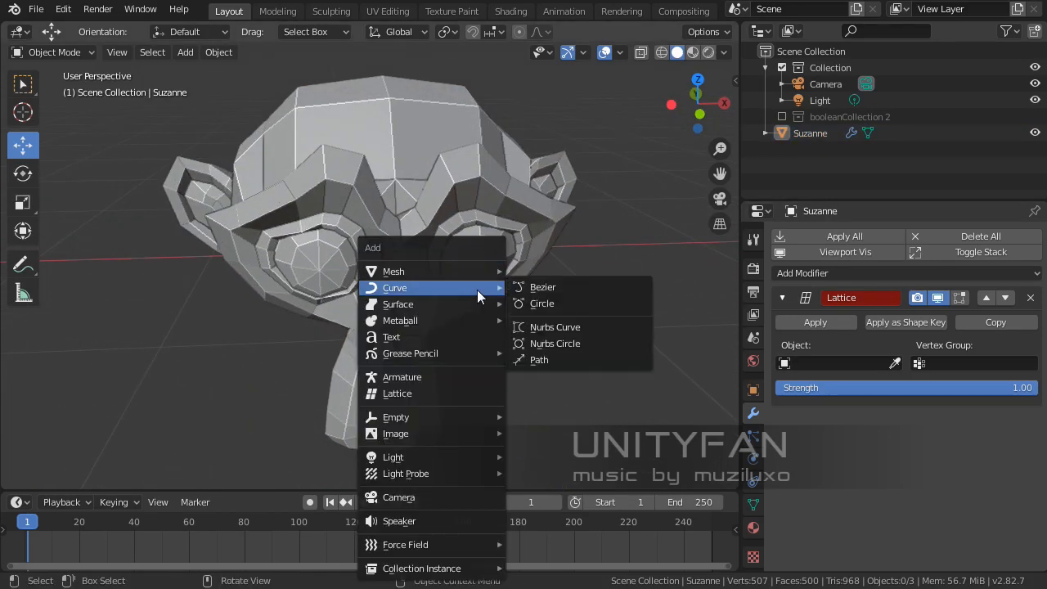
click(401, 393)
middle_drag(401, 384, 431, 313)
key(s)
click(555, 316)
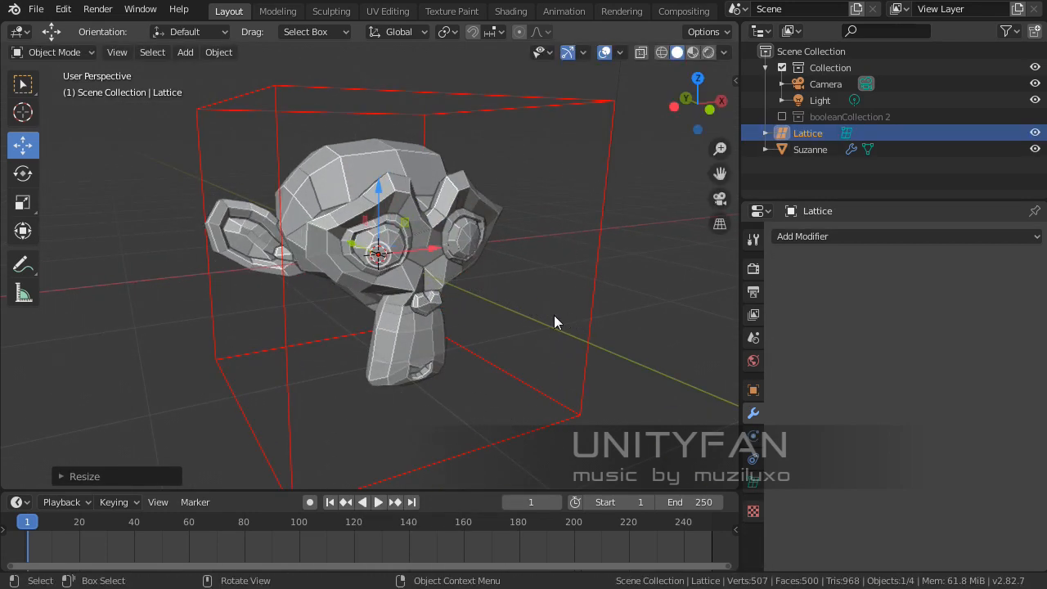
middle_drag(554, 316, 577, 345)
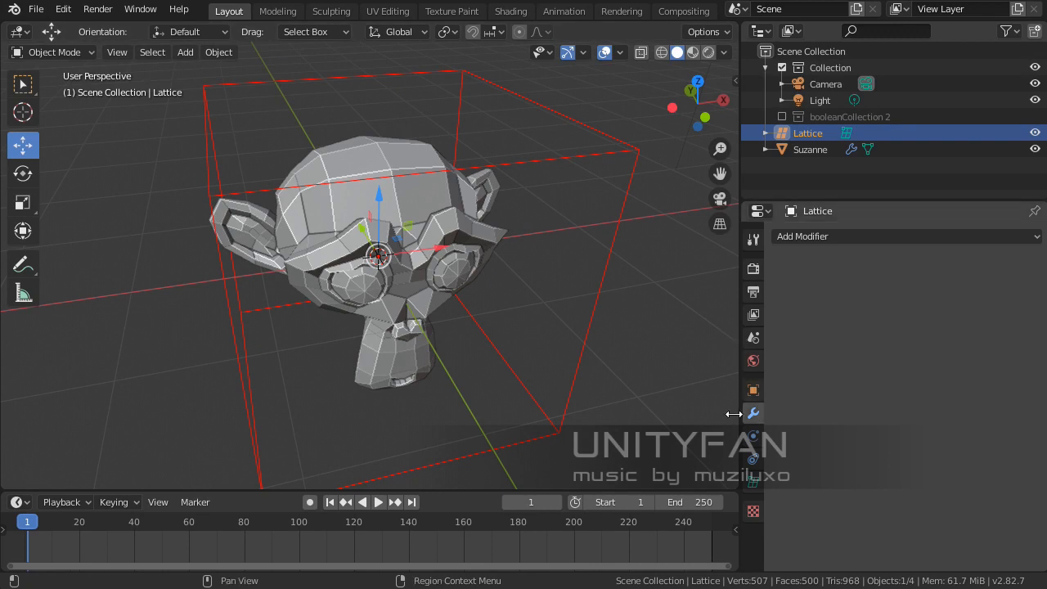
Step: Set the lattice's resolution to 4 in U, V and W
click(754, 483)
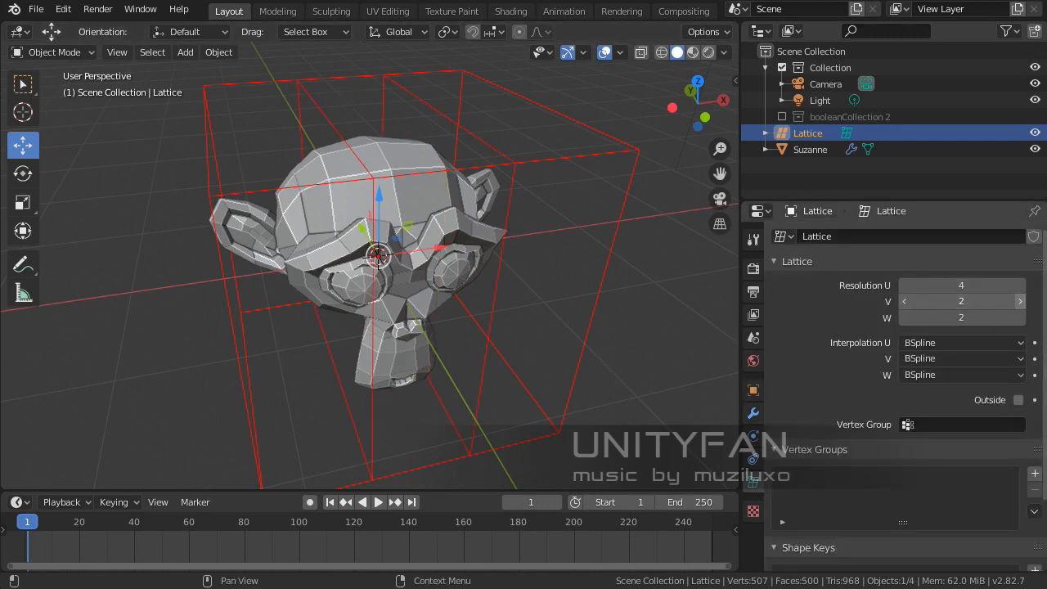
click(1019, 317)
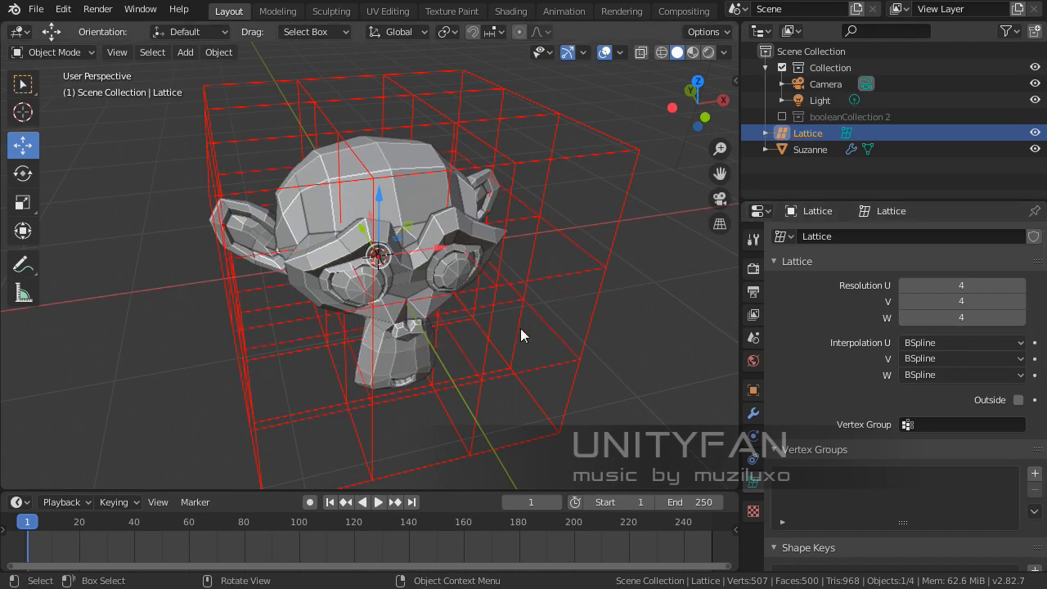
middle_drag(523, 331, 524, 290)
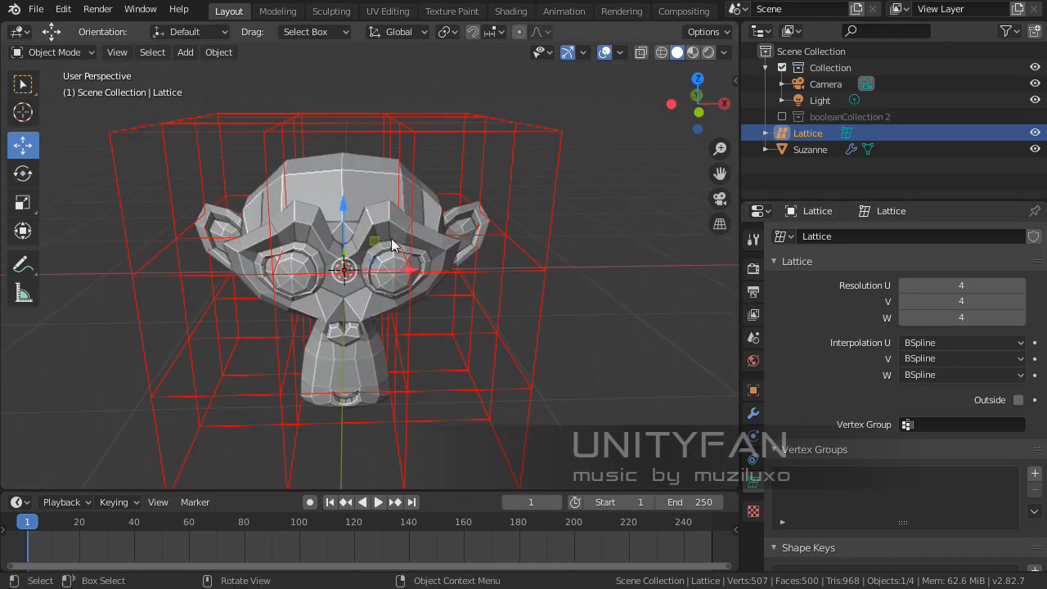
Step: Assign the lattice object as the target of the monkey's Lattice modifier and reselect the lattice
click(378, 225)
middle_drag(379, 226, 441, 246)
click(753, 413)
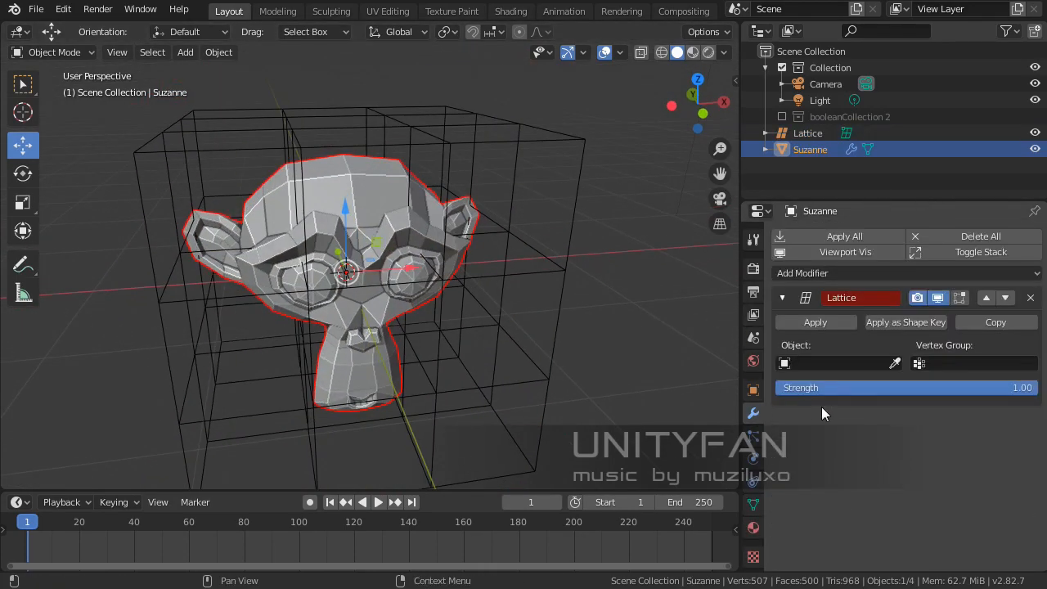
click(566, 266)
click(558, 281)
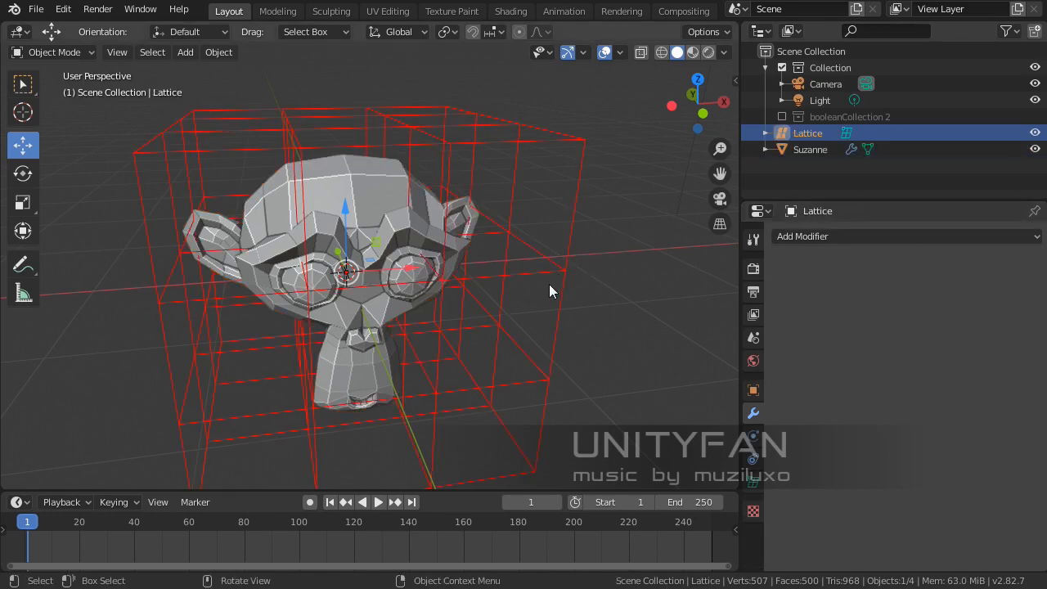
Step: In the lattice's Edit Mode, select one inner row of four topmost control points and move it upward to stretch the head
key(Tab)
middle_drag(549, 289, 458, 213)
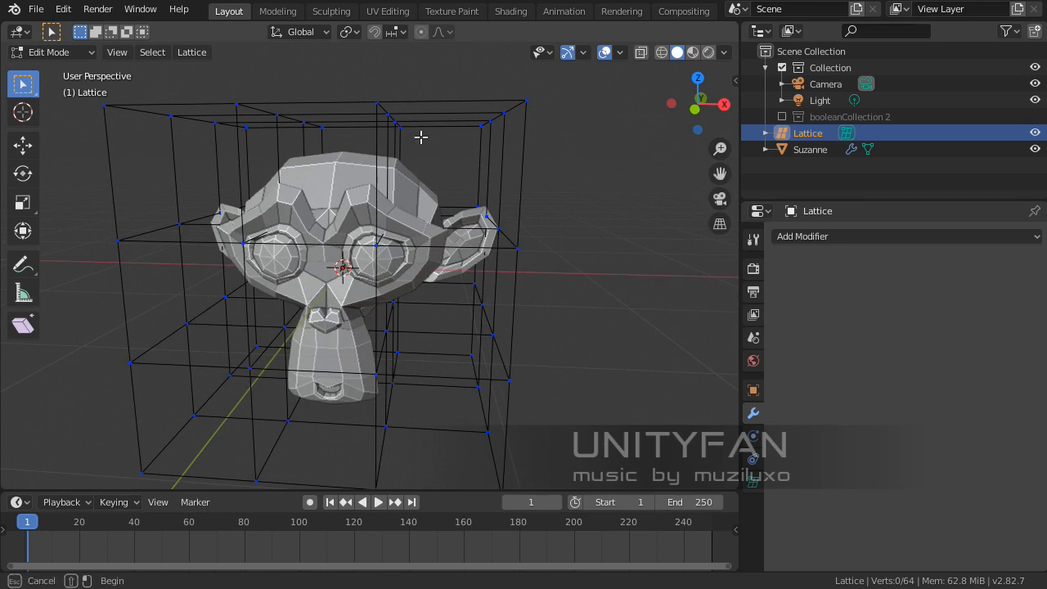
drag(361, 80, 432, 152)
middle_drag(431, 152, 439, 189)
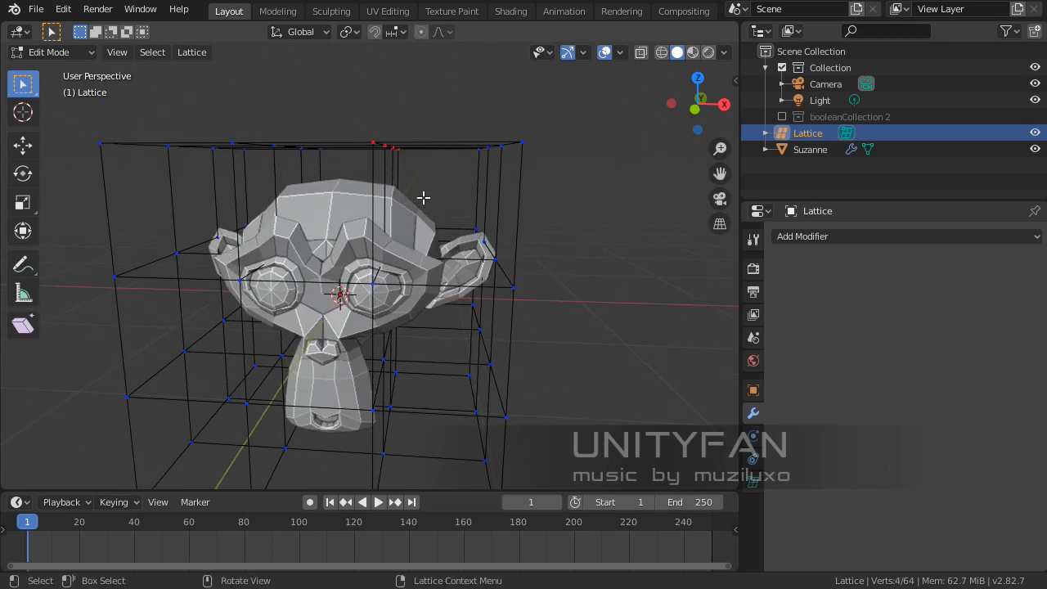
key(g)
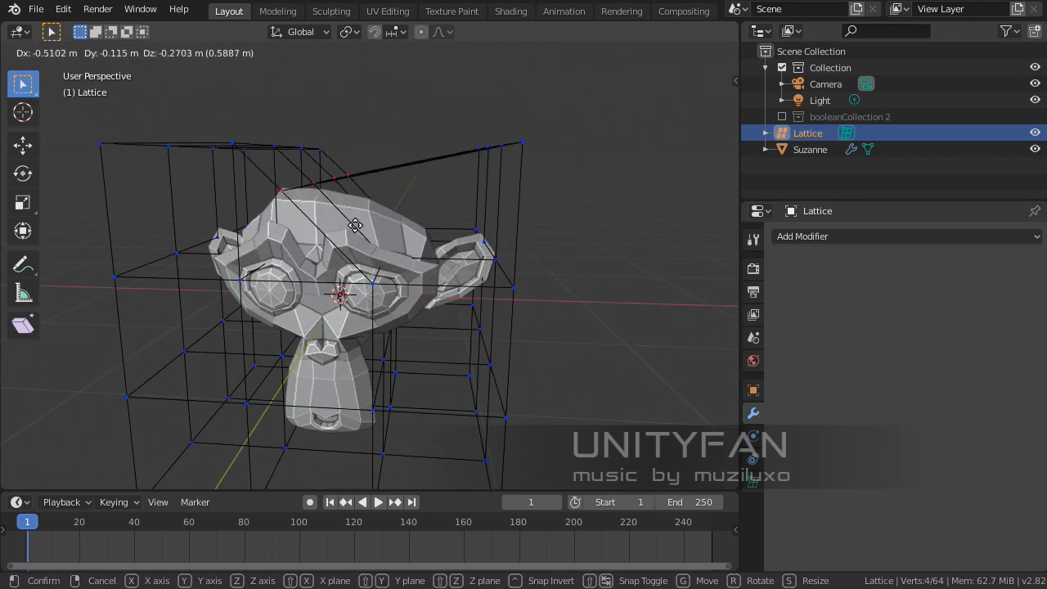
click(428, 136)
Step: Try moving the upper and lower inner rows of lattice points beneath the raised row to deform the face
middle_drag(396, 285, 413, 260)
key(g)
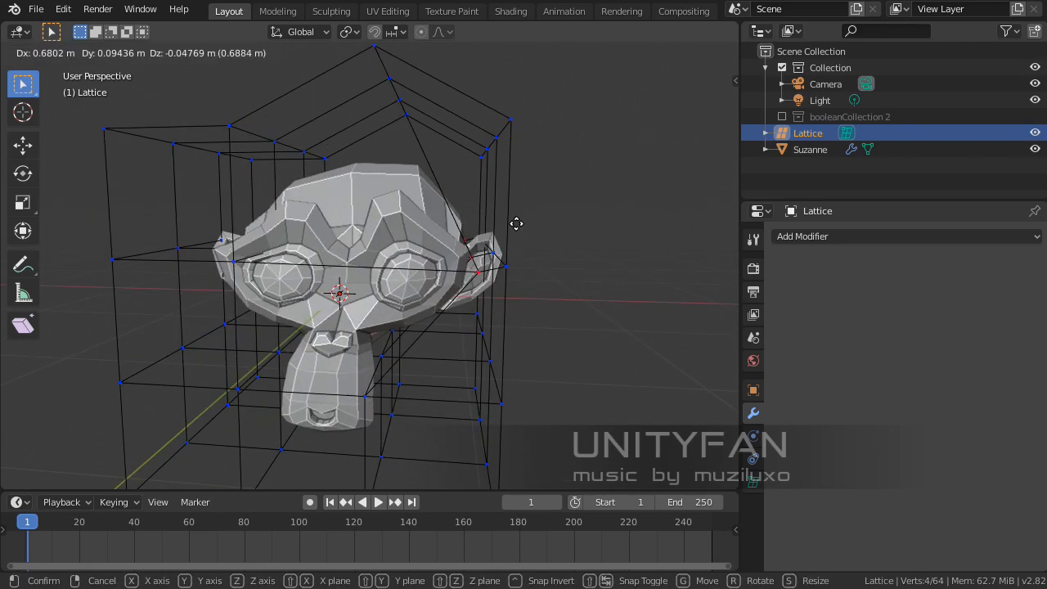
right_click(449, 157)
middle_drag(413, 314, 439, 240)
middle_drag(433, 350, 415, 372)
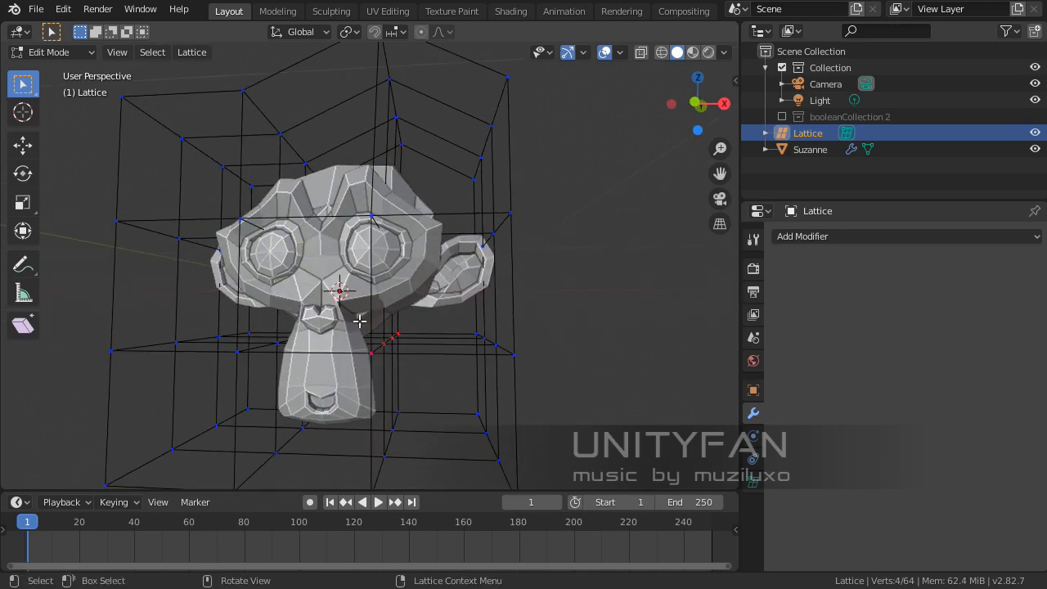
key(g)
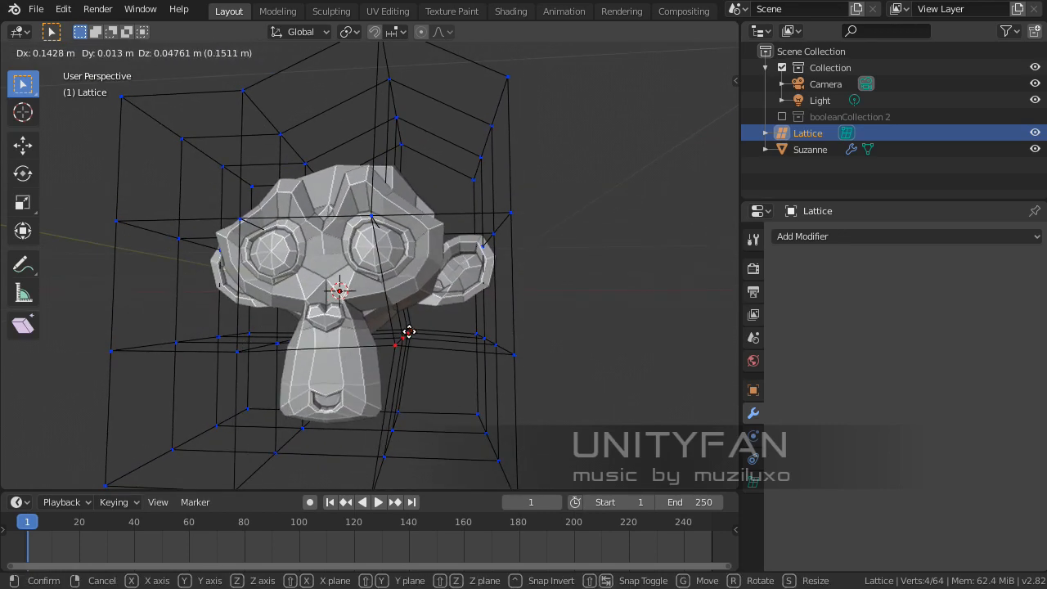
right_click(409, 331)
Step: Try moving the lower and upper inner rows of lattice points on the opposite side of the face
shift+middle_drag(378, 346, 441, 292)
mouse_move(384, 303)
middle_down()
mouse_move(434, 292)
mouse_move(411, 337)
mouse_move(391, 317)
middle_up()
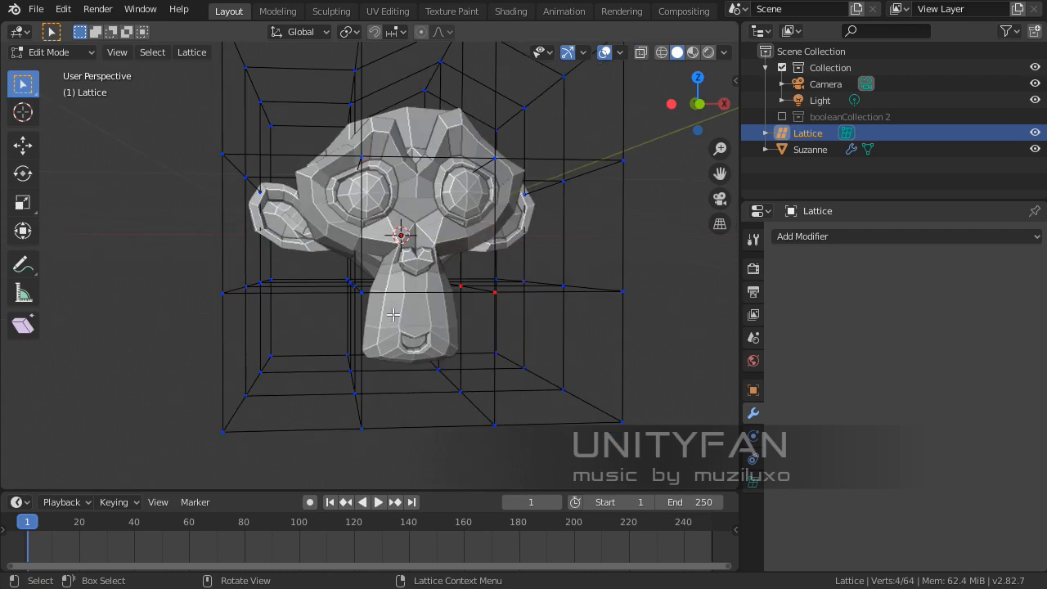
key(g)
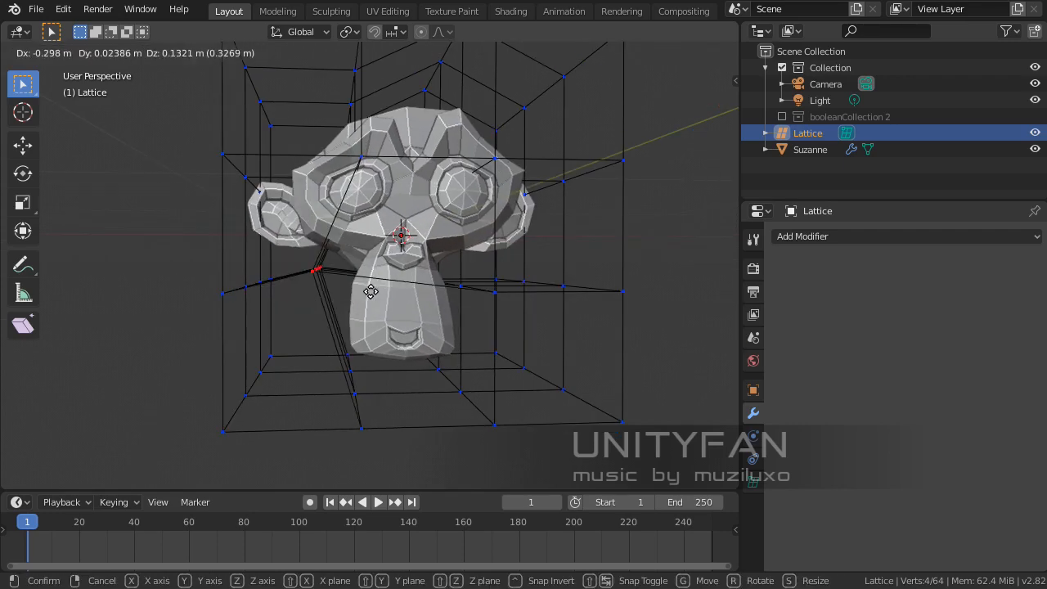
right_click(358, 253)
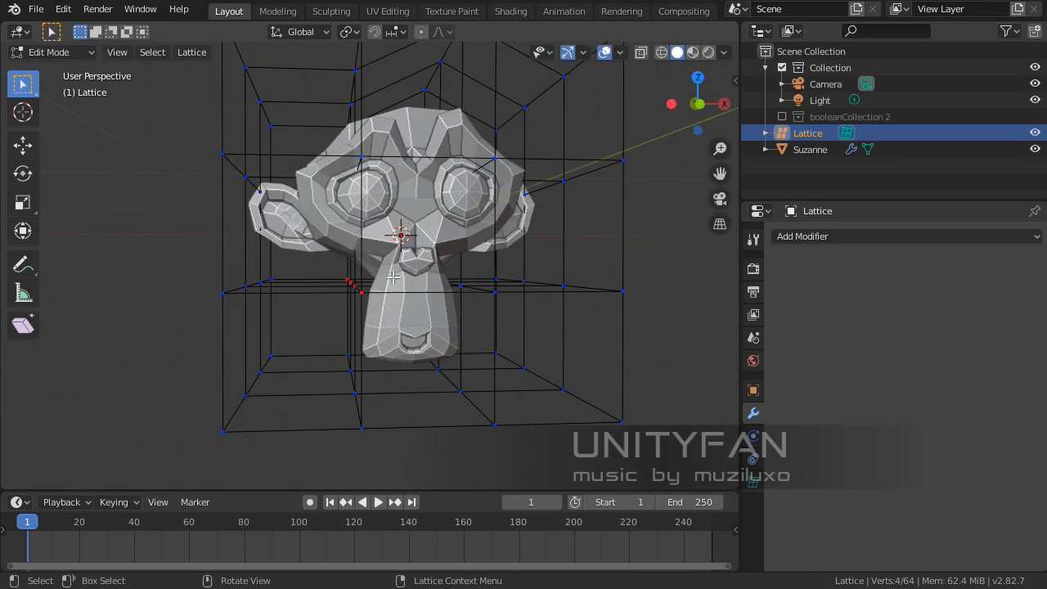
middle_drag(358, 254, 394, 252)
drag(335, 148, 337, 149)
key(g)
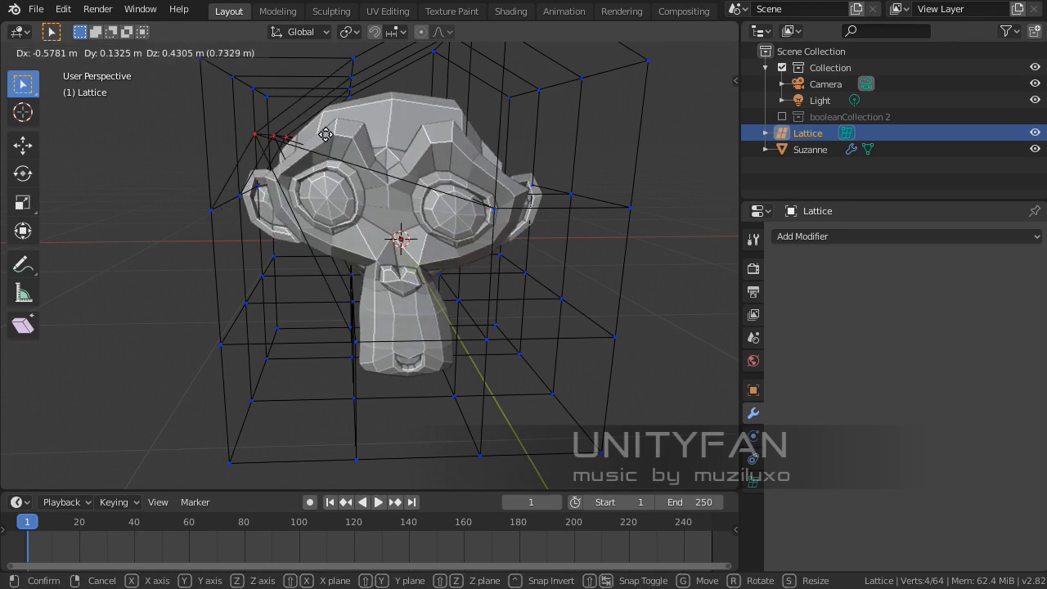
right_click(361, 190)
Step: Return to Object Mode, delete the lattice object and remove the Lattice modifier from the monkey head
middle_drag(362, 189, 340, 289)
key(Tab)
key(x)
click(468, 240)
click(346, 282)
scroll(341, 285, up, 2)
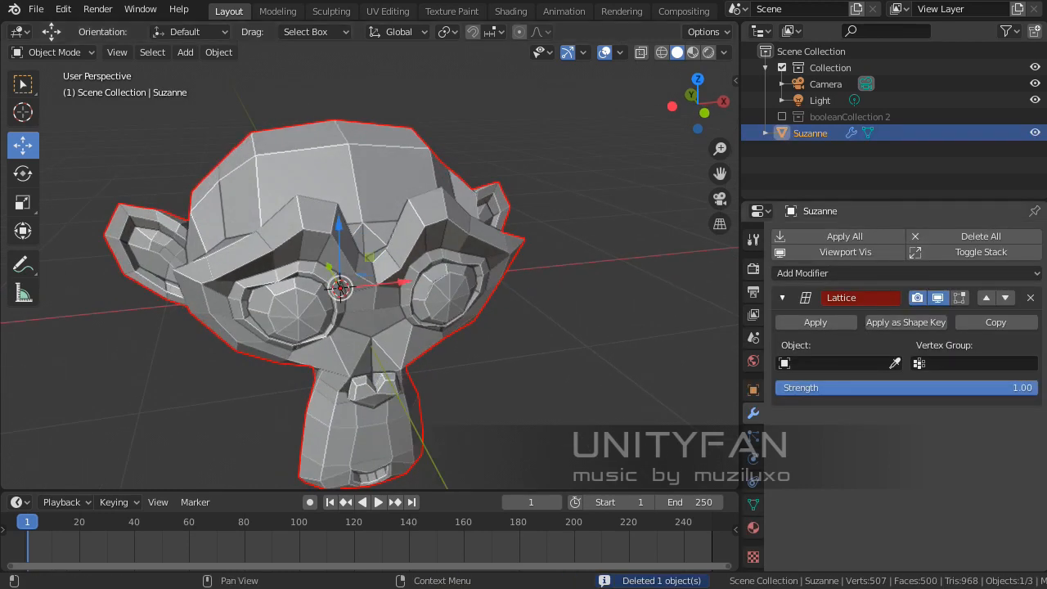
click(1031, 298)
click(871, 237)
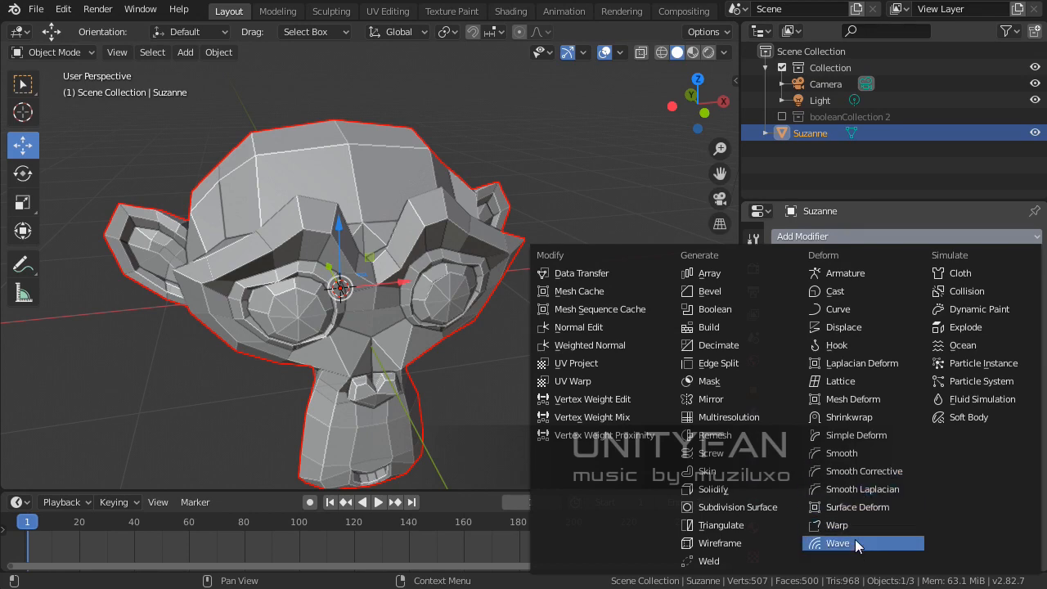
click(857, 546)
click(853, 236)
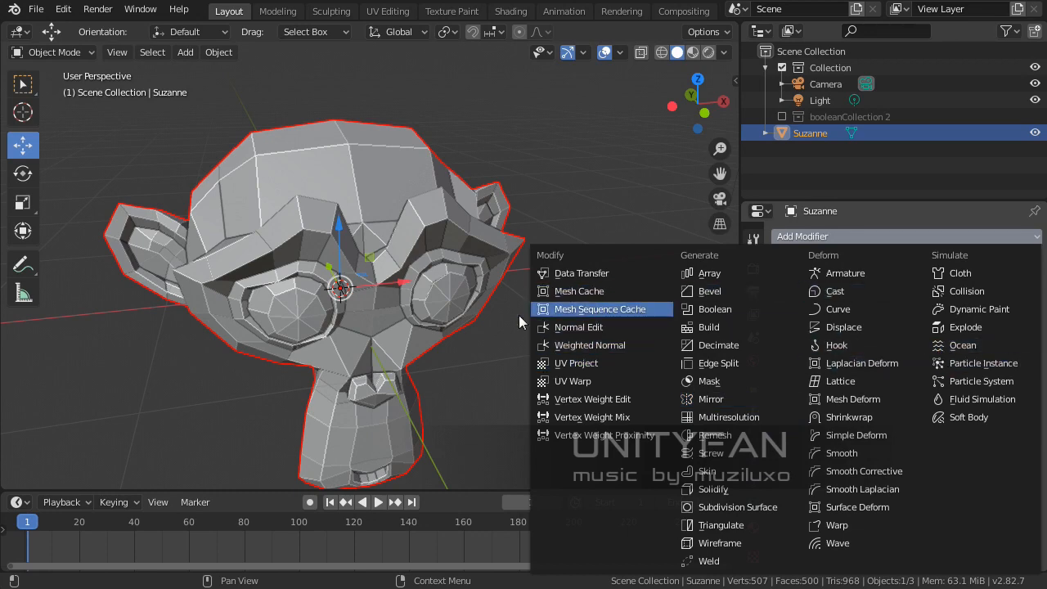
click(884, 237)
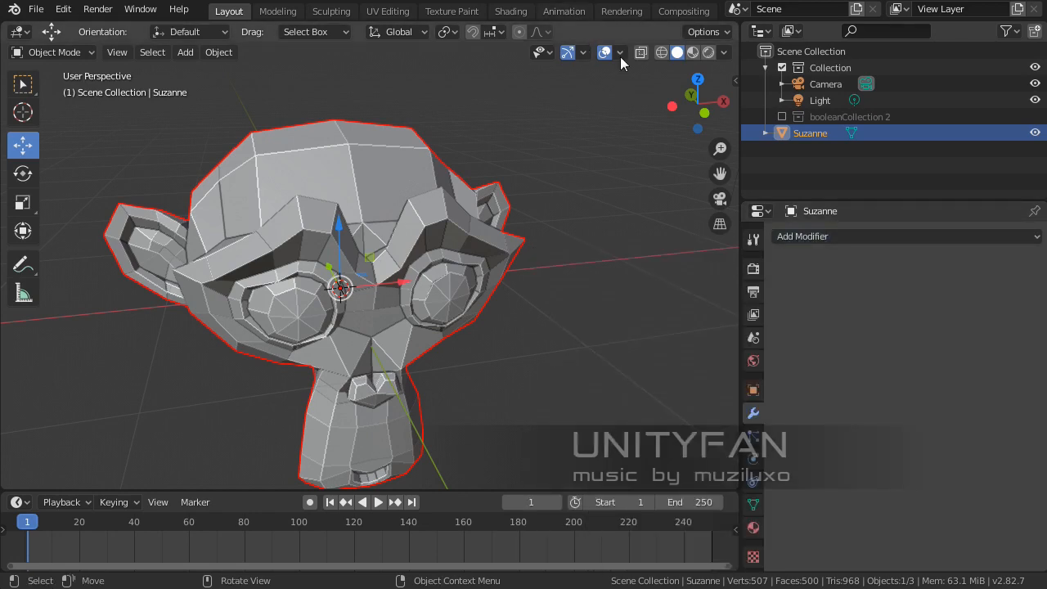
click(841, 233)
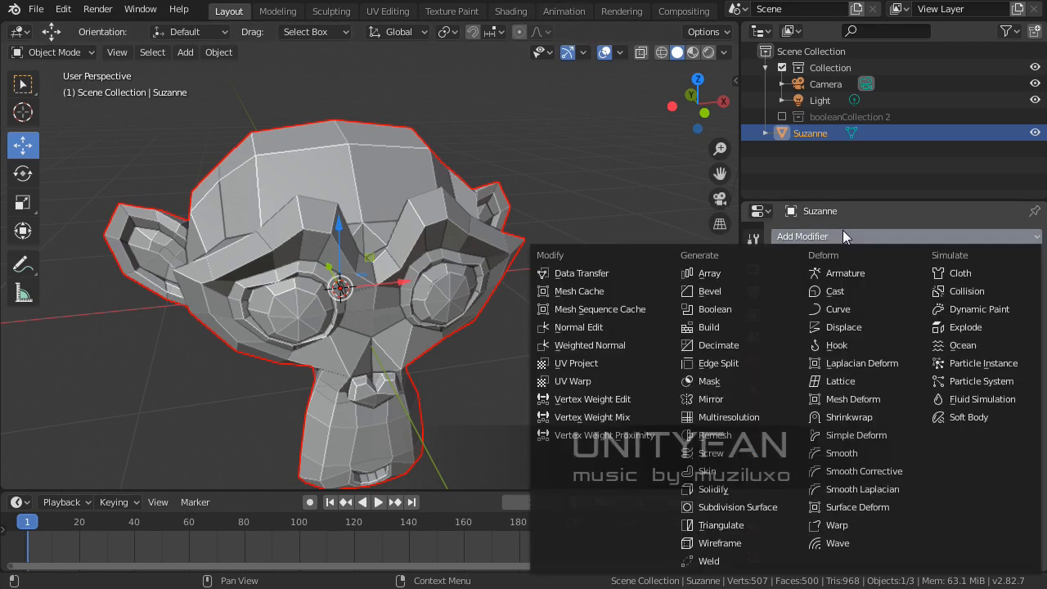
Step: Deselect the monkey head and switch to the Select Box tool
middle_drag(255, 221, 338, 261)
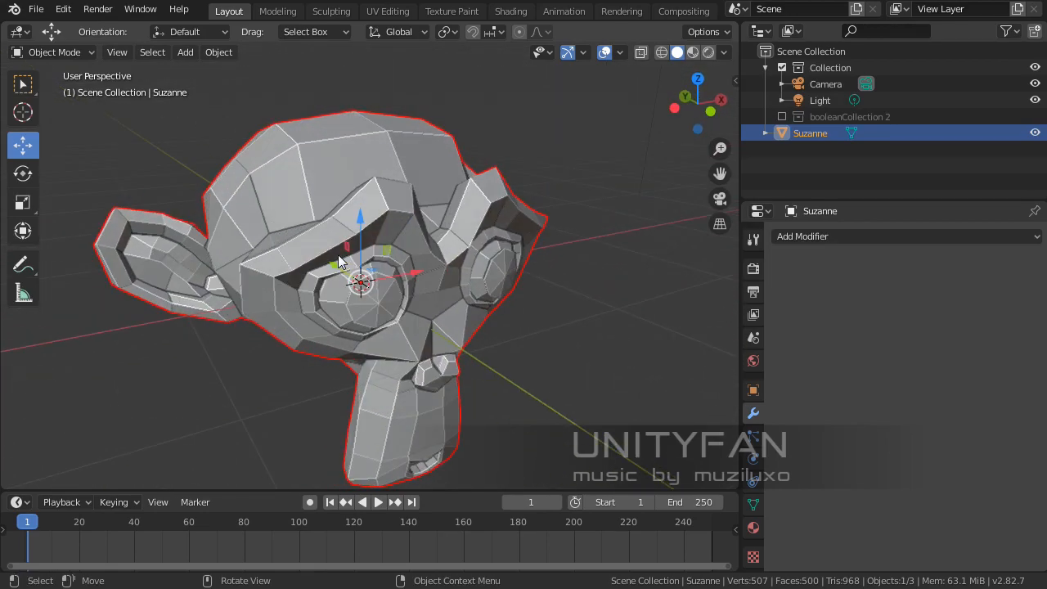
mouse_move(339, 302)
middle_down()
mouse_move(338, 276)
mouse_move(435, 280)
mouse_move(265, 260)
mouse_move(407, 310)
mouse_move(570, 343)
mouse_move(446, 357)
mouse_move(228, 312)
mouse_move(289, 353)
mouse_move(500, 357)
mouse_move(319, 352)
mouse_move(278, 337)
mouse_move(420, 335)
mouse_move(268, 333)
mouse_move(373, 319)
mouse_move(355, 311)
middle_up()
click(569, 343)
scroll(423, 326, up, 2)
scroll(423, 326, down, 1)
click(27, 84)
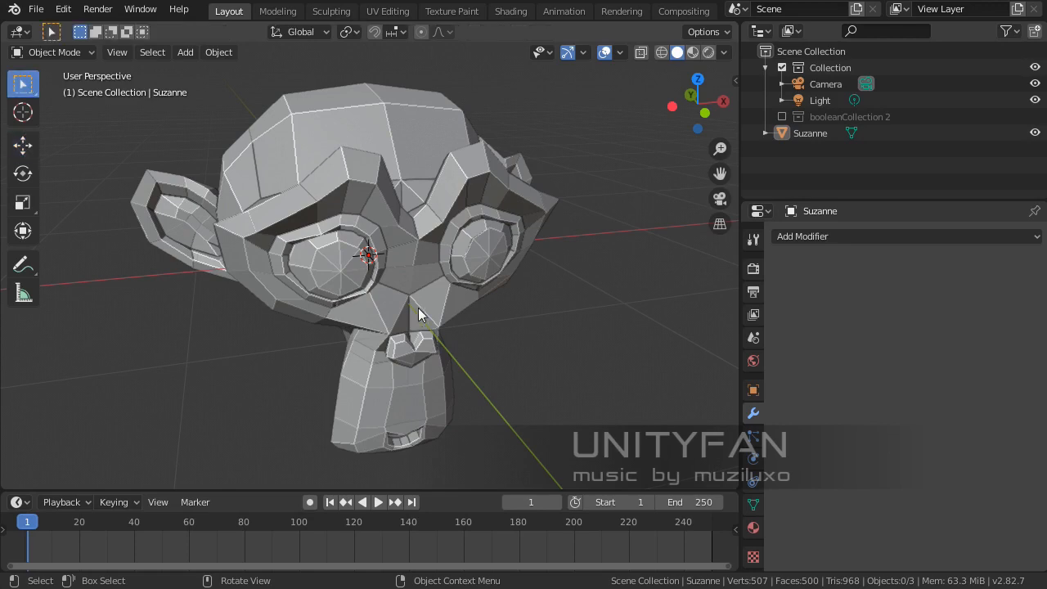
middle_drag(418, 307, 441, 346)
scroll(400, 316, up, 2)
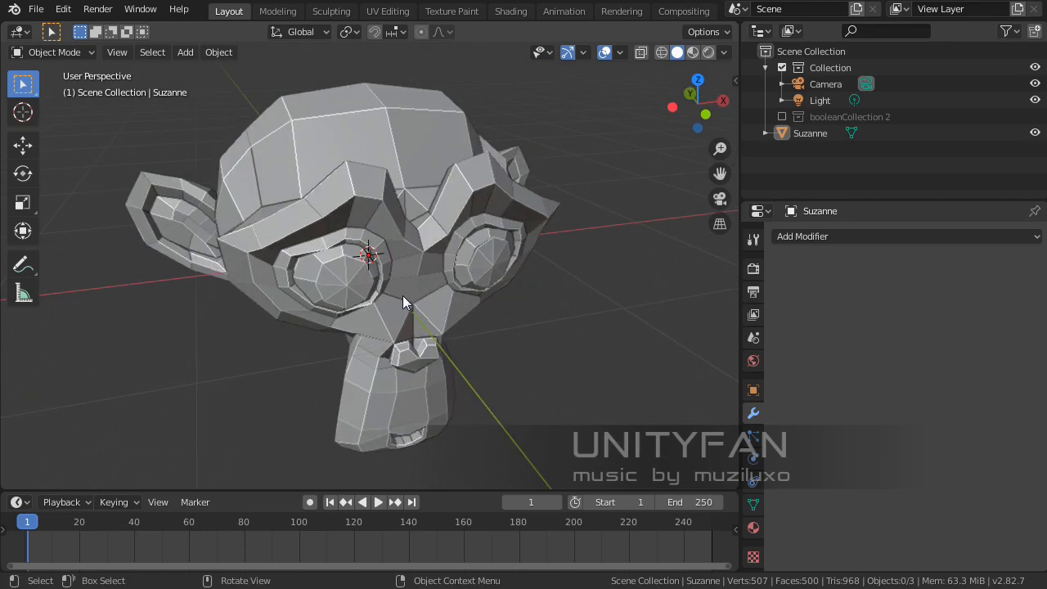
middle_drag(414, 286, 464, 276)
scroll(464, 275, up, 2)
scroll(507, 304, down, 5)
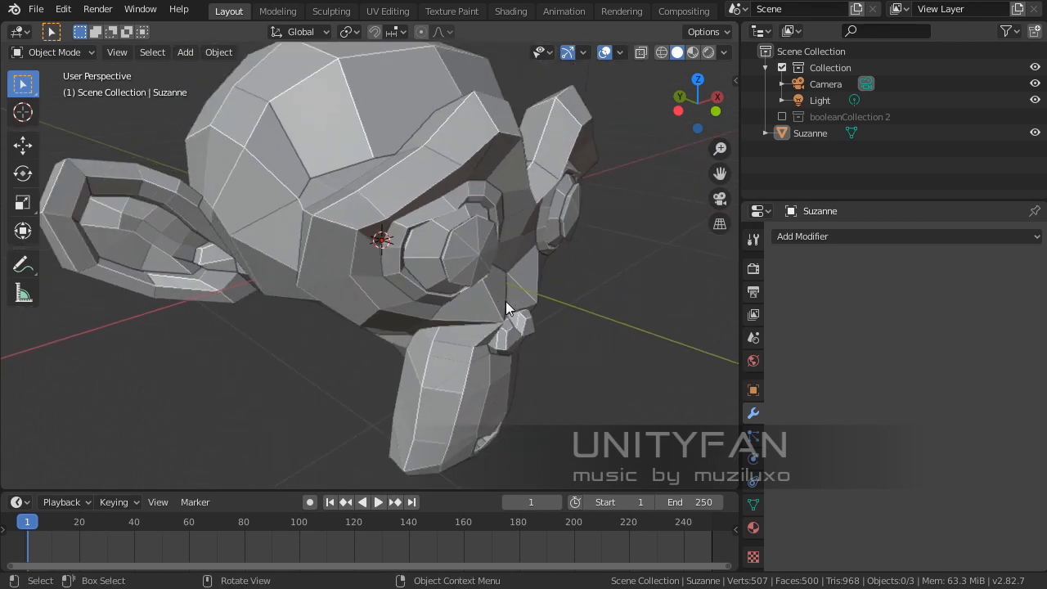
mouse_move(507, 325)
middle_down()
mouse_move(518, 336)
mouse_move(508, 341)
middle_up()
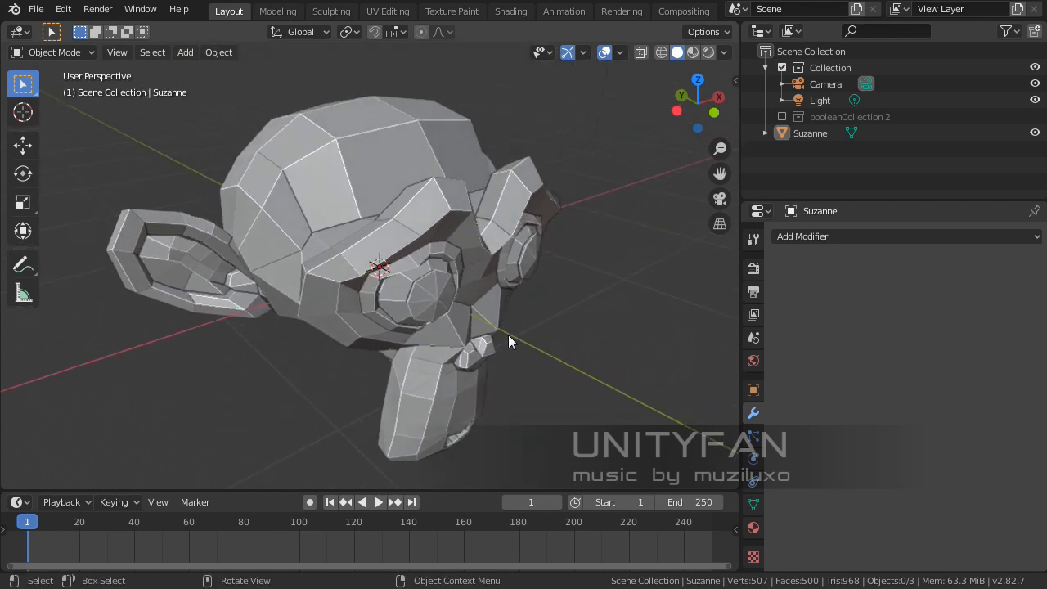